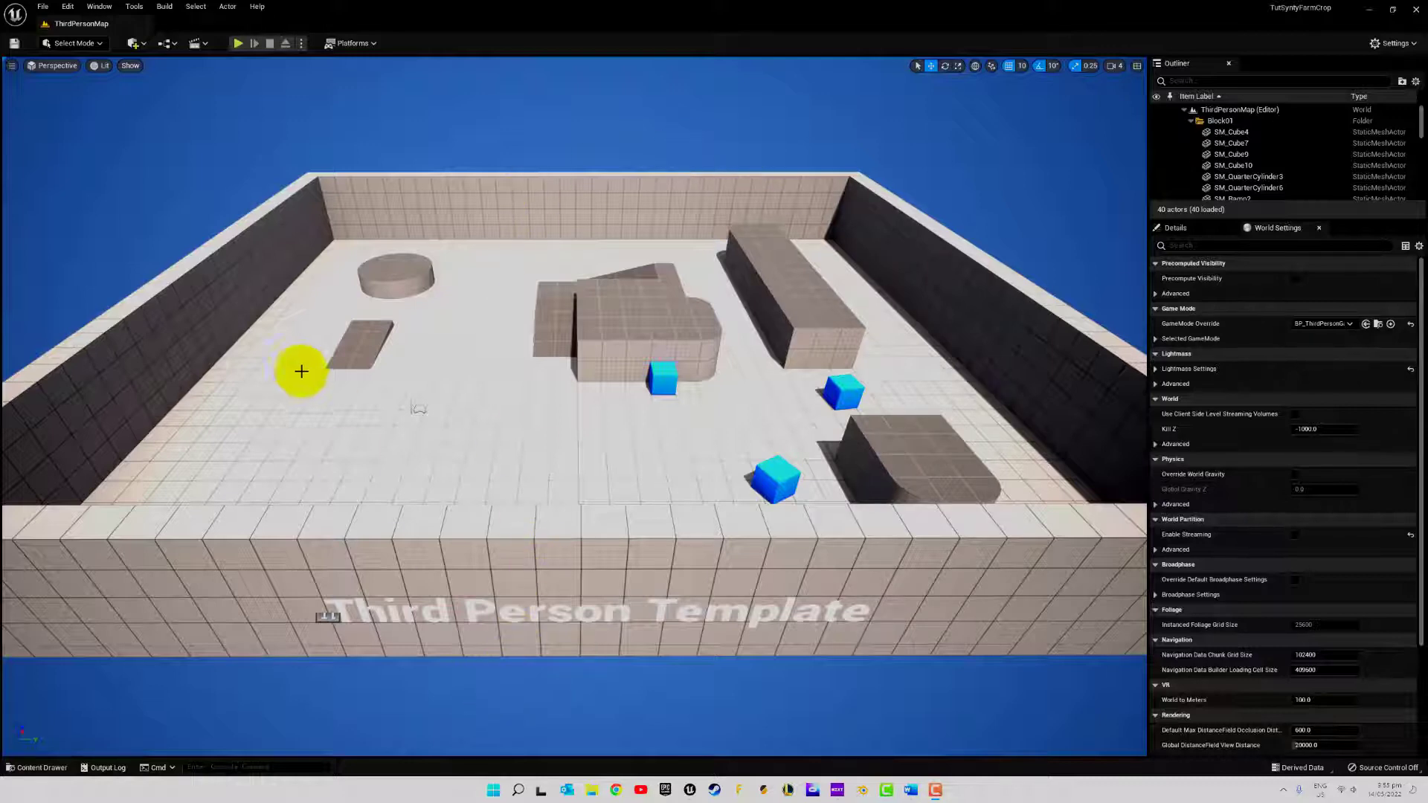
Preview the plant's growth in the BP_PlantProduceGrowthTest blueprint by running the viewport simulation and stopping it again
left_click(1369, 11)
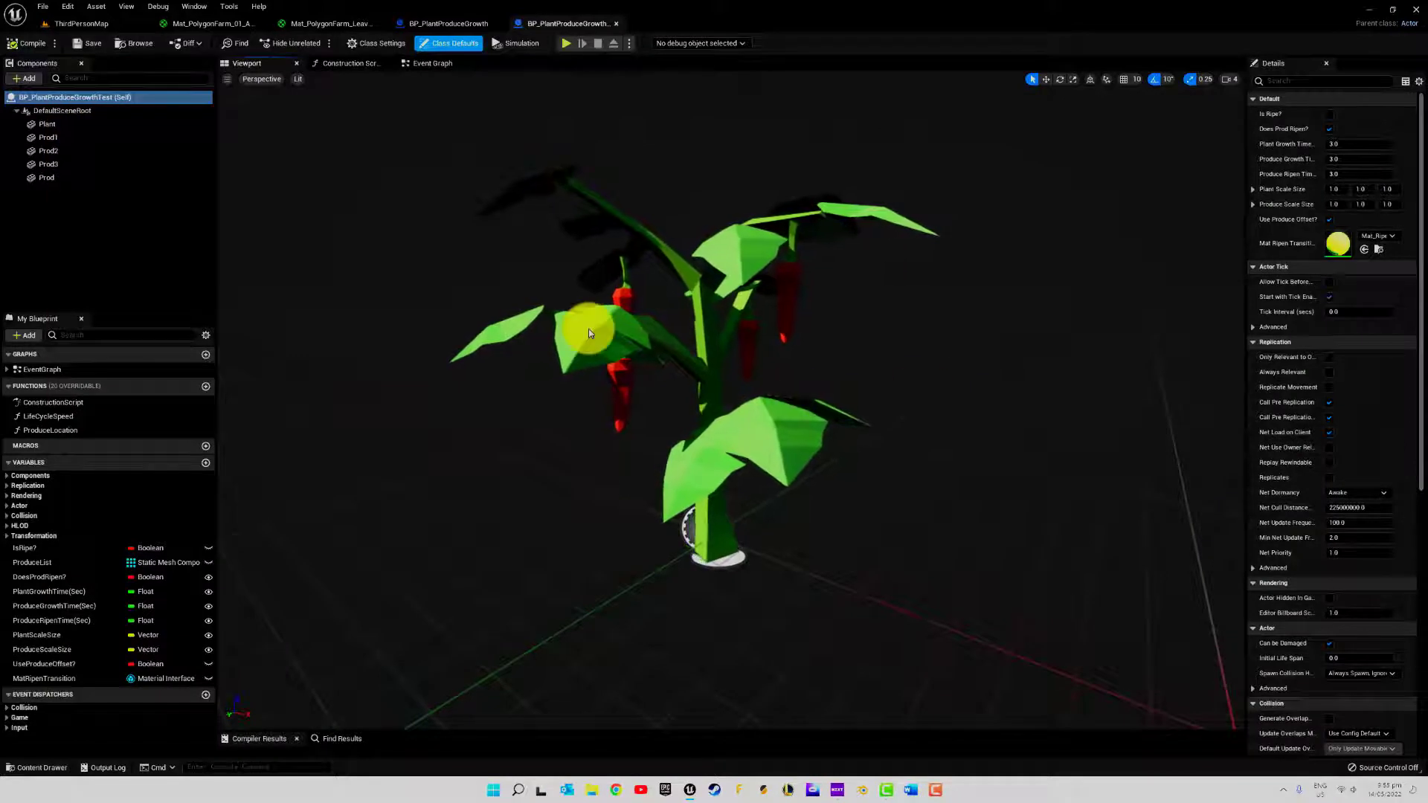
left_click(525, 42)
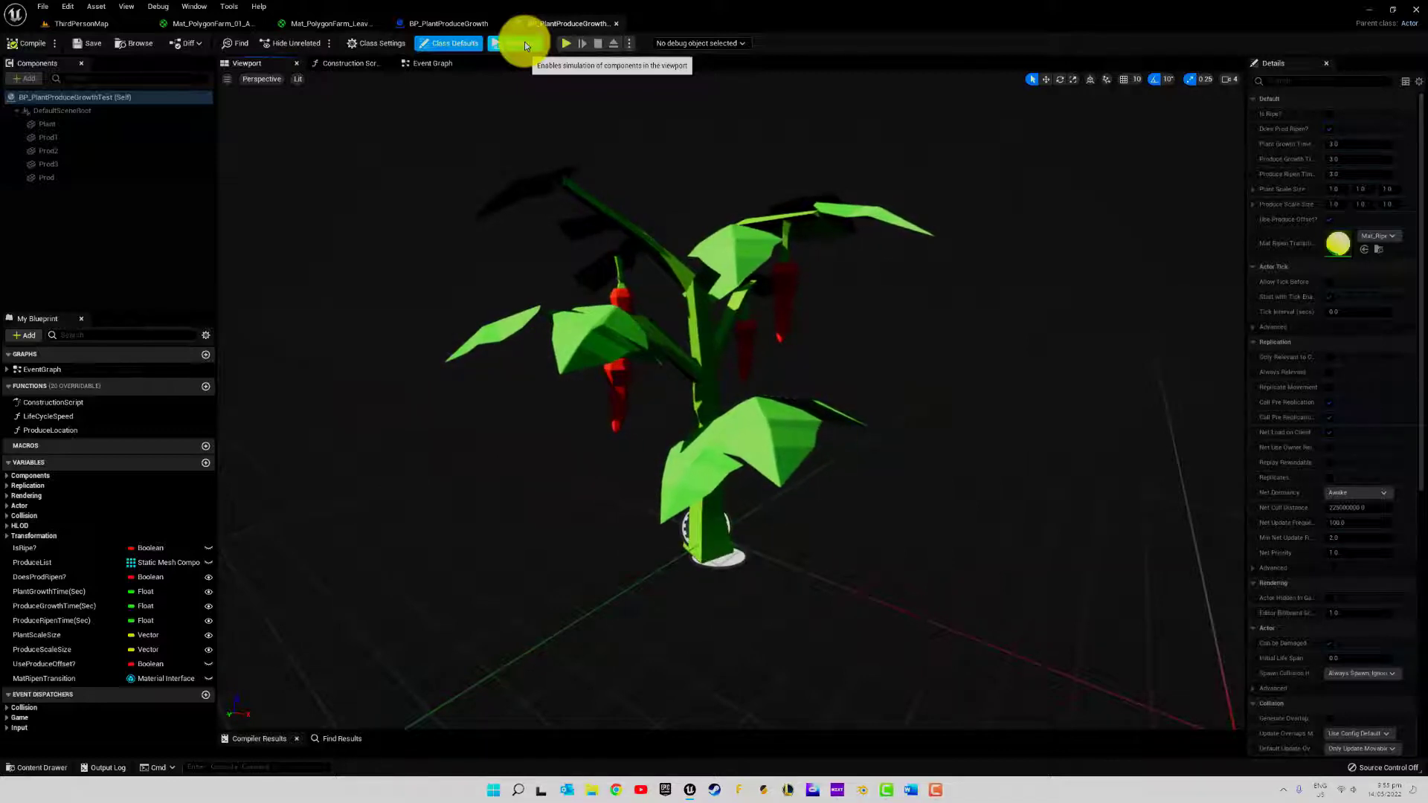
left_click(524, 41)
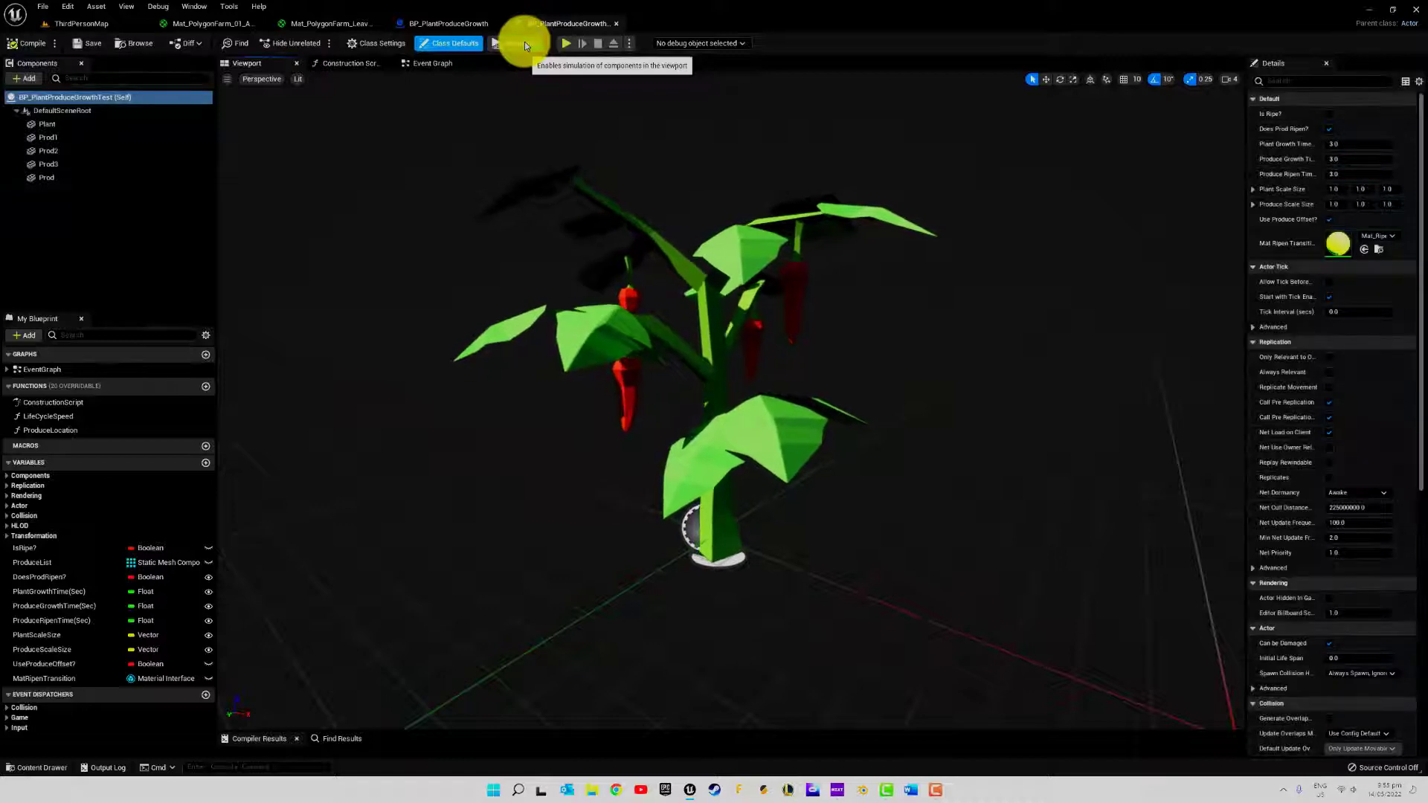
Give the PolygonFarm content folder a new magenta folder color
left_click(36, 768)
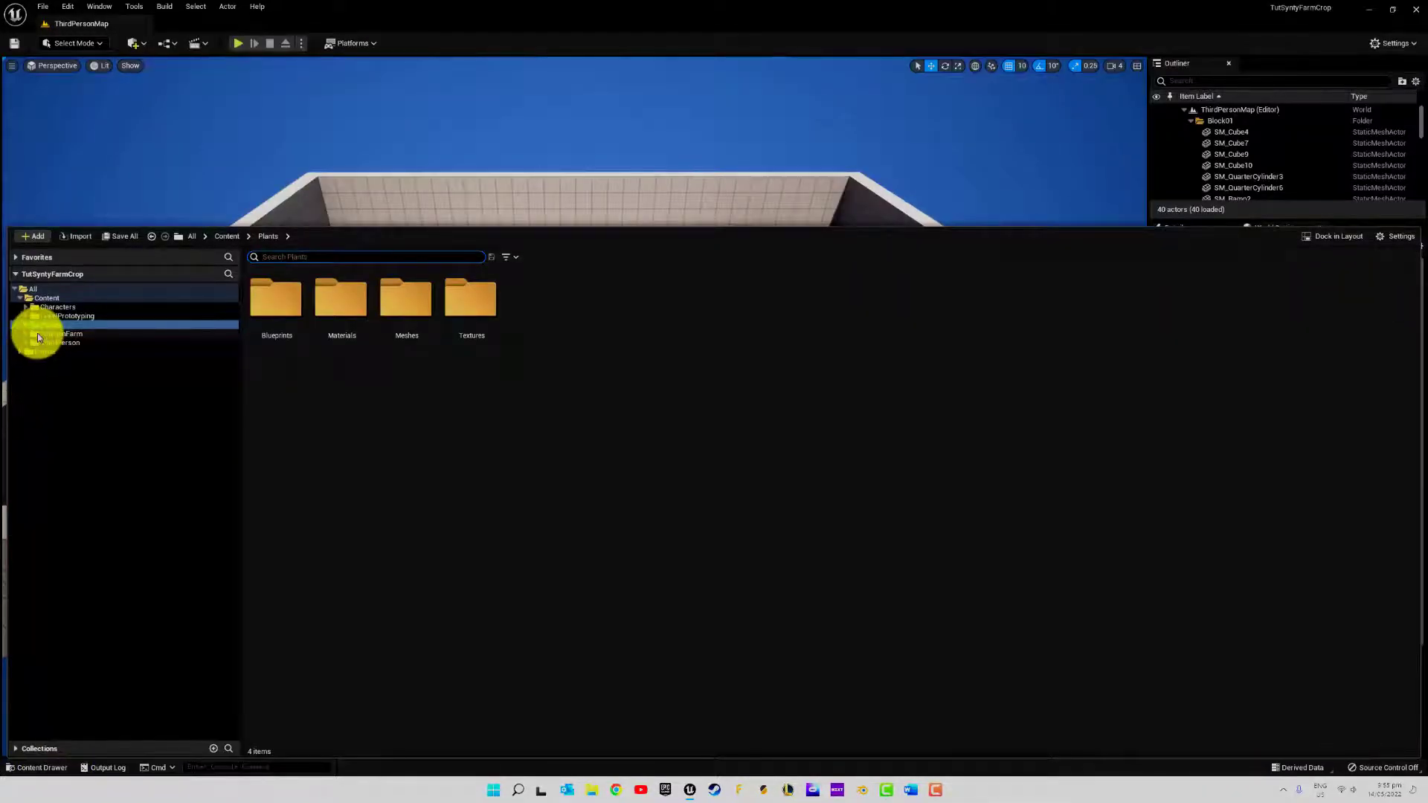
right_click(37, 334)
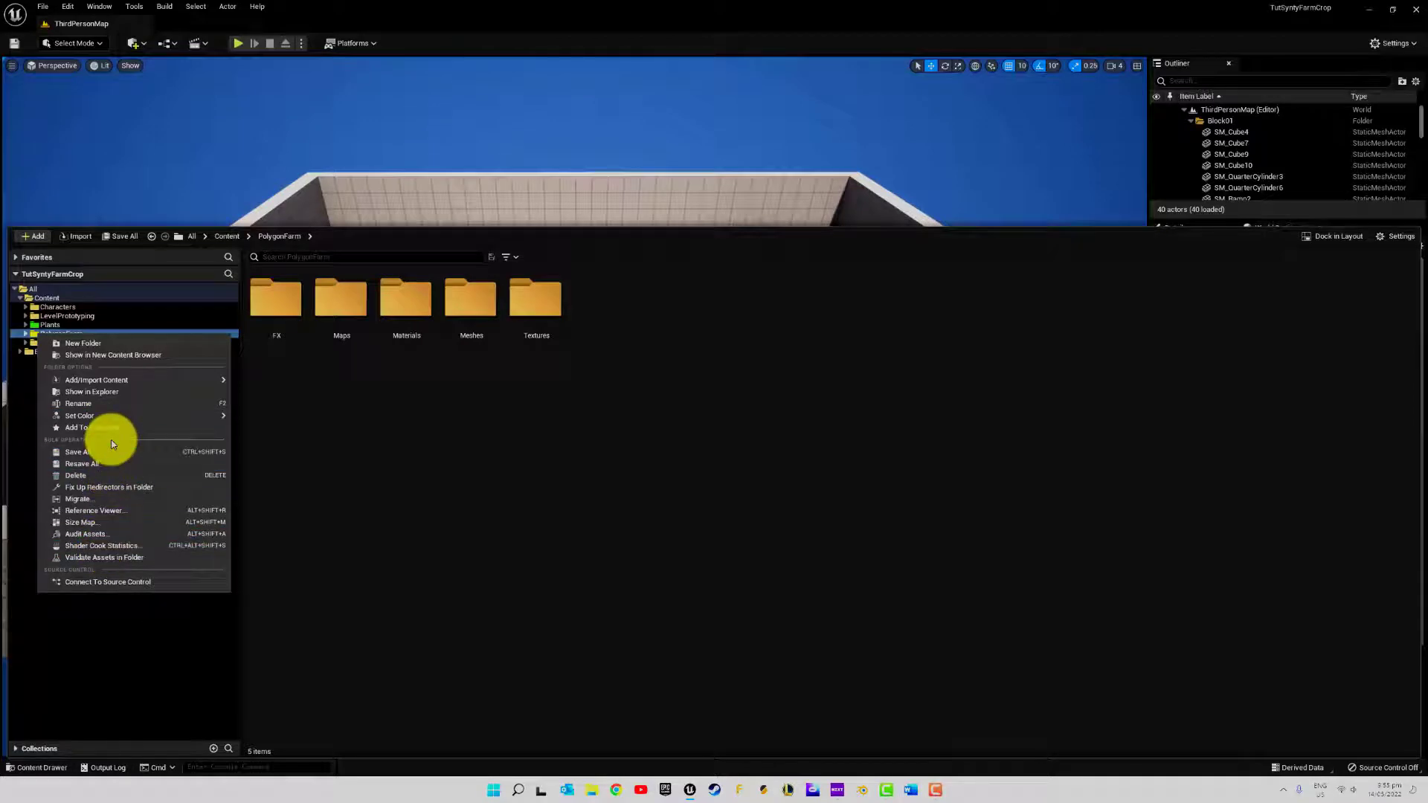
mouse_move(111, 421)
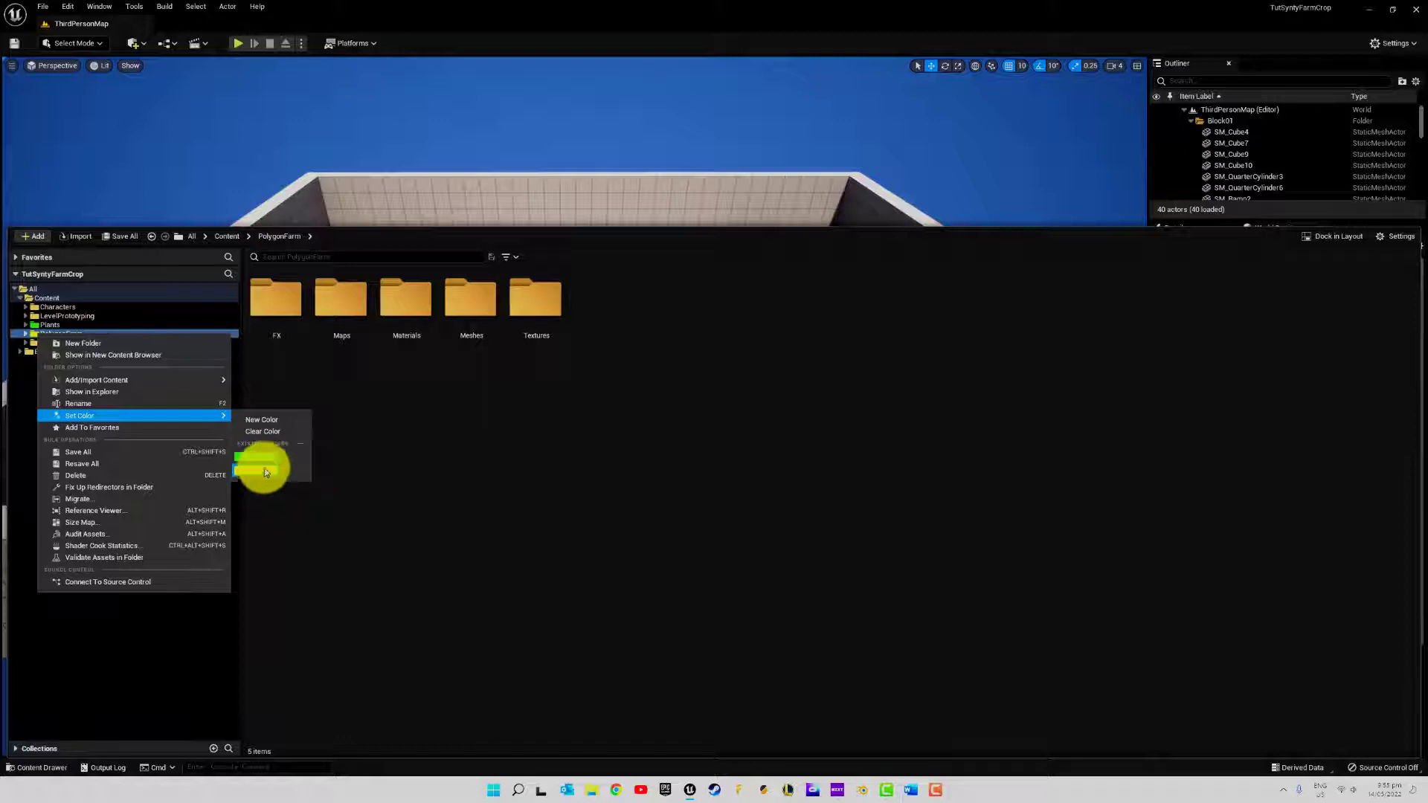
left_click(269, 421)
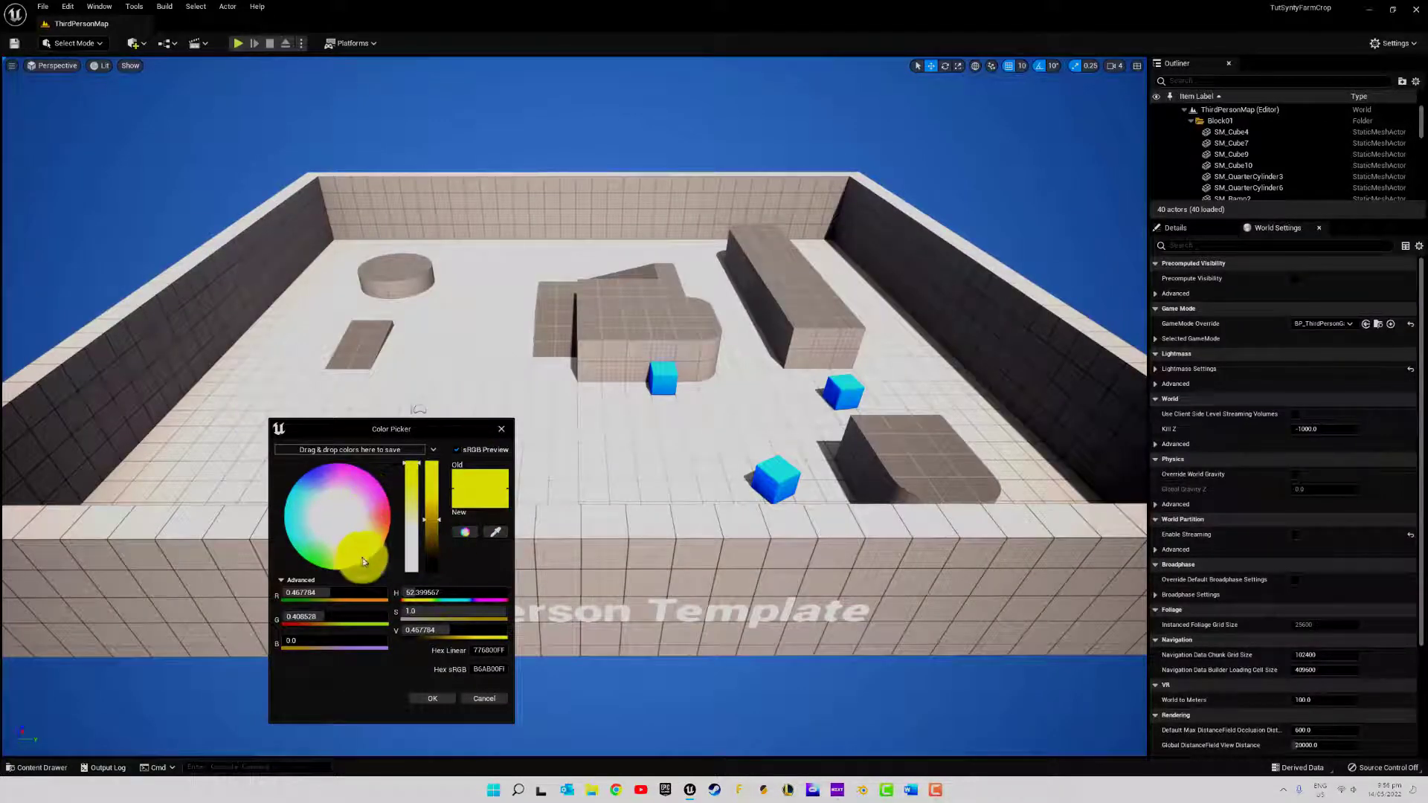
left_click_drag(369, 558, 377, 458)
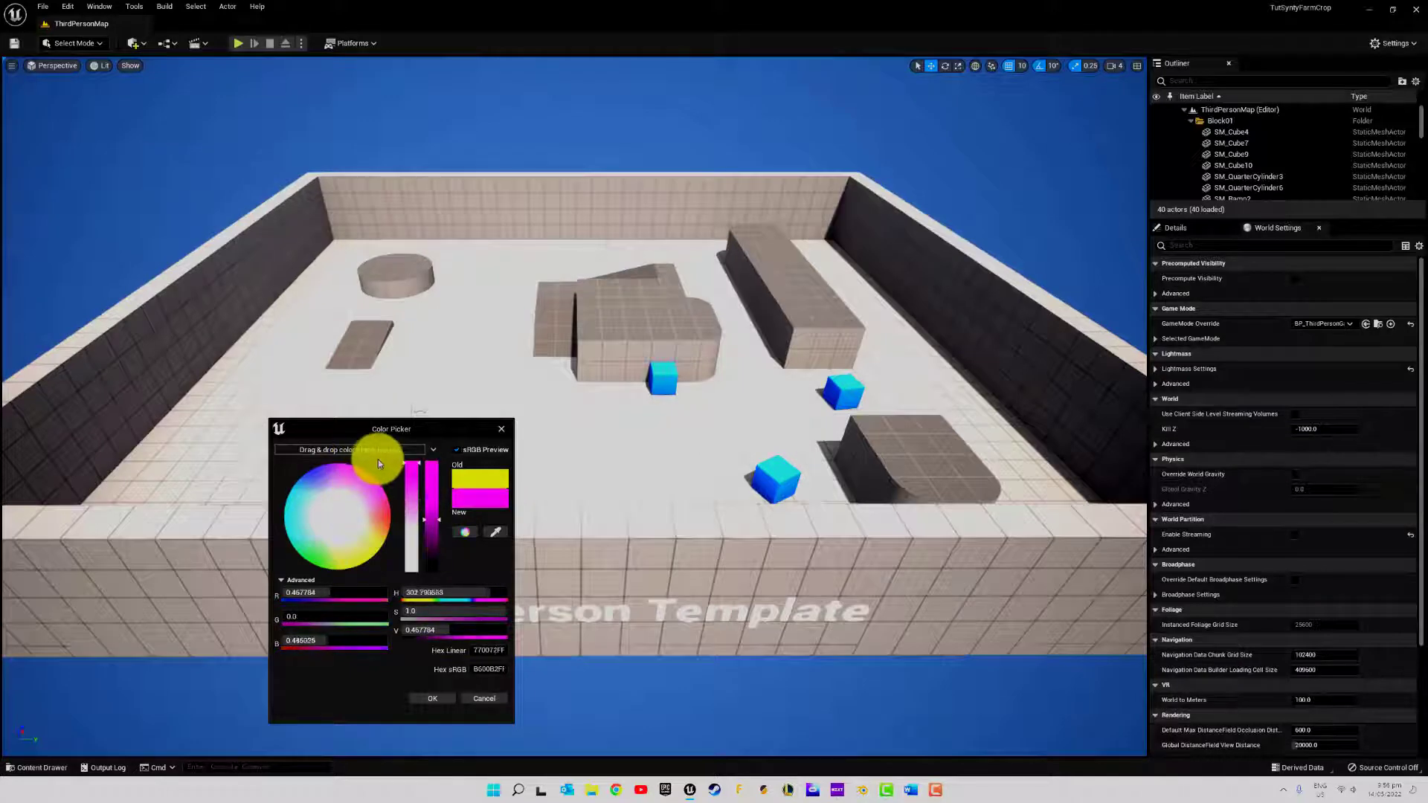
left_click(432, 699)
Copy the Mat_PolygonFarm_01_A material from PolygonFarm/Materials into the Plants/Materials folder
left_click(56, 767)
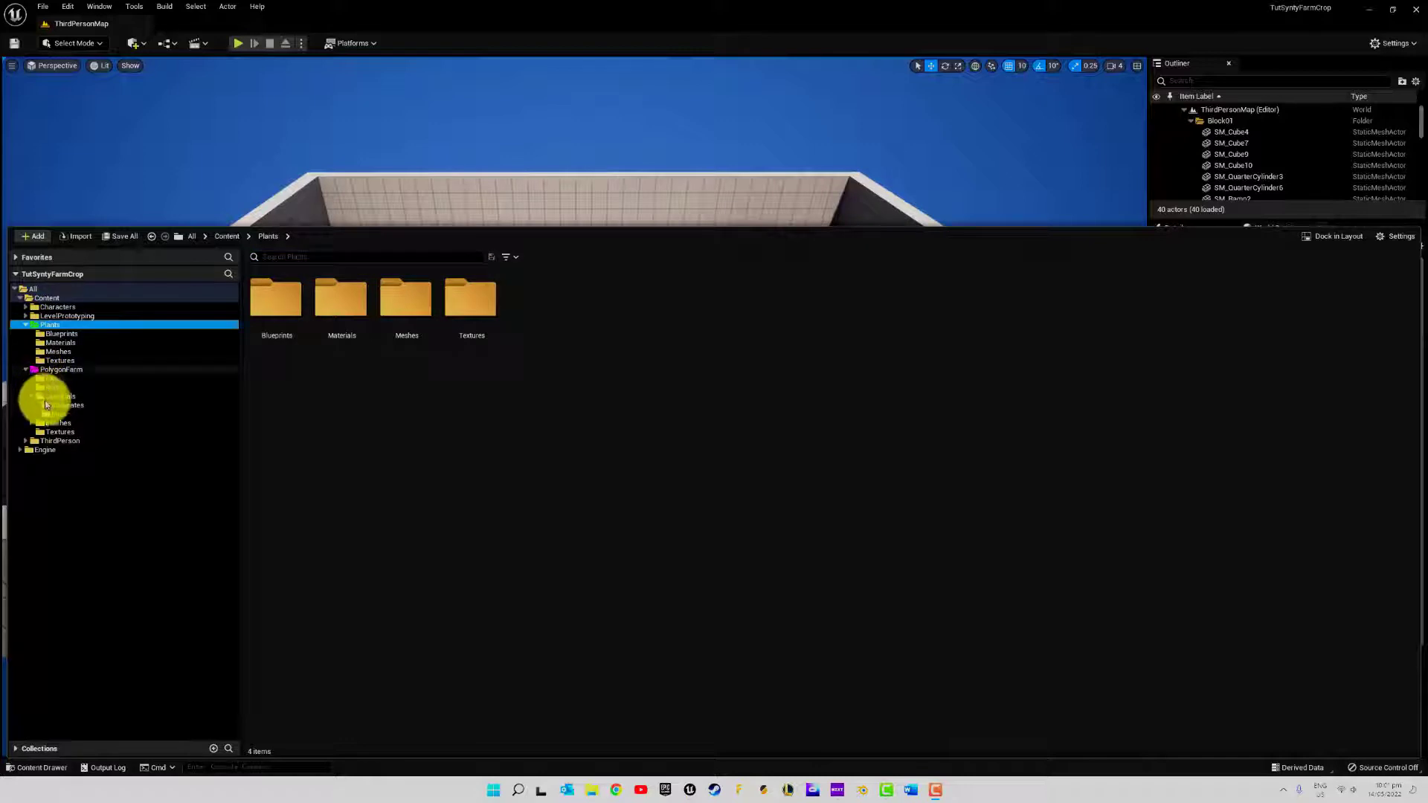
left_click(40, 399)
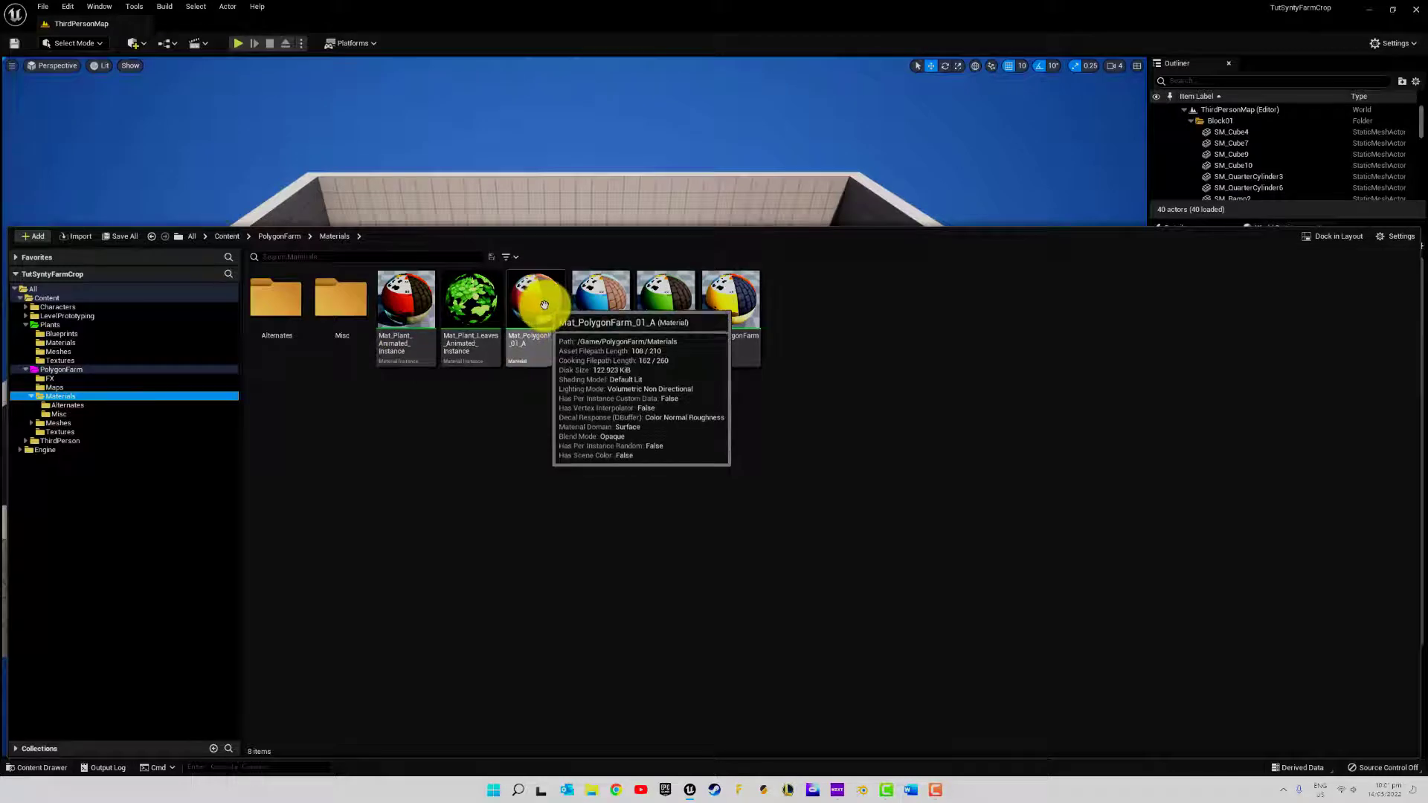
left_click_drag(542, 300, 68, 343)
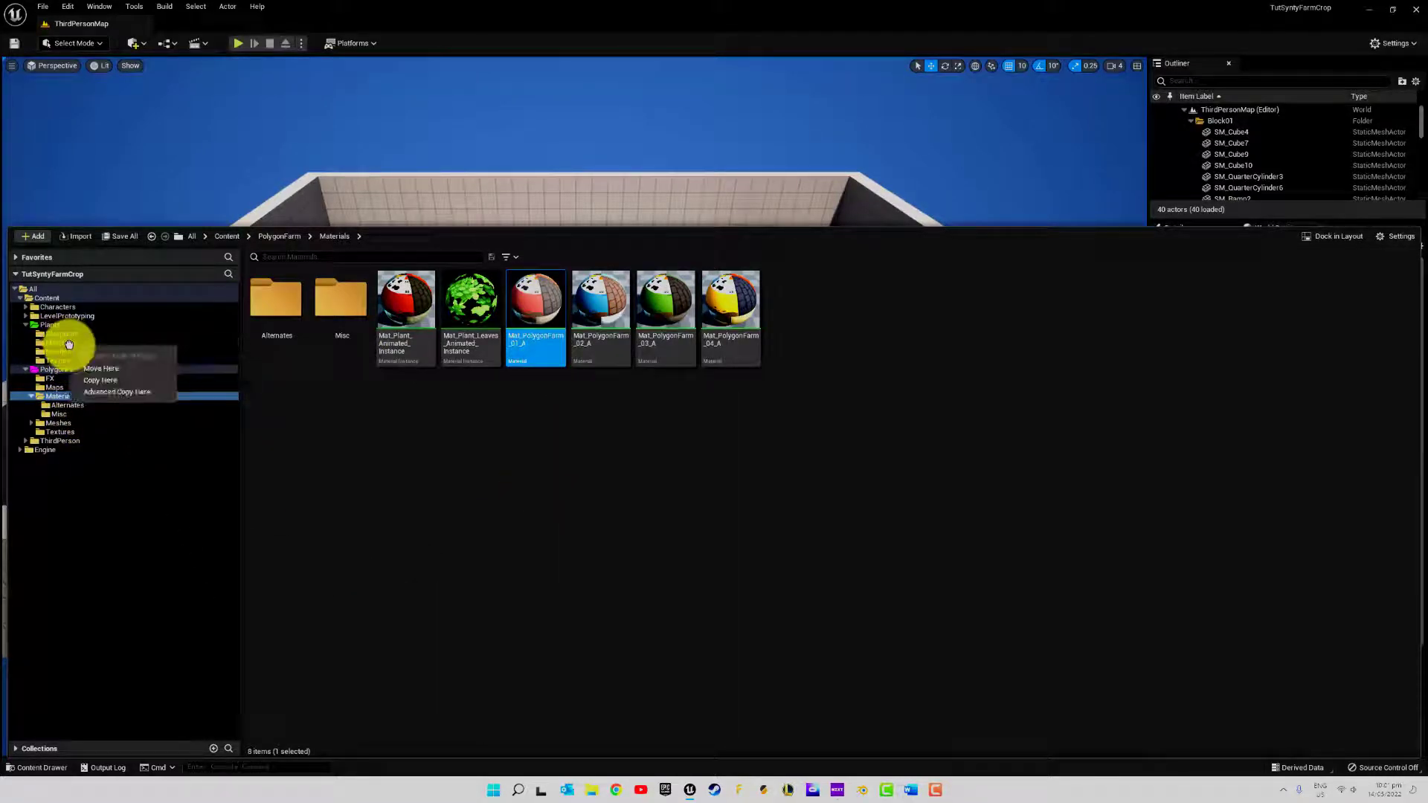
left_click(112, 381)
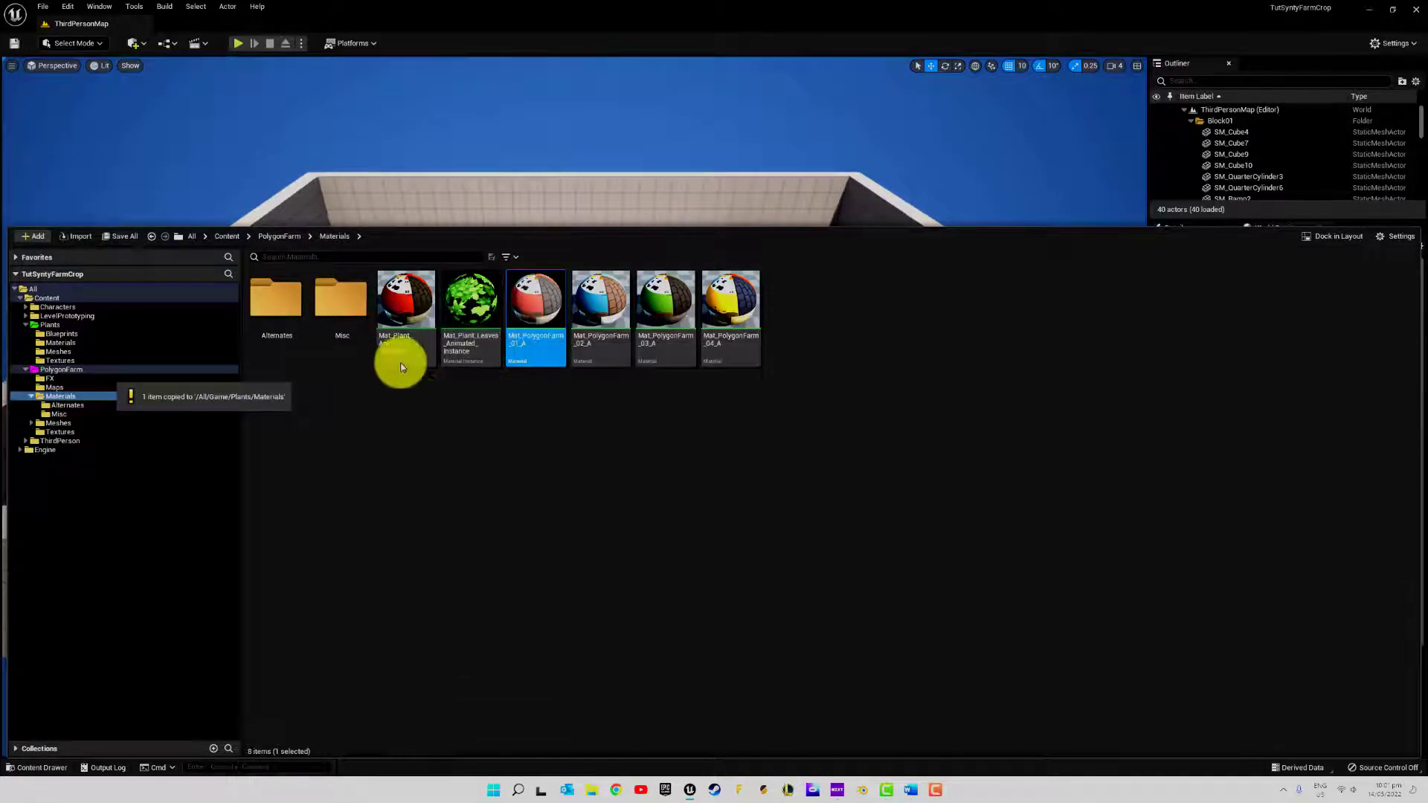
Copy the Mat_PolygonFarm_Leaves material from PolygonFarm/Materials/Misc into the Plants/Materials folder
double_click(340, 301)
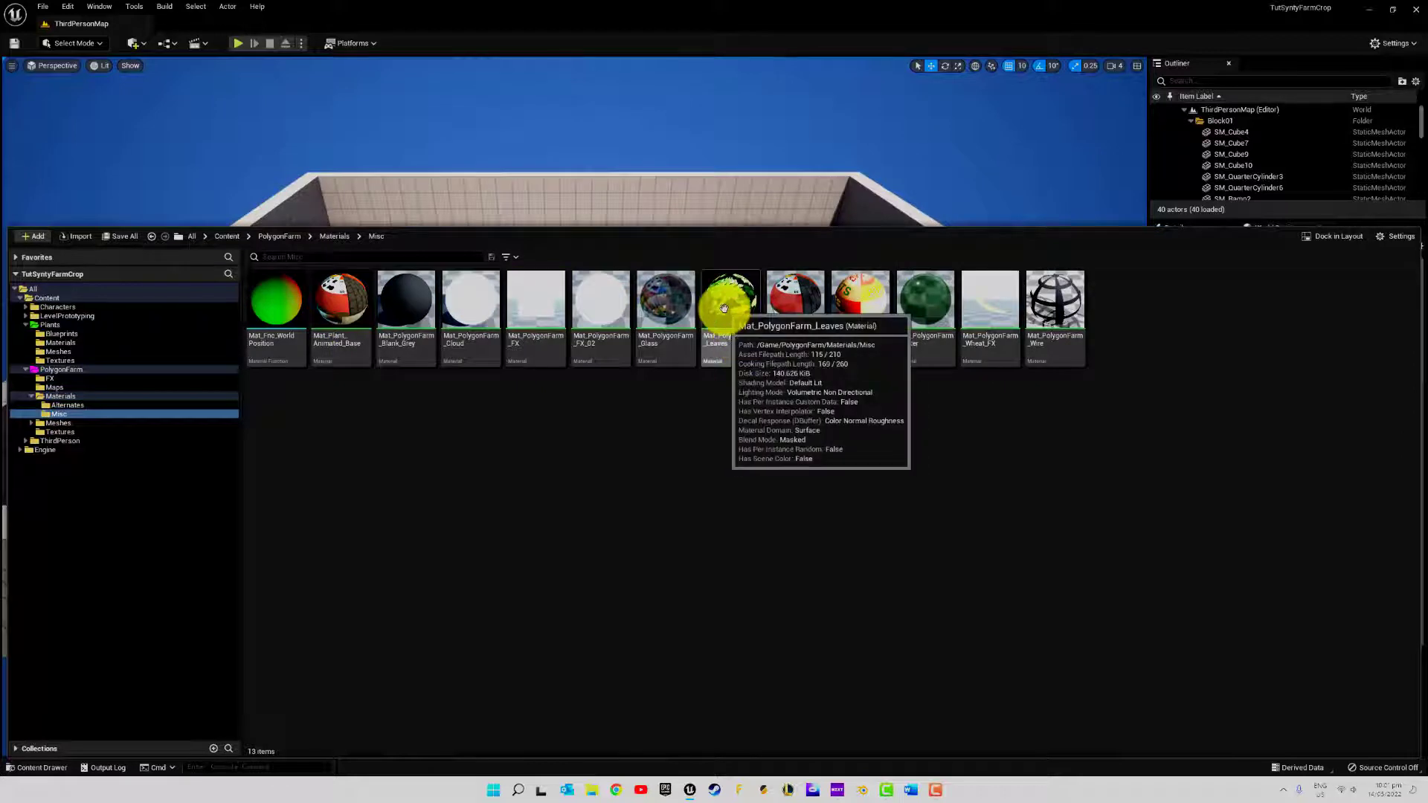
left_click(742, 329)
left_click_drag(743, 329, 75, 341)
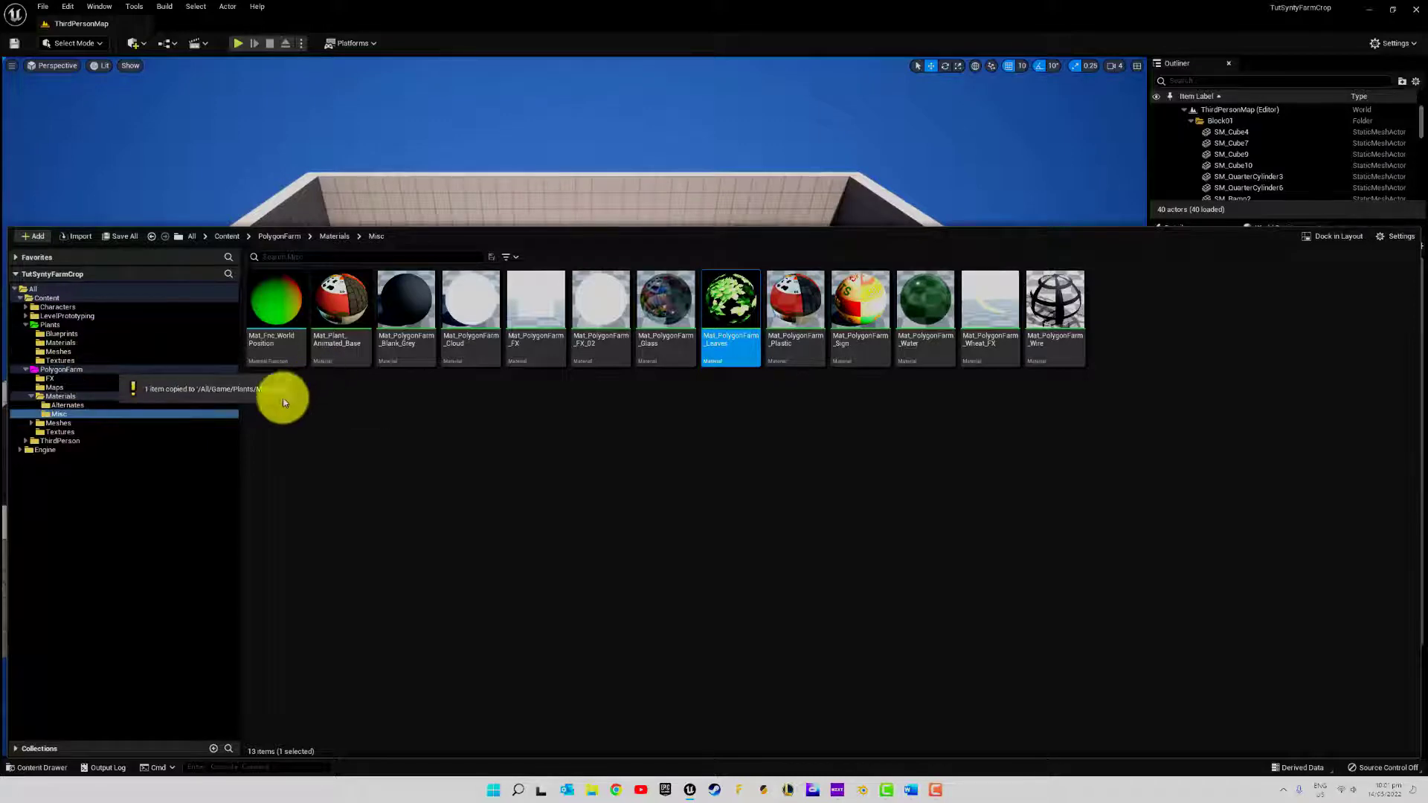
left_click(75, 374)
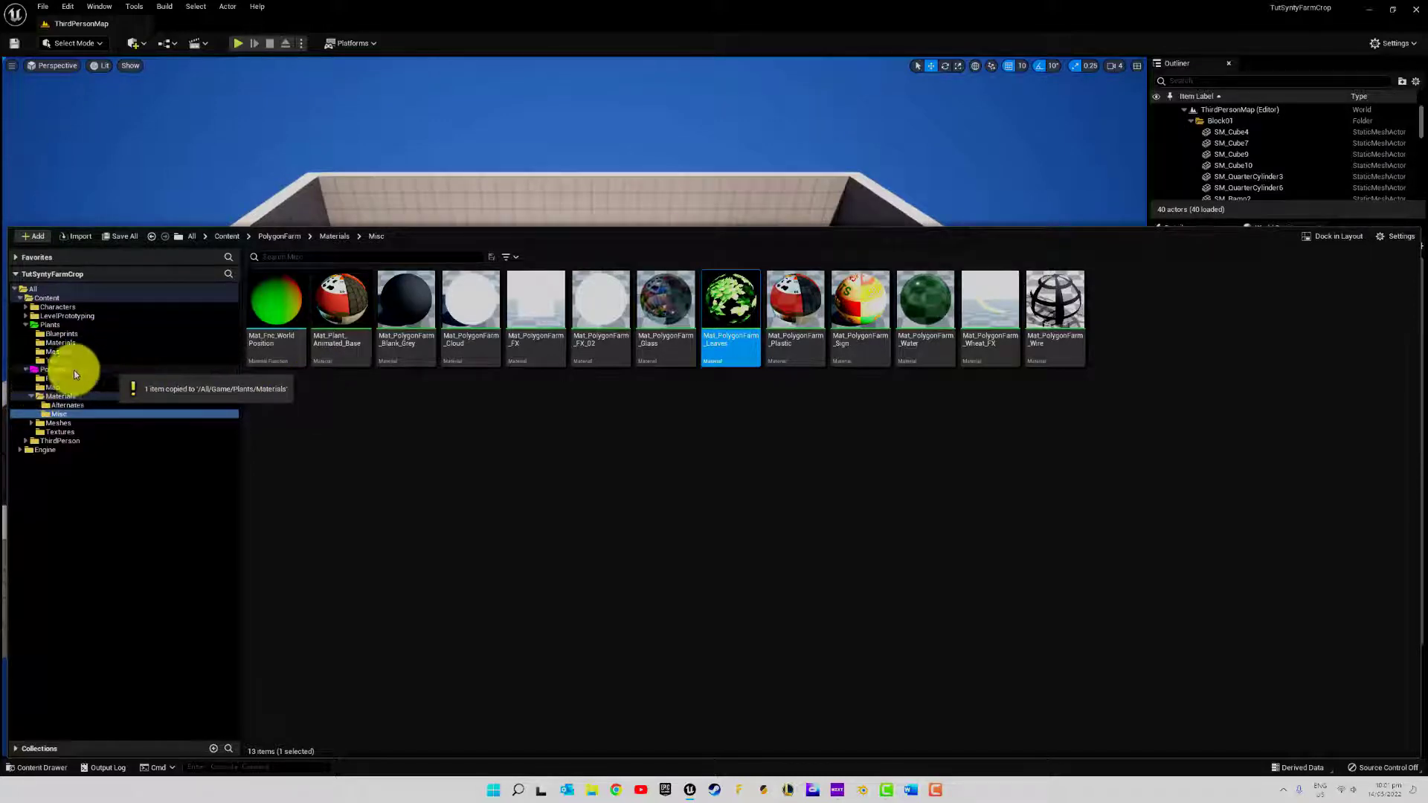
Open the original Mat_PolygonFarm_Leaves material and locate the source textures of its three texture samples in the project content
double_click(733, 314)
double_click(660, 331)
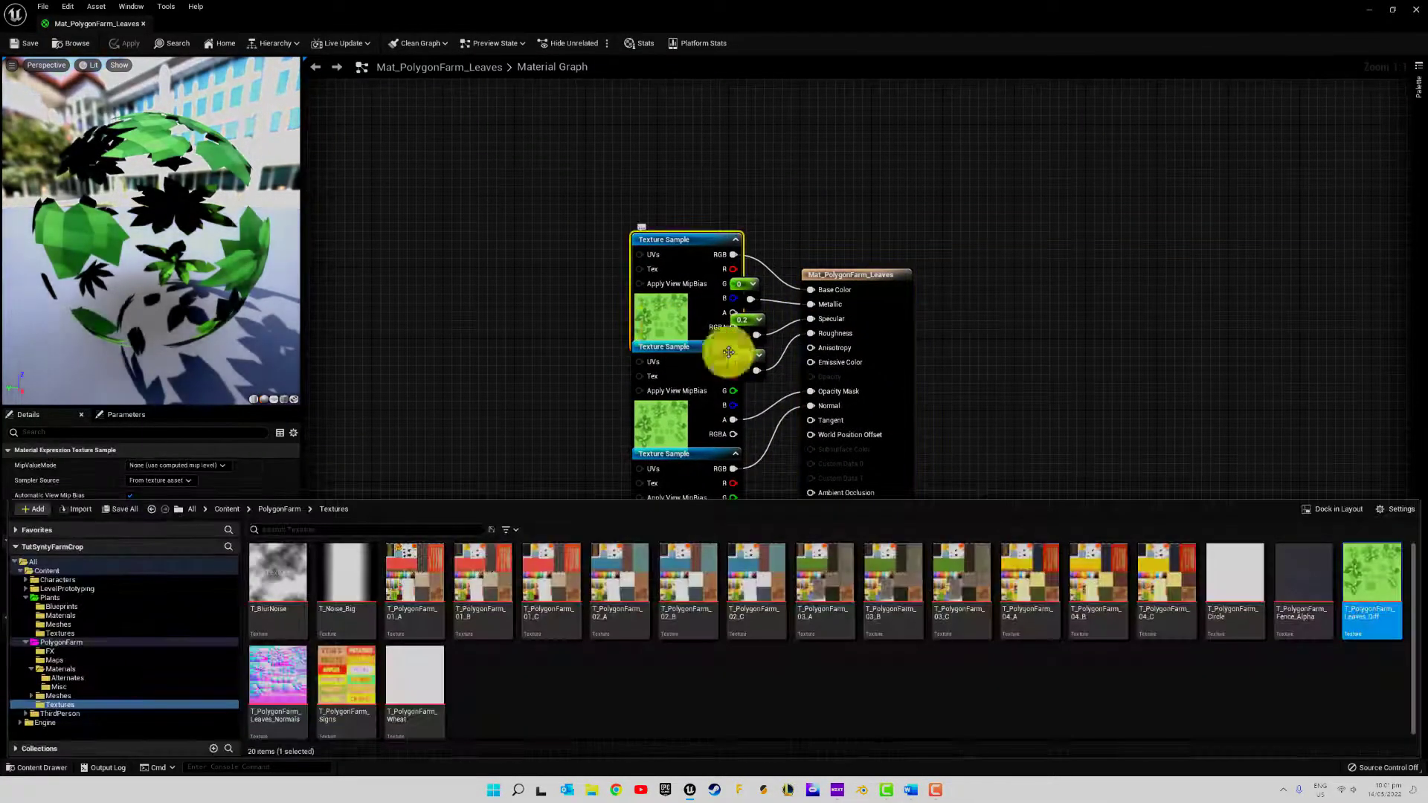
left_click(678, 430)
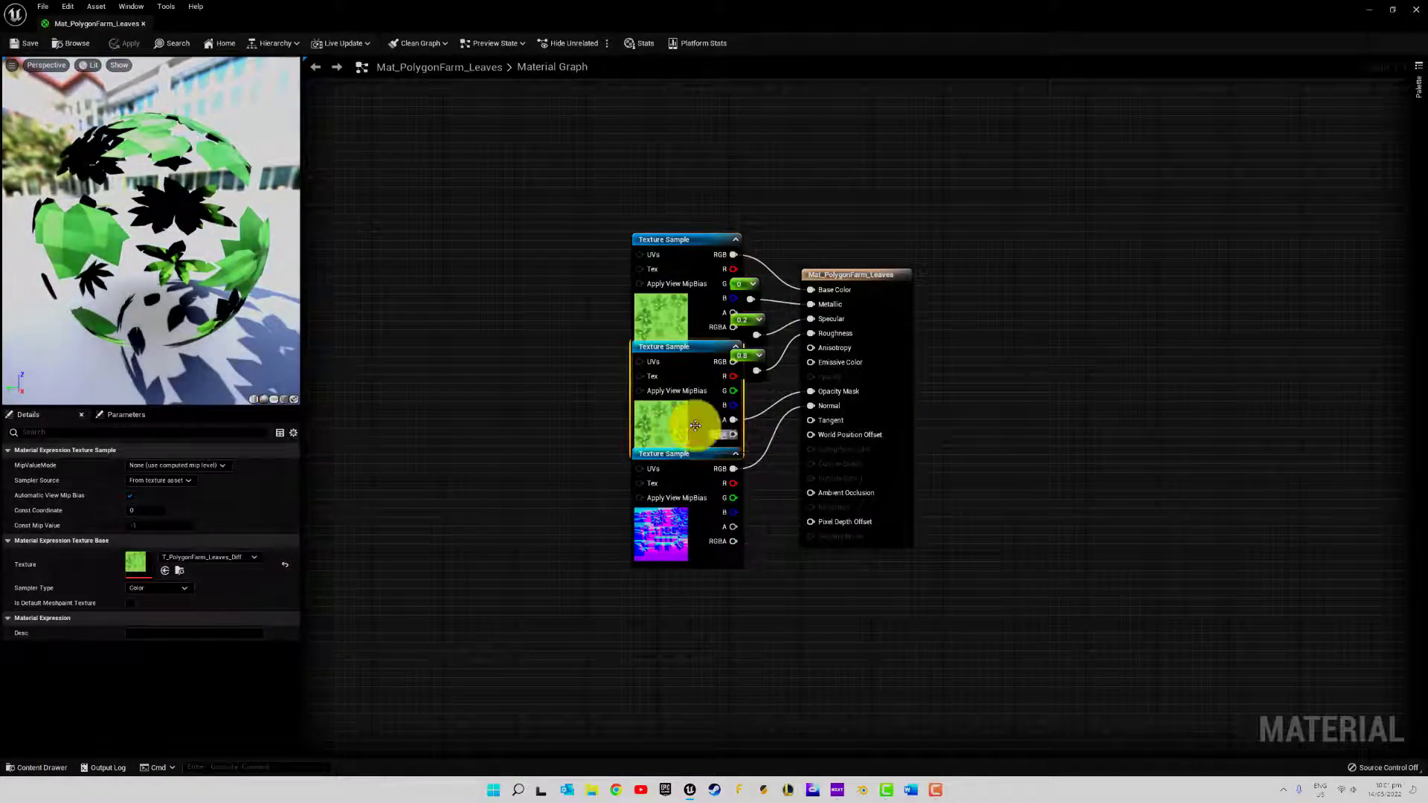
double_click(676, 416)
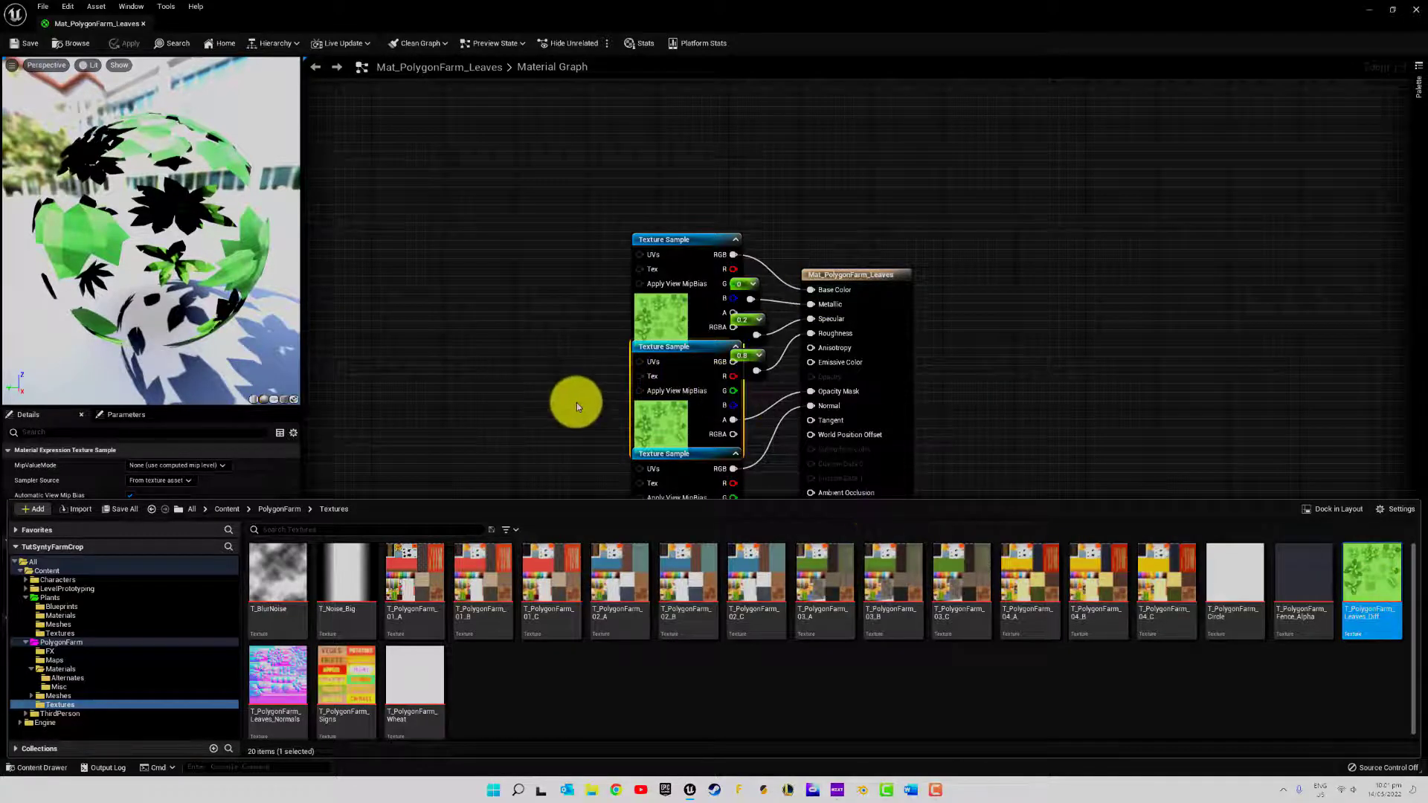
key("ctrl+space")
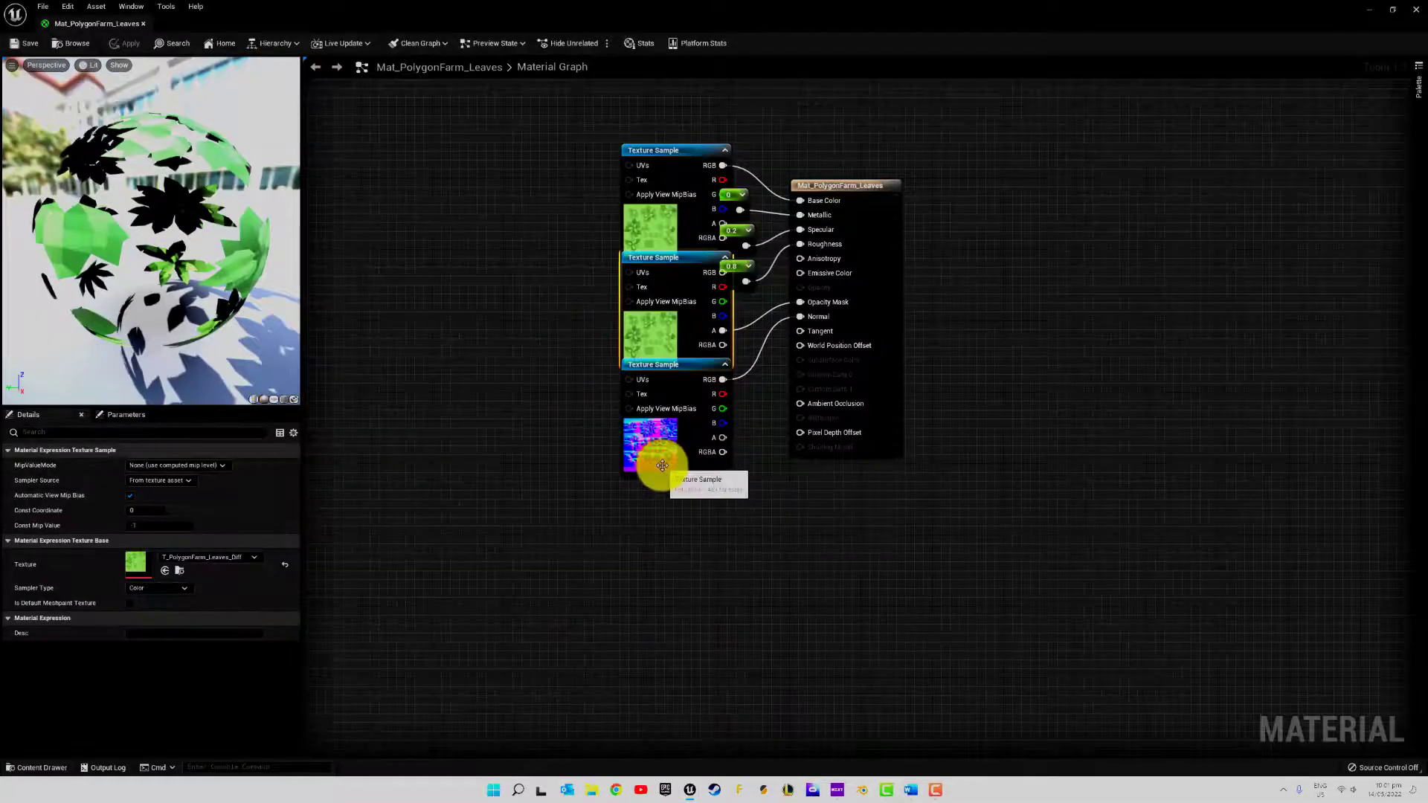
left_click(639, 449)
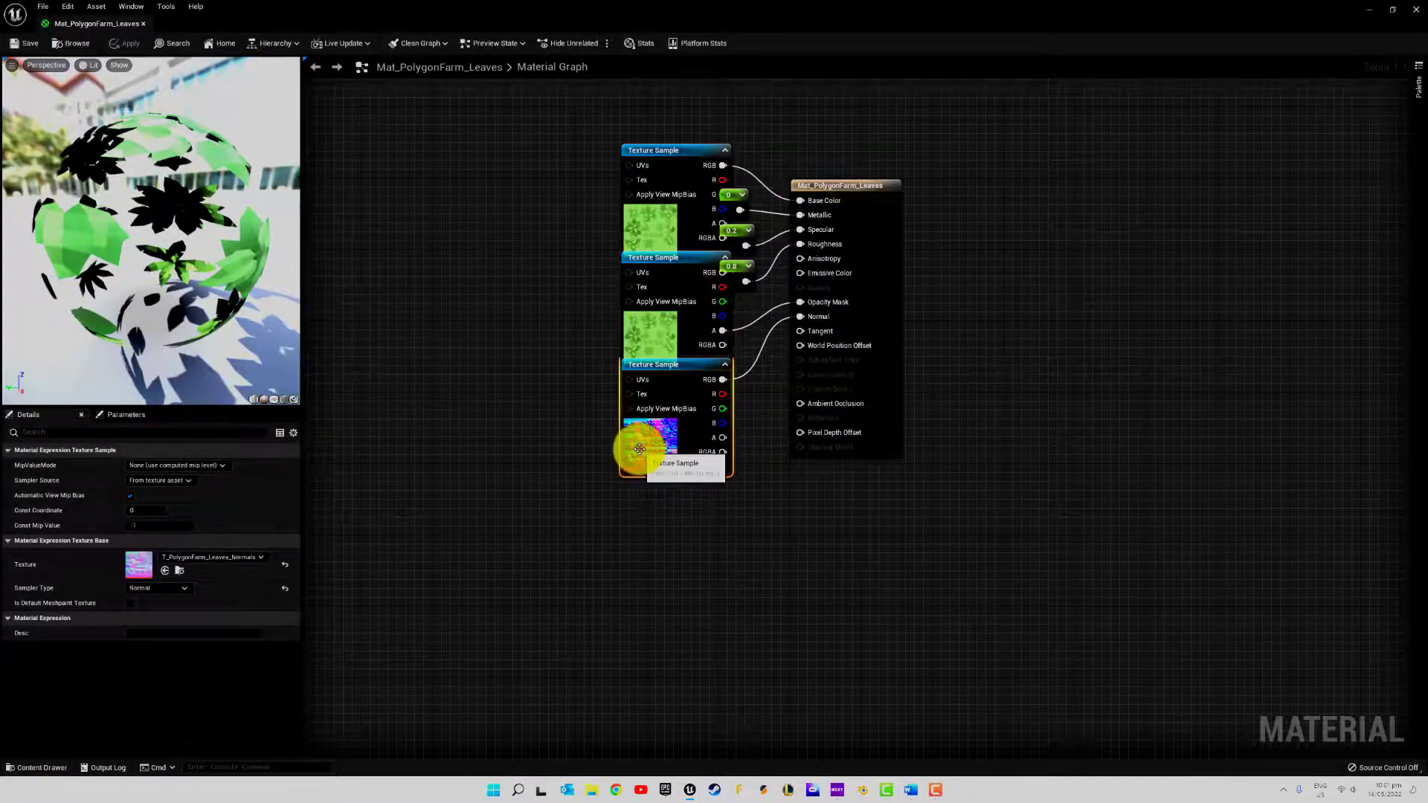
key("ctrl+space")
key("ctrl+space")
key("ctrl+space")
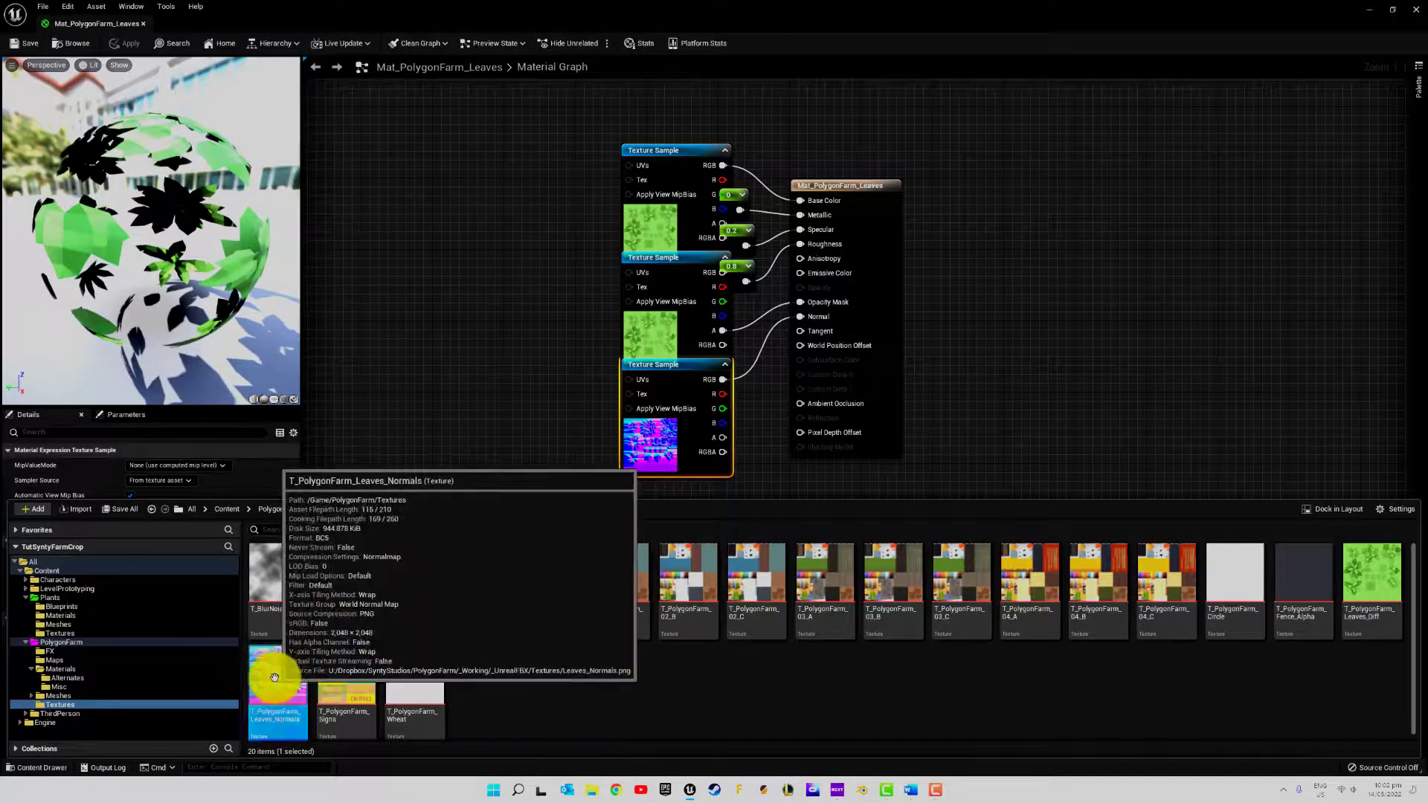
Copy the textures T_PolygonFarm_Leaves_Normals and T_PolygonFarm_Leaves_Diff into the Plants/Textures folder
left_click_drag(275, 678, 76, 634)
left_click(118, 671)
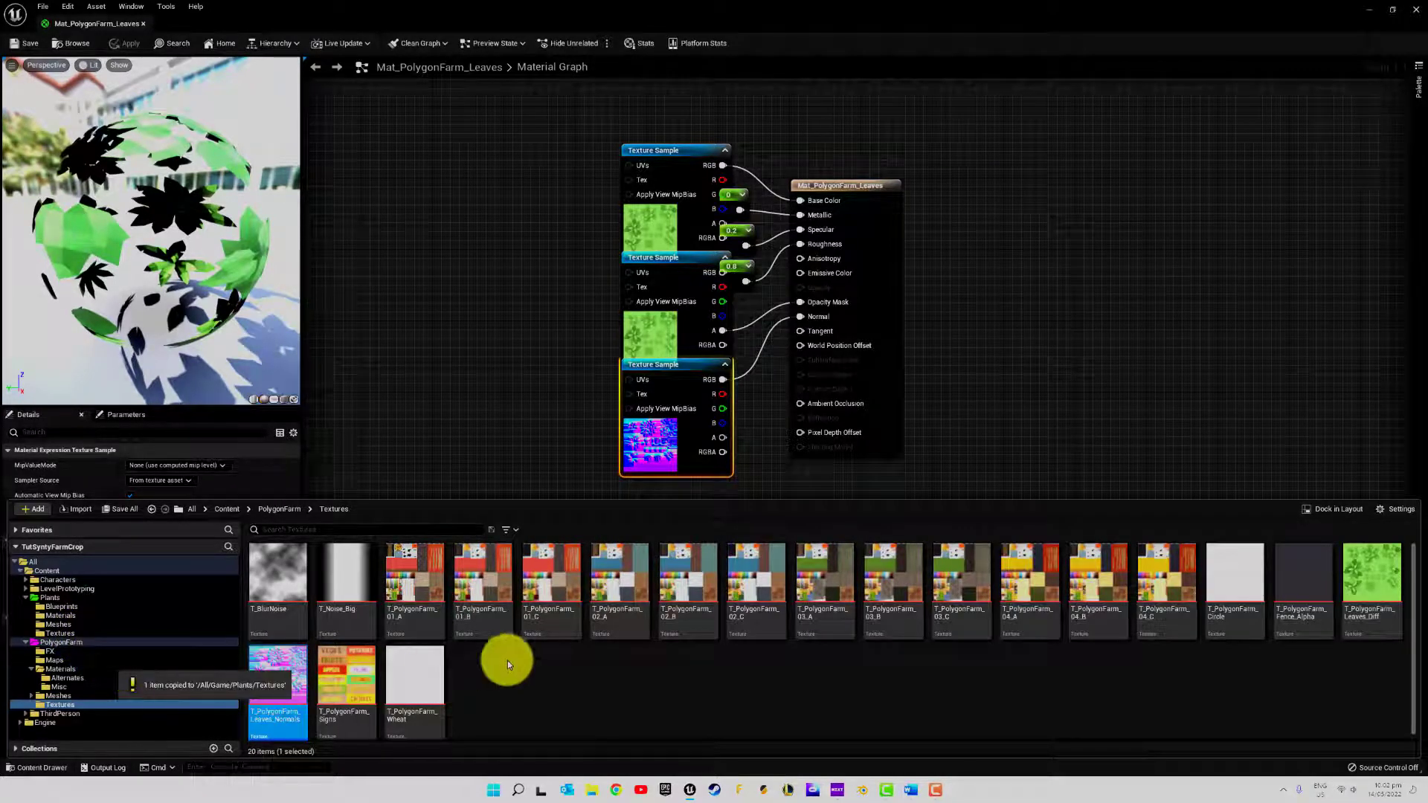
left_click_drag(1372, 583, 70, 633)
left_click(109, 668)
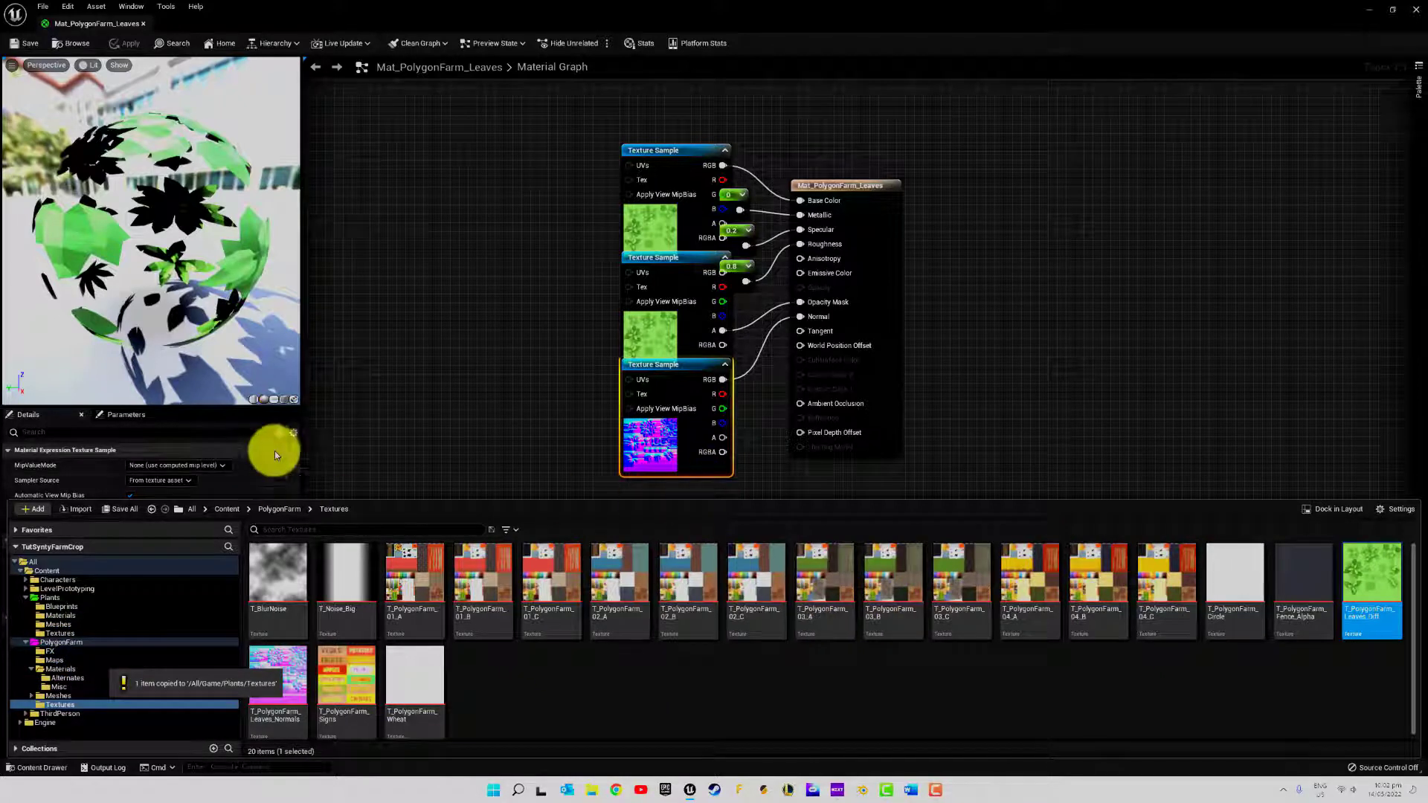
Rename the Mat_PolygonFarm_01_A copy in Plants/Materials as Mat_PolygonFarm_01_A_Sway
left_click(61, 616)
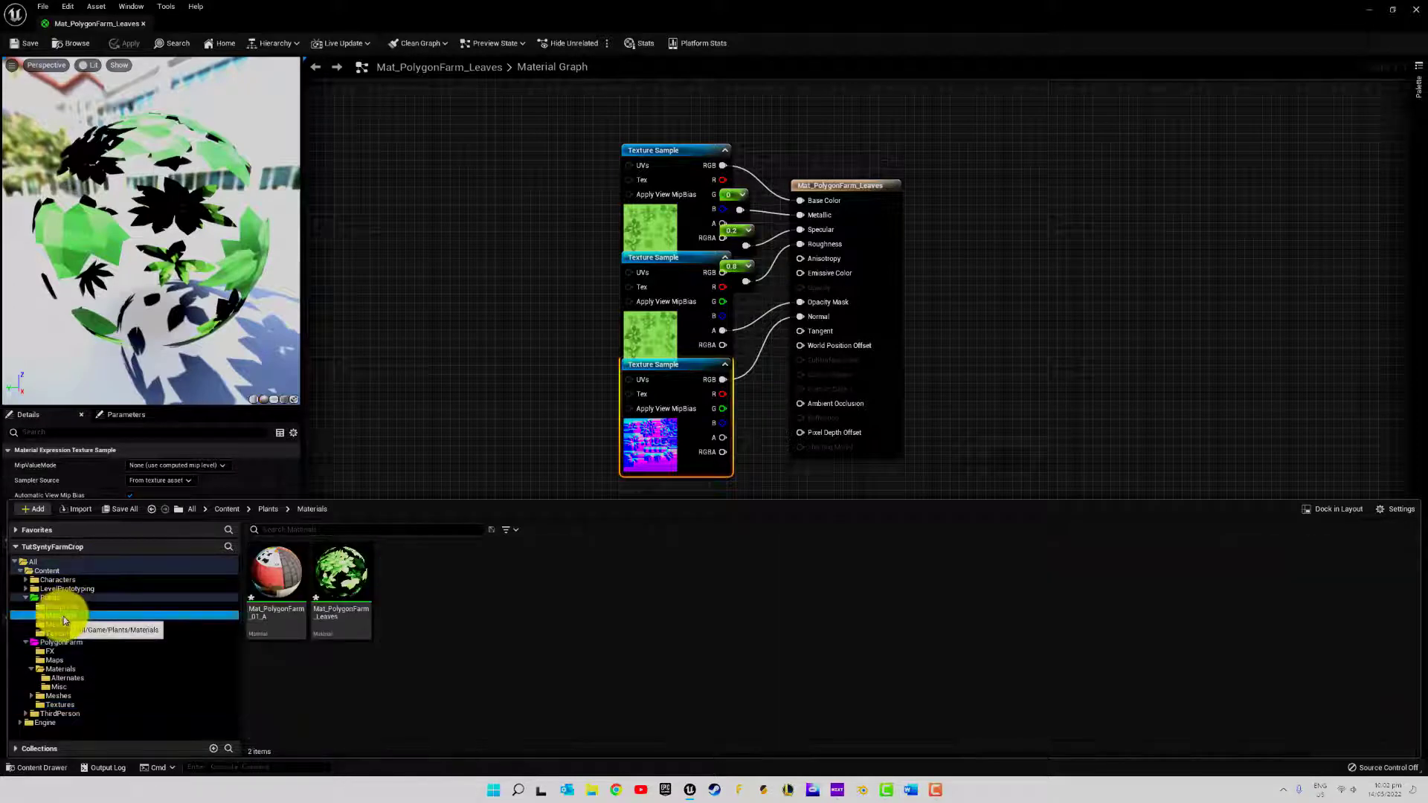
left_click(280, 575)
key("F2")
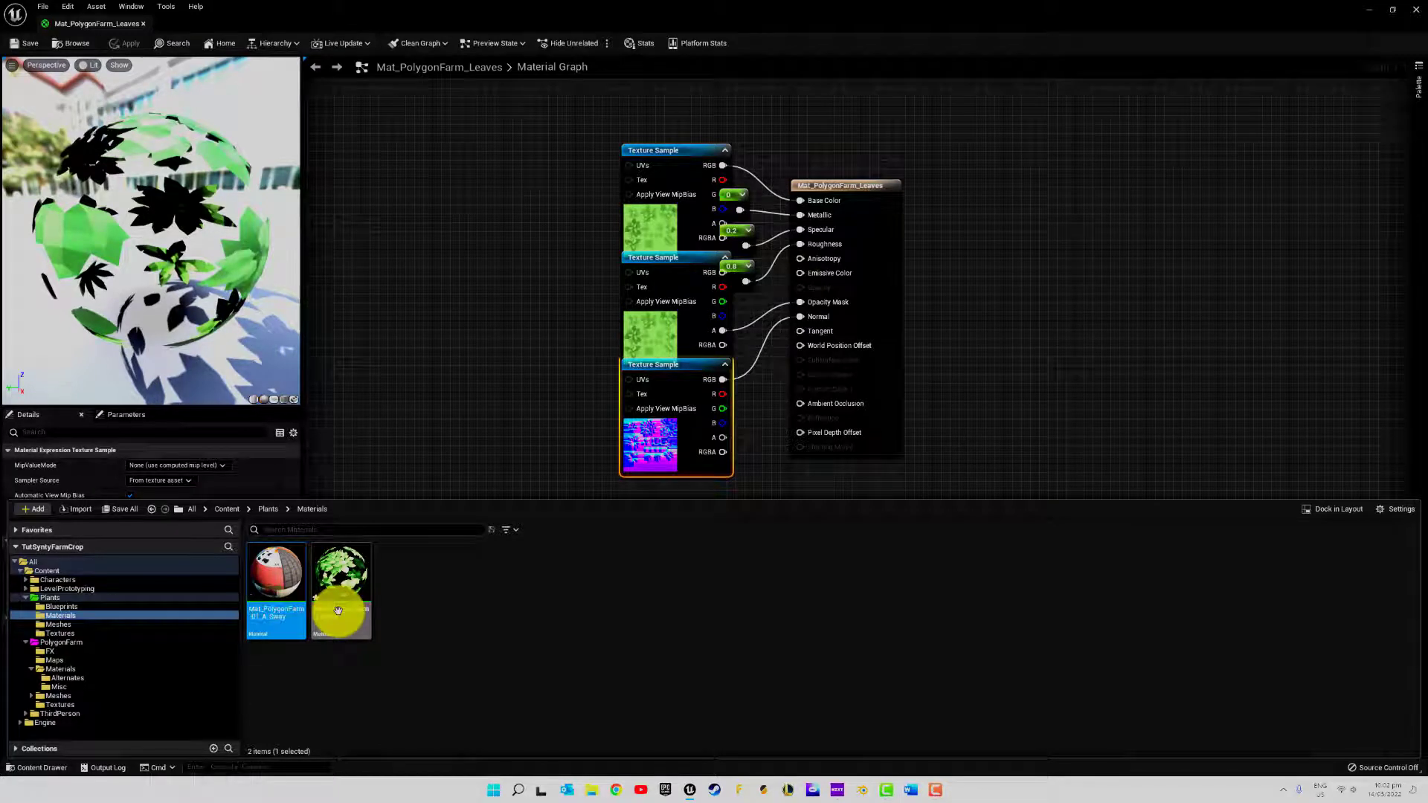
Rename the Mat_PolygonFarm_Leaves copy in Plants/Materials as Mat_PolygonFarm_Leaves_Sway
right_click(331, 610)
left_click(340, 567)
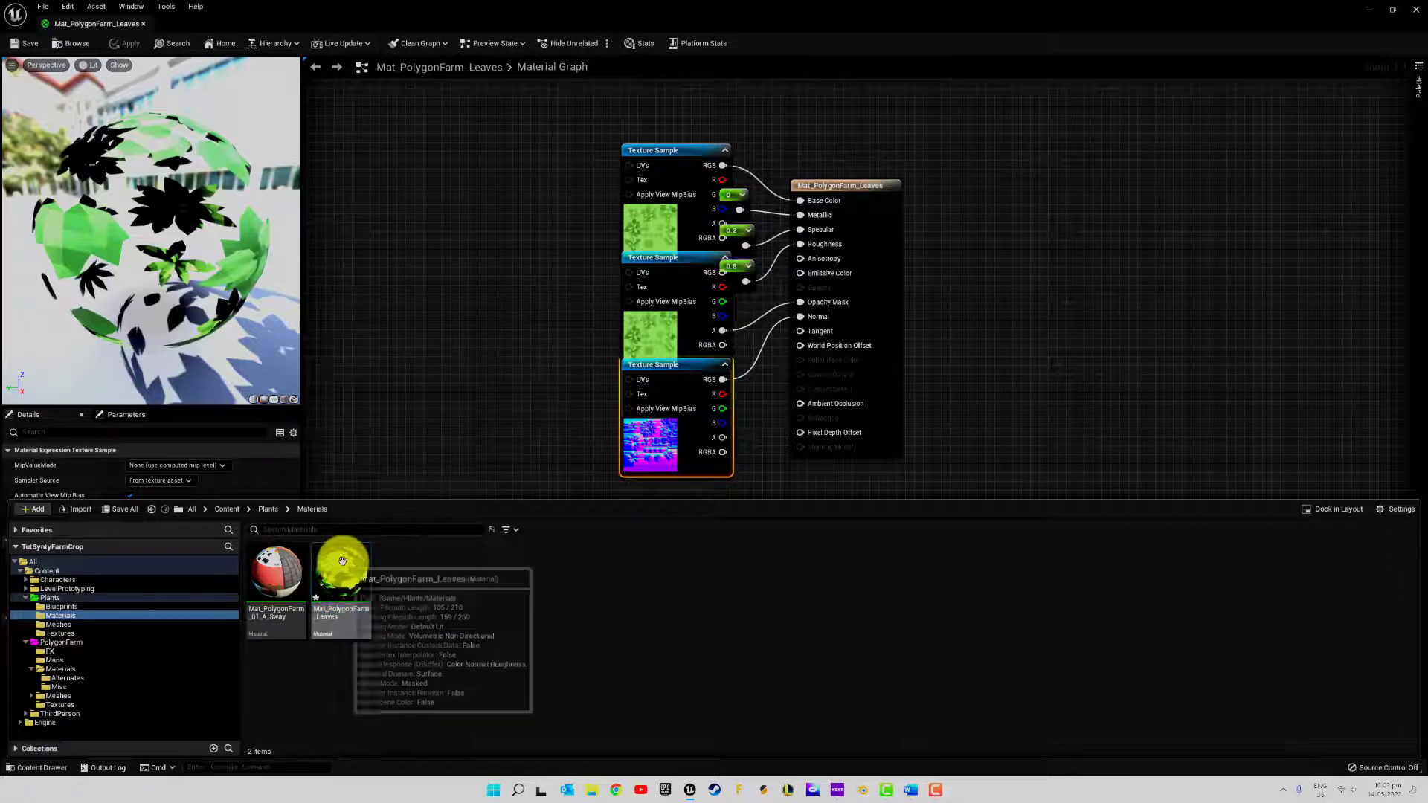
key("F2")
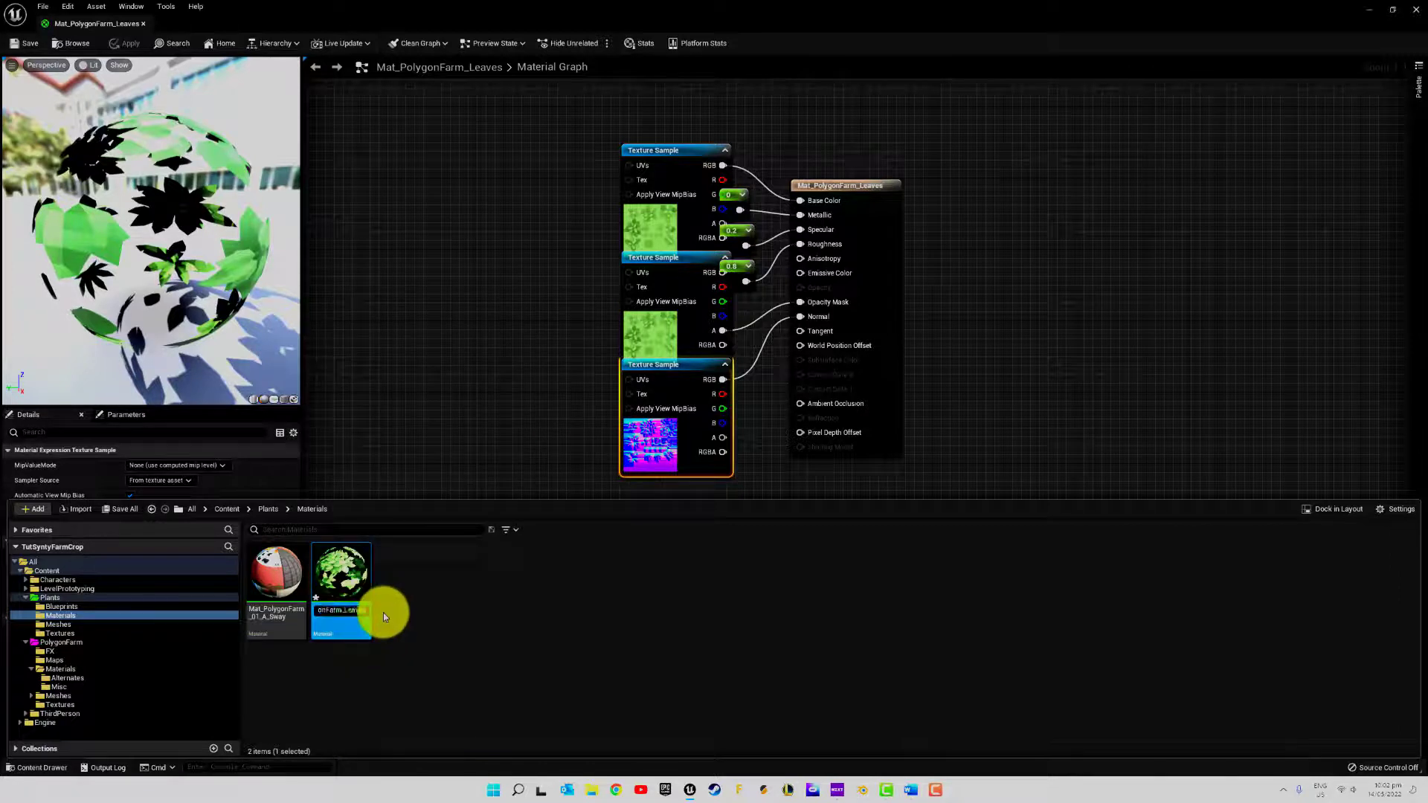
key("End")
type("_Sway")
key("Return")
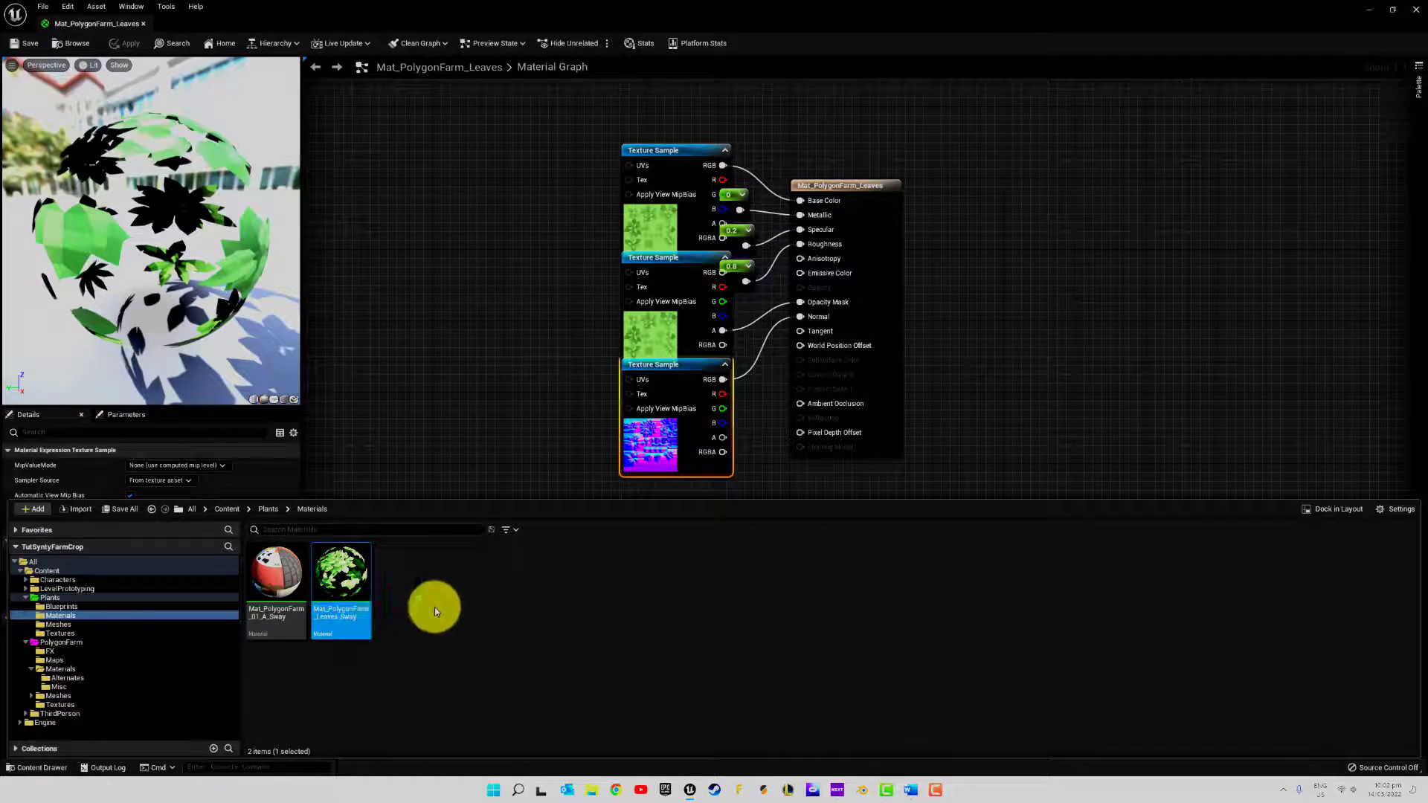
Open Mat_PolygonFarm_Leaves_Sway, close the original leaves material, and delete the copy's two T_PolygonFarm_Leaves_Diff texture samples
double_click(348, 574)
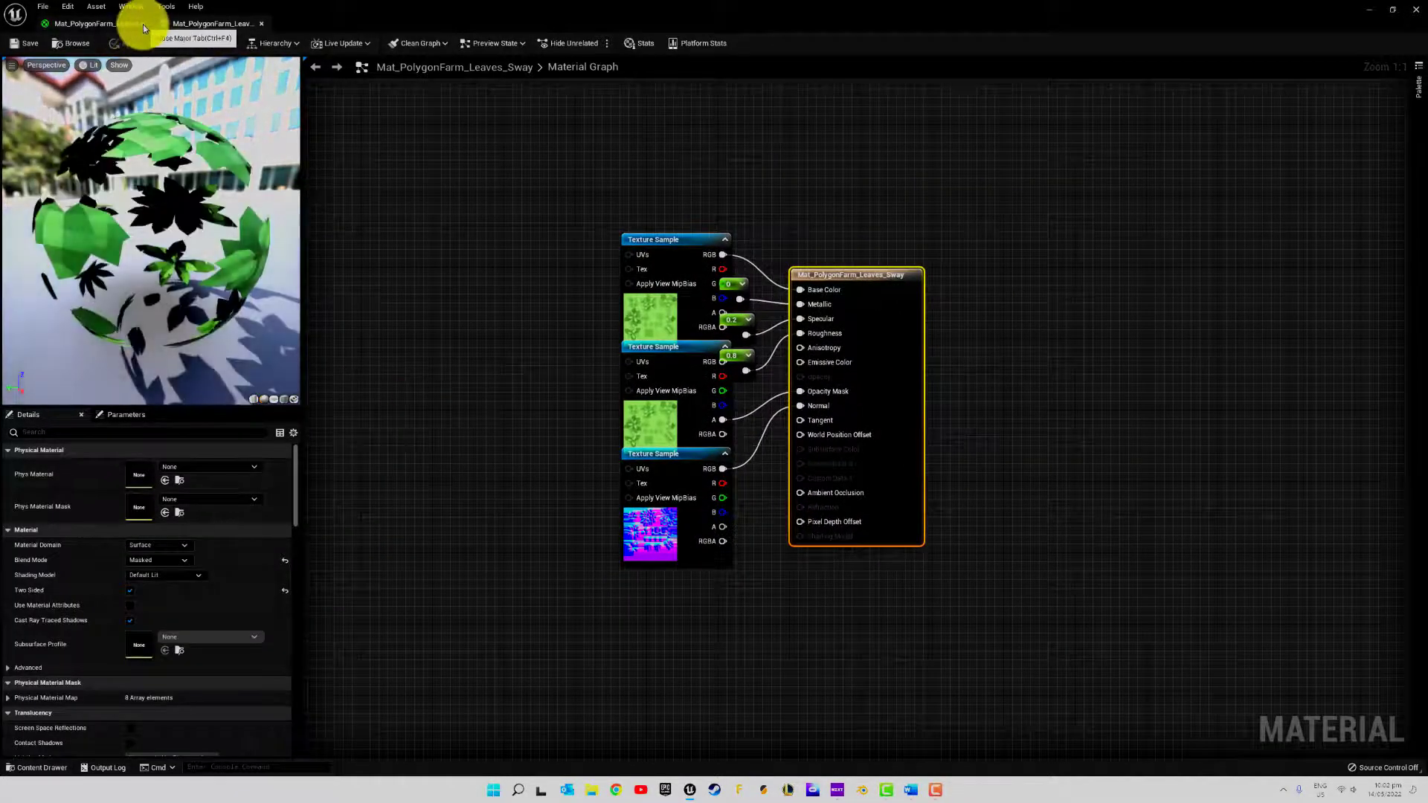
left_click(144, 26)
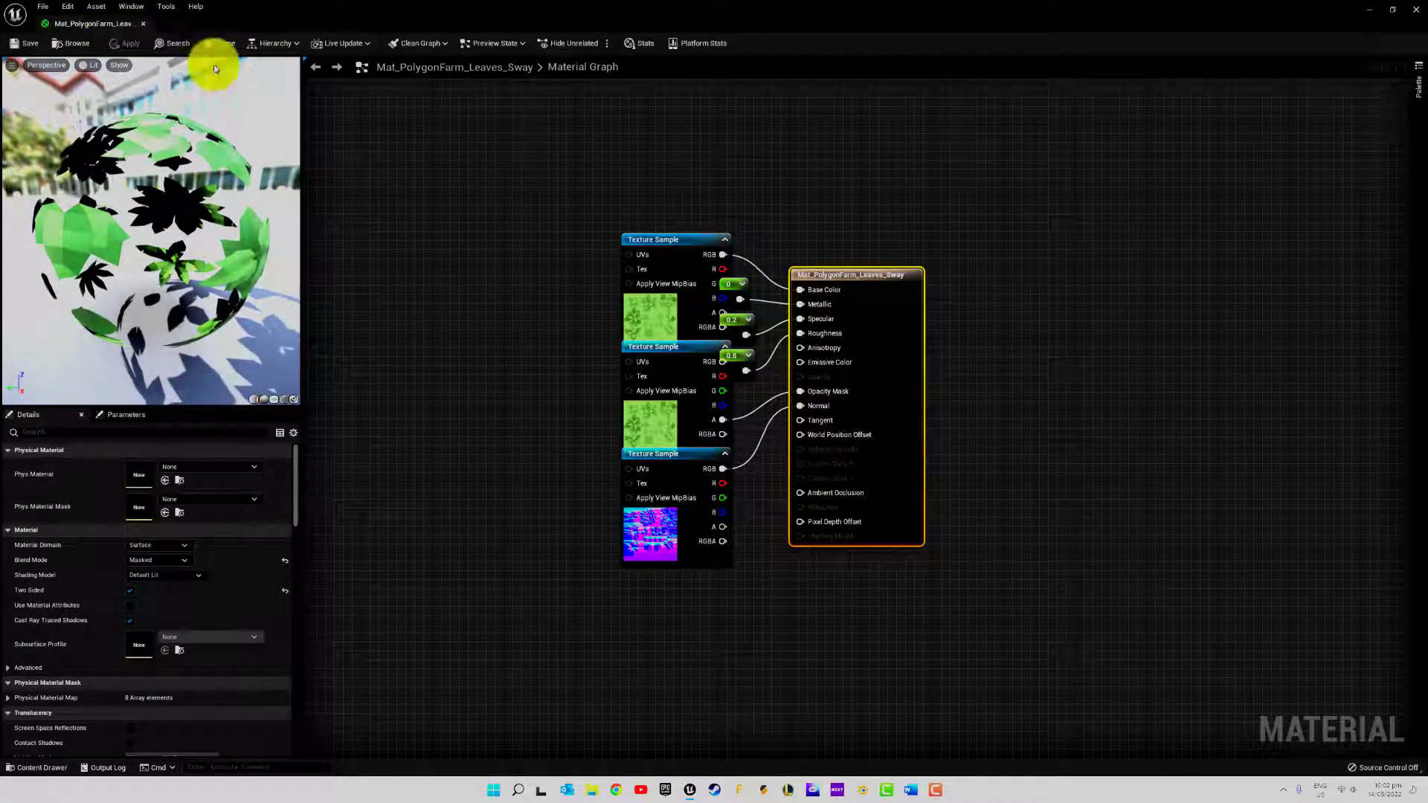
left_click_drag(662, 239, 608, 181)
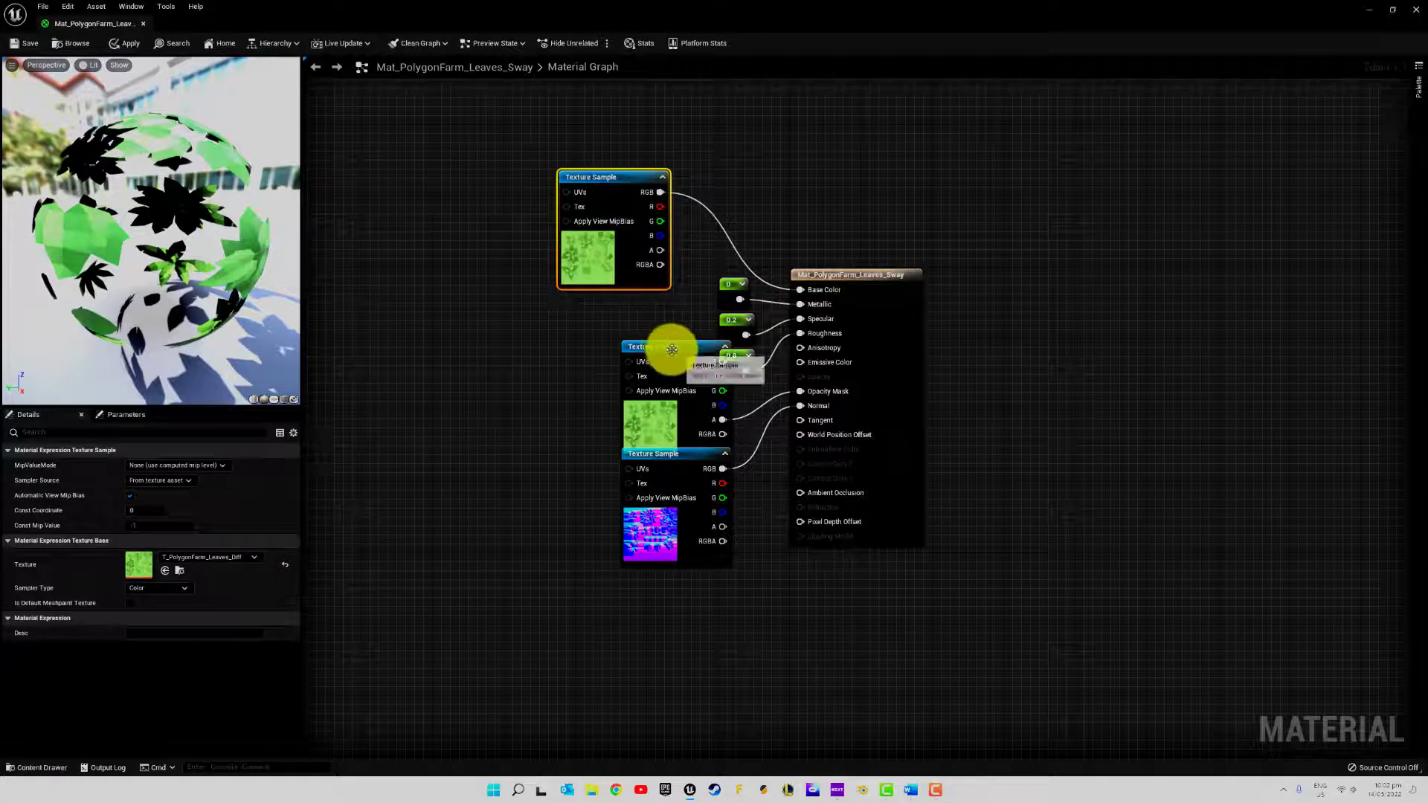
left_click_drag(669, 350, 607, 303)
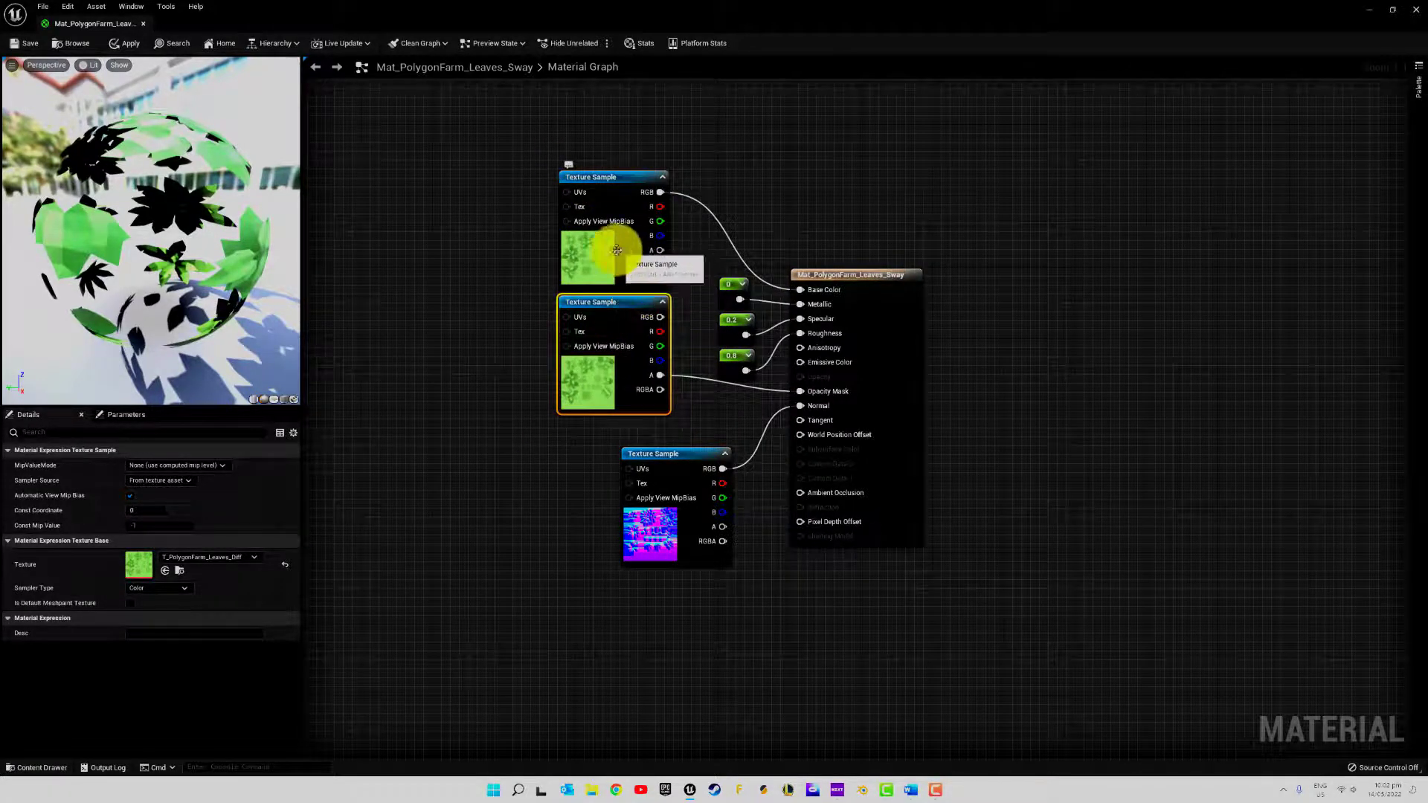
double_click(600, 259)
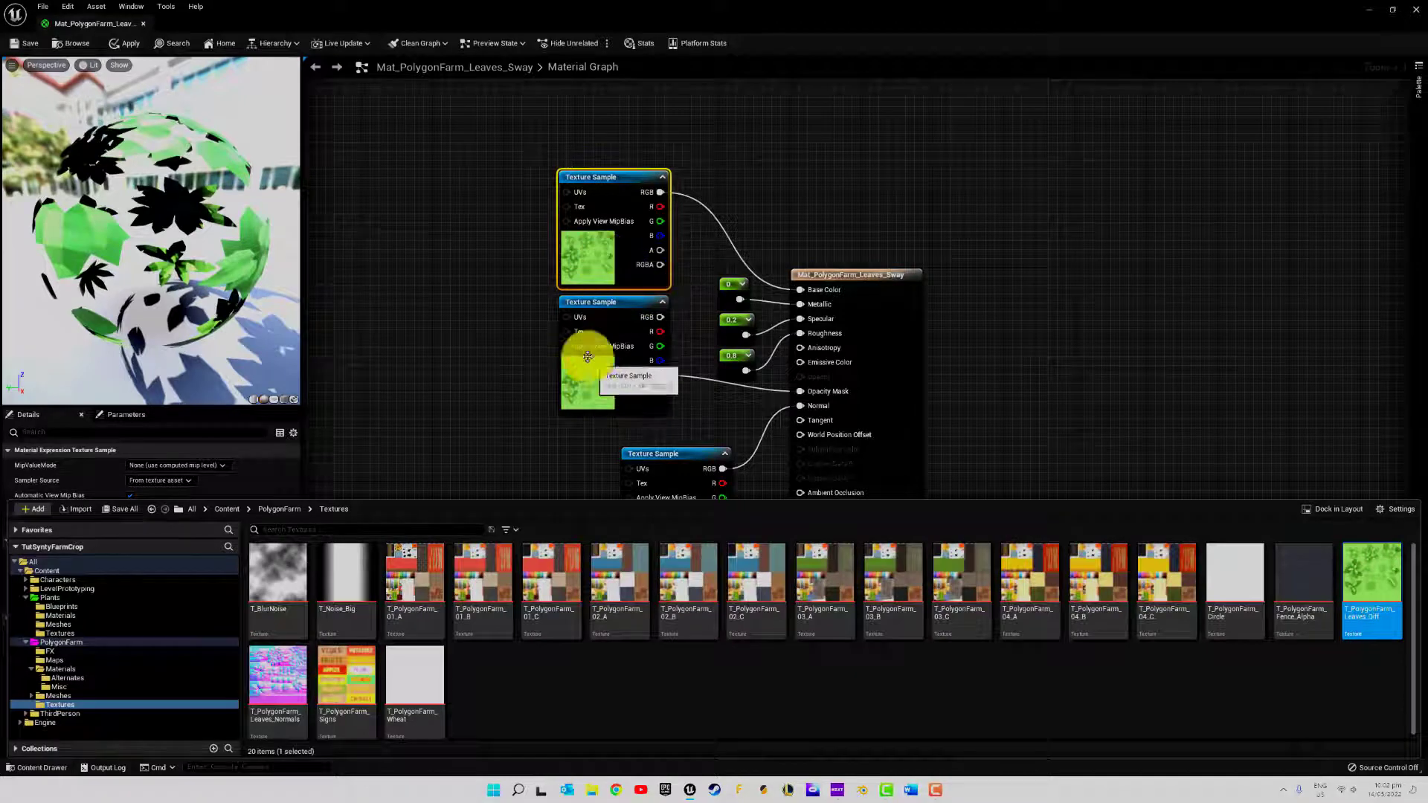
left_click_drag(535, 174, 632, 389)
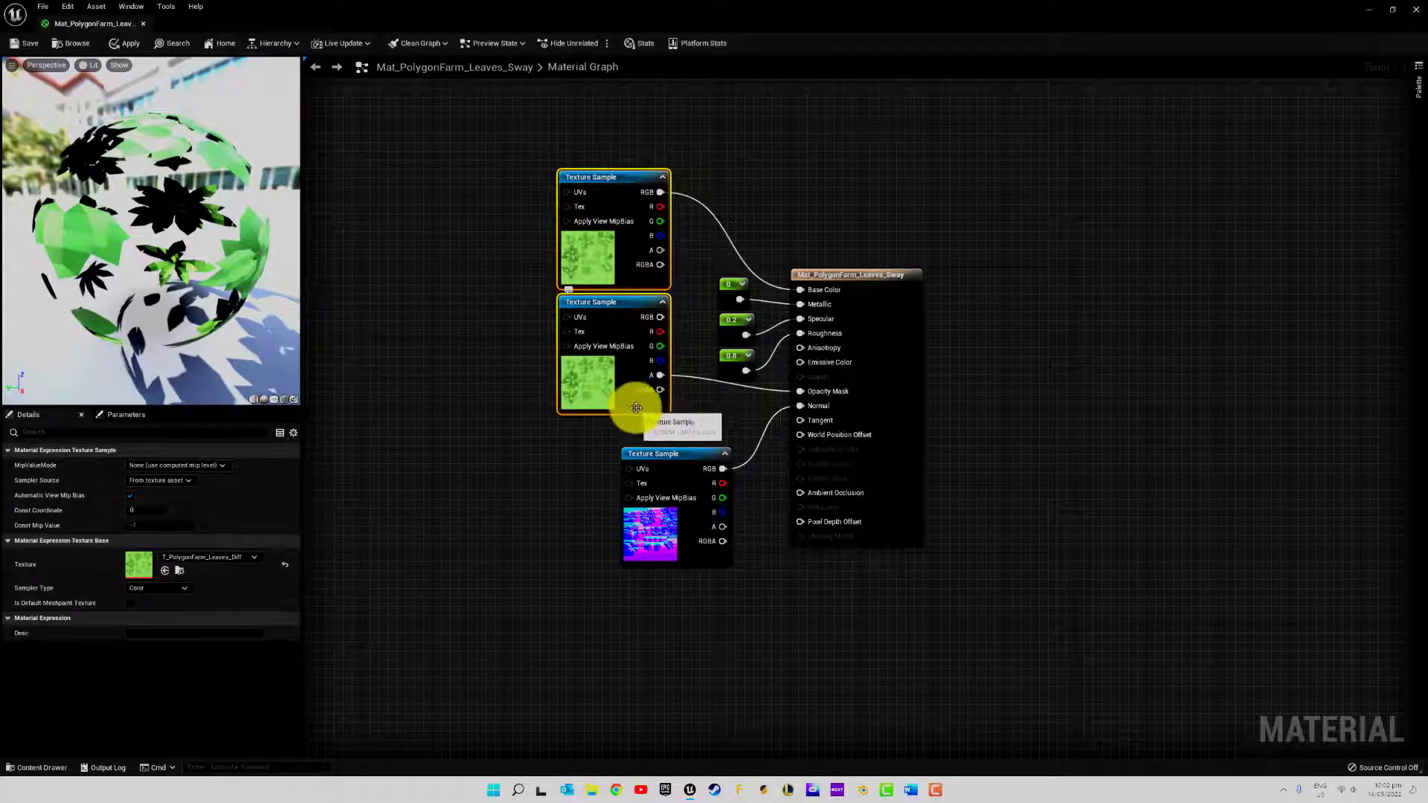
key("Delete")
Rename the T_PolygonFarm_Leaves_Diff copy in Plants/Textures as T_PolygonFarm_Leaves_Diff_Sway
left_click(37, 768)
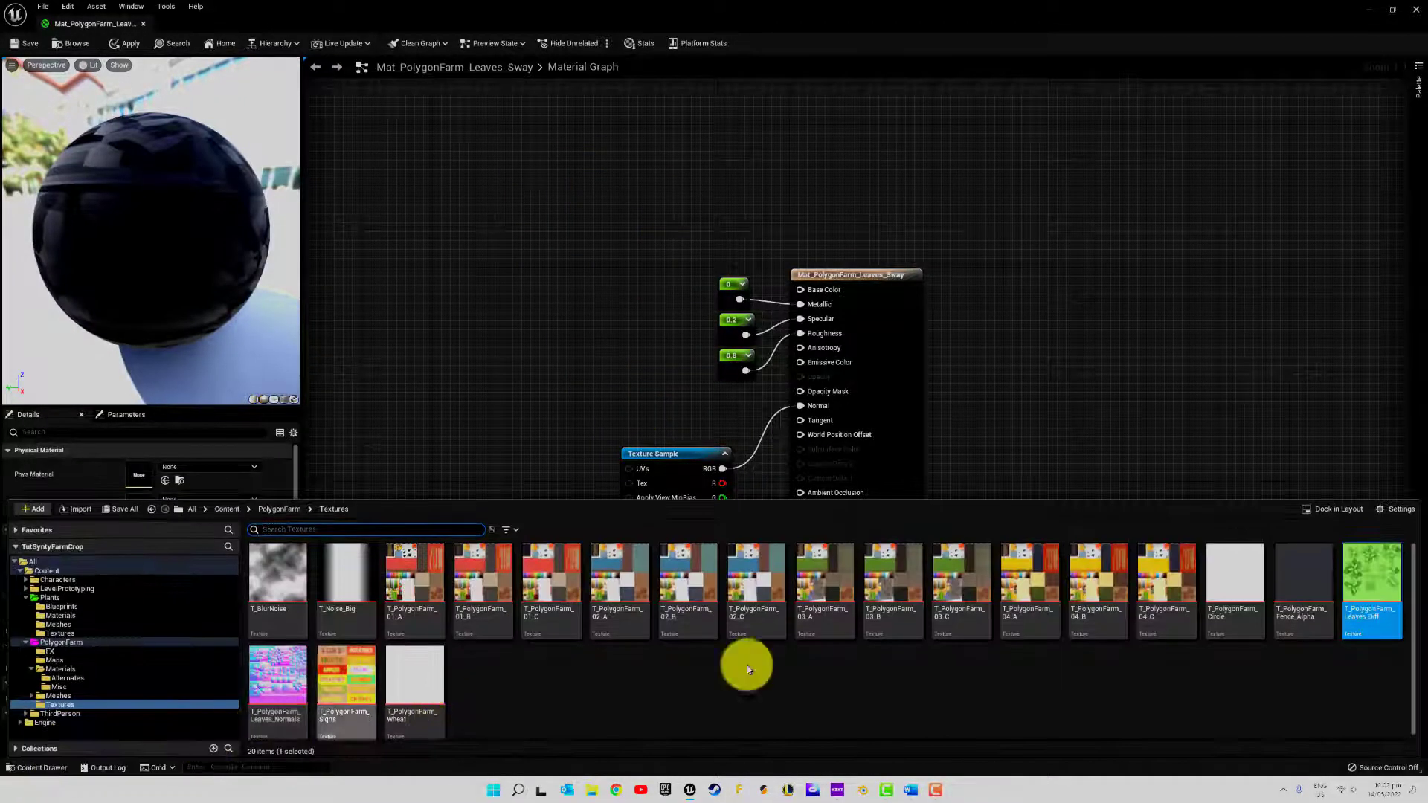
left_click(61, 634)
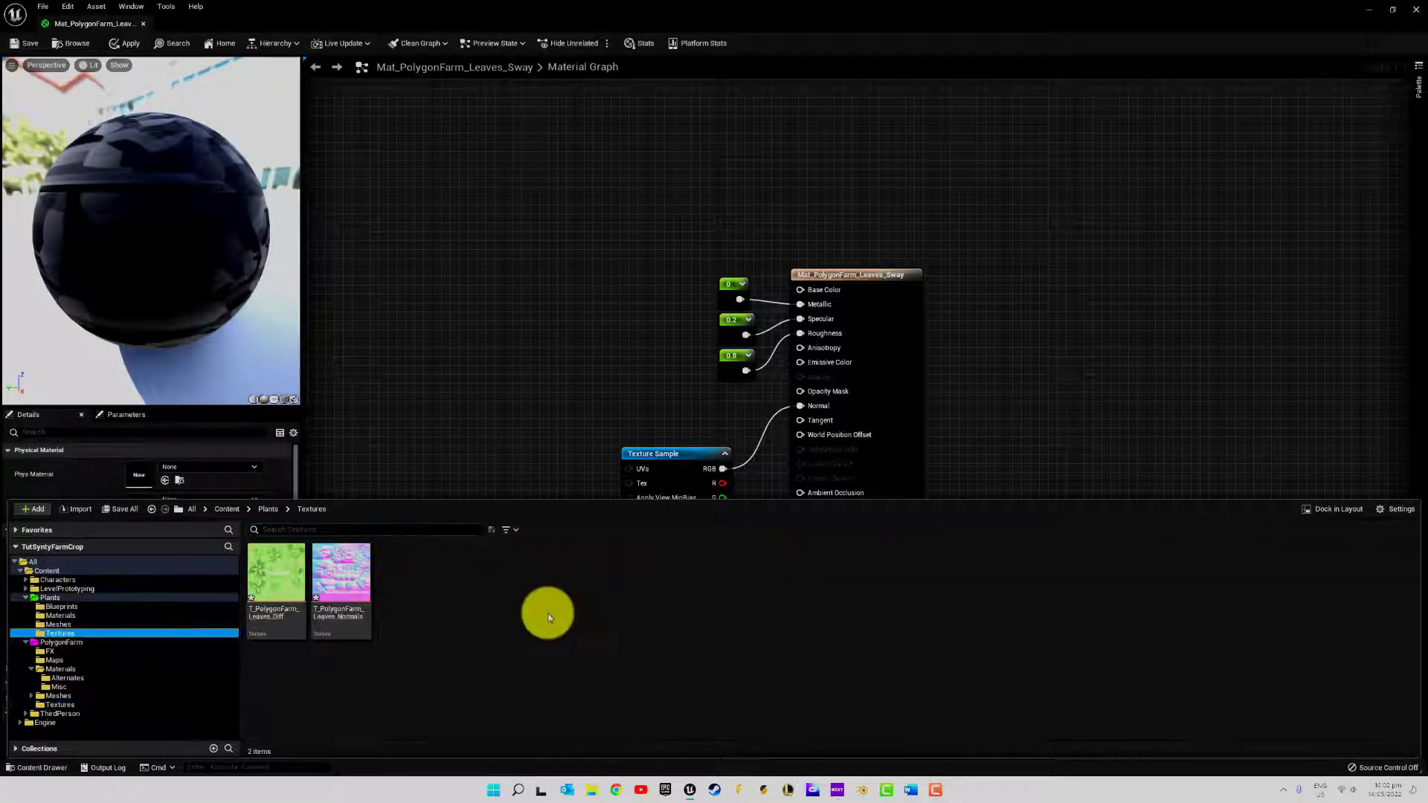
left_click(270, 589)
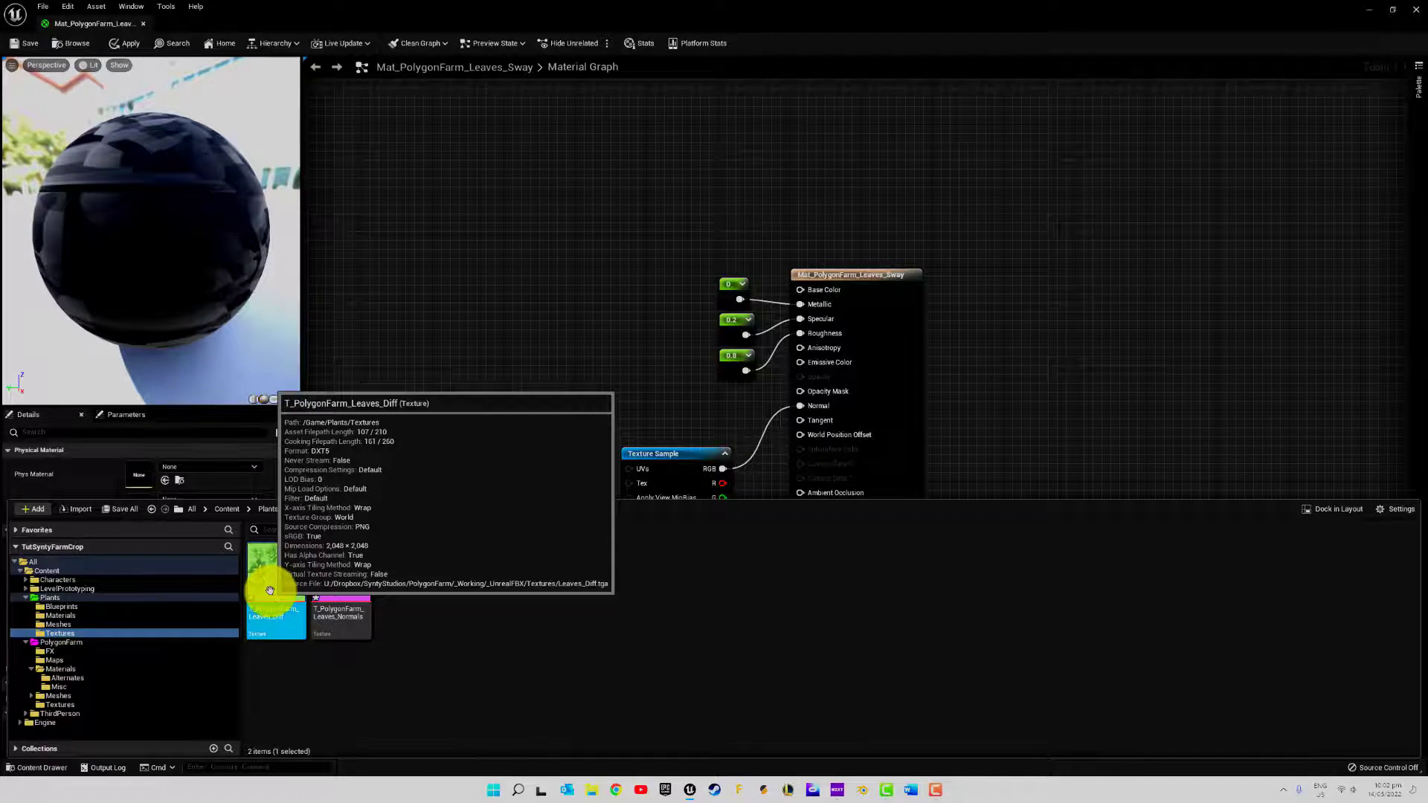
key("F2")
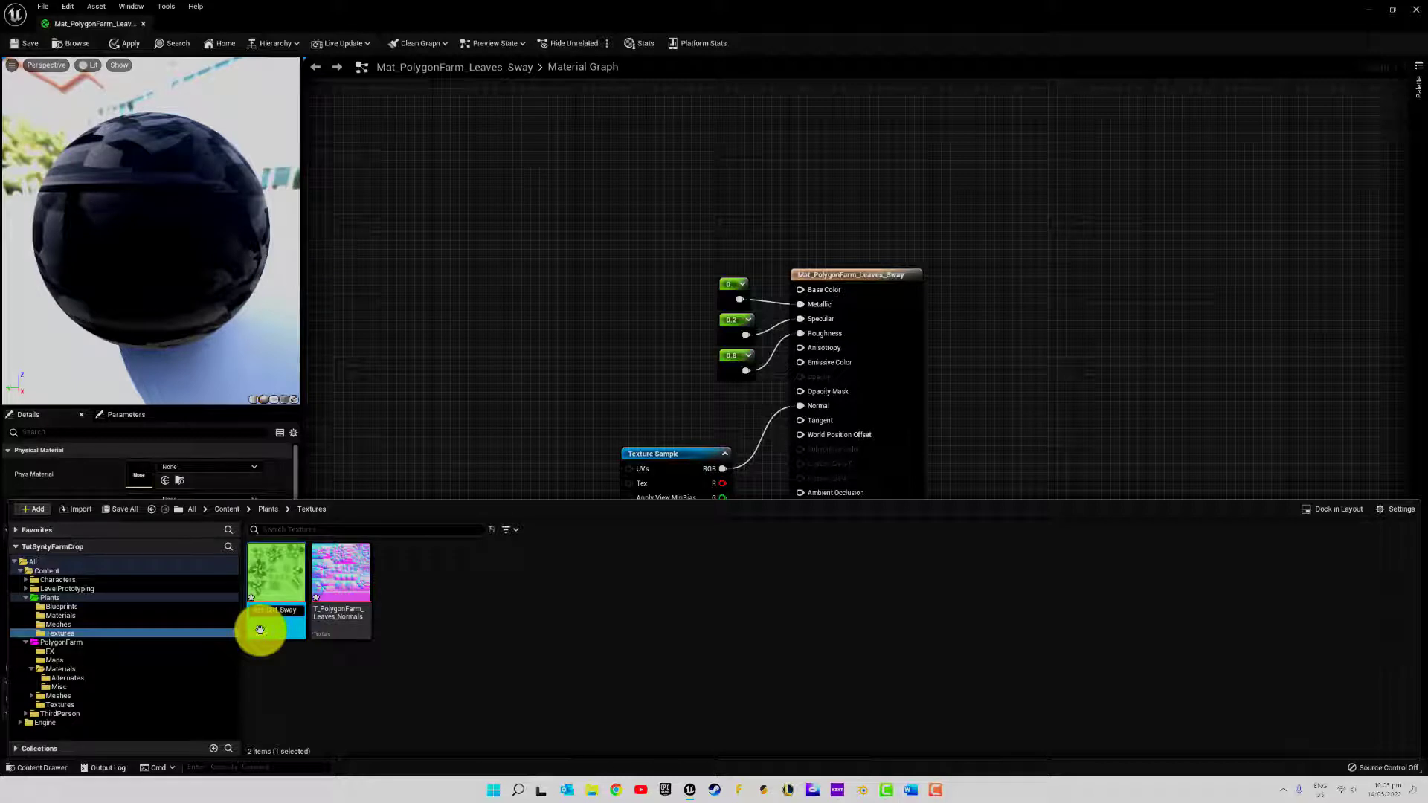
Rename the T_PolygonFarm_Leaves_Normals copy in Plants/Textures as T_PolygonFarm_Leaves_Normals_Sway
right_click(345, 586)
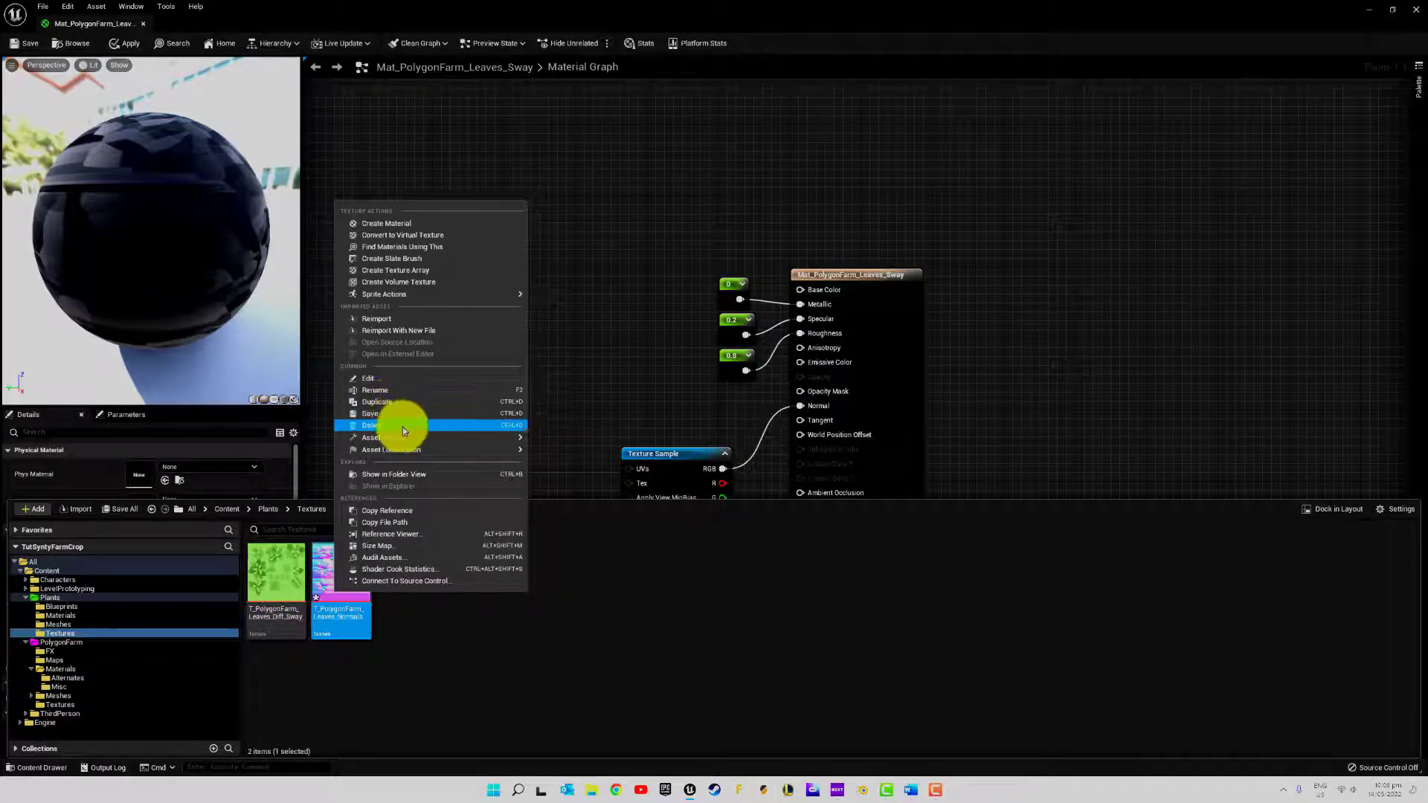
left_click(399, 400)
key("End")
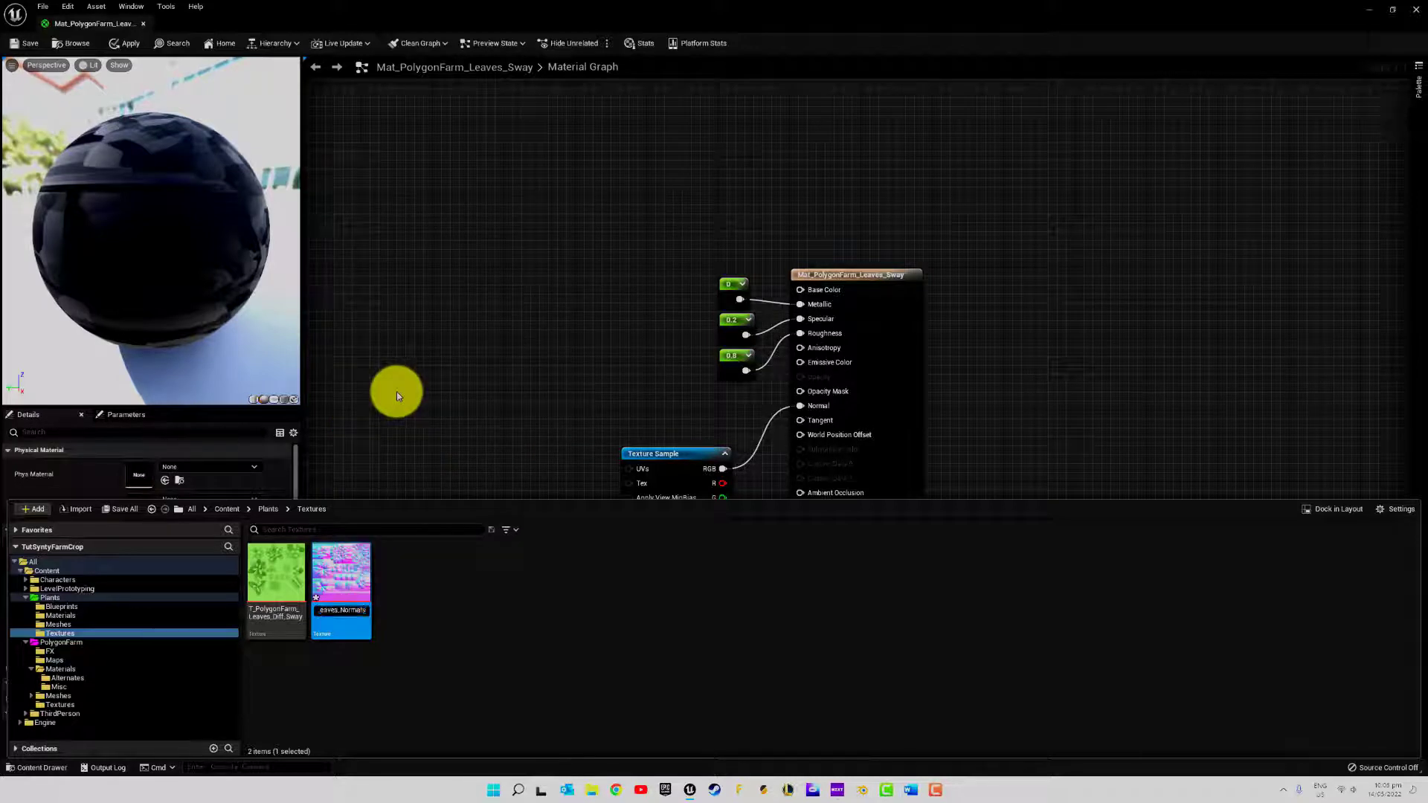
type("_Sway")
key("Return")
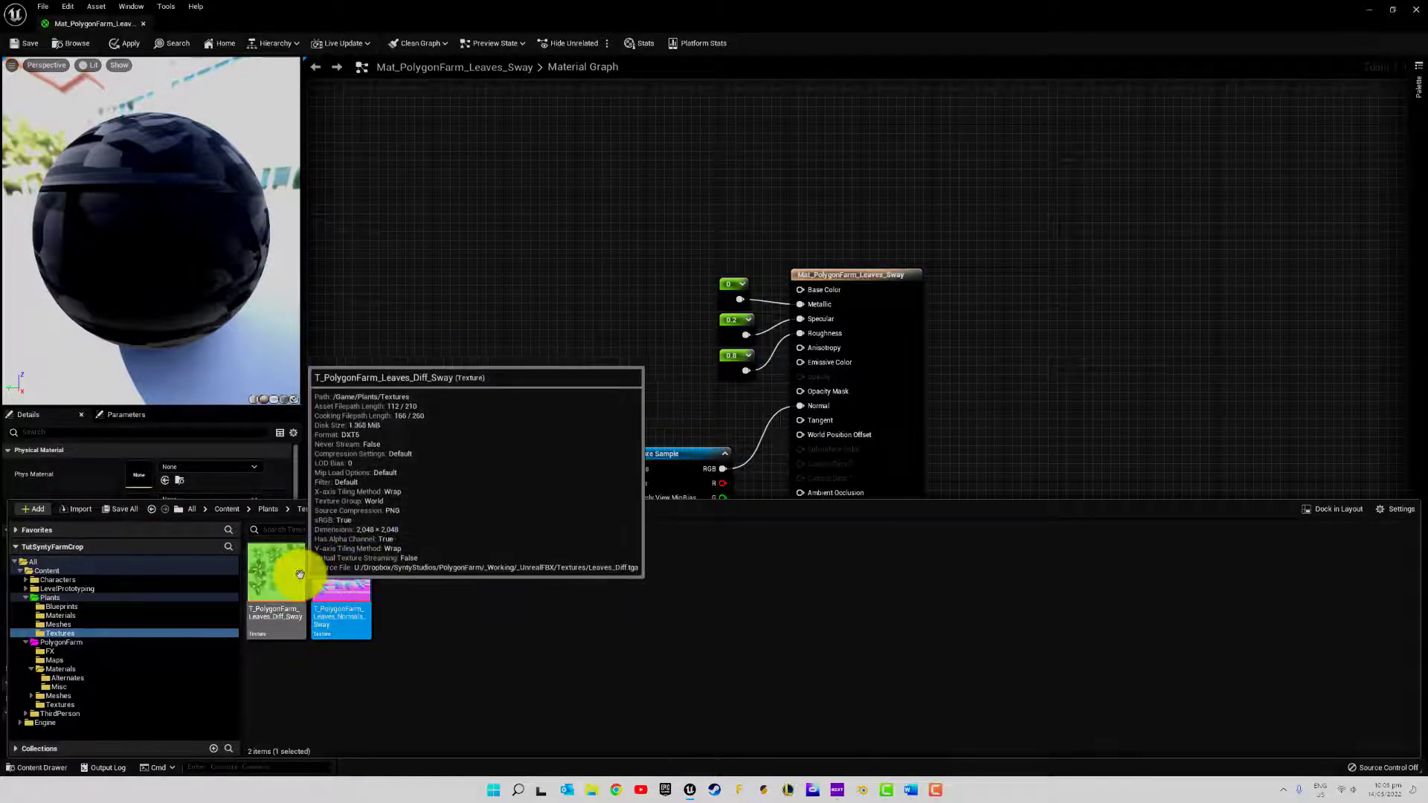
Add texture samples of T_PolygonFarm_Leaves_Diff_Sway and T_PolygonFarm_Leaves_Normals_Sway to the Mat_PolygonFarm_Leaves_Sway graph
left_click_drag(282, 569, 577, 274)
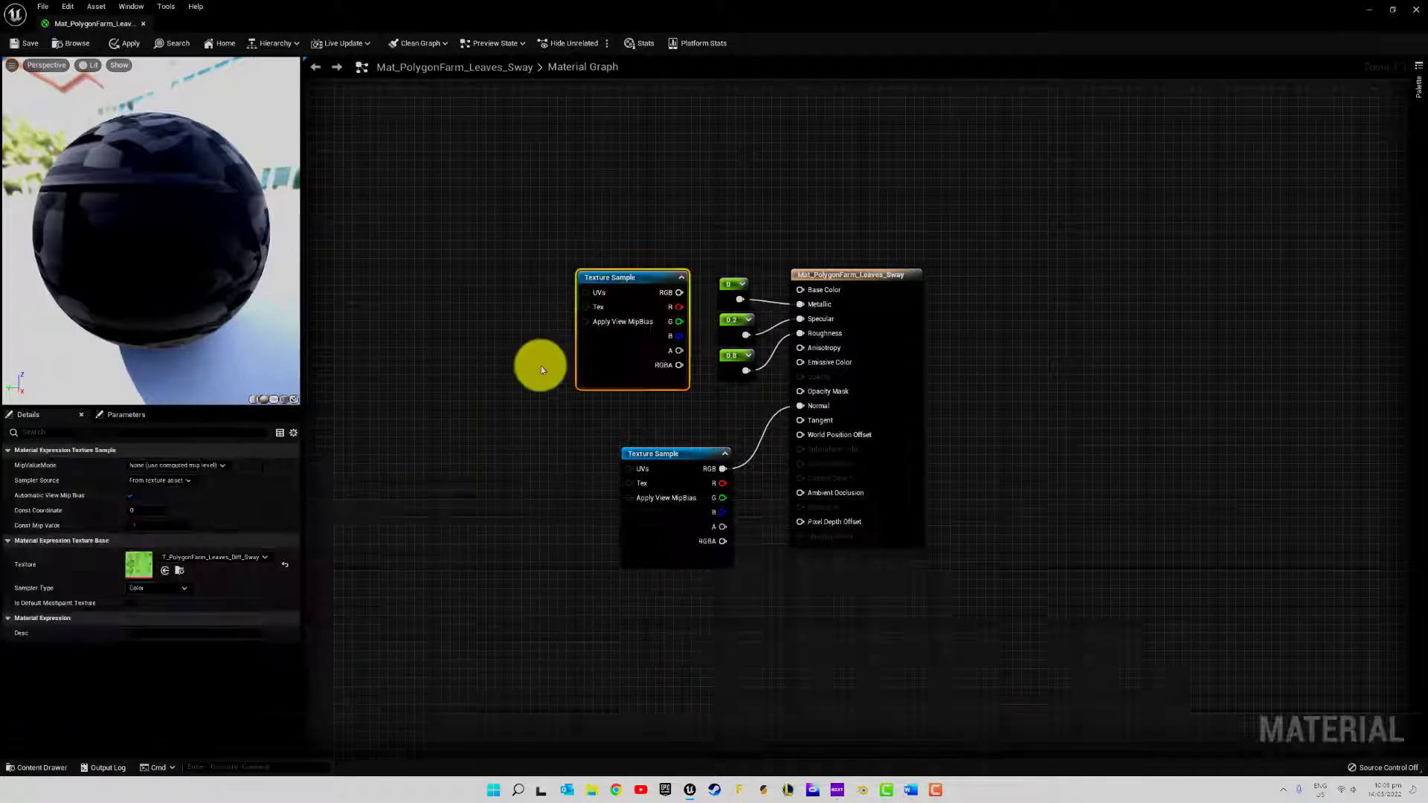
left_click(22, 767)
left_click(343, 569)
left_click_drag(343, 571, 453, 426)
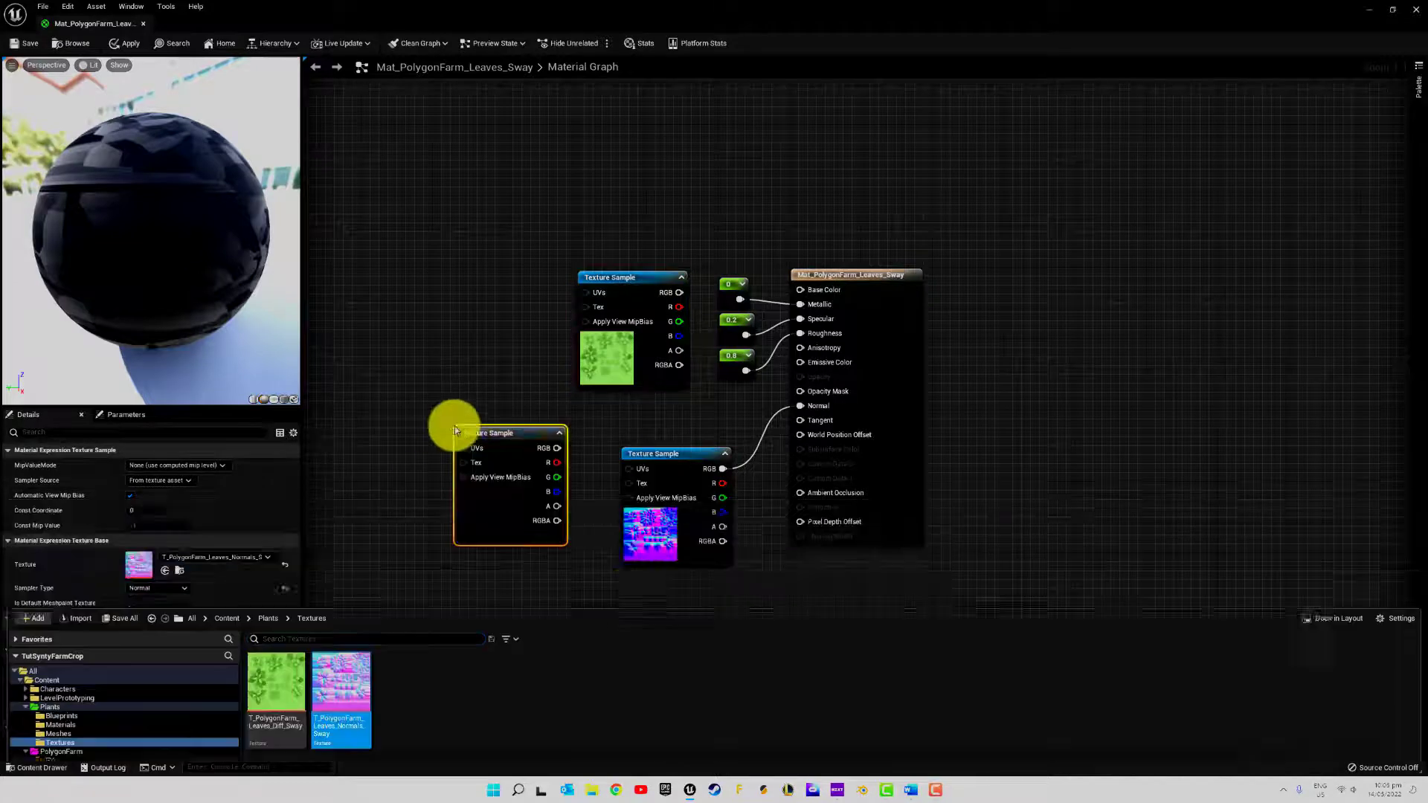
Delete the old T_PolygonFarm_Leaves_Normals sample and connect the new normals sample's RGB output to the material's Normal input
right_click_drag(665, 563, 541, 474)
left_click(548, 364)
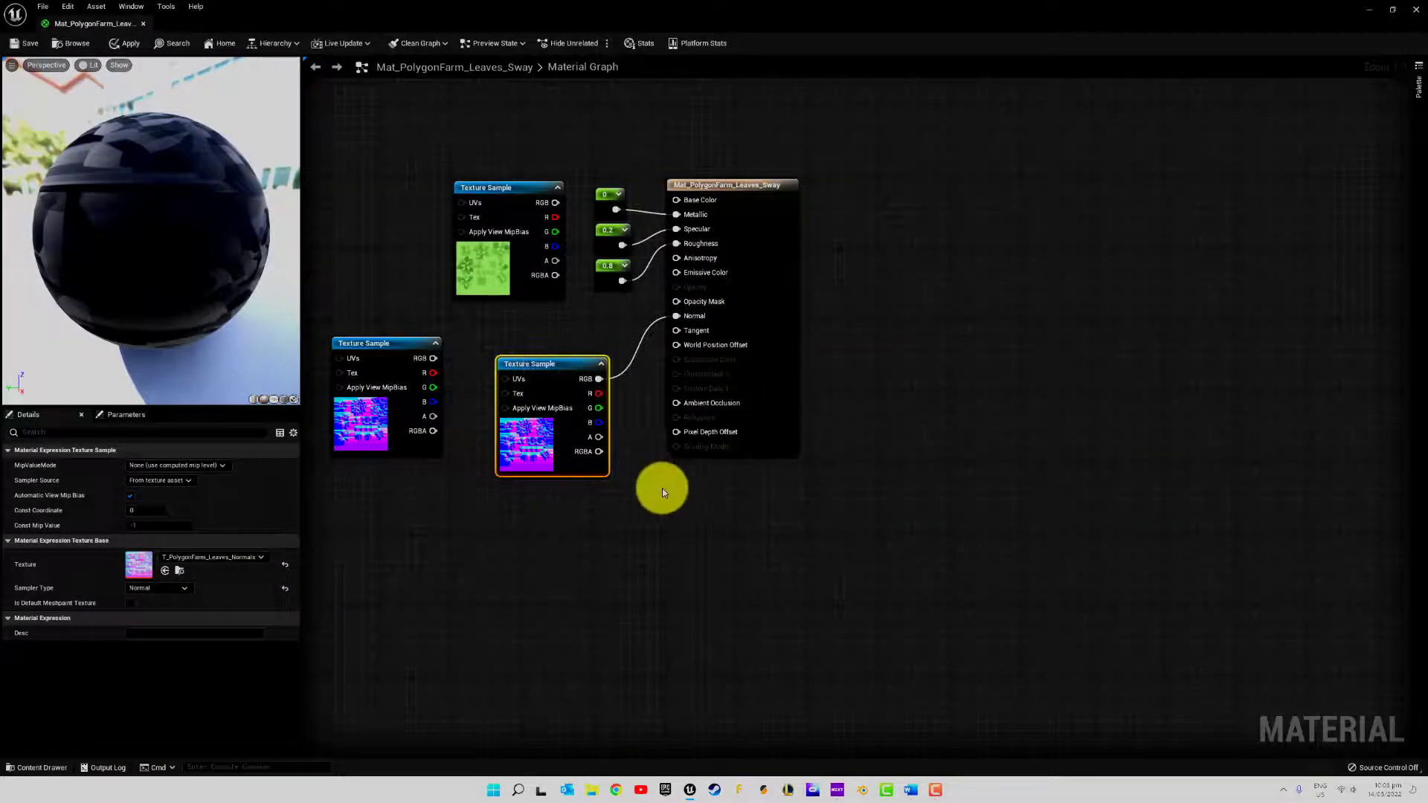
key("Delete")
left_click_drag(445, 362, 676, 315)
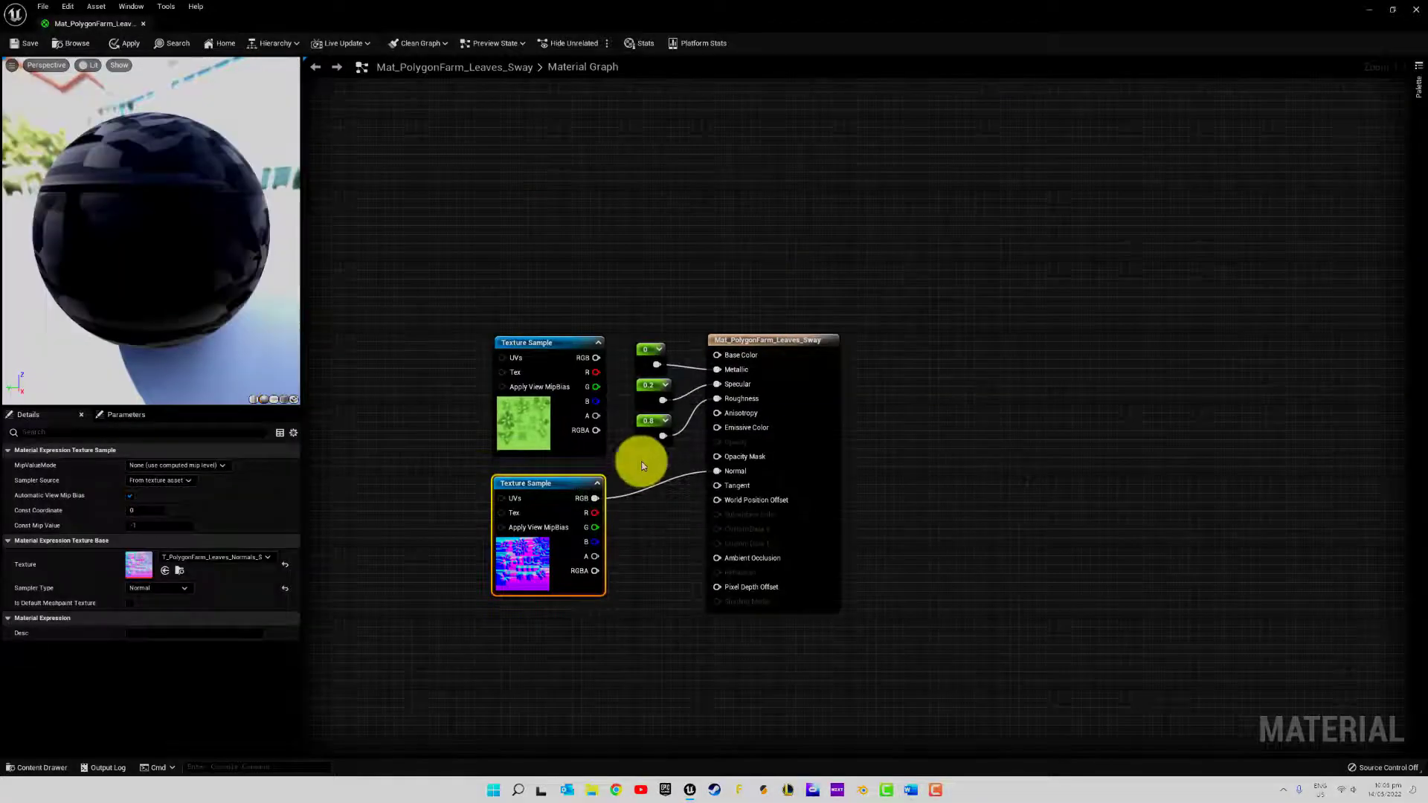
Connect the T_PolygonFarm_Leaves_Diff_Sway sample's RGB output to Base Color and its A output to Opacity Mask
left_click_drag(571, 342, 720, 354)
left_click_drag(595, 410, 717, 457)
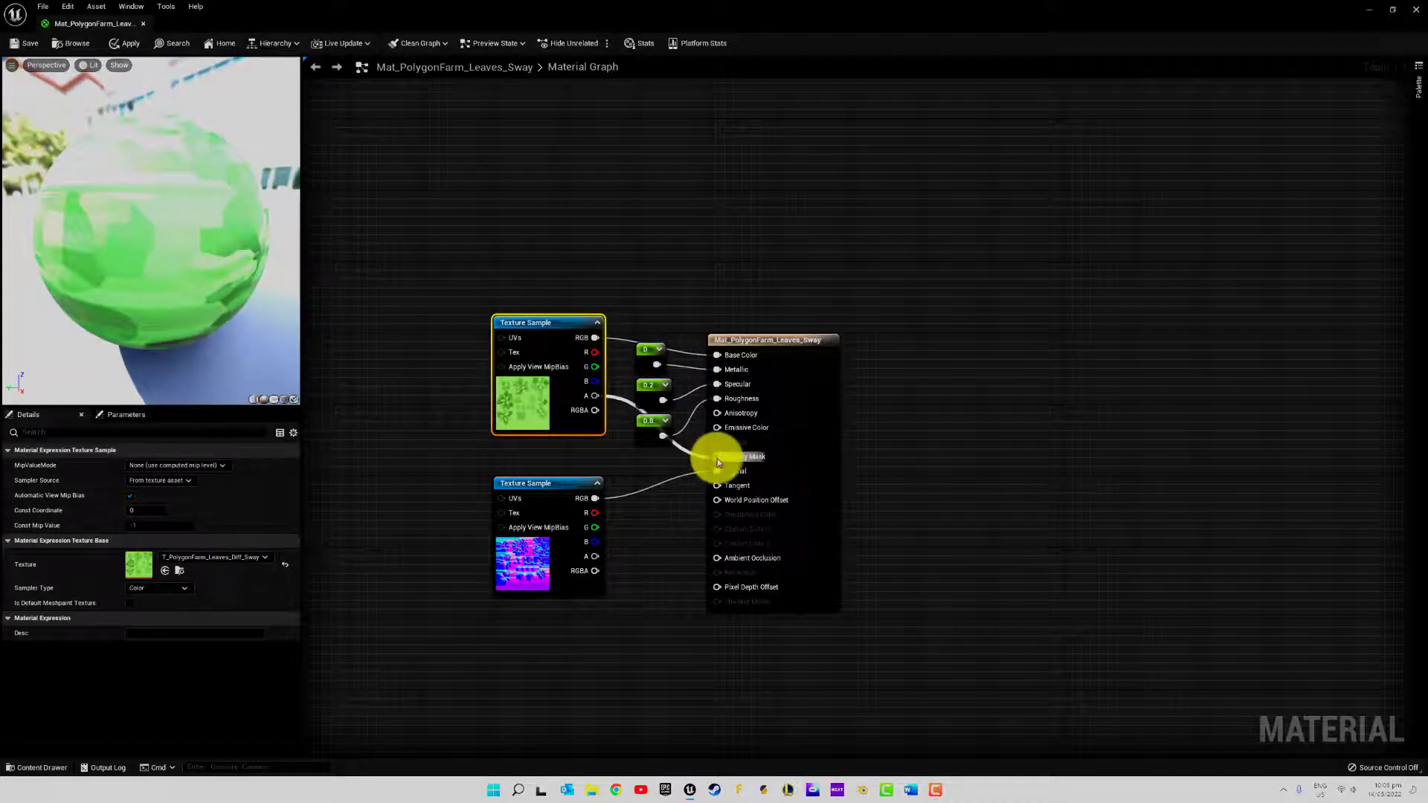
left_click_drag(568, 321, 564, 296)
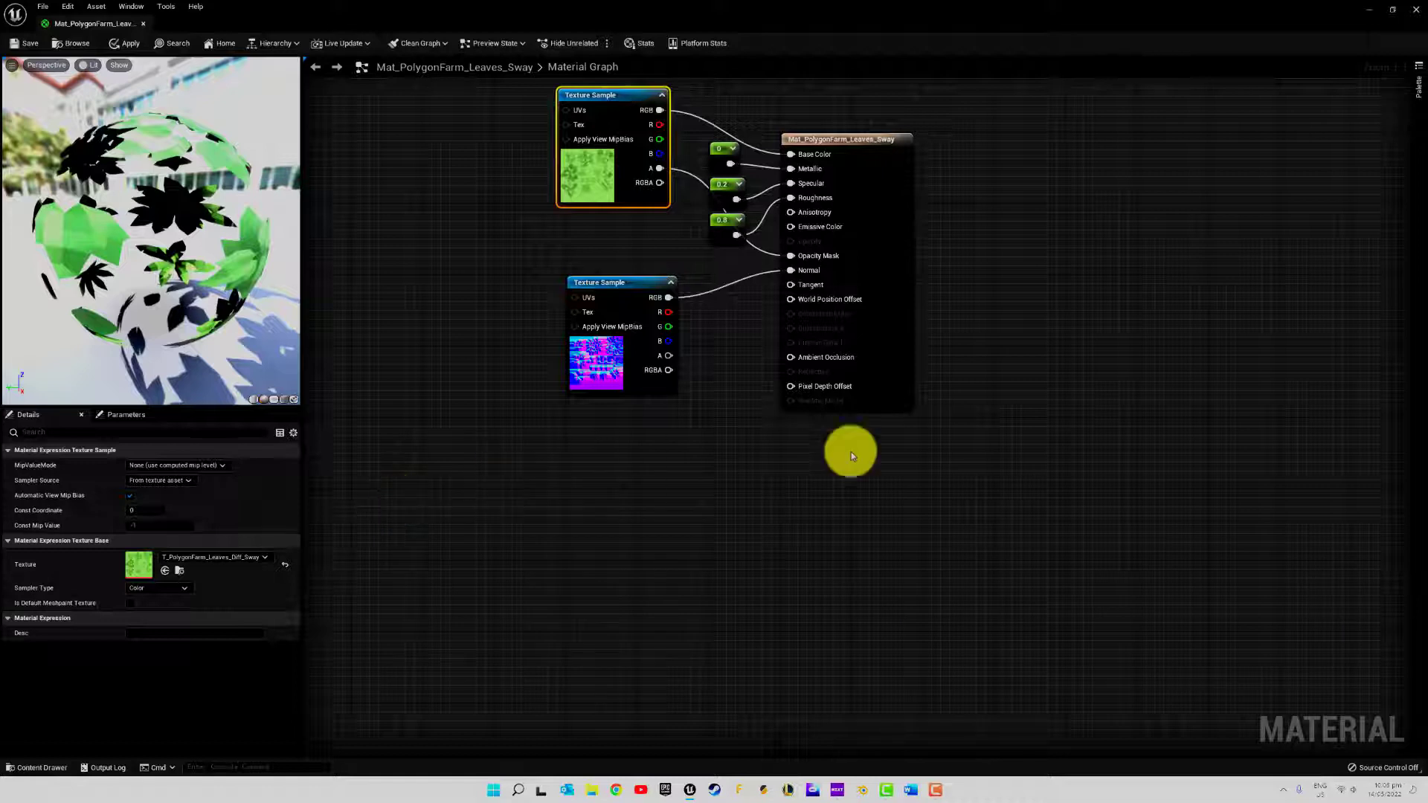
right_click(408, 522)
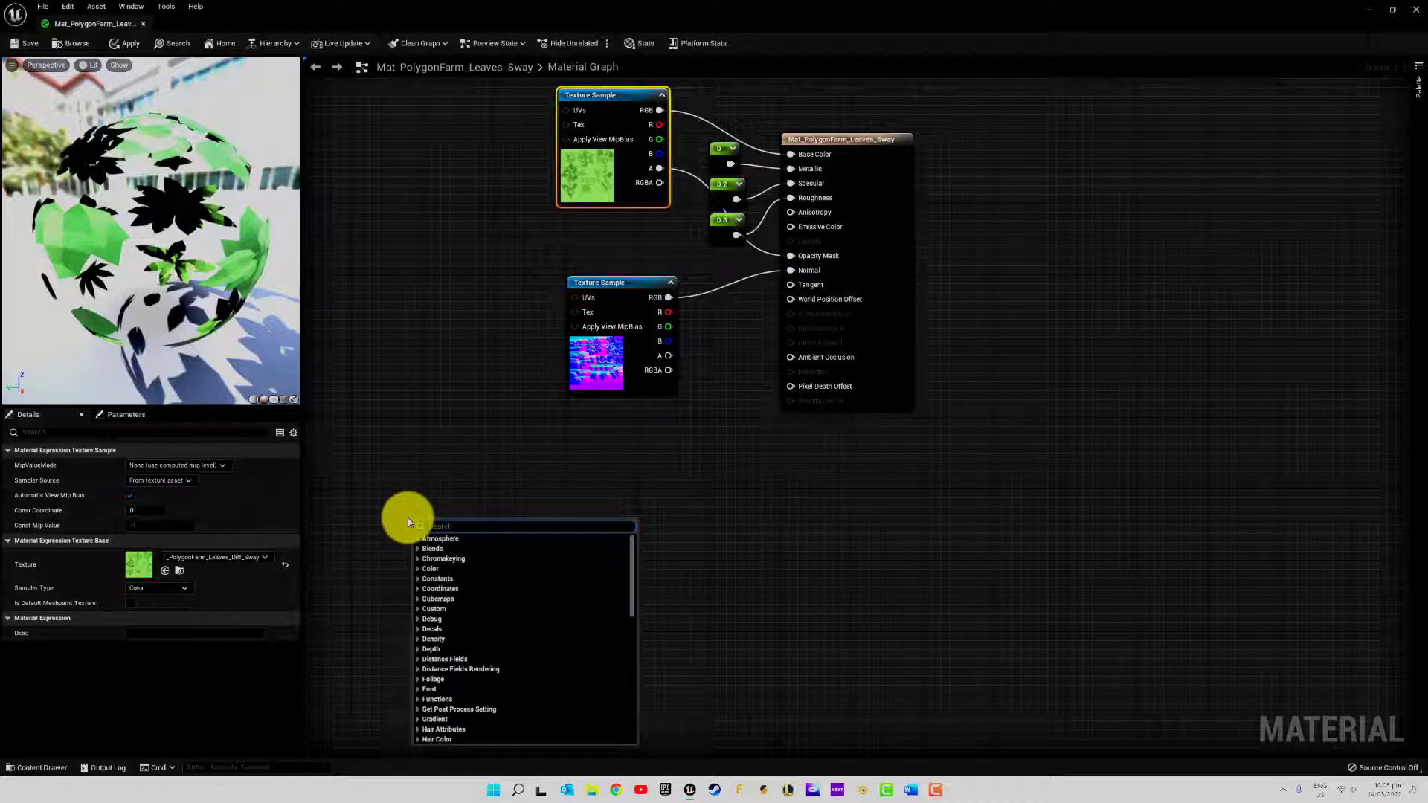
type("para")
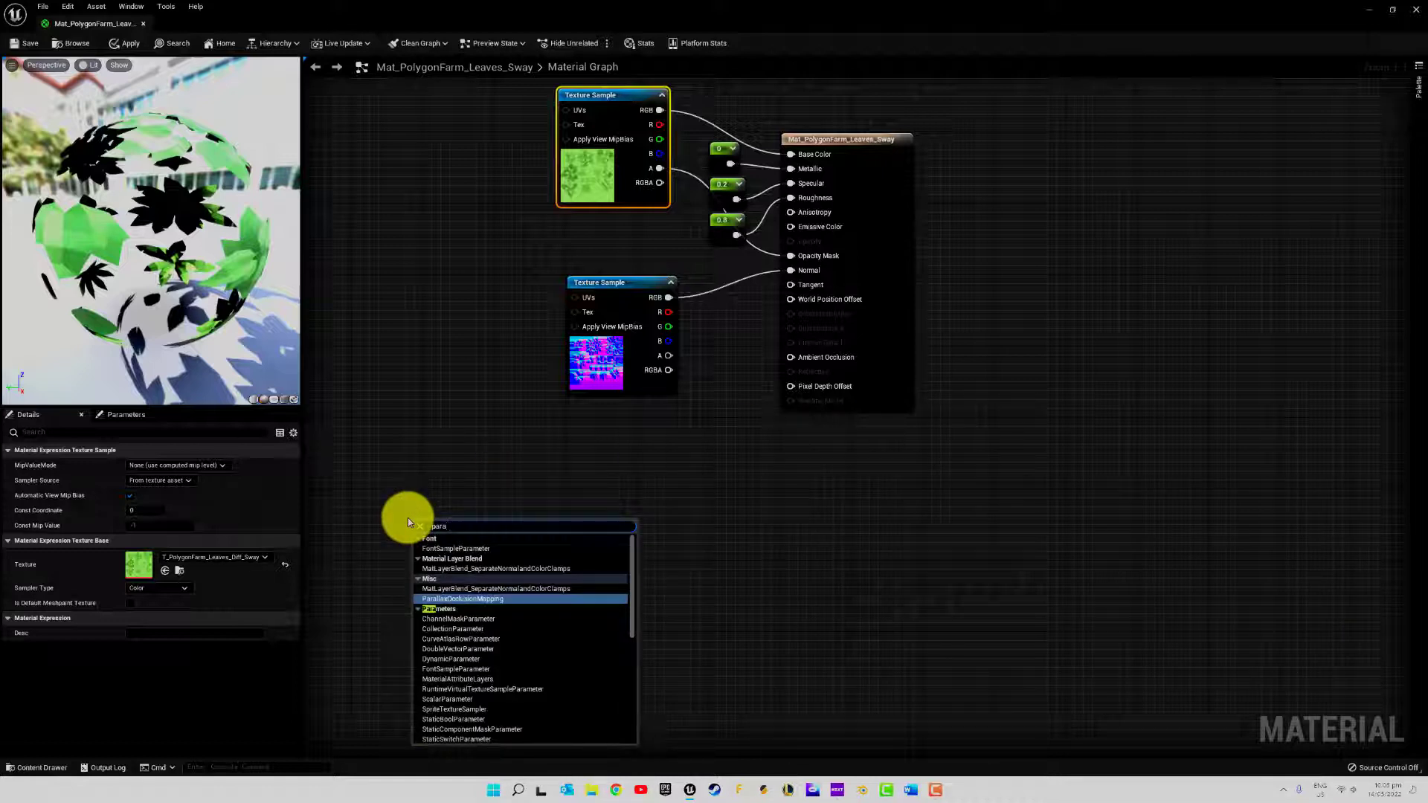
left_click(449, 610)
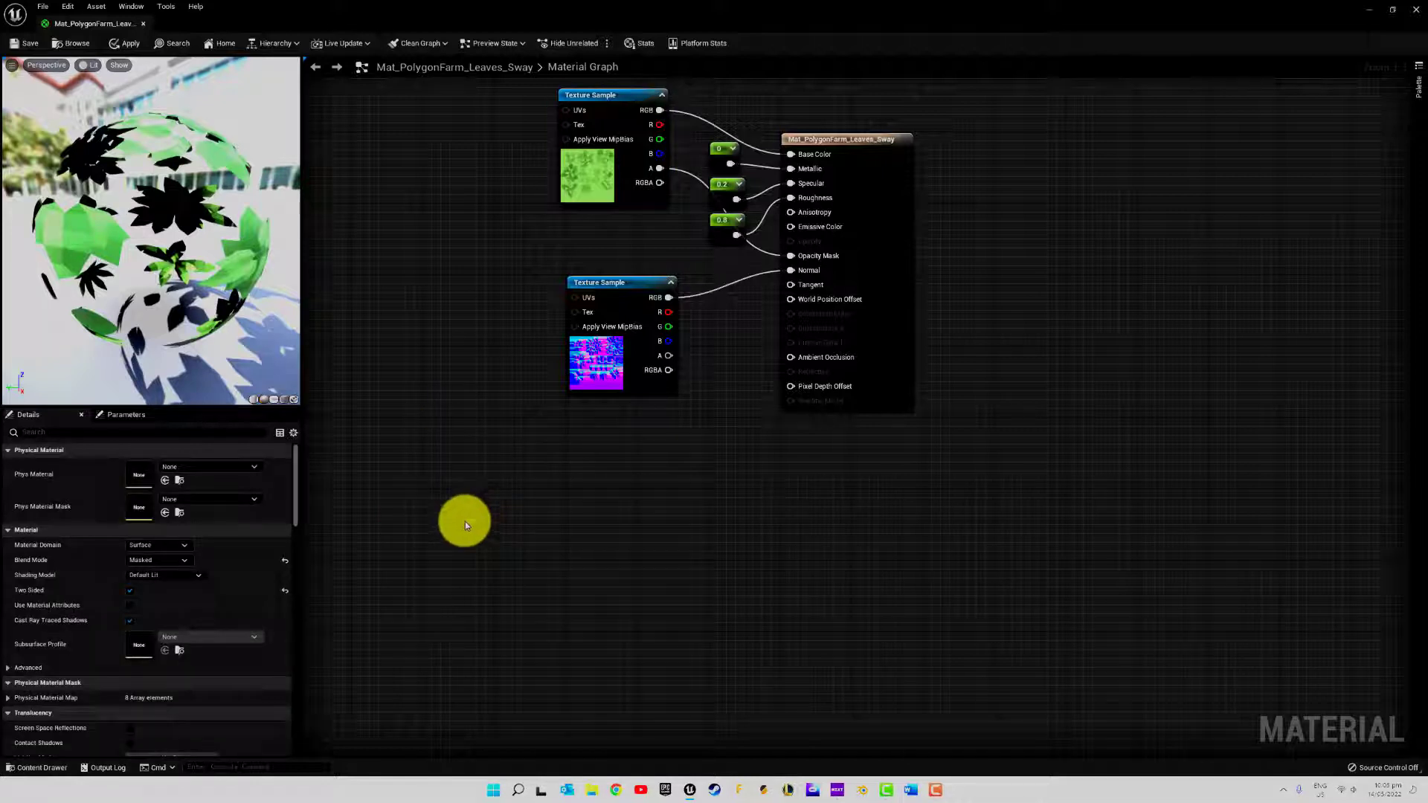
Place a Constant node below the texture samples, convert it to a parameter and name it PlantSwaySpeed
left_click(465, 521)
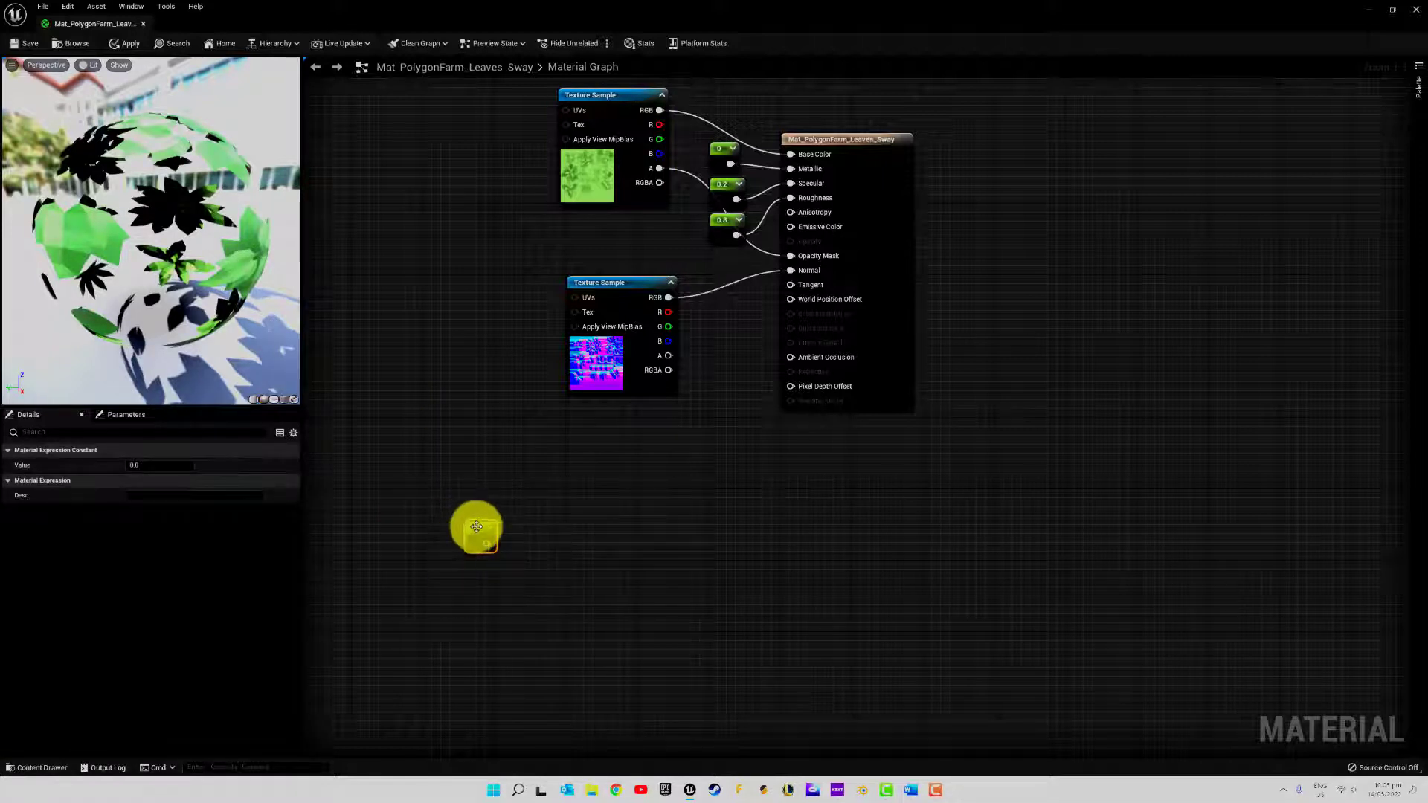
right_click(477, 526)
left_click(510, 549)
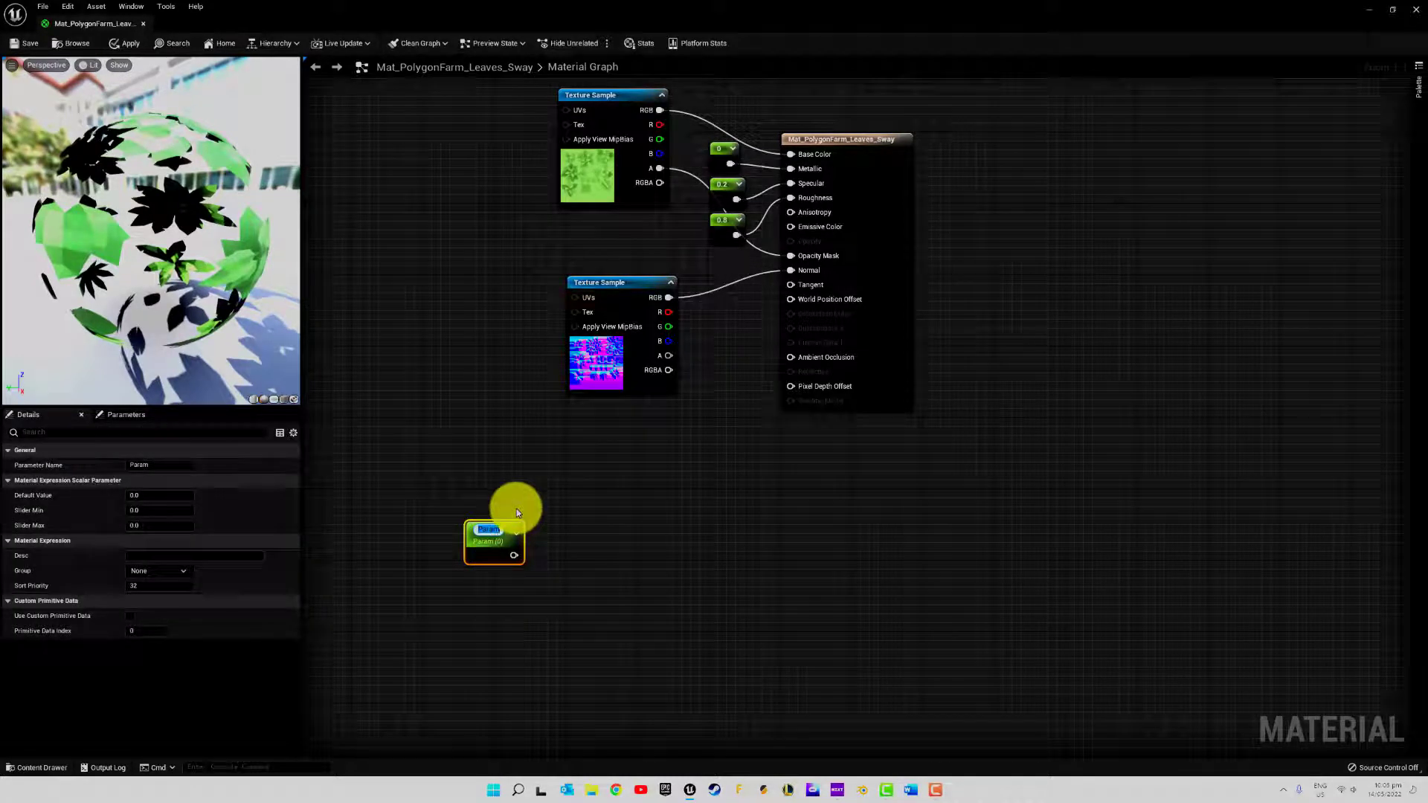
type("PlantSwaySpeed")
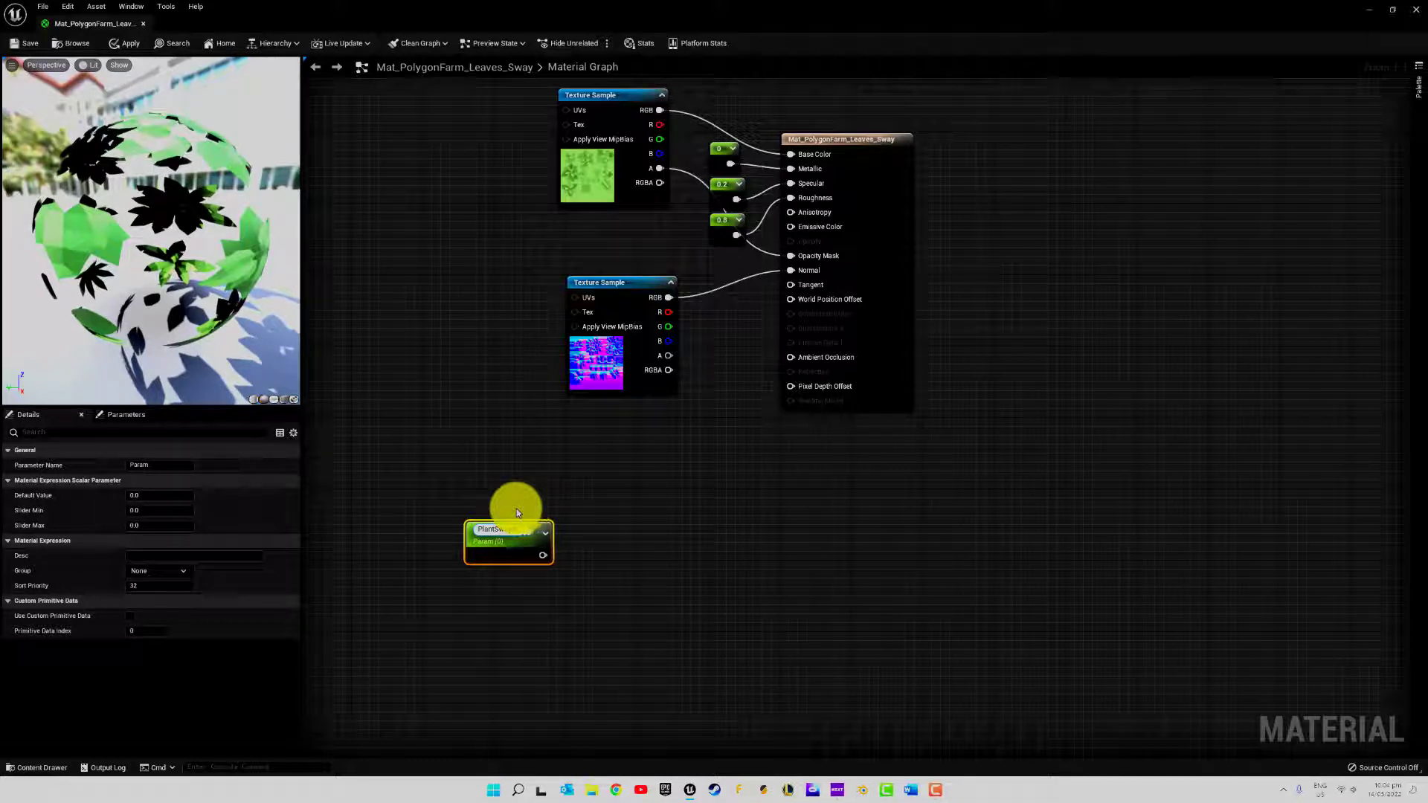
key("Return")
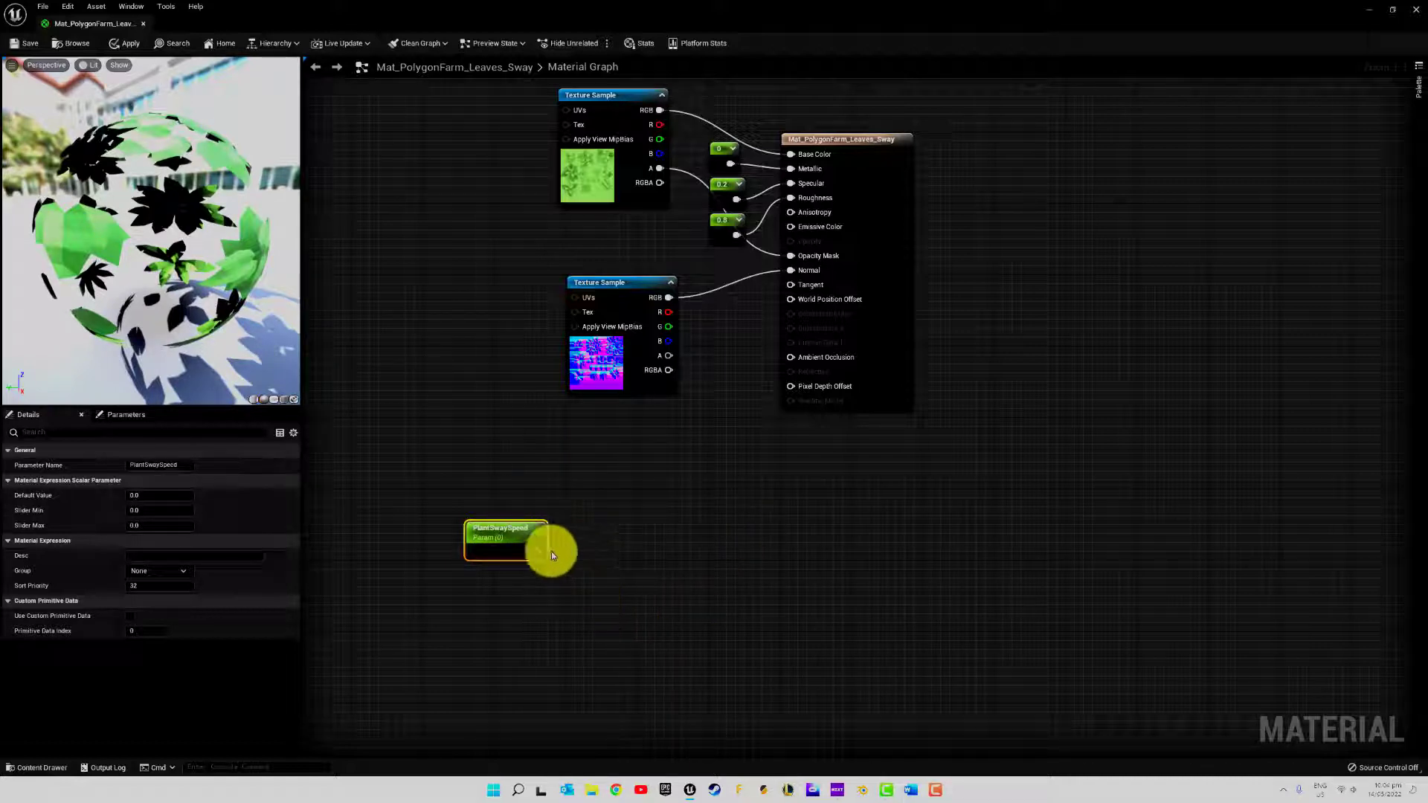
Add a Panner node with PlantSwaySpeed feeding its Coordinate input, and a Sine node fed by the Panner's output
left_click_drag(537, 551, 589, 526)
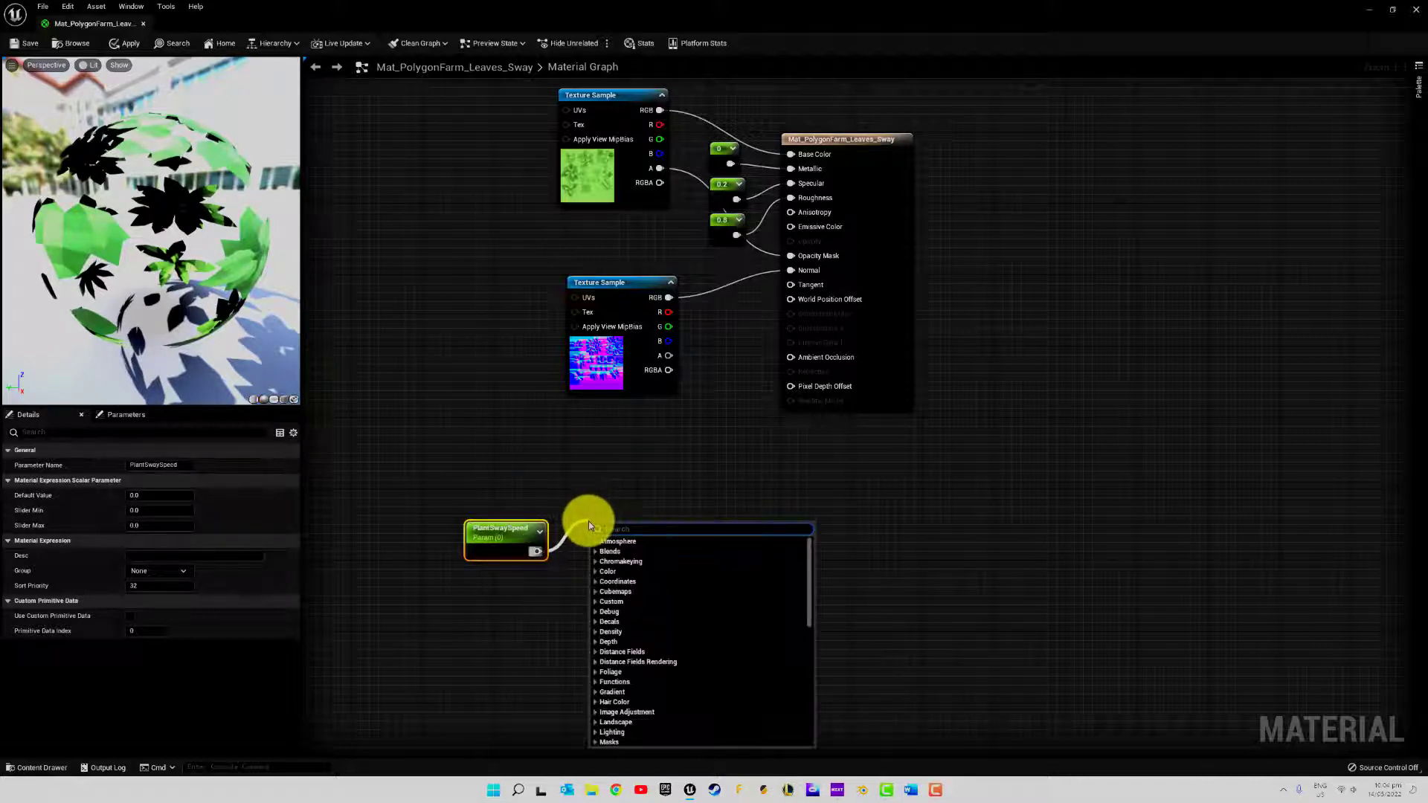
type("Panne")
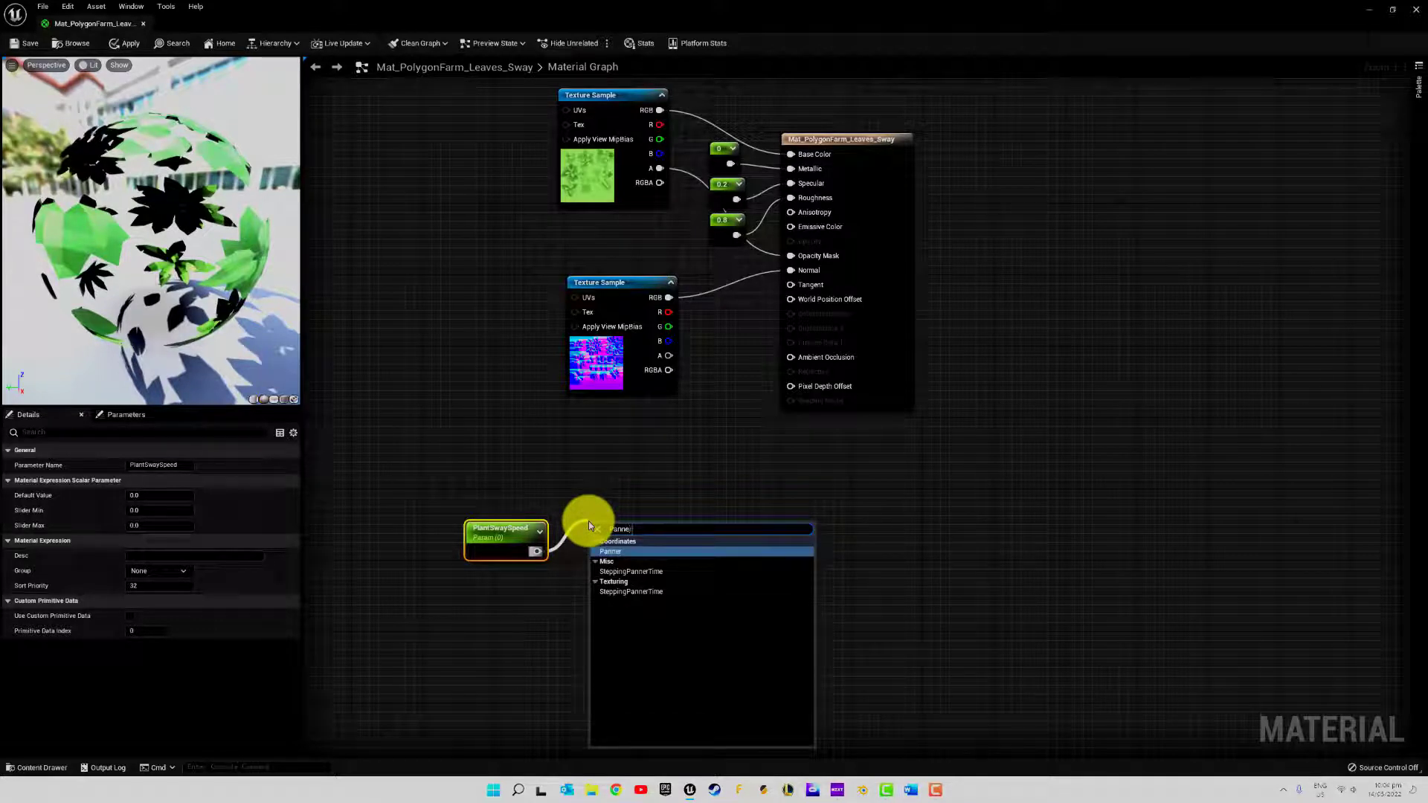
key("Return")
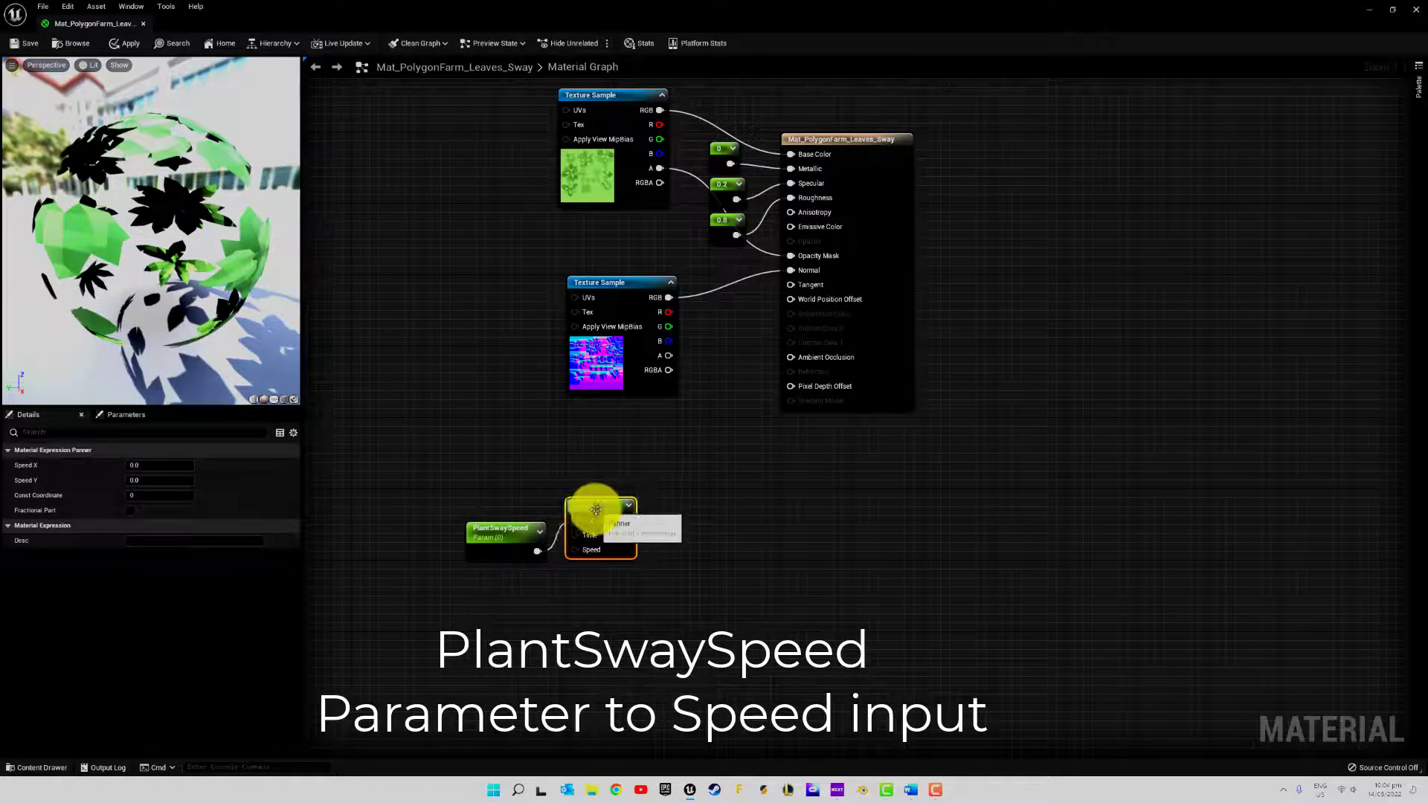
left_click_drag(601, 513, 662, 523)
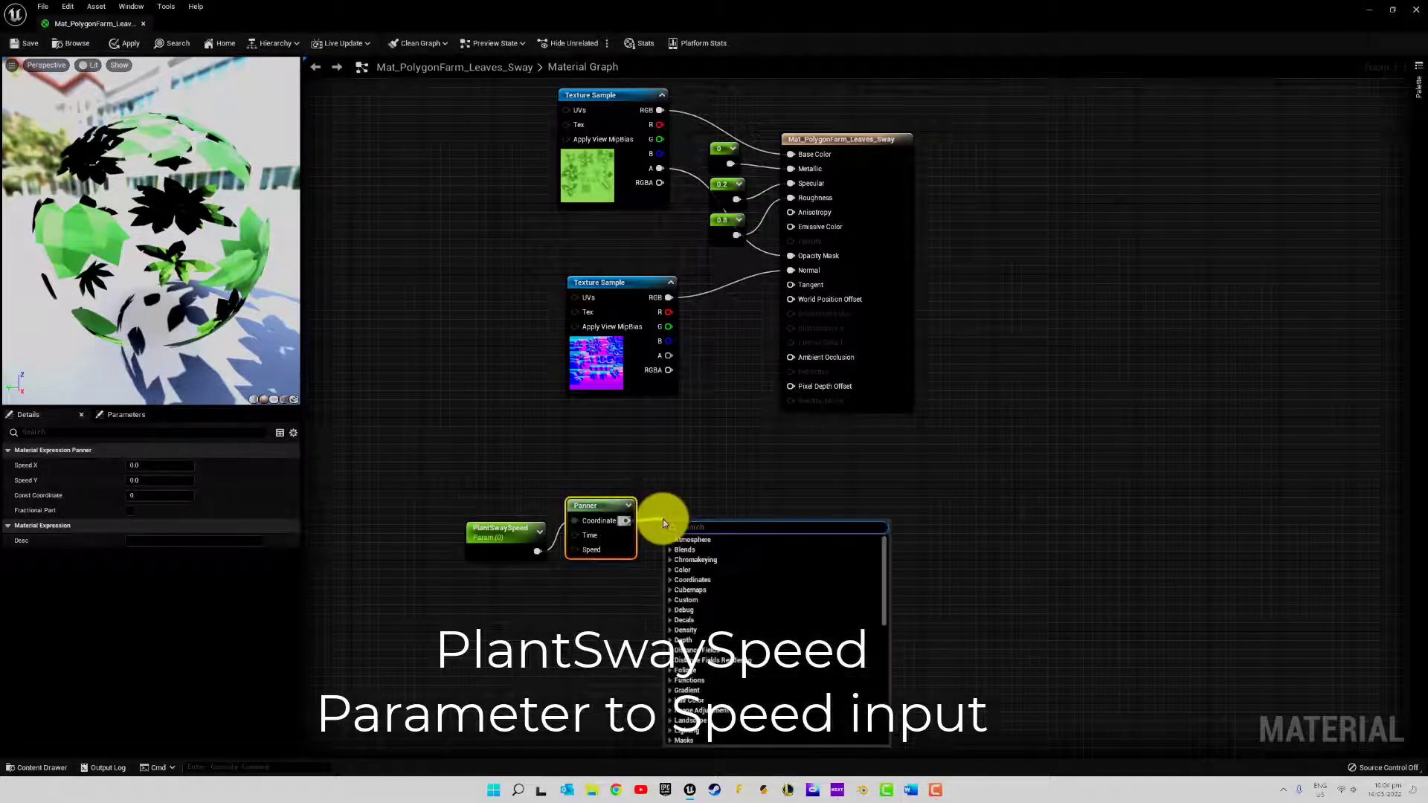
type("sine")
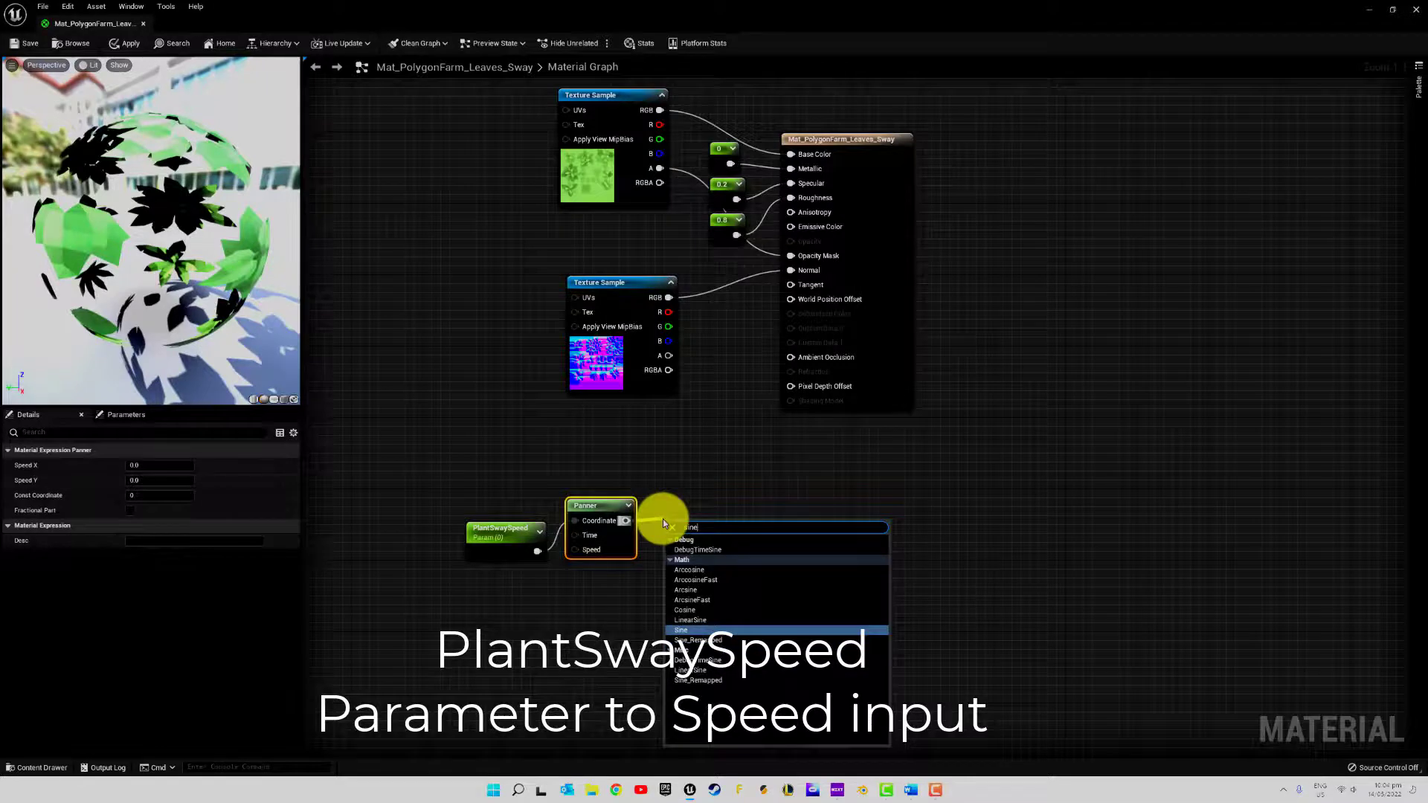
key("Return")
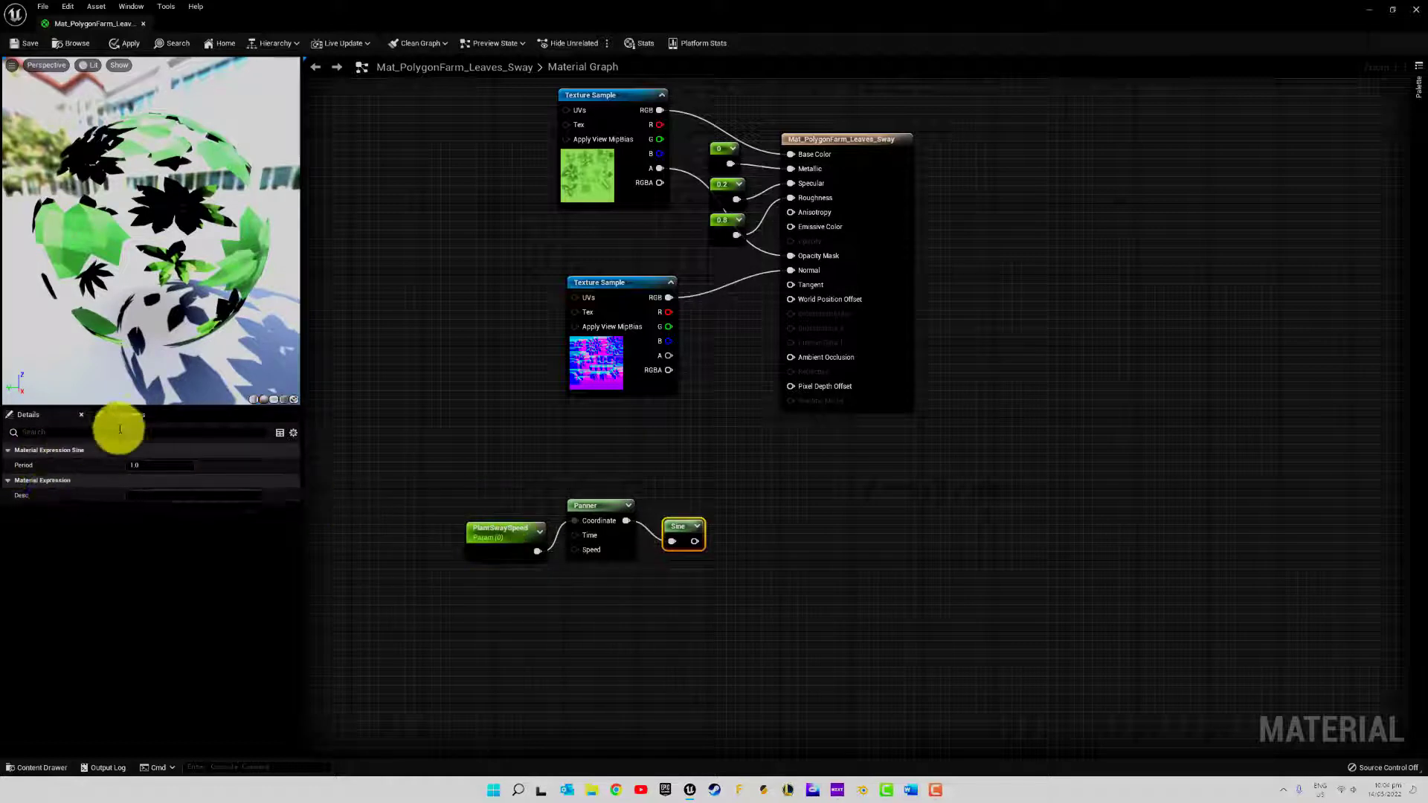
Connect the Sine node's output to the material's World Position Offset input
left_click(593, 508)
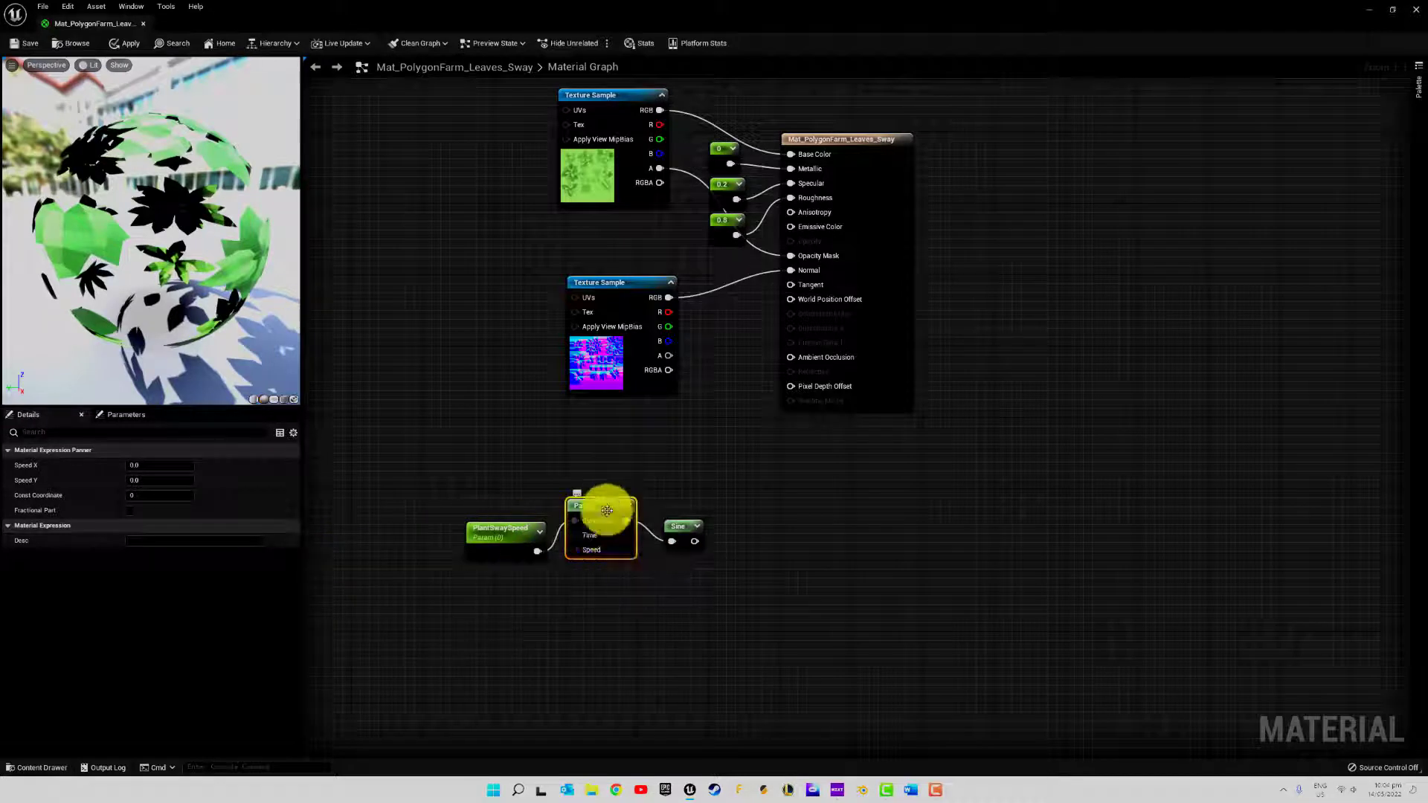
key("ctrl+alt")
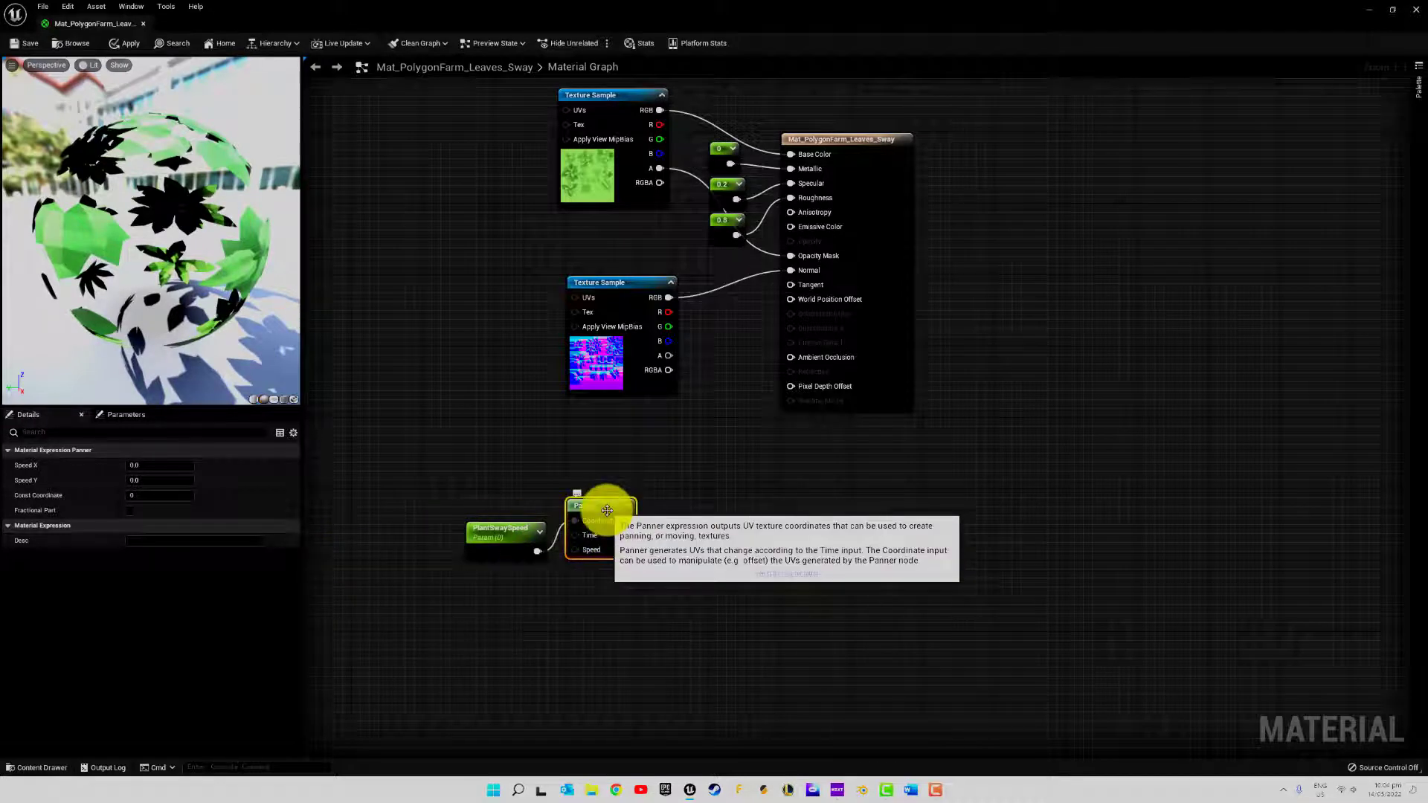
left_click_drag(626, 520, 790, 297)
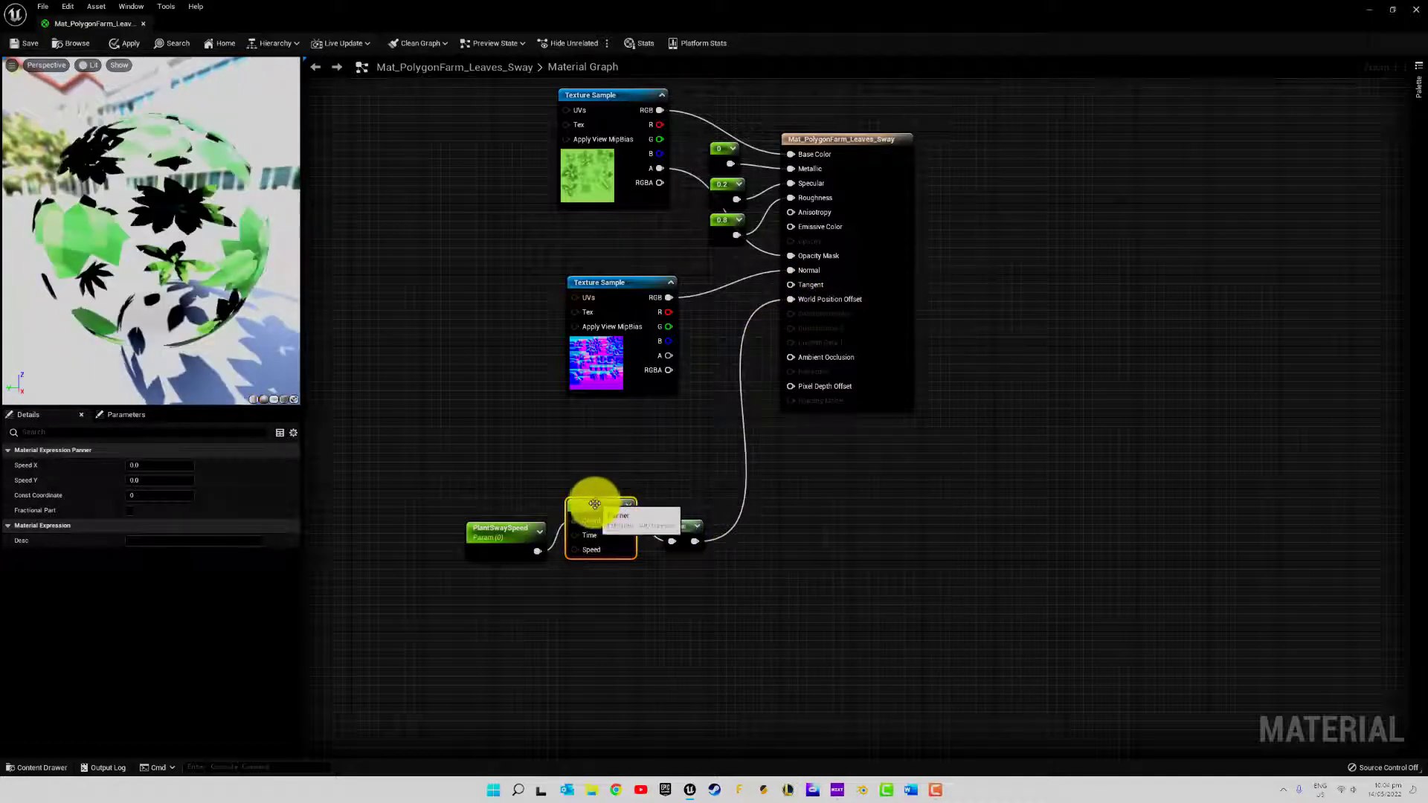
Set the PlantSwaySpeed parameter's value to 0.2
left_click(127, 415)
left_click(119, 461)
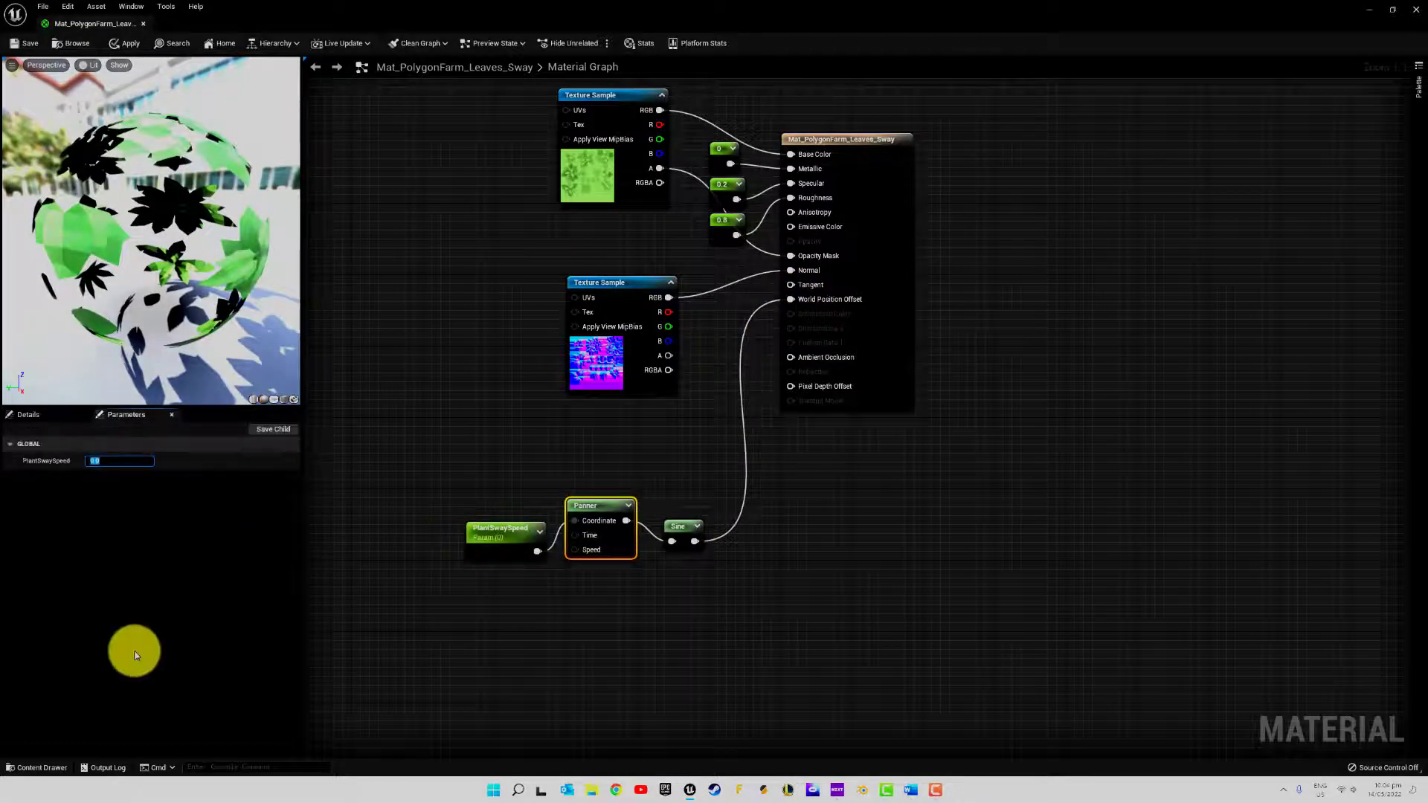
type("0.2")
key("Return")
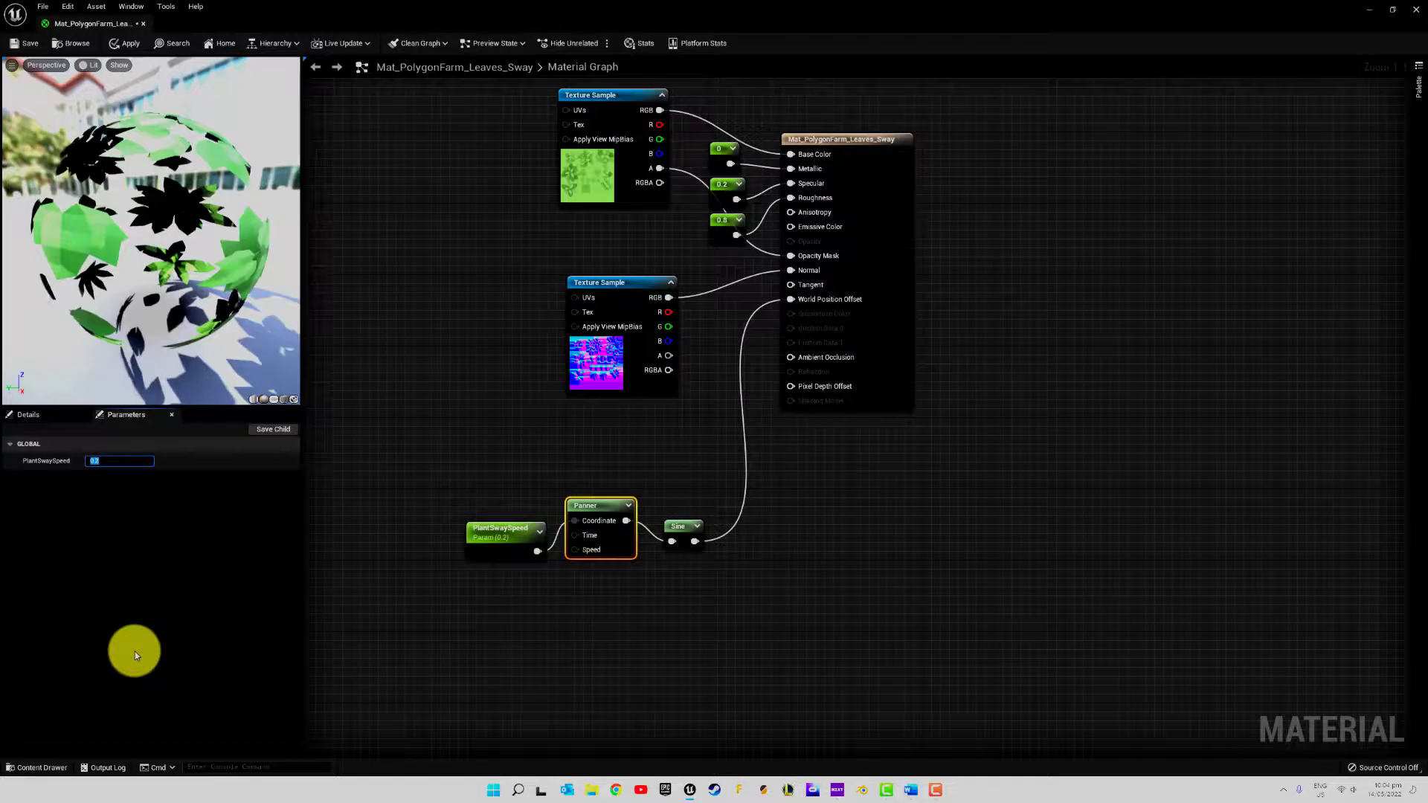
left_click(497, 471)
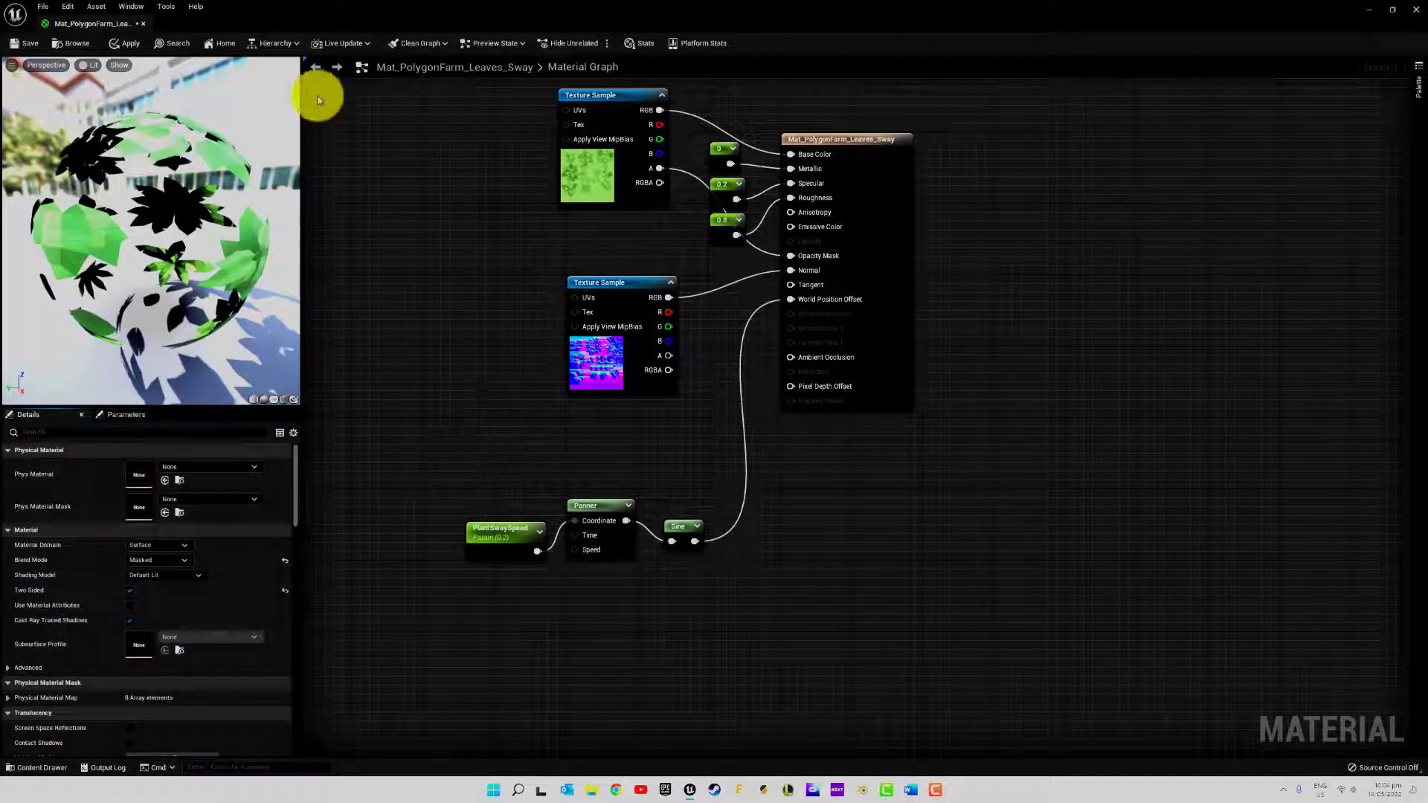
Enable live updating of Realtime Nodes and All Node Previews for the leaves material
left_click(346, 43)
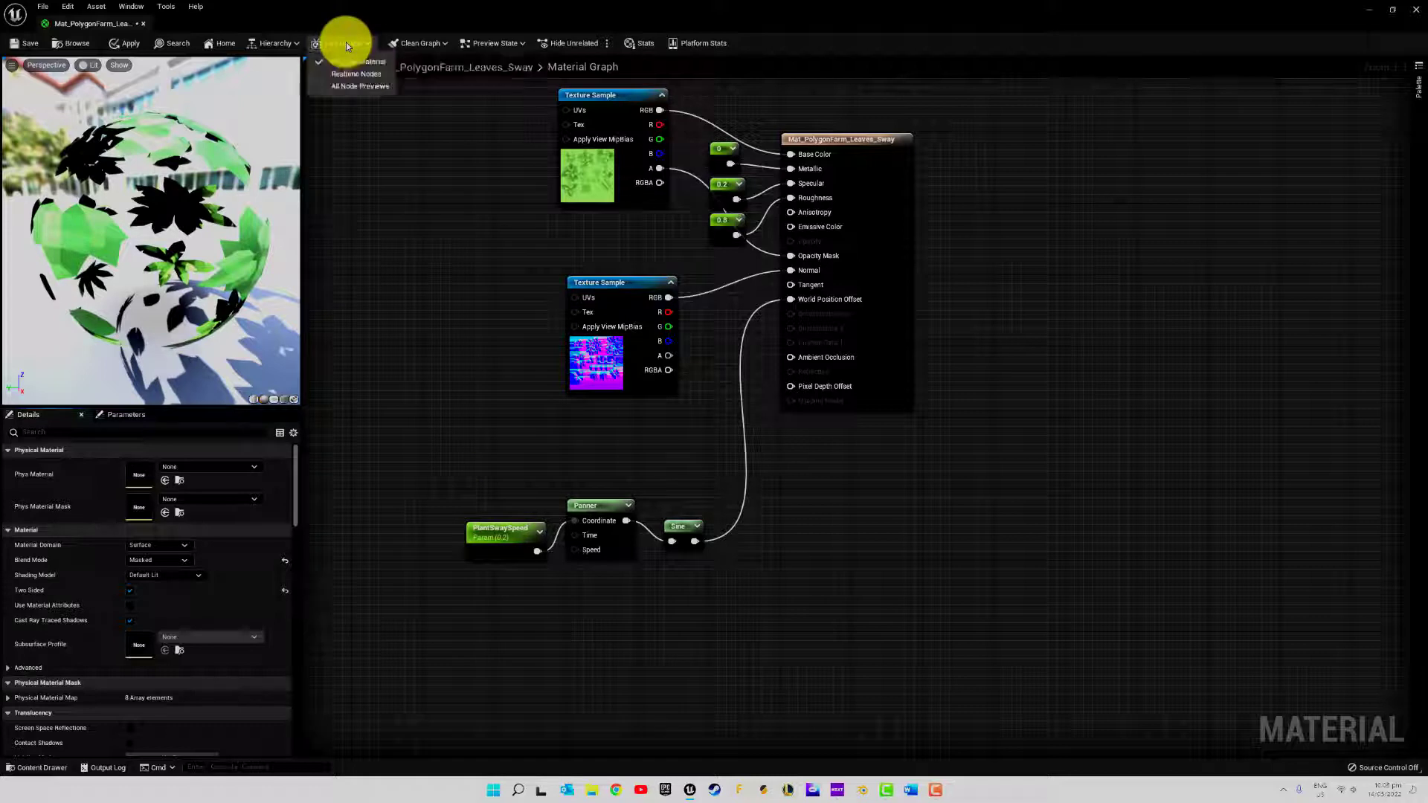
left_click(349, 74)
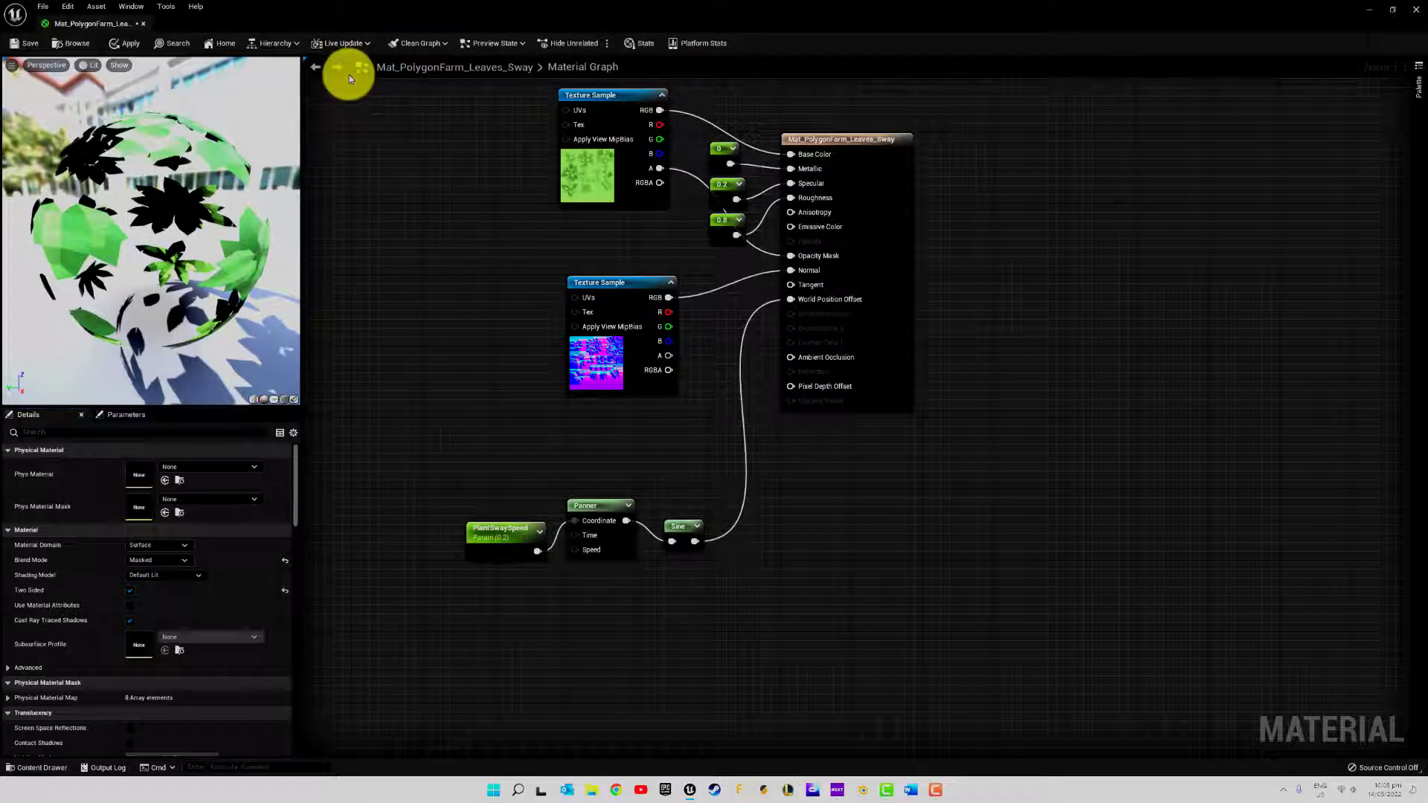
left_click(345, 51)
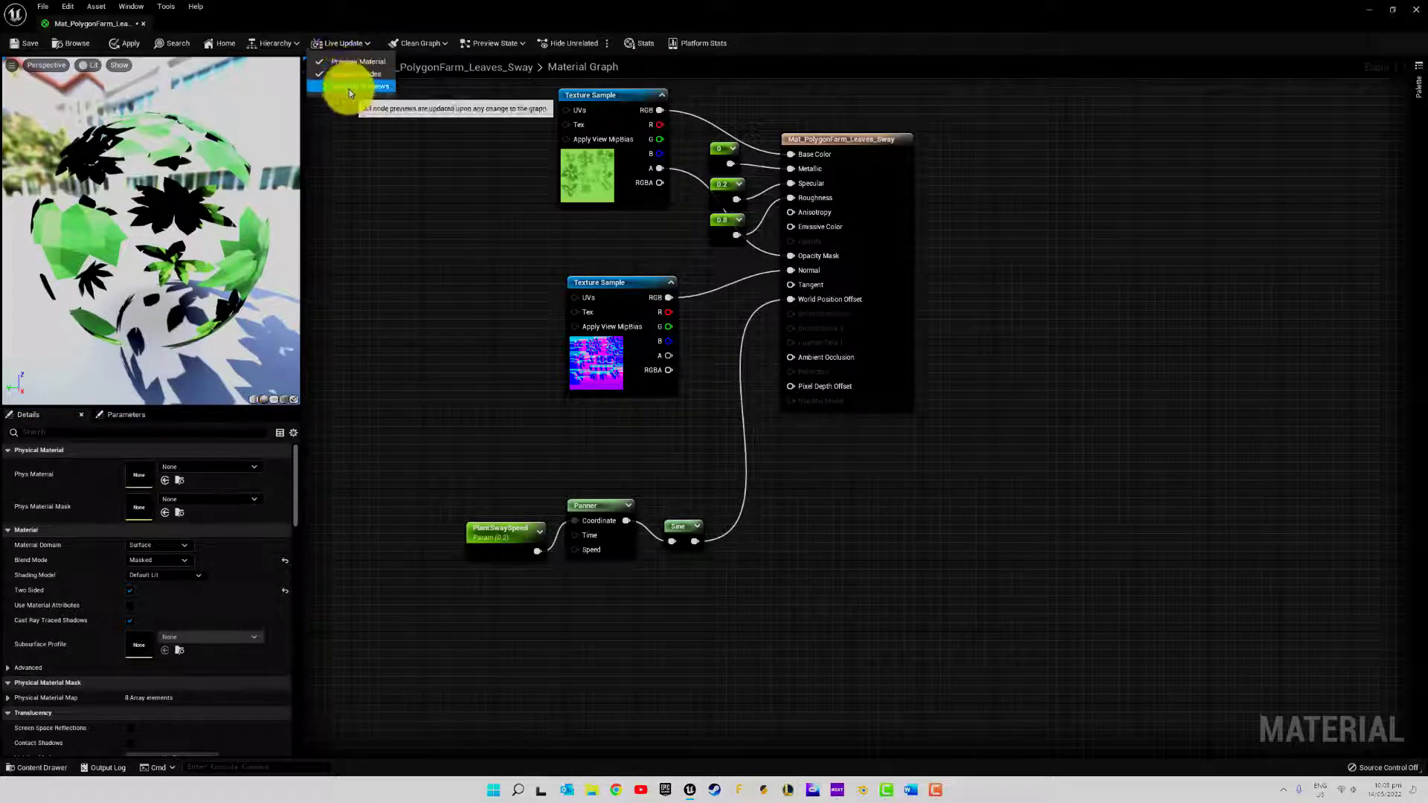
left_click(349, 88)
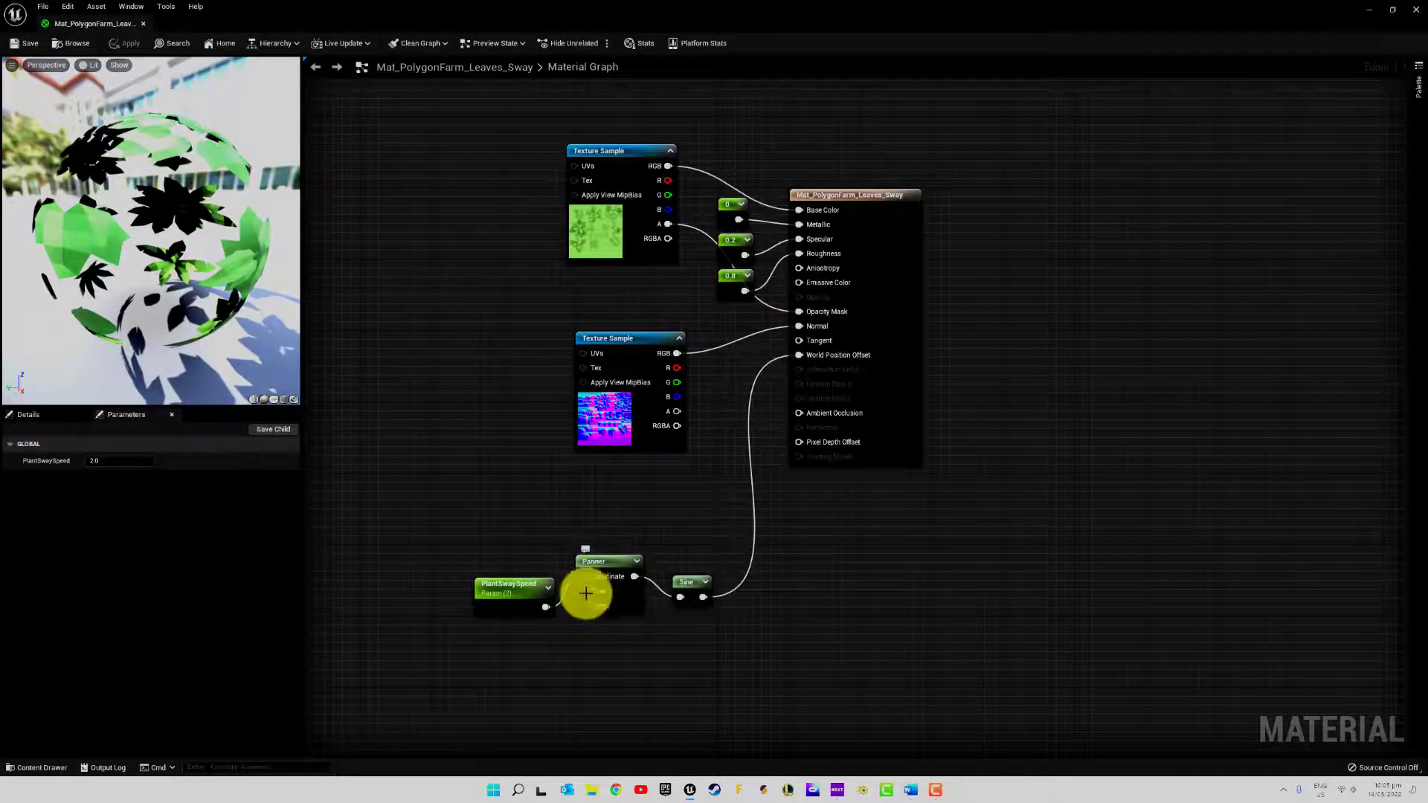
Move PlantSwaySpeed's connection from the Panner's Coordinate input to its Speed input and set the parameter's value to 0.2
left_click(565, 593, "alt")
left_click_drag(548, 608, 586, 605)
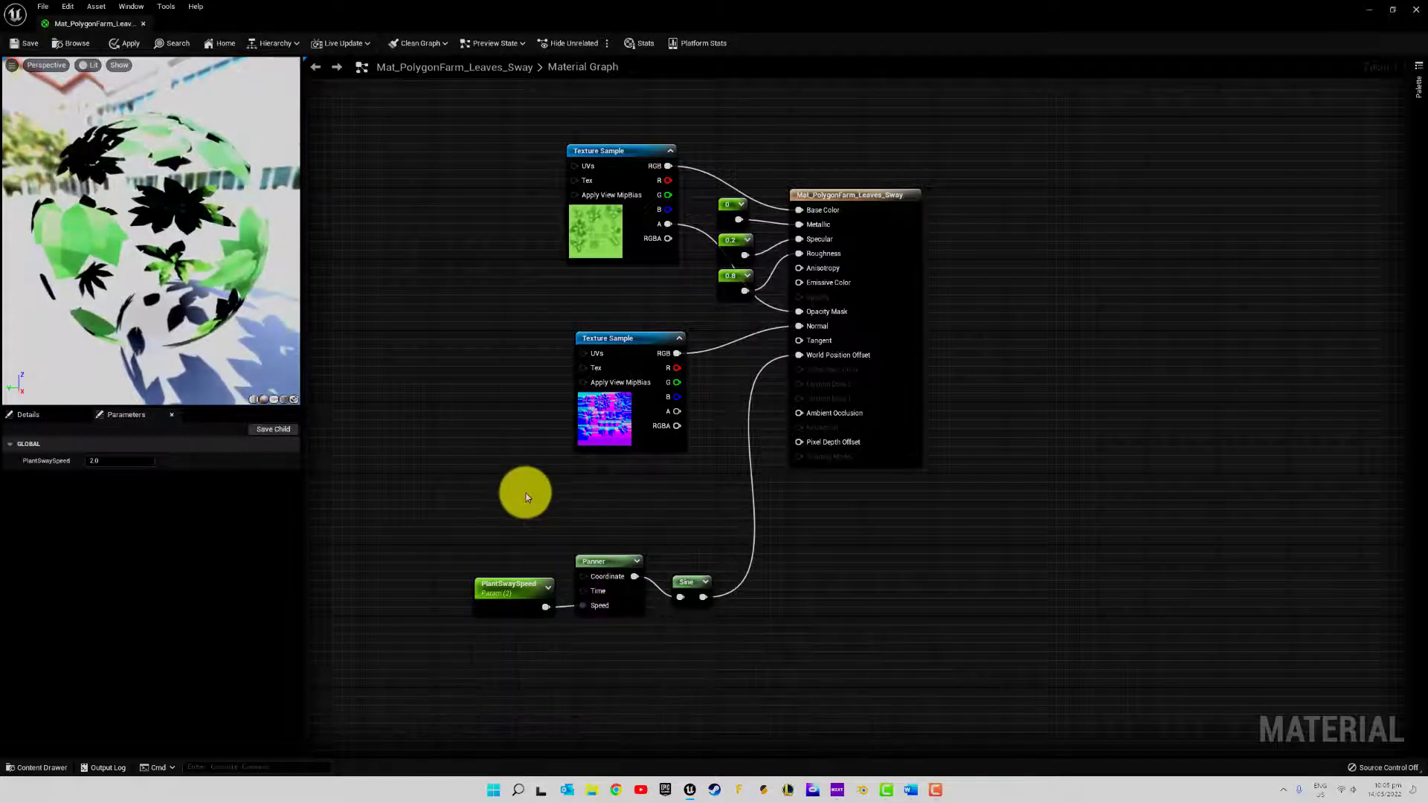
left_click(97, 462)
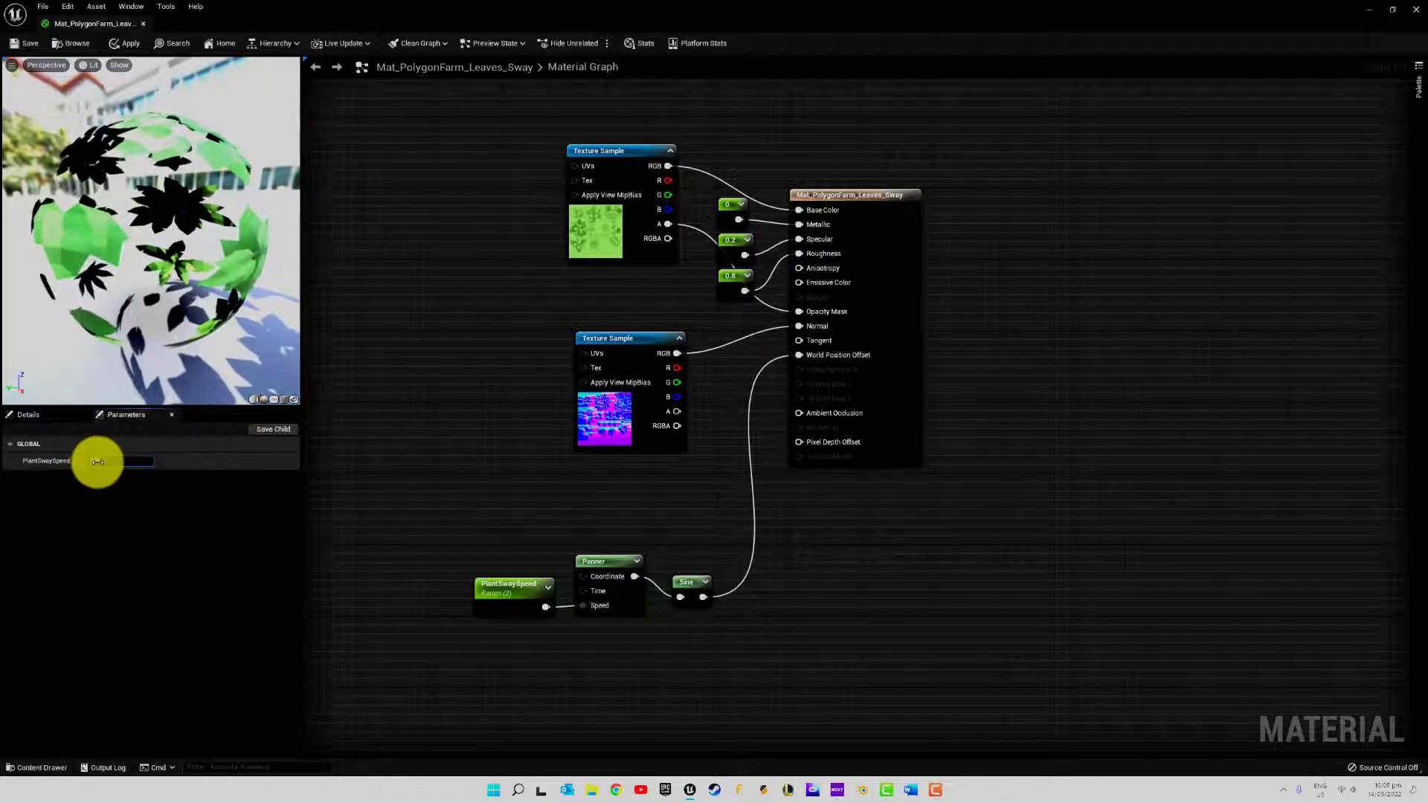
type("0.2")
key("Return")
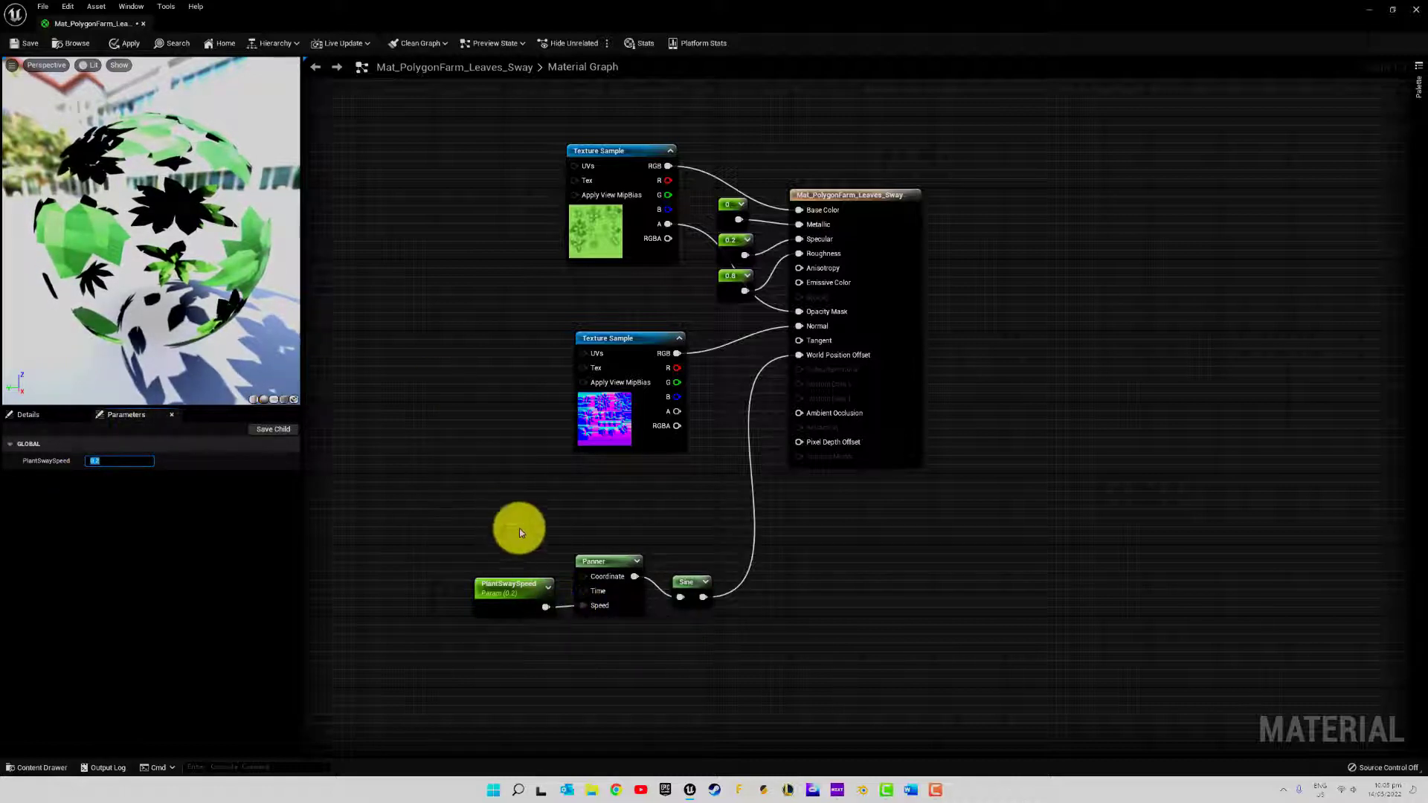
Try other default values for the PlantSwaySpeed node and set it back to 0.2
left_click(504, 583)
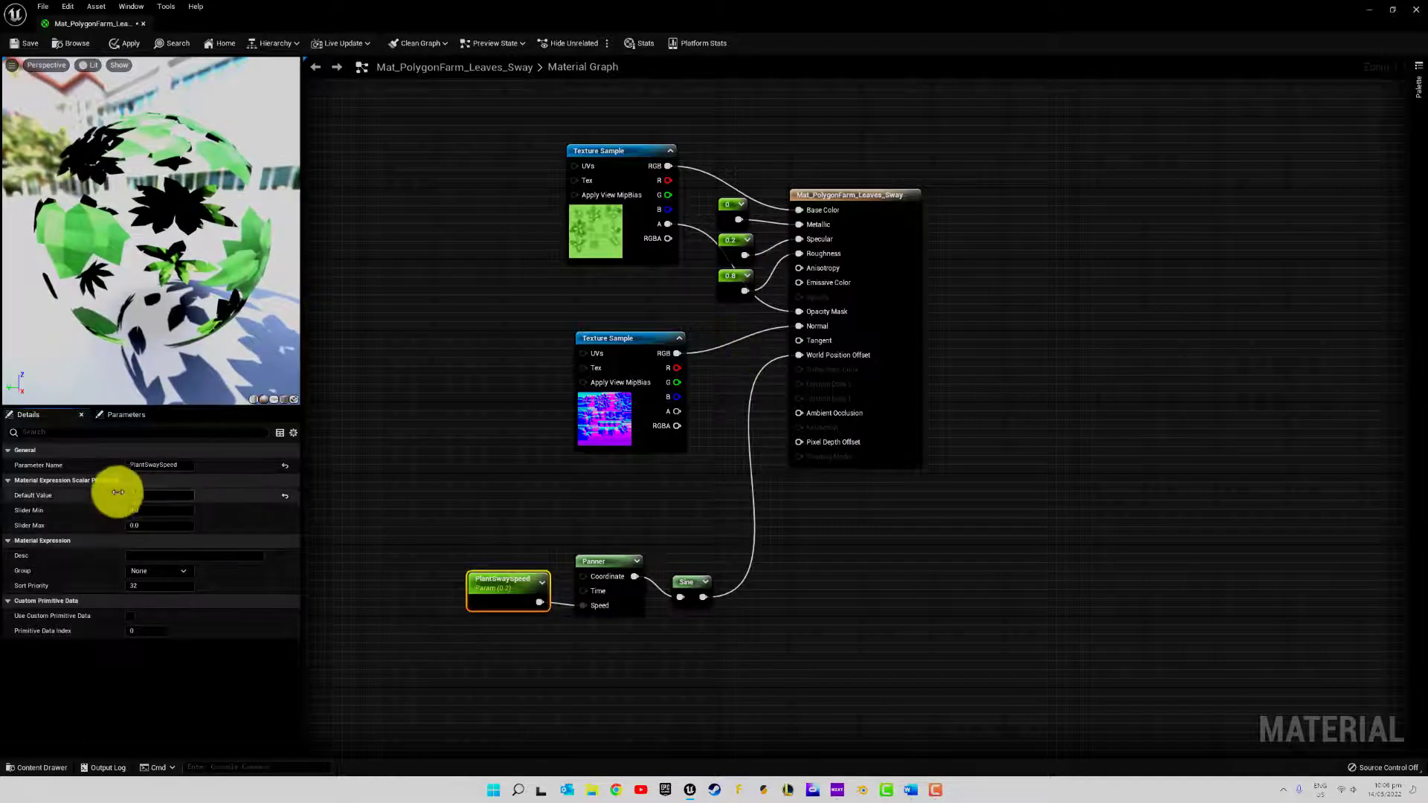
left_click_drag(133, 500, 170, 495)
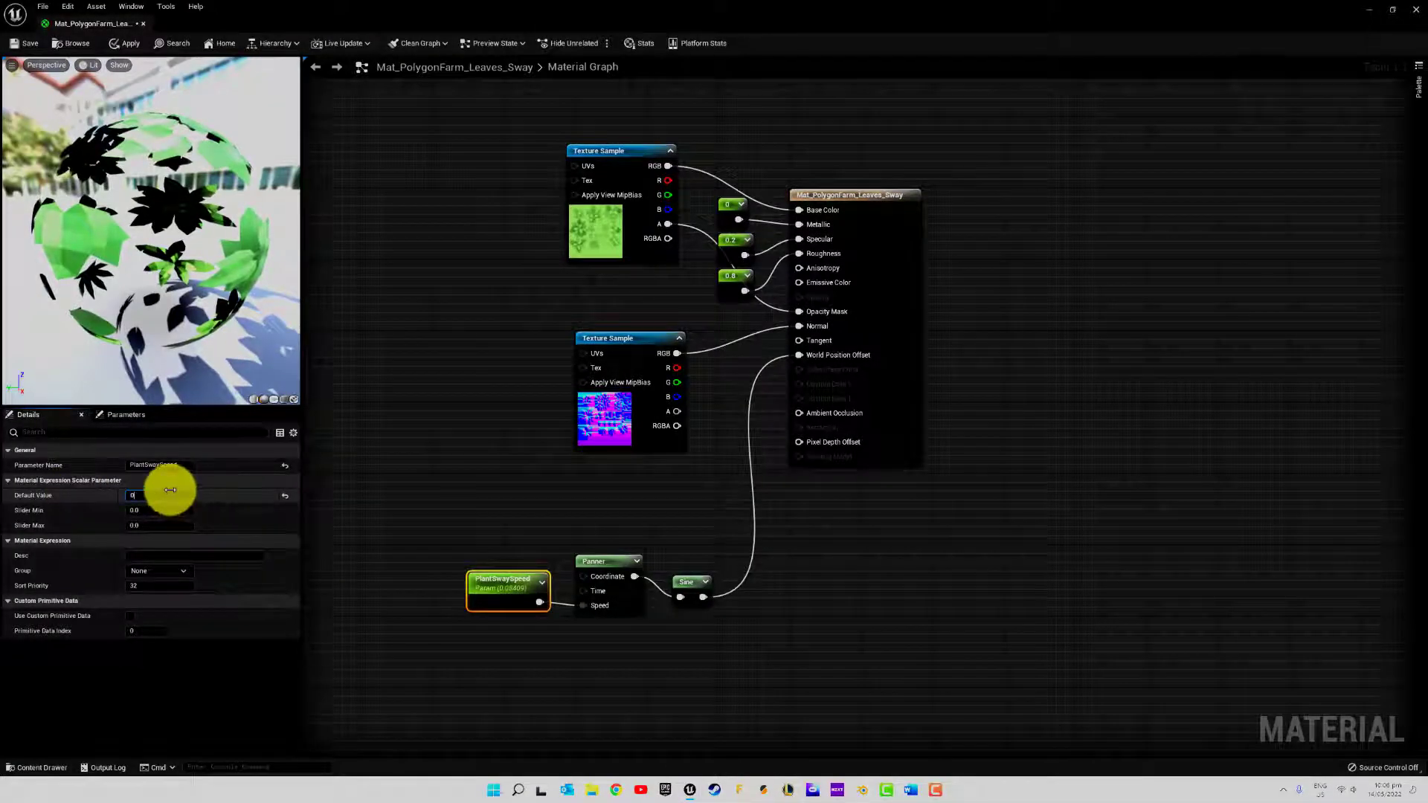
type("0.2")
key("Return")
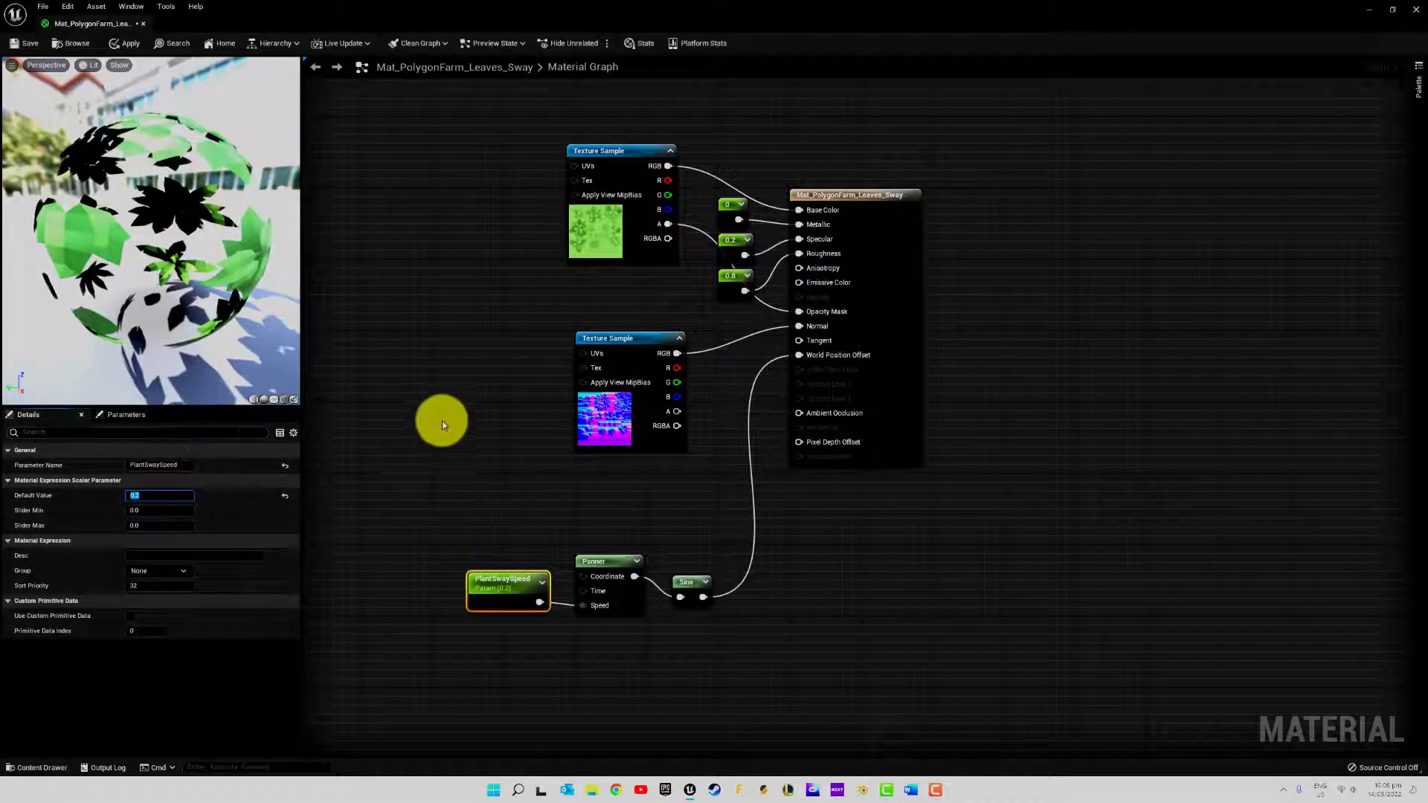
left_click(452, 402)
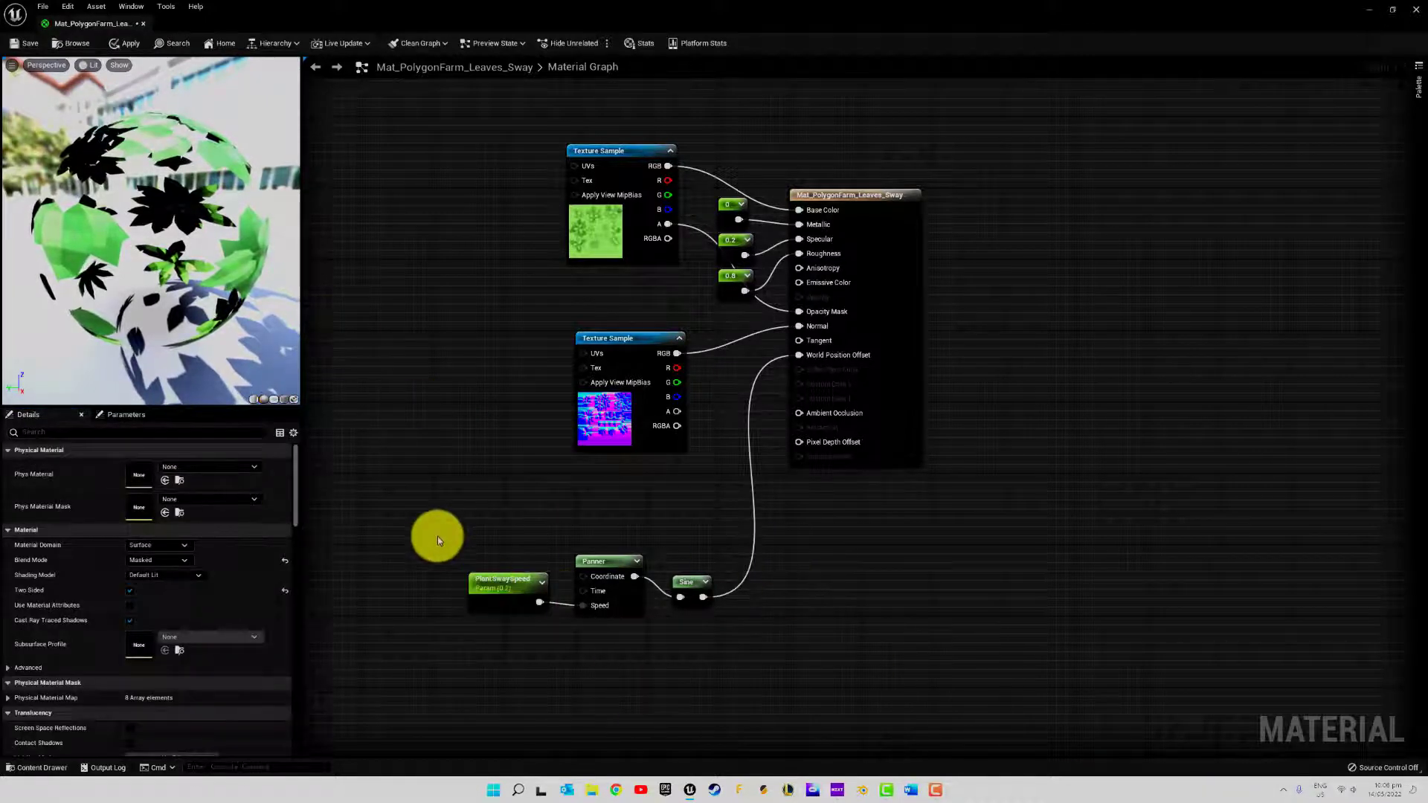
Copy the PlantSwaySpeed, Panner and Sine nodes, and apply and save the leaves material
left_click_drag(439, 536, 777, 680)
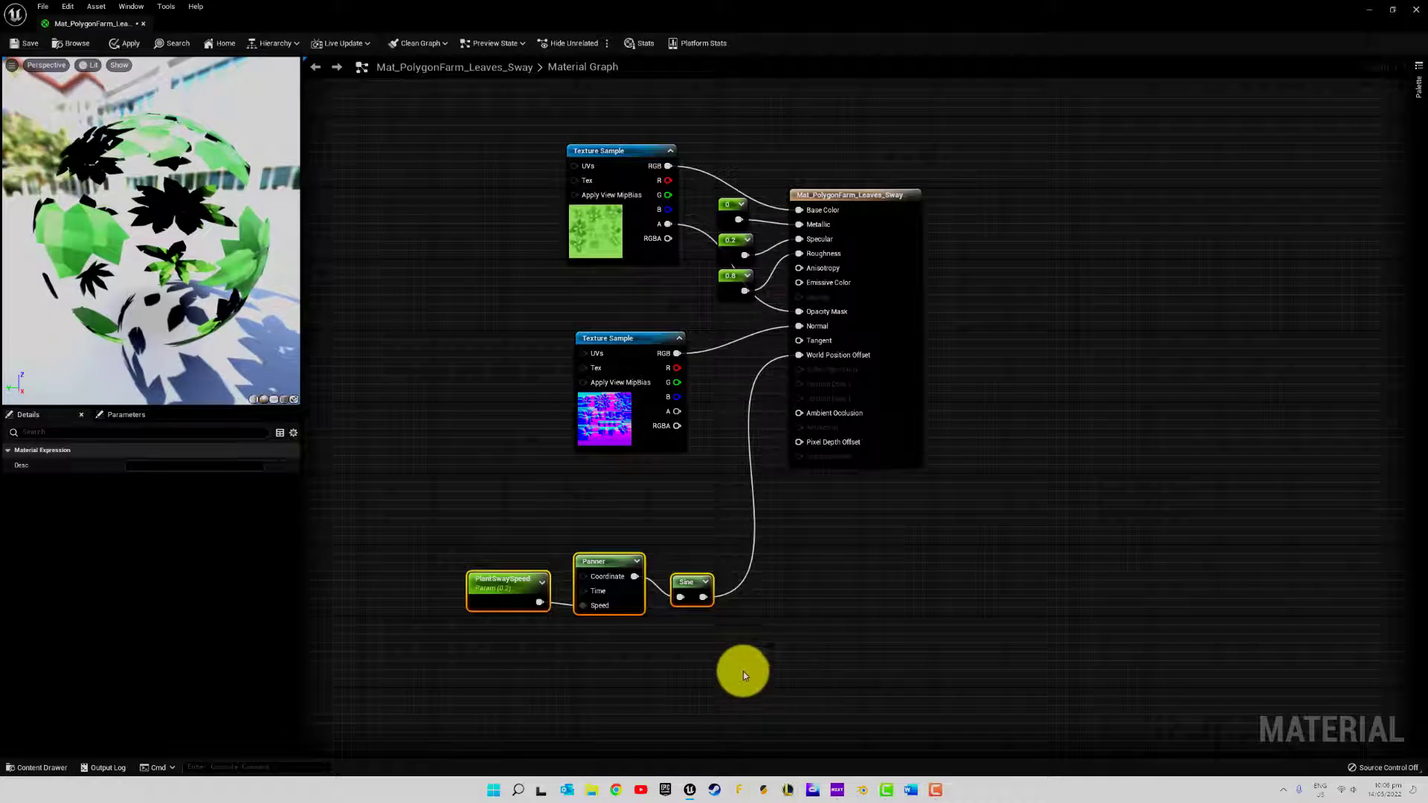
left_click(126, 44)
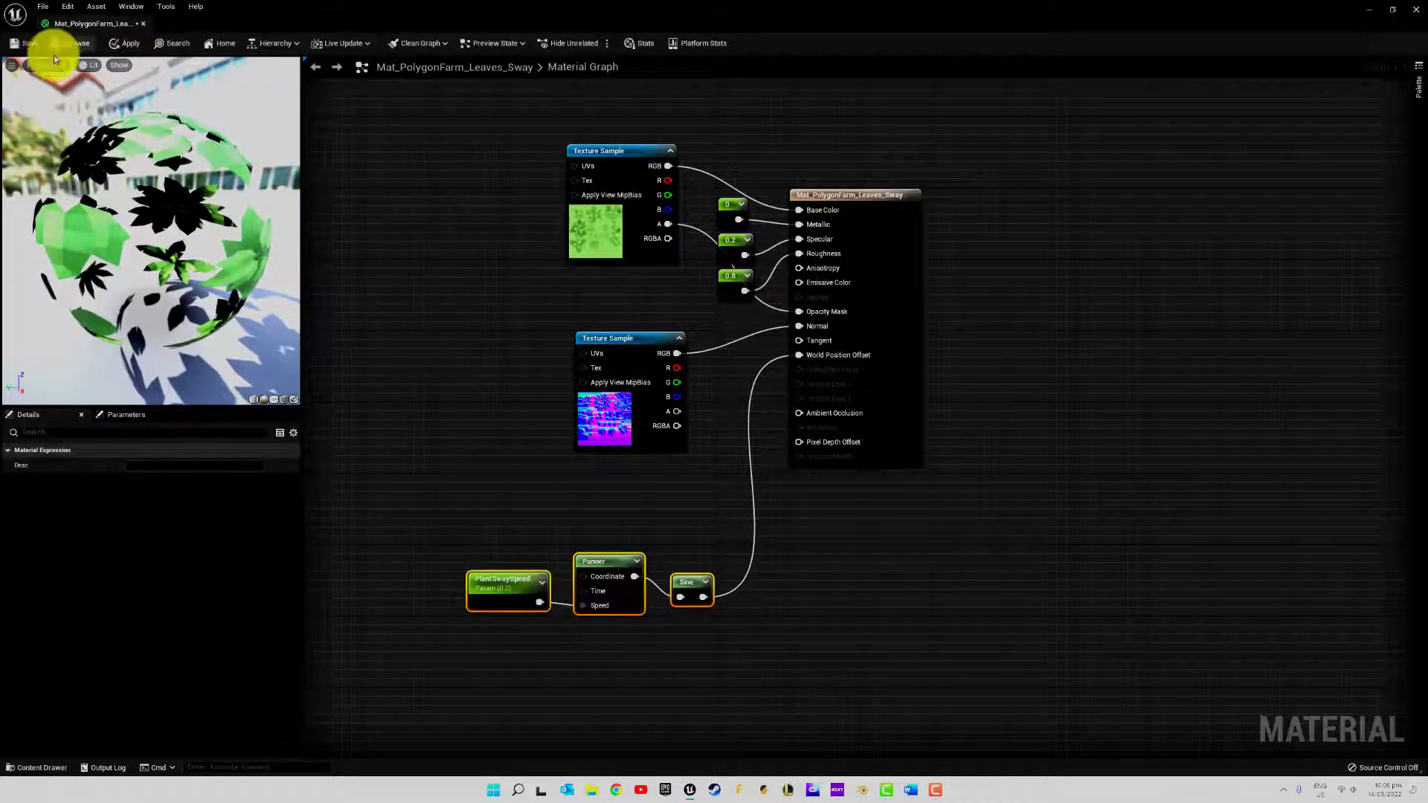
left_click(21, 43)
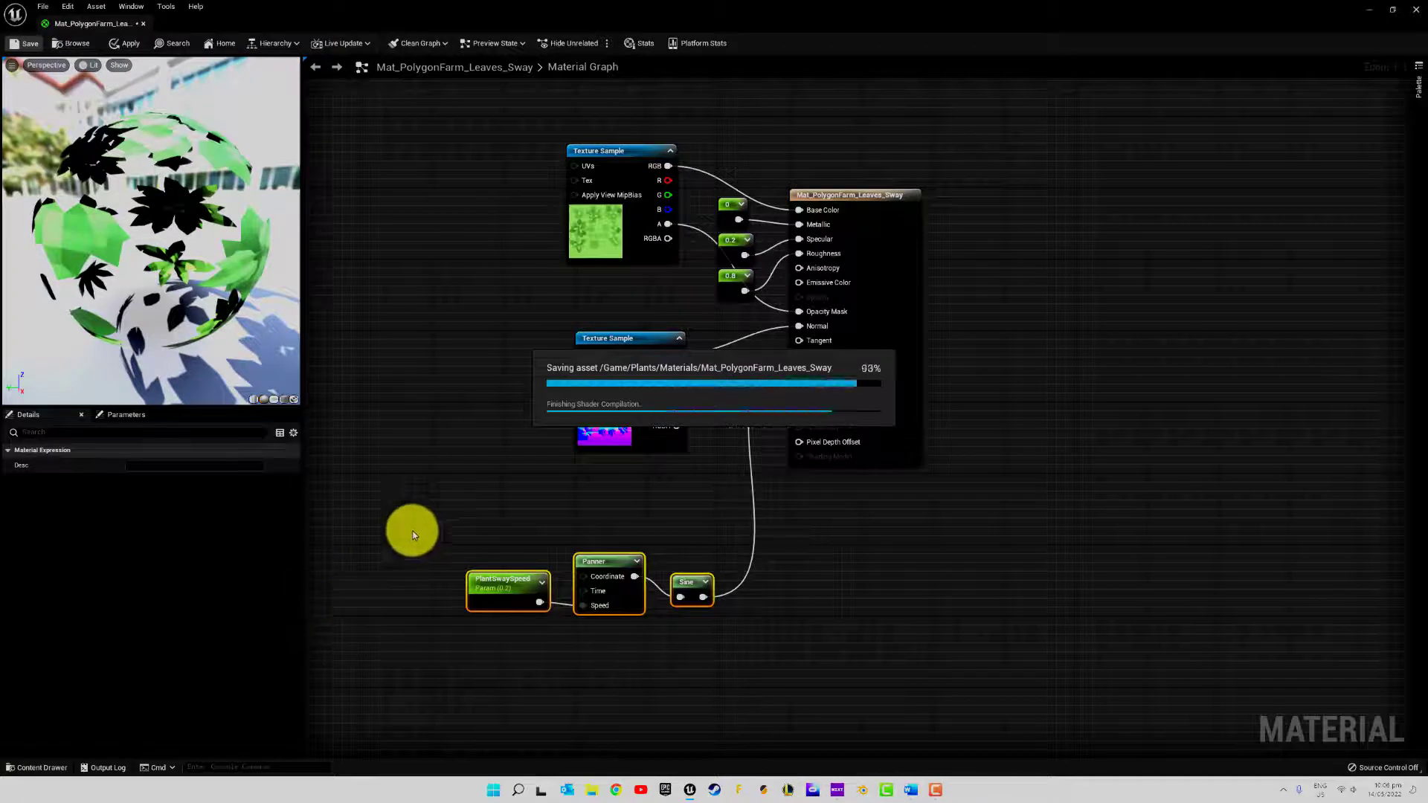
Open Mat_PolygonFarm_01_A_Sway from Plants/Materials, paste the sway nodes and connect the Sine output to World Position Offset
left_click(46, 768)
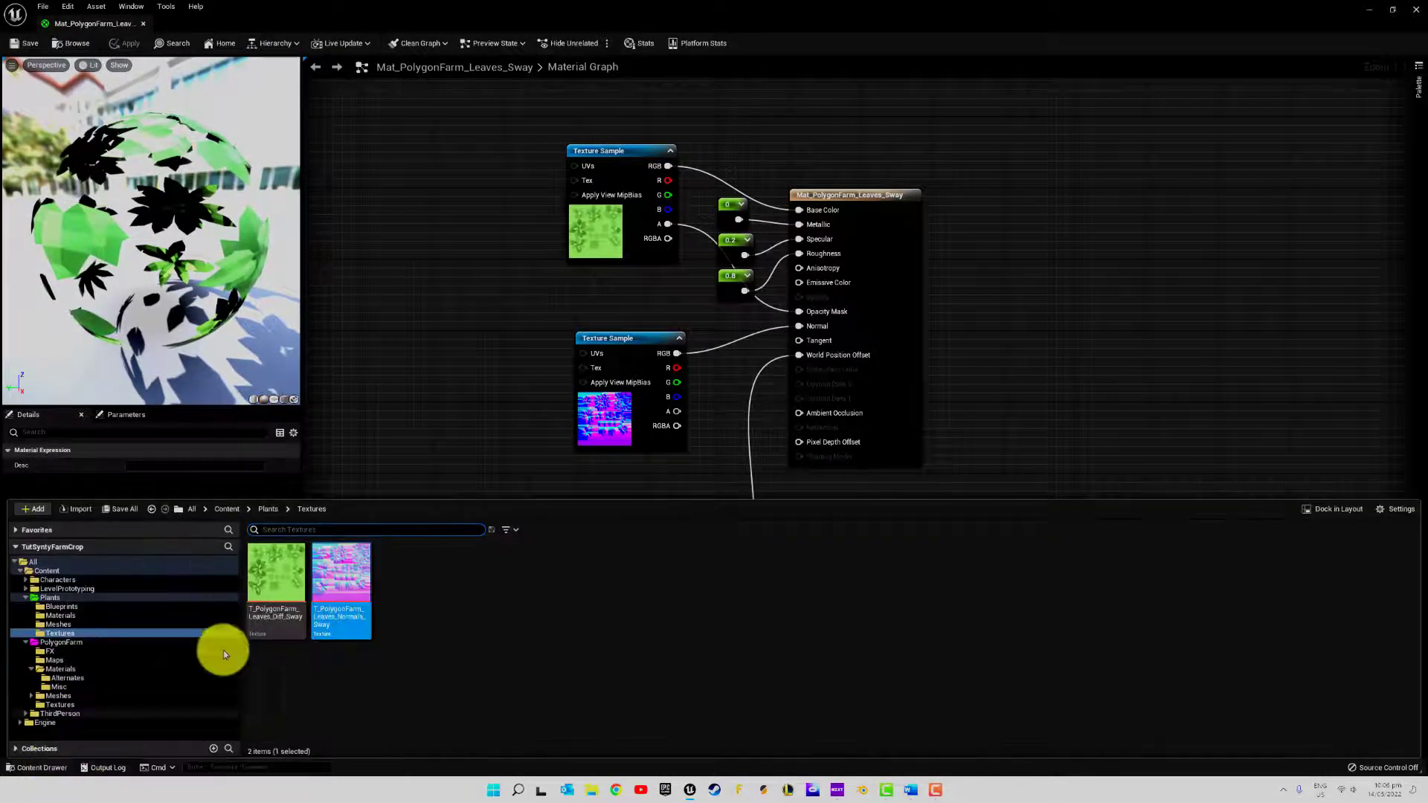
left_click(59, 616)
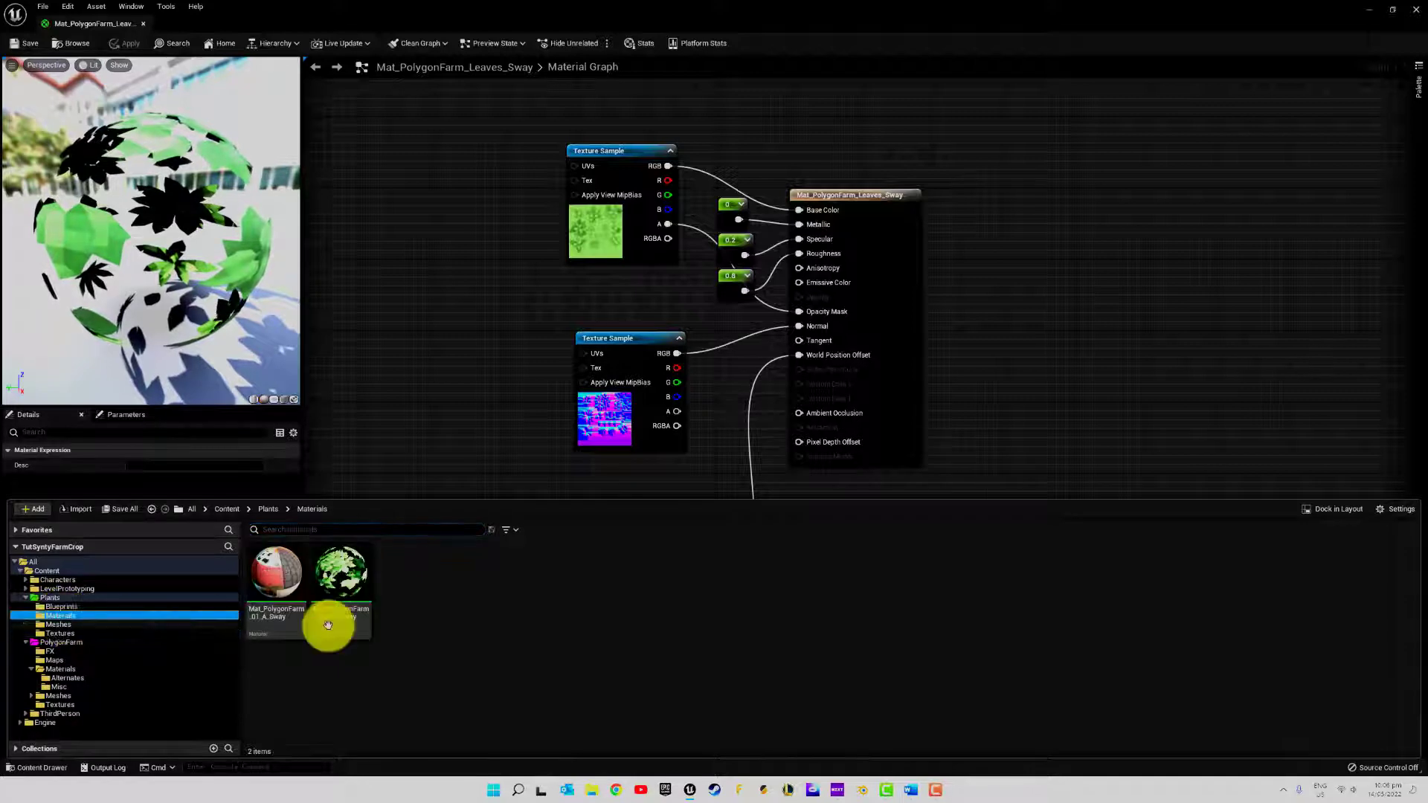
double_click(268, 570)
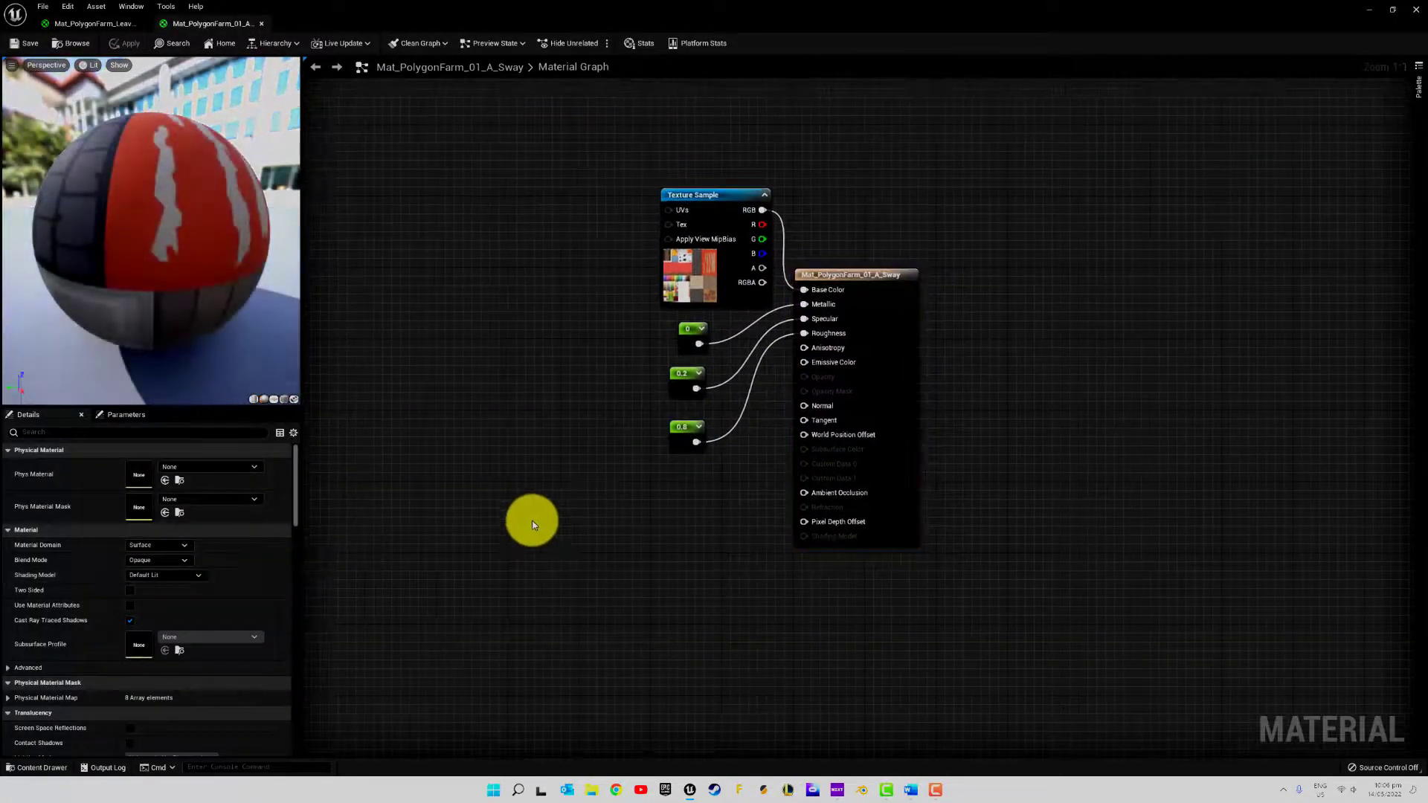
key("ctrl+v")
left_click_drag(664, 549, 816, 434)
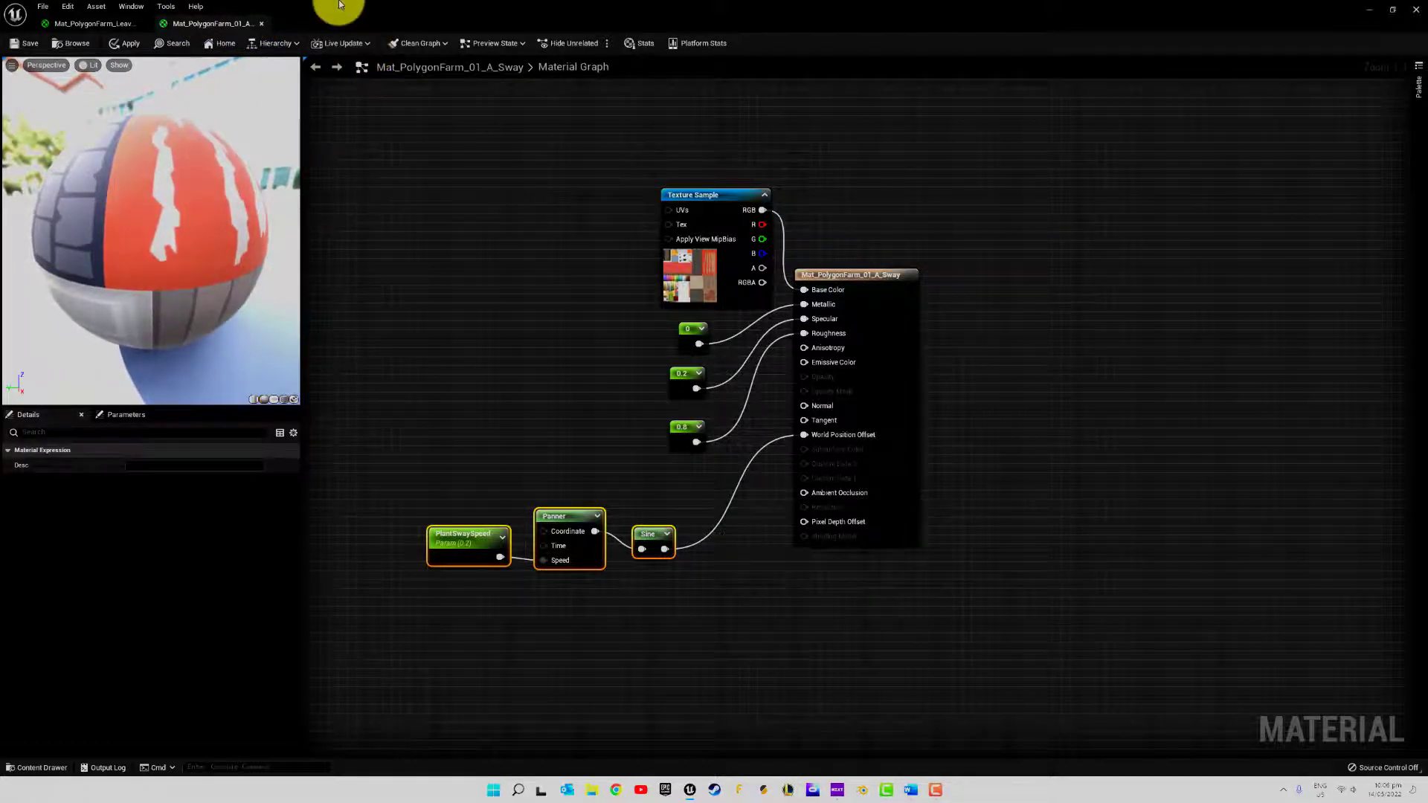
Save the Mat_PolygonFarm_01_A_Sway material and return to the leaves material
left_click(89, 23)
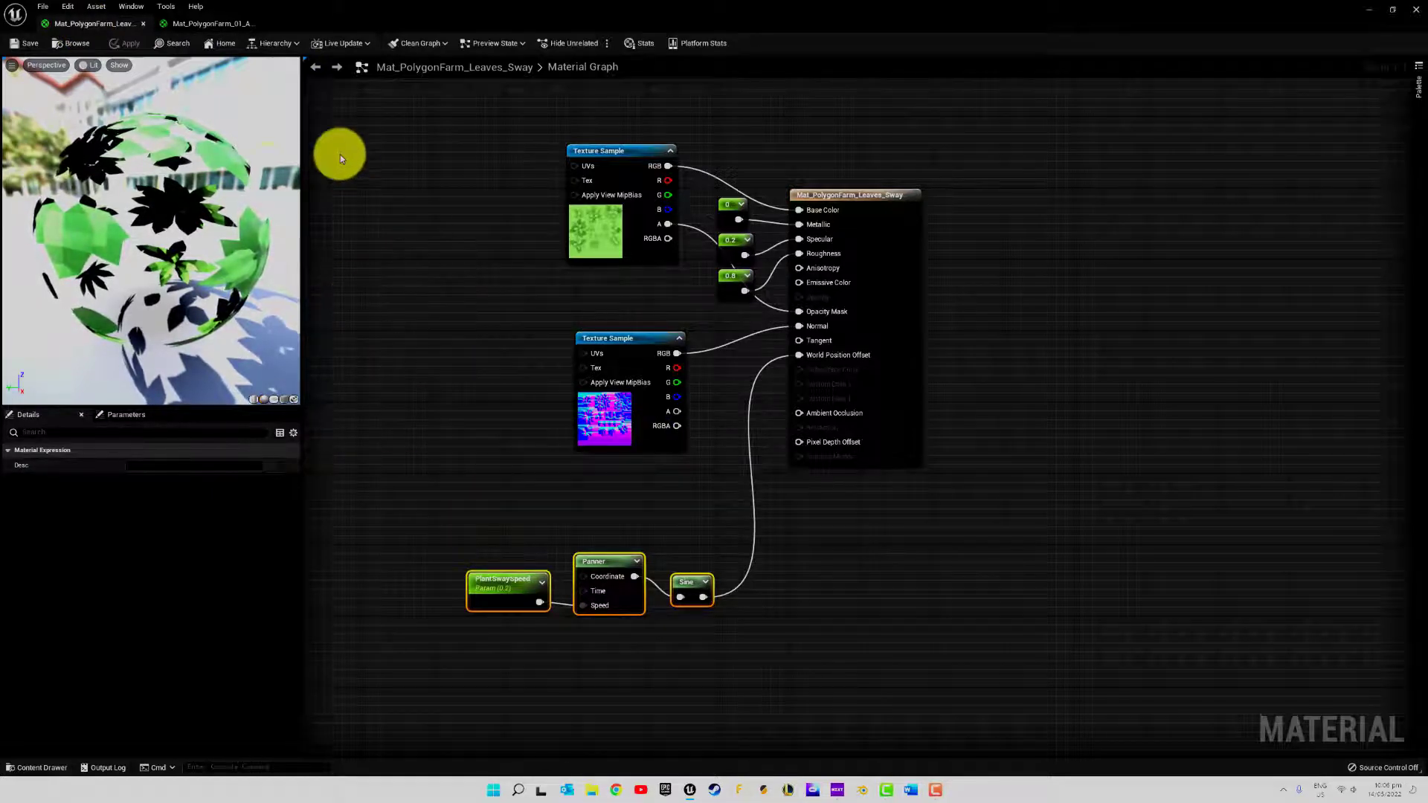
left_click(190, 21)
left_click(21, 43)
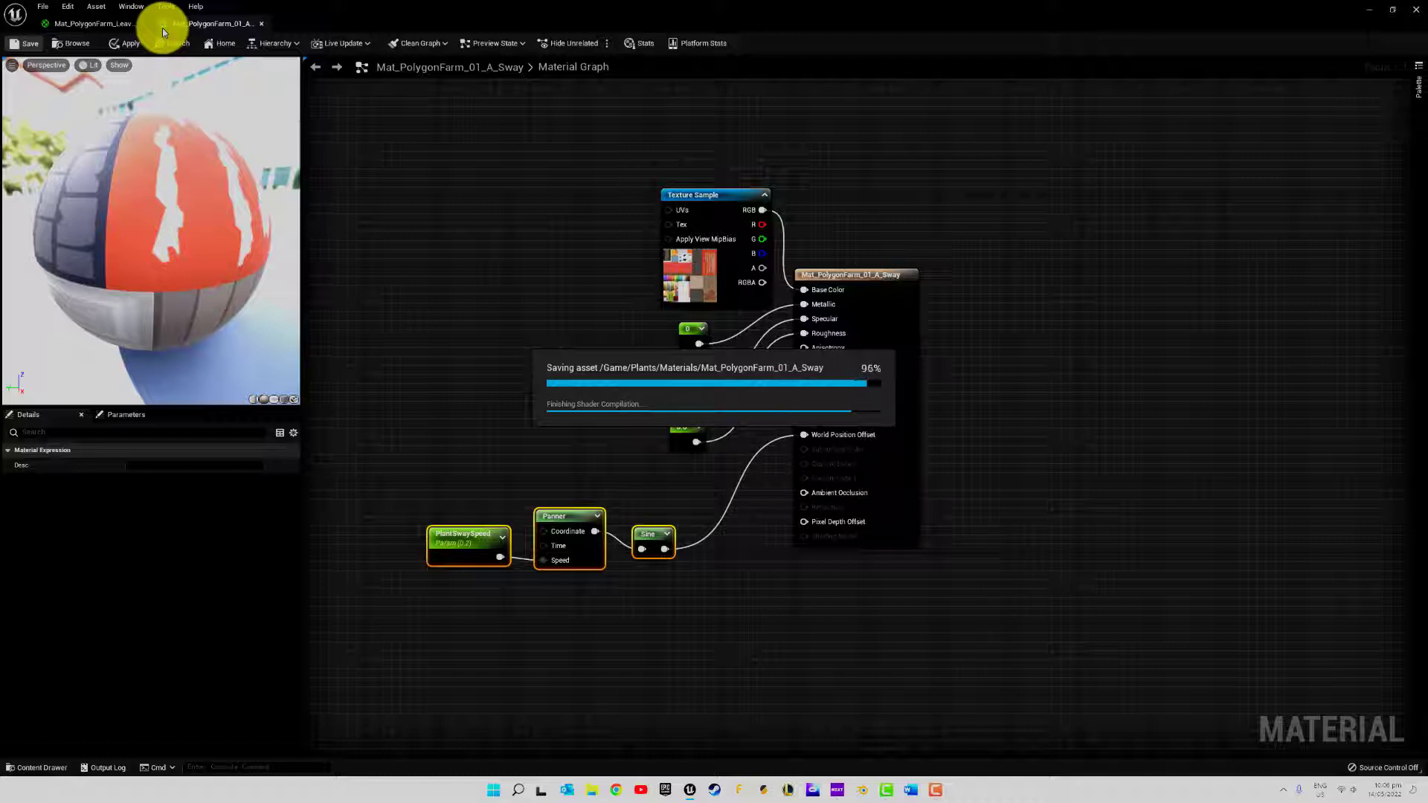
left_click(115, 26)
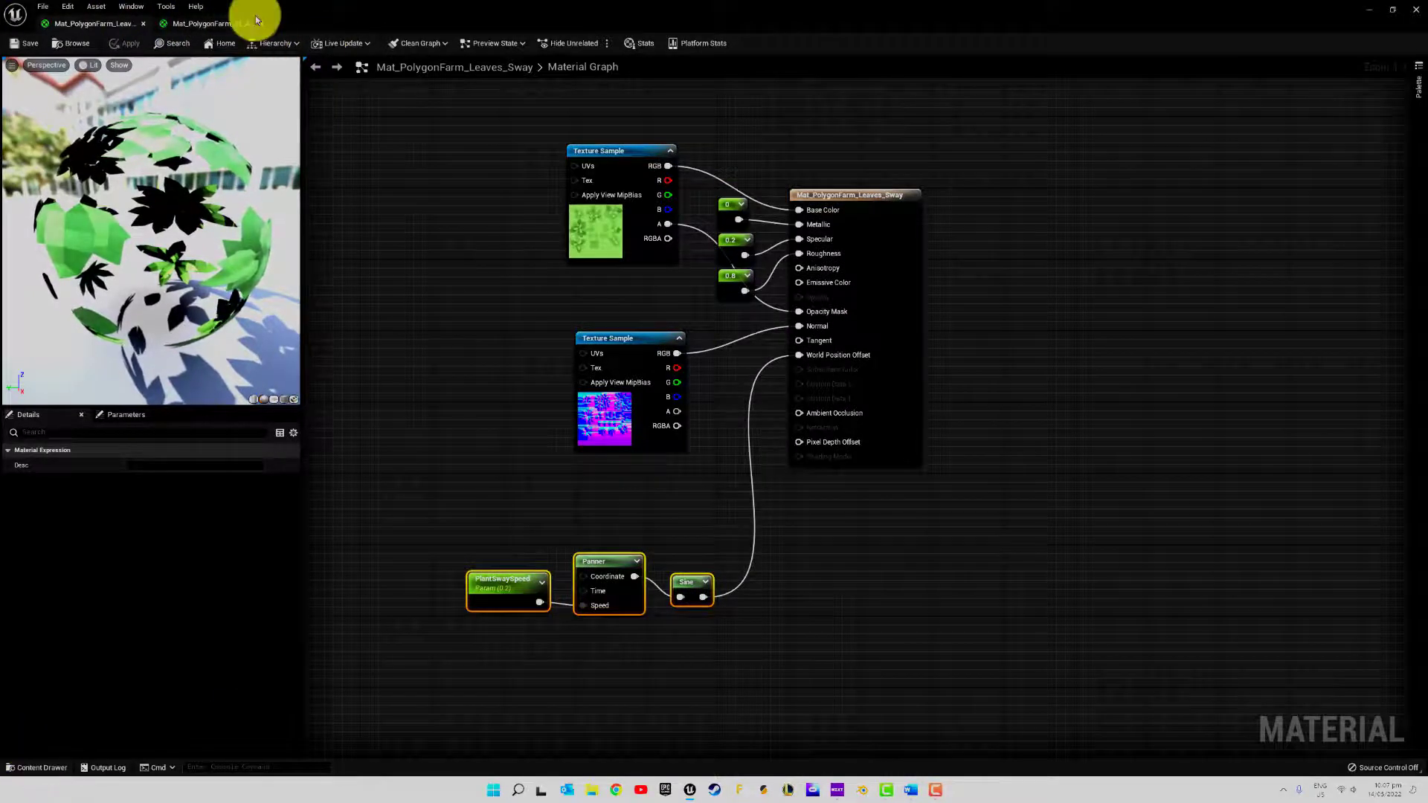
Search PolygonFarm/Meshes/Plants for "chil" and copy the SM_Prop_Chilli_01_L mesh into Plants/Meshes
left_click(36, 767)
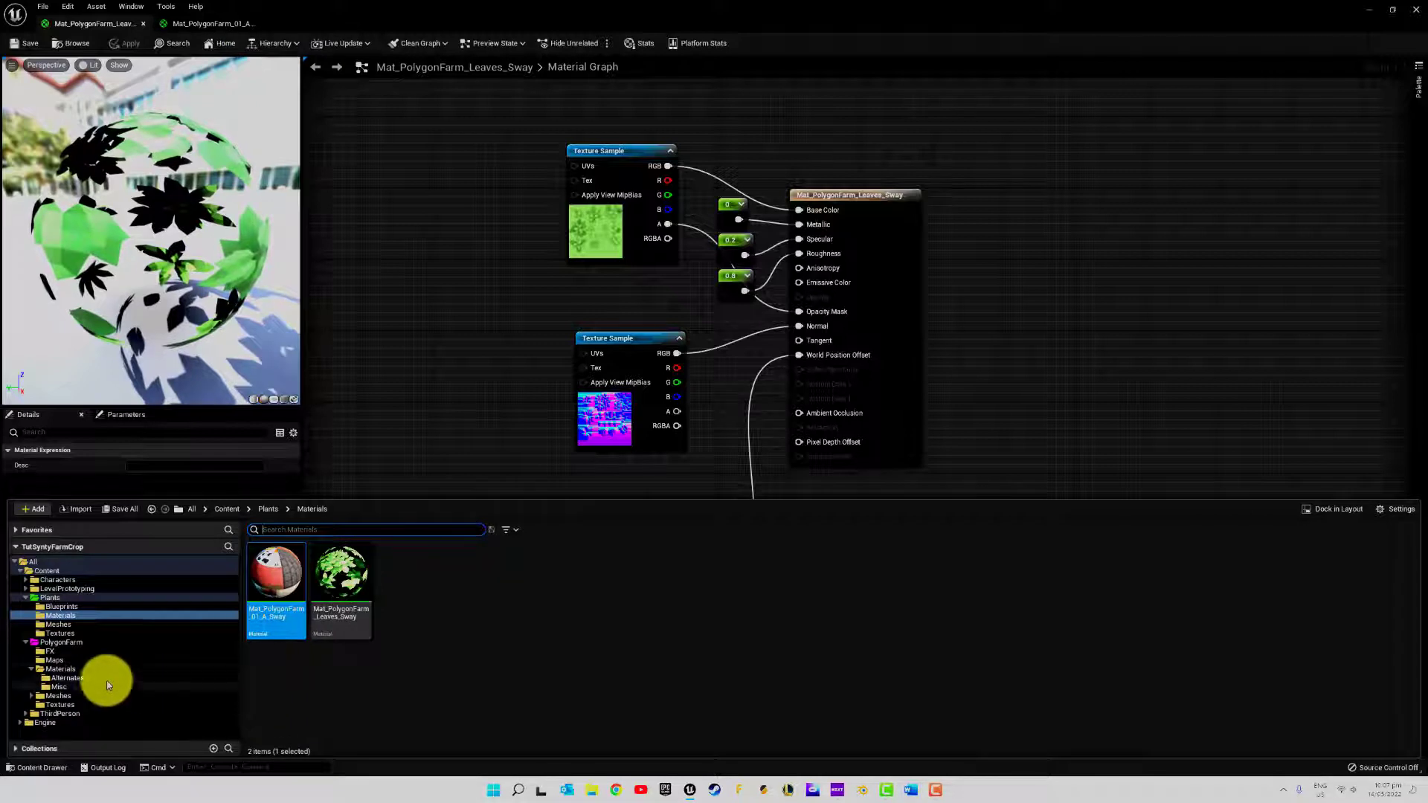
left_click(71, 694)
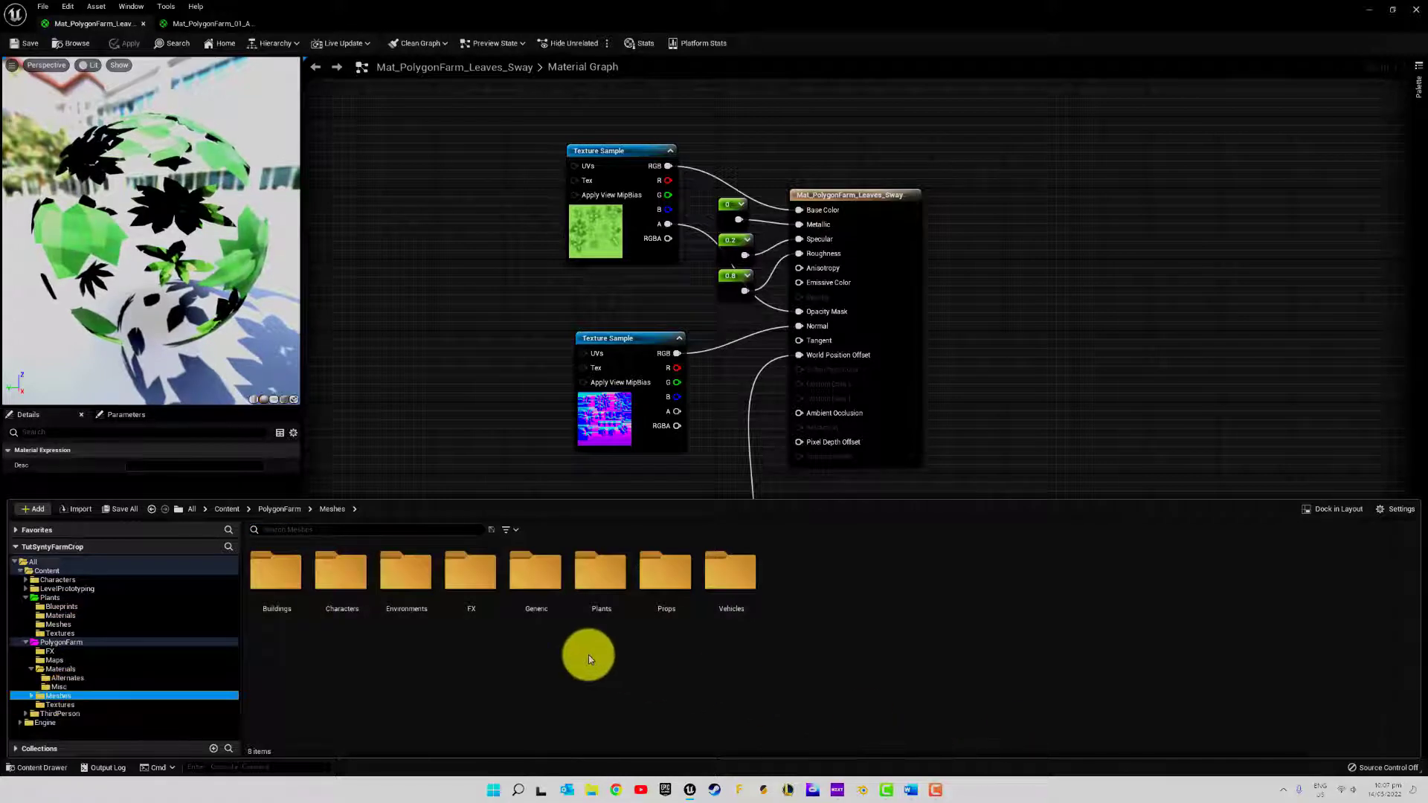
double_click(604, 580)
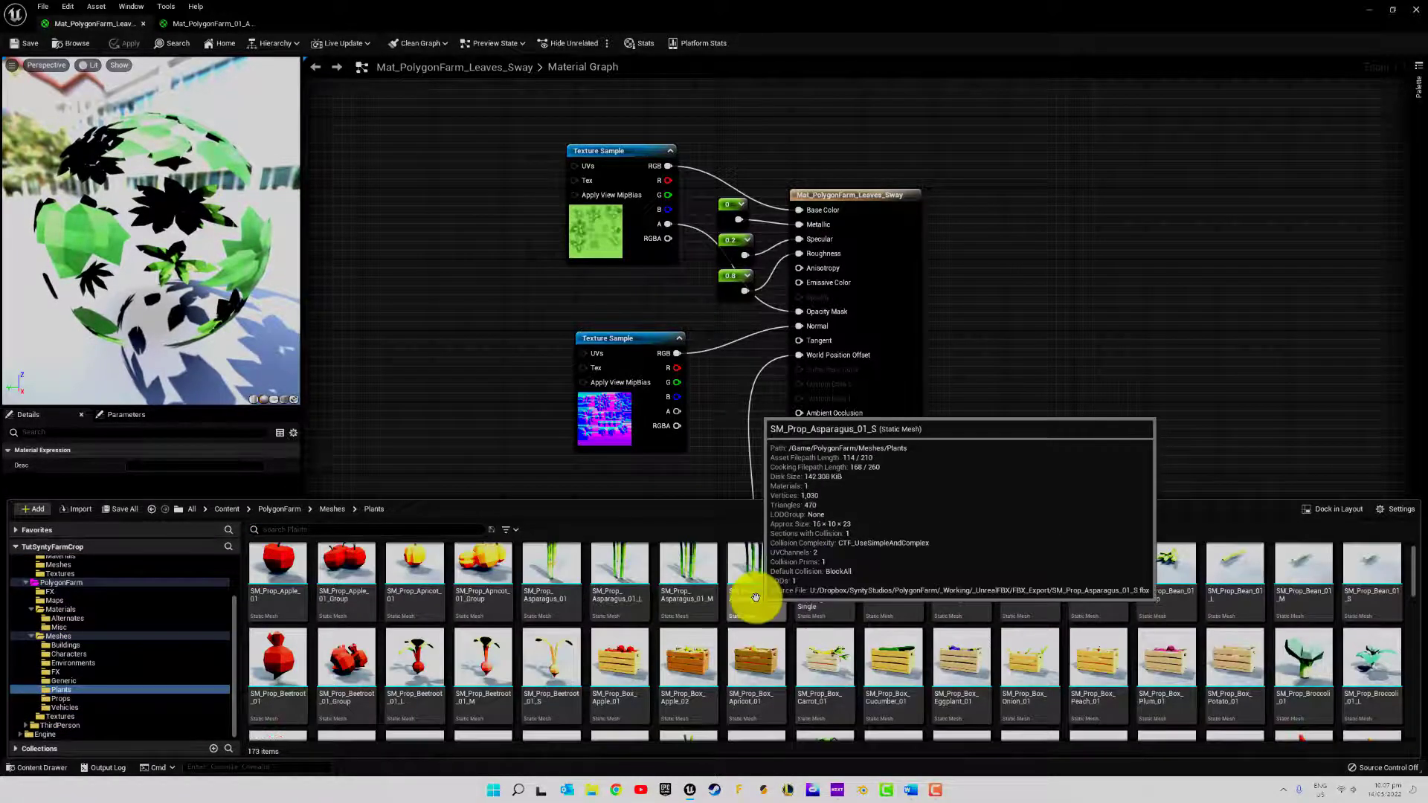
left_click(319, 533)
type("chil")
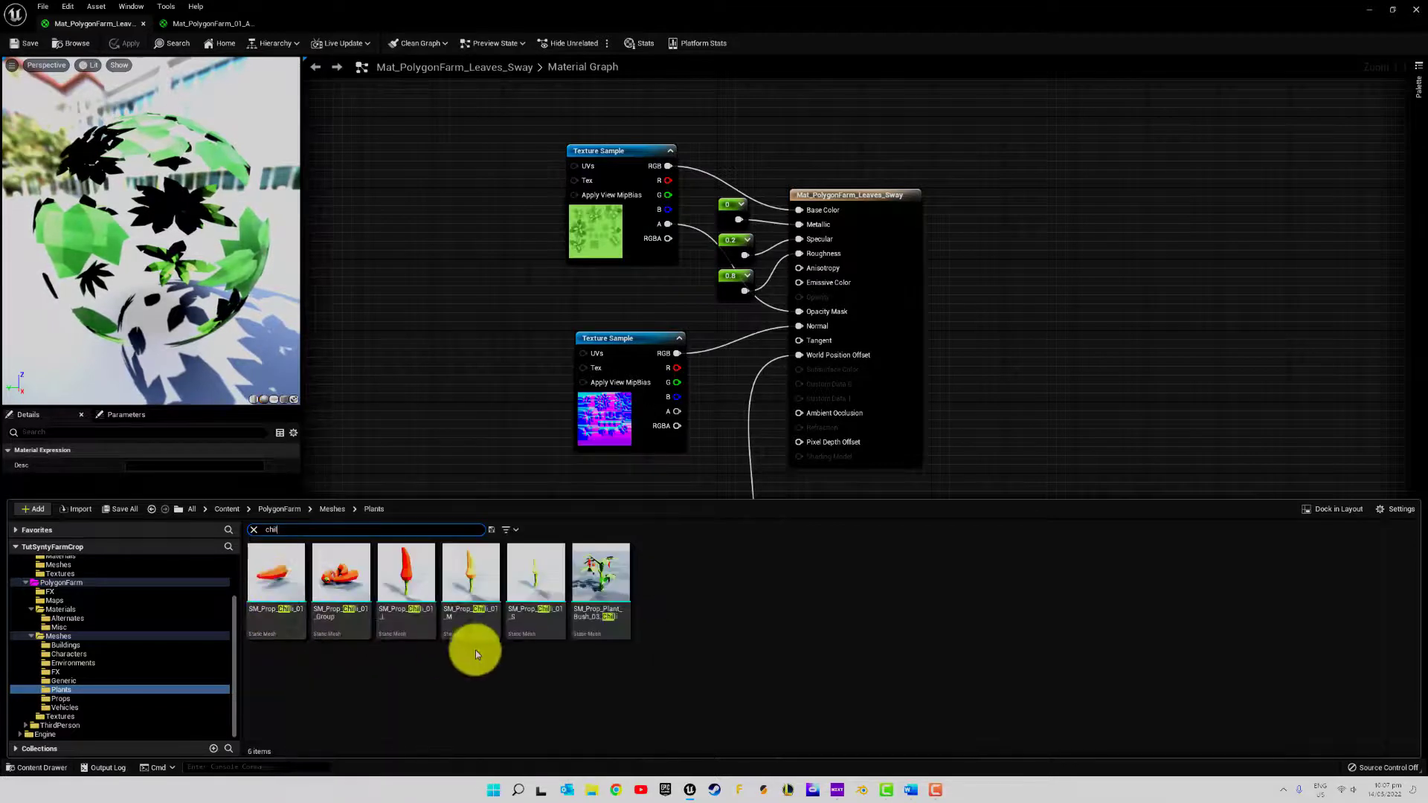
left_click(409, 586)
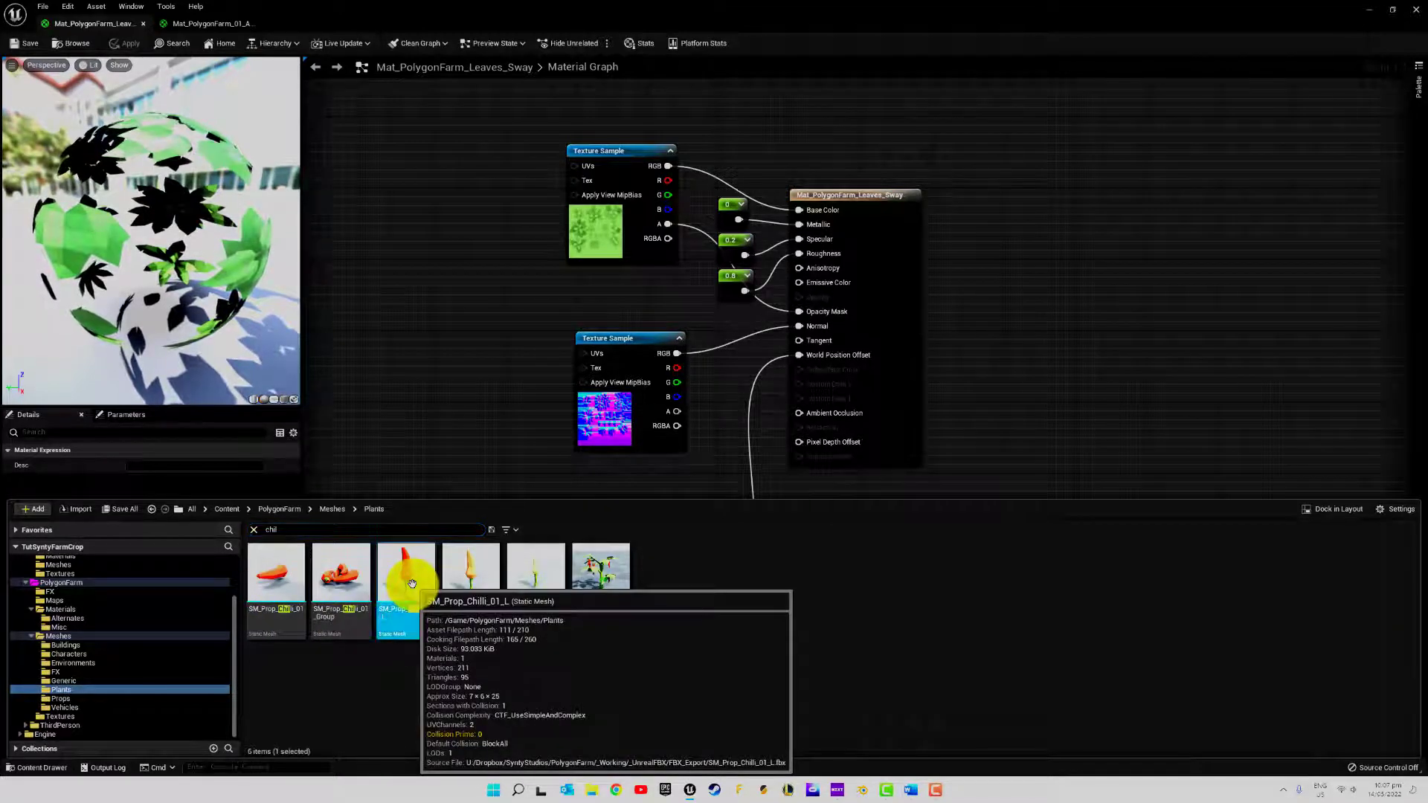
left_click_drag(408, 586, 61, 601)
left_click(104, 640)
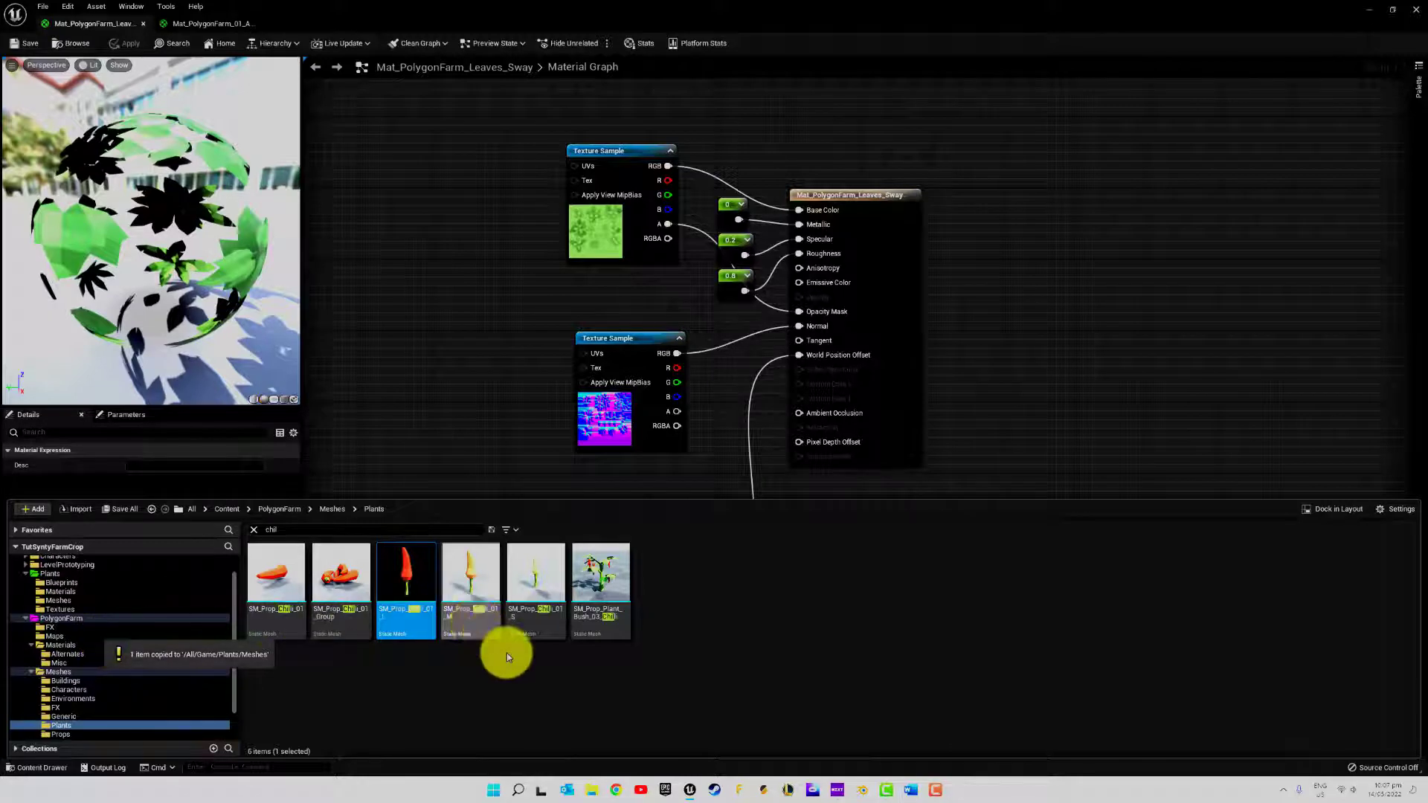
Clear the mesh search and copy SM_Prop_Plant_Bush_03_L into the Plants/Meshes folder
left_click(530, 684)
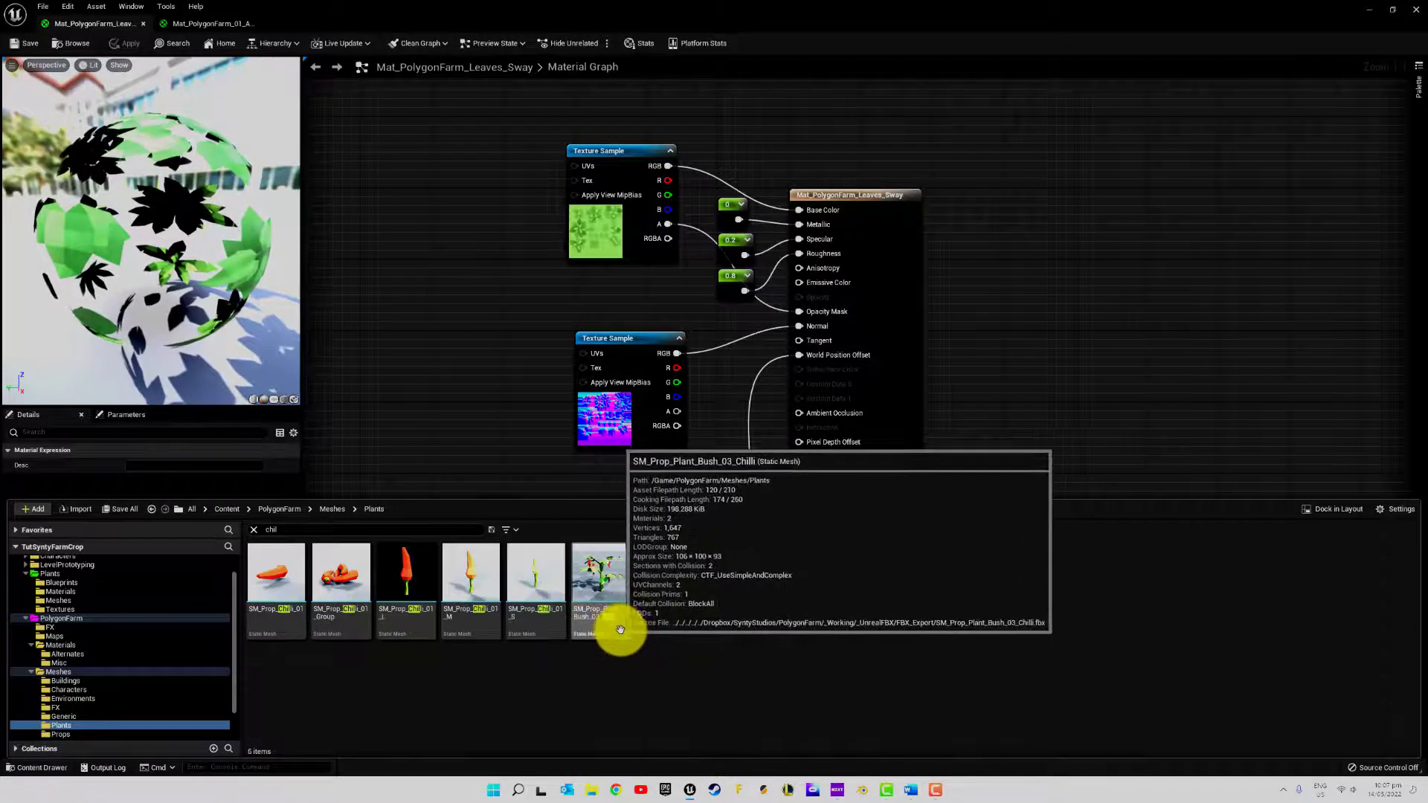
left_click(254, 529)
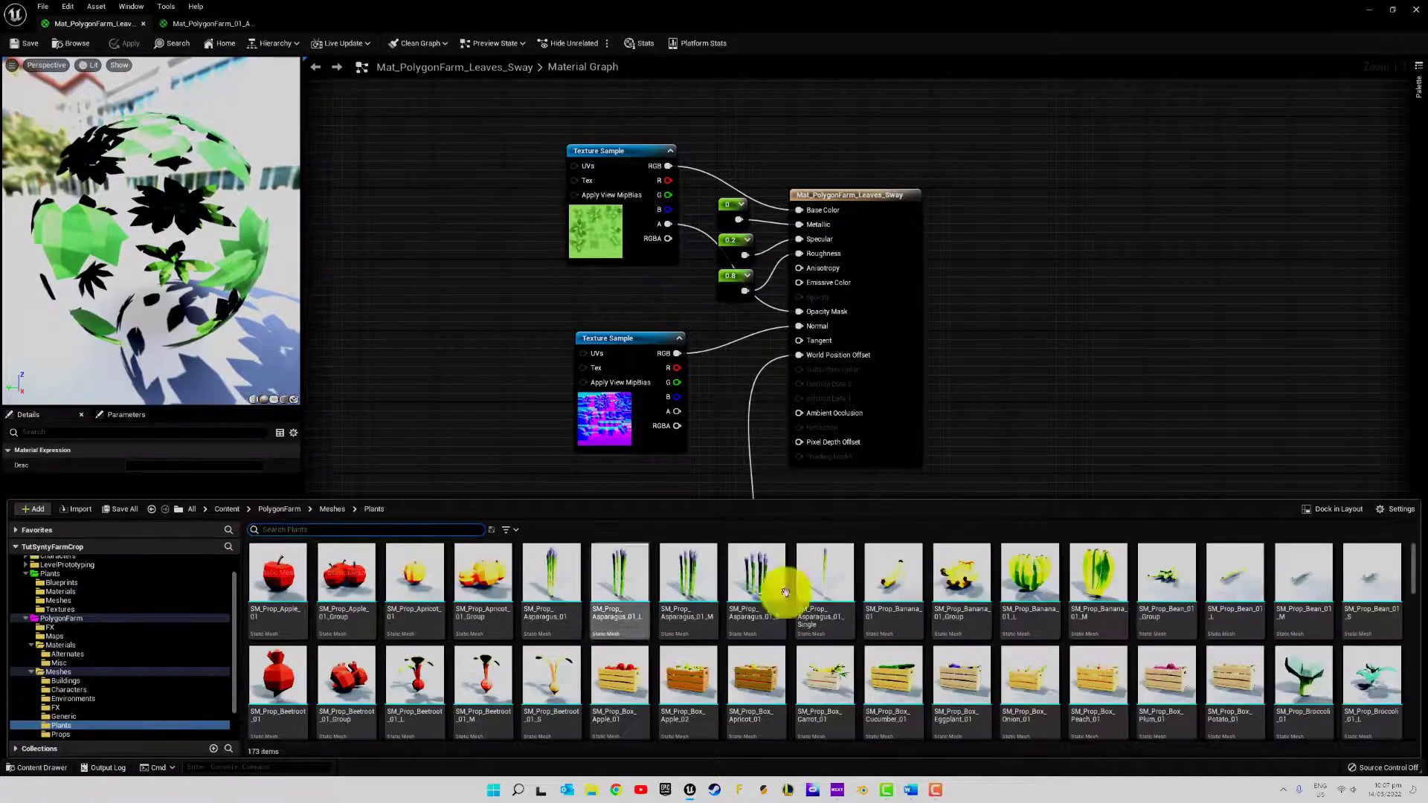
scroll(785, 592, "down", 10)
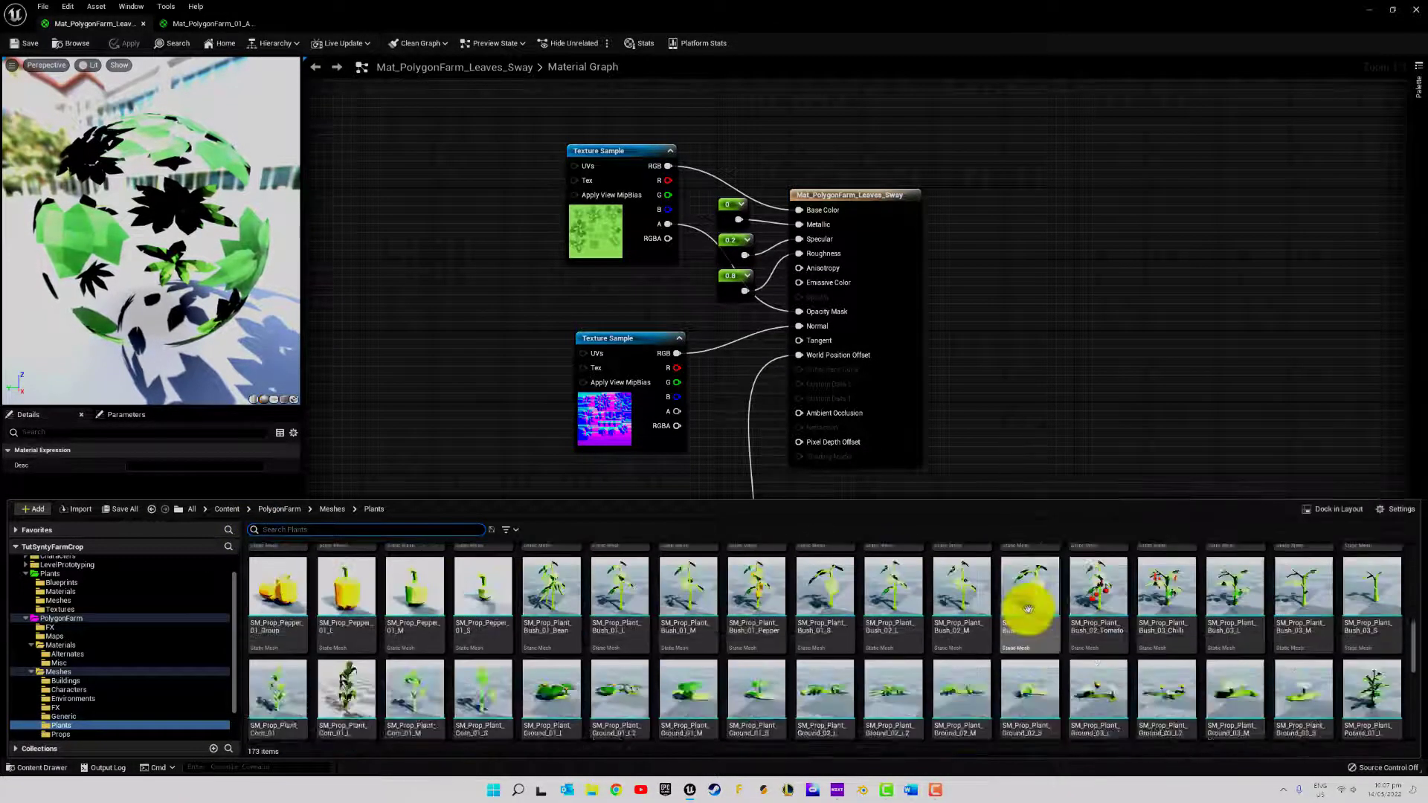
scroll(1028, 608, "up", 1)
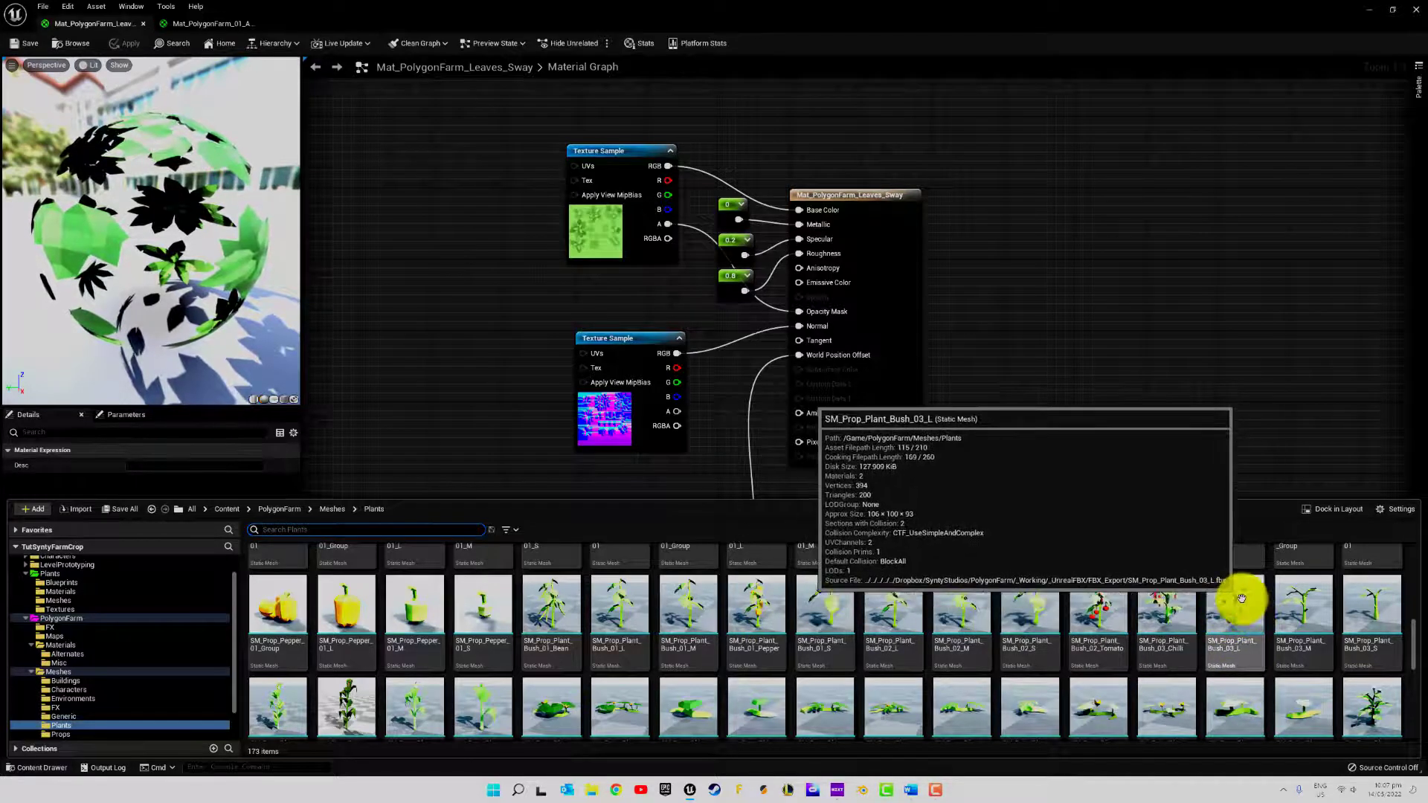
left_click_drag(1245, 618, 131, 644)
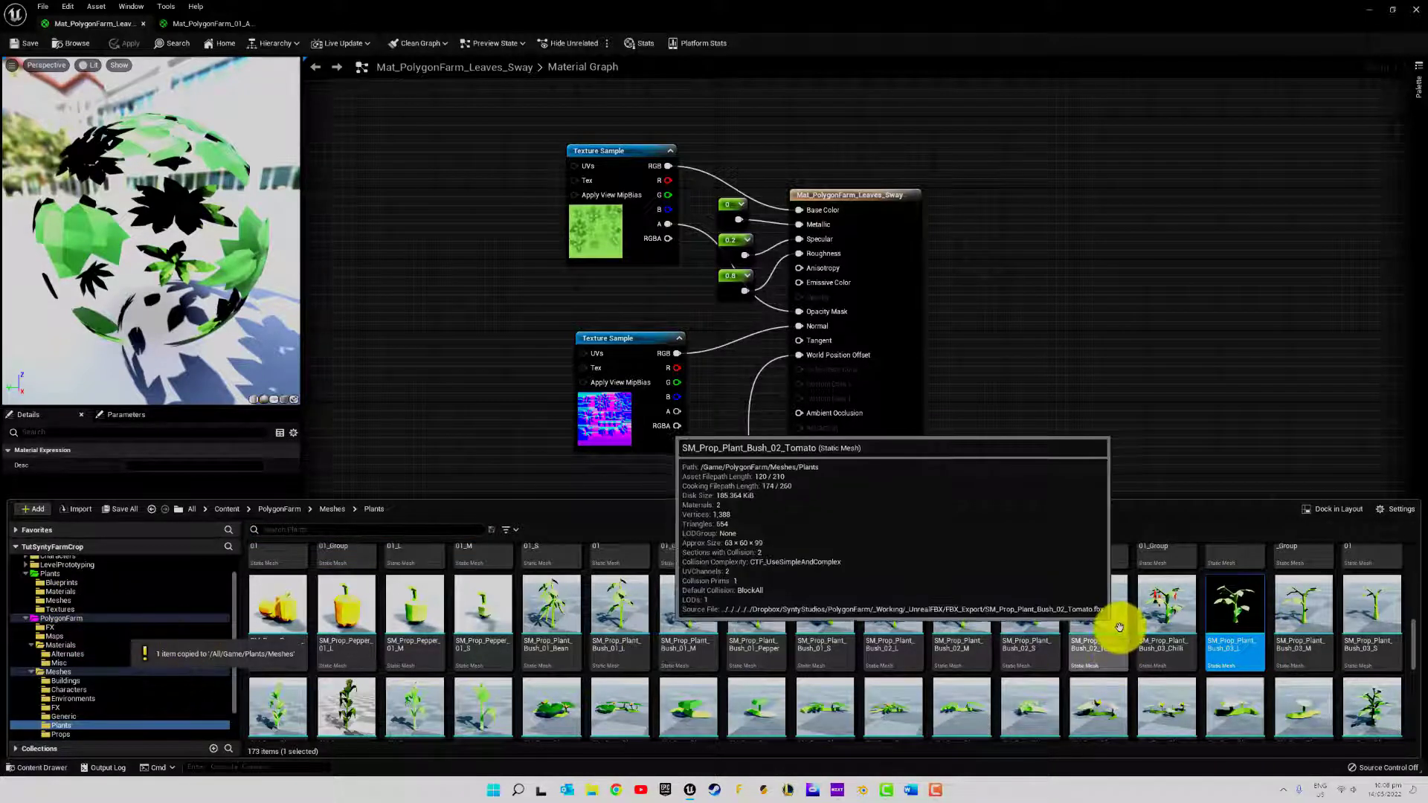
Open the project's own Plants/Meshes folder containing the copied chilli and bush meshes
scroll(1116, 629, "down", 1)
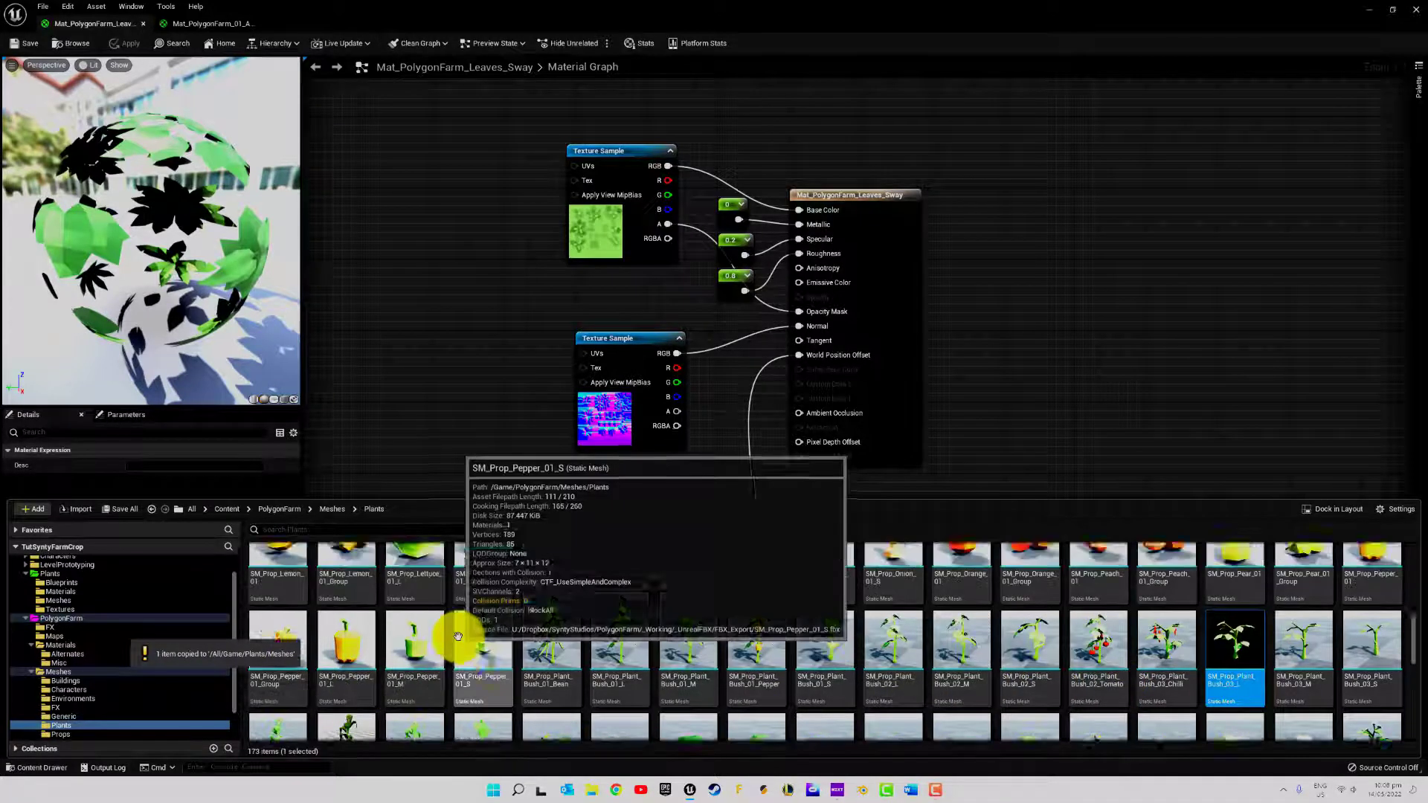
scroll(447, 632, "up", 2)
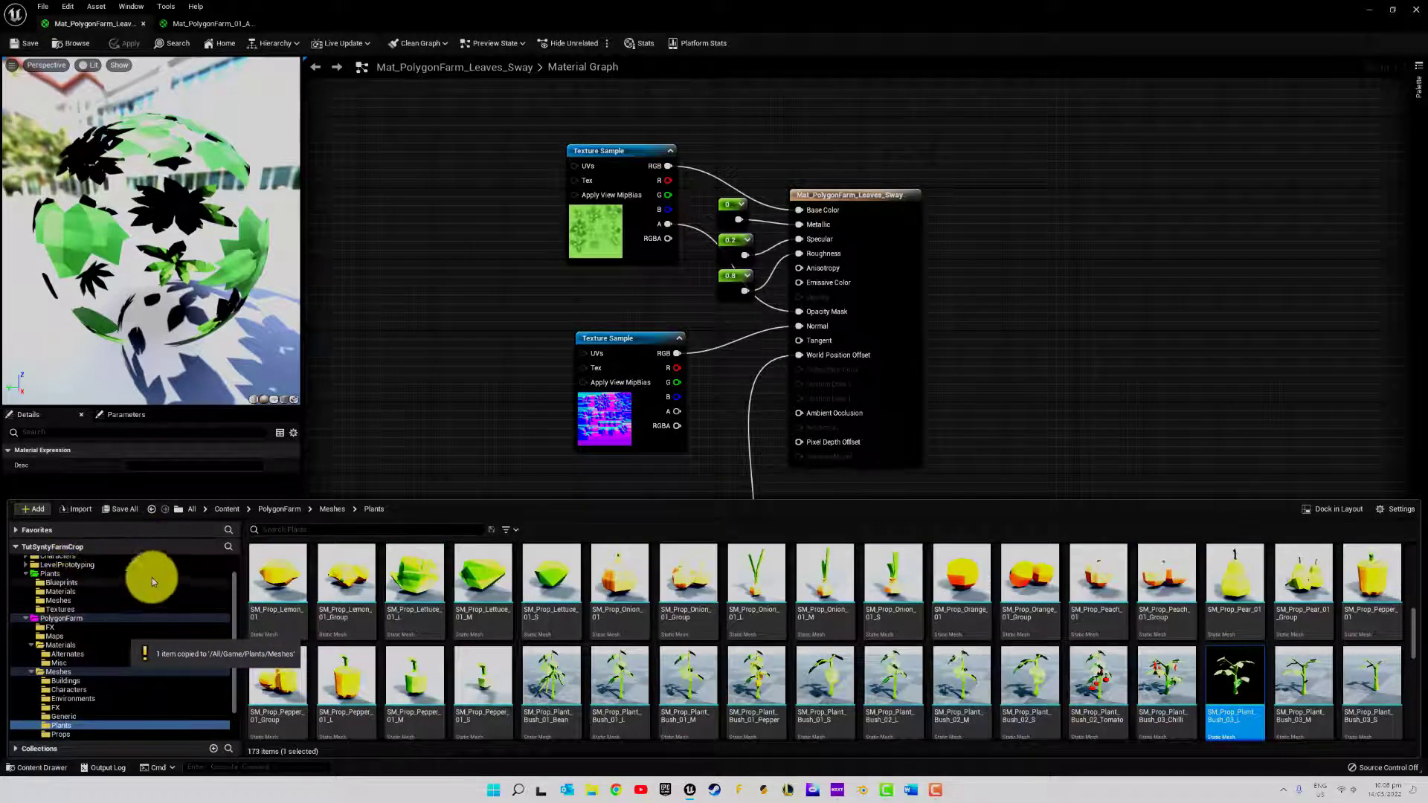
left_click(64, 604)
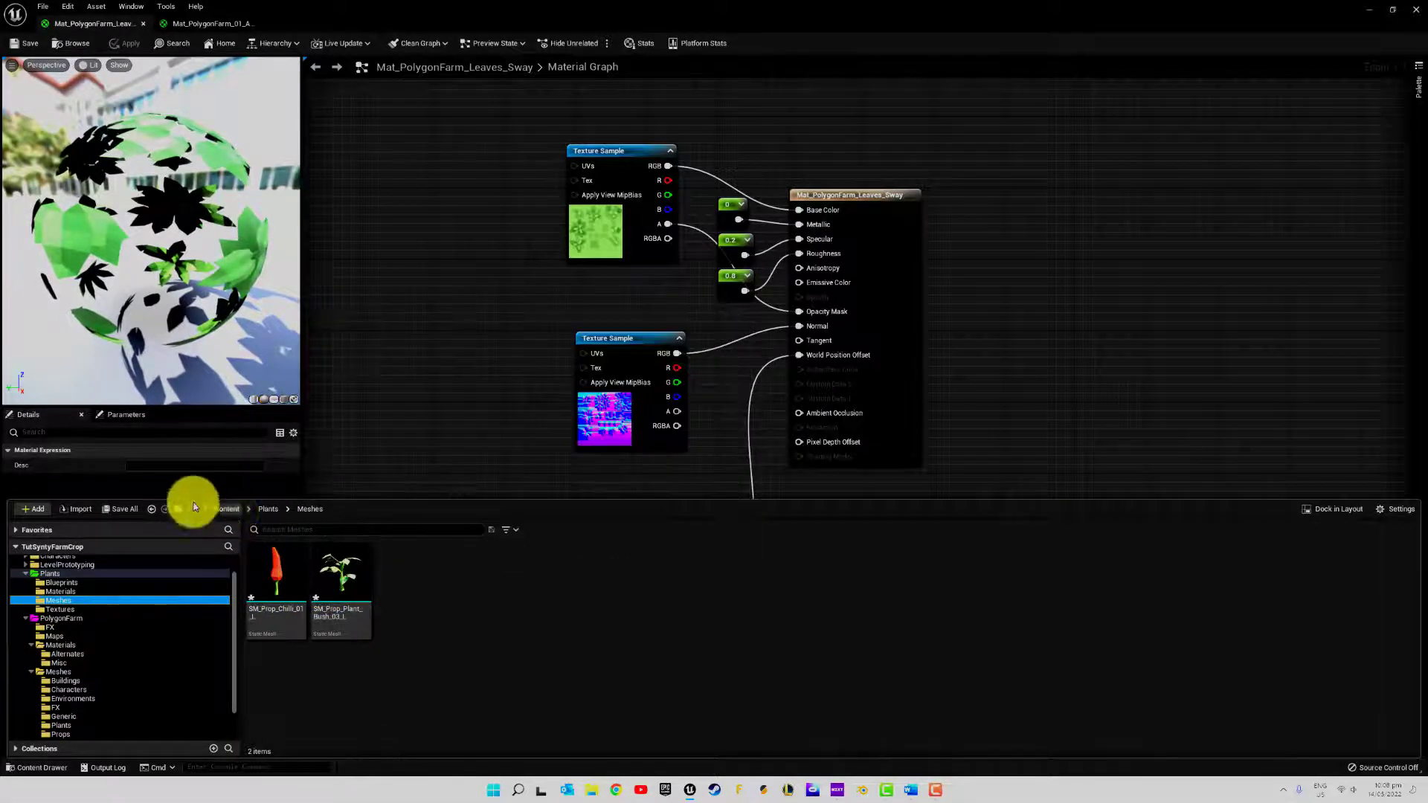
Open SM_Prop_Plant_Bush_03_L and assign Mat_PolygonFarm_01_A_Sway to Element 0 and Mat_PolygonFarm_Leaves_Sway to Element 1
left_click(116, 510)
left_click(785, 516)
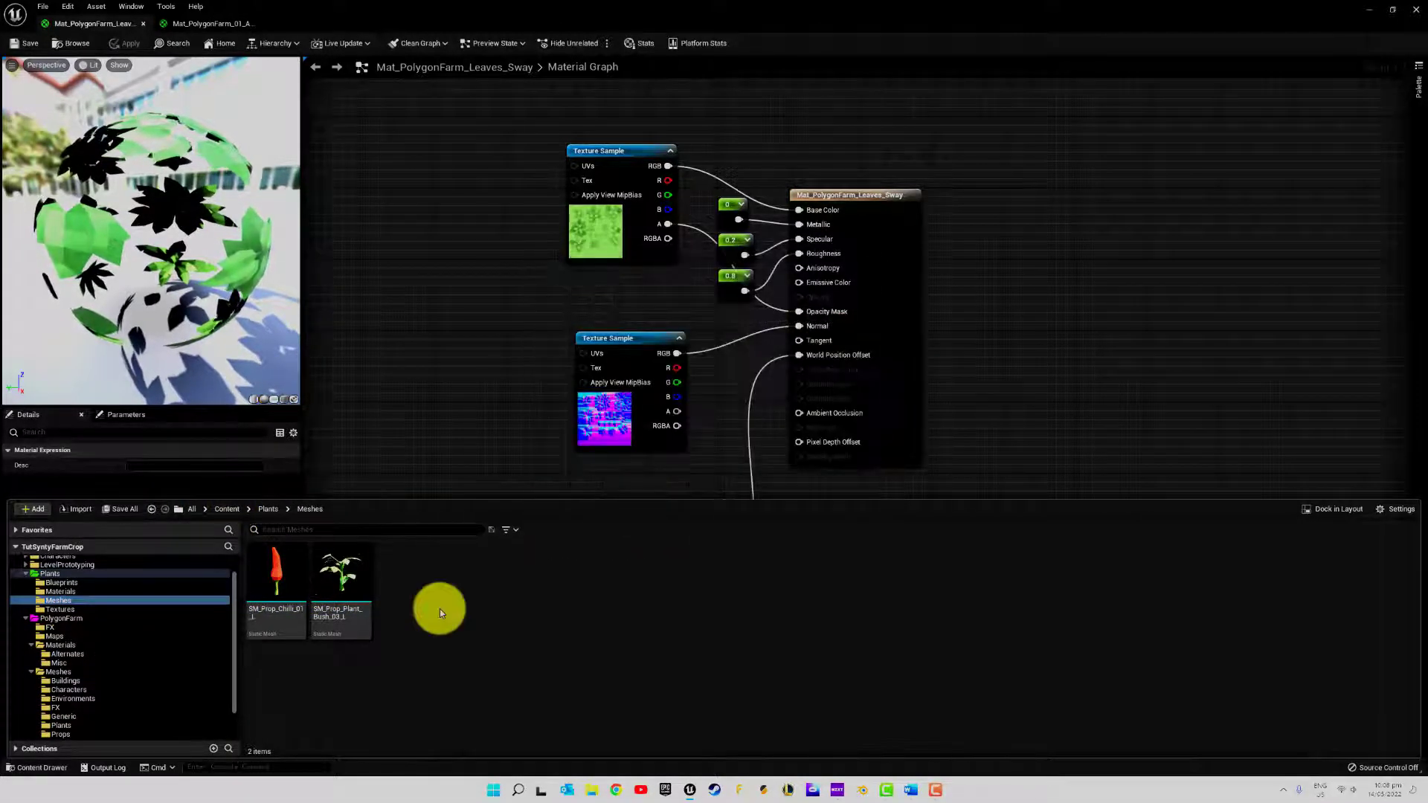
double_click(340, 582)
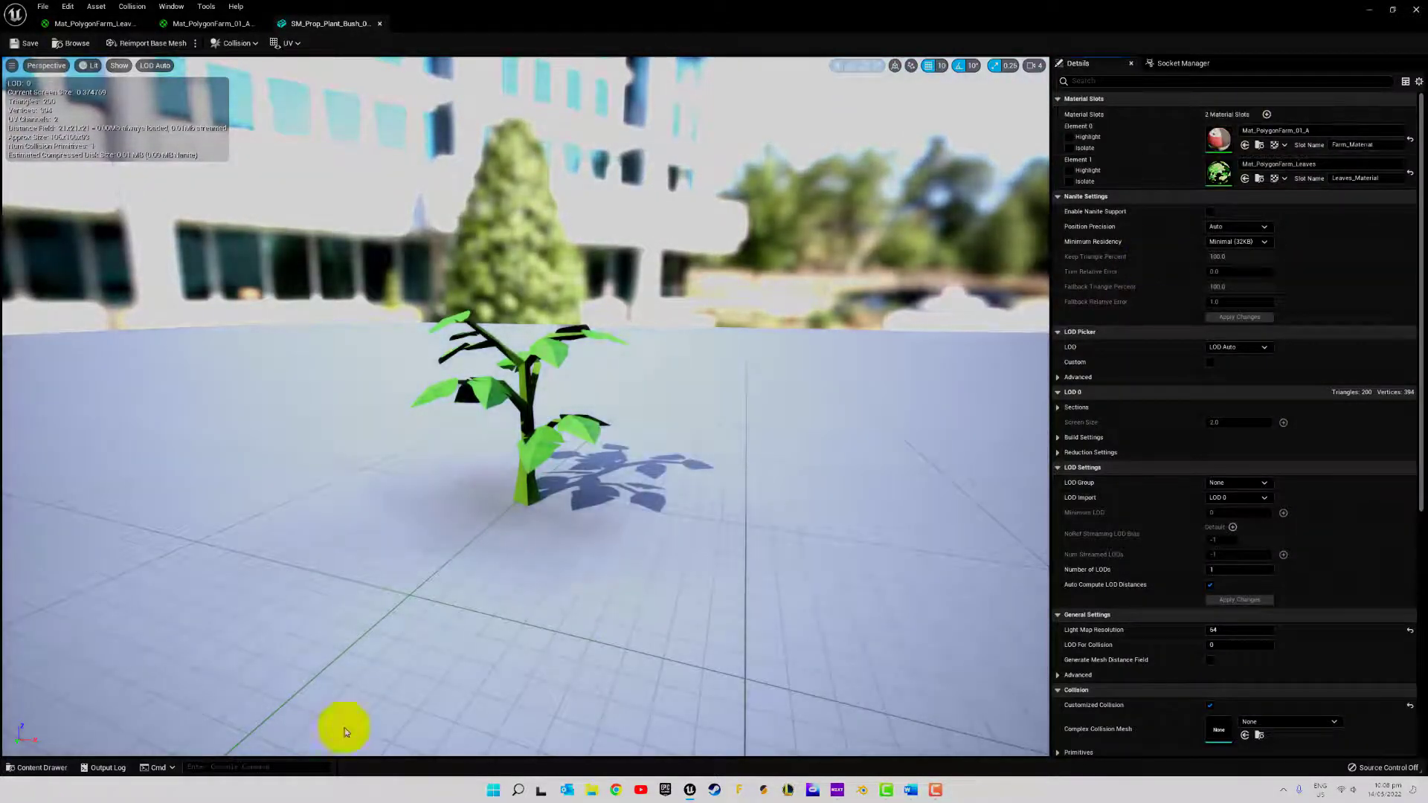
left_click(44, 767)
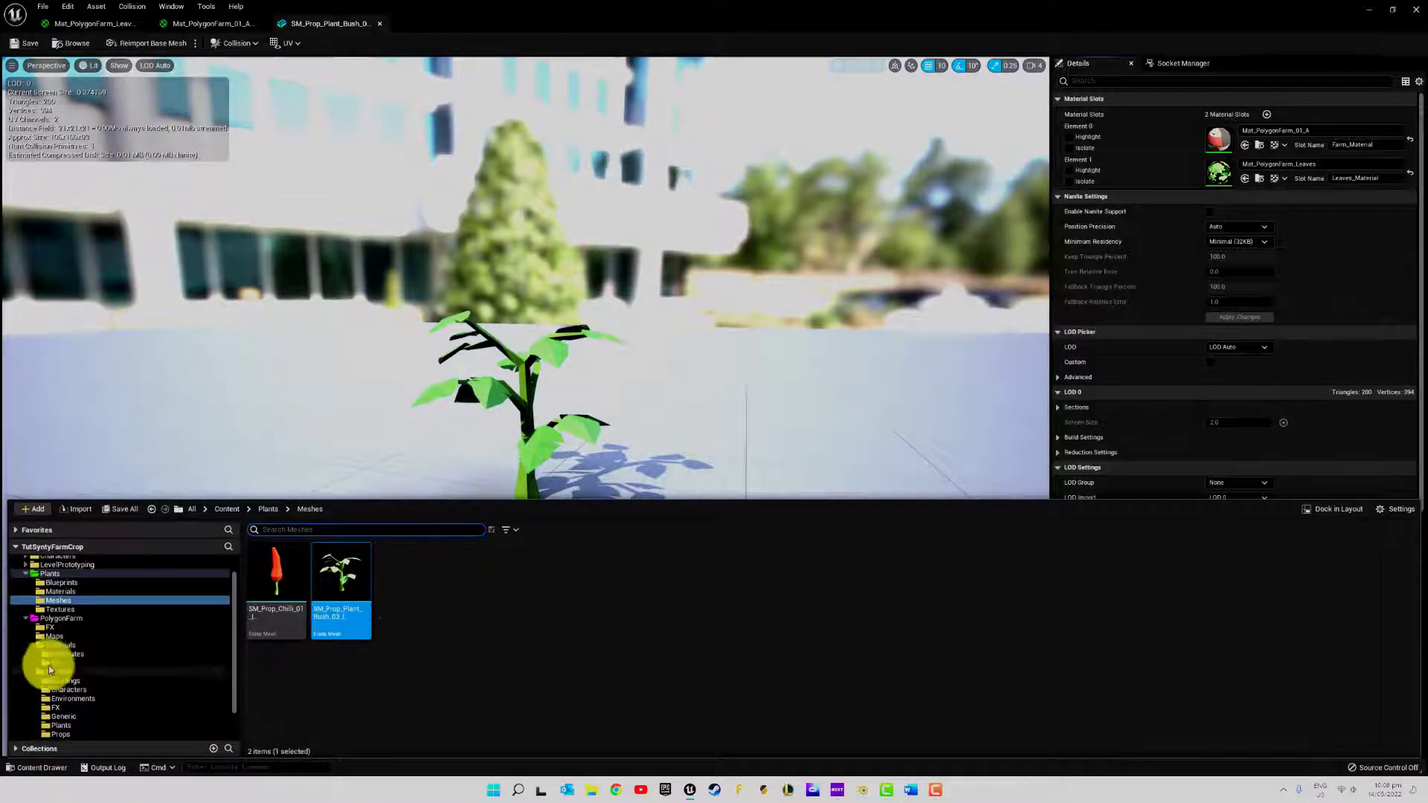
left_click(62, 591)
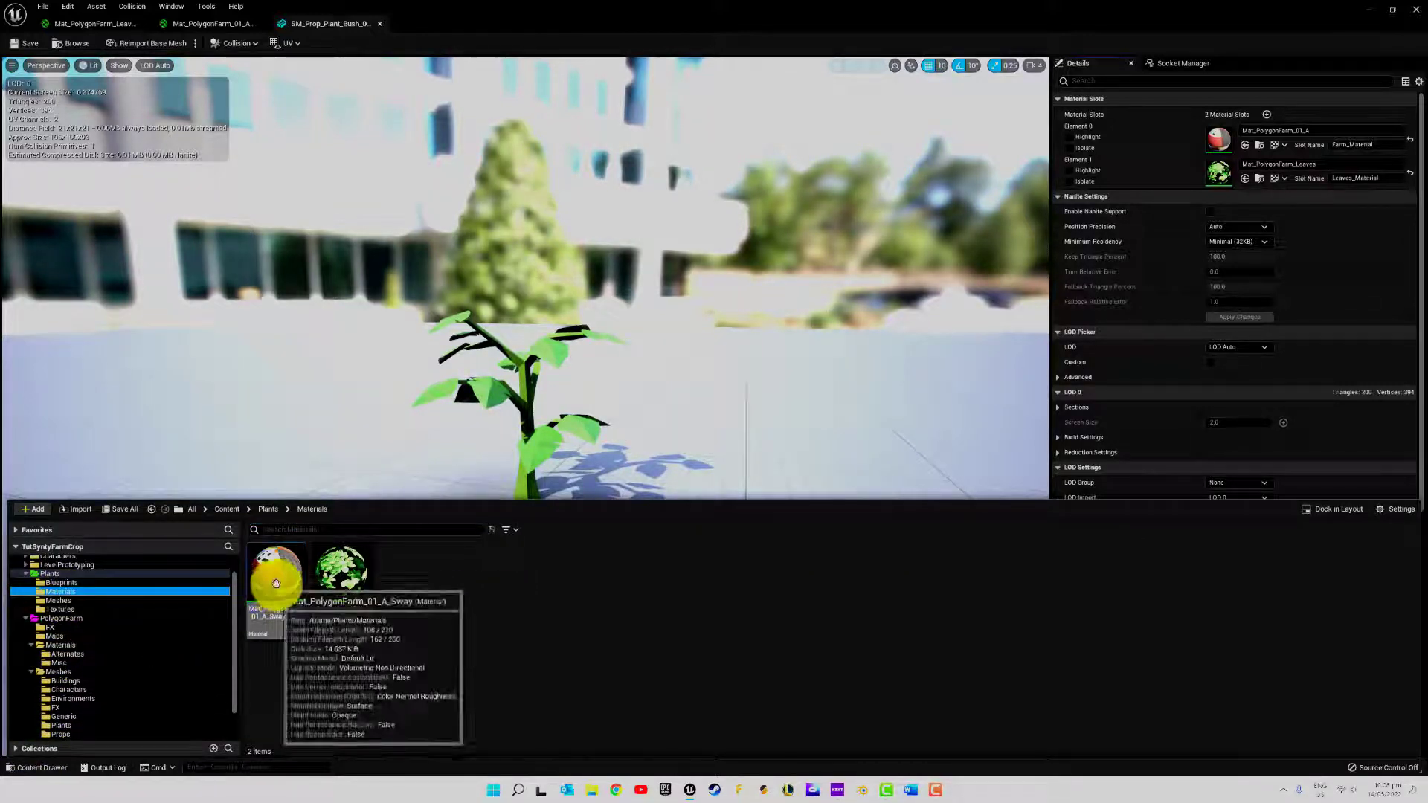
left_click_drag(279, 587, 1223, 138)
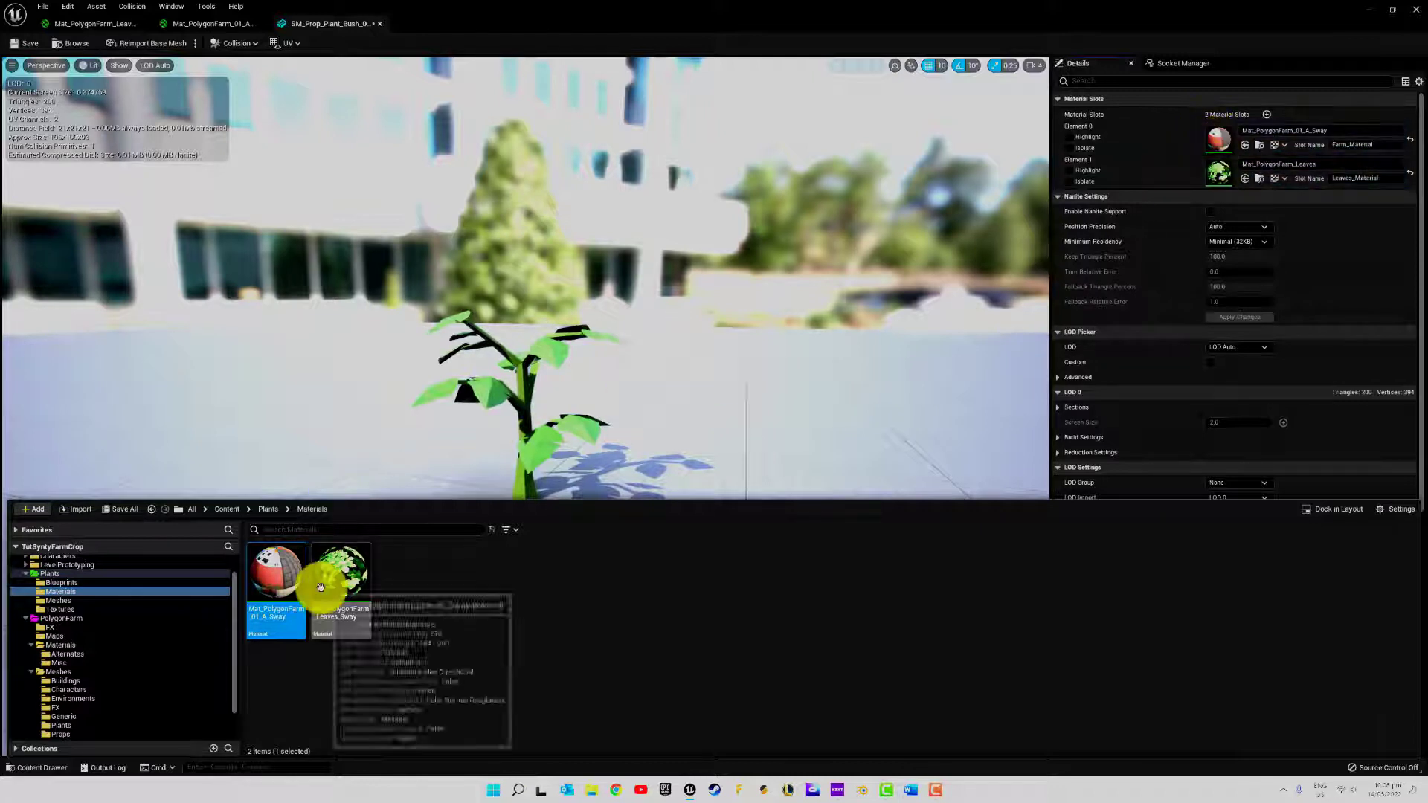
left_click_drag(320, 583, 1218, 173)
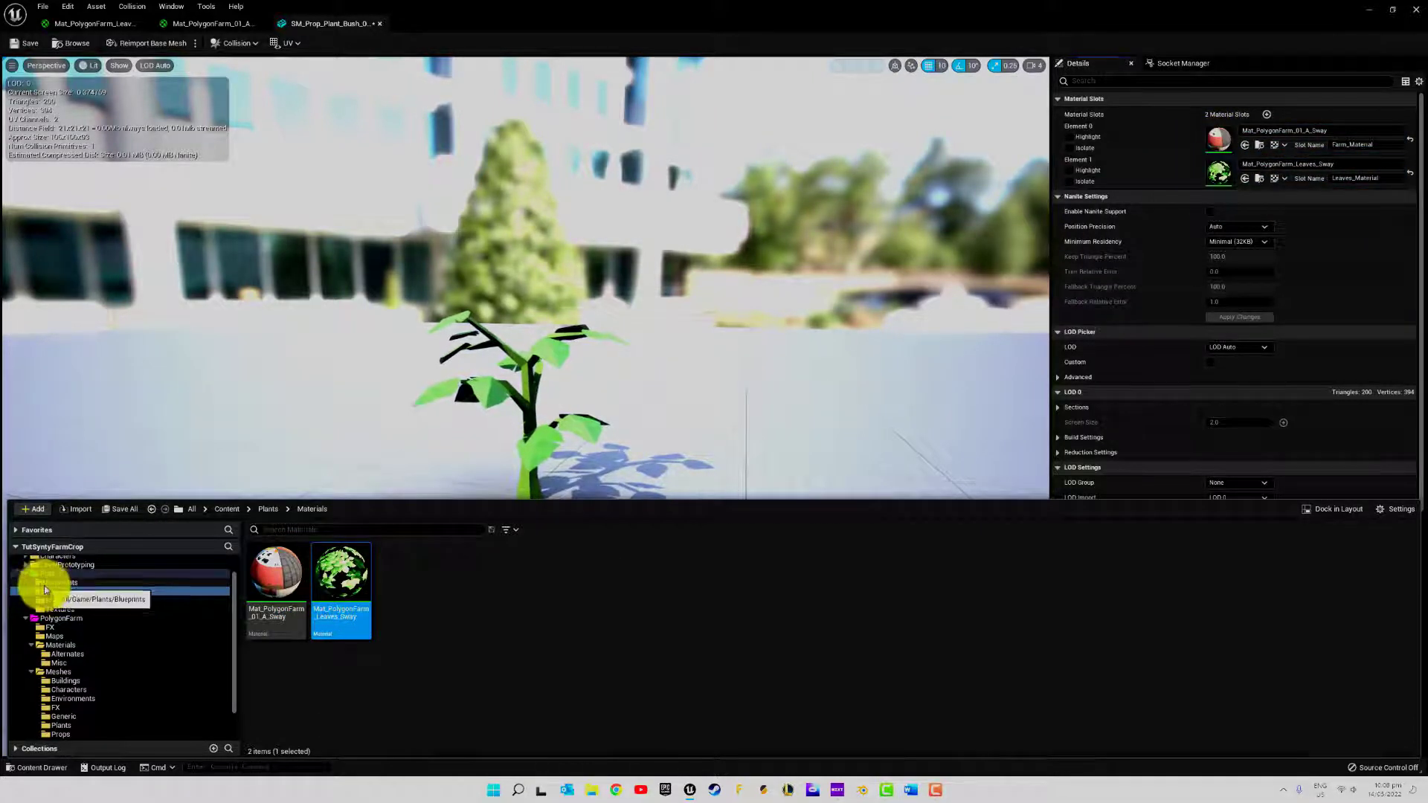
Create an Actor Blueprint class named BP_PlantGrowth in the Plants/Blueprints folder
left_click(39, 582)
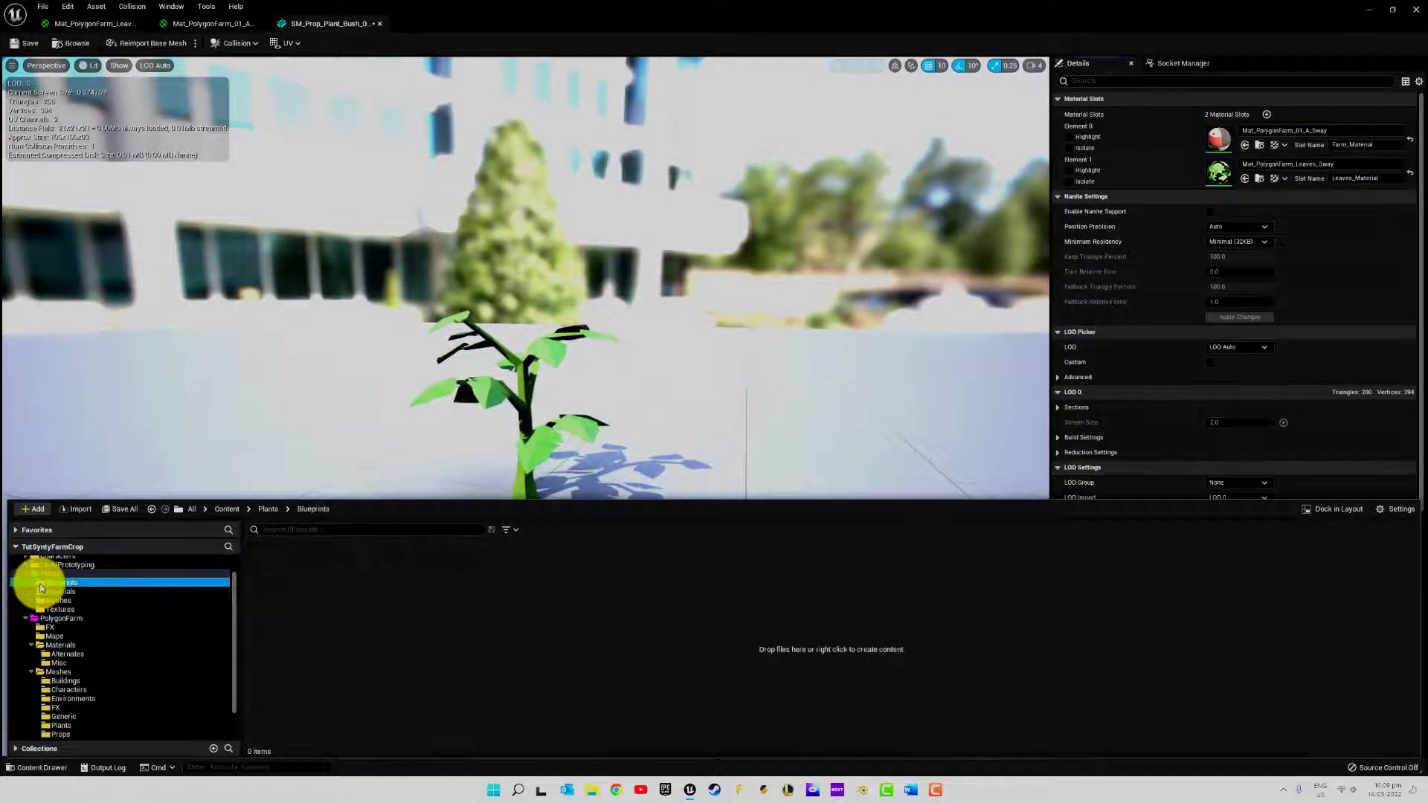
right_click(361, 593)
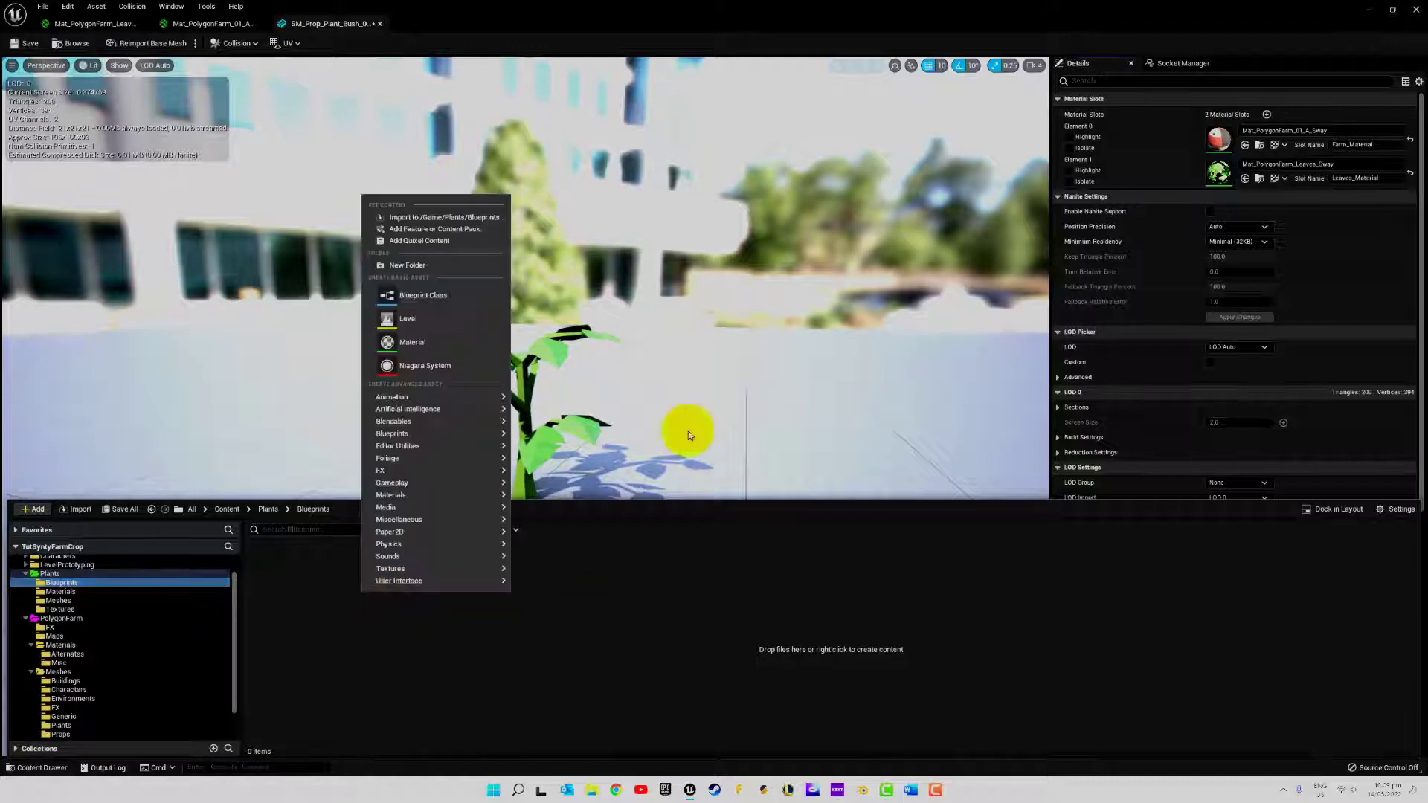
left_click(408, 301)
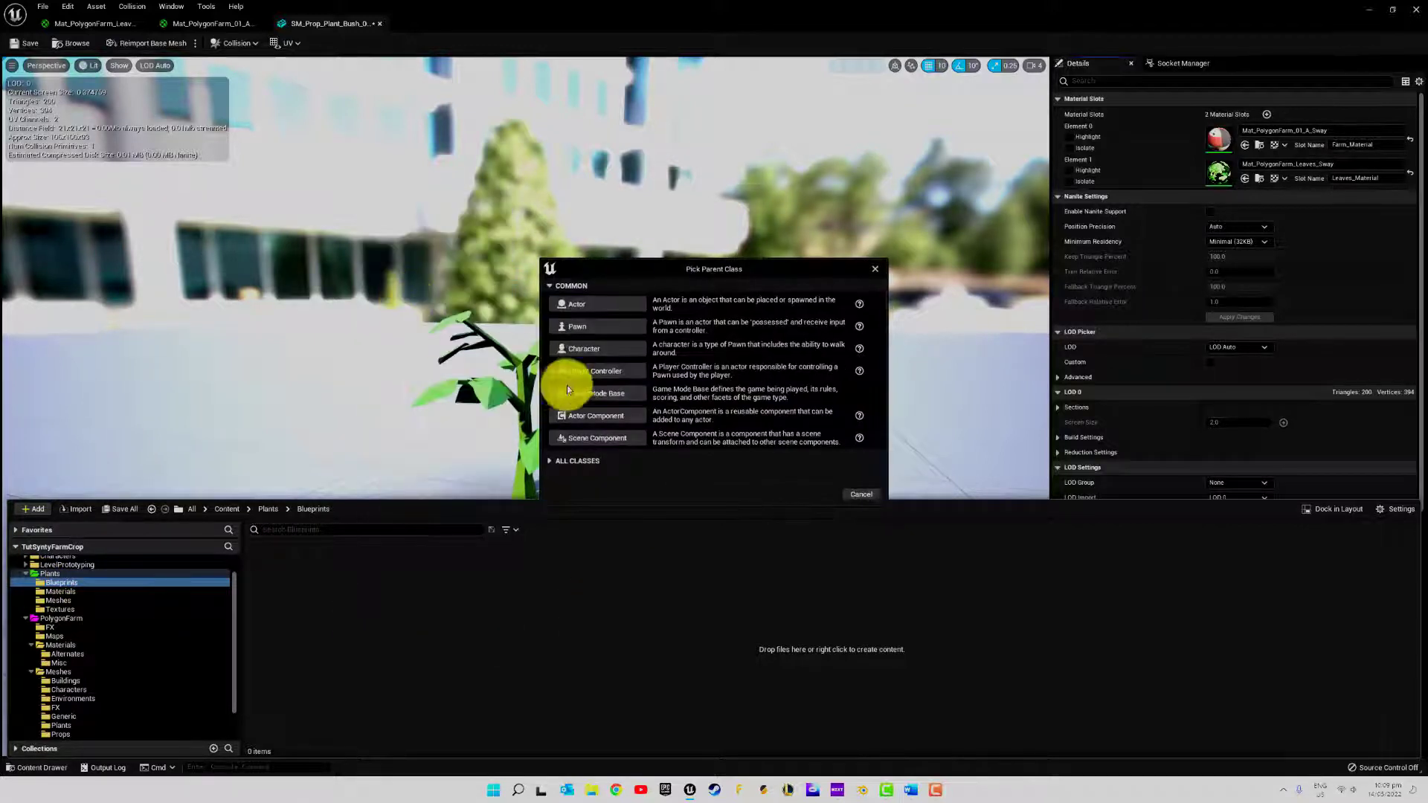
left_click(615, 304)
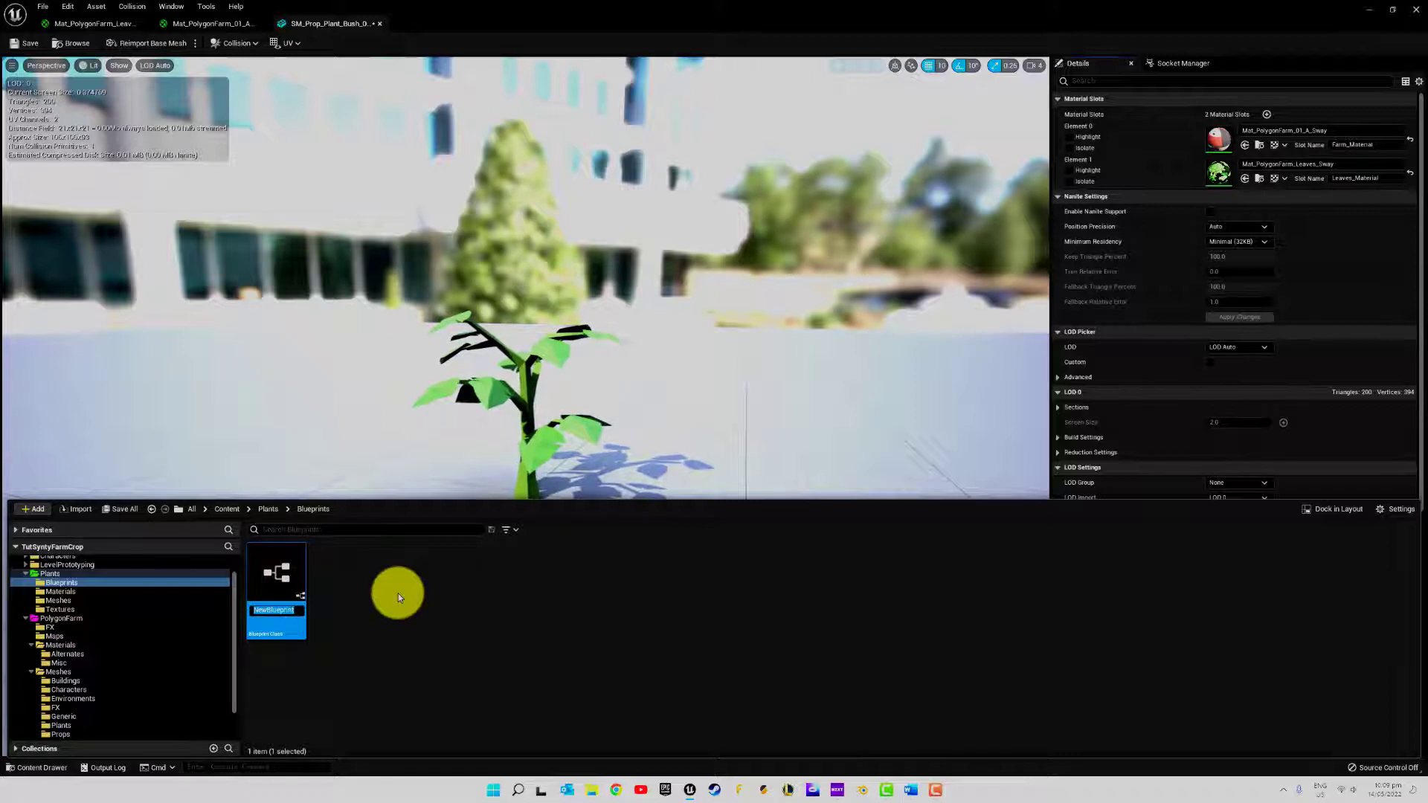
type("BP_")
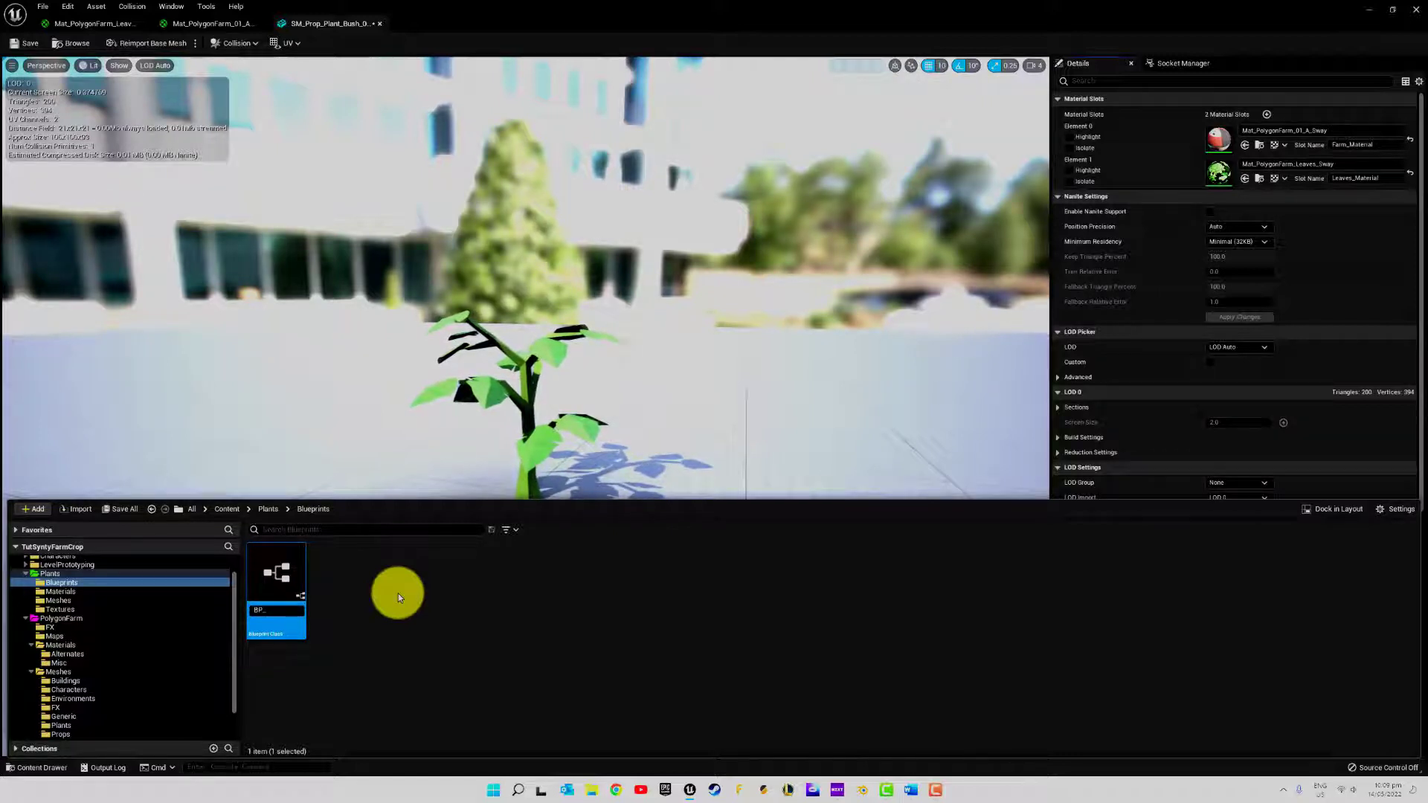
type("Plan")
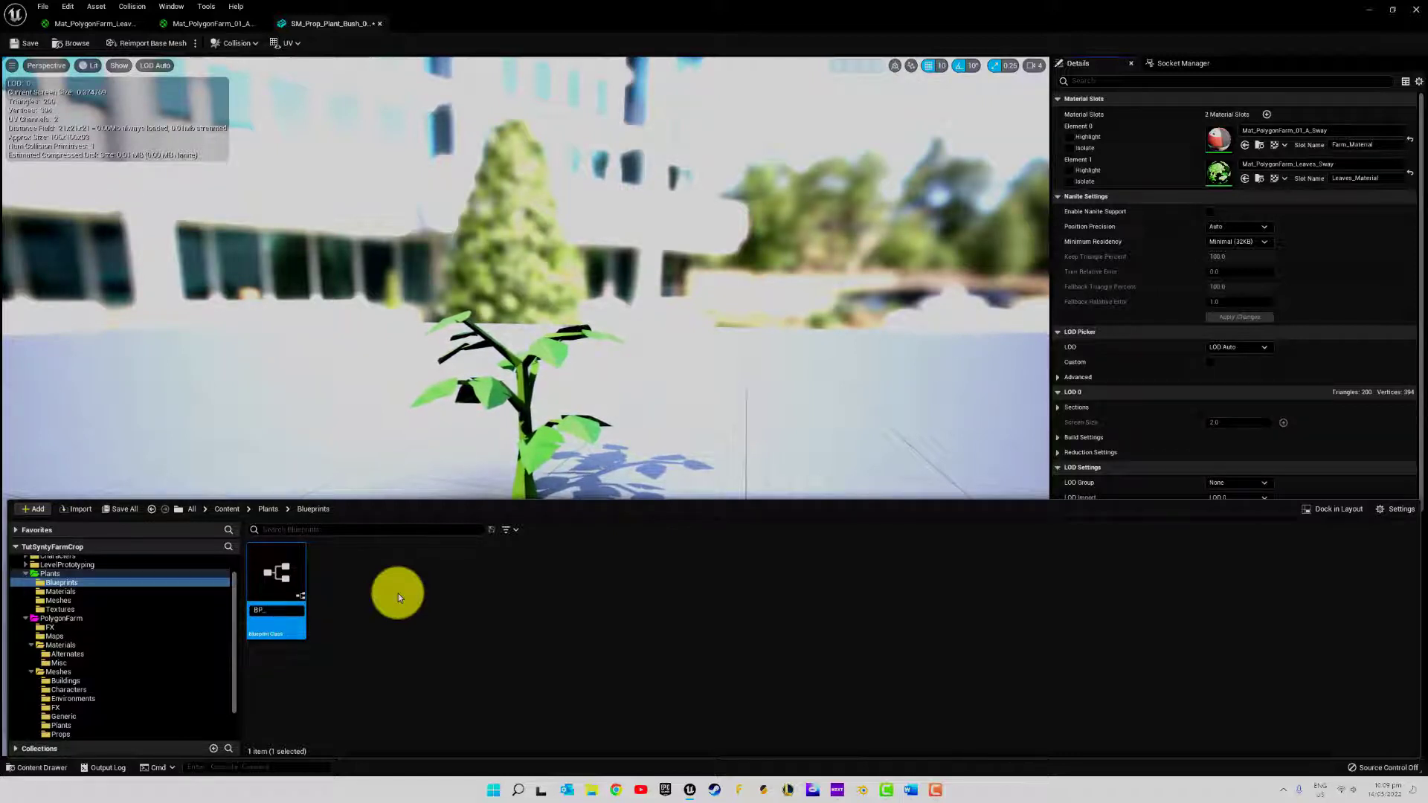
type("t")
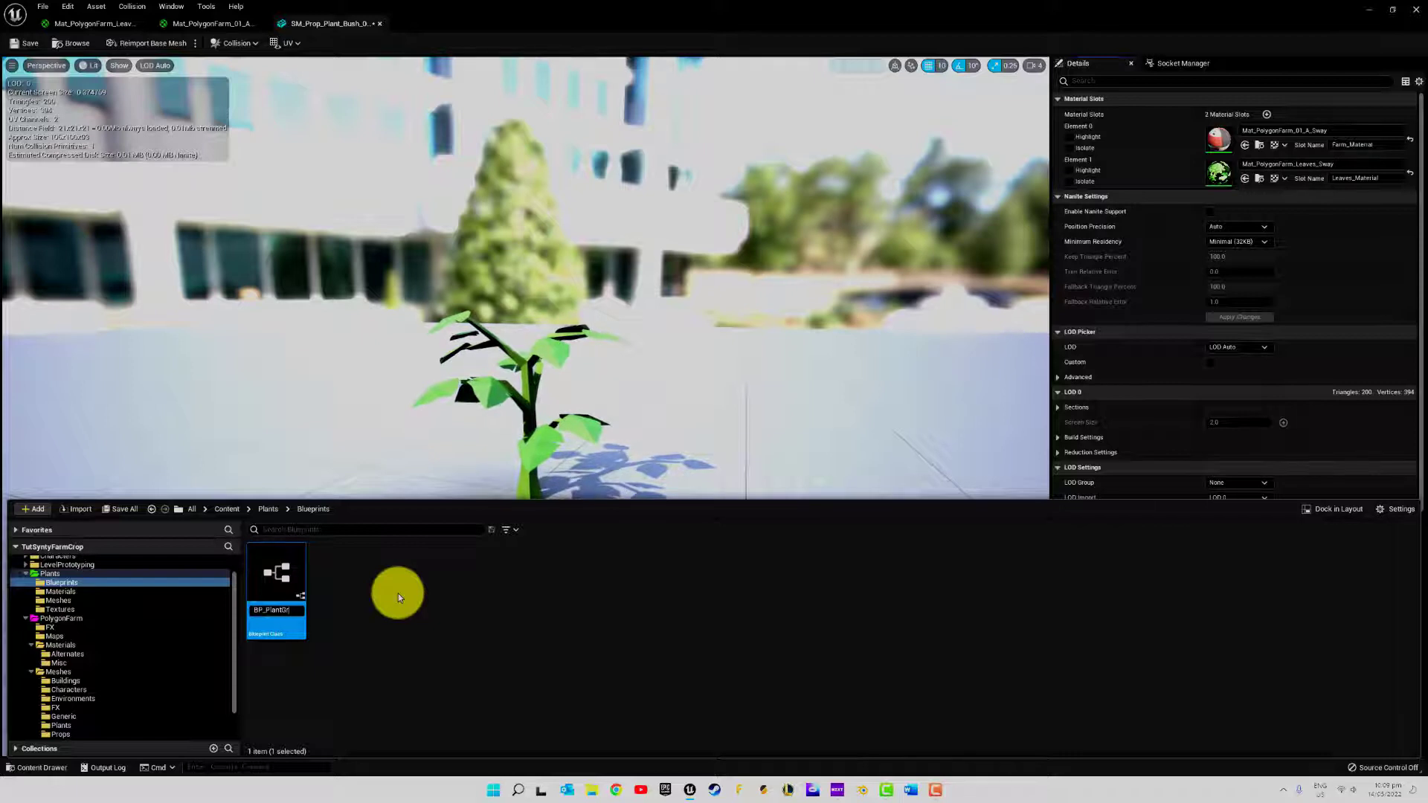
type("Gro")
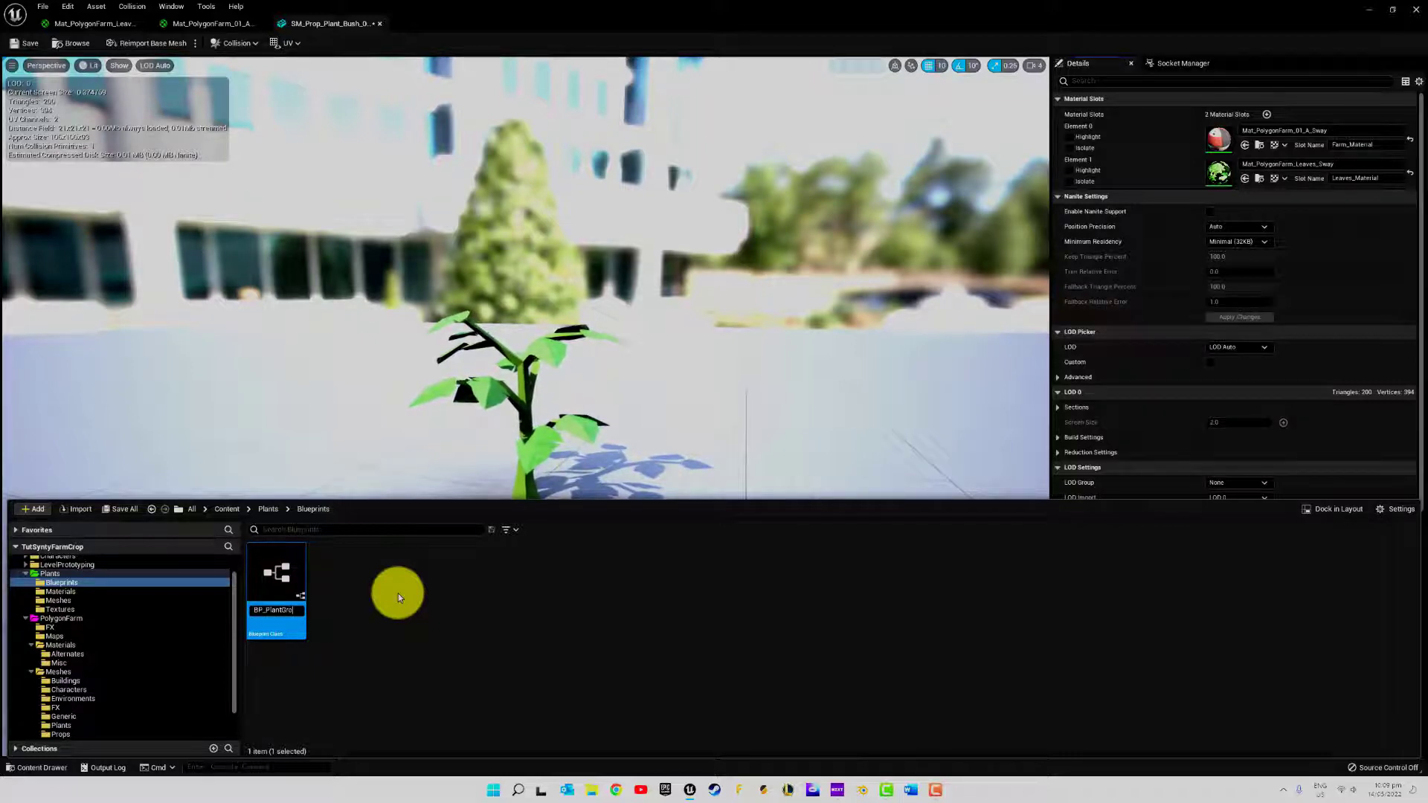
type("wth")
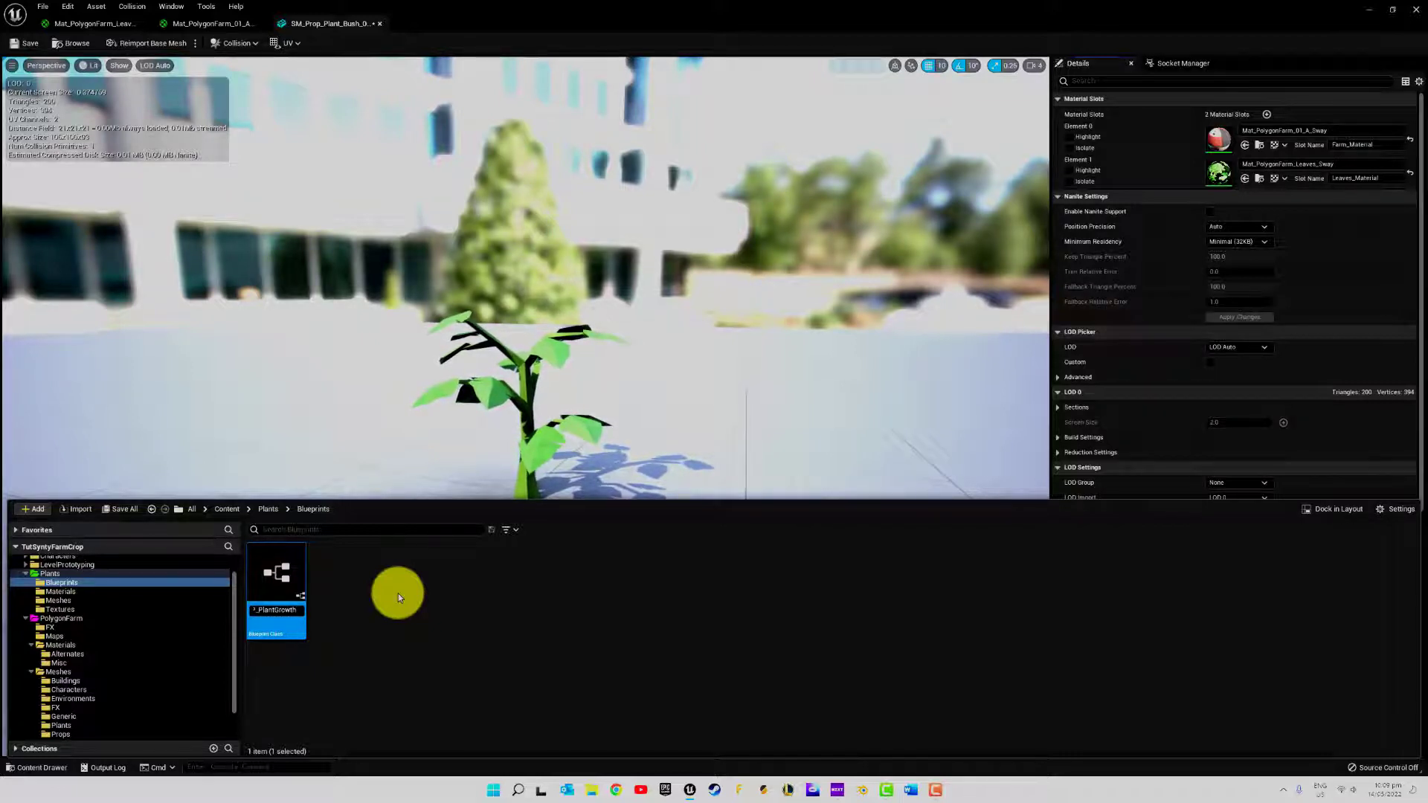
key("Return")
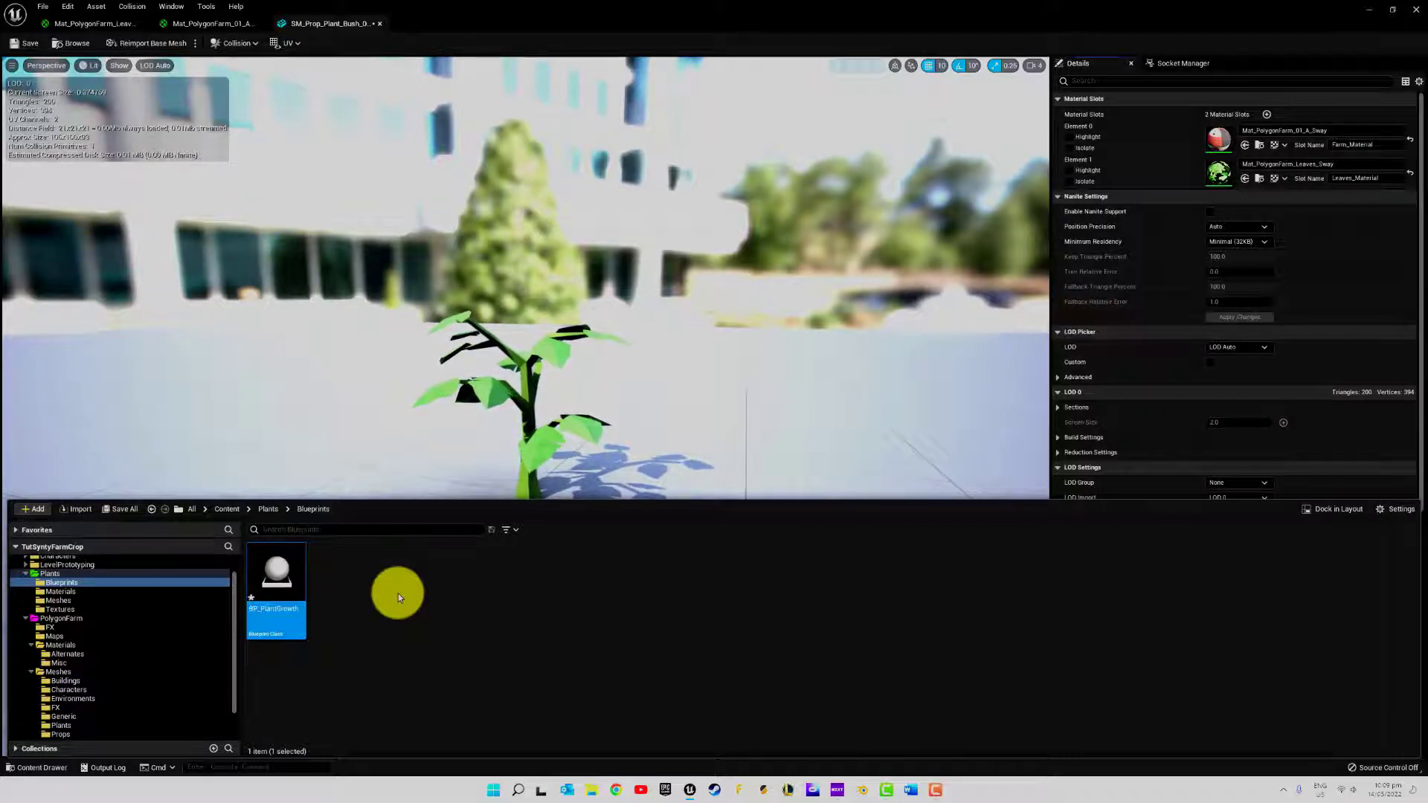
Open BP_PlantGrowth and add a Static Mesh component named Produce
double_click(275, 581)
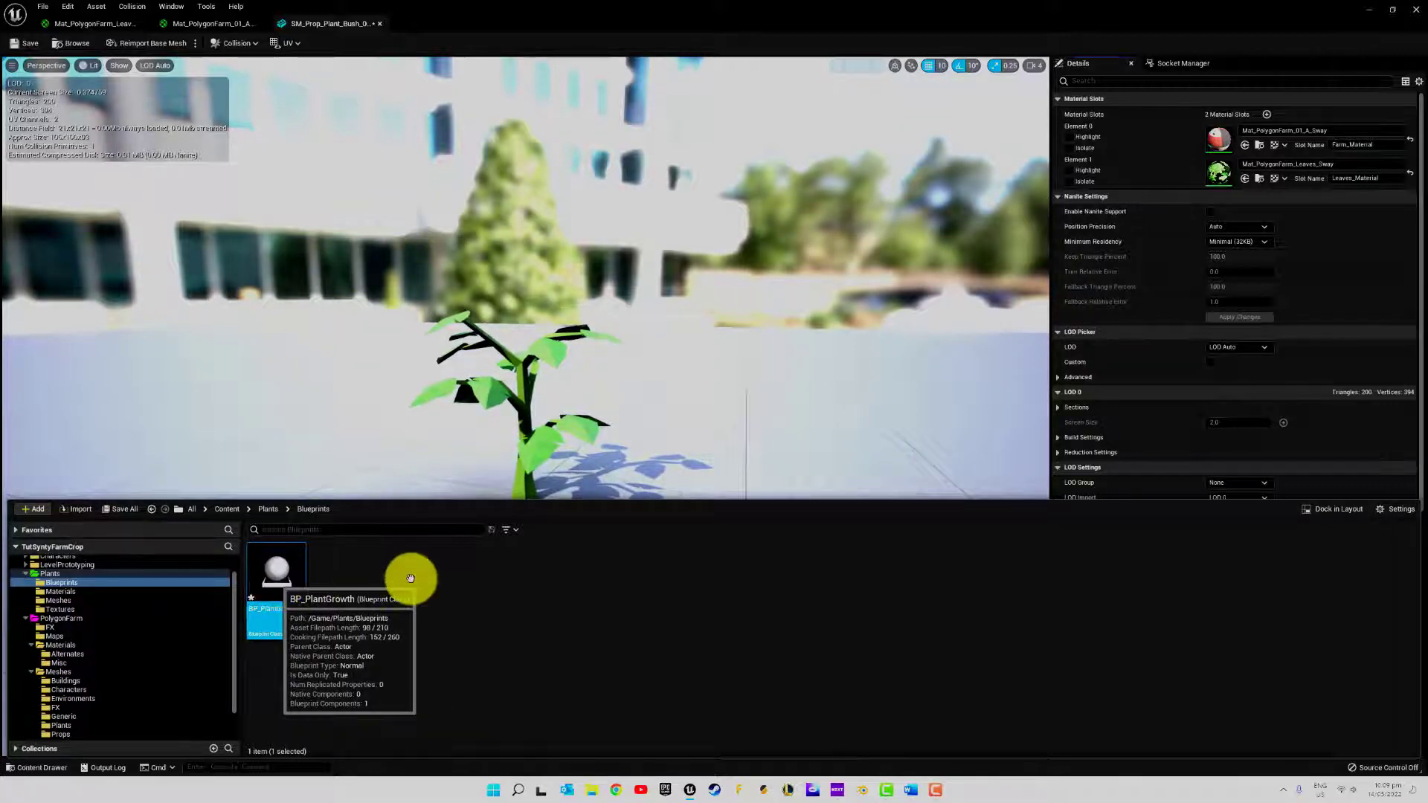
left_click(29, 79)
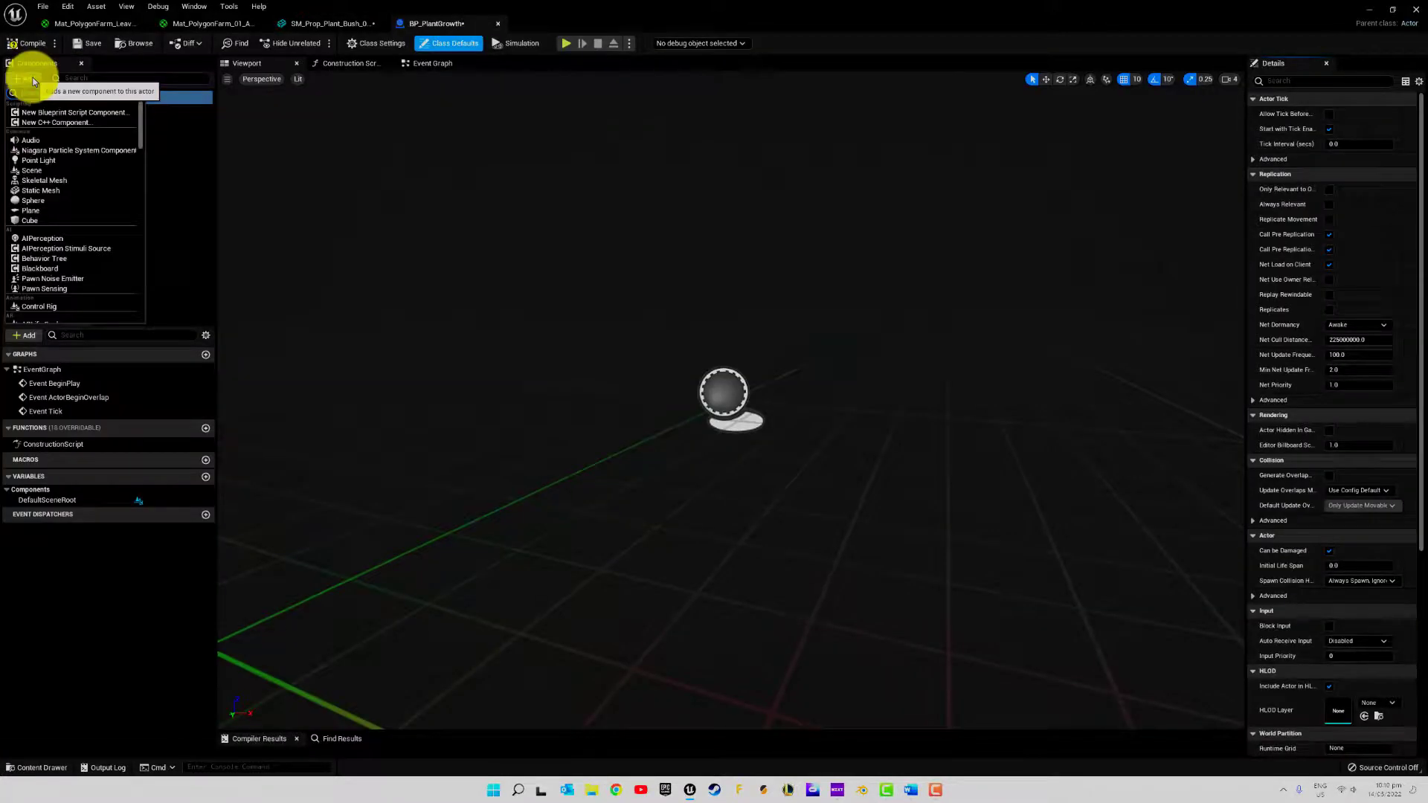
left_click(42, 190)
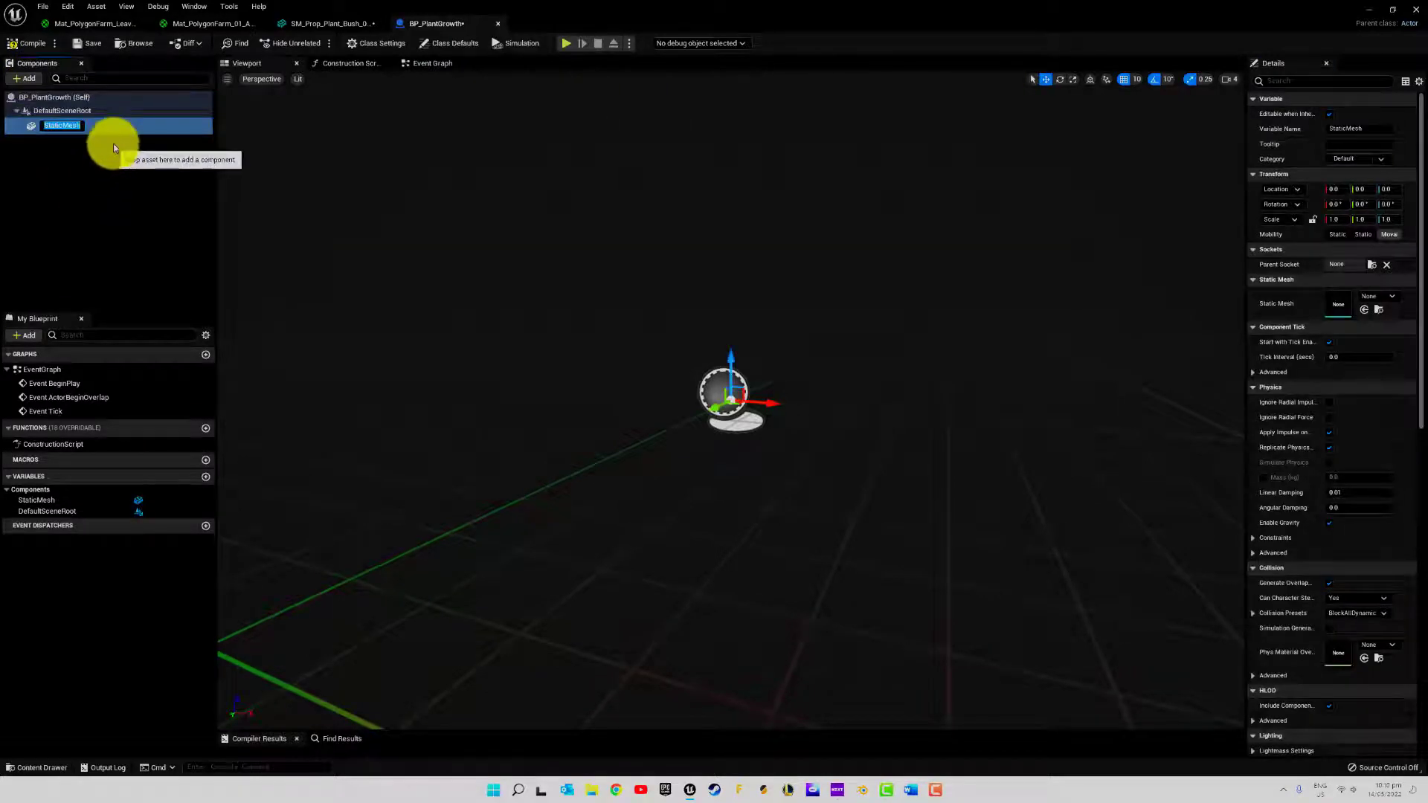
type("P")
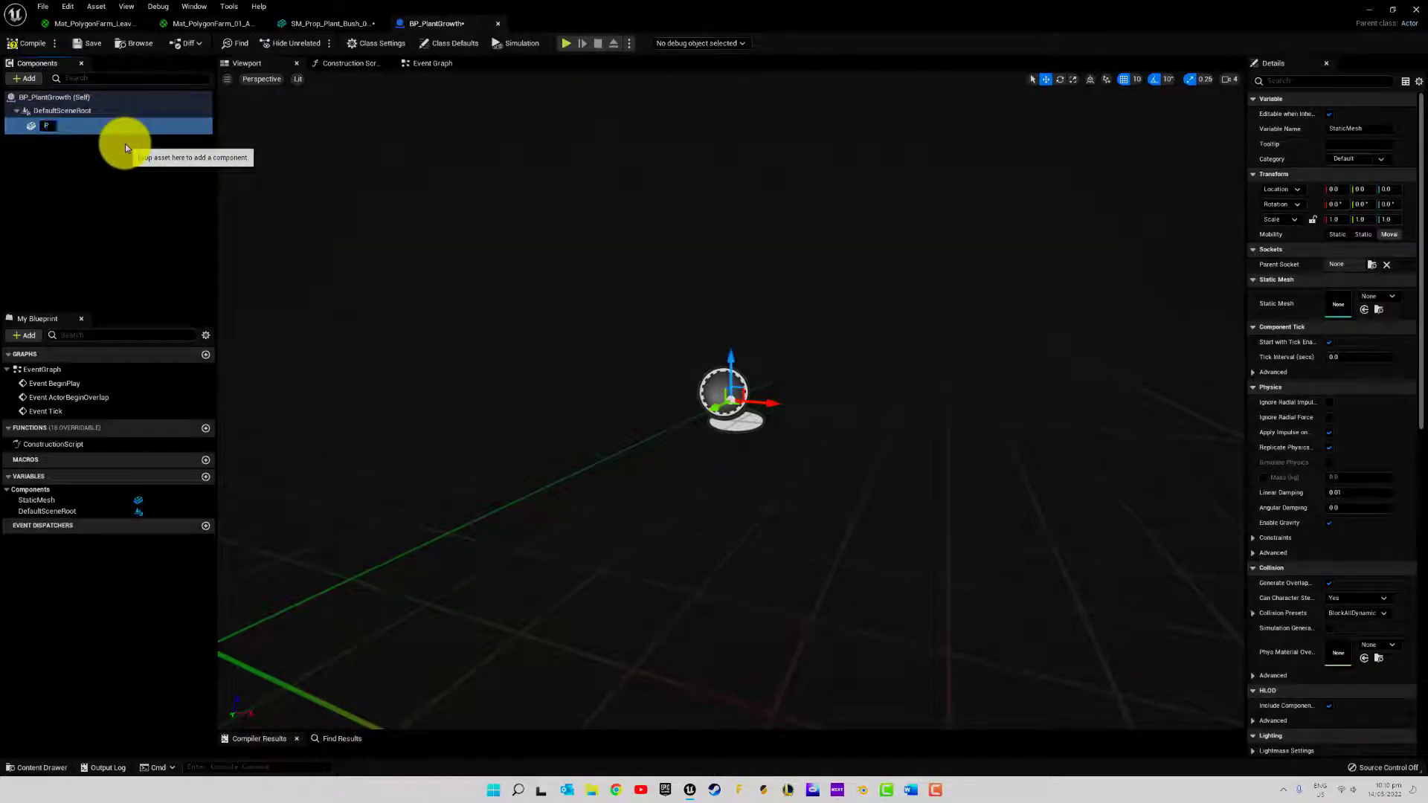
type("roduce")
key("Return")
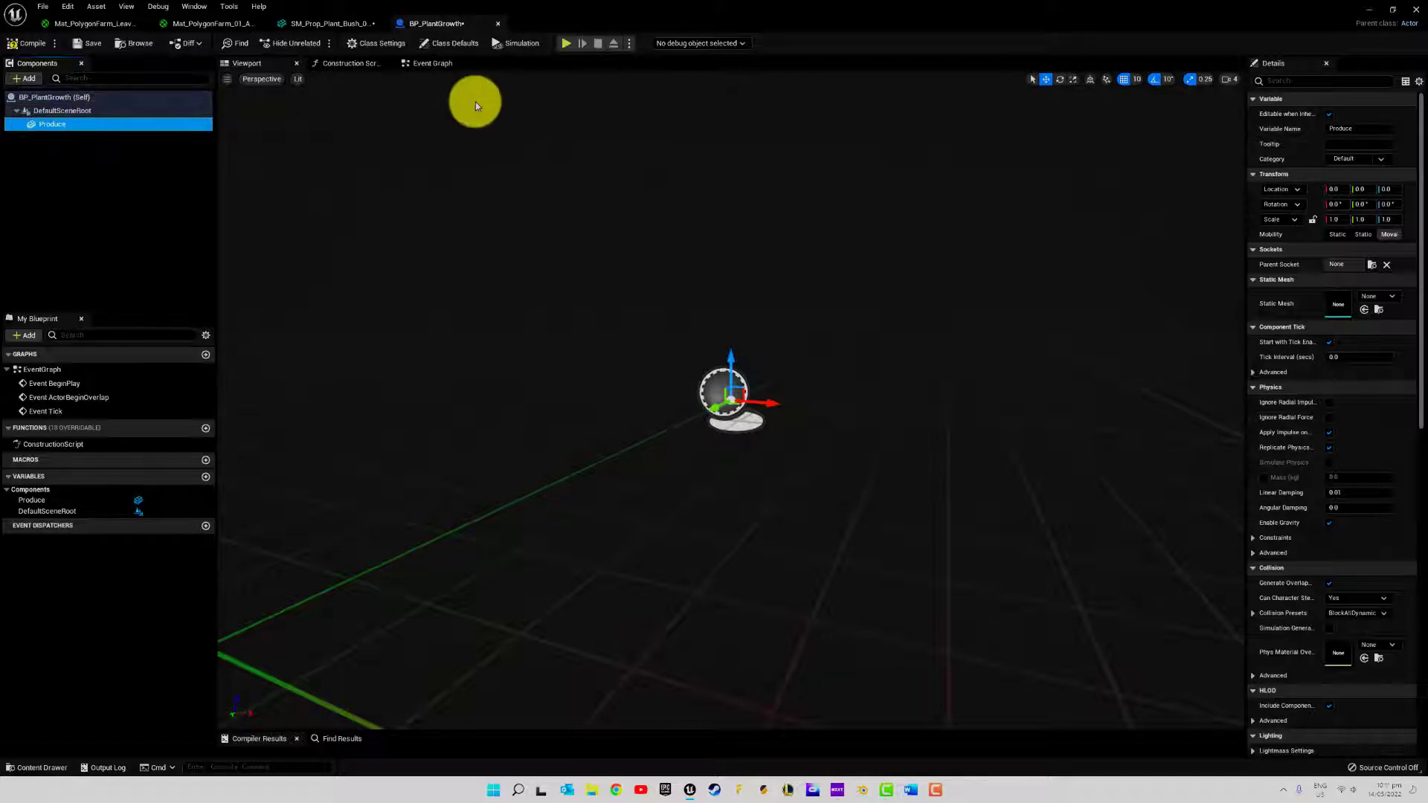
Filter the Produce component's details by "tag" and add one component tag, Produce
left_click(1324, 80)
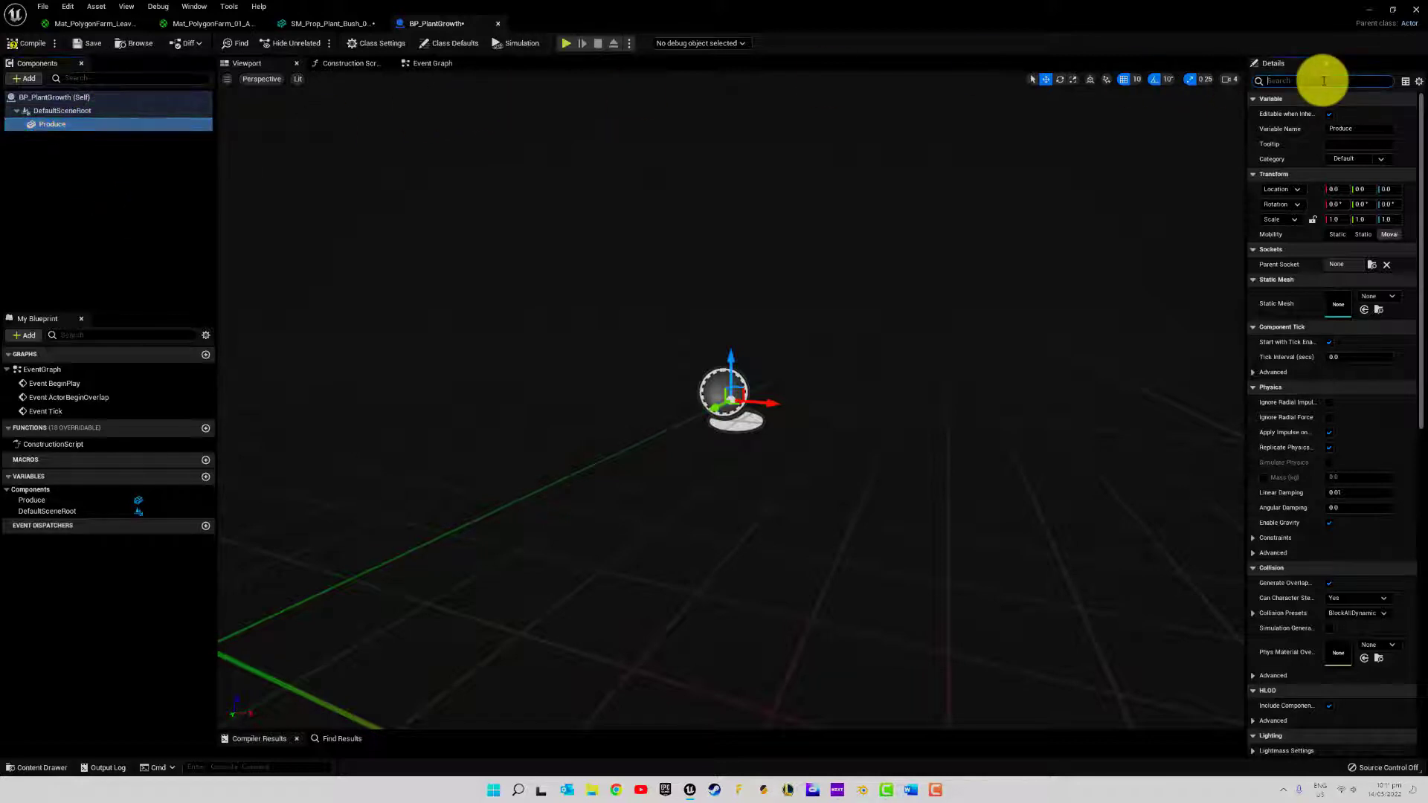
type("tag")
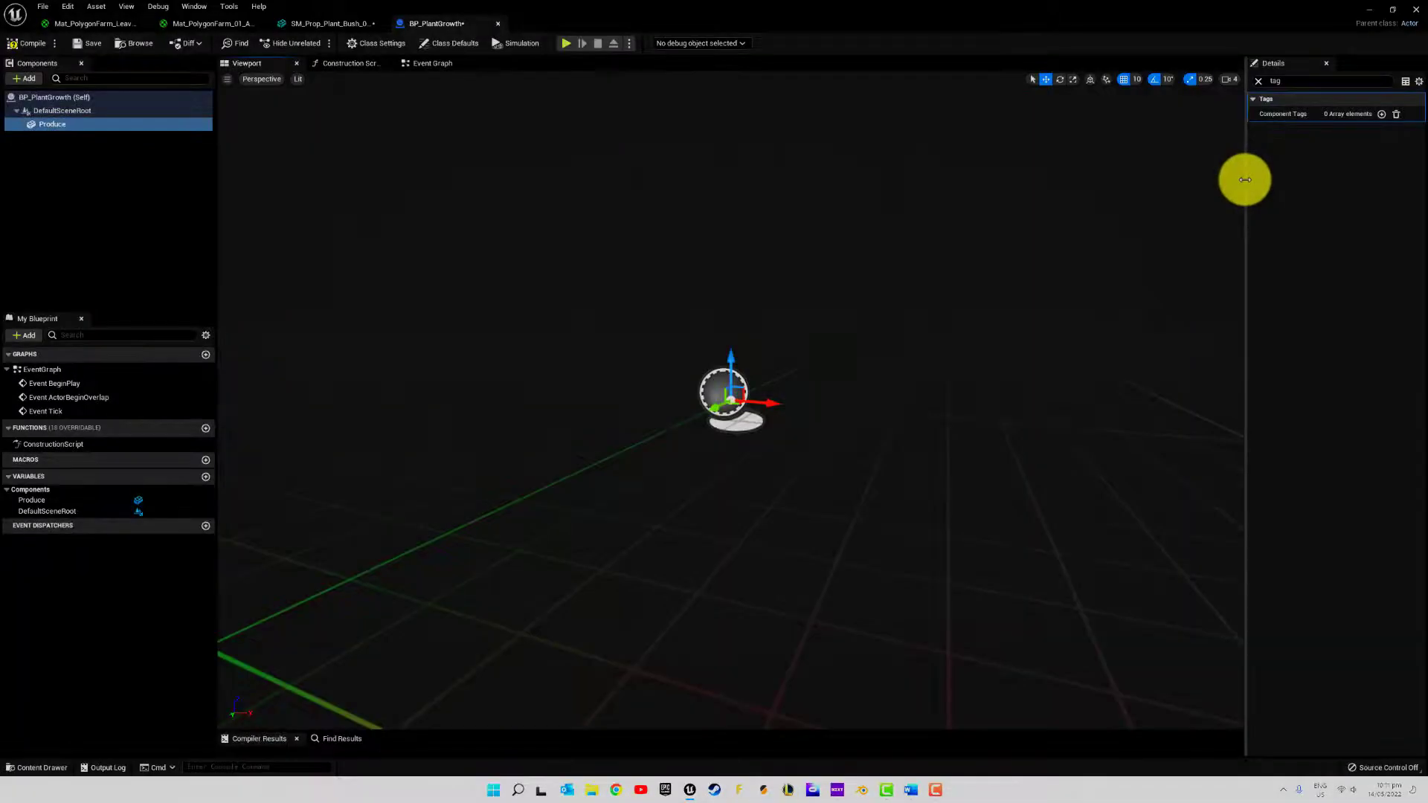
left_click_drag(1247, 181, 1004, 194)
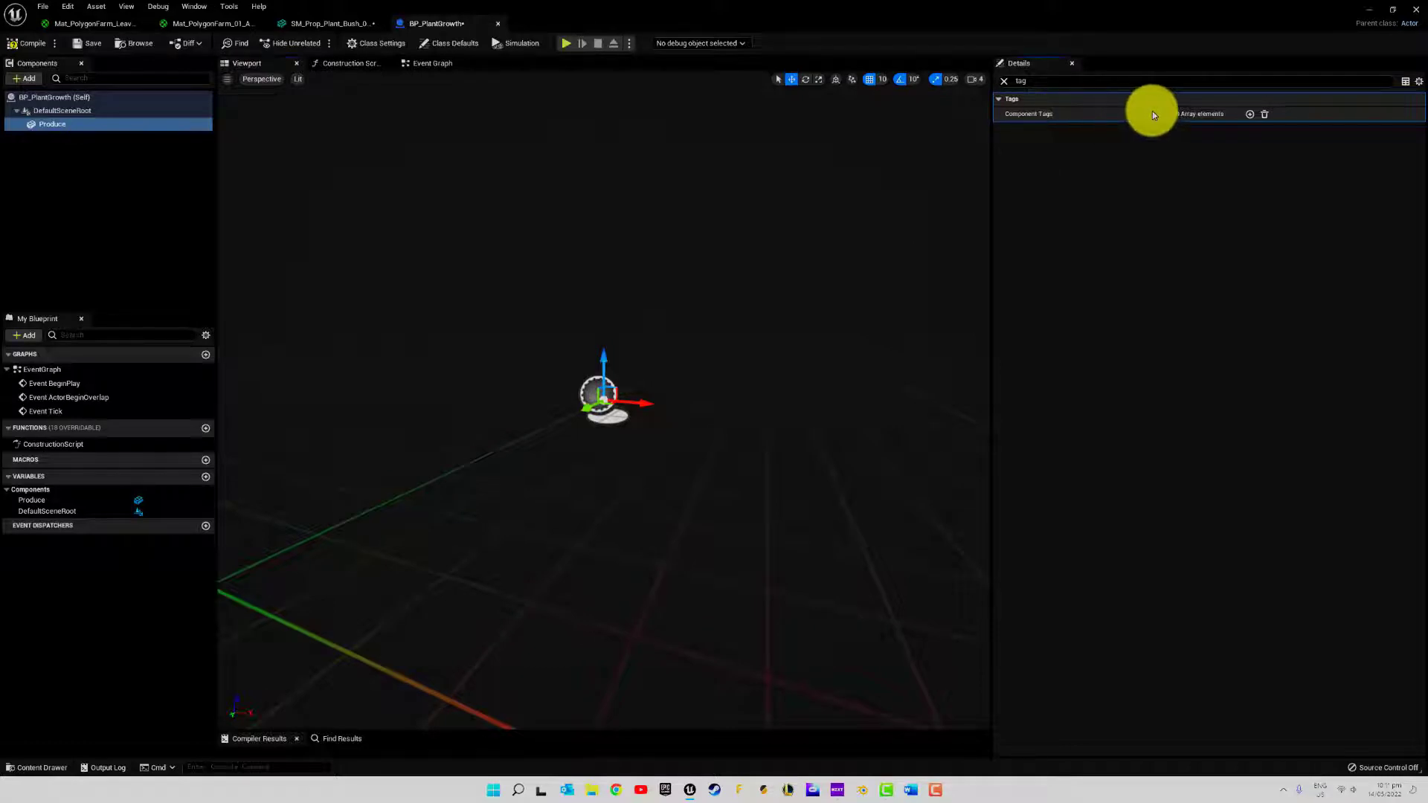
left_click(1252, 116)
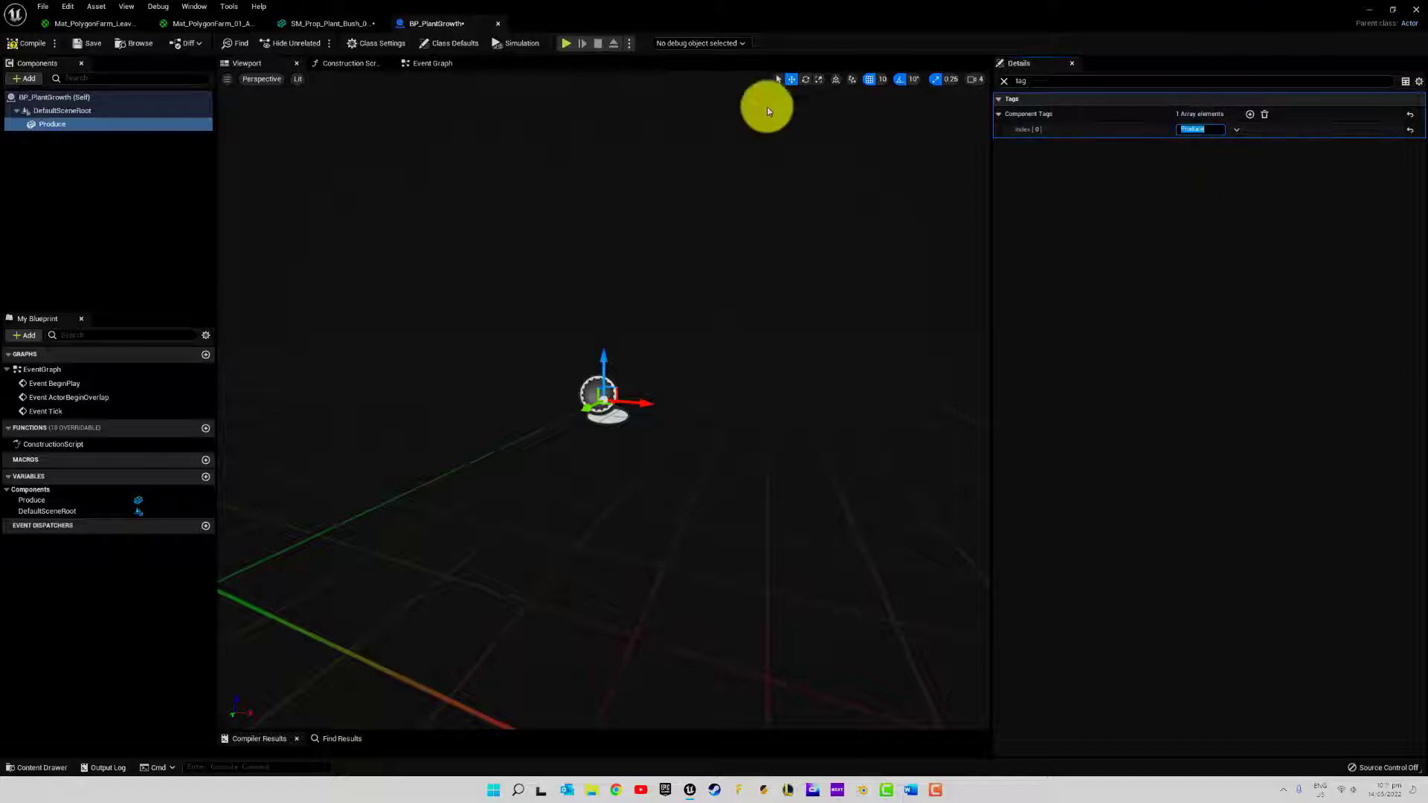
left_click(142, 178)
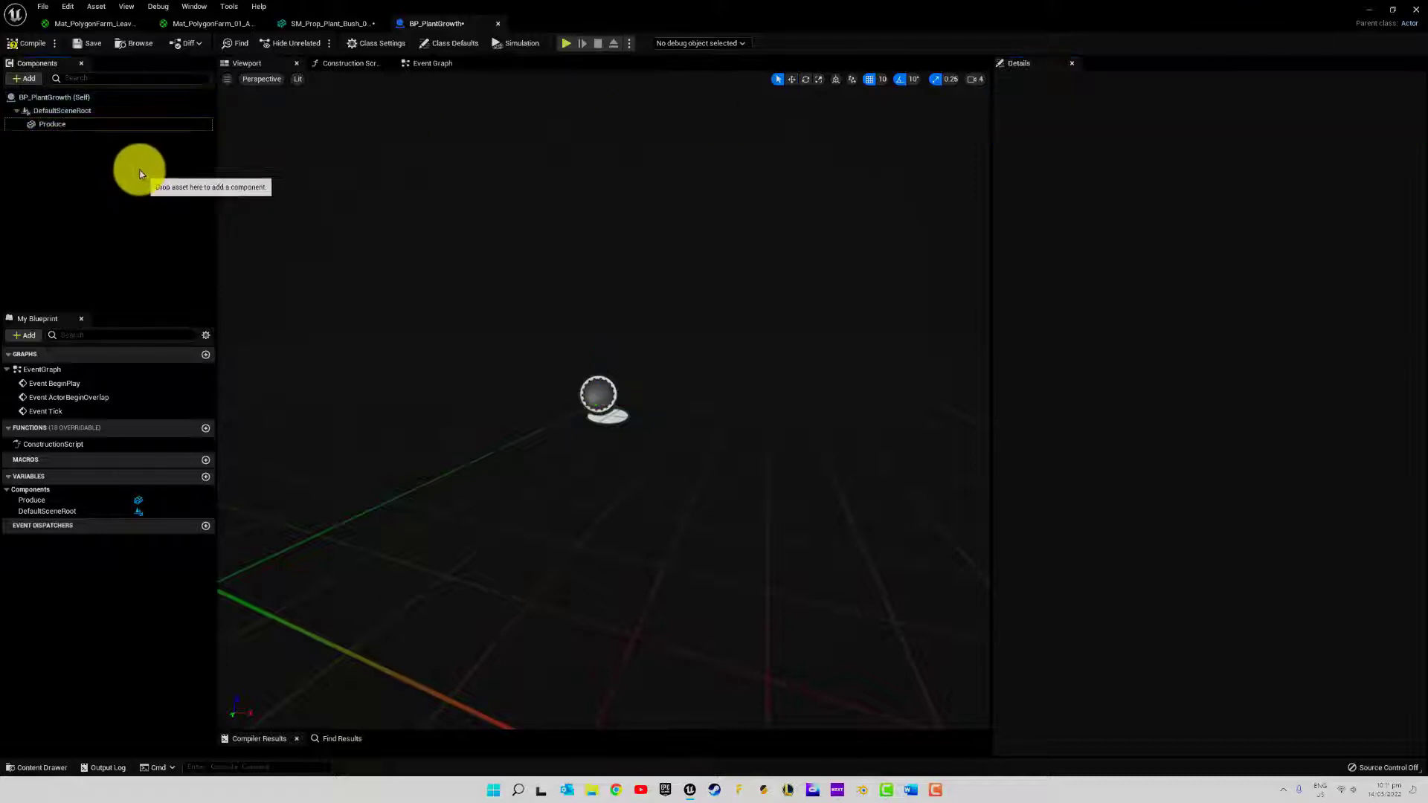
Duplicate the tagged Produce component three times to get Produce1, Produce2 and Produce3
left_click(72, 125)
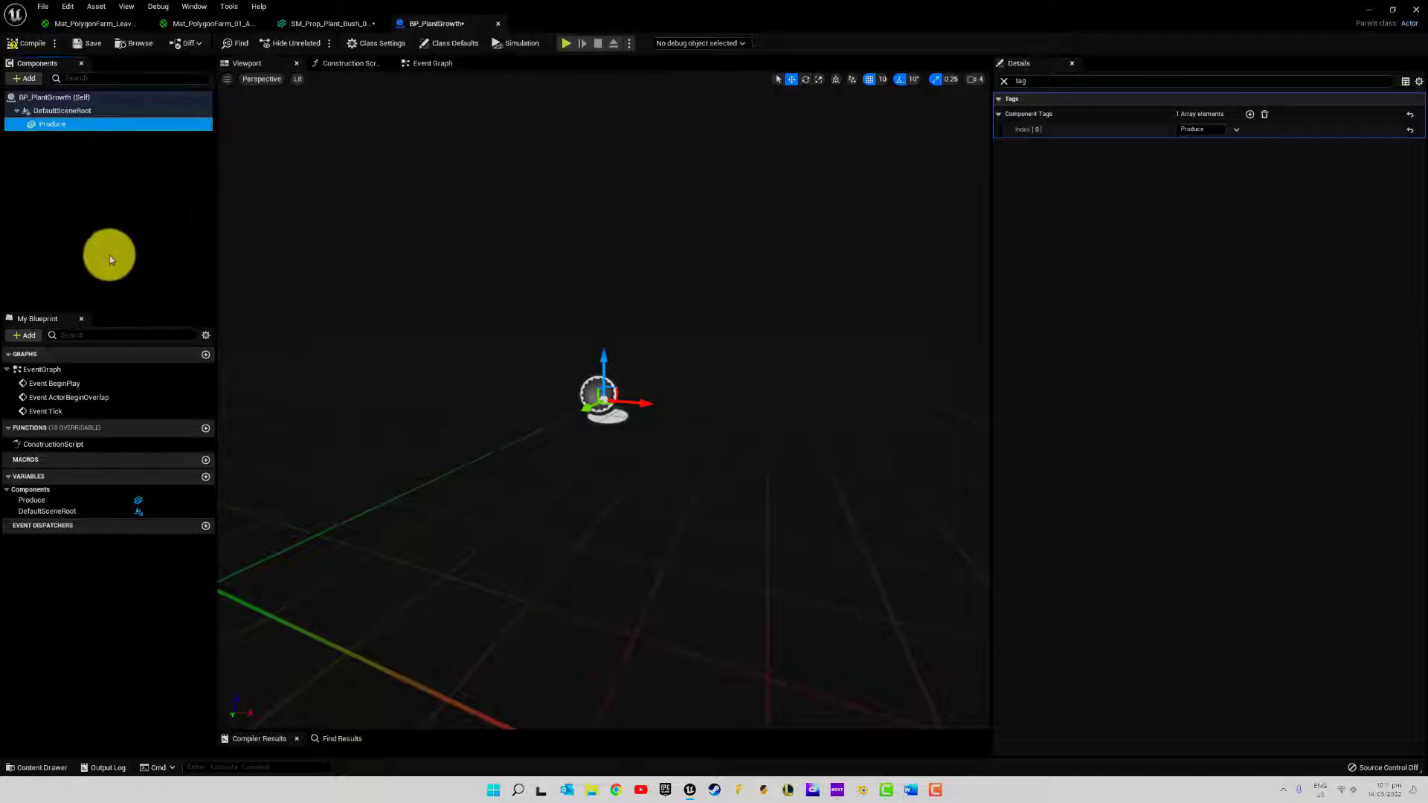
key("ctrl+d")
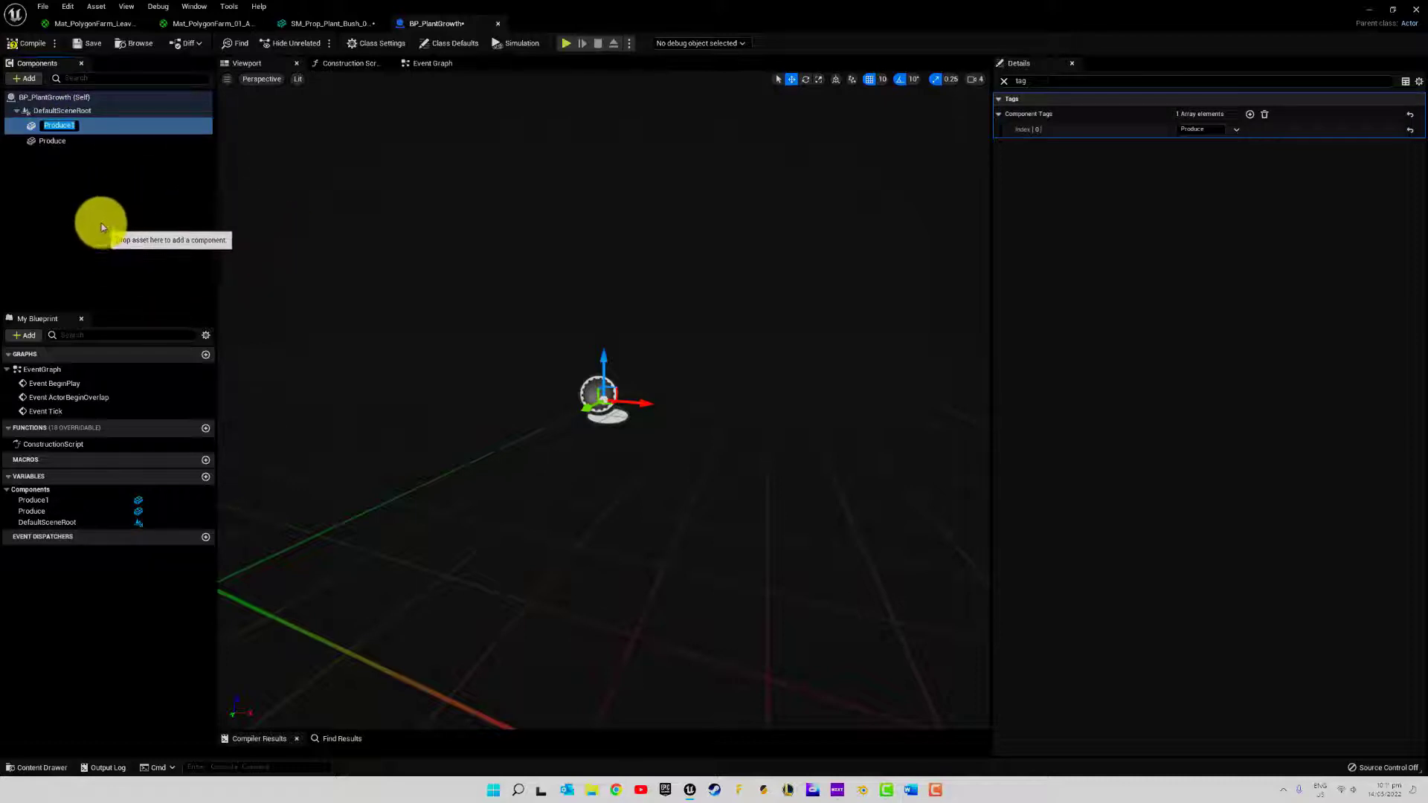
left_click(65, 140)
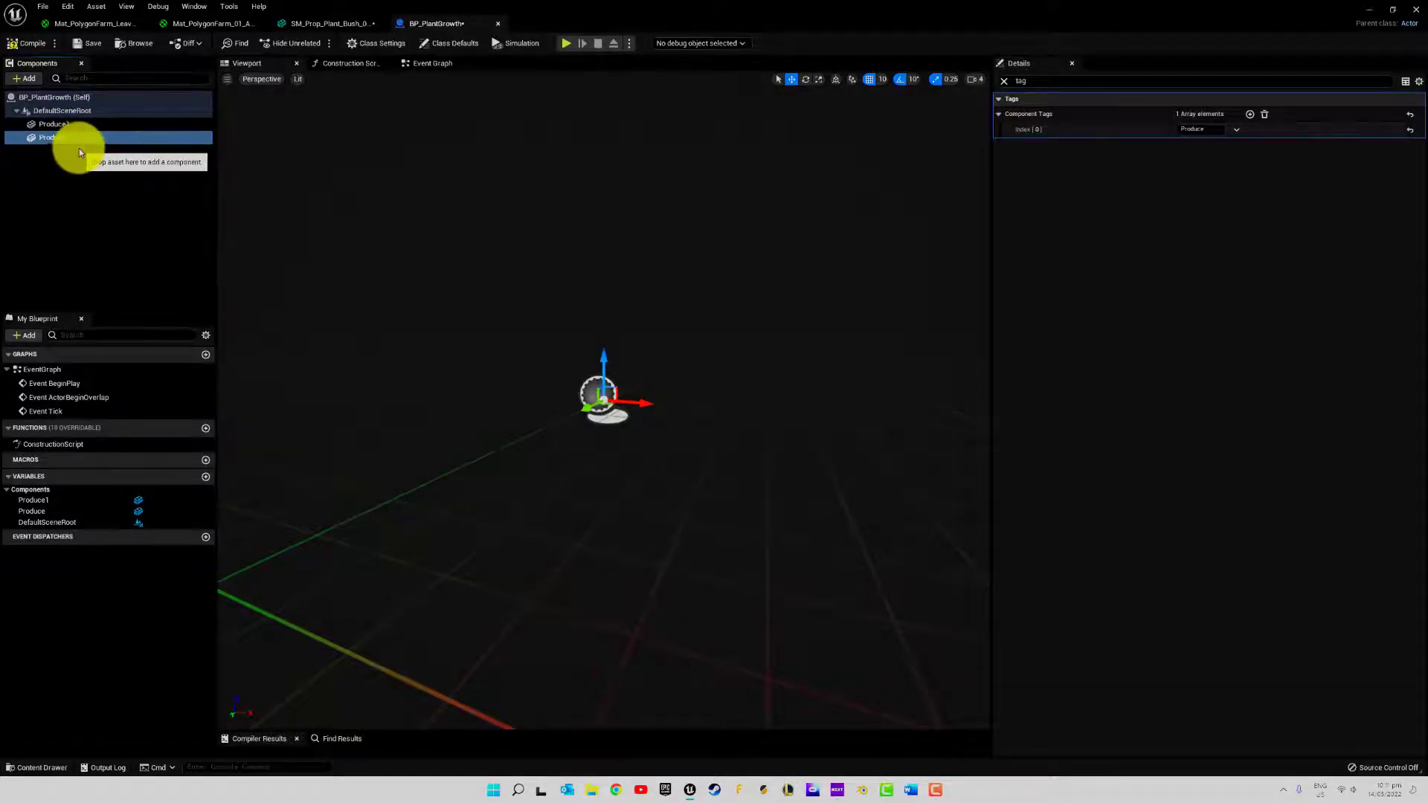
left_click(80, 147)
left_click(64, 138)
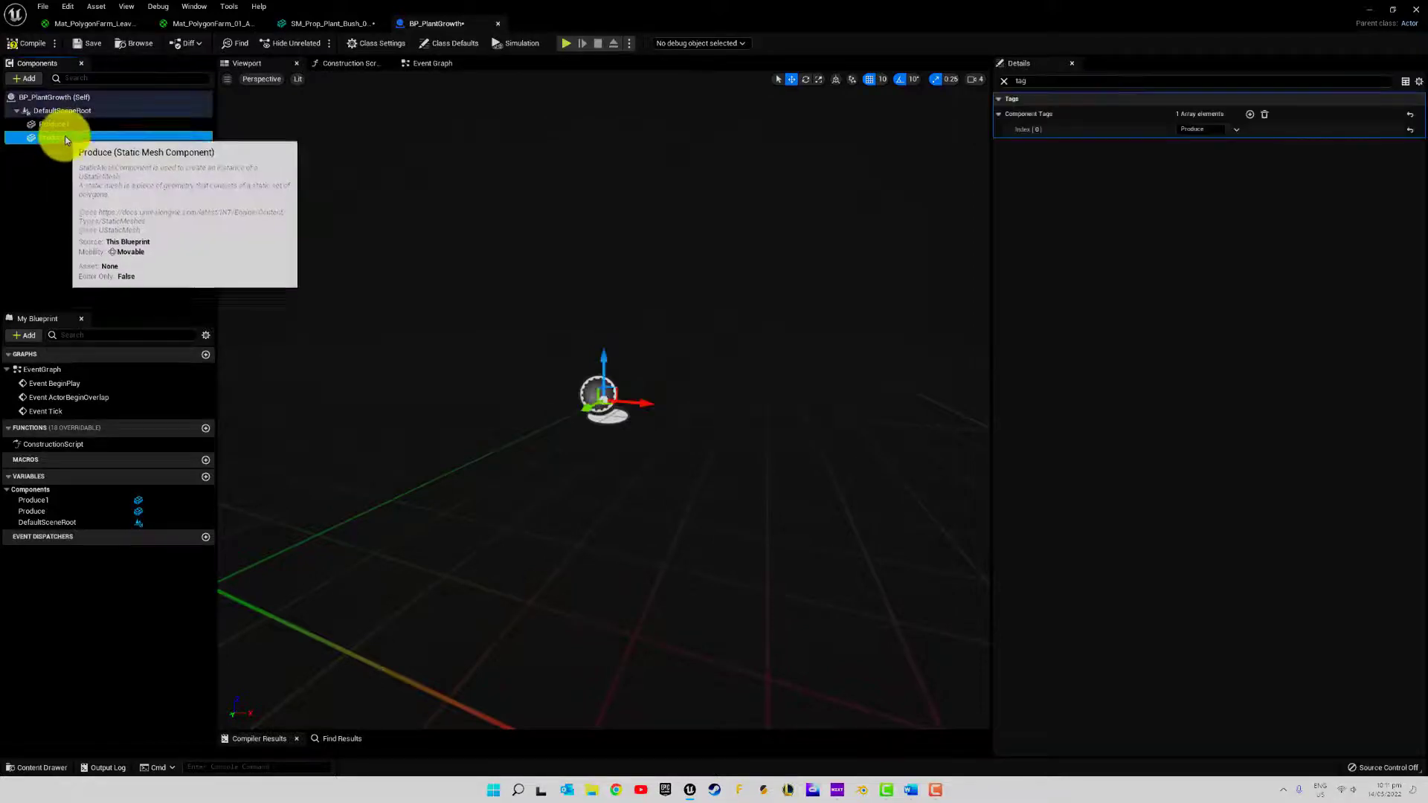
key("ctrl+d")
left_click(70, 173)
left_click(64, 152)
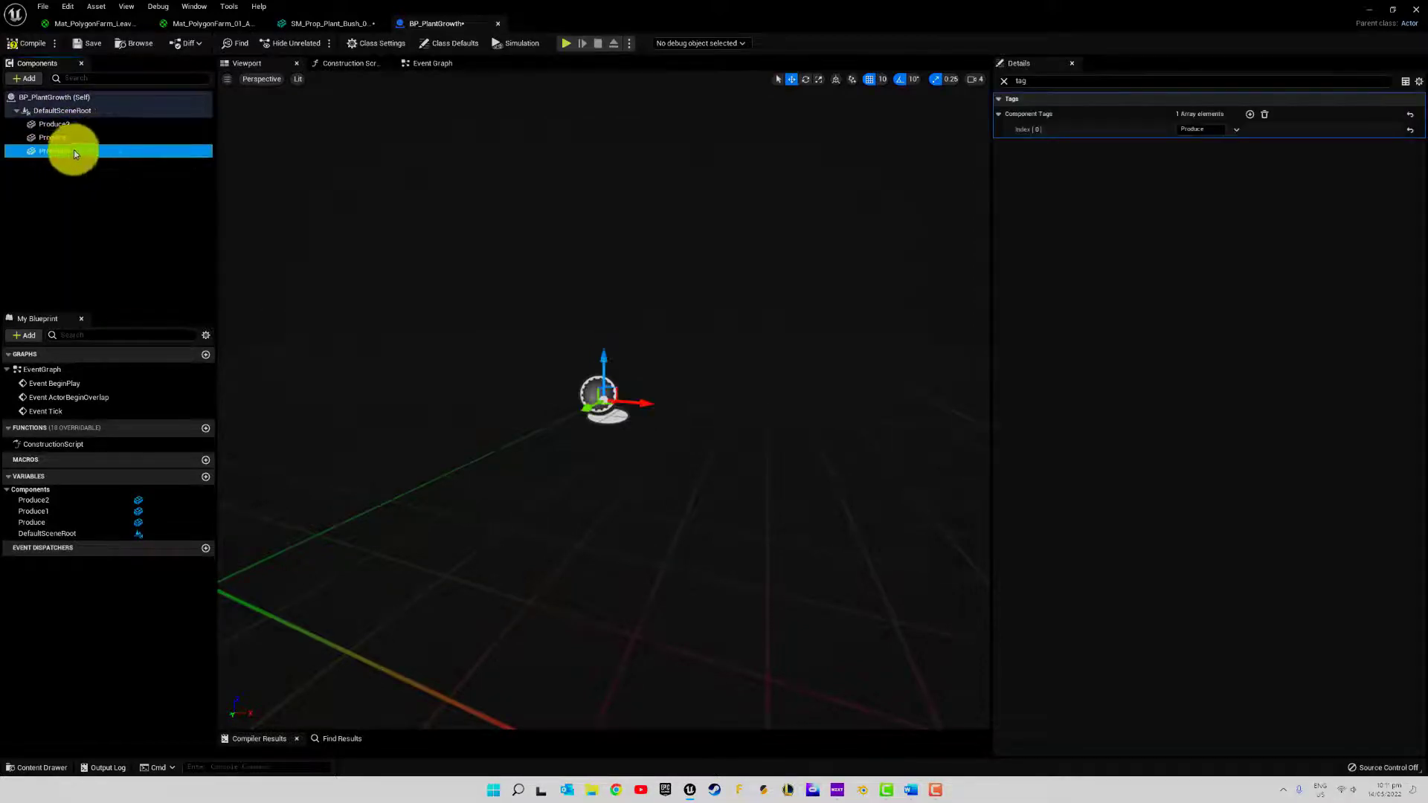
key("ctrl+d")
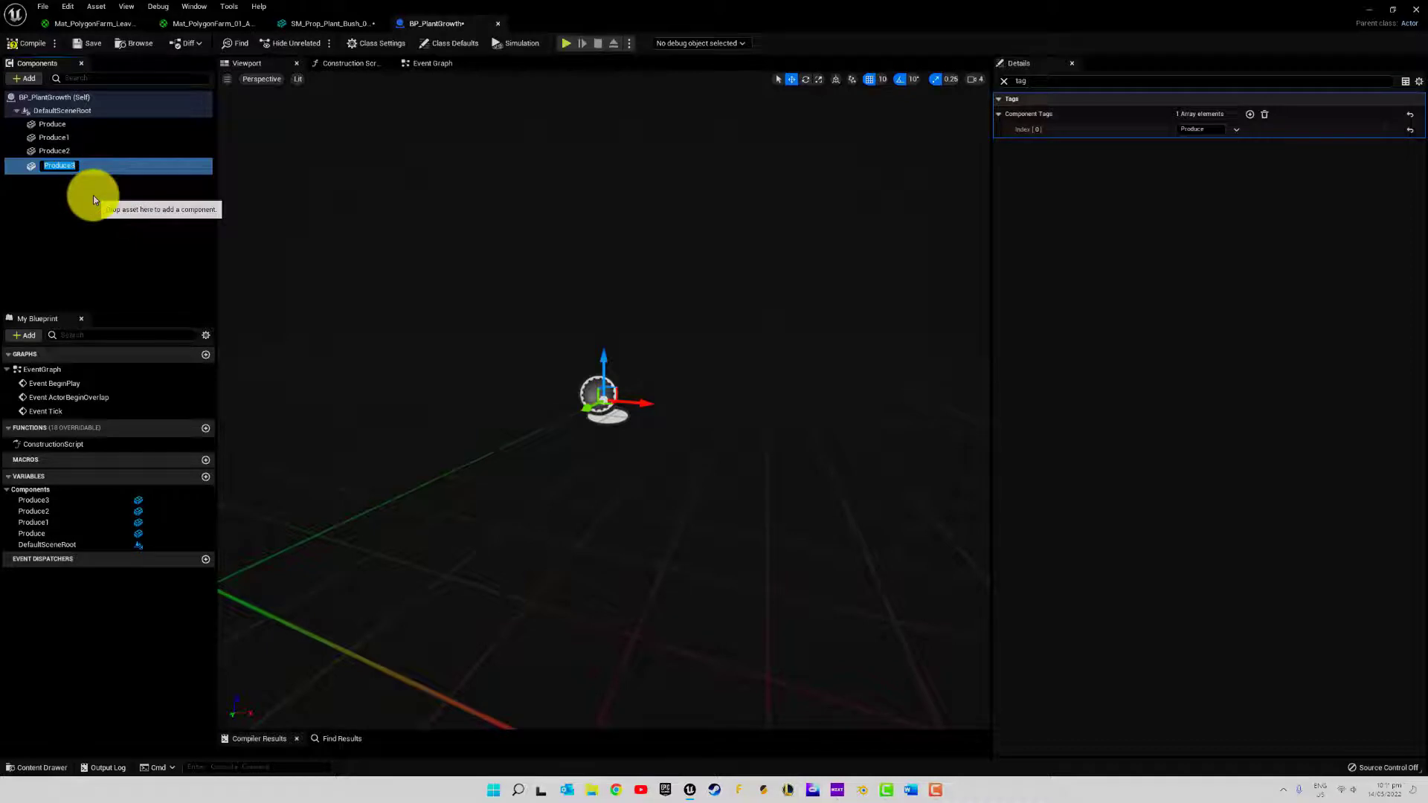
left_click(92, 195)
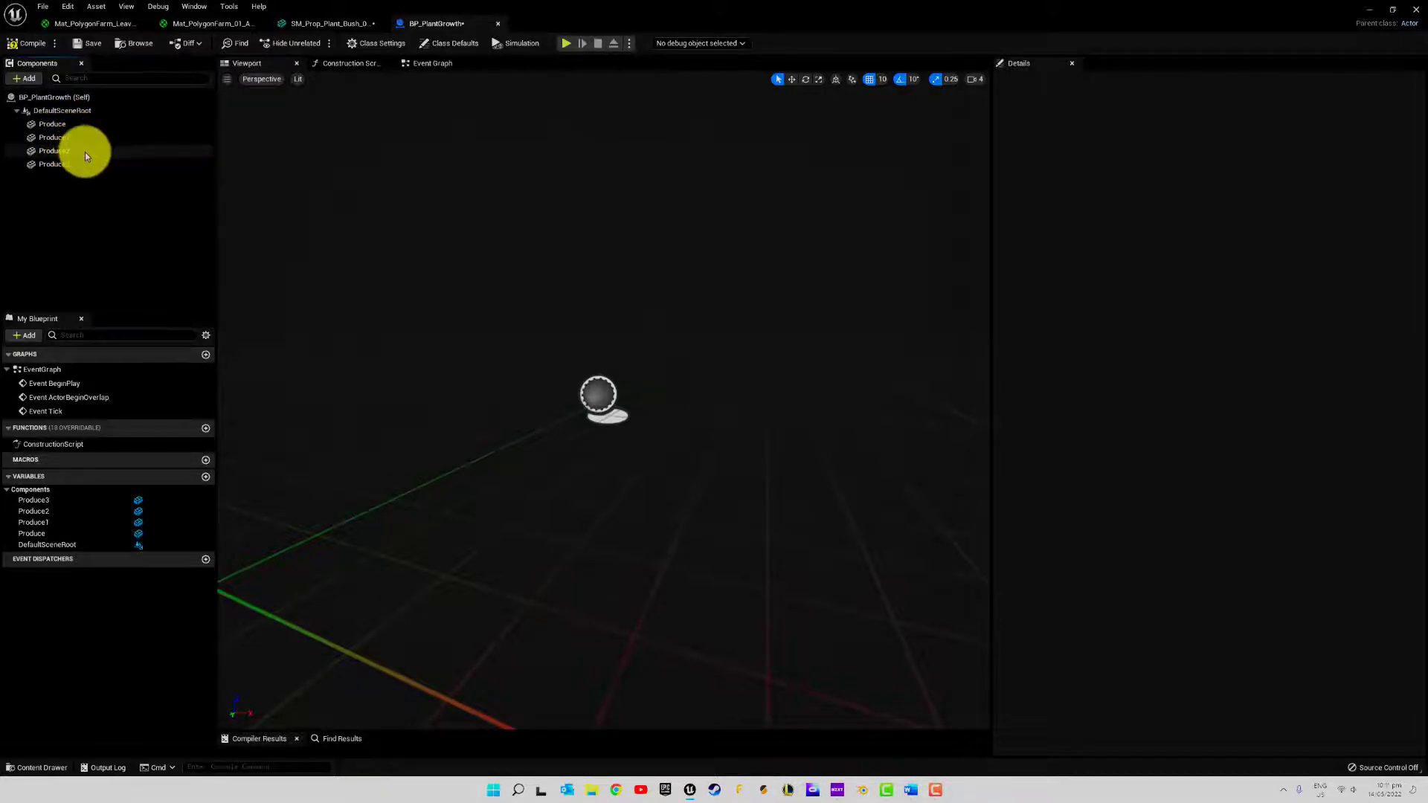
Add another Static Mesh component to BP_PlantGrowth and name it Plant
left_click_drag(55, 158, 34, 102)
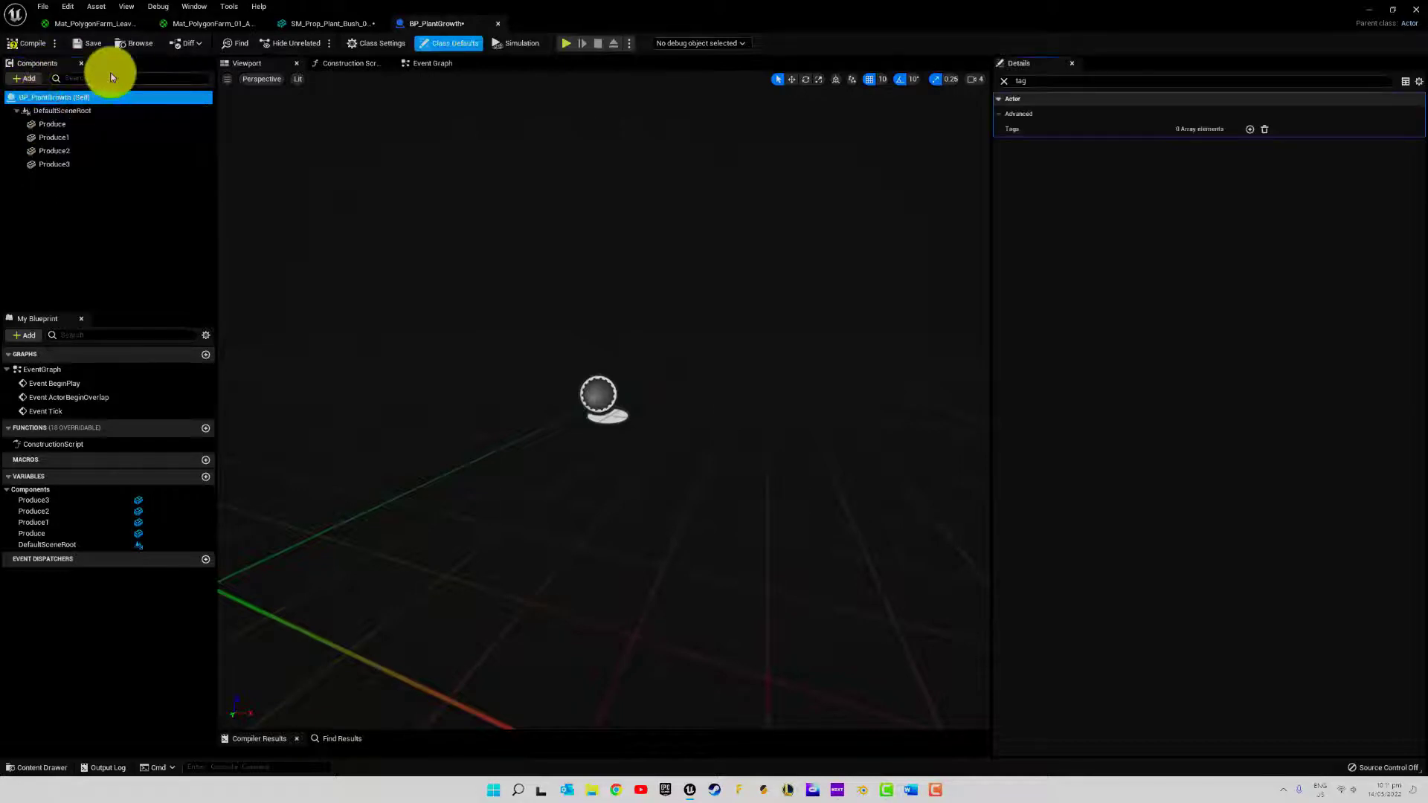
left_click(25, 78)
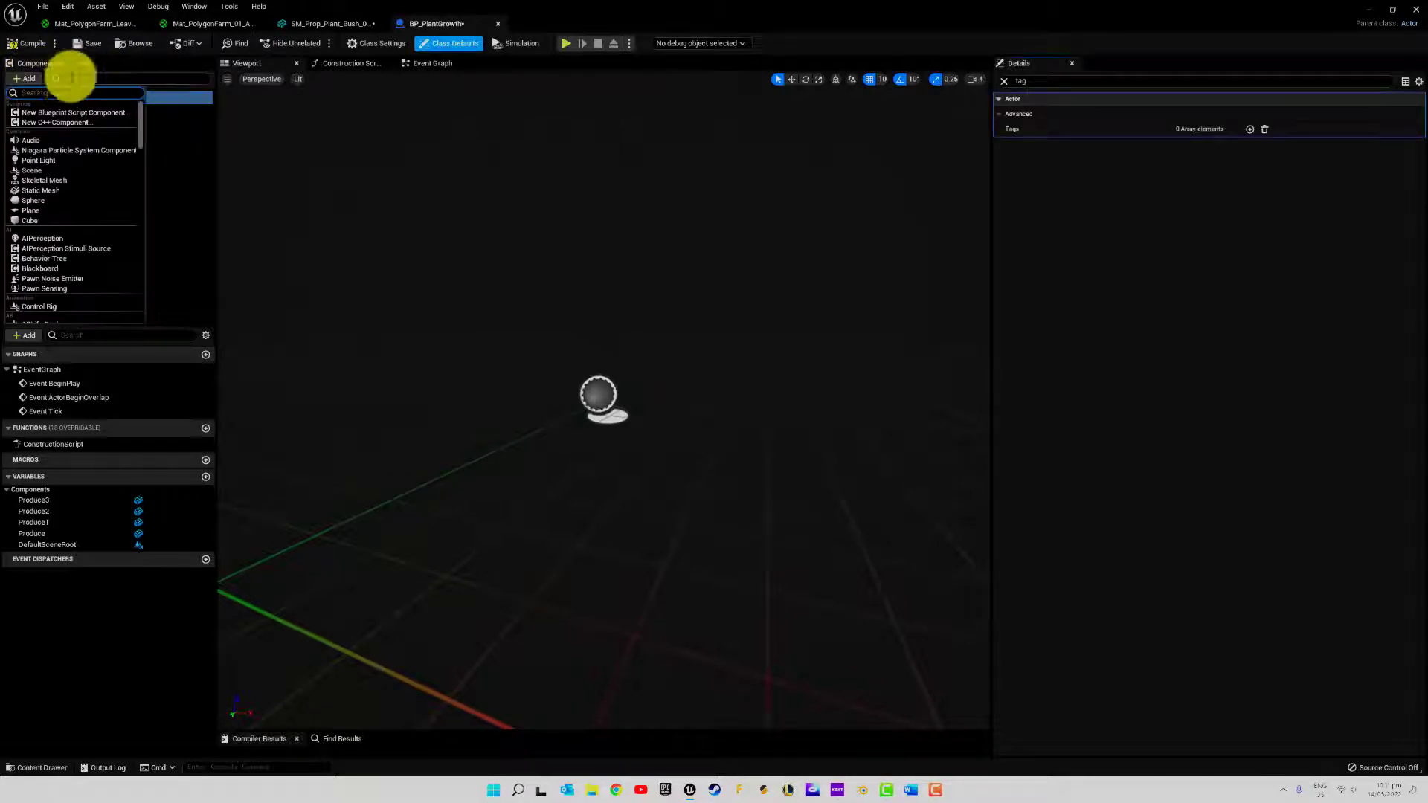
left_click(56, 191)
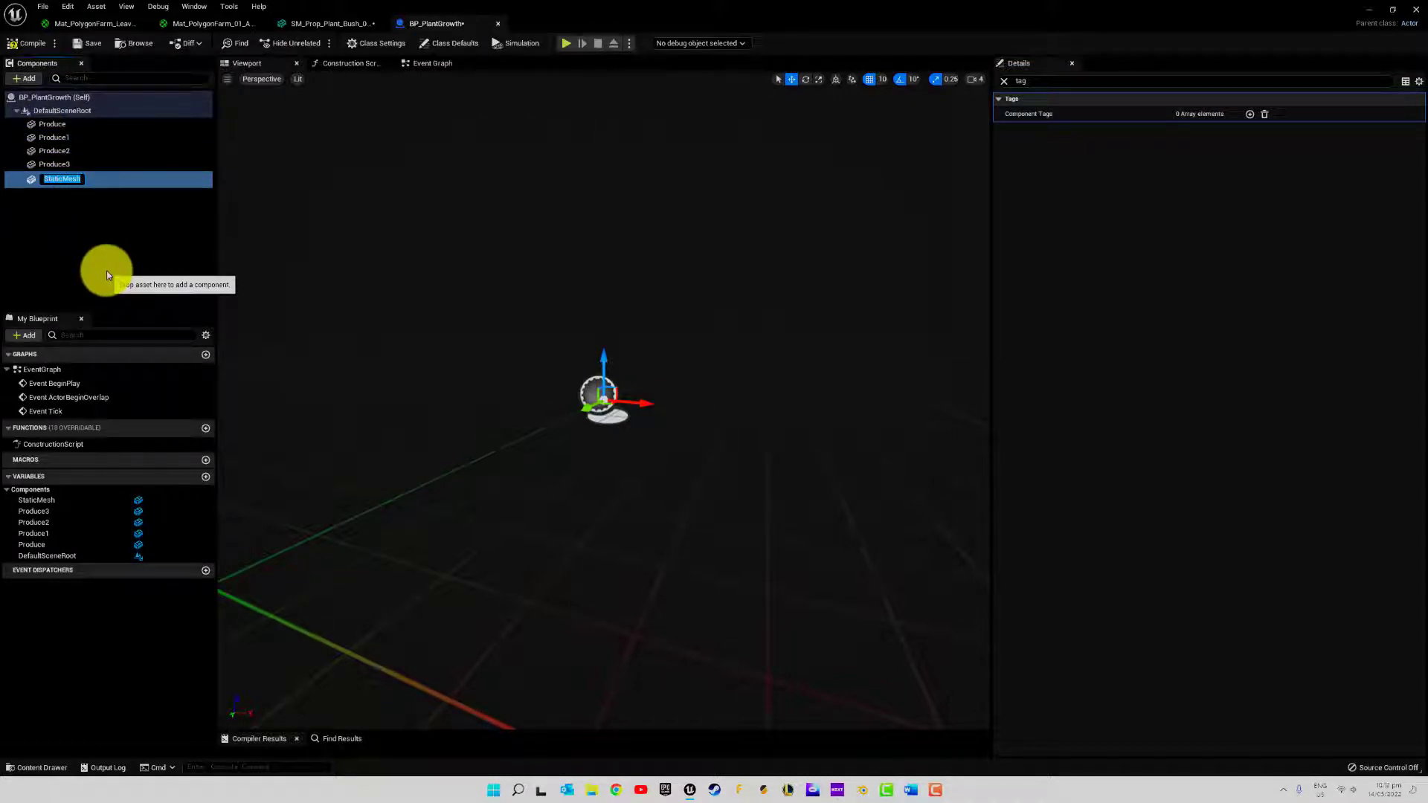
type("Plant")
key("Return")
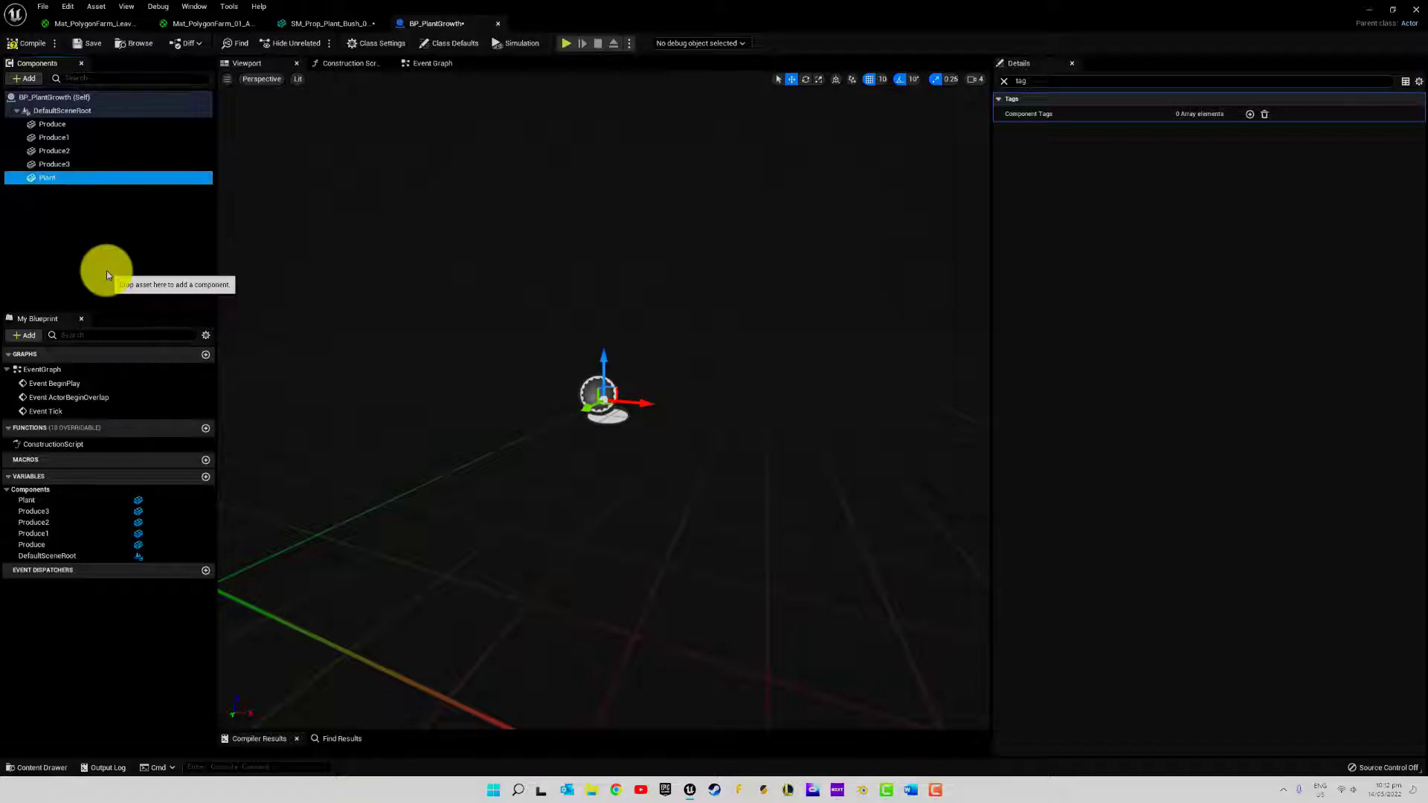
Save all modified assets and assign the SM_Prop_Plant_Bush_03_L mesh from Plants/Meshes to the Plant component
left_click(1004, 82)
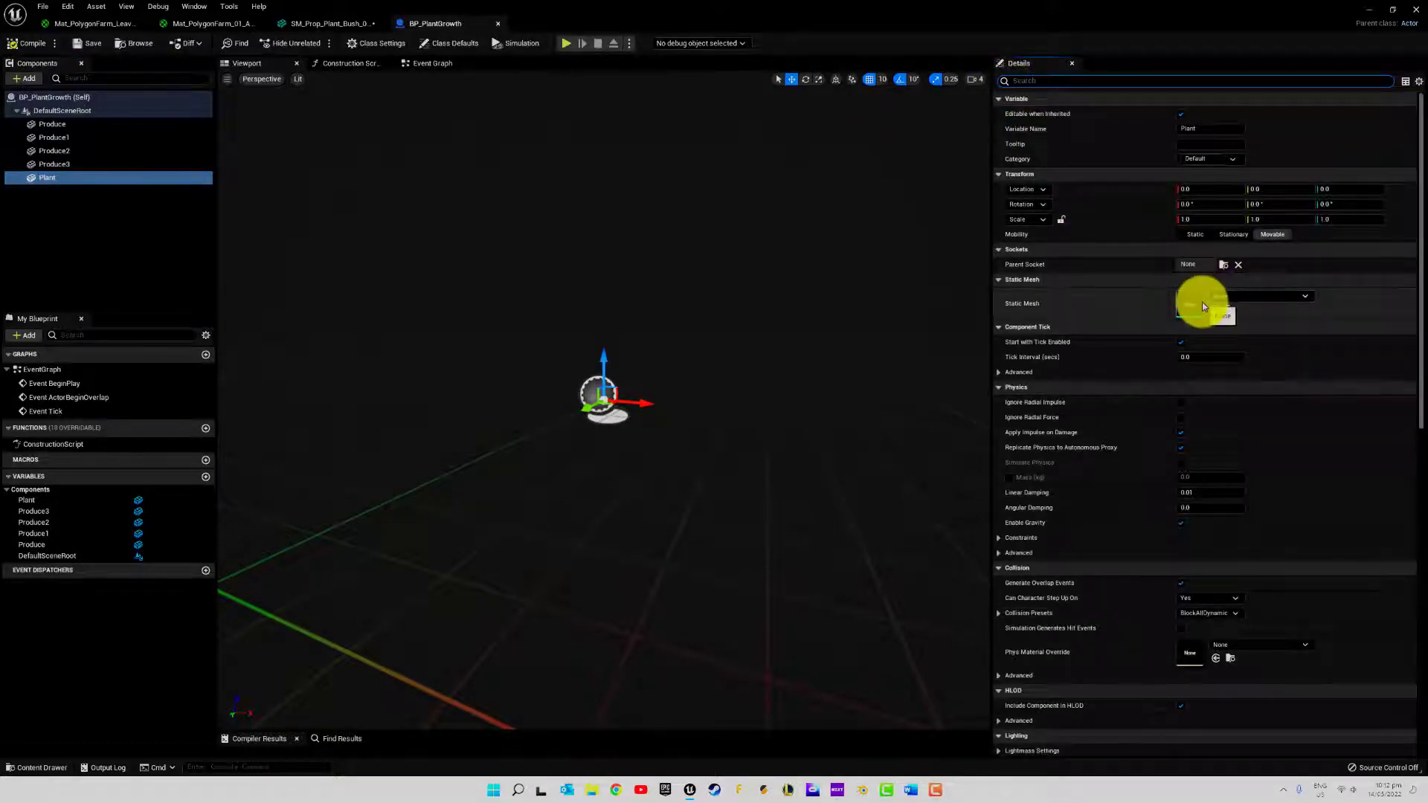
left_click(25, 767)
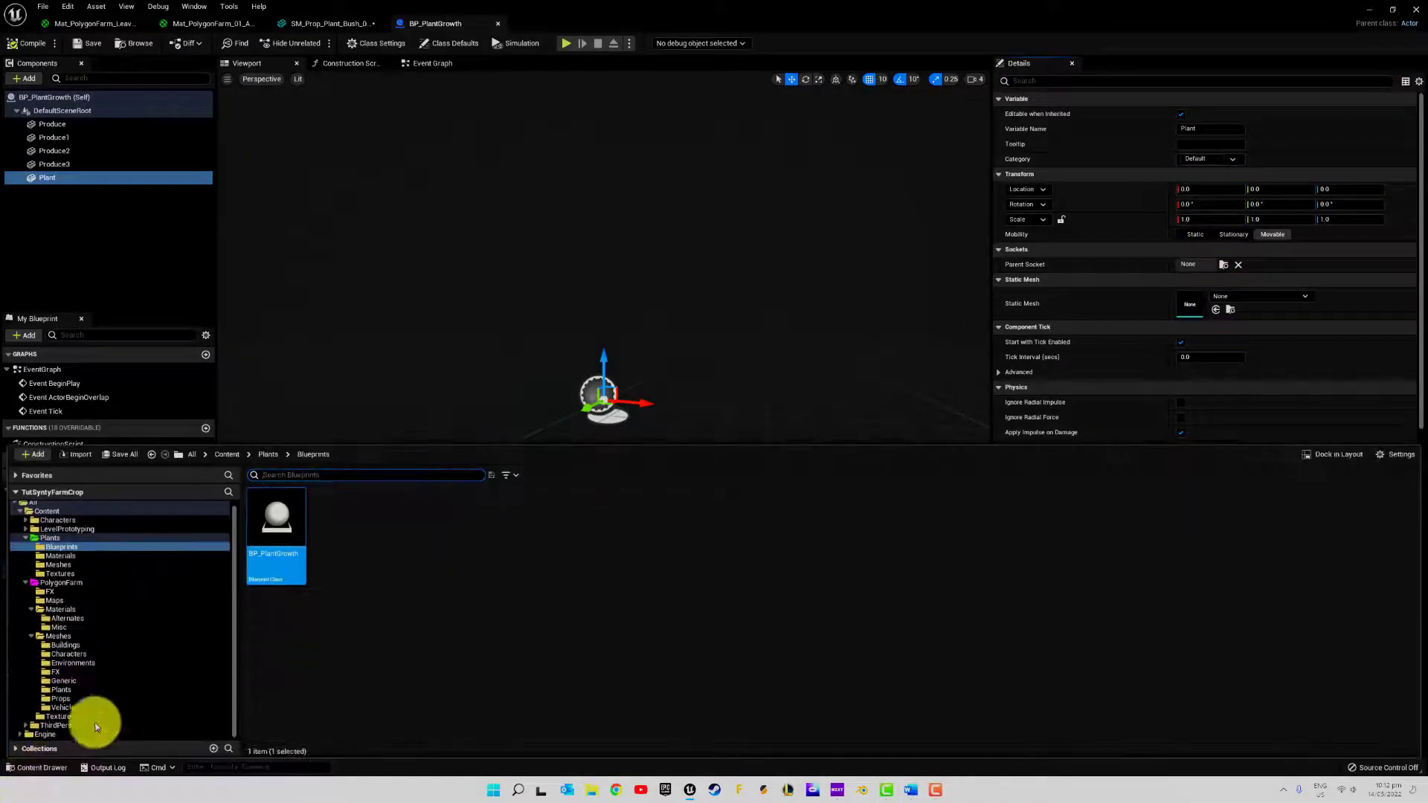
left_click(59, 565)
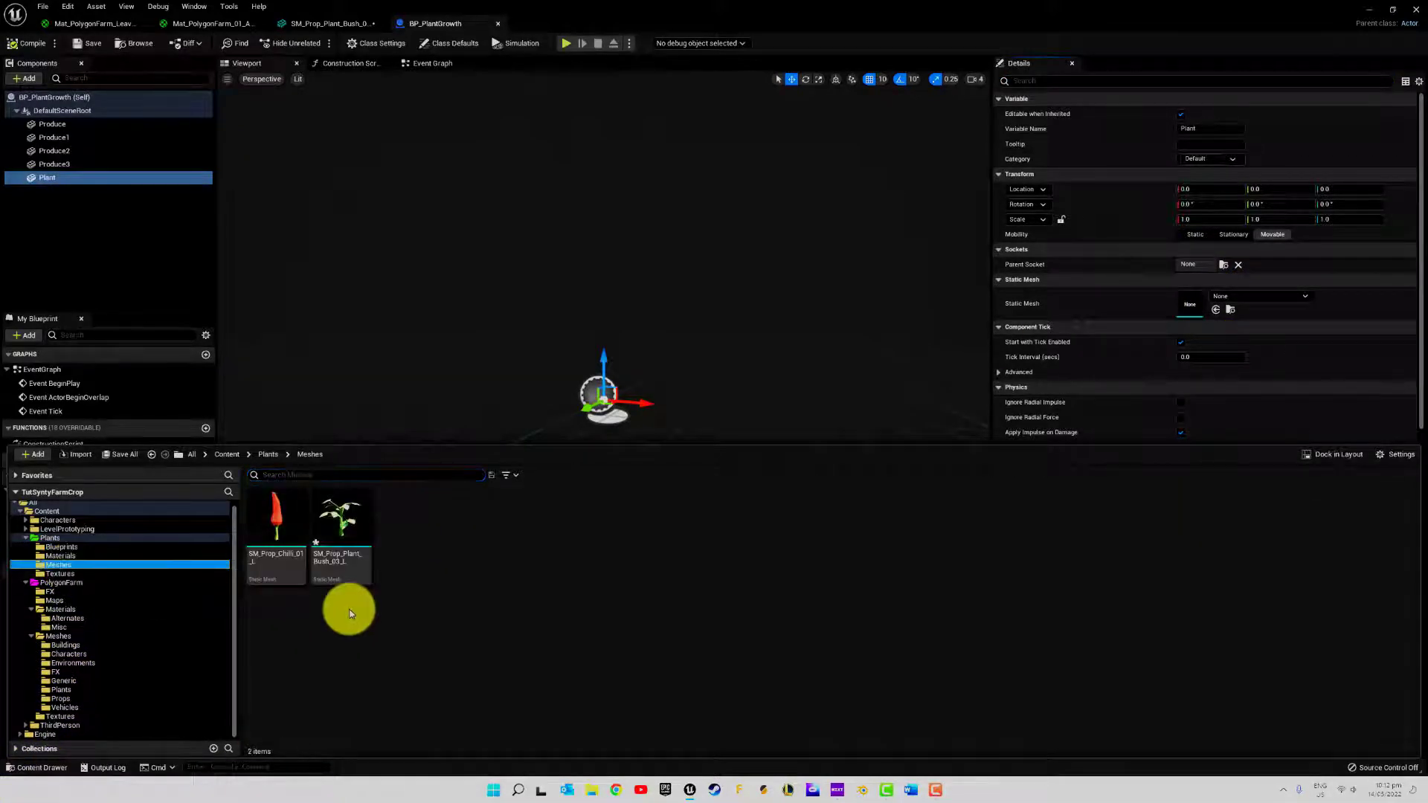
left_click(341, 537)
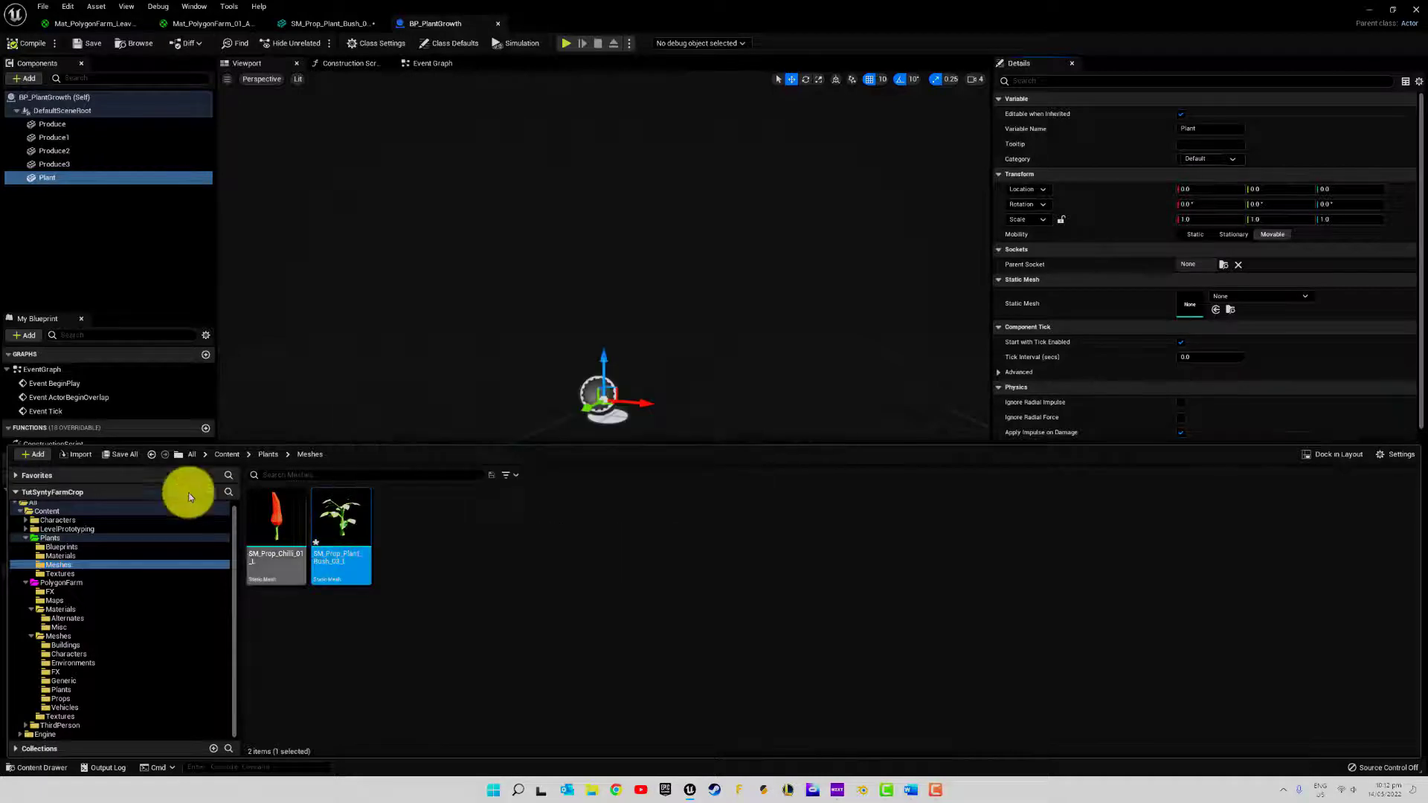
left_click(121, 454)
left_click(810, 518)
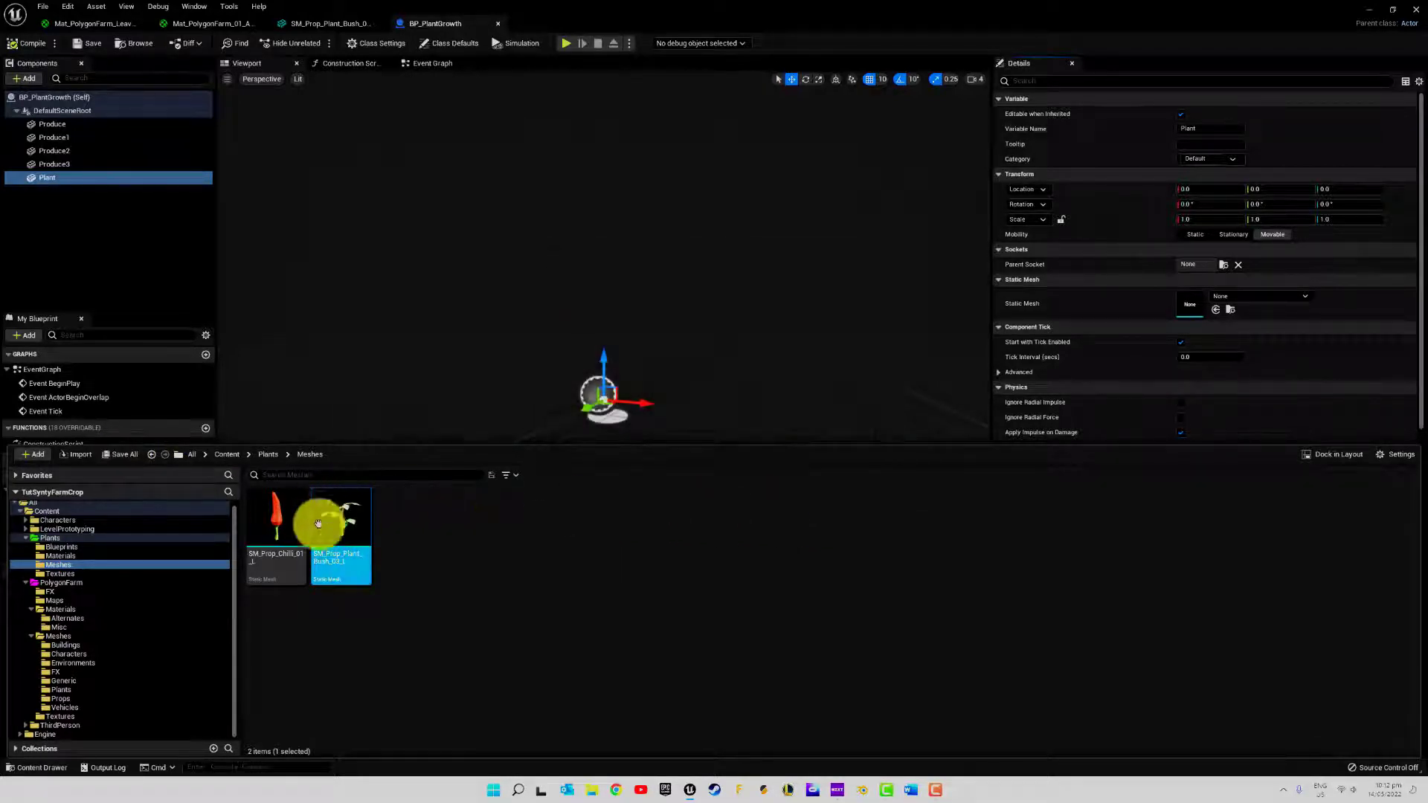
left_click_drag(328, 533, 1186, 303)
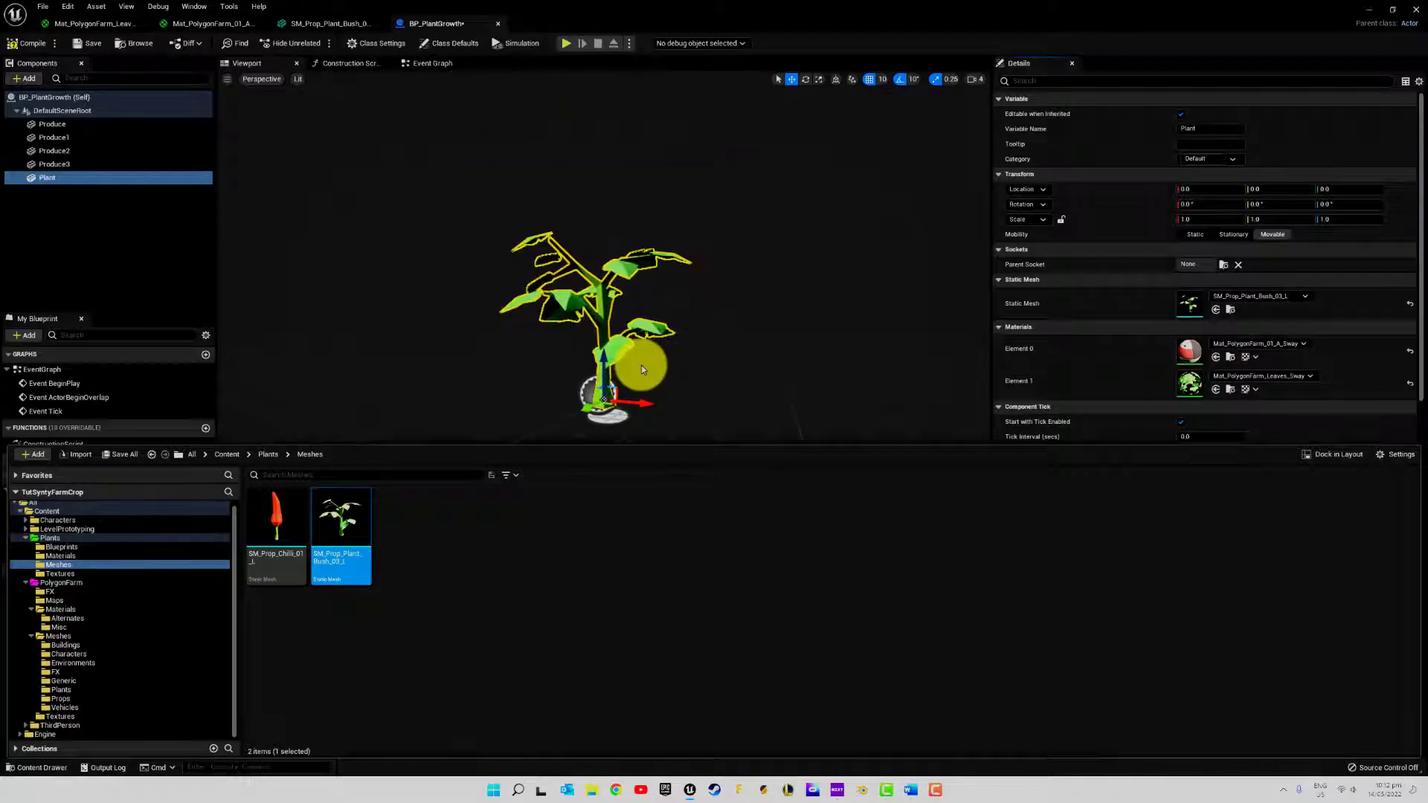
Assign the SM_Prop_Chilli_01_L mesh from Plants/Meshes to the first Produce component
left_click(68, 124)
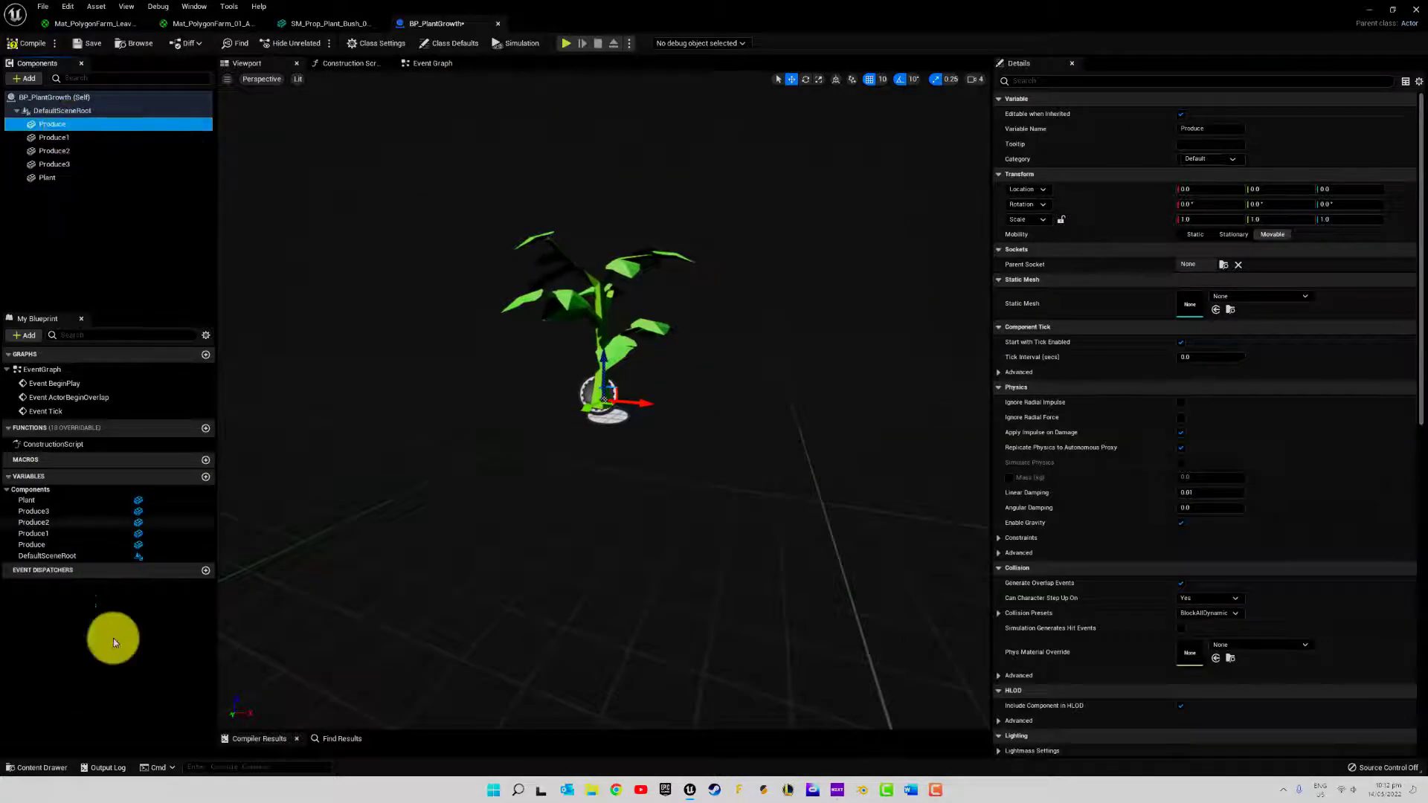
left_click(25, 766)
left_click_drag(258, 527, 1188, 303)
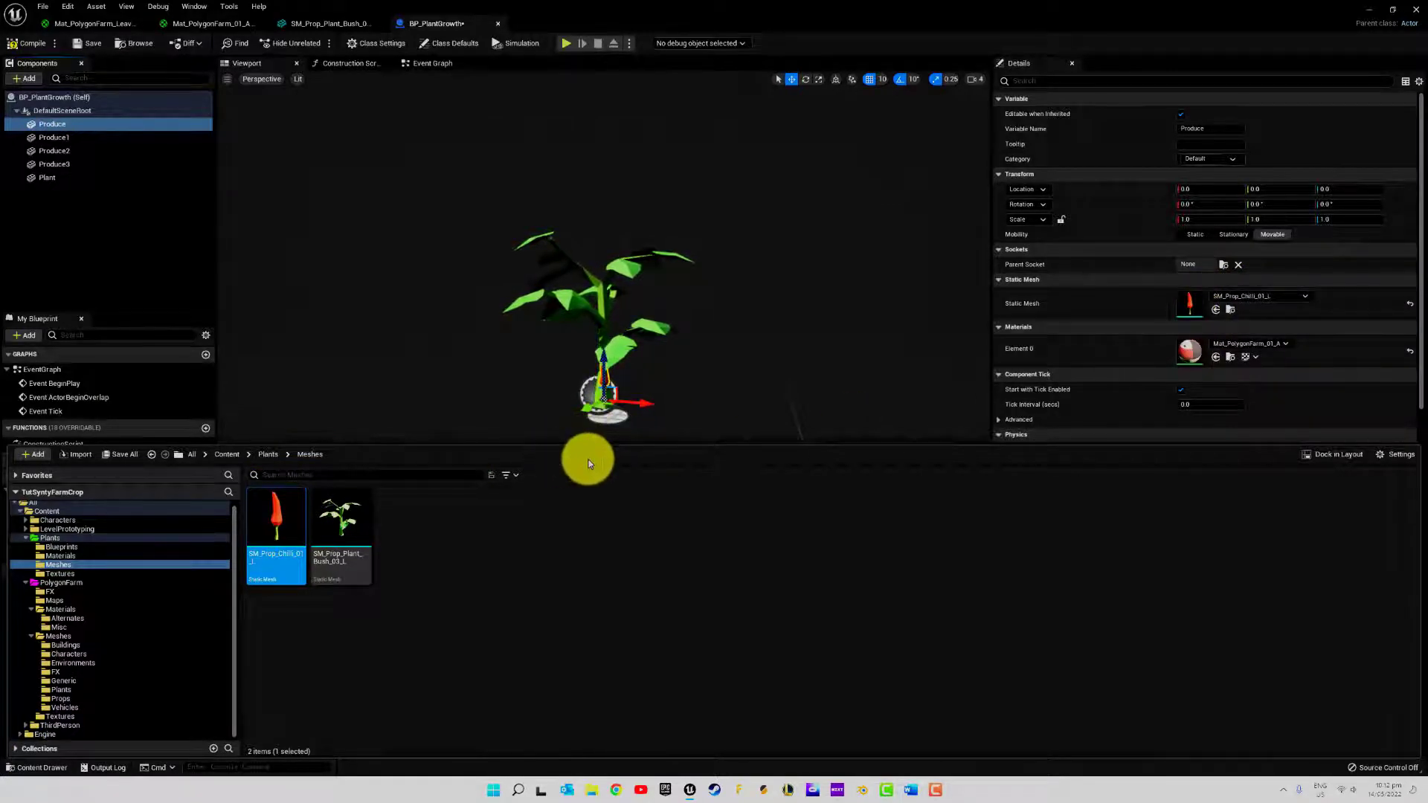
Set the static mesh of Produce1, Produce2 and Produce3 together to SM_Prop_Chilli_01_L
left_click(87, 140)
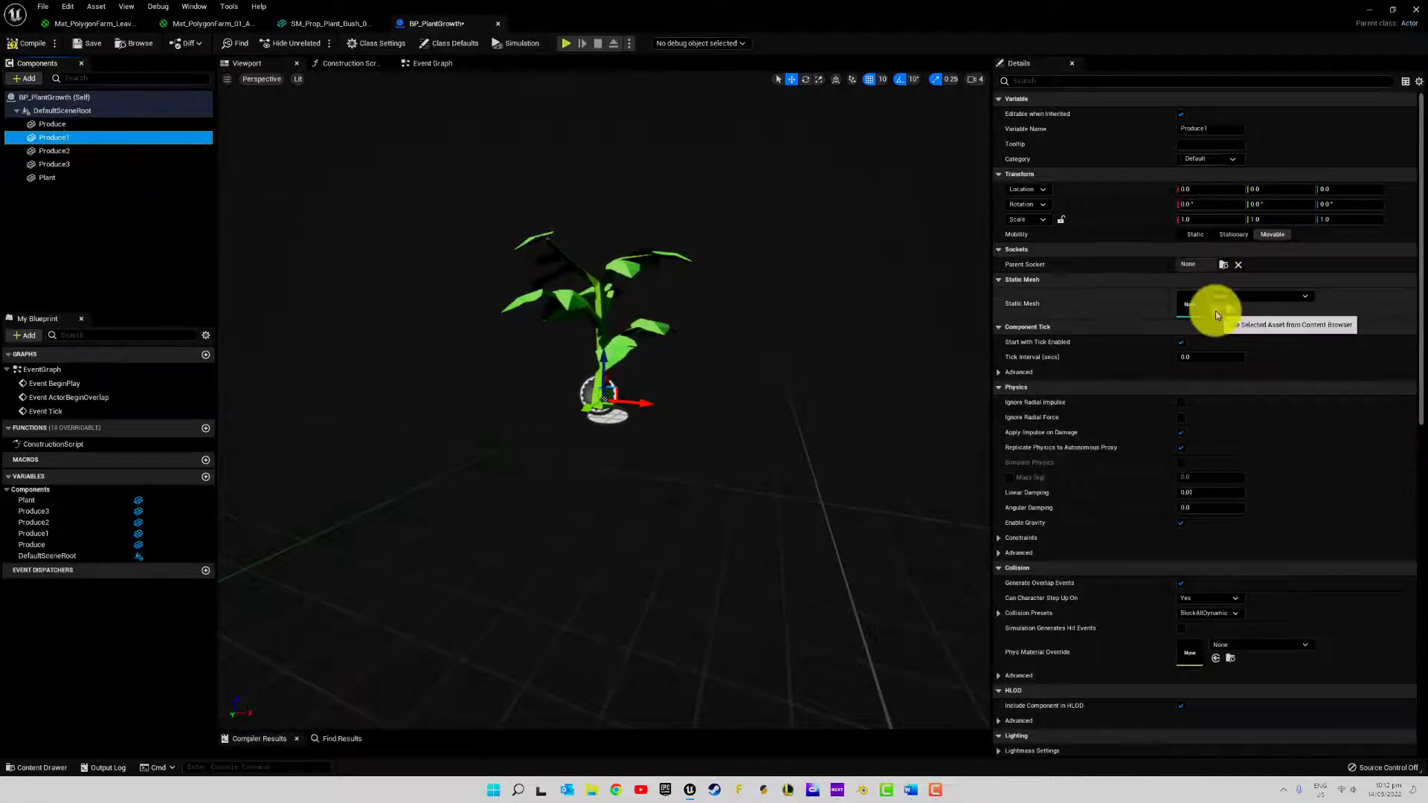
left_click(65, 166, "shift")
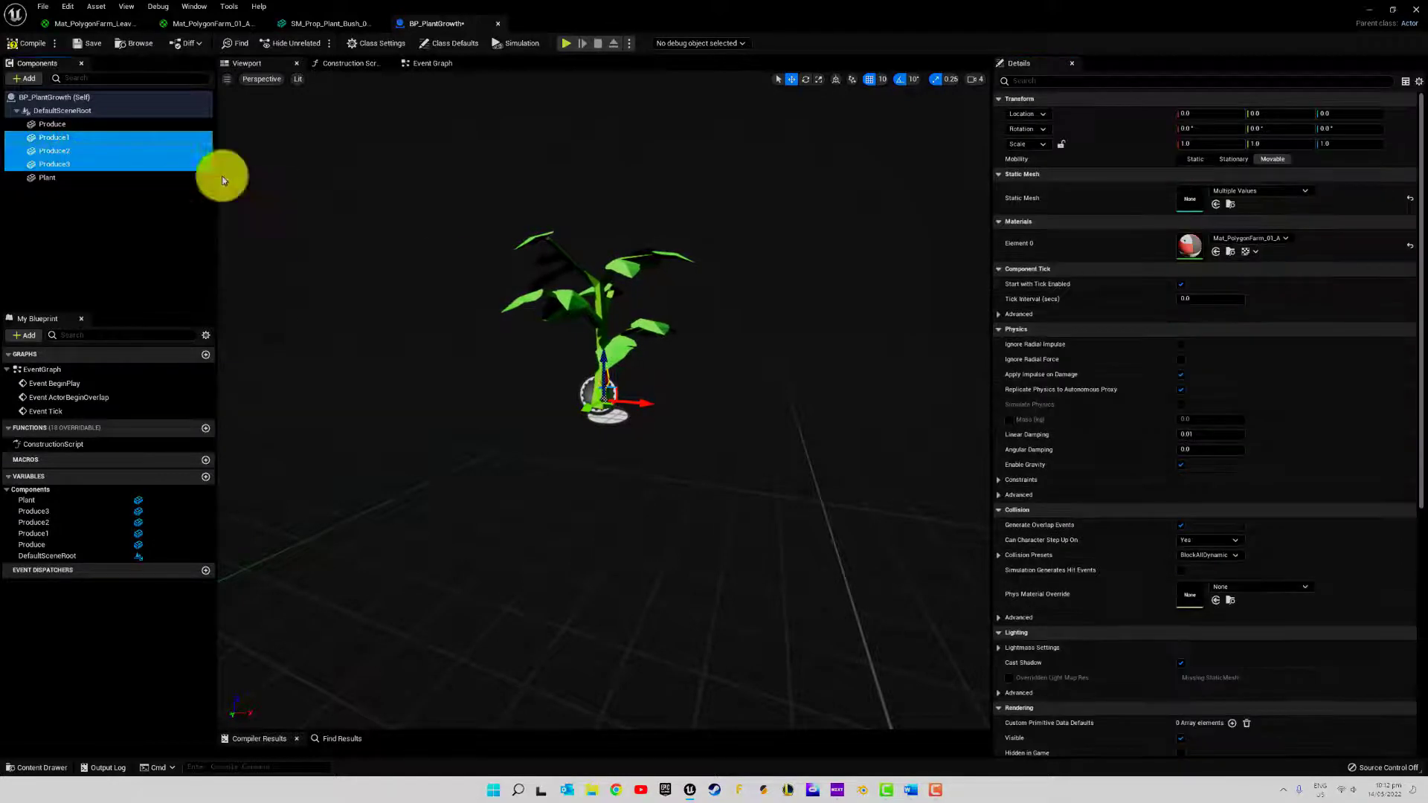
left_click(1219, 256)
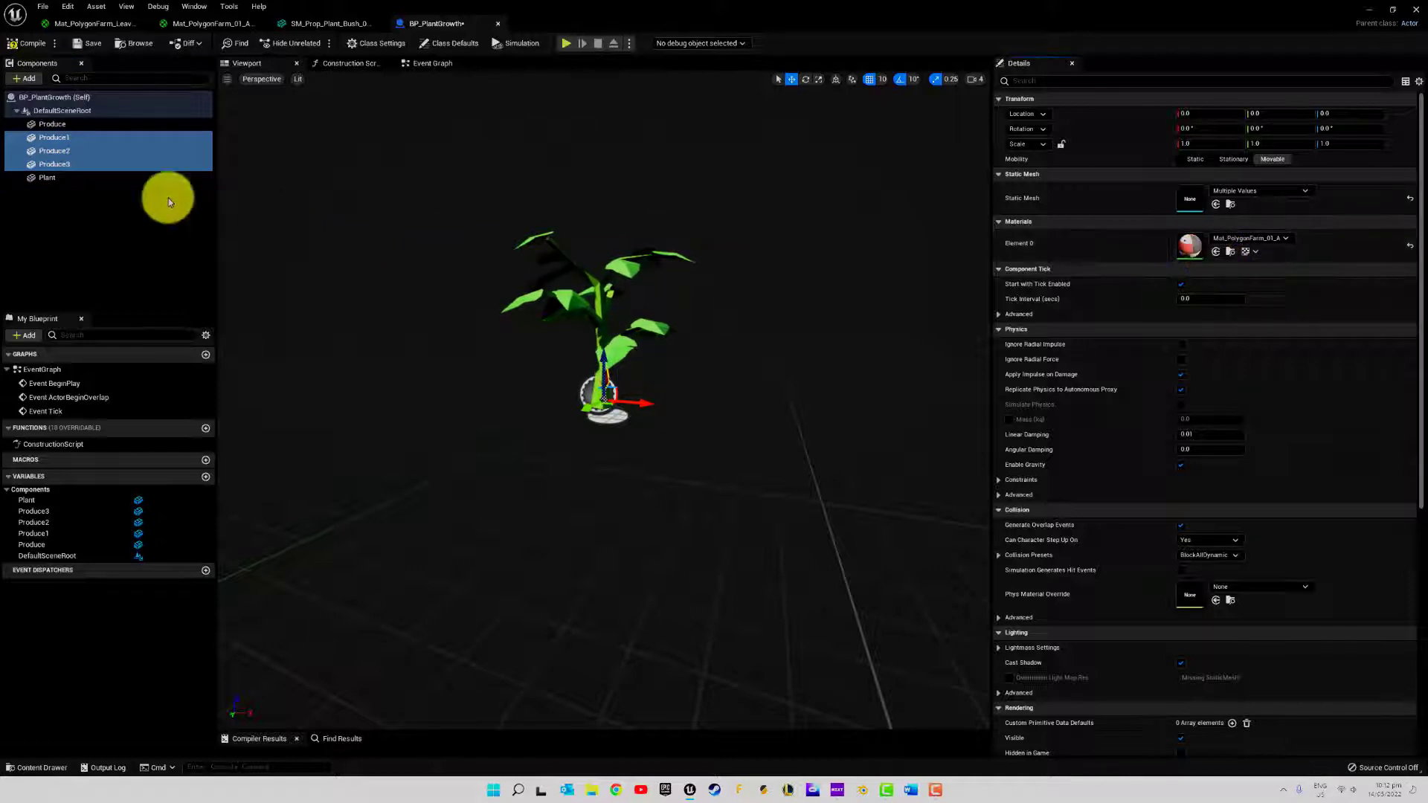
left_click(73, 162)
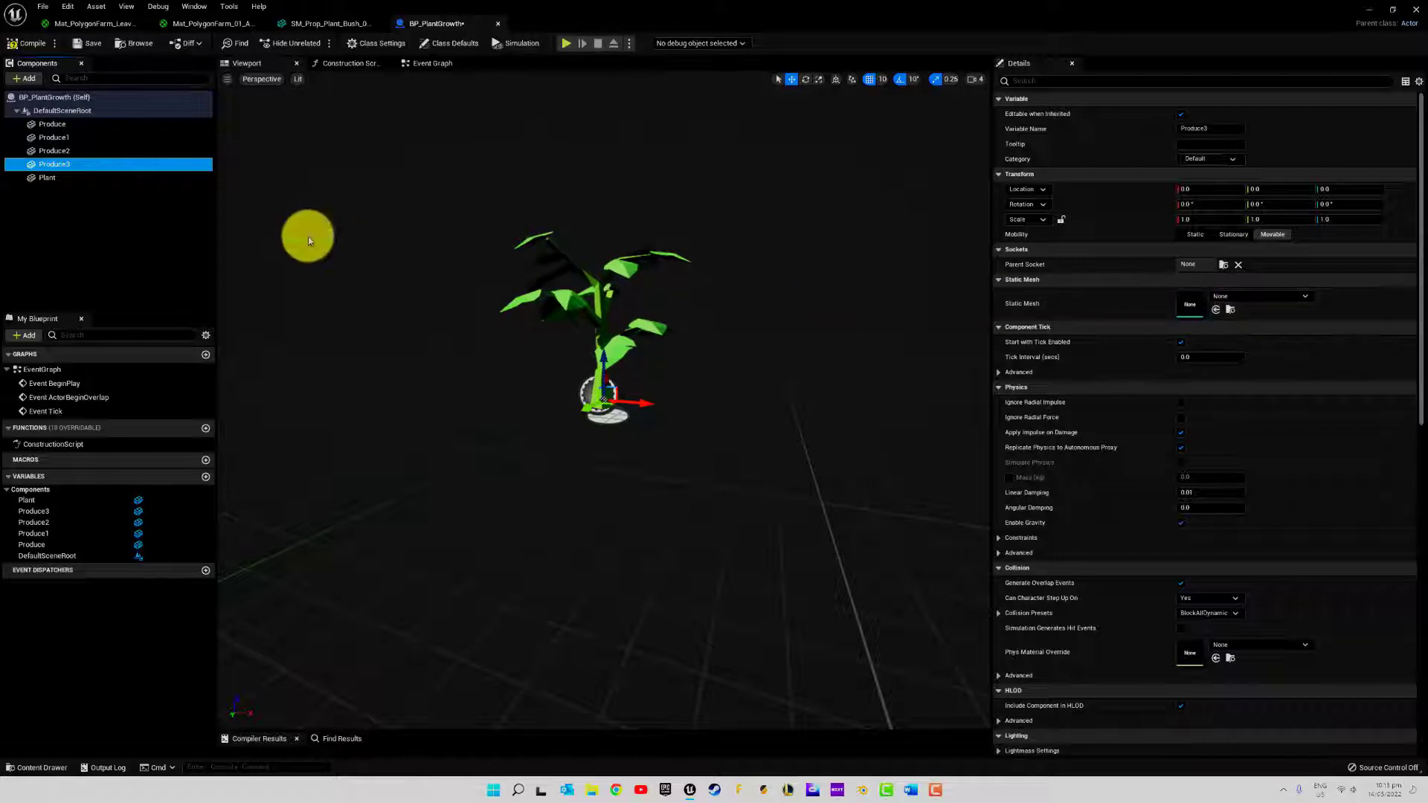
left_click(67, 130)
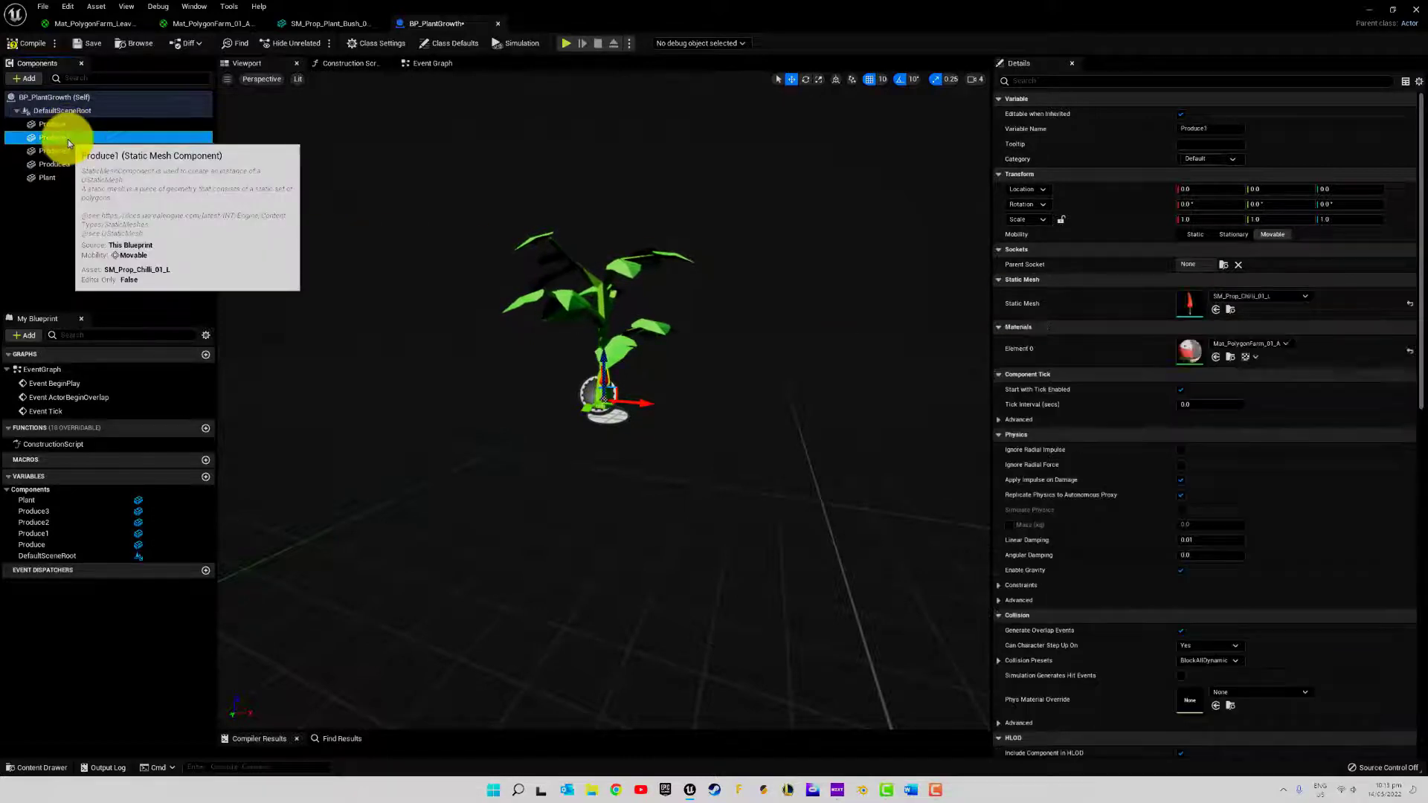
left_click(69, 165, "shift")
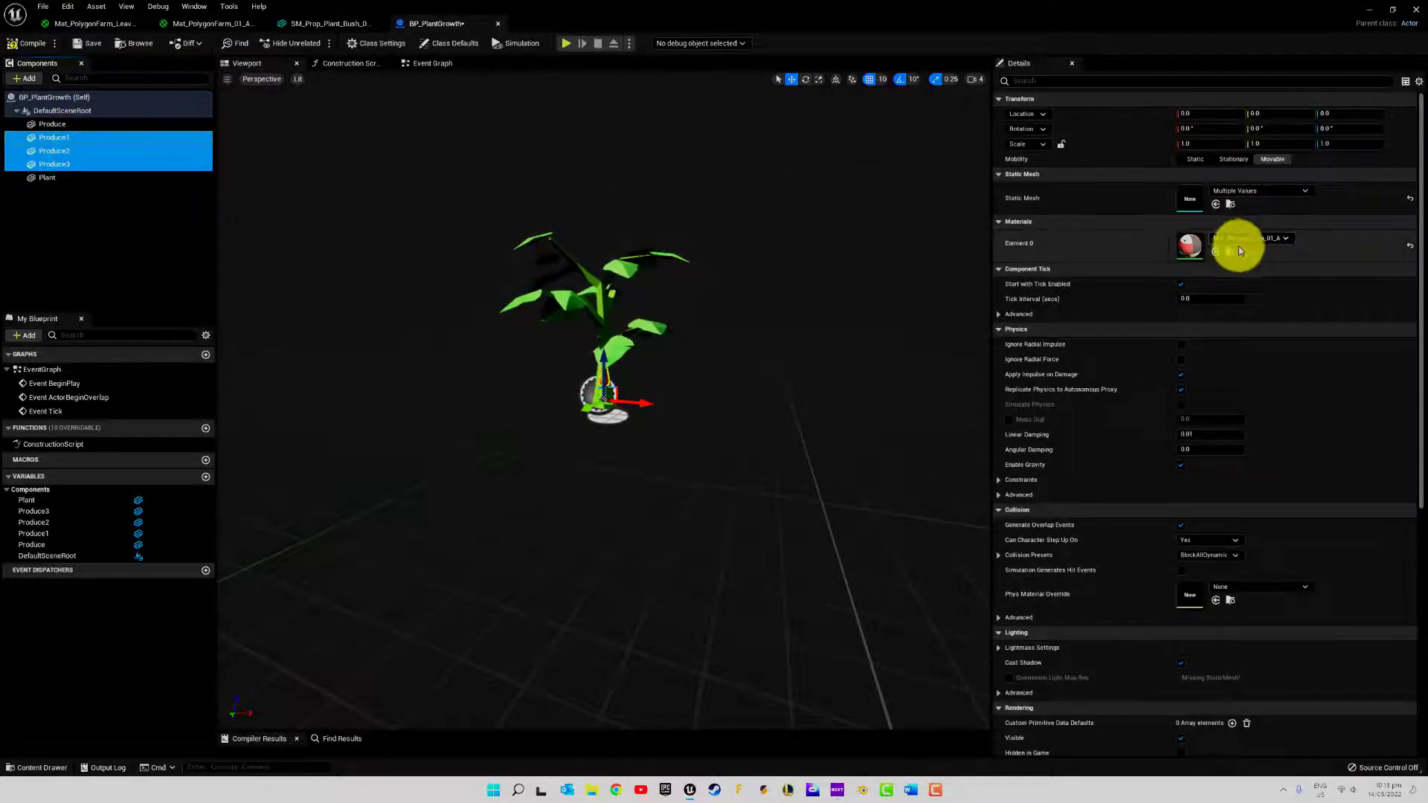
left_click(30, 767)
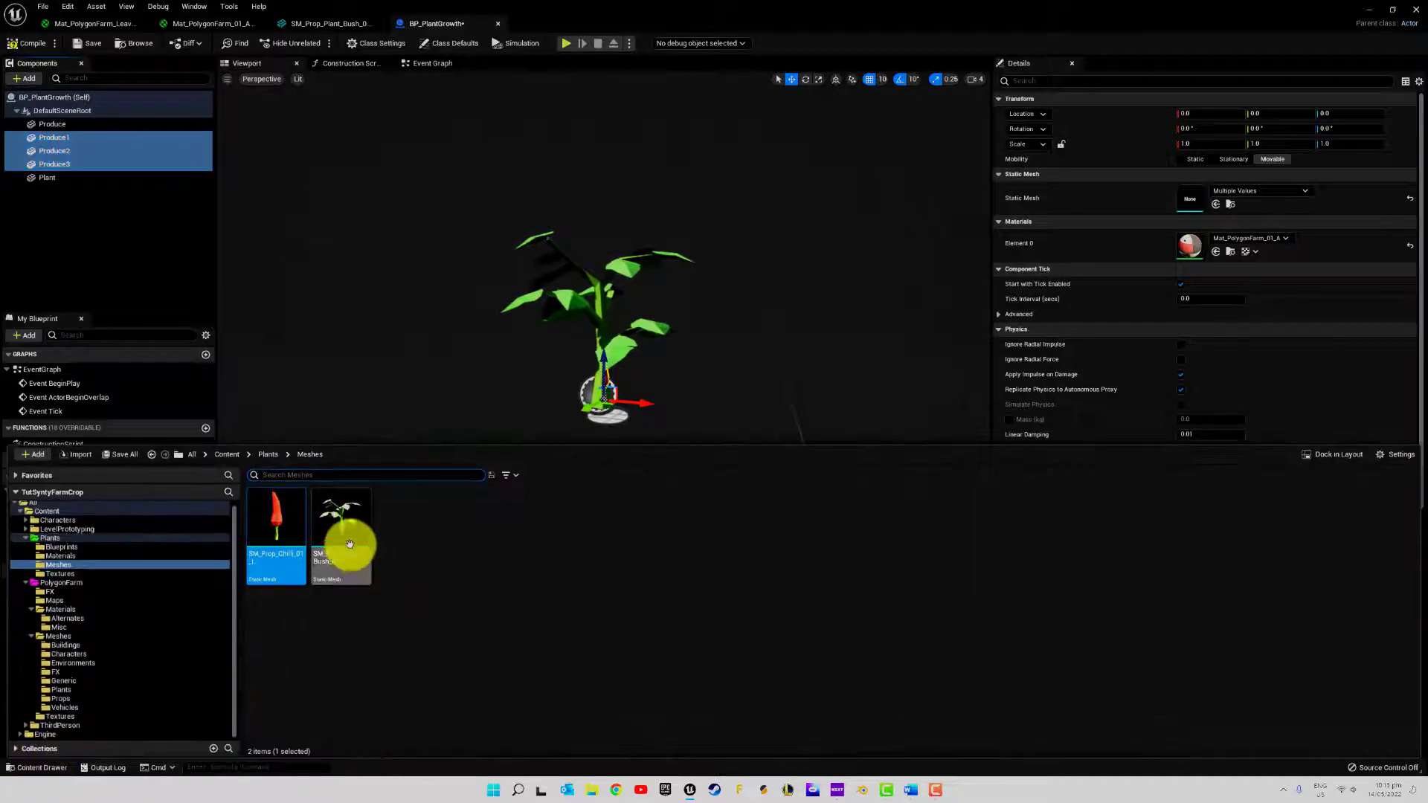
left_click(1216, 204)
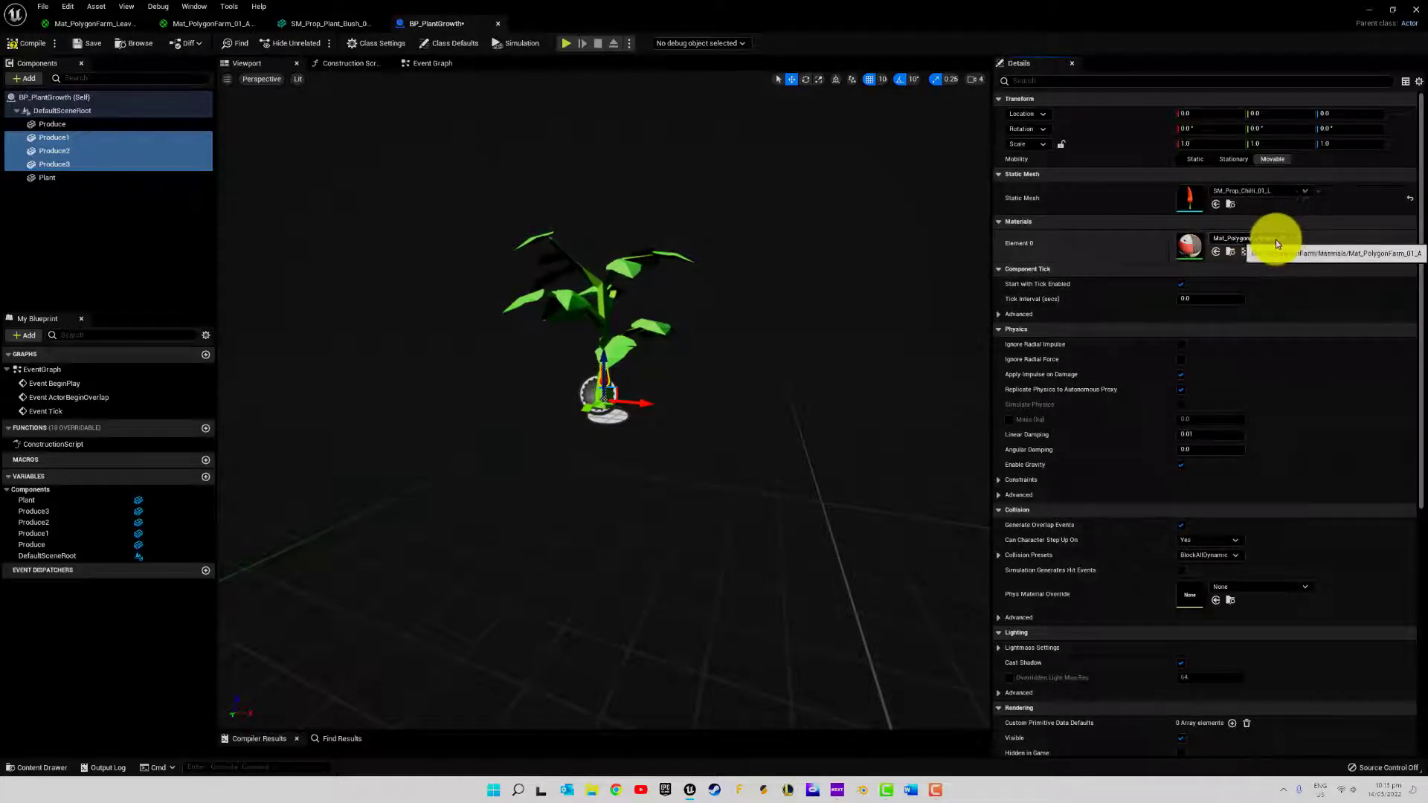
Apply the Mat_PolygonFarm_01_A_Sway material from Plants/Materials to Element 0 of all four Produce components
left_click(33, 768)
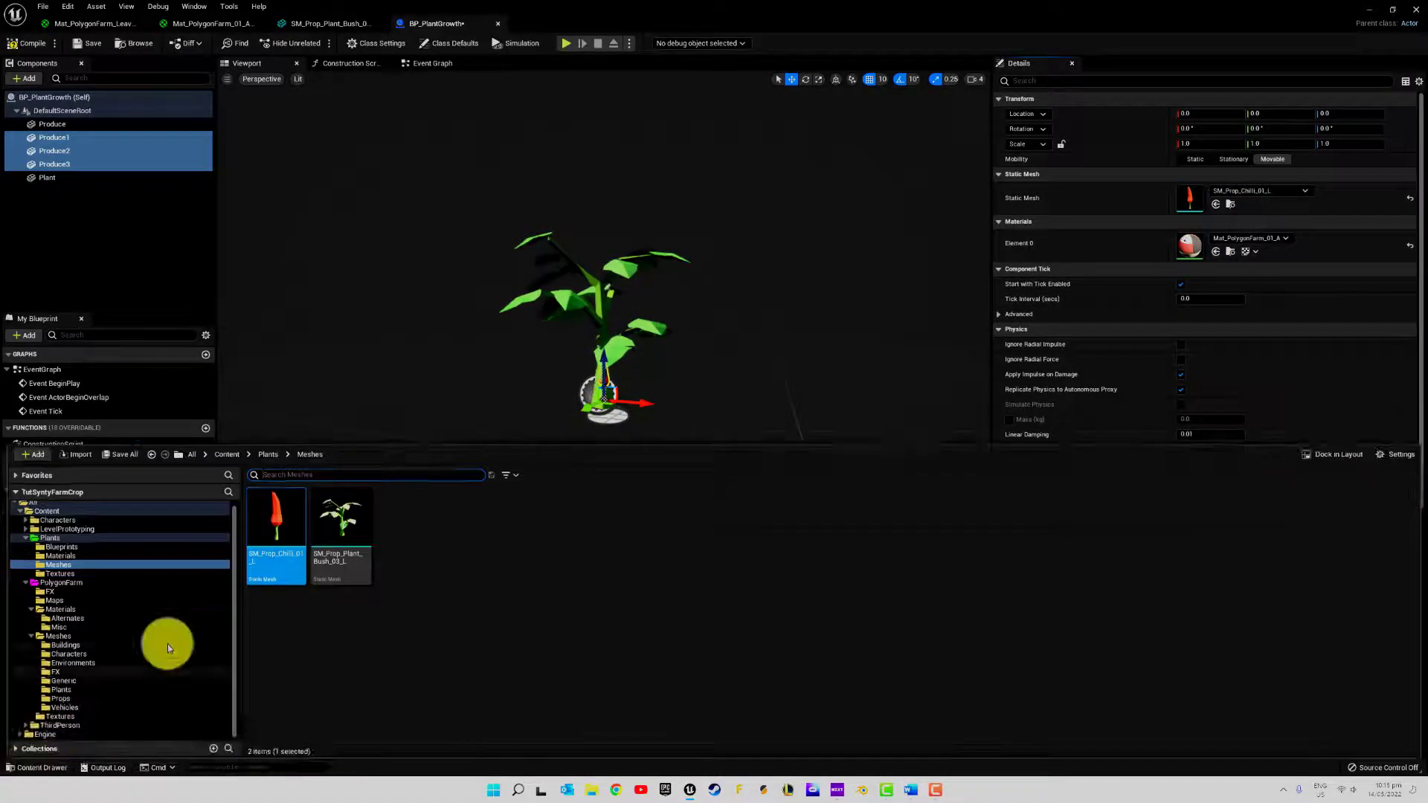
left_click(60, 575)
left_click(65, 555)
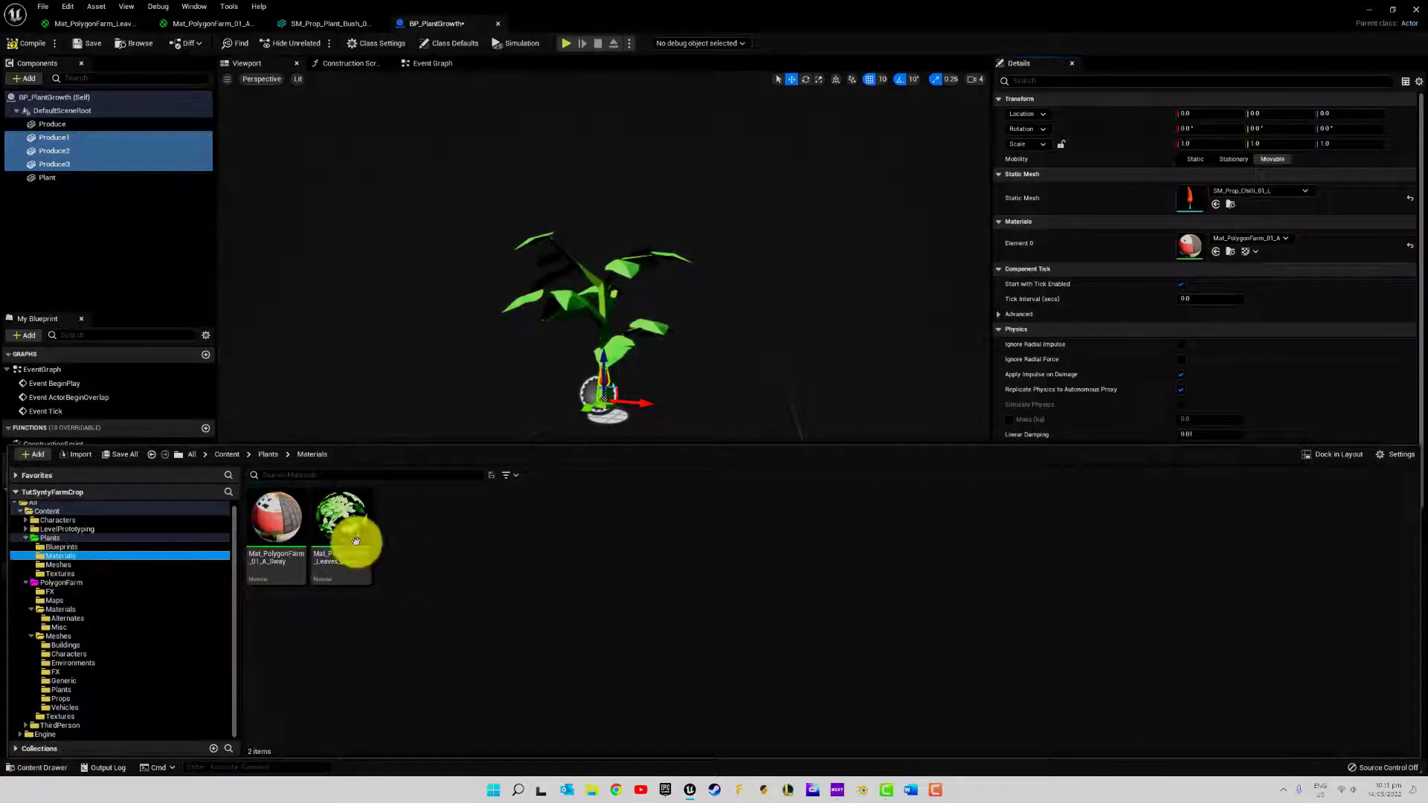
left_click(259, 525)
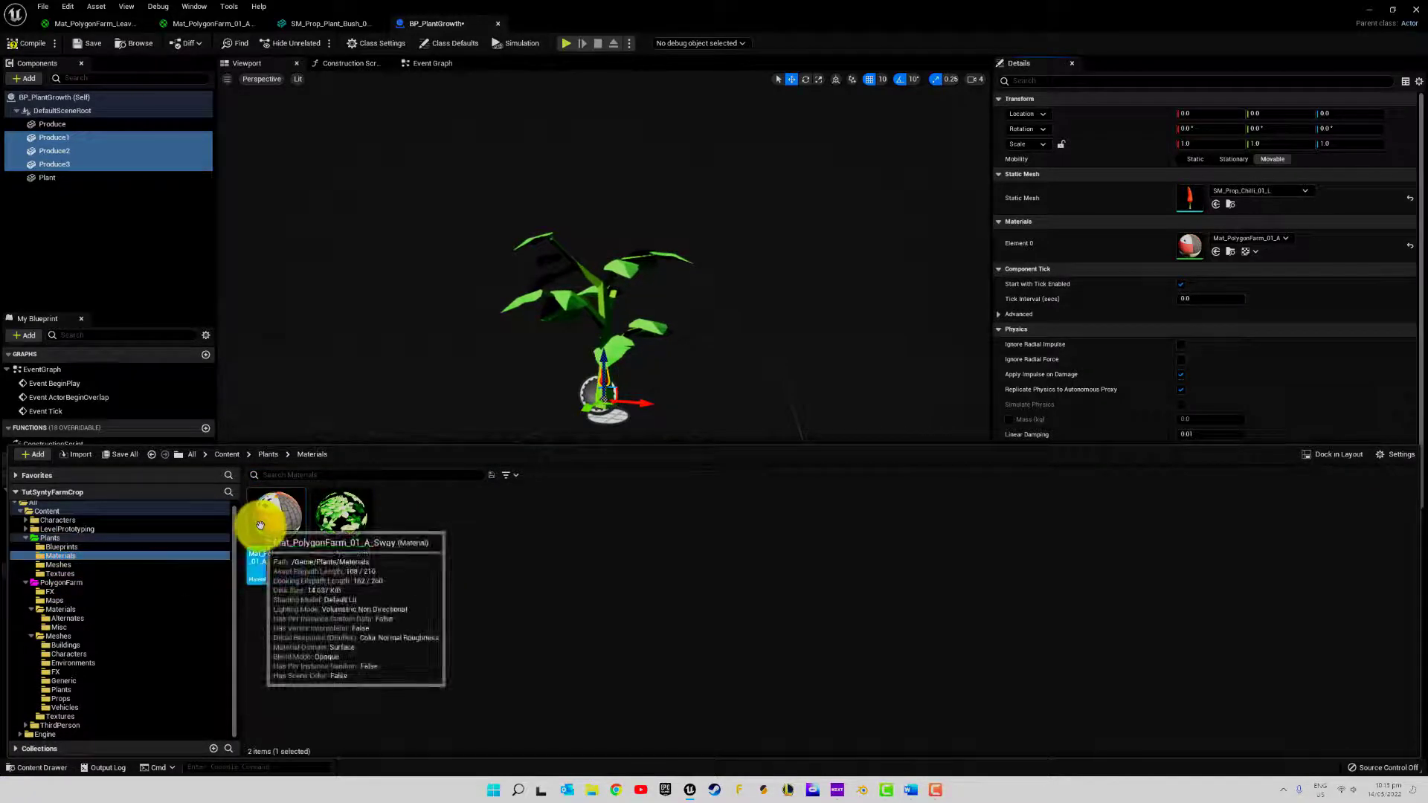
left_click(57, 122)
left_click(43, 179, "shift")
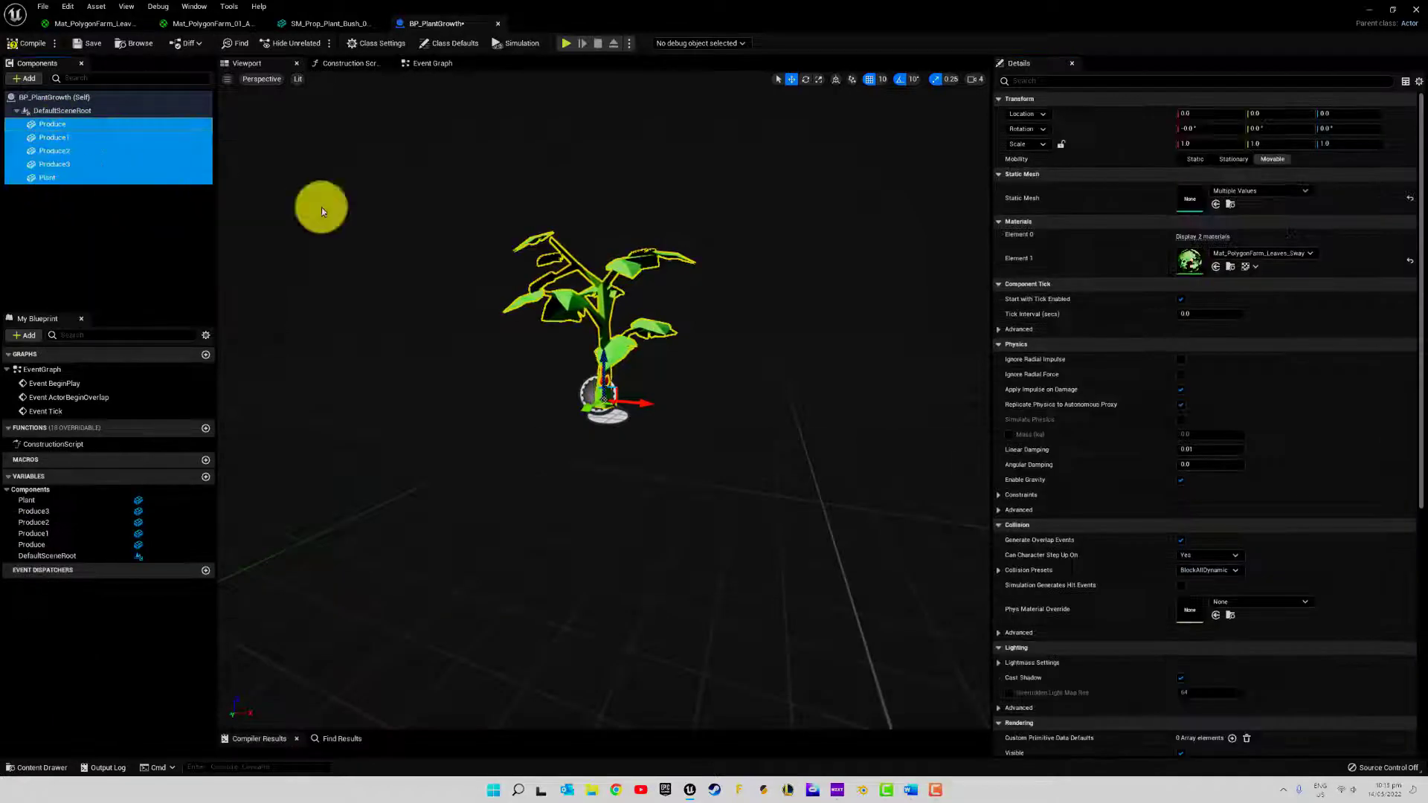
left_click_drag(1212, 265, 69, 176)
left_click(64, 178, "ctrl")
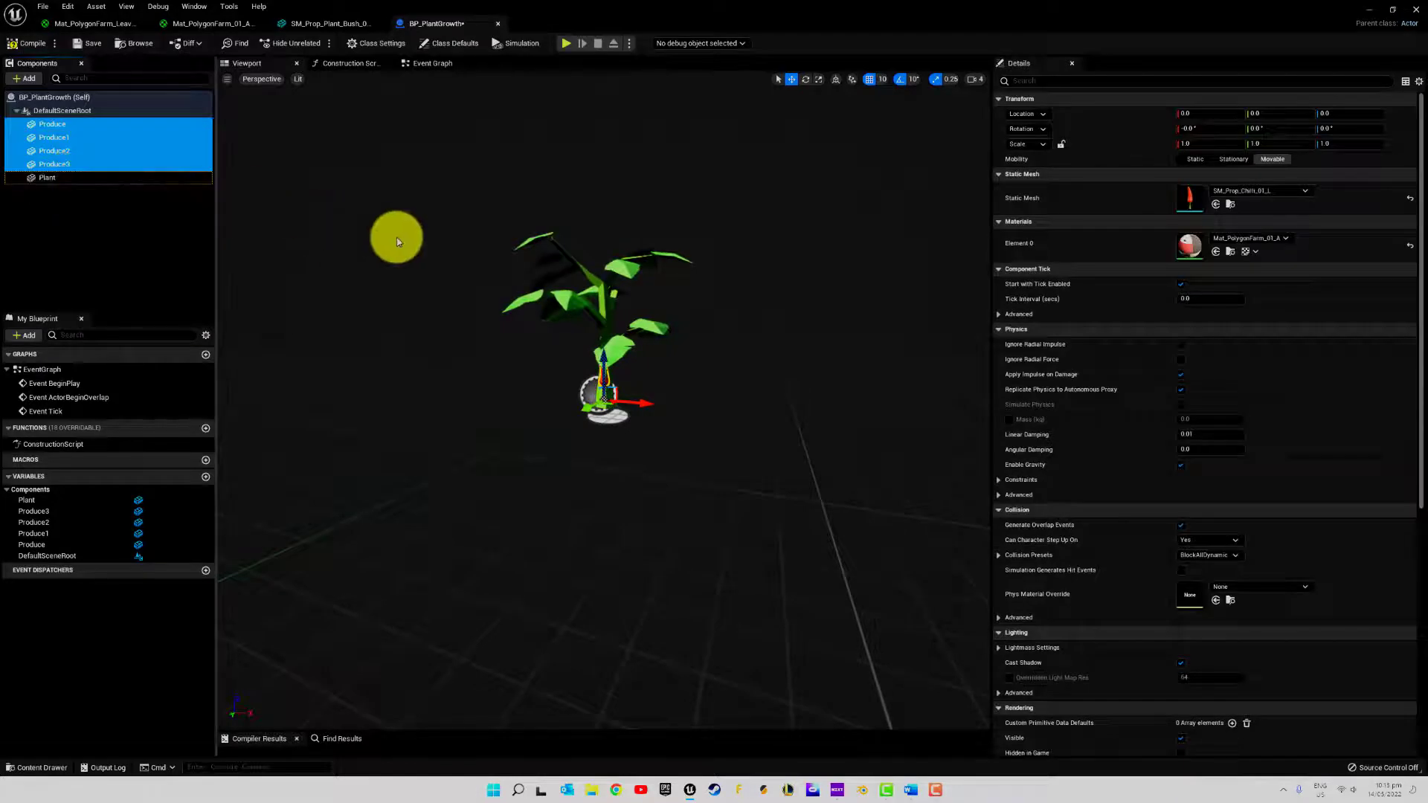
left_click(1216, 252)
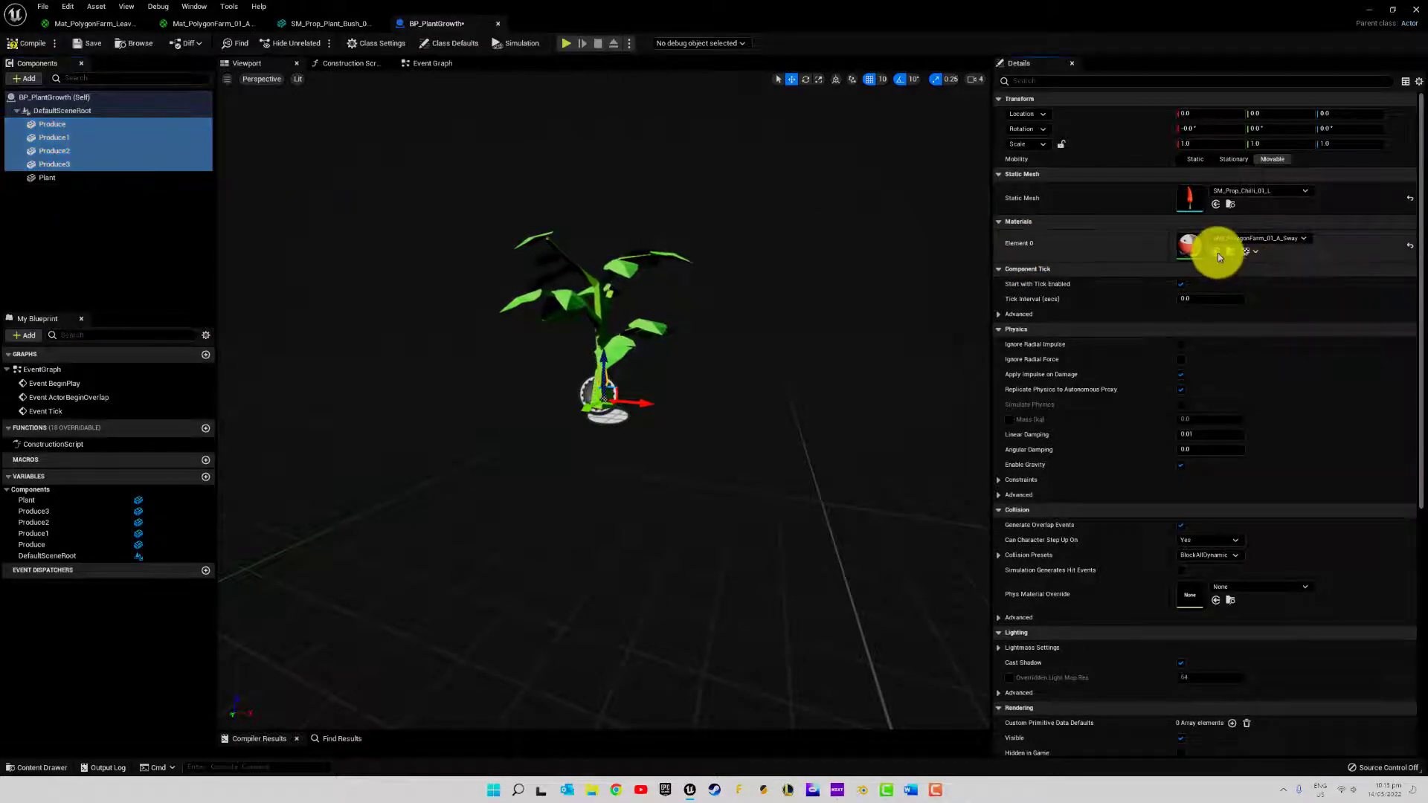
Check the swaying chillies on the plant in the viewport and save the BP_PlantGrowth blueprint
key("f")
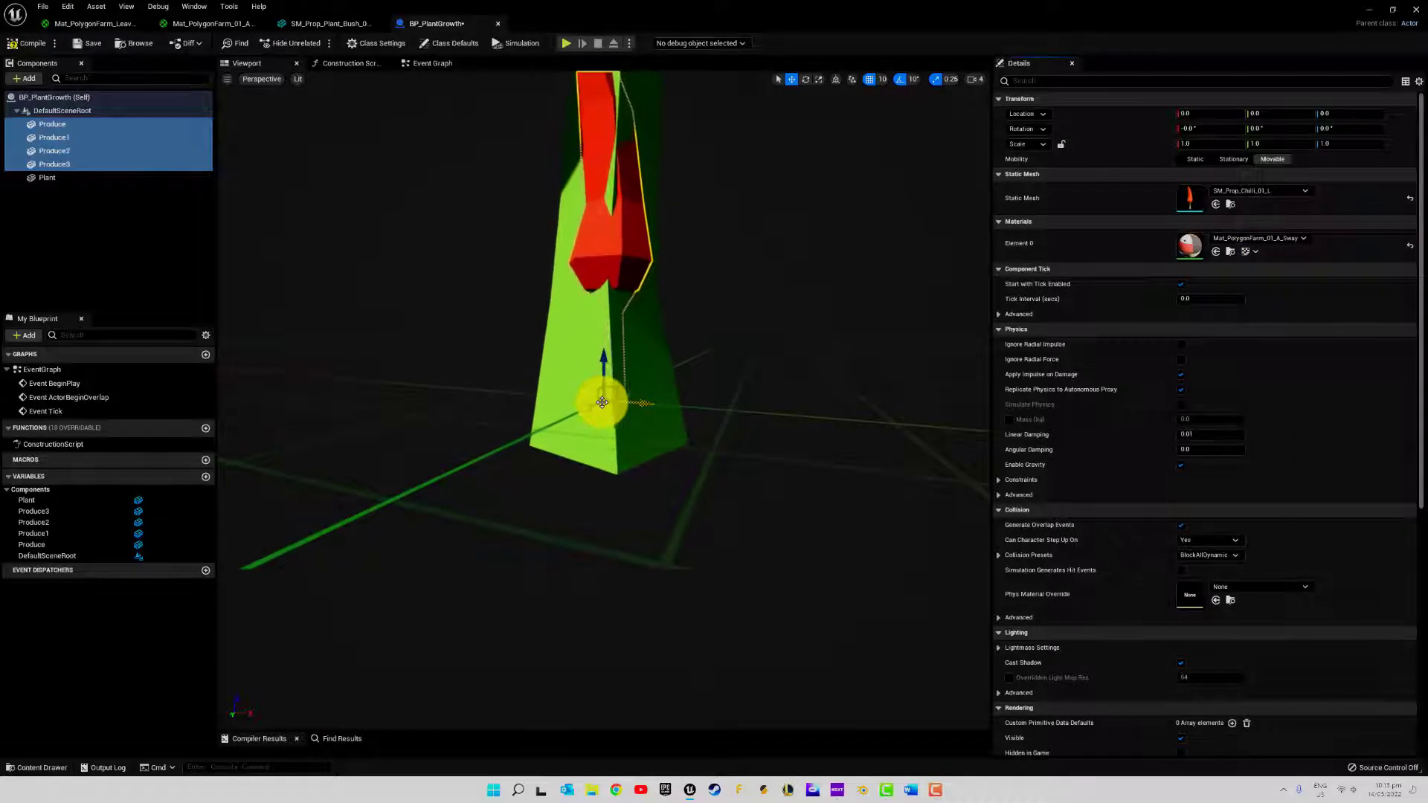
scroll(602, 402, "down", 5)
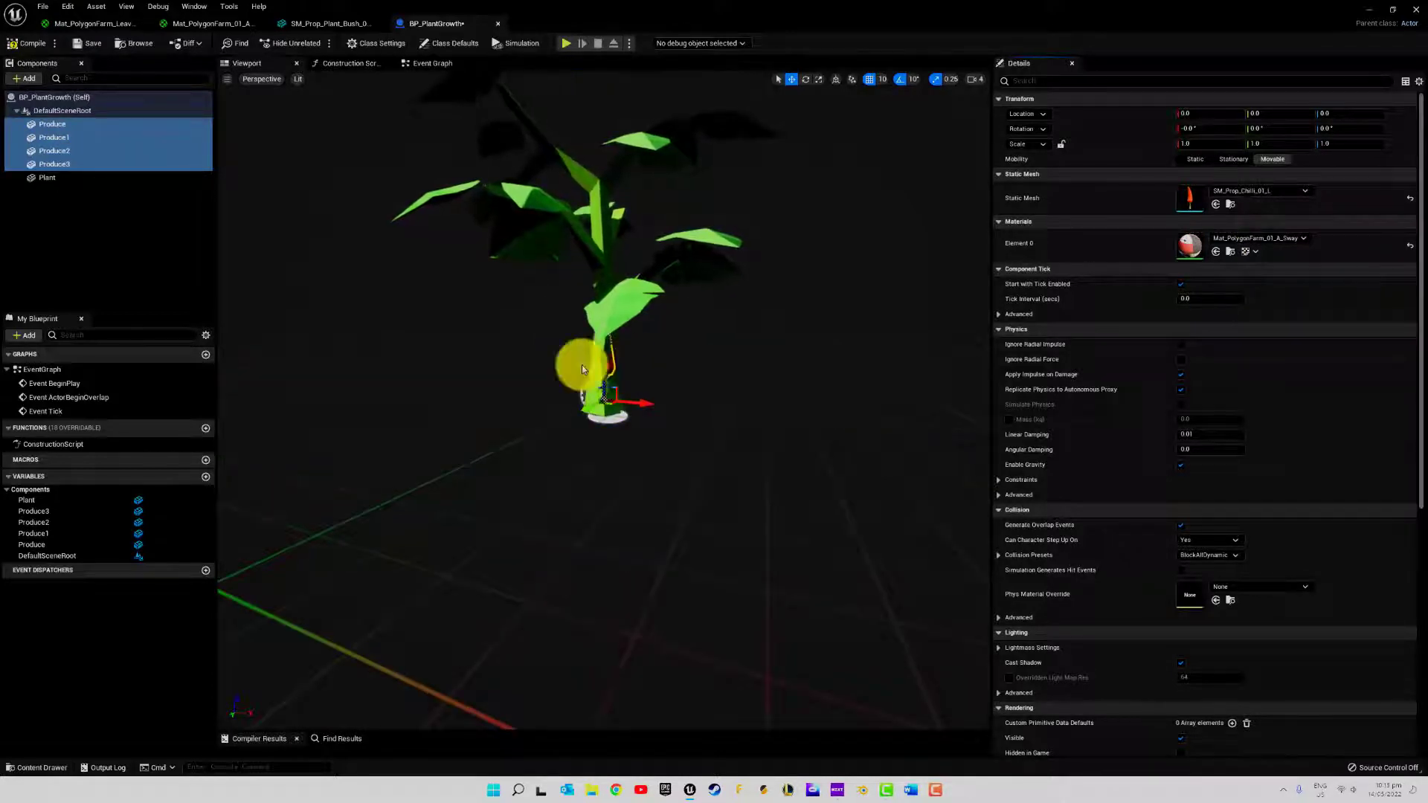
left_click(43, 190)
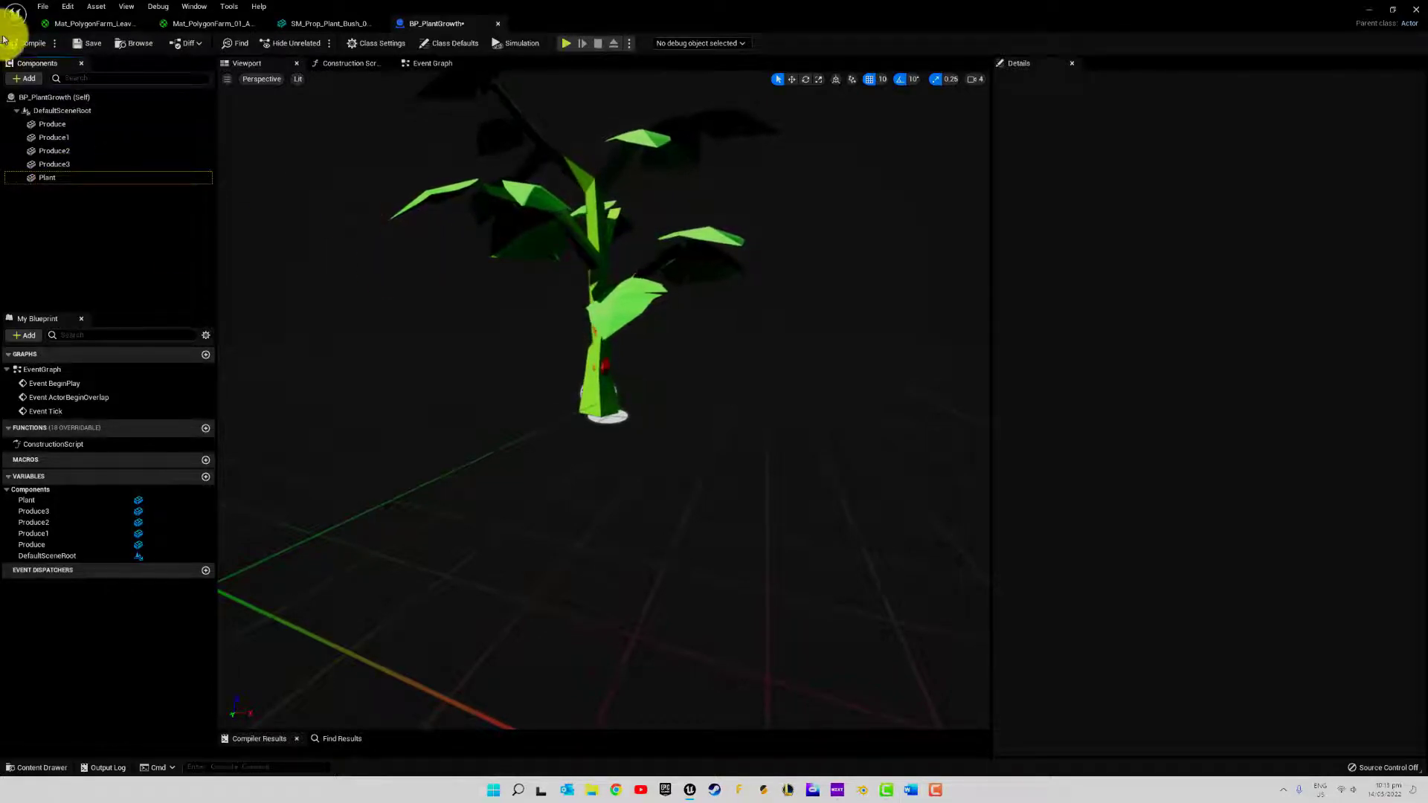
left_click(83, 43)
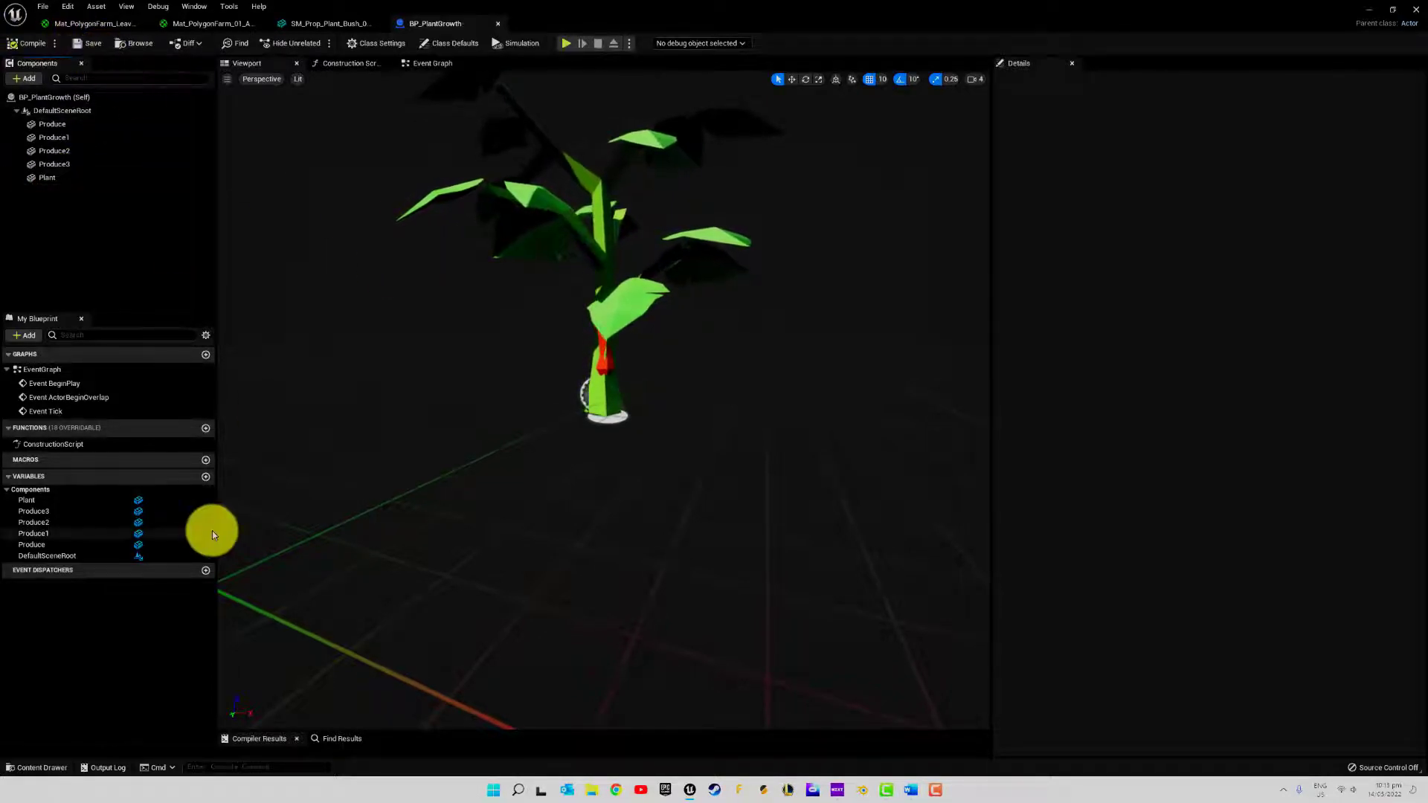
Create a Boolean variable named IsRipe? in BP_PlantGrowth and compile the blueprint
left_click(206, 476)
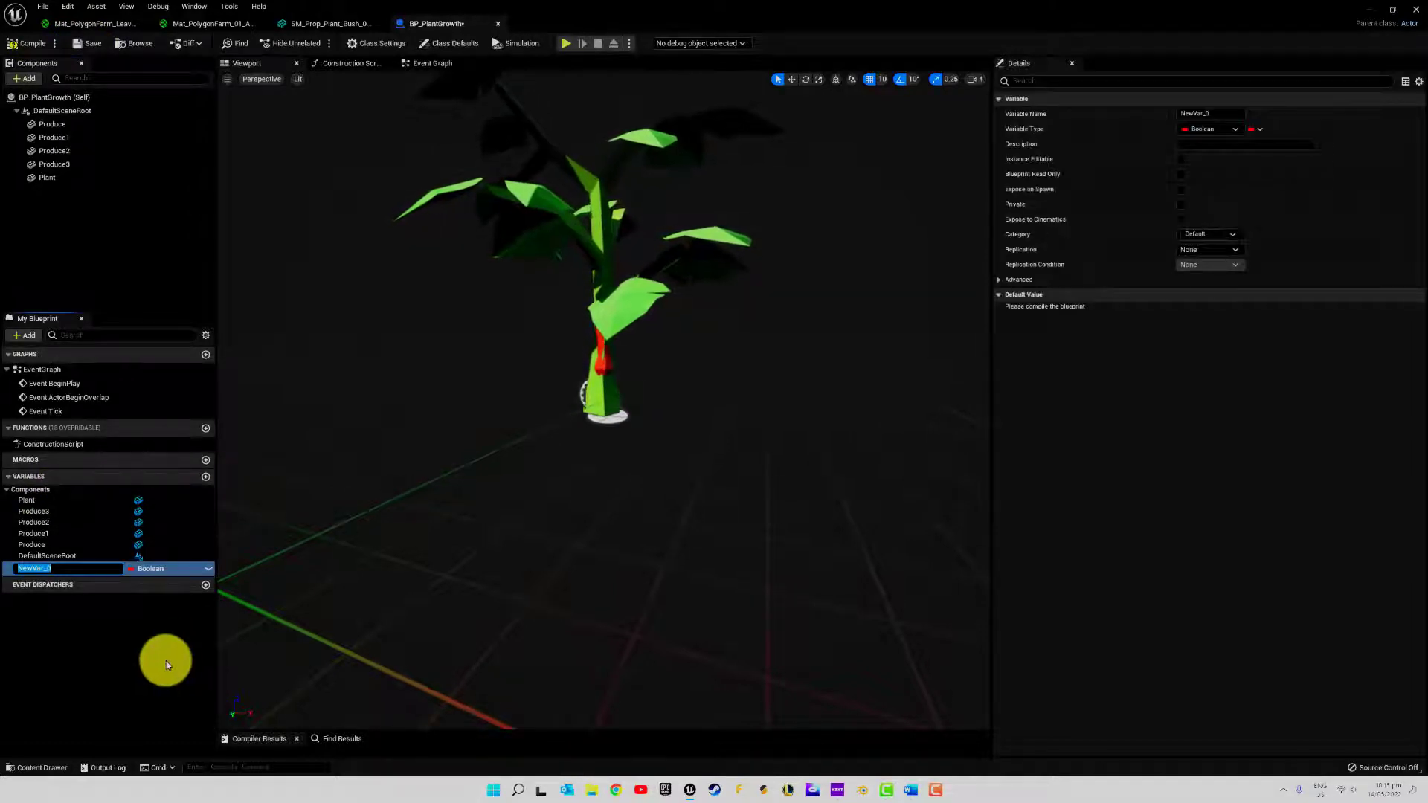
type("IsR")
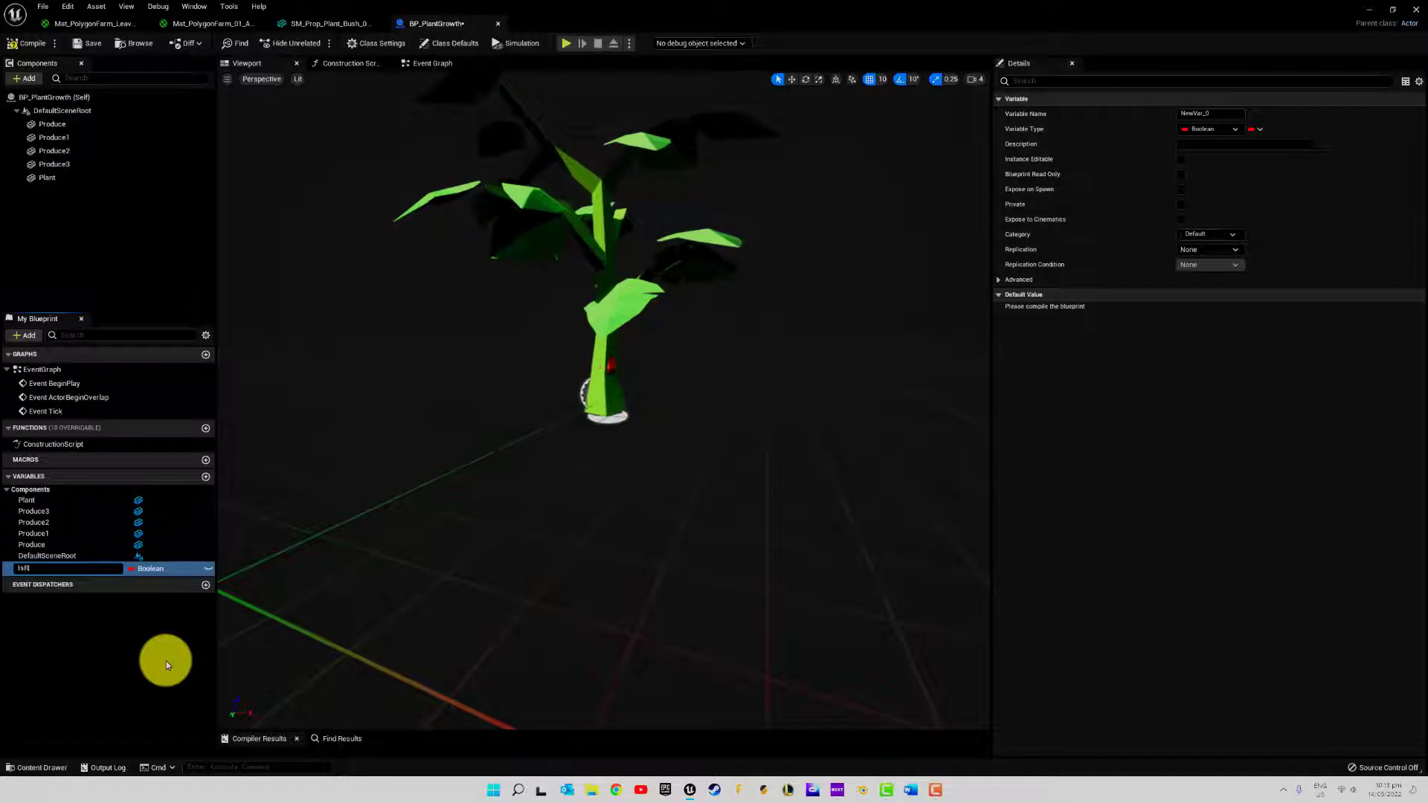
type("ipe")
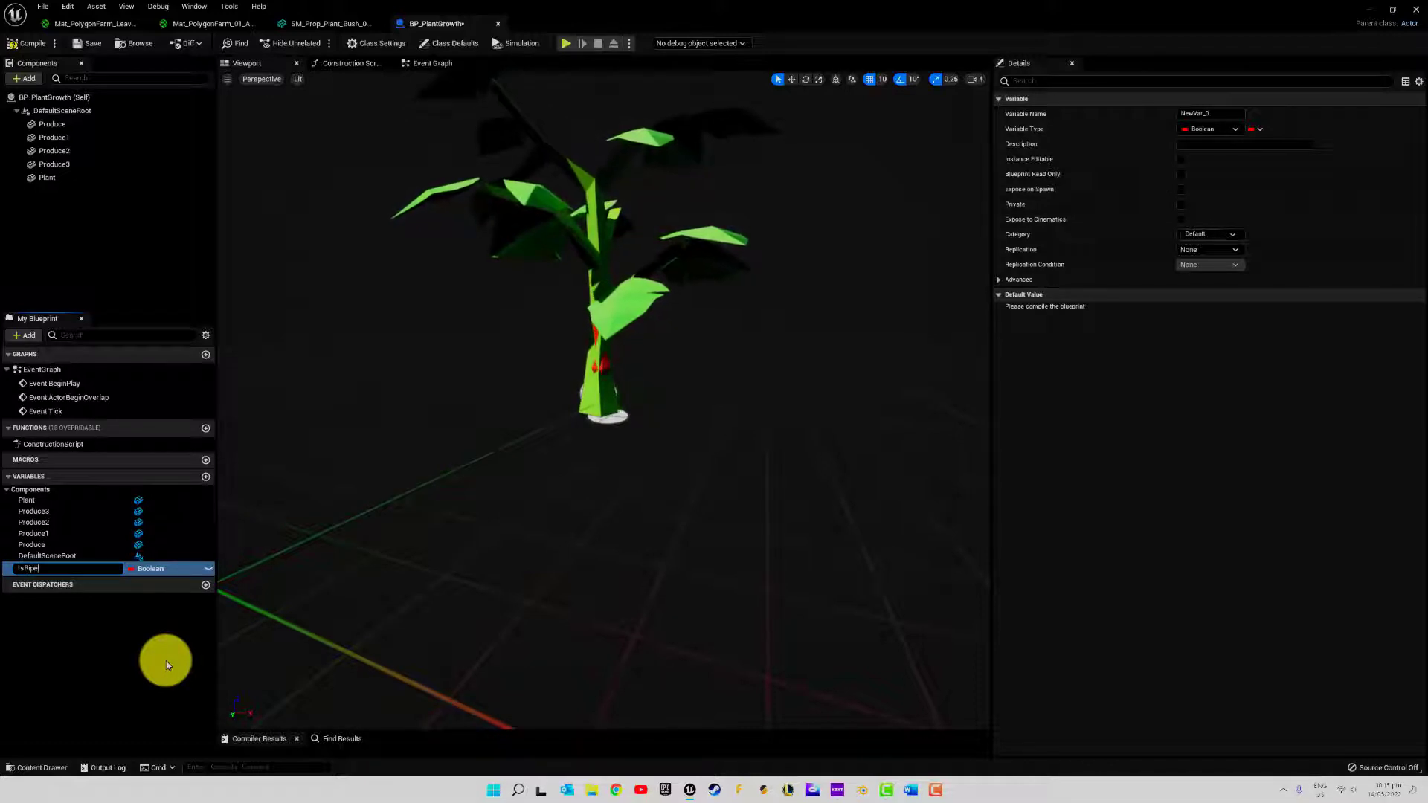
type("?")
key("Return")
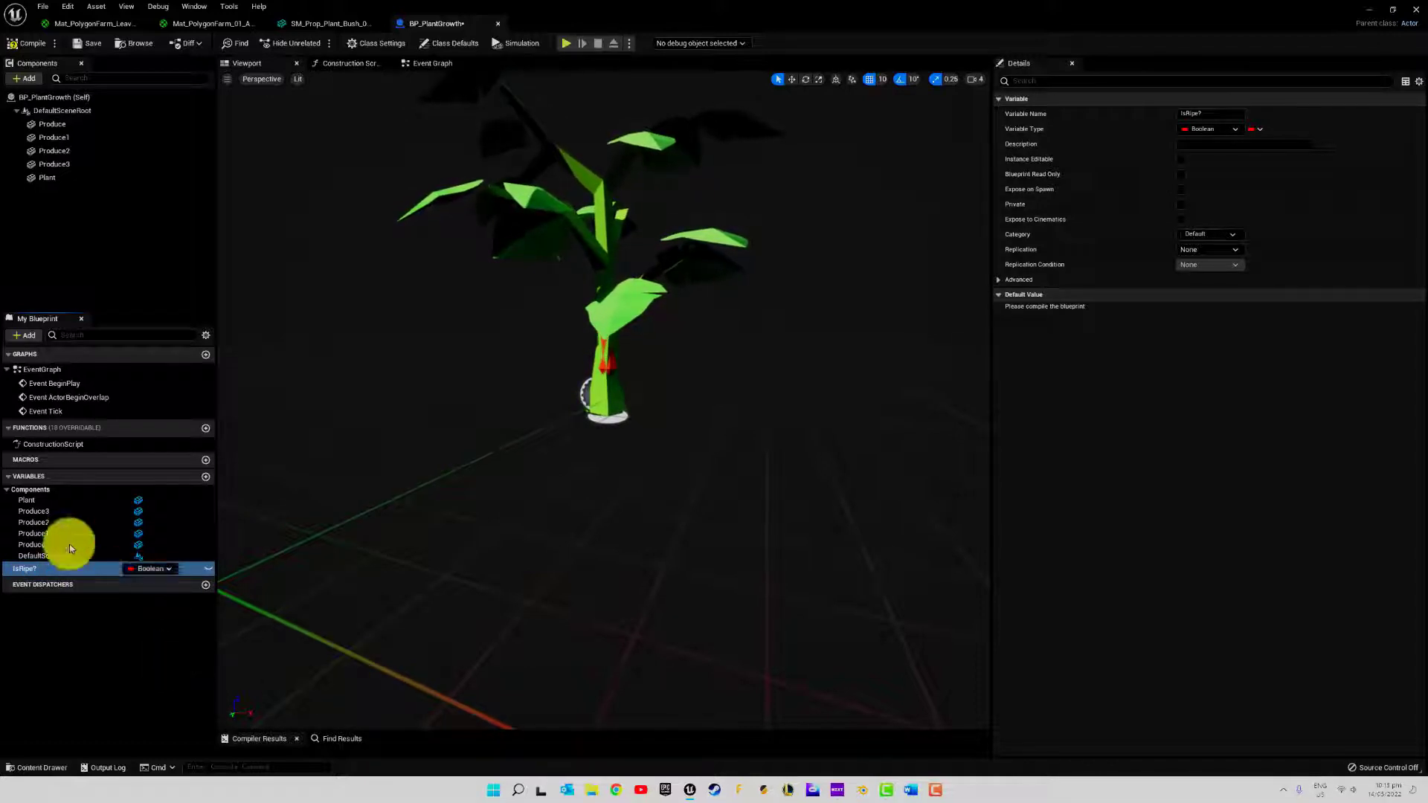
left_click(23, 43)
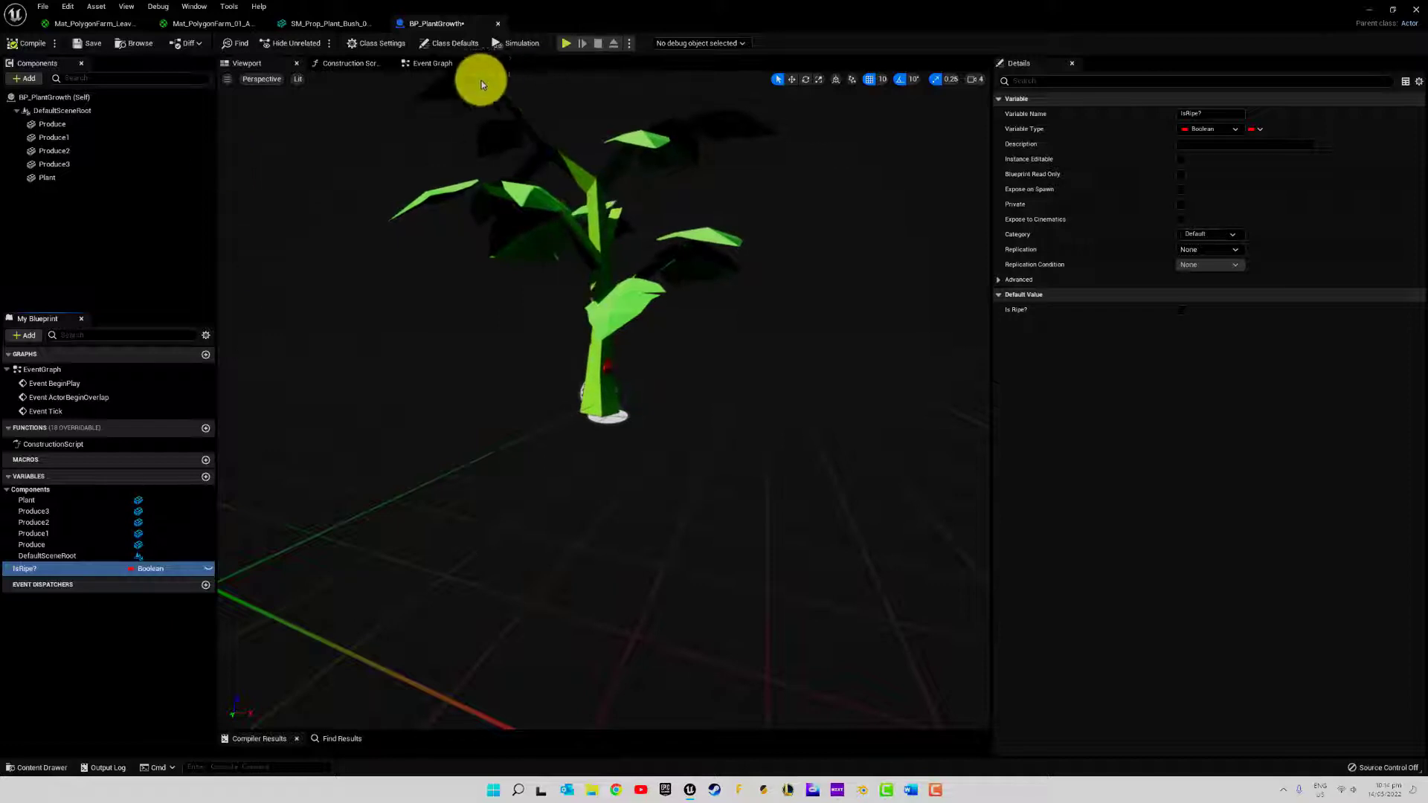
Delete the ActorBeginOverlap and Tick events from the BP_PlantGrowth event graph, keeping Event BeginPlay
left_click(446, 65)
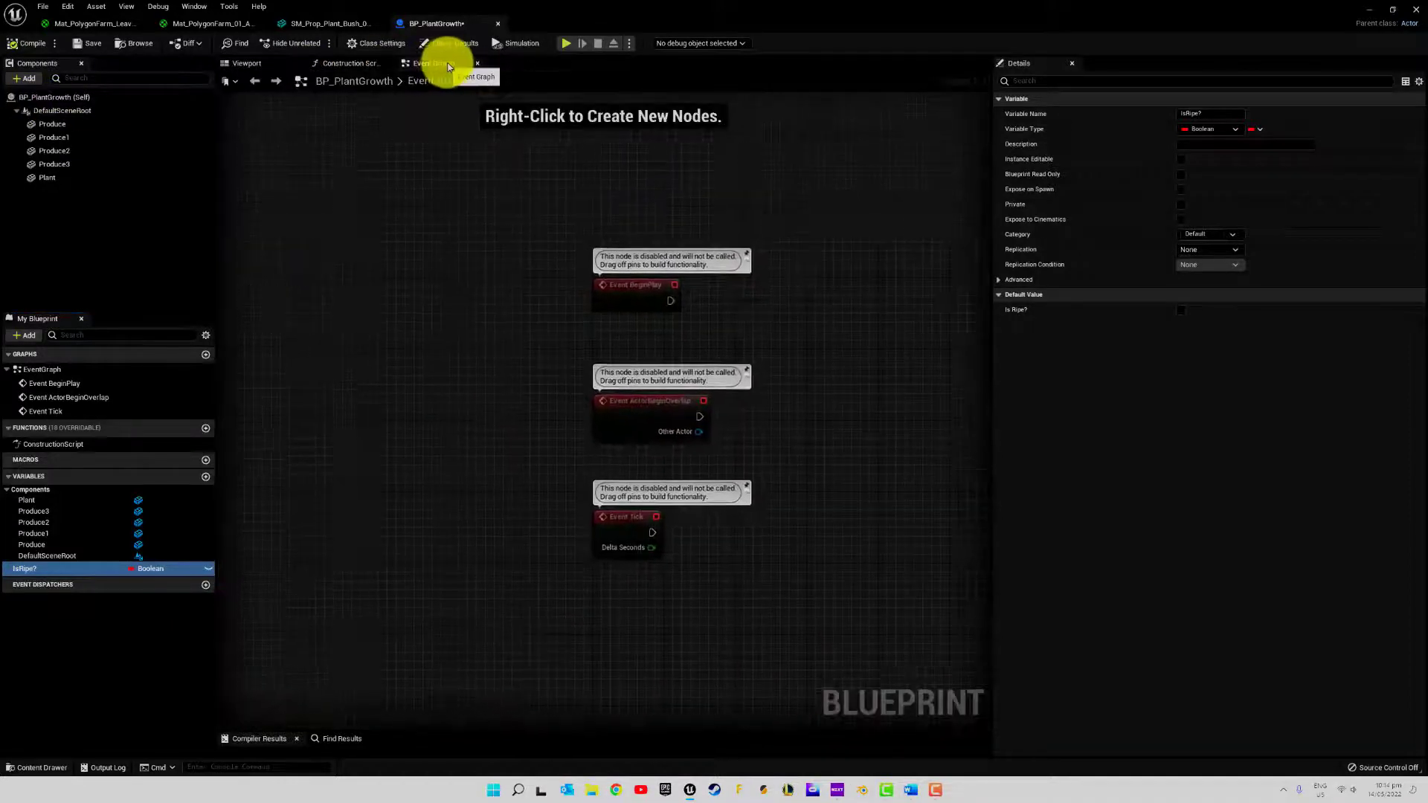
right_click_drag(744, 345, 622, 332)
left_click_drag(383, 386, 643, 653)
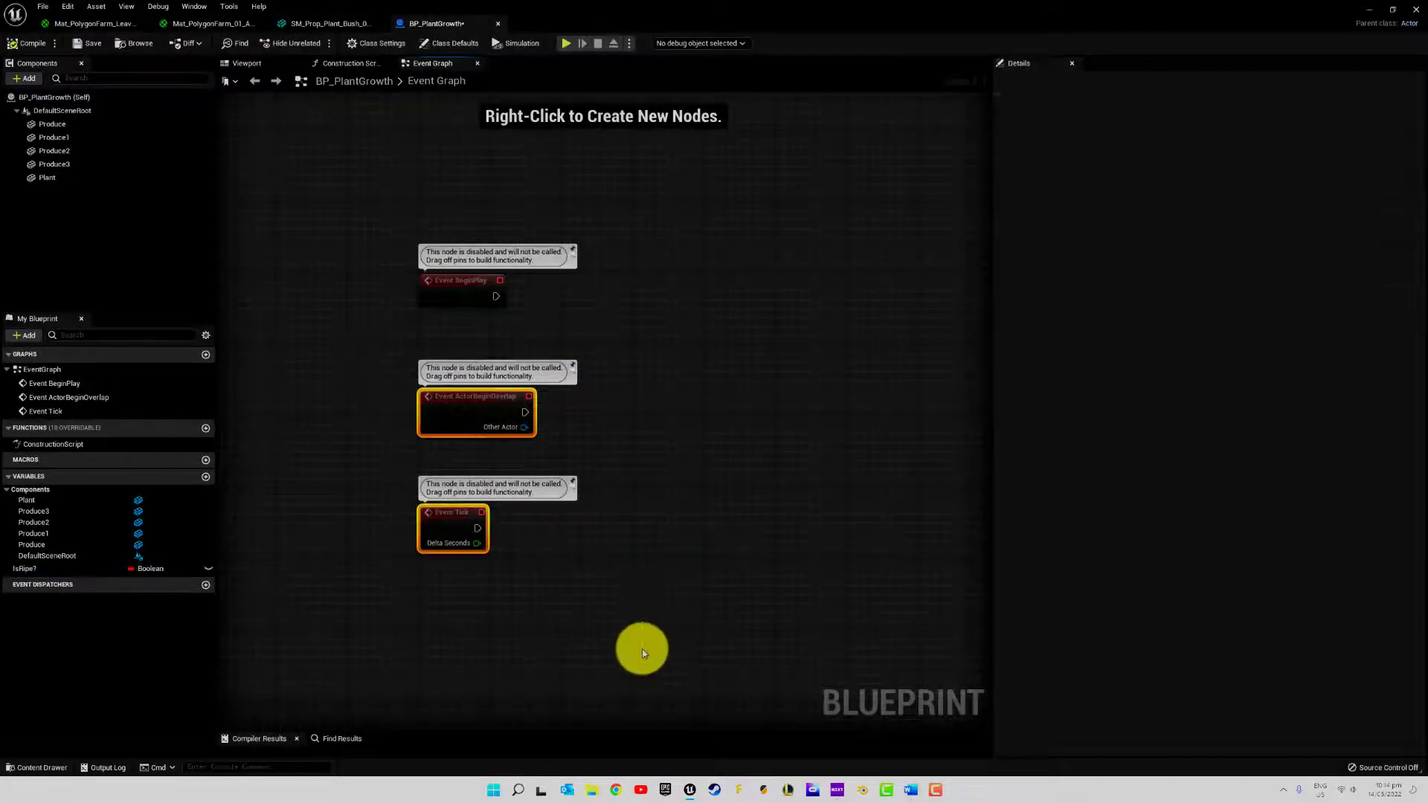
key("Delete")
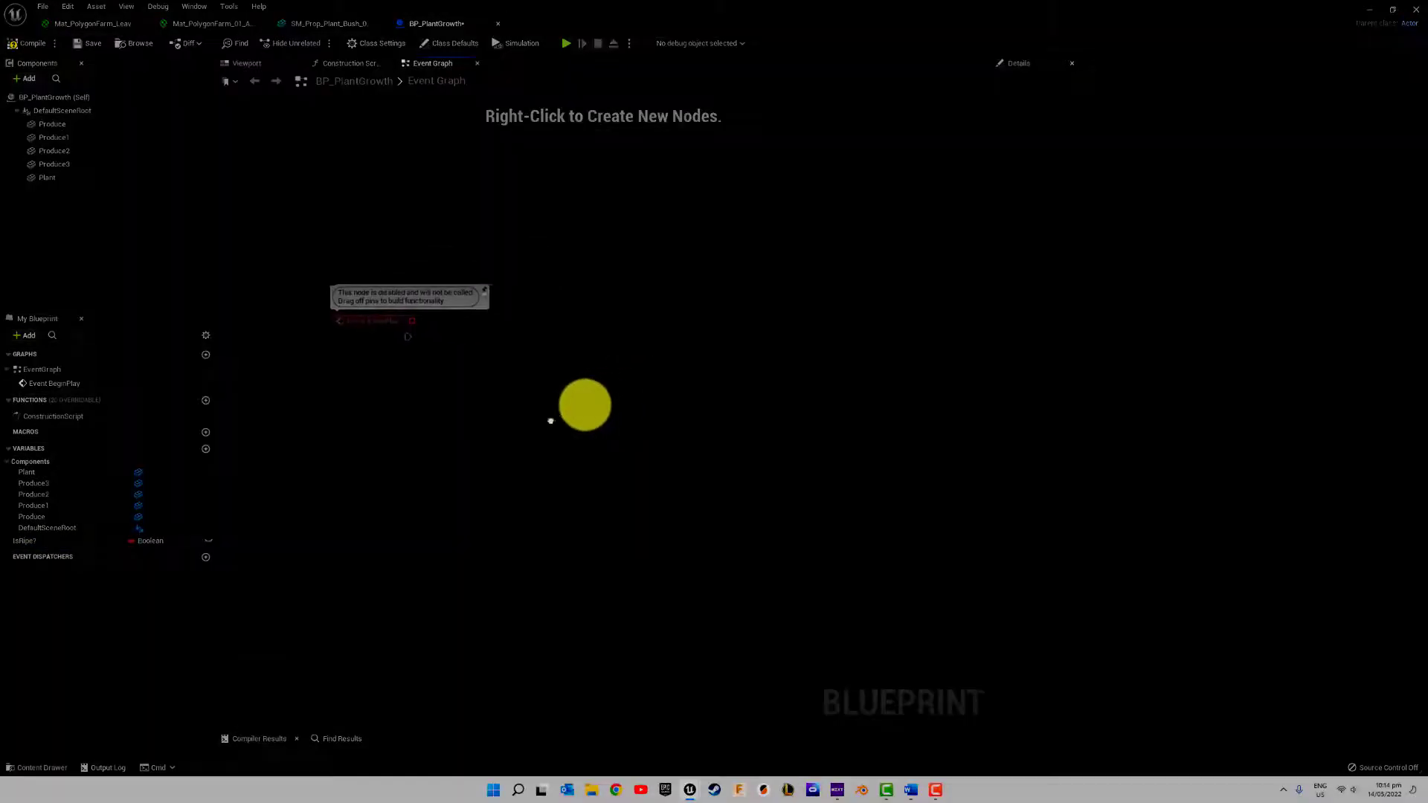
right_click_drag(550, 421, 541, 469)
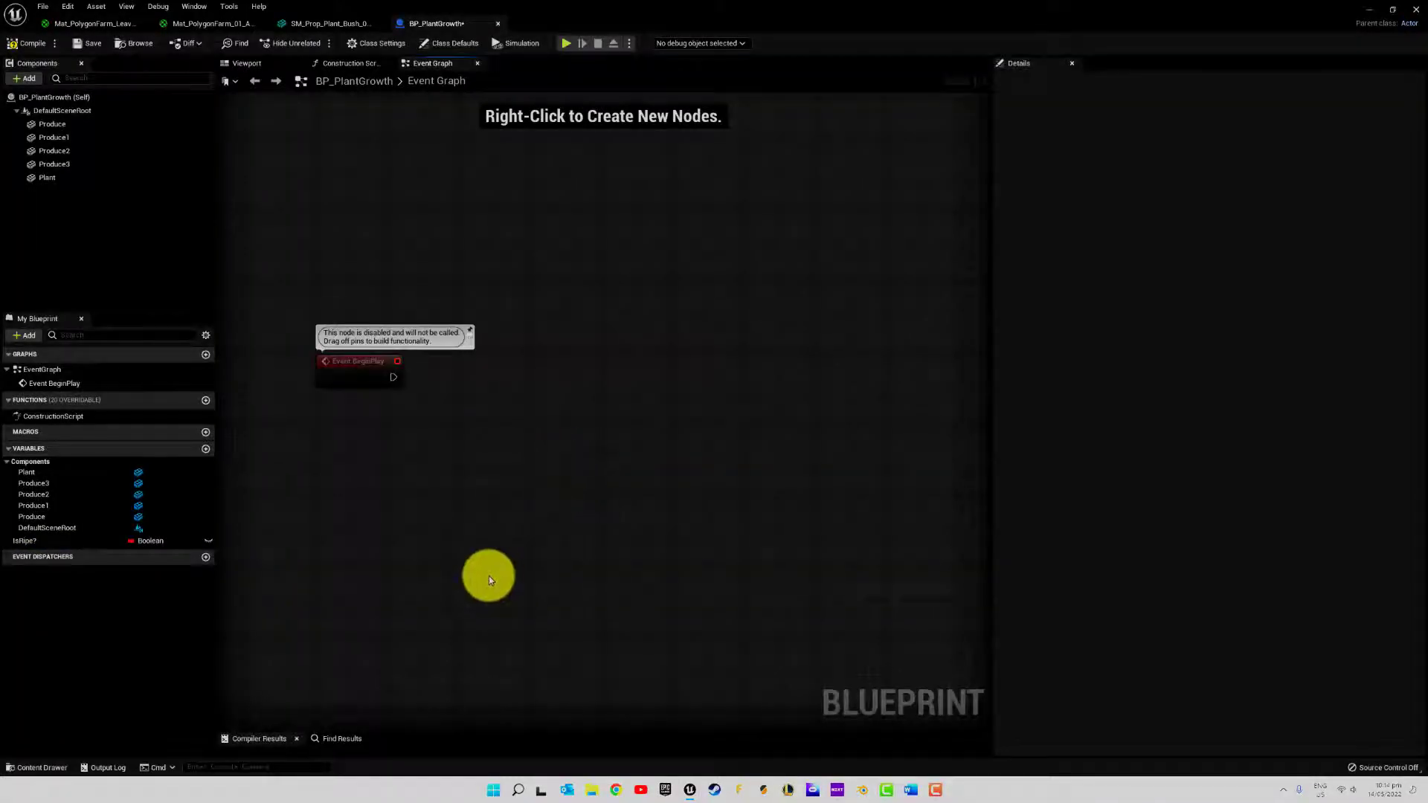
Add a Get Components by Tag node to the event graph below Event BeginPlay
left_click_drag(393, 377, 473, 382)
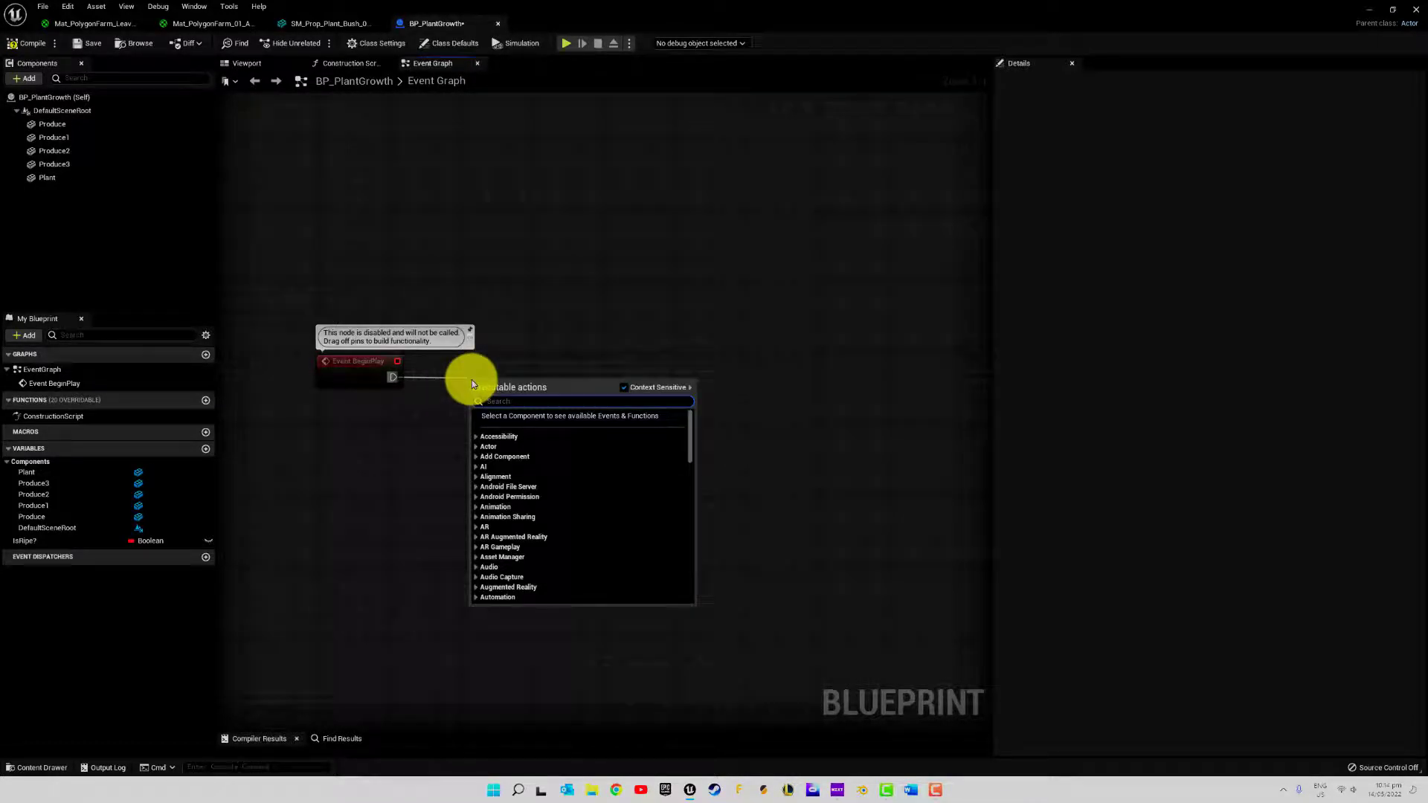
left_click(427, 475)
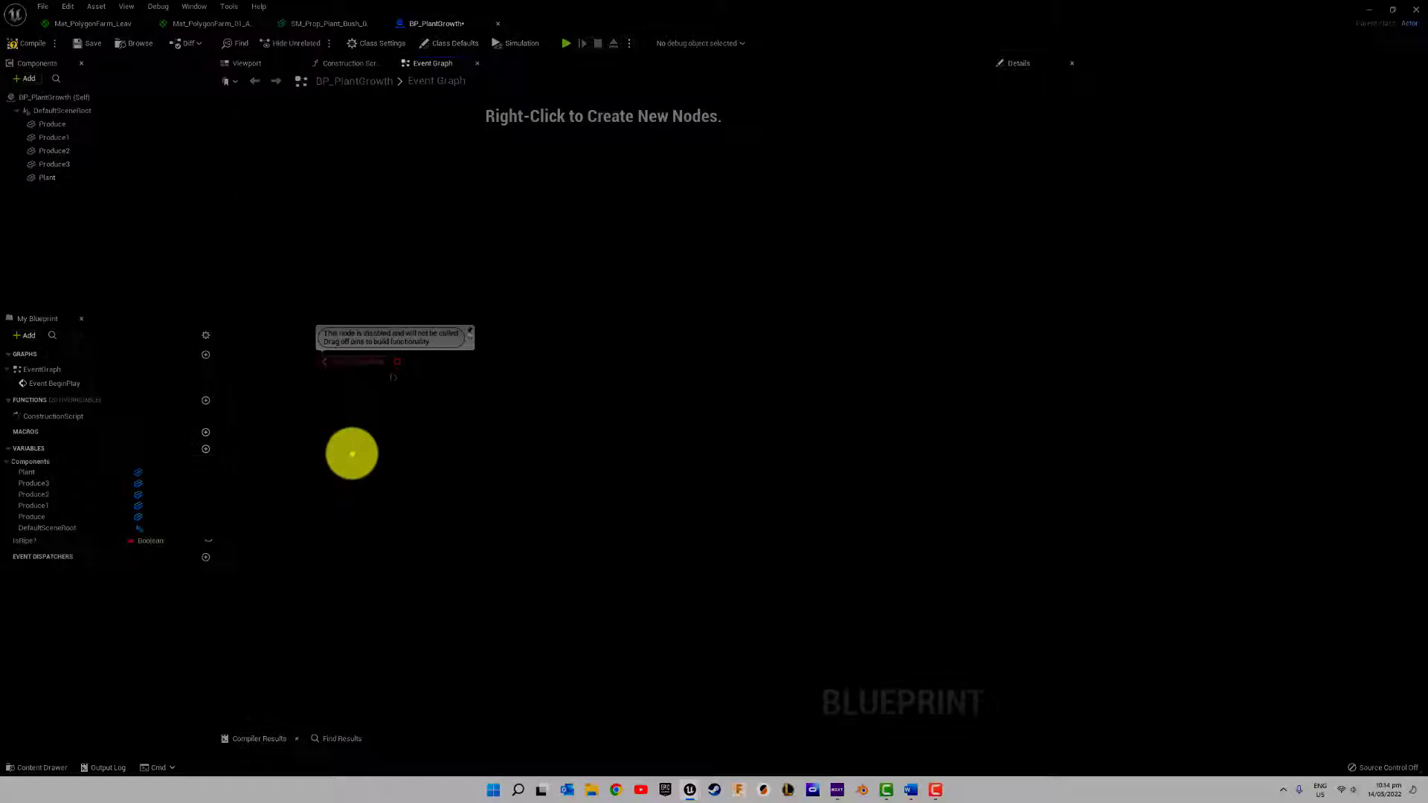
right_click(352, 453)
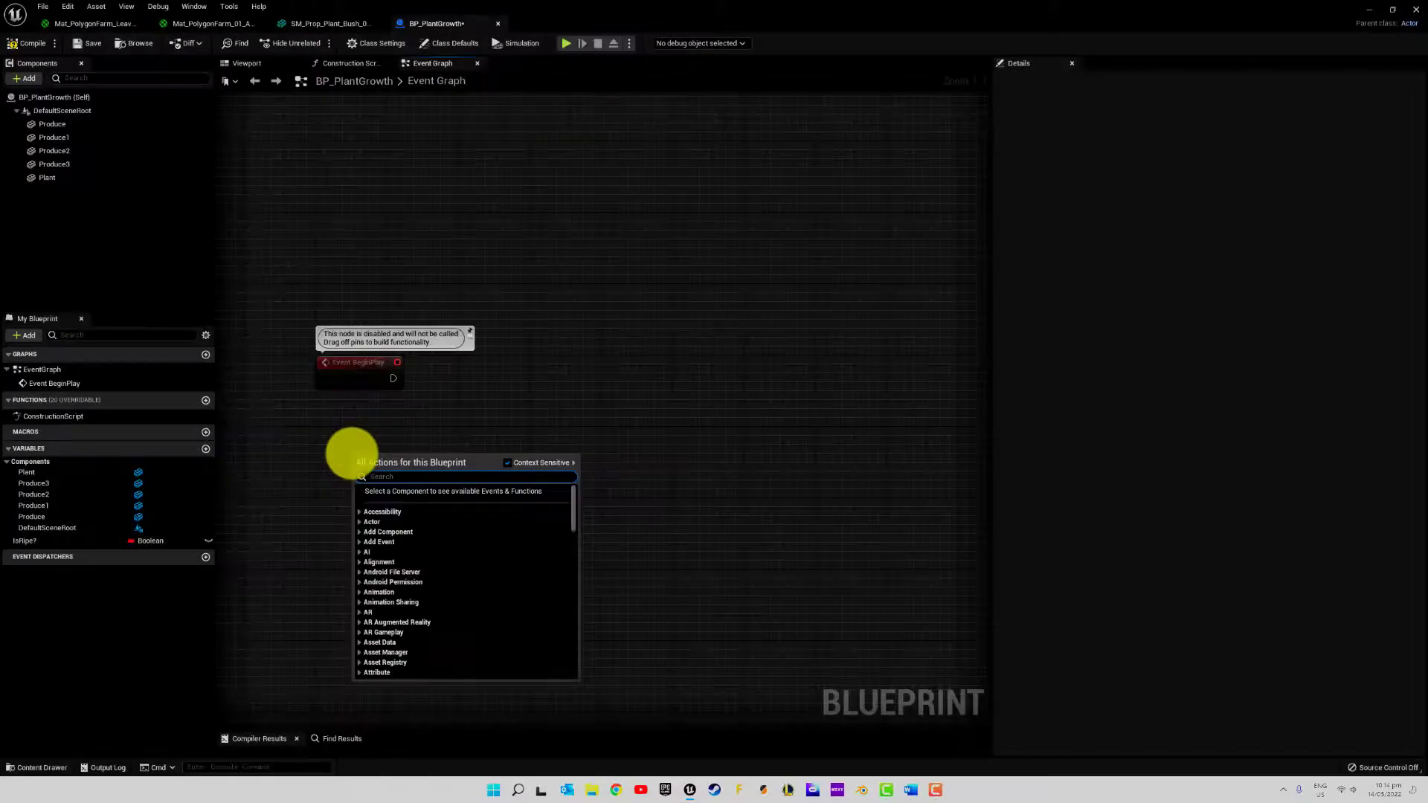
type("get a")
type("omponet")
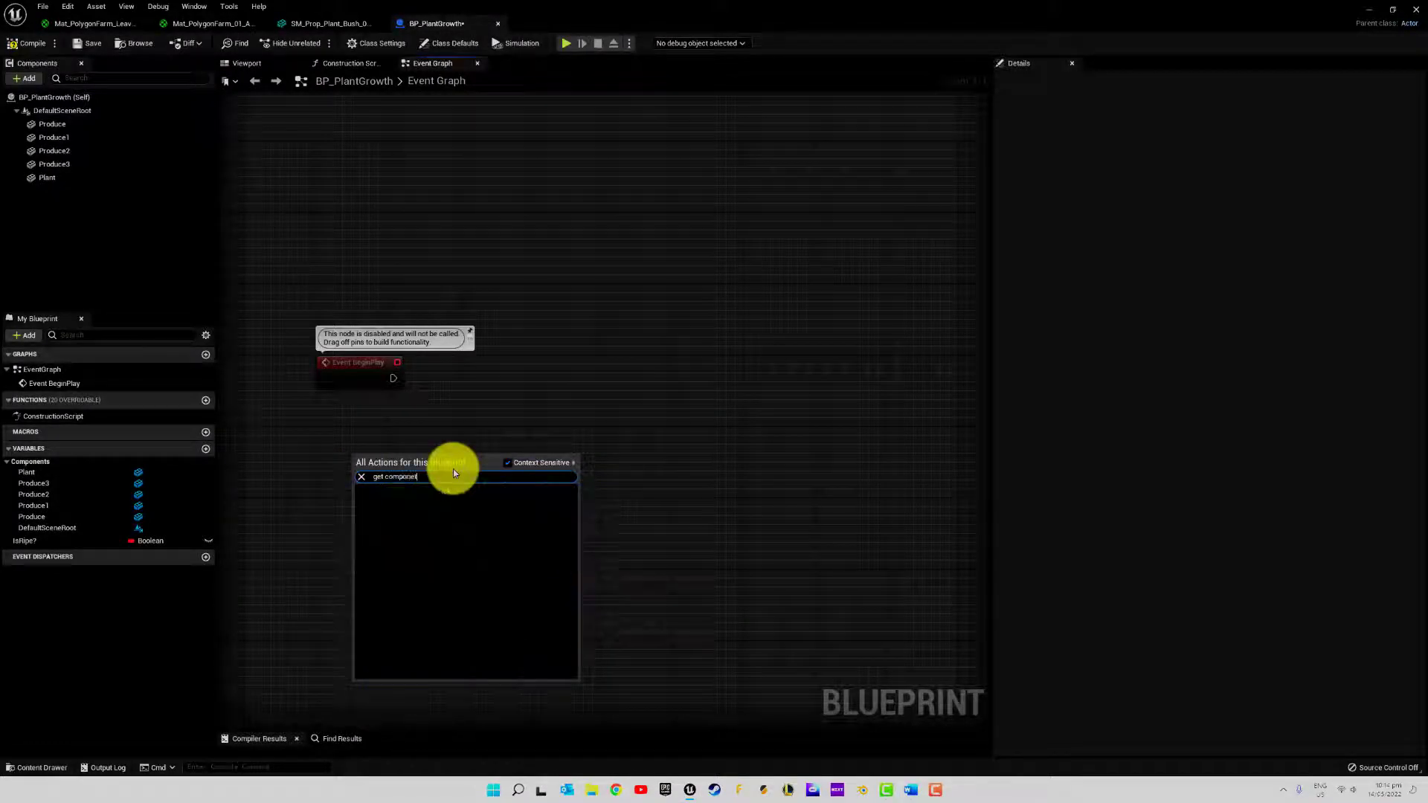
key("BackSpace")
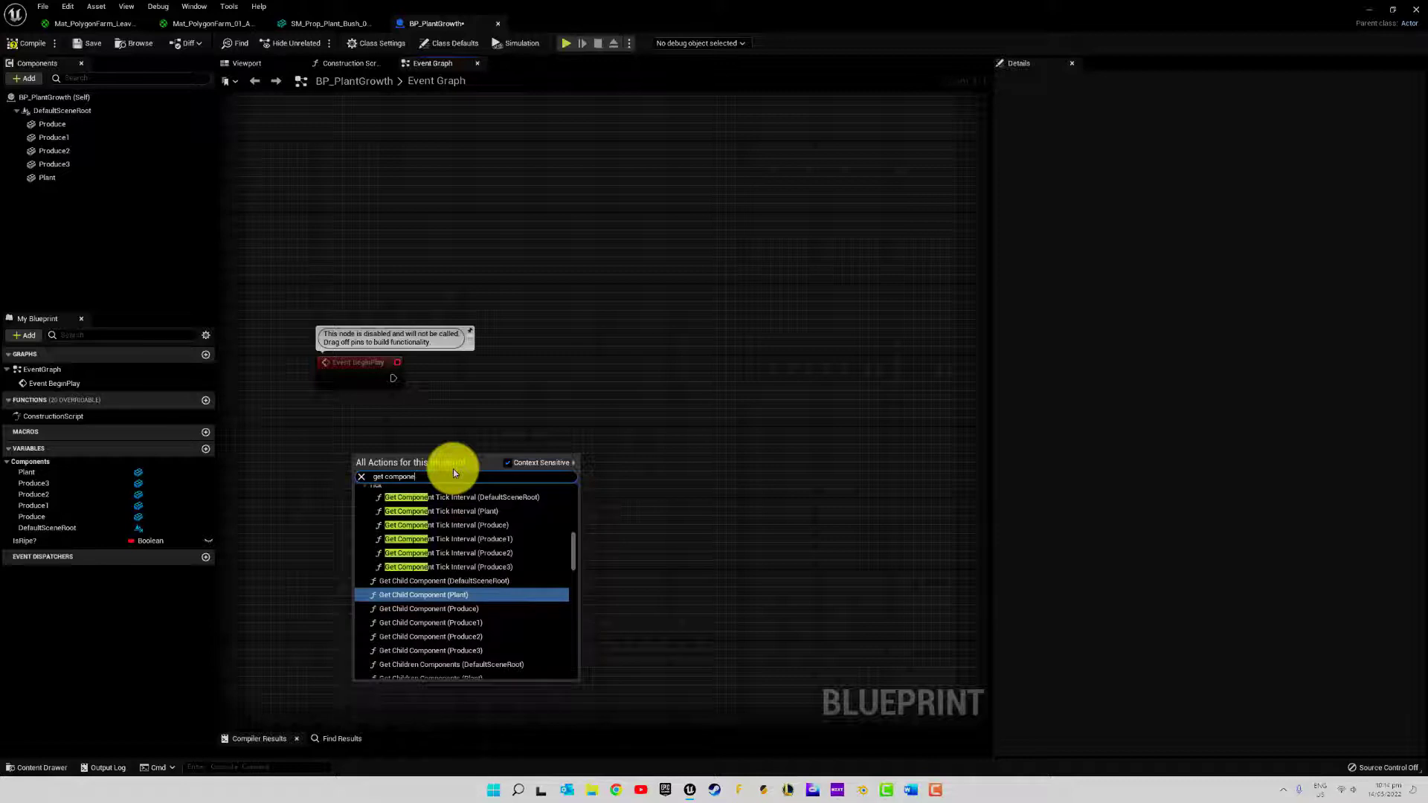
type("nt by")
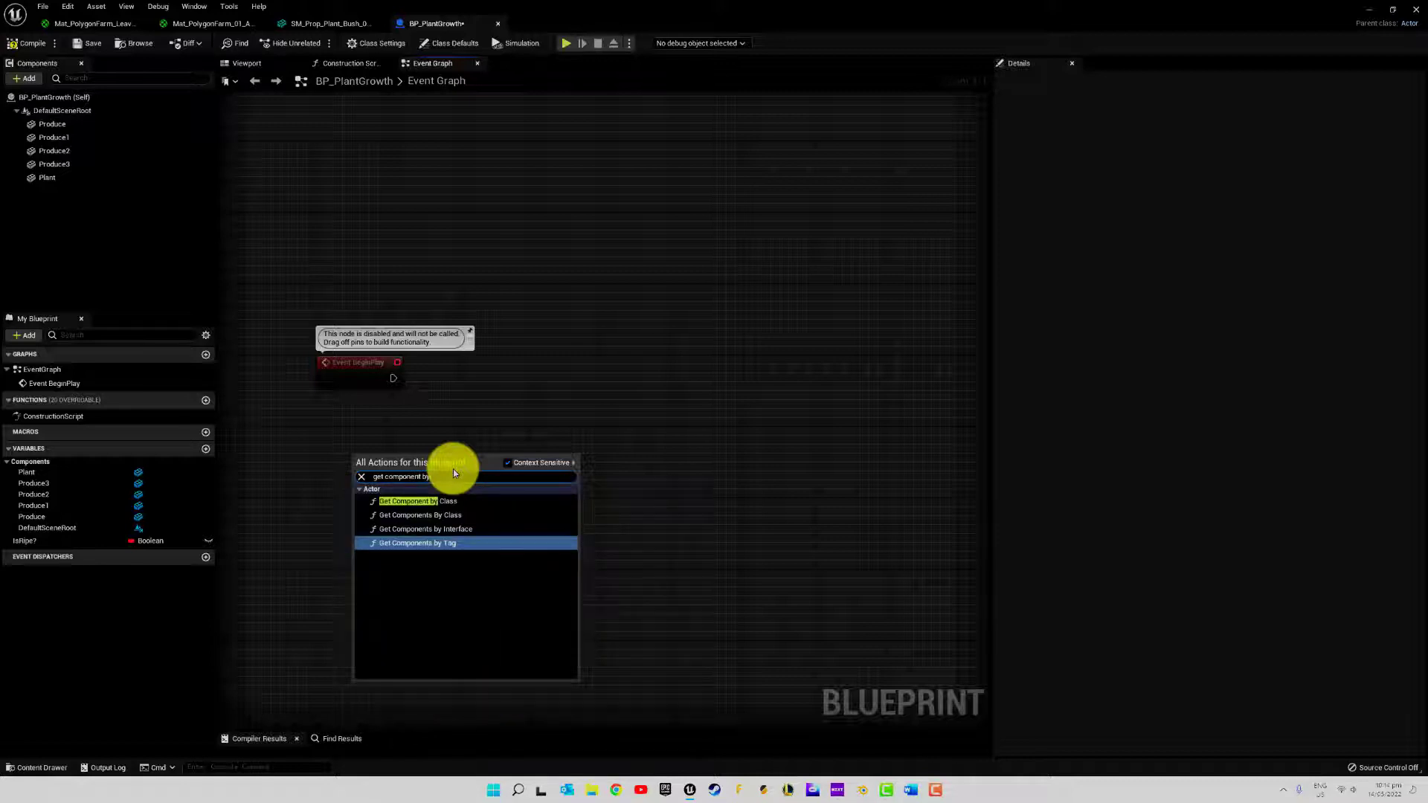
left_click(433, 542)
Set the Get Components by Tag node's tag to Produce and its component class to StaticMeshComponent
left_click(384, 512)
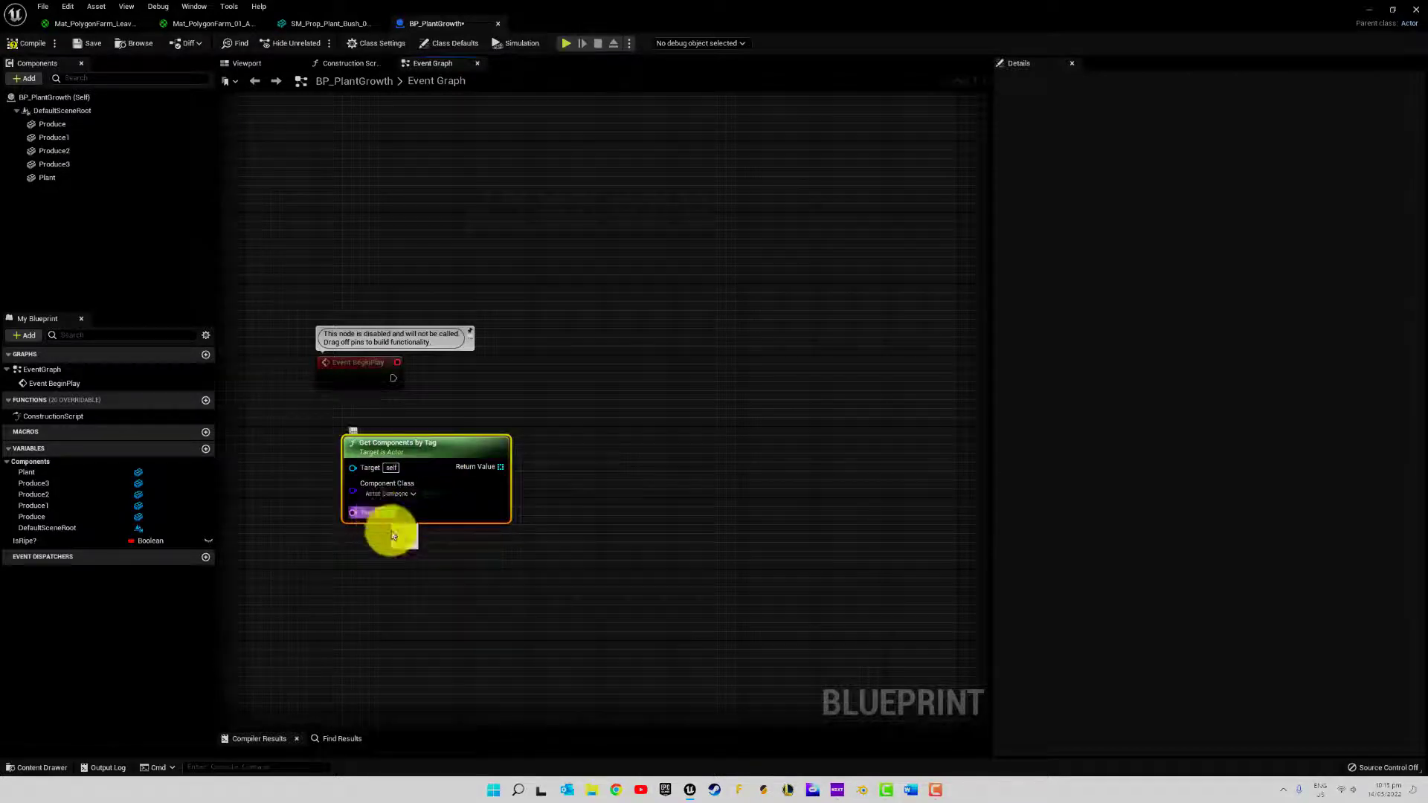
type("Produce")
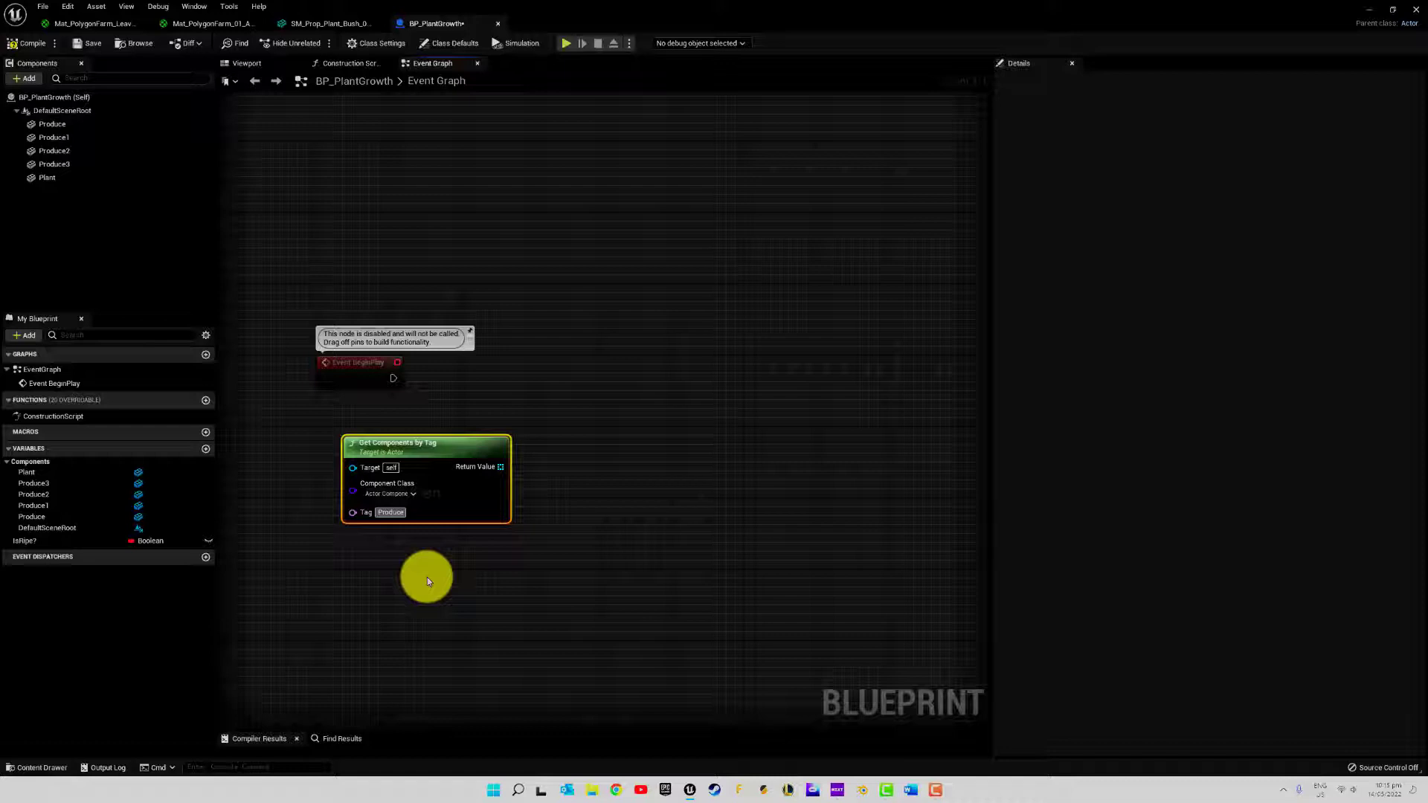
key("Return")
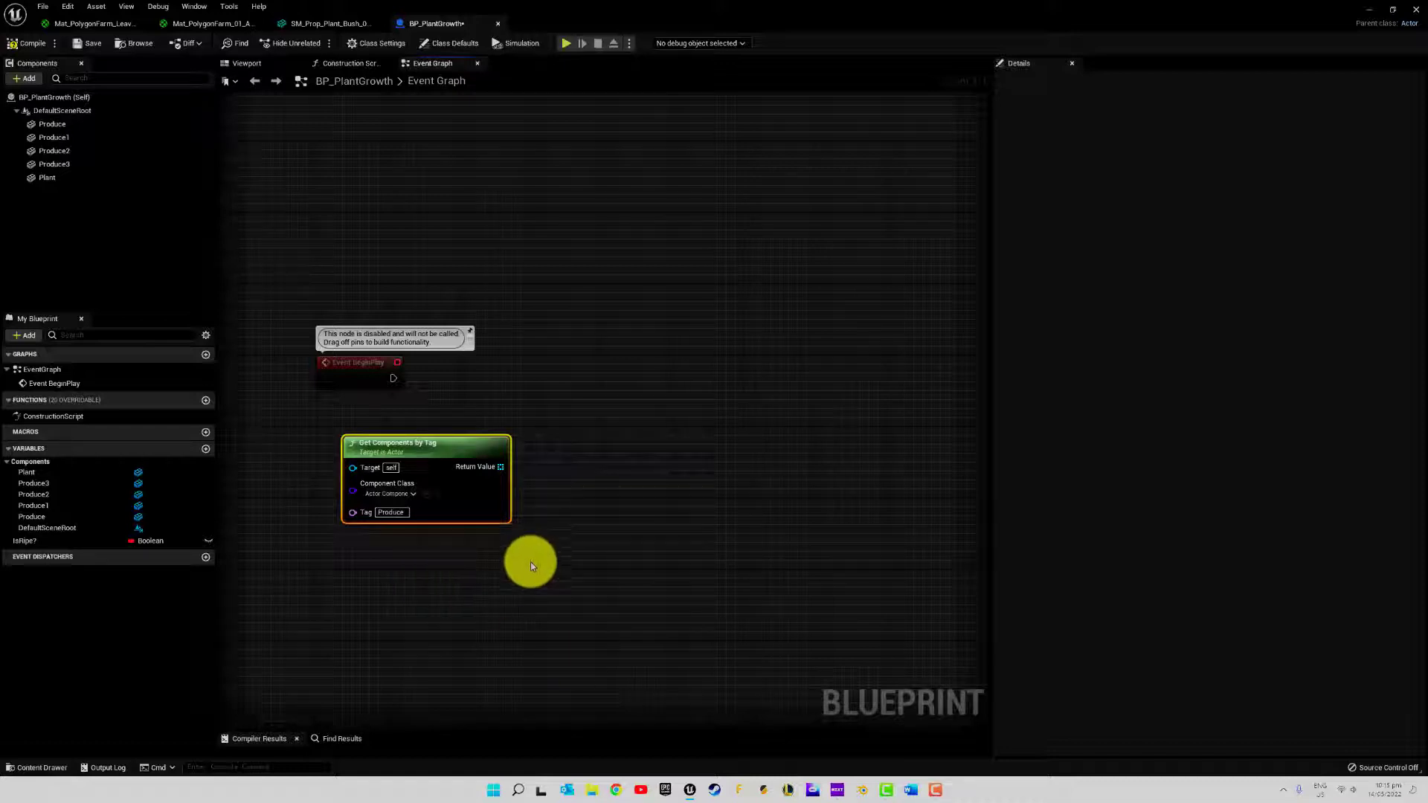
left_click(386, 494)
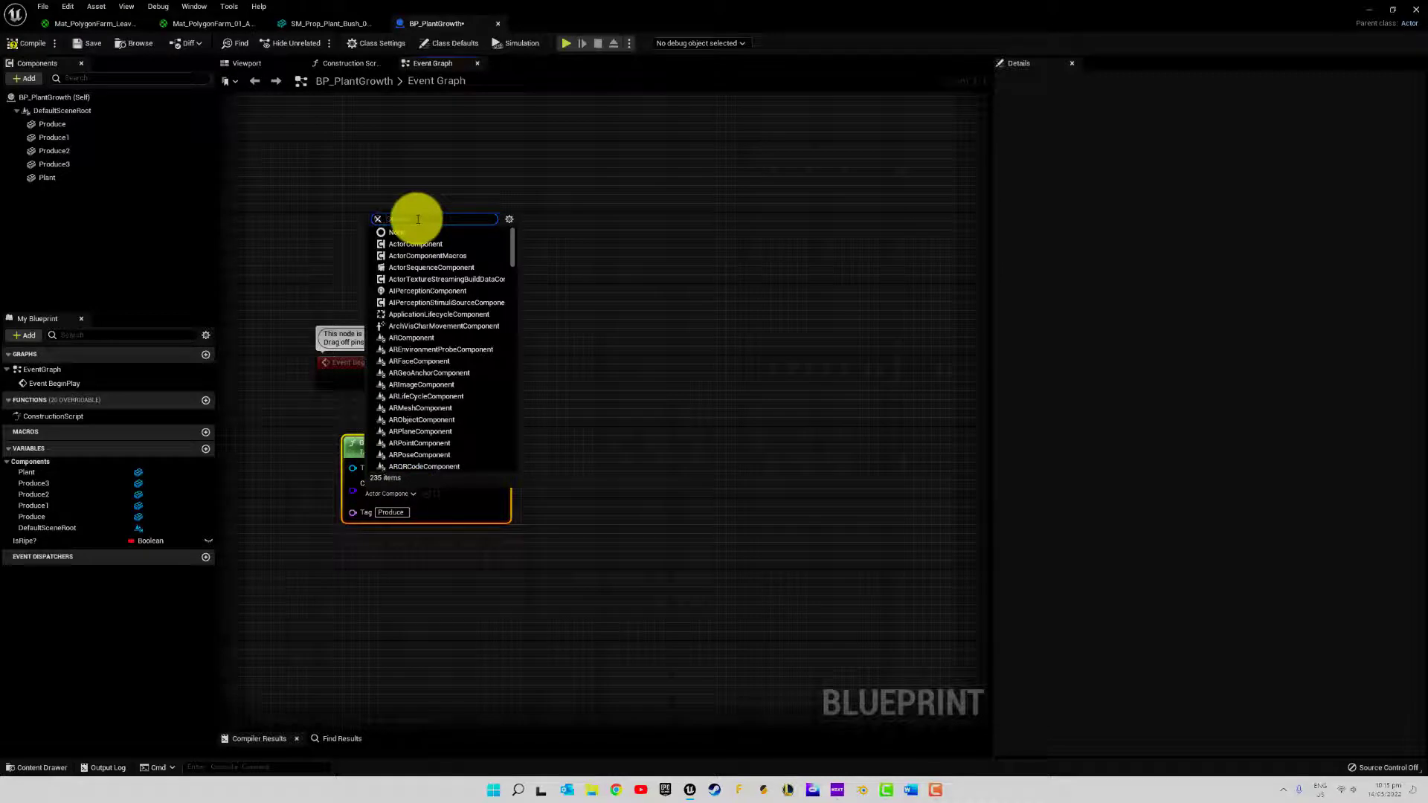
type("stat")
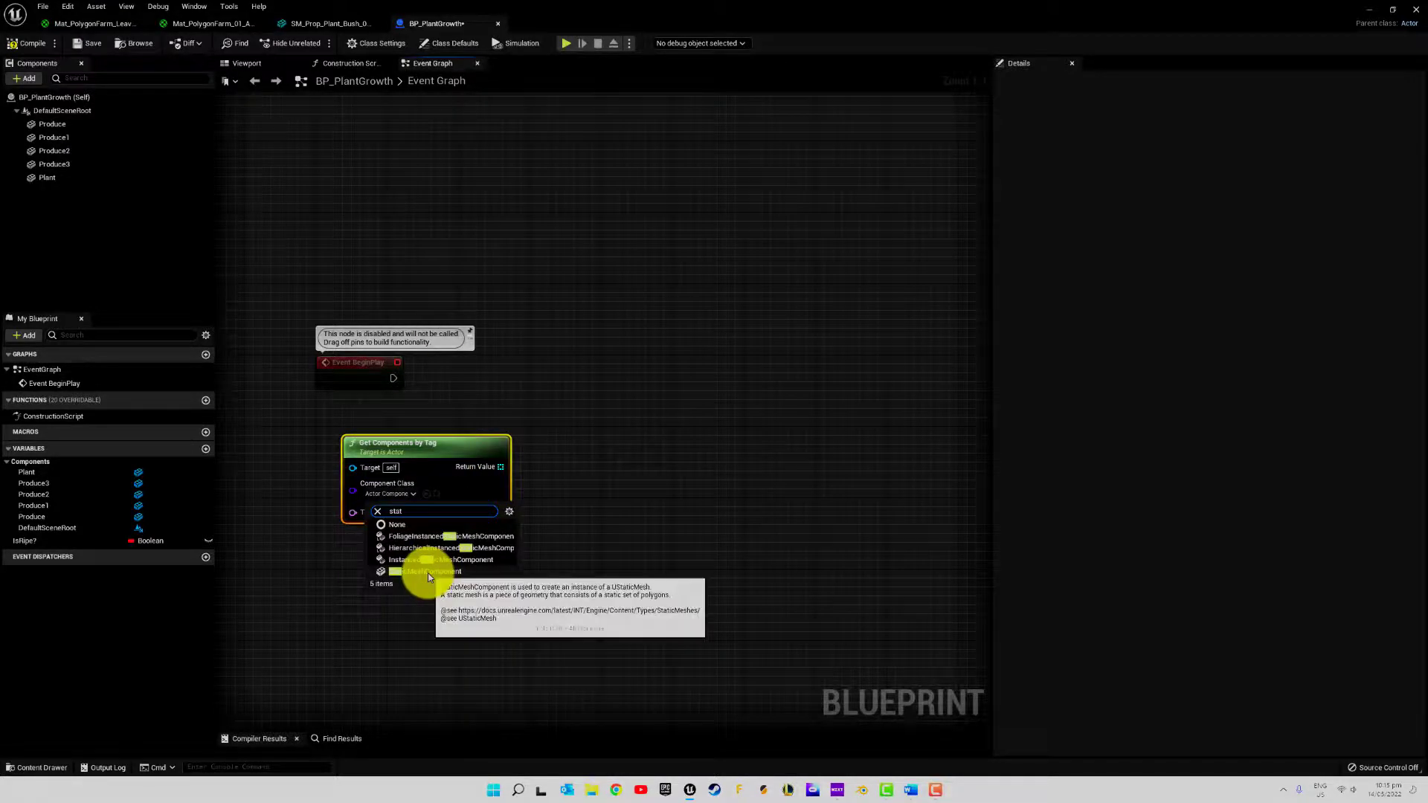
left_click(428, 574)
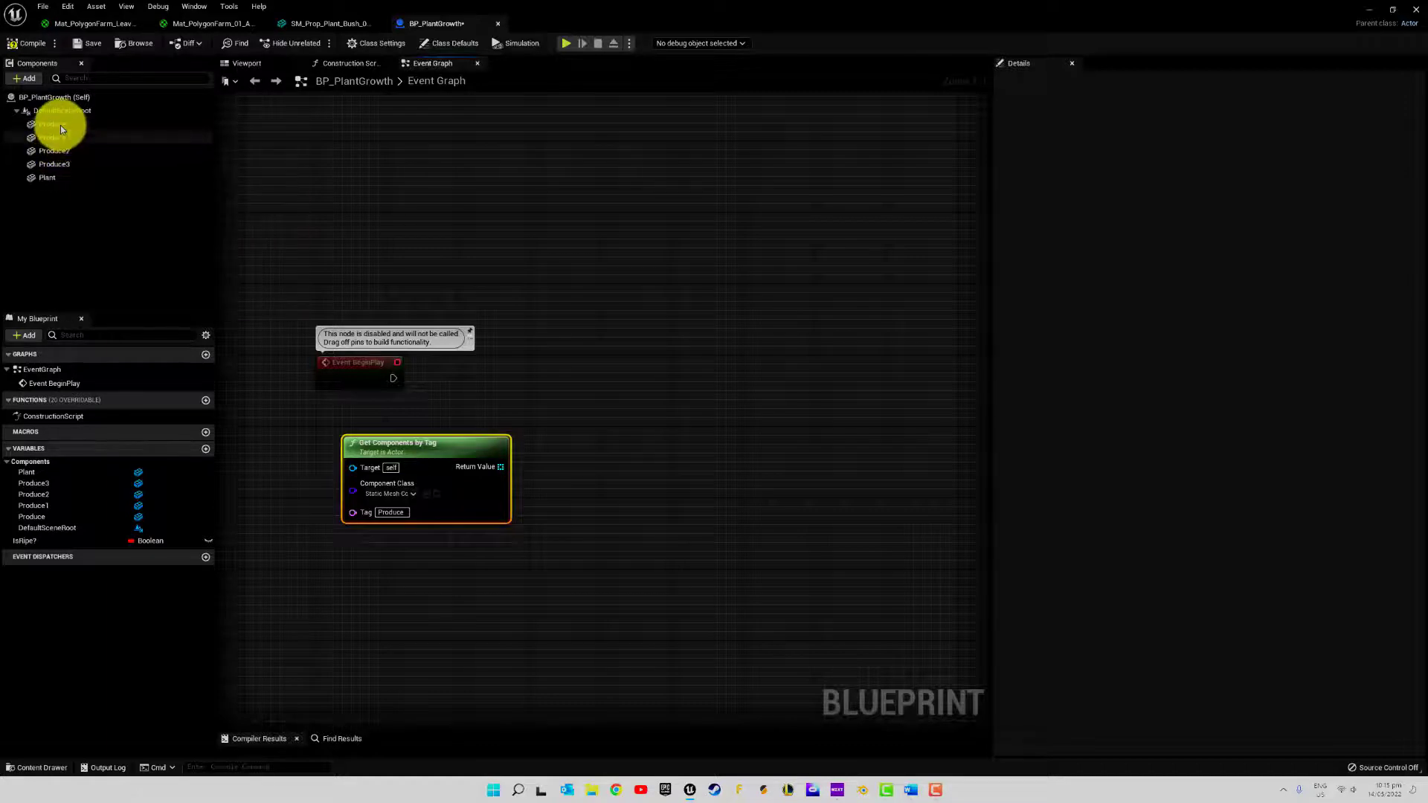
Compare the component tag of Produce2 with the tag entered on the Get Components by Tag node
left_click(64, 151)
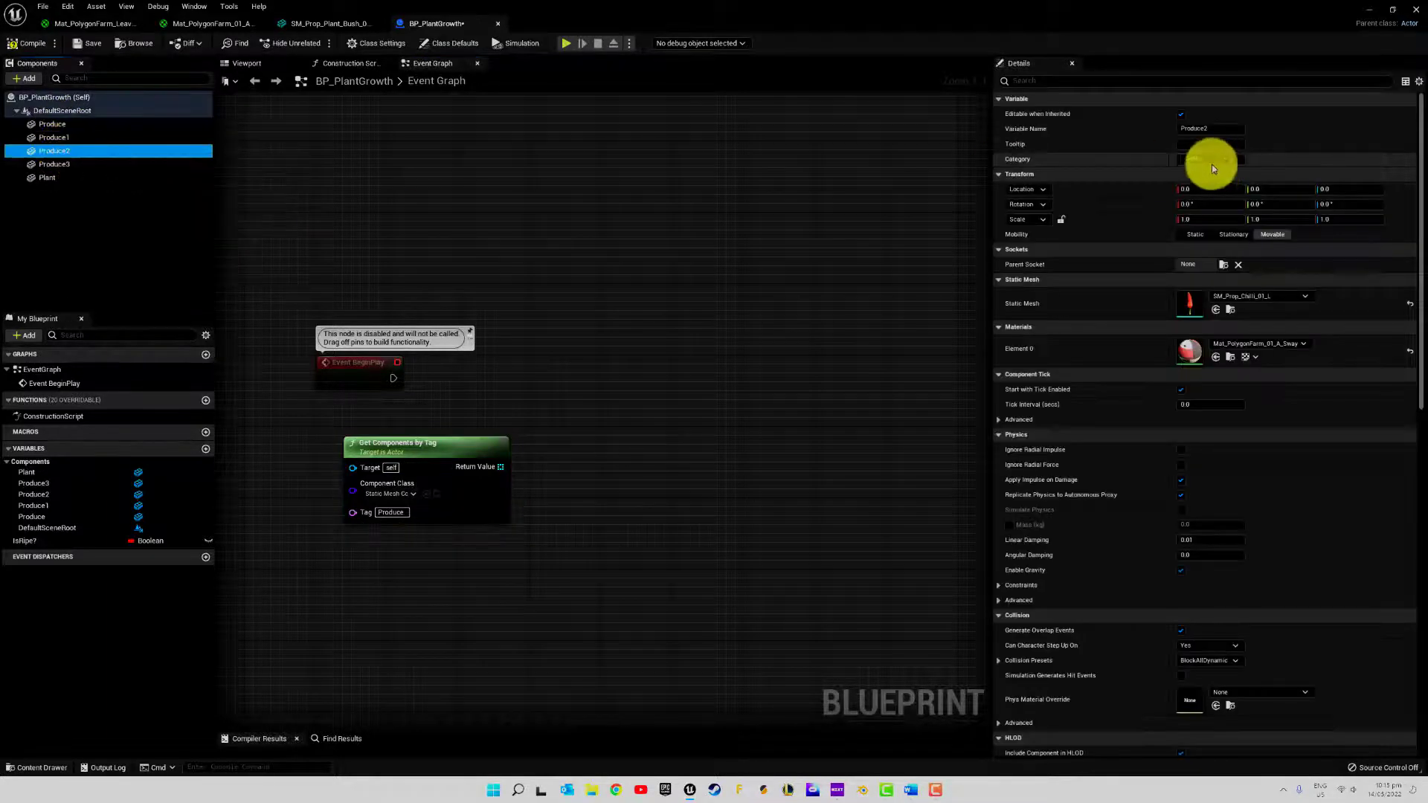
left_click(1075, 81)
type("tag")
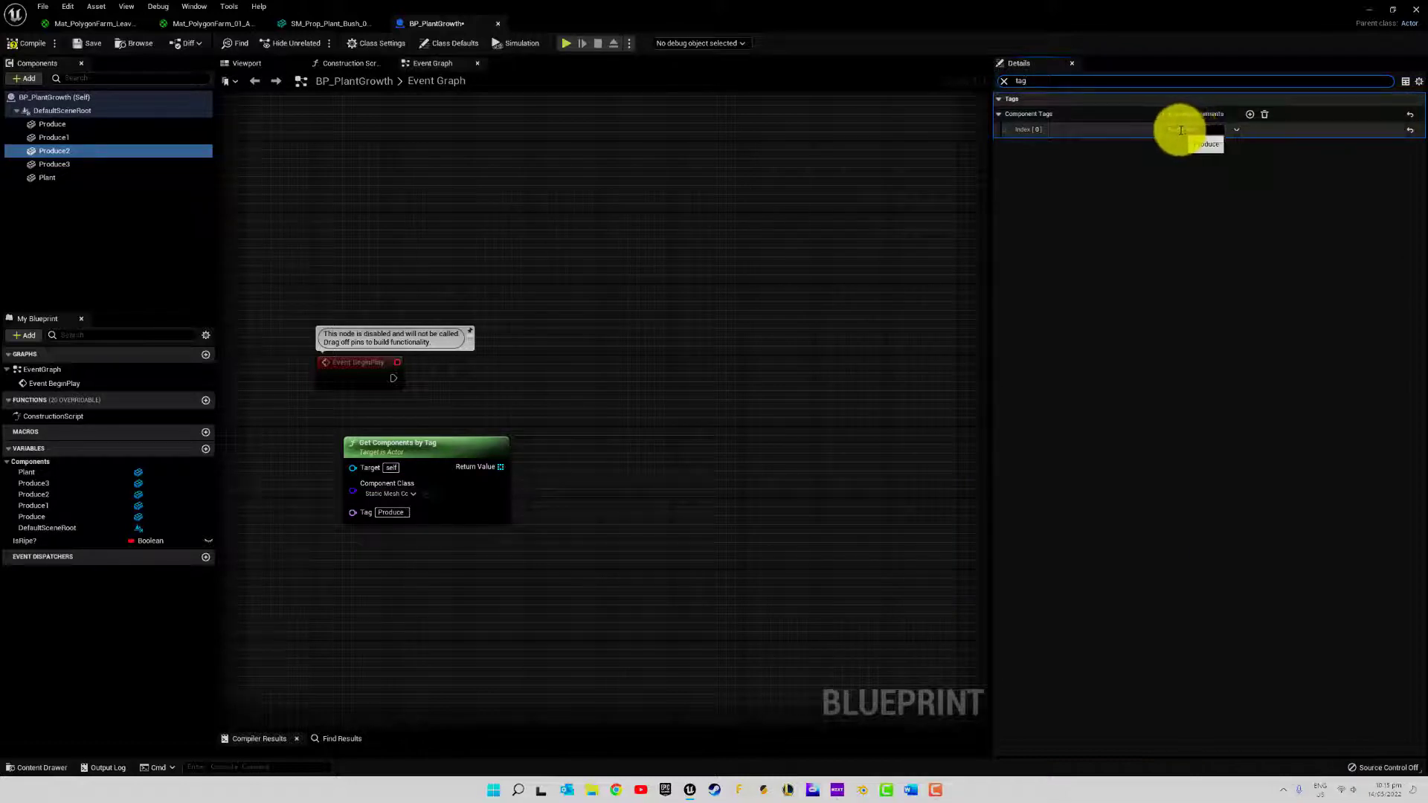
left_click(1205, 131)
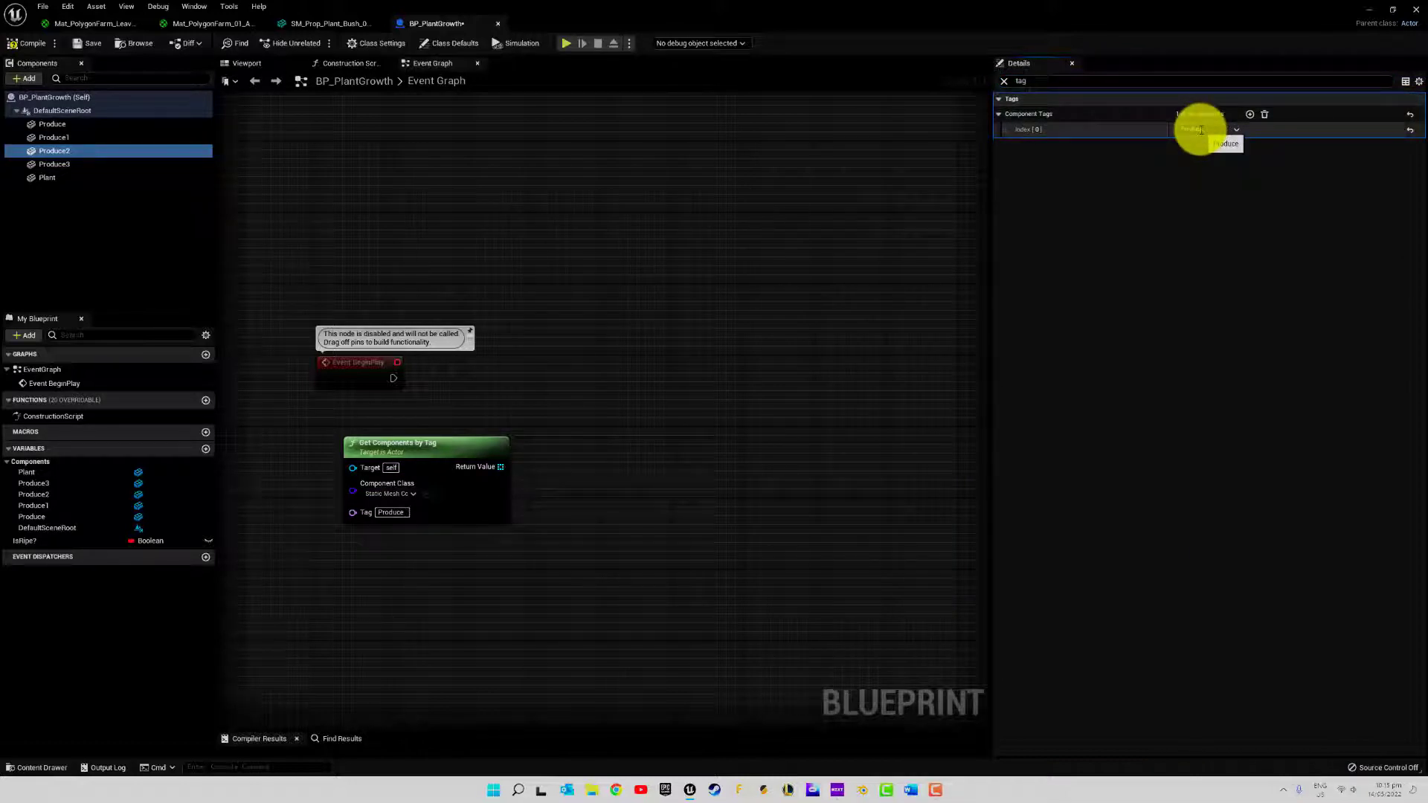
left_click(386, 512)
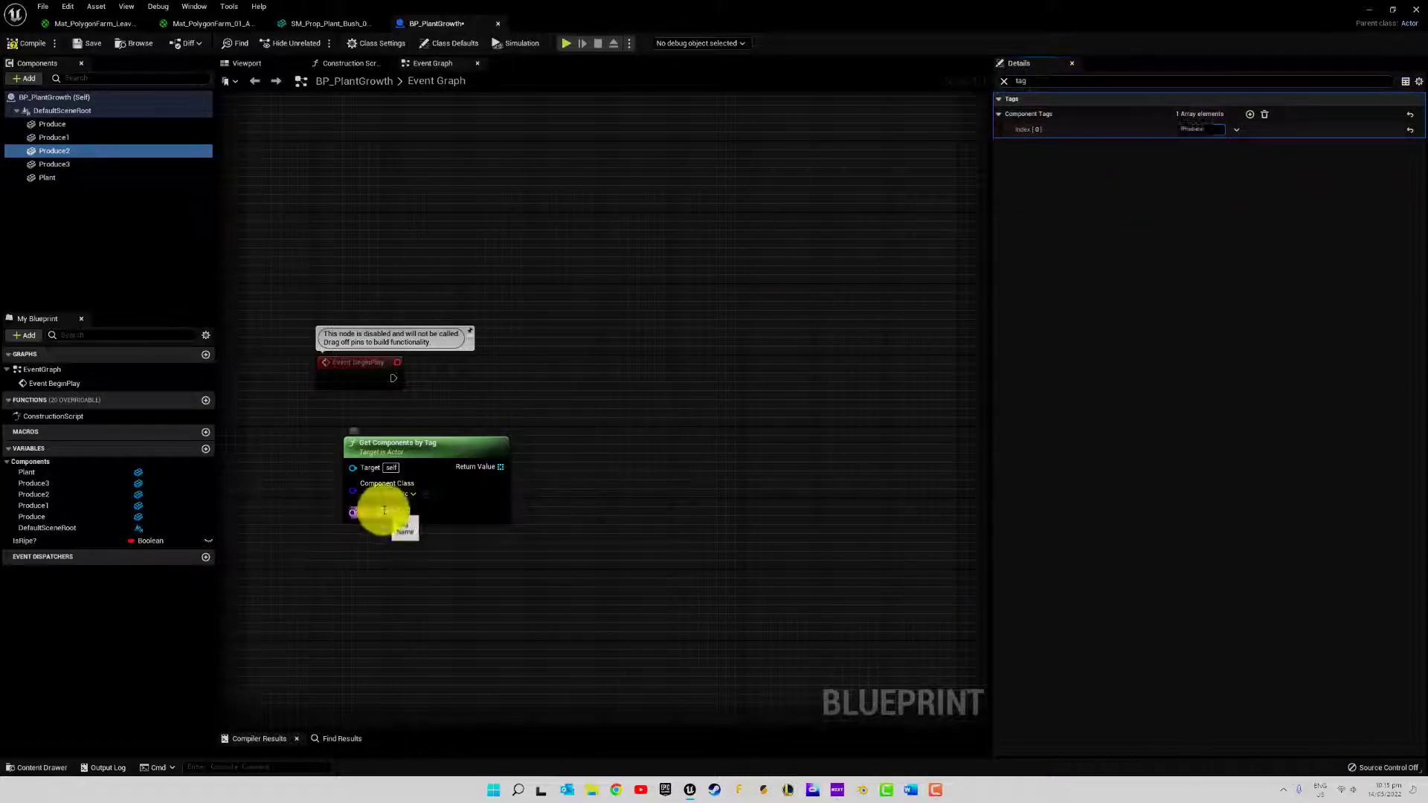
left_click(521, 557)
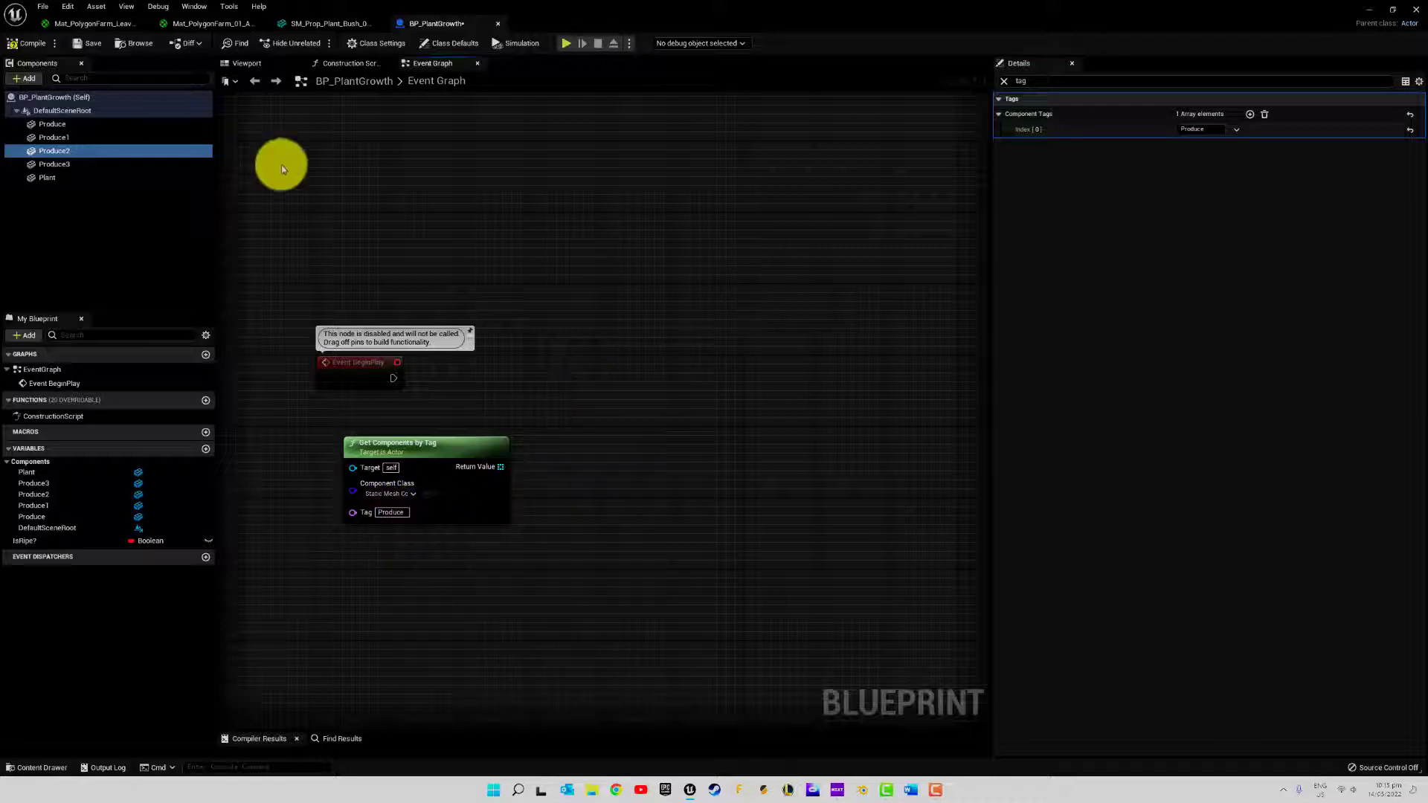
Promote the Get Components by Tag return value to a variable named ProduceList and run its Set node from Event BeginPlay
left_click_drag(408, 456, 380, 444)
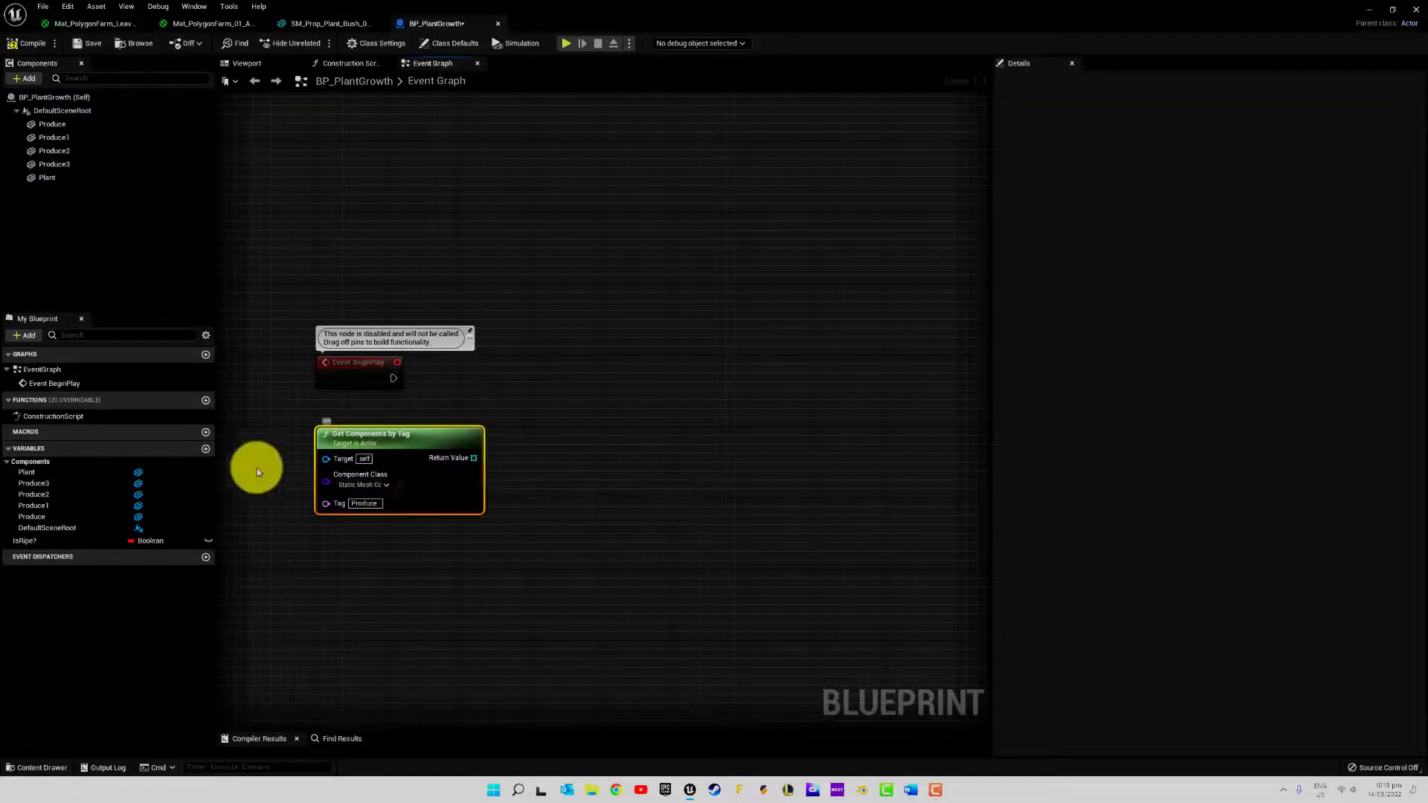
right_click(473, 460)
left_click(514, 484)
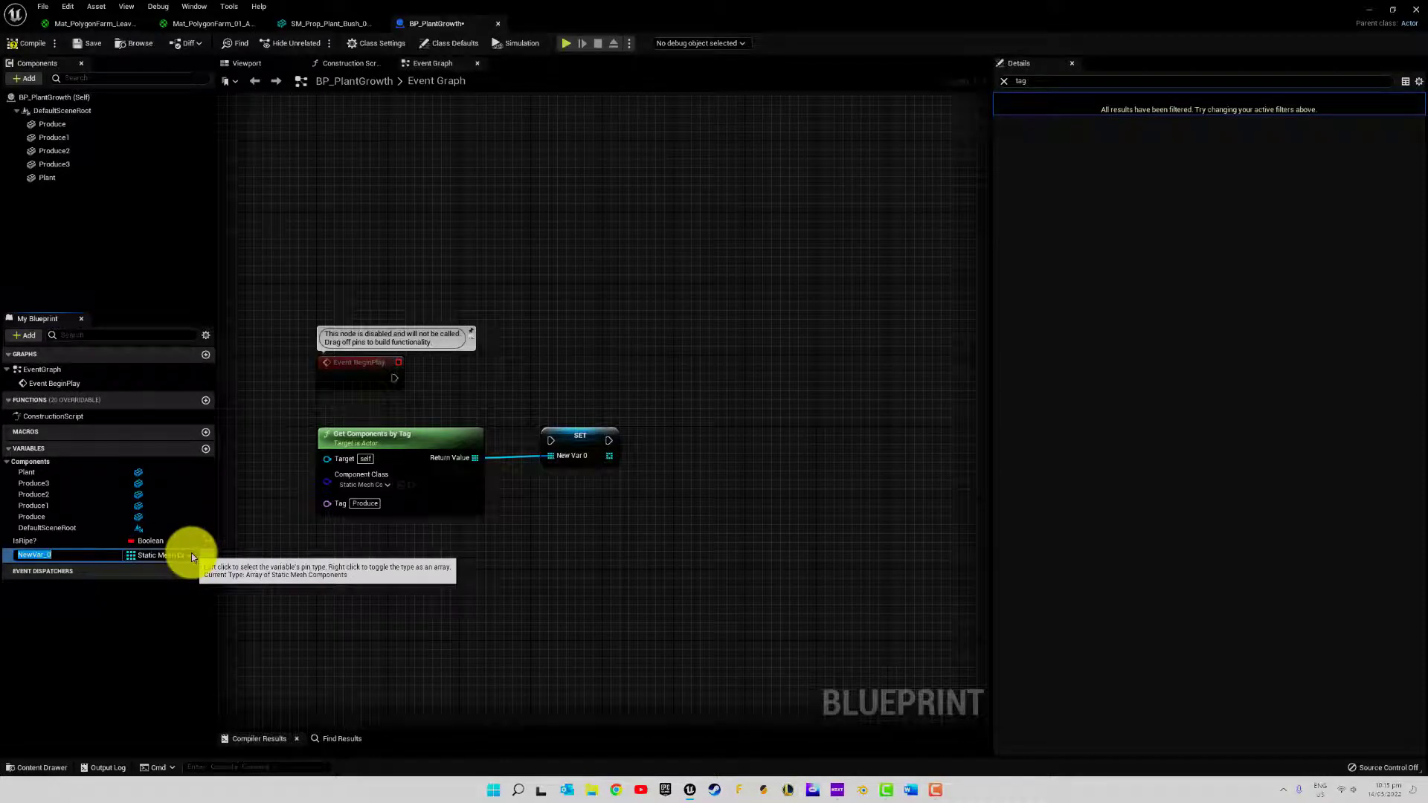
type("ProduceList")
key("Return")
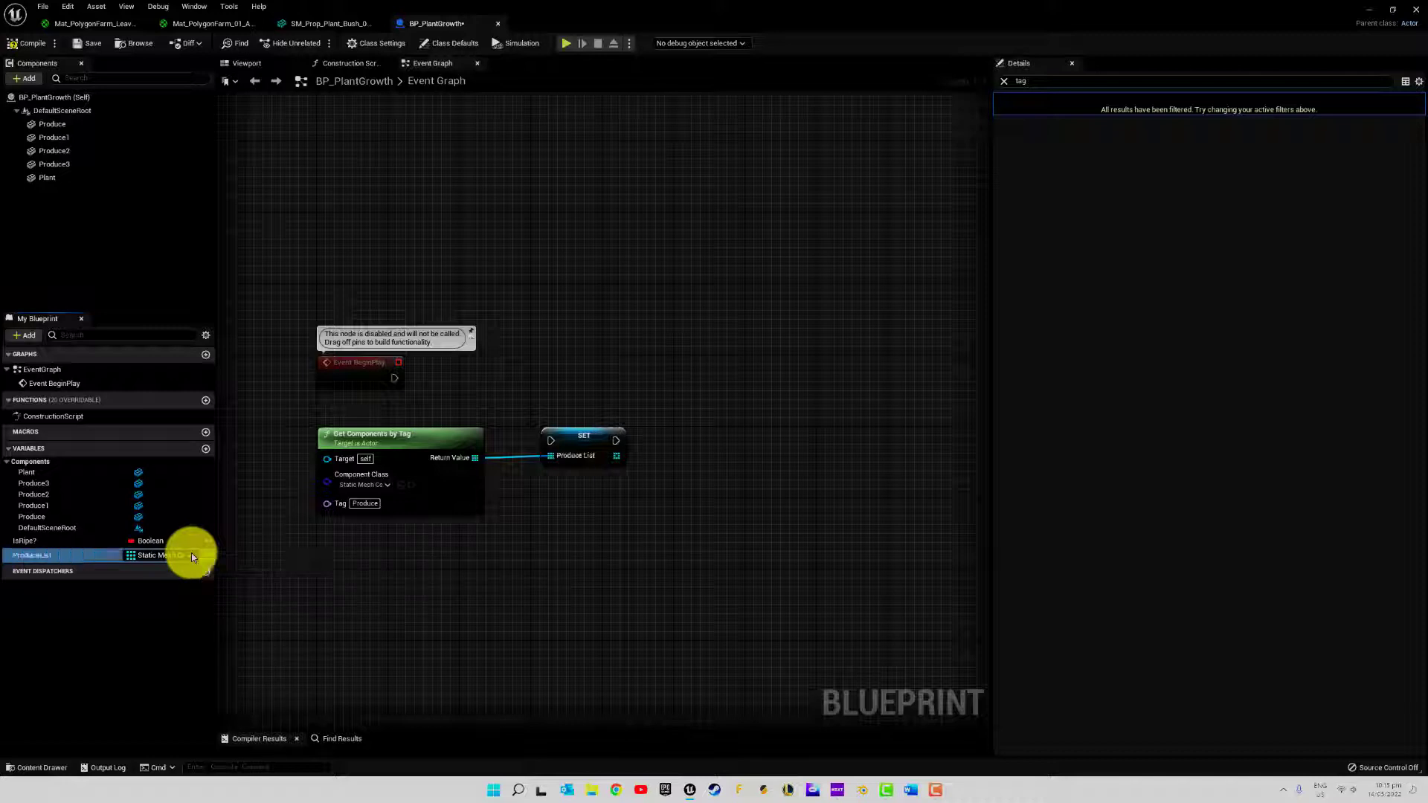
left_click_drag(574, 444, 451, 377)
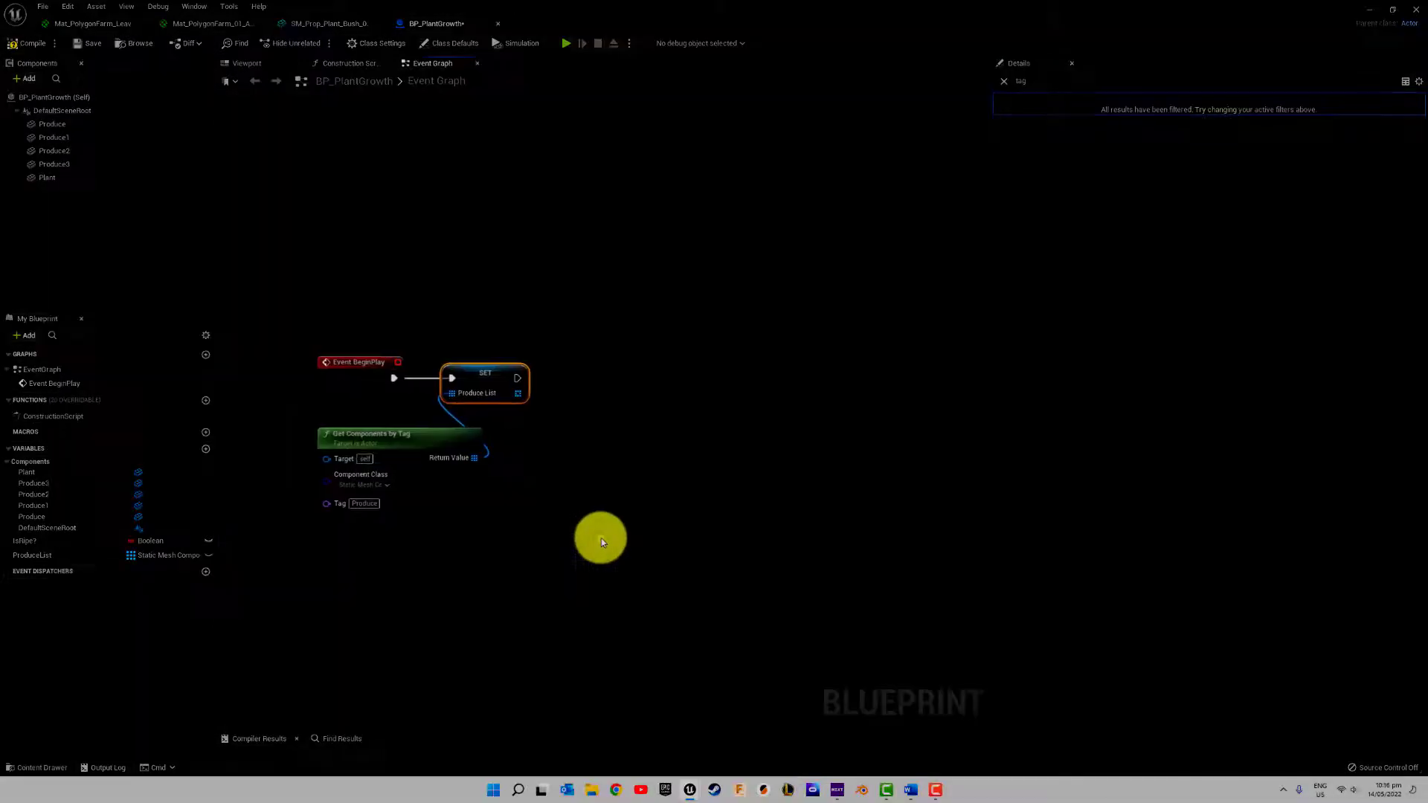
Add a Set Material node after the ProduceList Set node and connect Produce List to its Target
right_click_drag(599, 539, 501, 525)
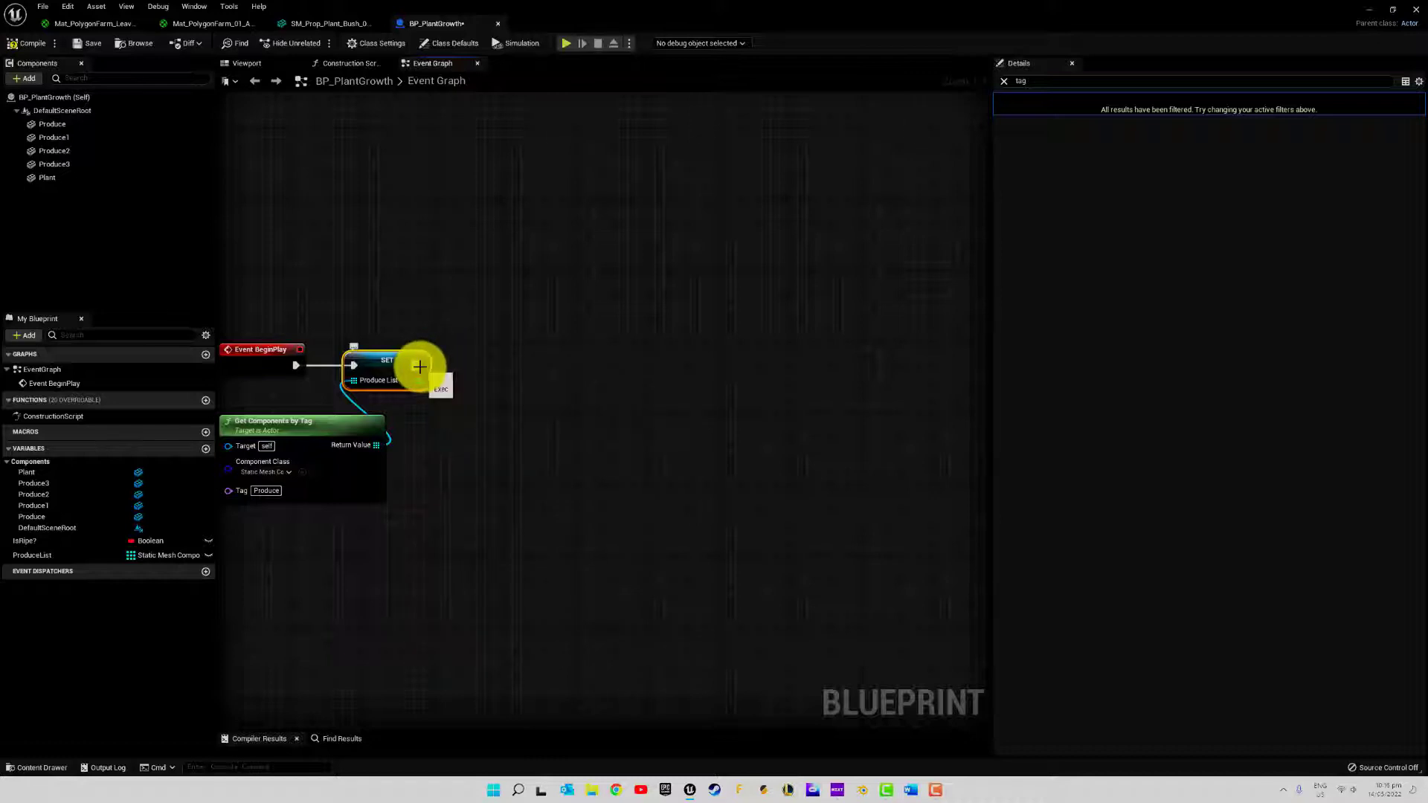
left_click_drag(420, 367, 493, 365)
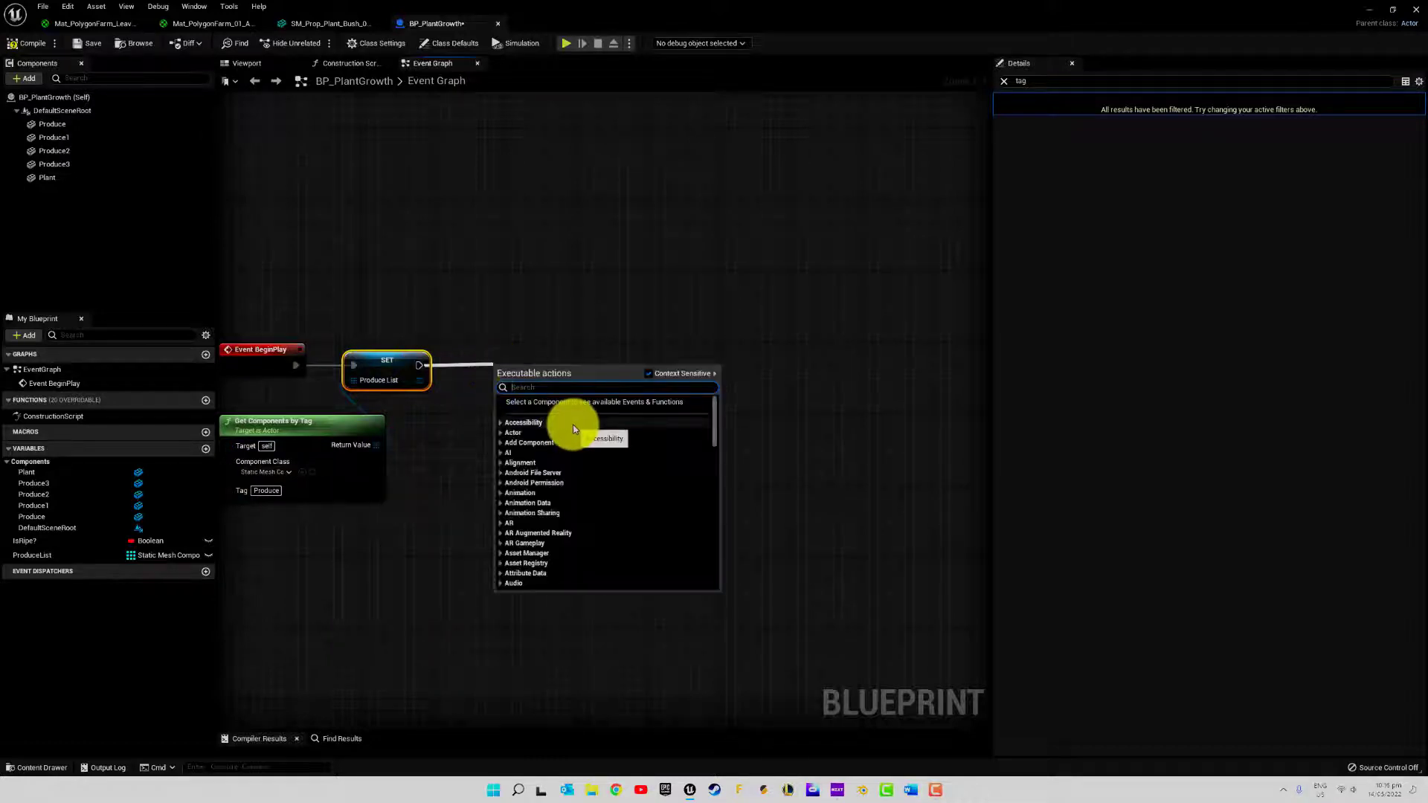
type("set")
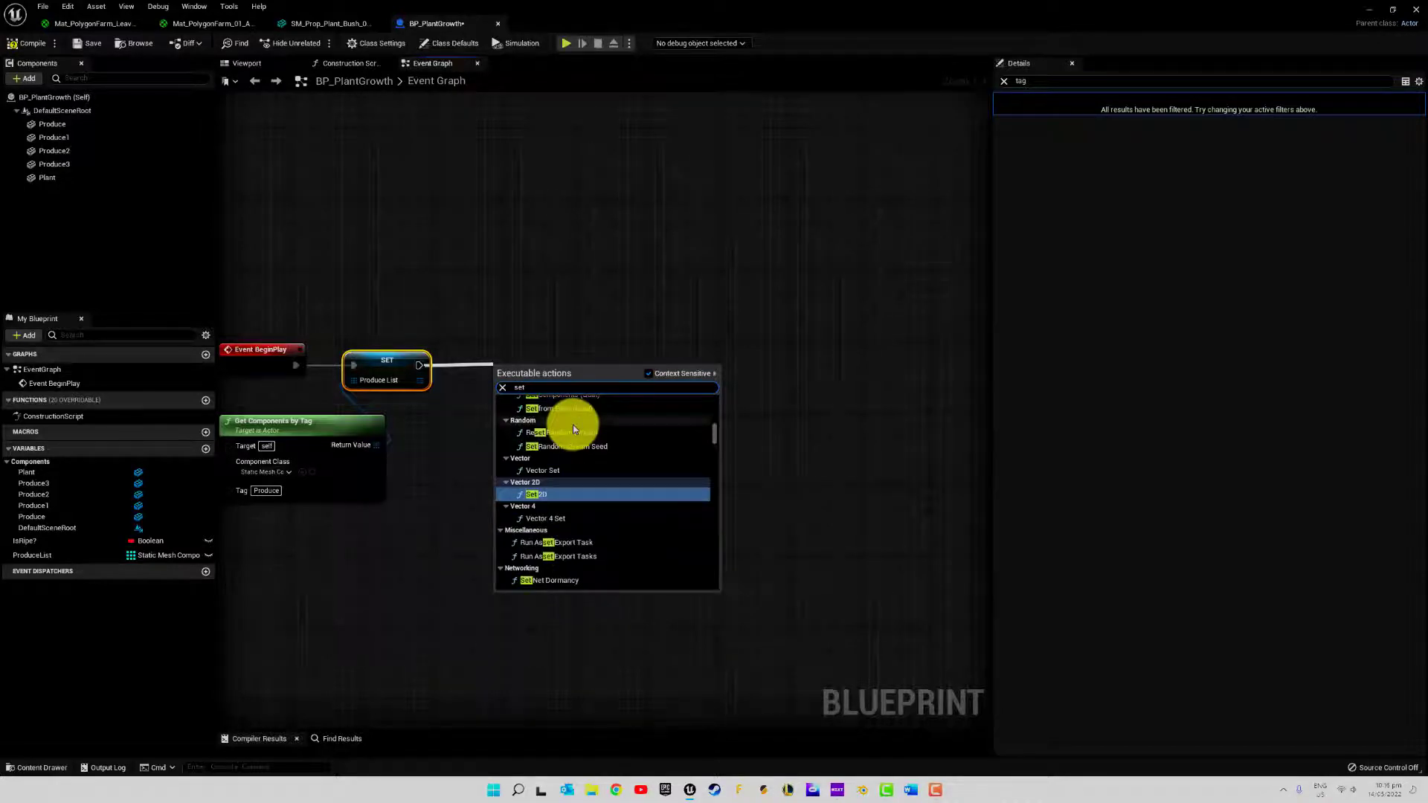
type(" mater")
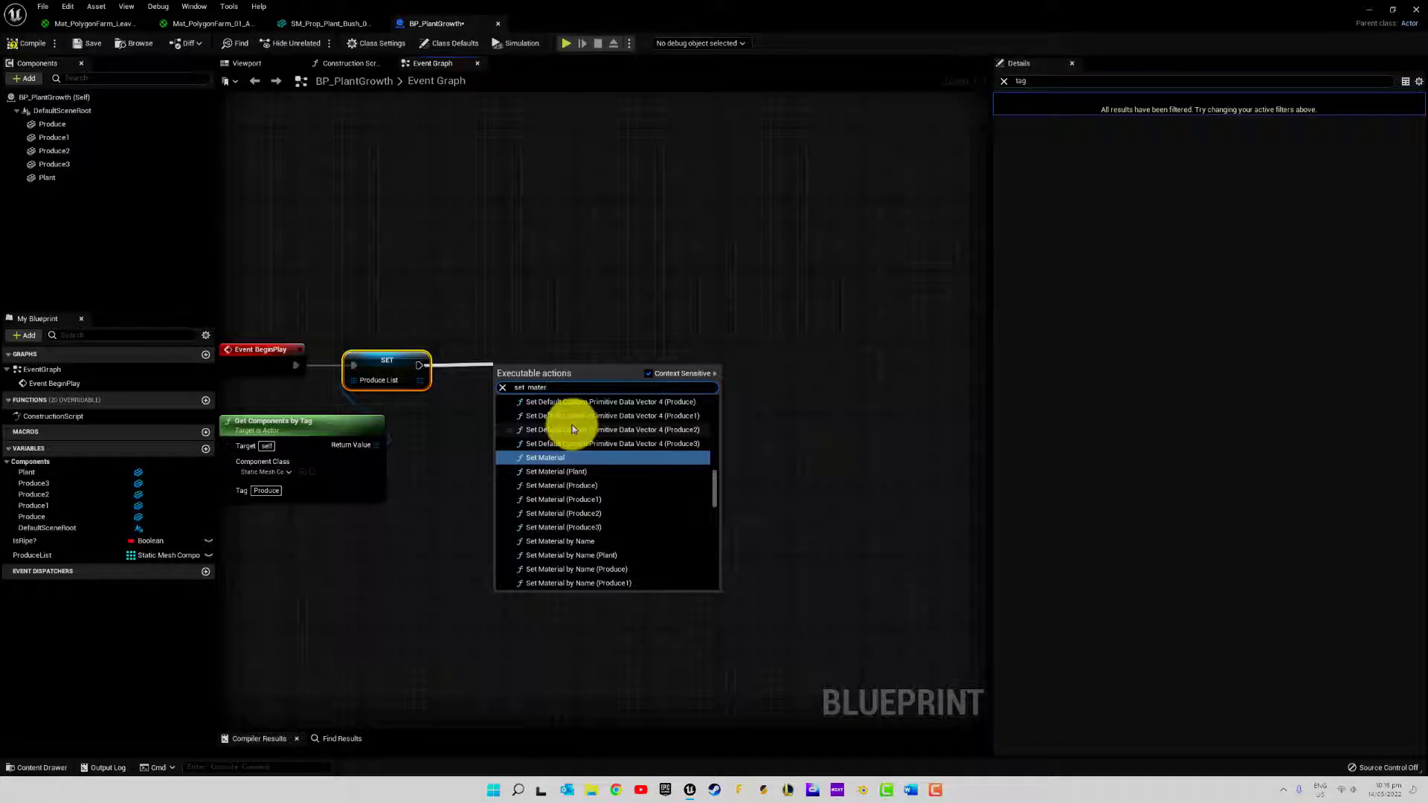
left_click(557, 457)
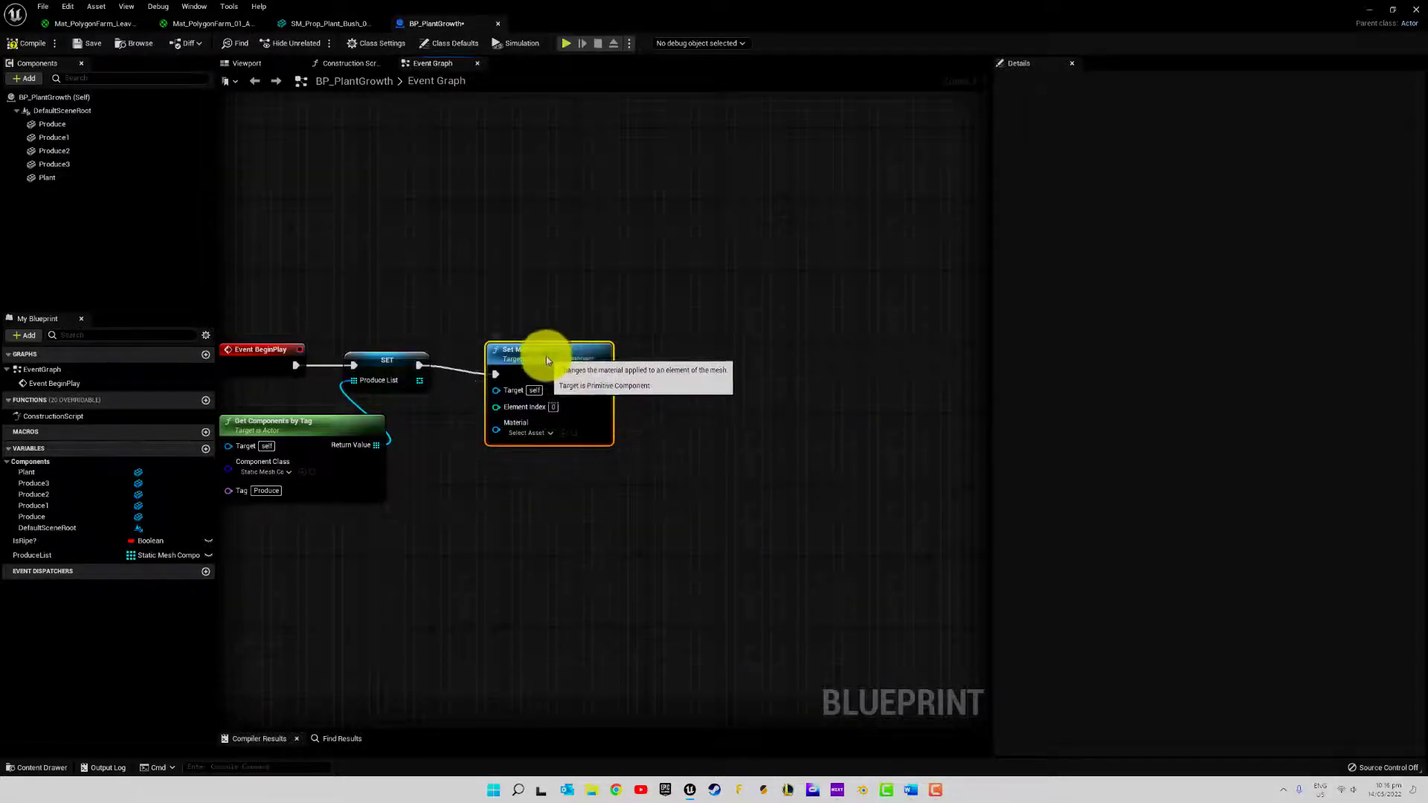
left_click_drag(545, 361, 533, 348)
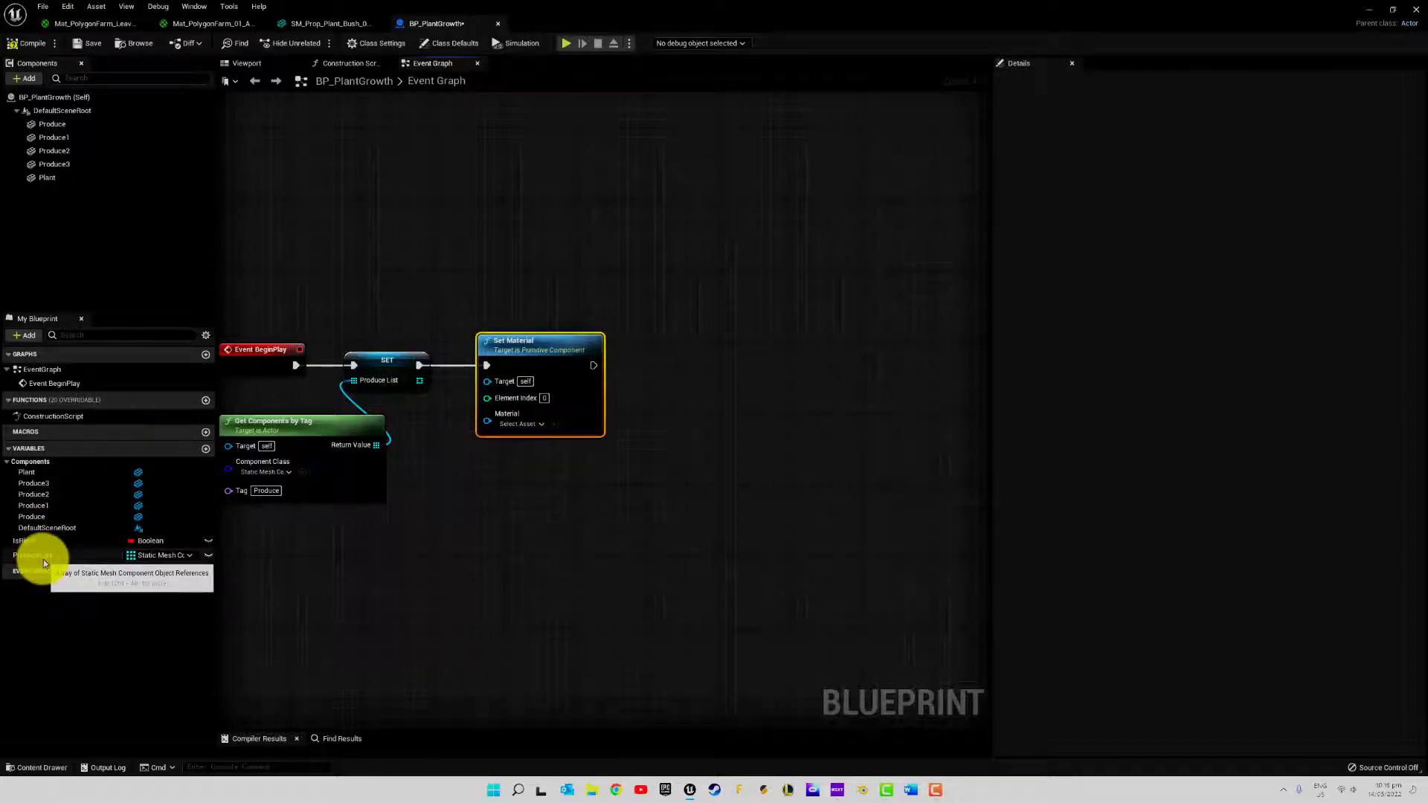
left_click_drag(43, 559, 488, 384)
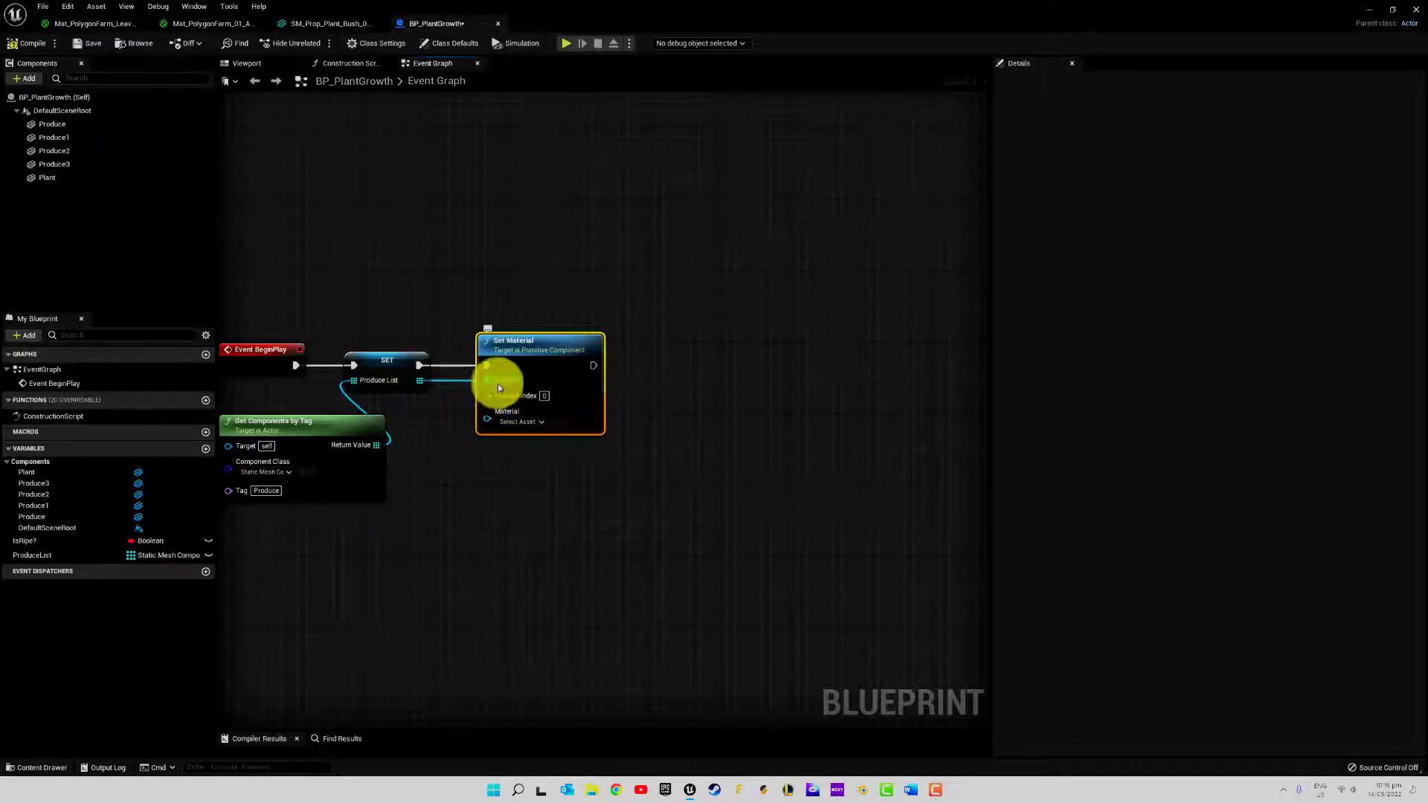
Review the container type of the ProduceList variable and move the Set Material node farther from the Set node
left_click(106, 555)
left_click(1004, 82)
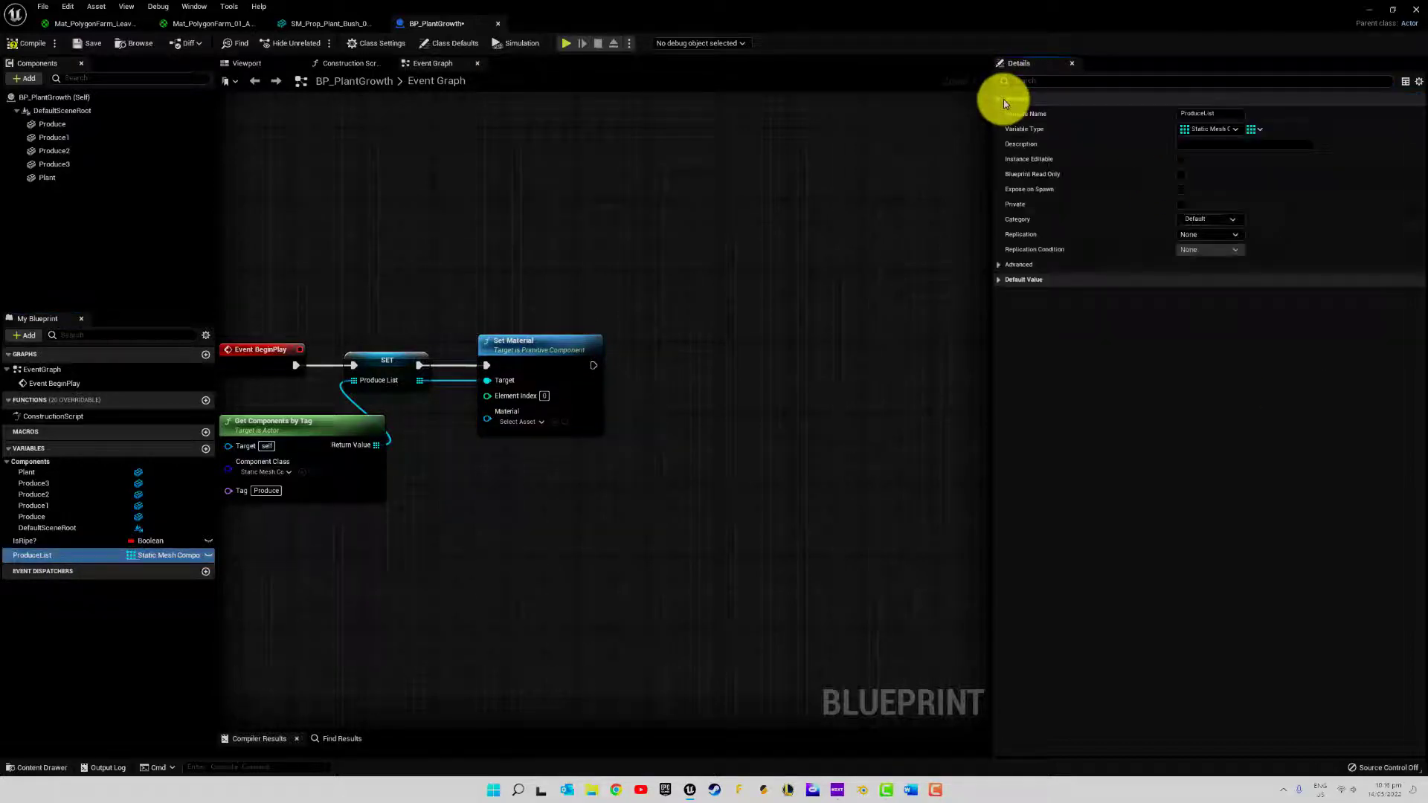
left_click(1256, 129)
left_click(1258, 130)
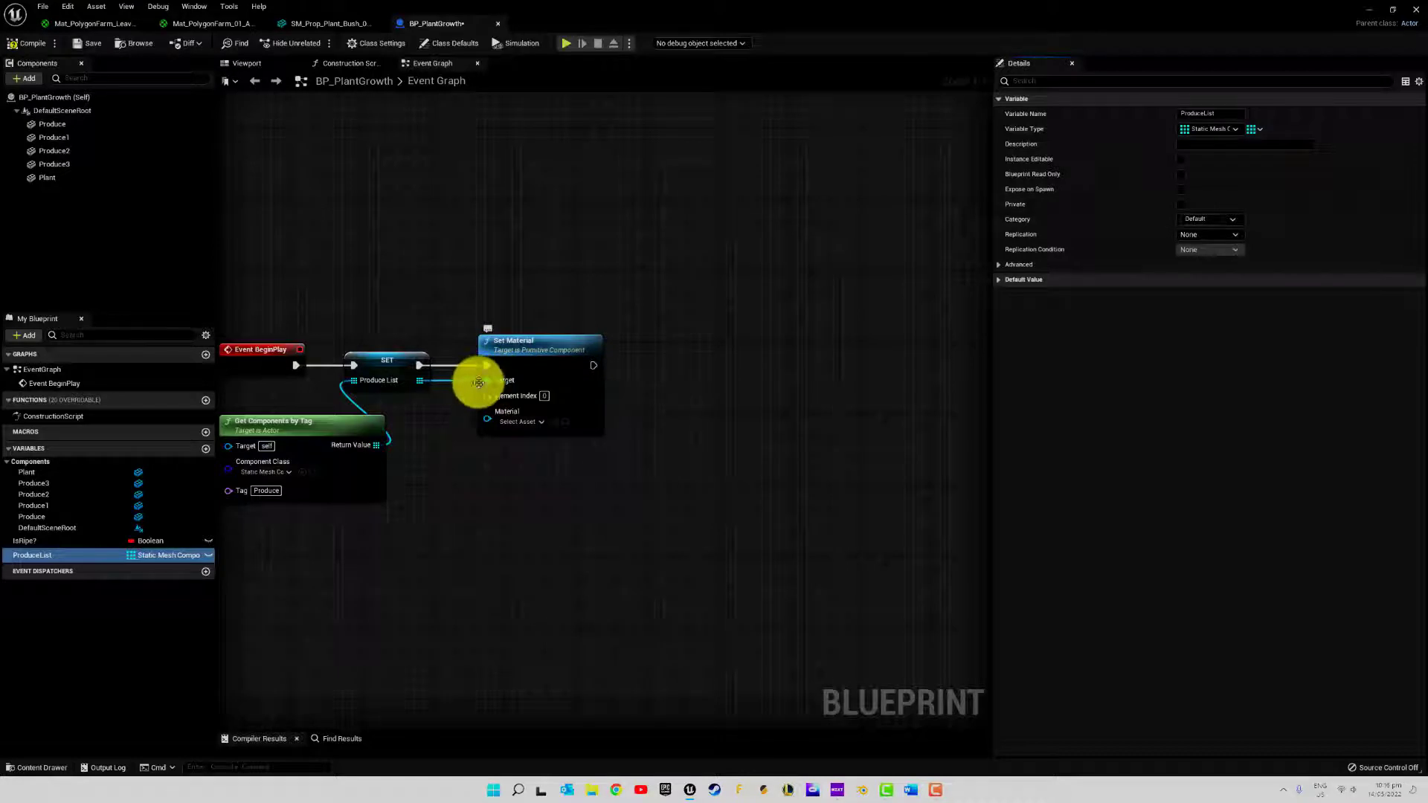
left_click_drag(461, 382, 487, 381)
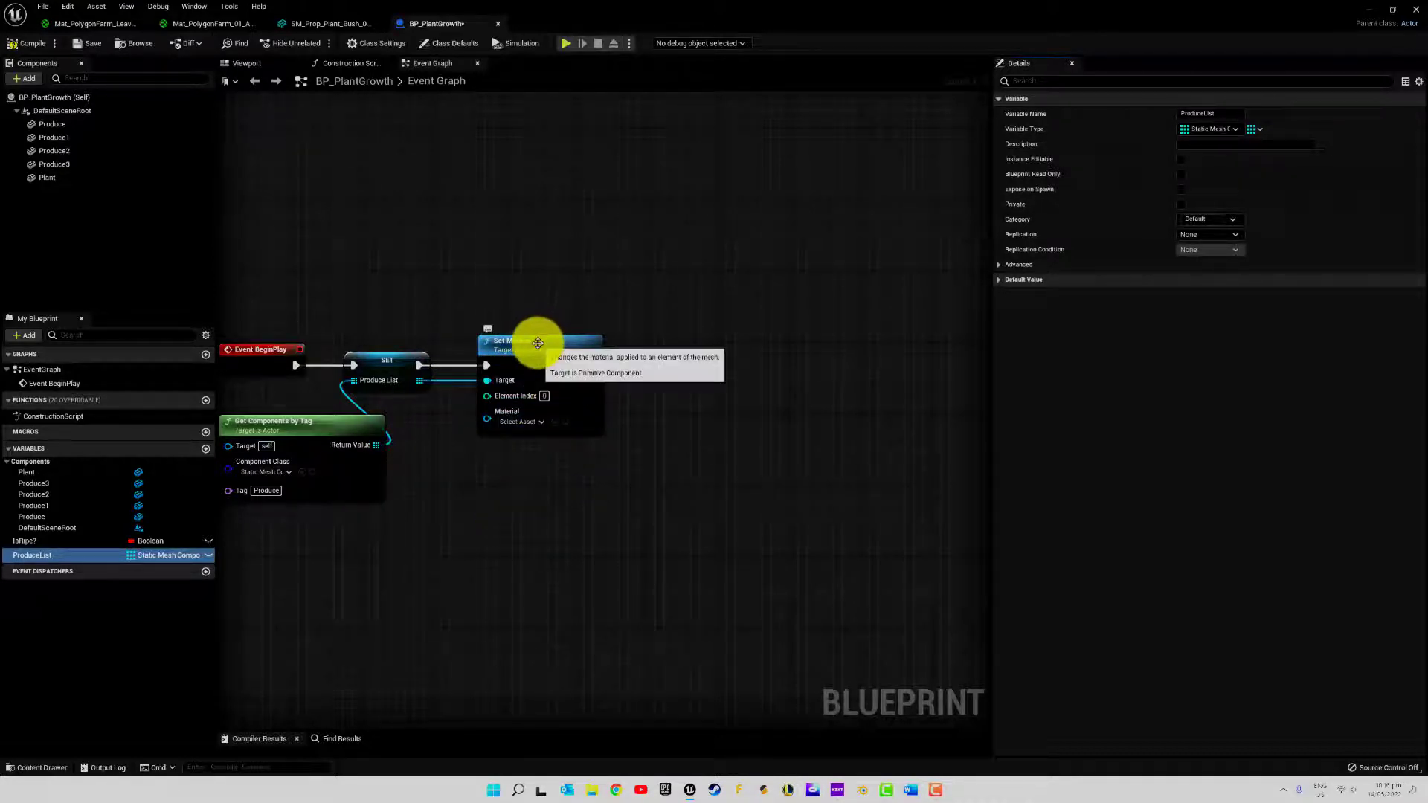
left_click_drag(537, 341, 563, 341)
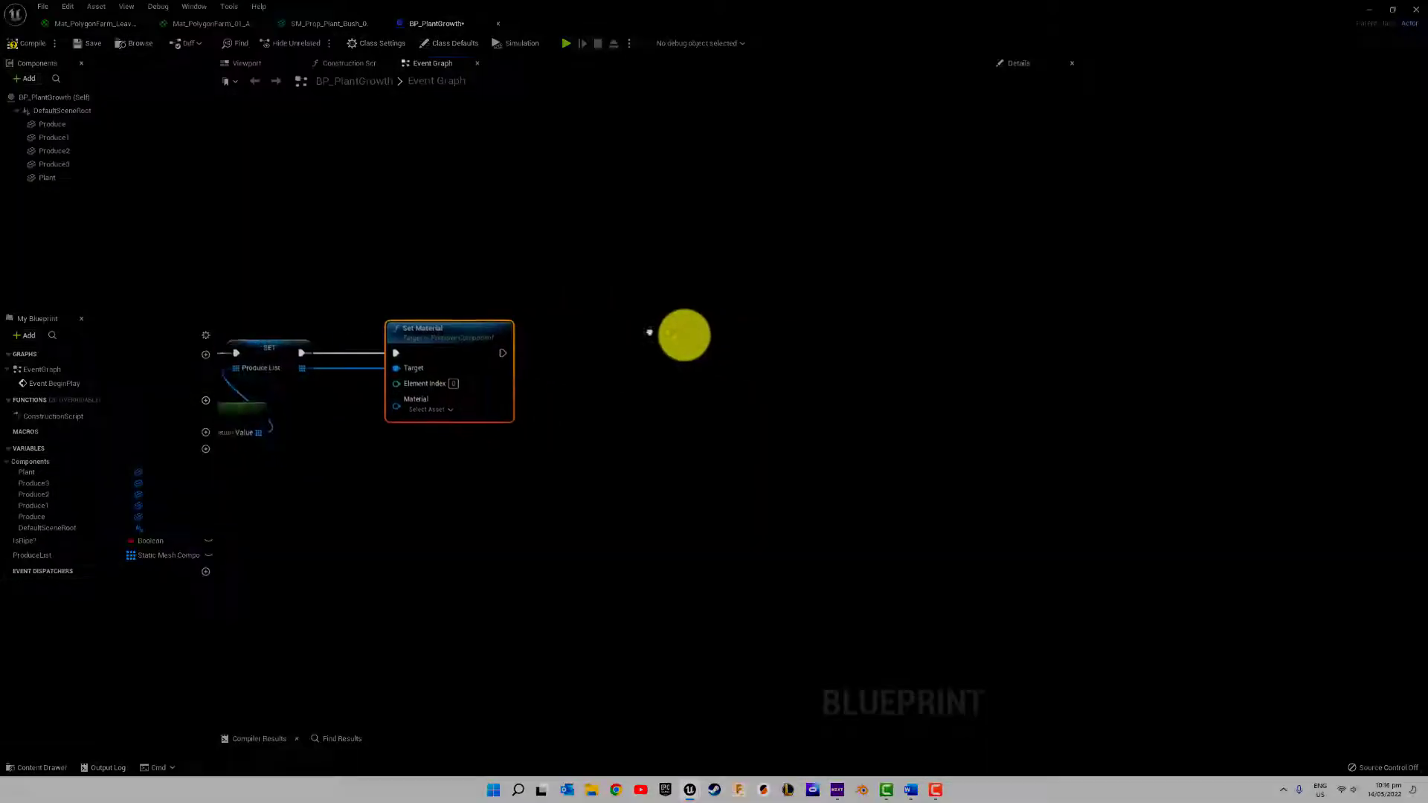
Assign Mat_PolygonFarm_01_A_Sway as the material of the Set Material node and locate that asset in the Materials folder
right_click_drag(682, 331, 518, 339)
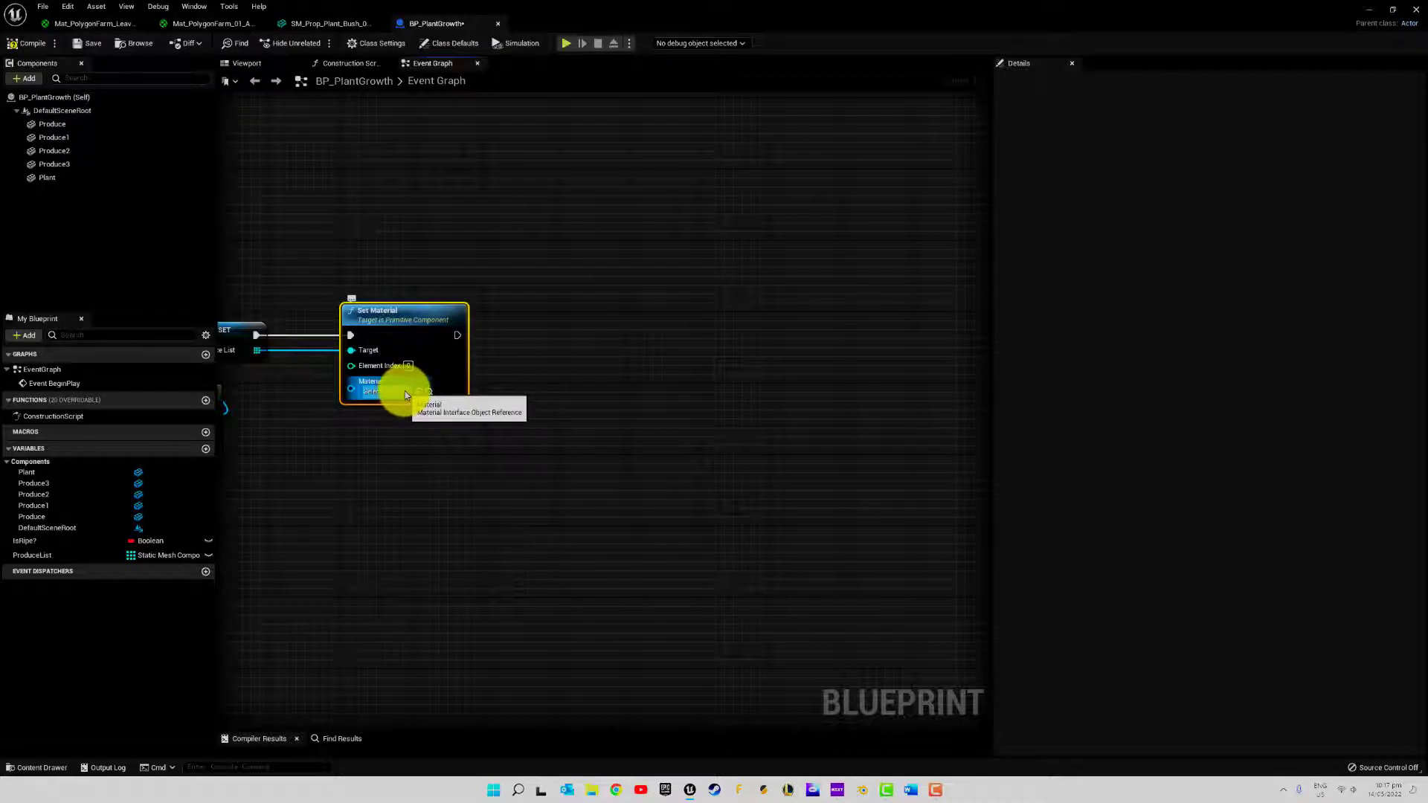
left_click(403, 391)
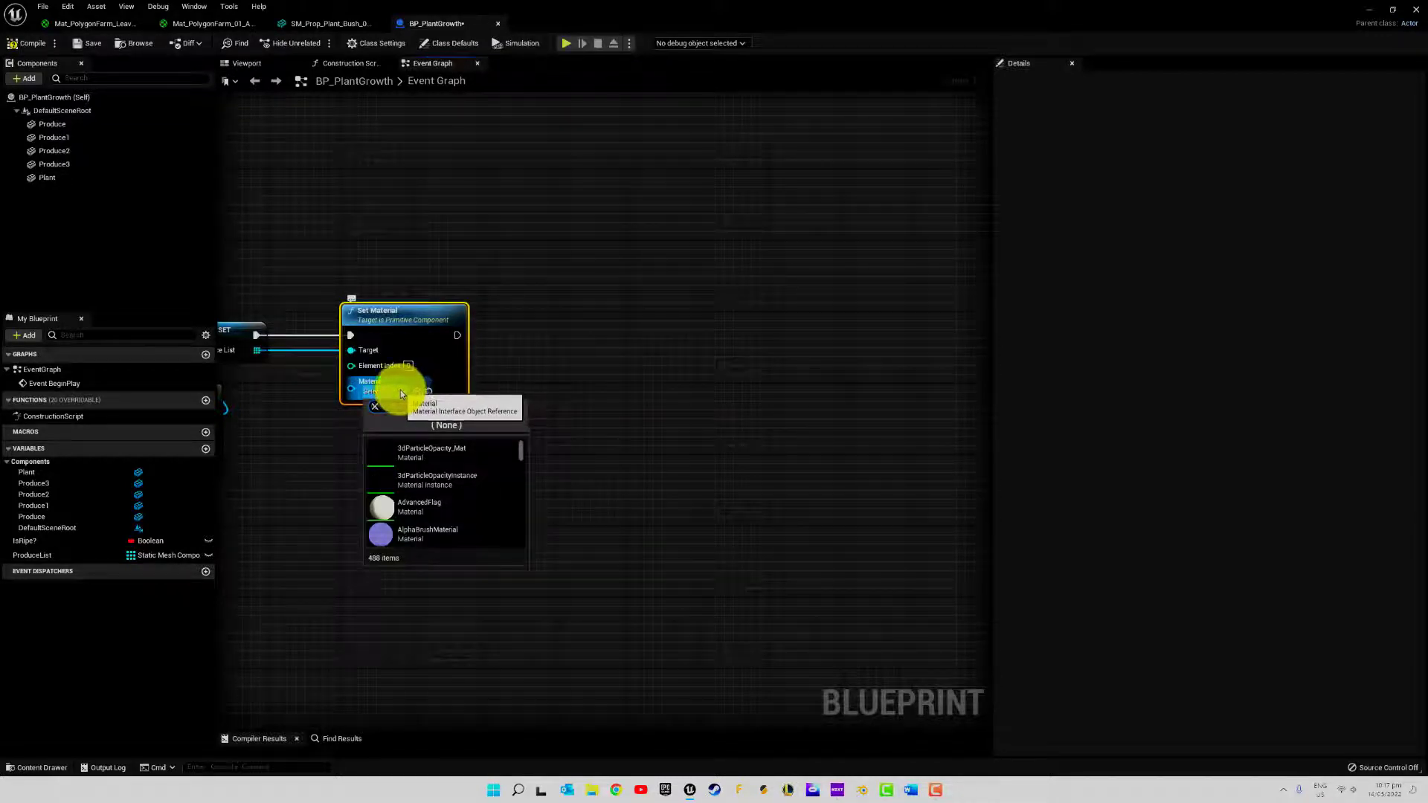
type("sway")
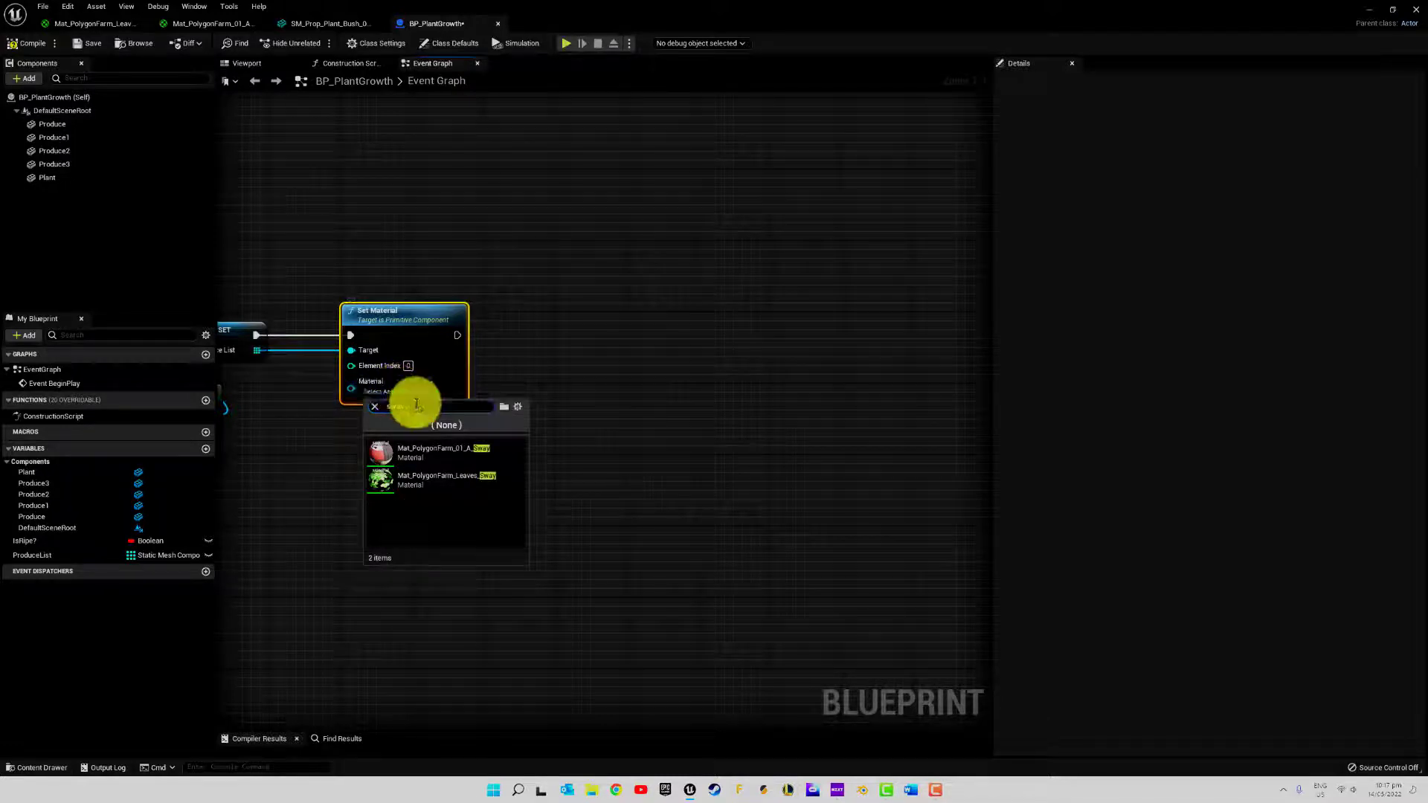
left_click(426, 454)
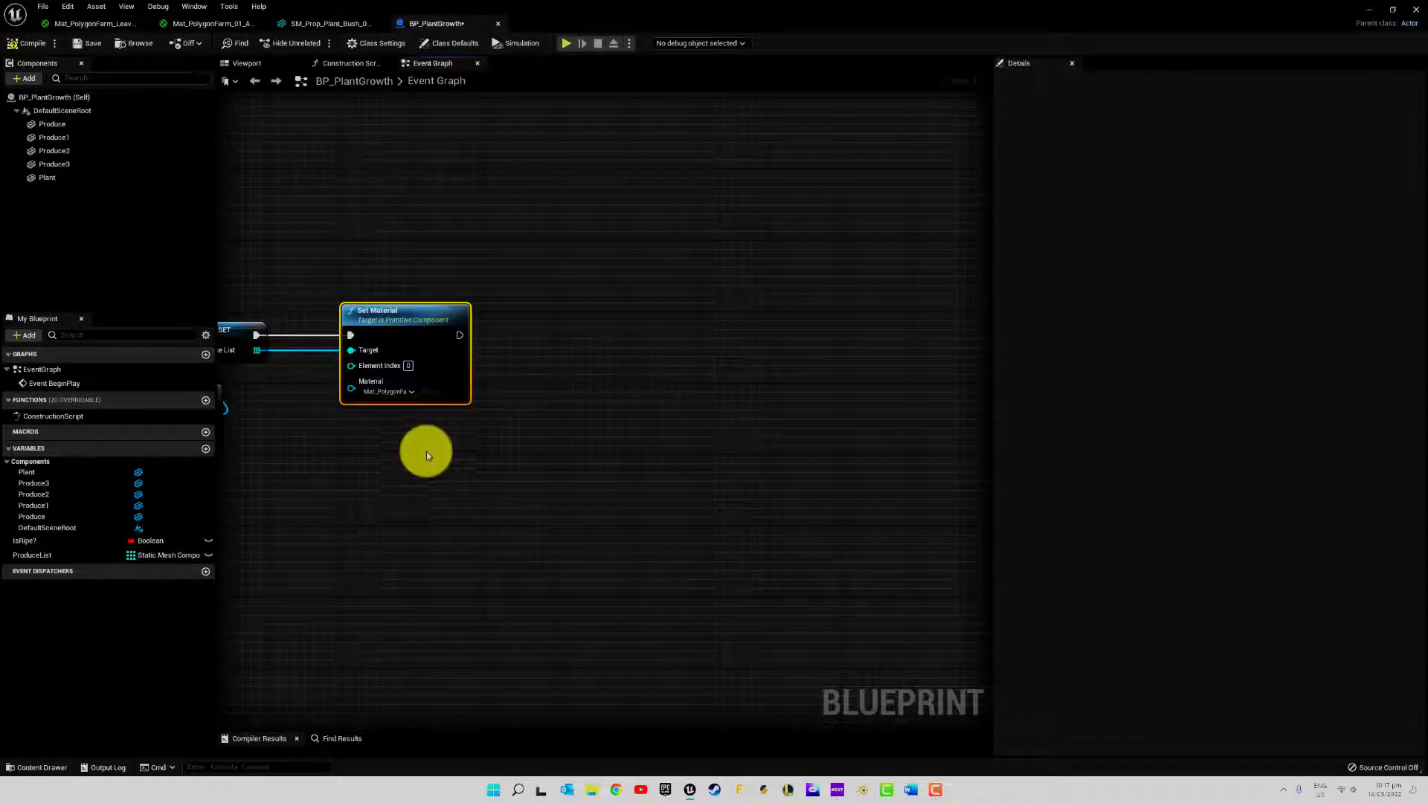
left_click(434, 391)
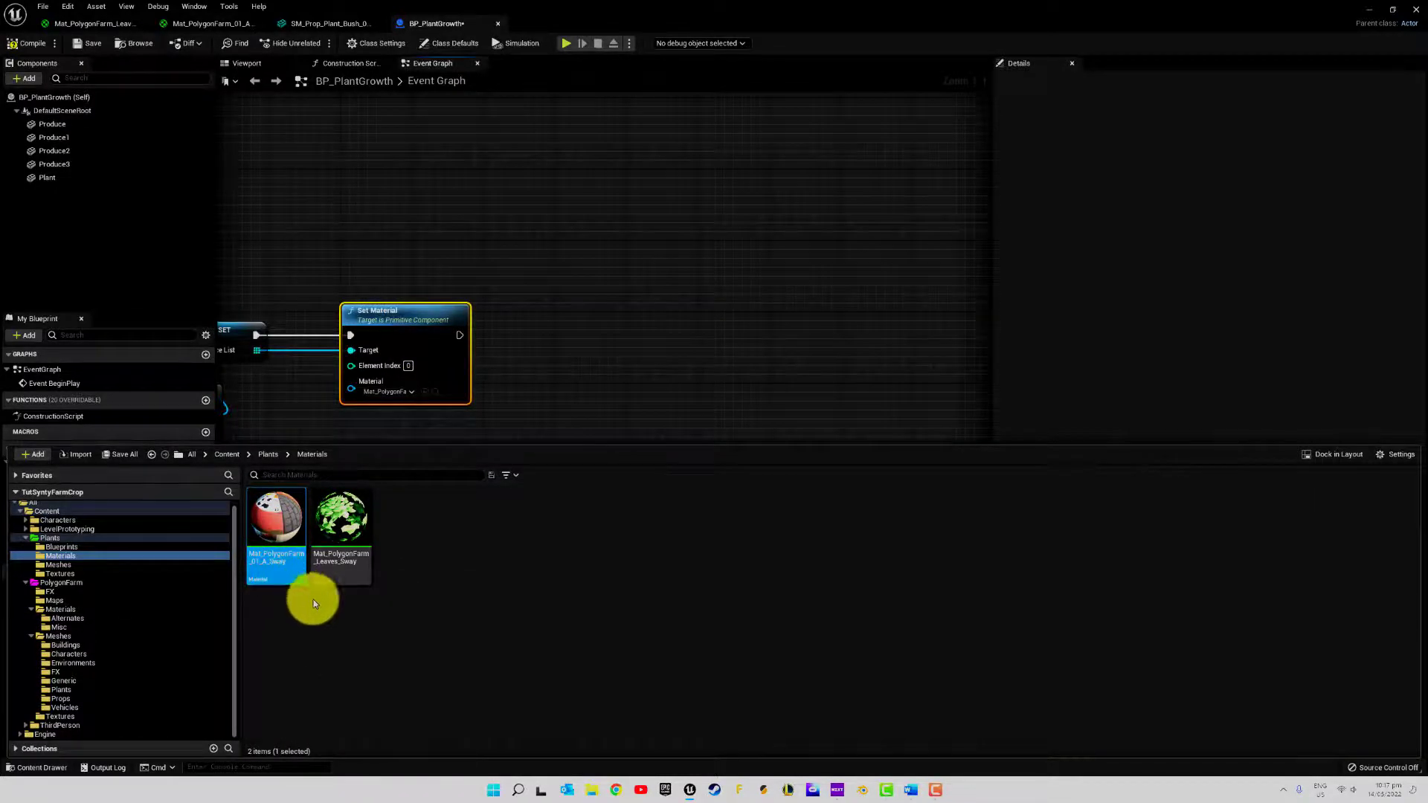
left_click(612, 389)
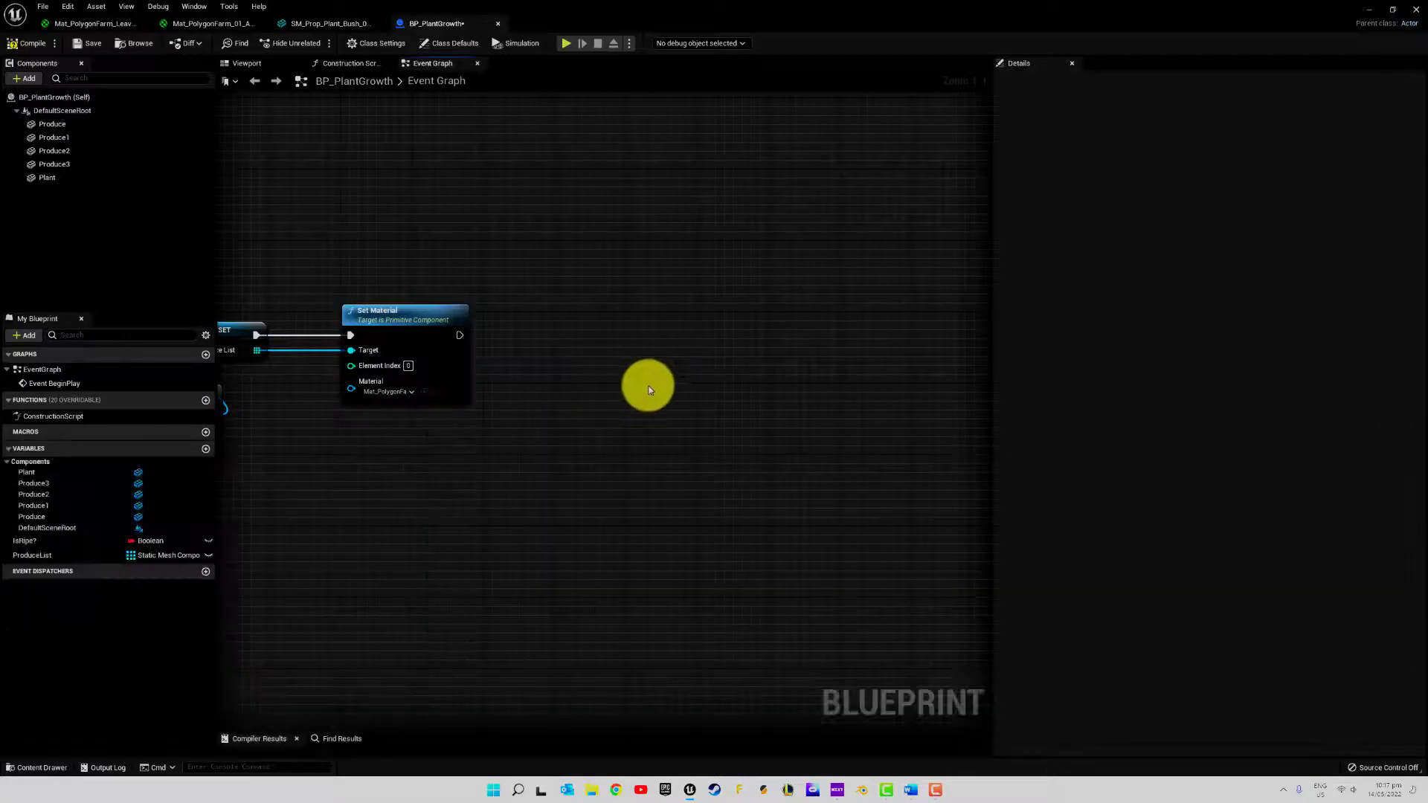
Move the Set Material node closer to the ProduceList Set node and run a Set Relative Scale 3D node from it, aligned in line
right_click_drag(650, 375, 737, 345)
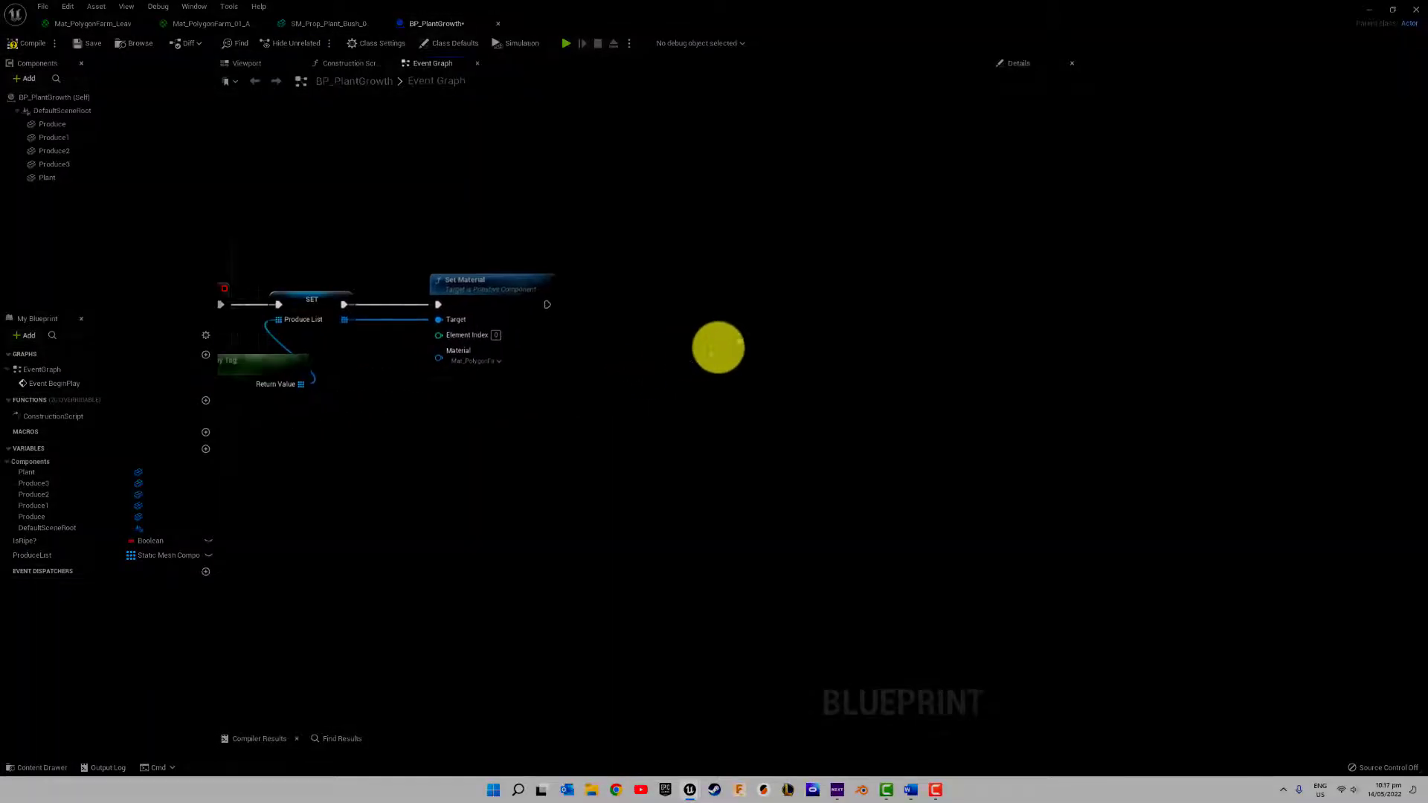
left_click_drag(485, 287, 442, 291)
right_click_drag(616, 351, 567, 408)
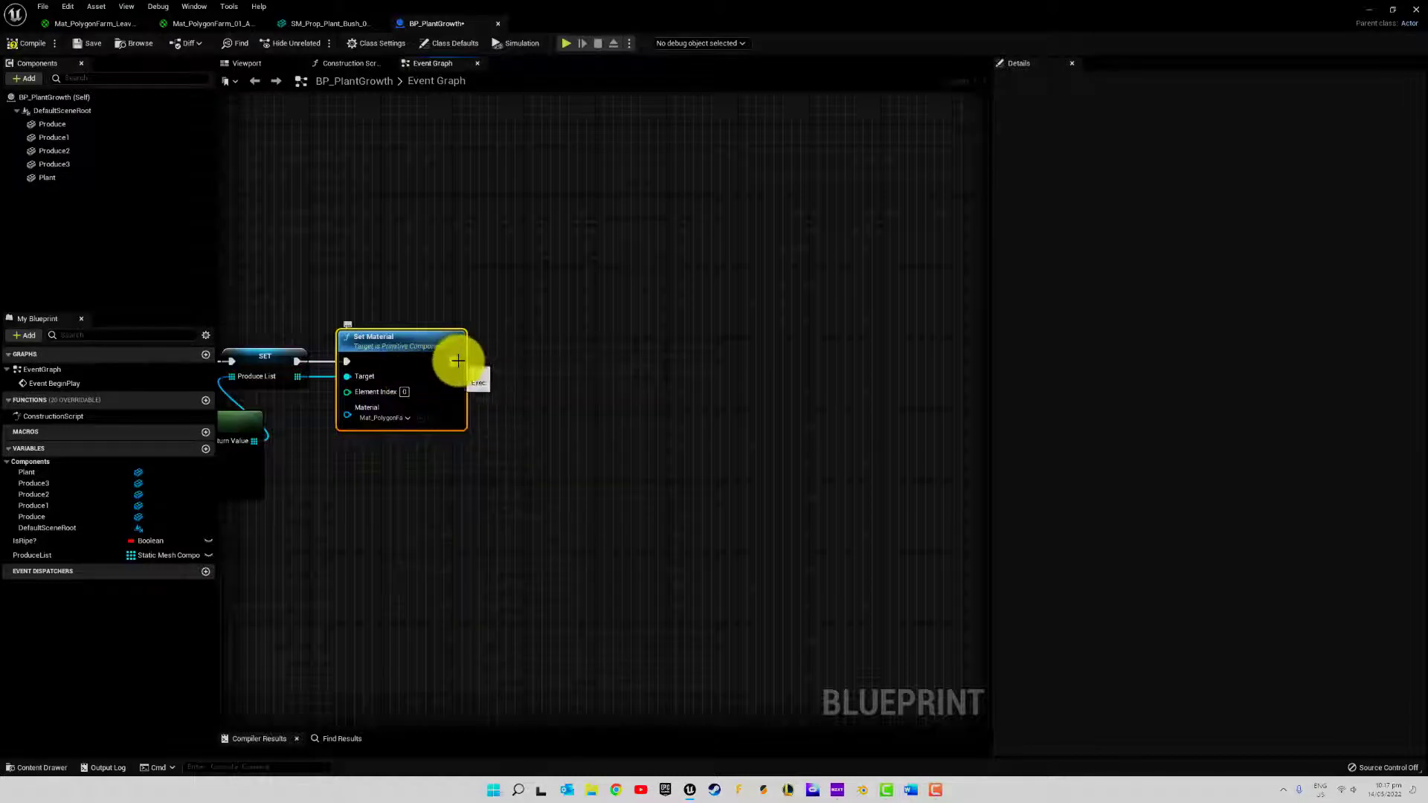
left_click_drag(456, 361, 583, 358)
type("set ")
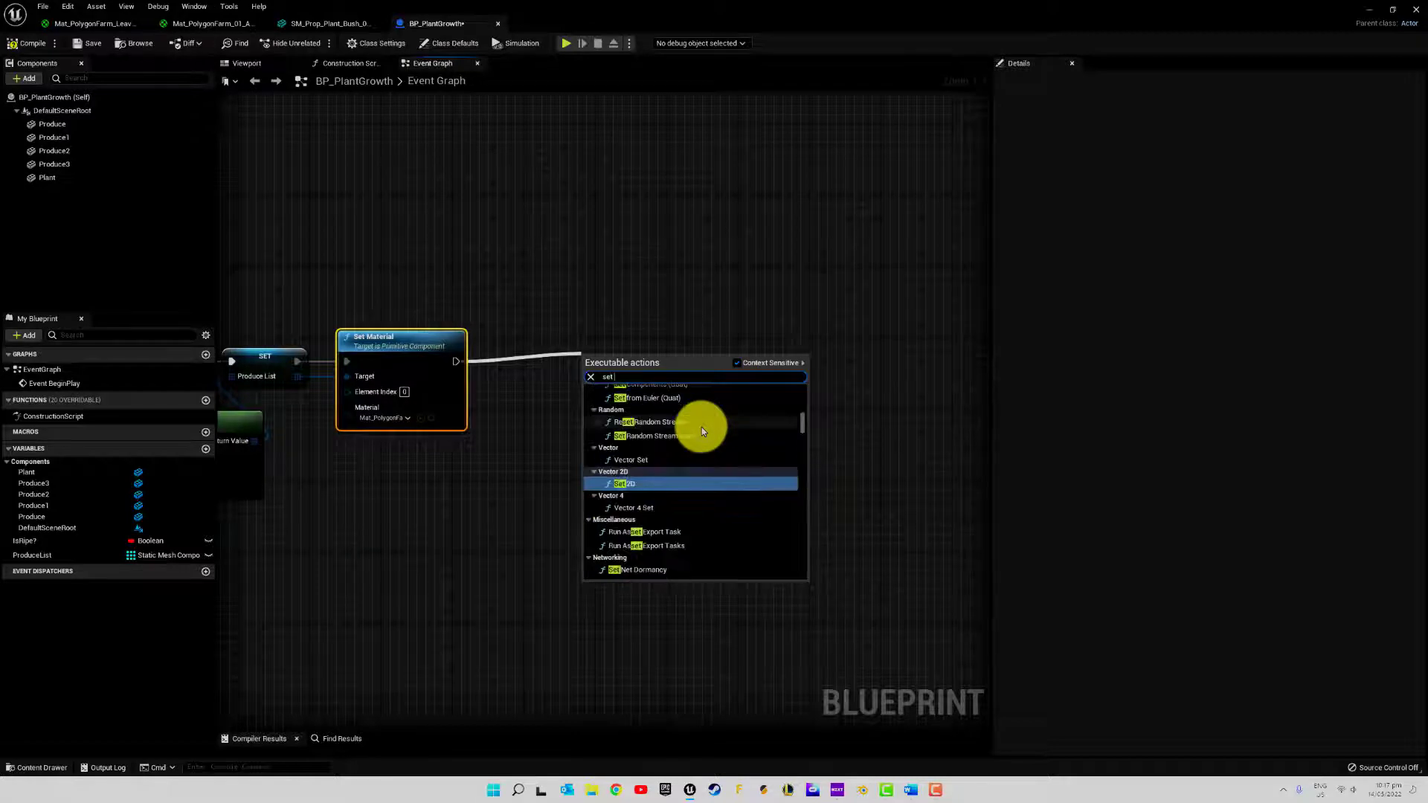
type("relati")
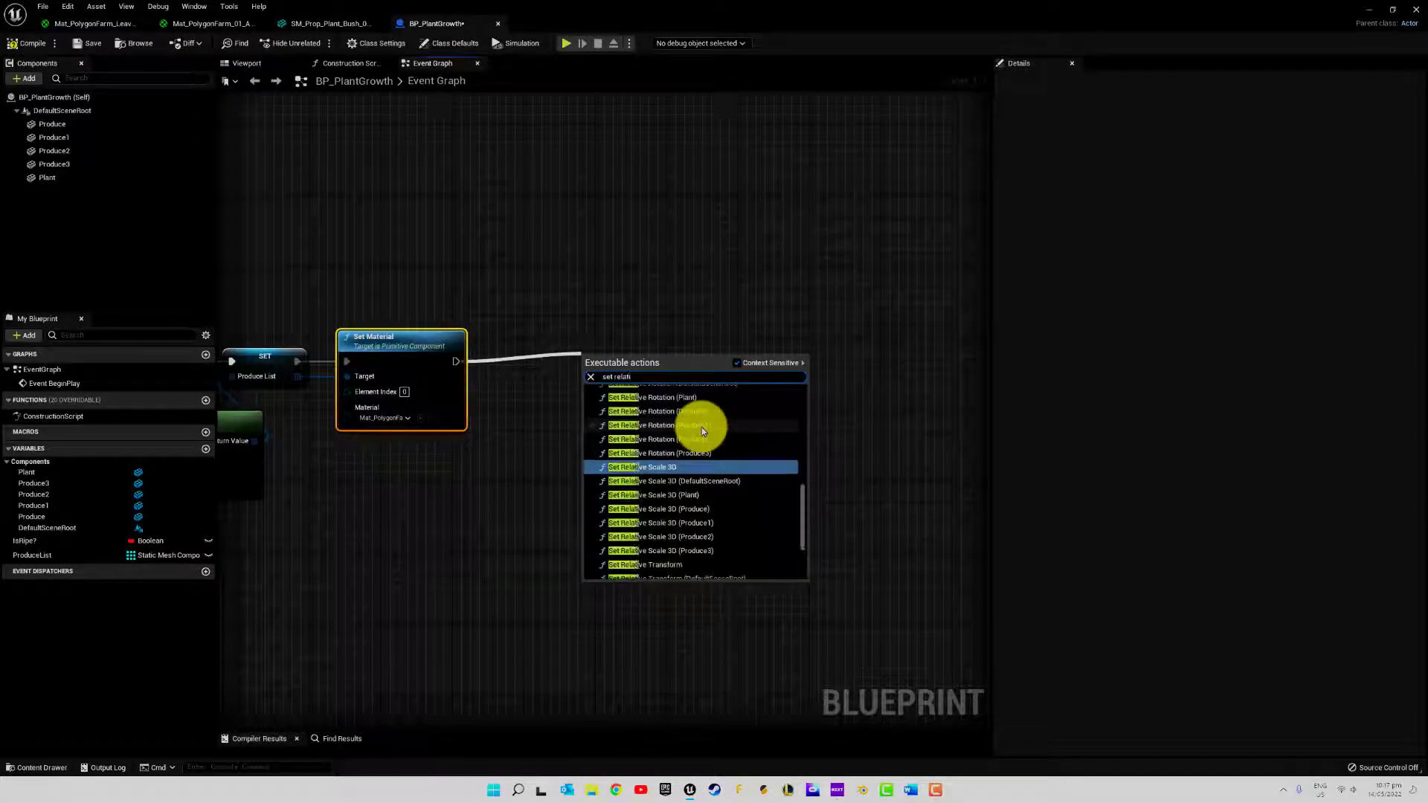
left_click(654, 467)
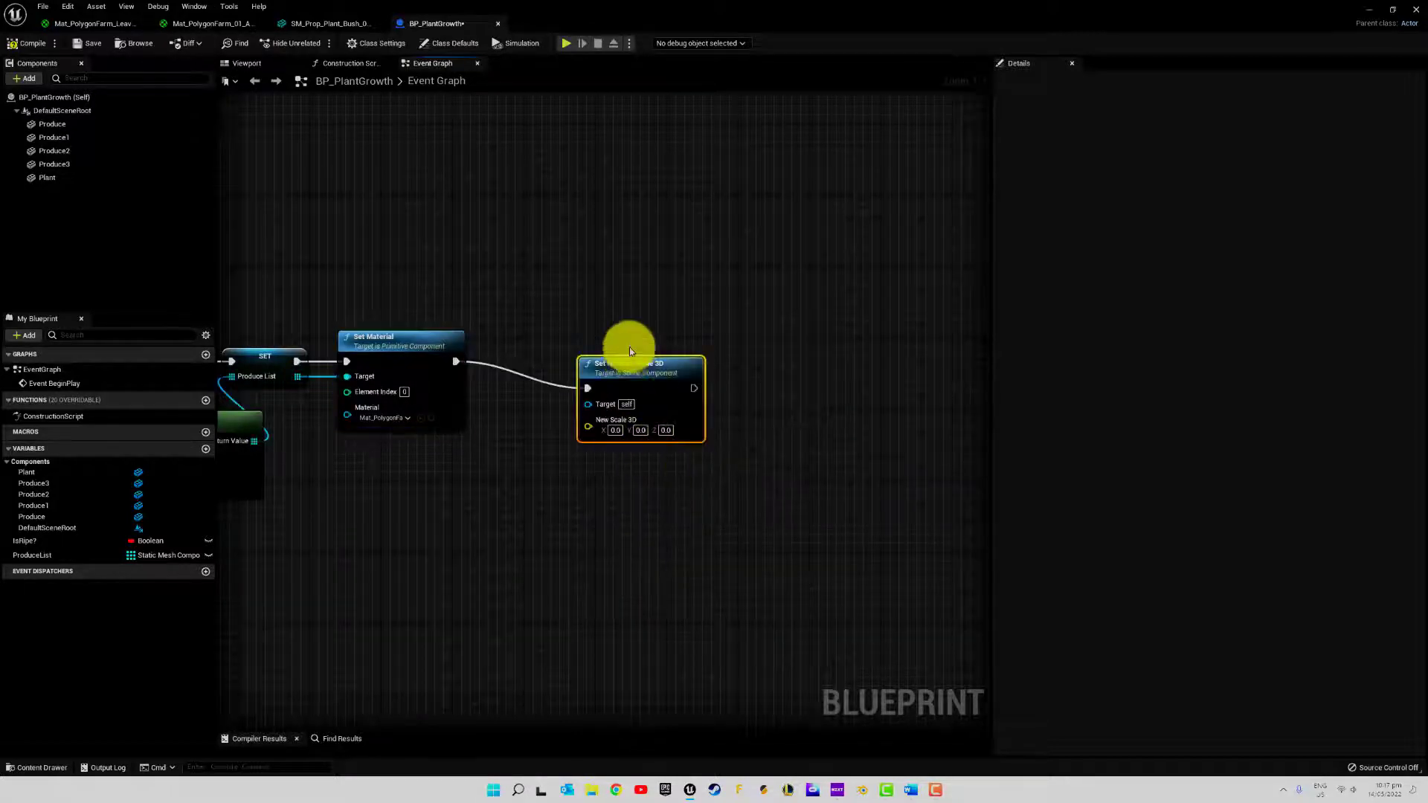
left_click_drag(616, 359, 554, 332)
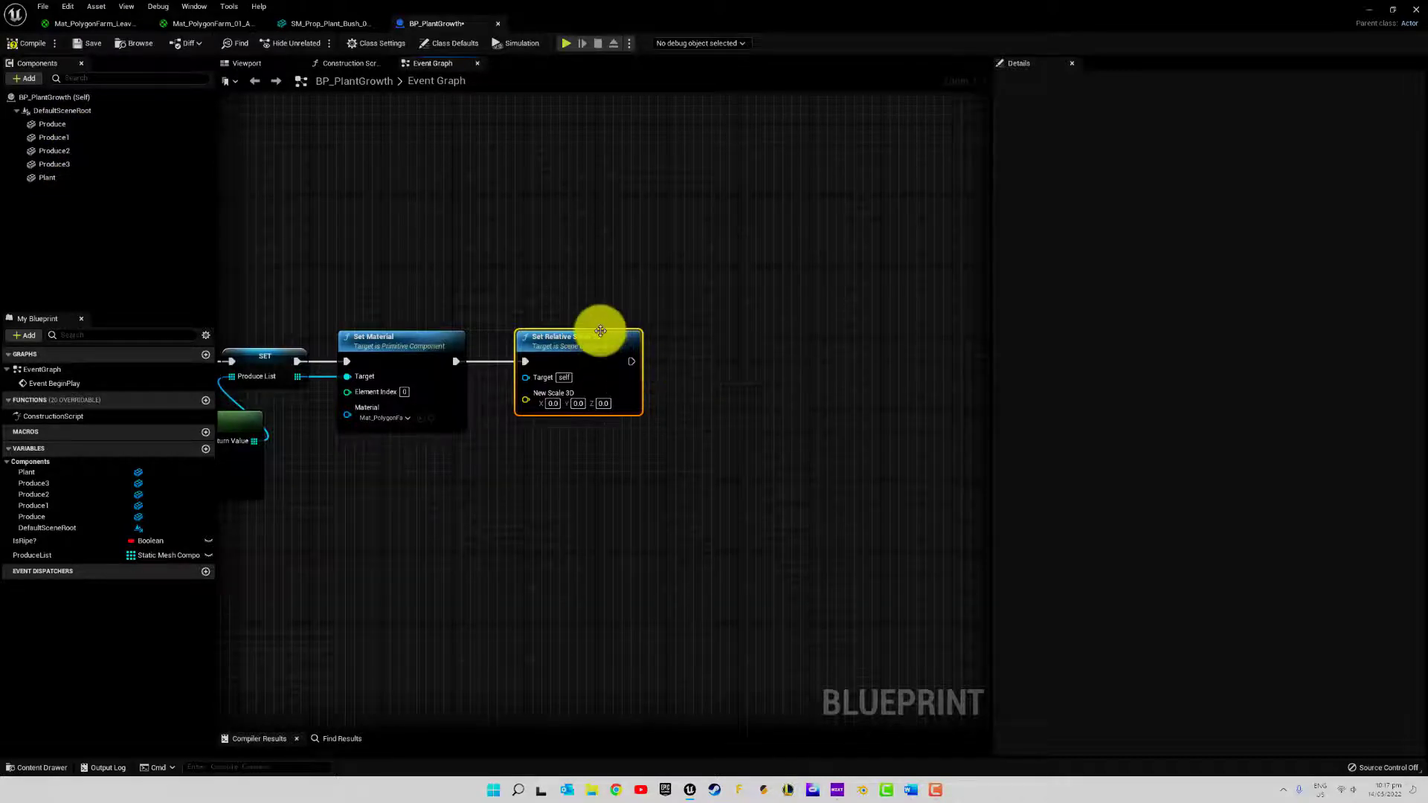
left_click_drag(599, 328, 584, 336)
Space the Set Relative Scale 3D node away from Set Material and connect a ProduceList getter placed below to its Target
right_click_drag(705, 381, 577, 370)
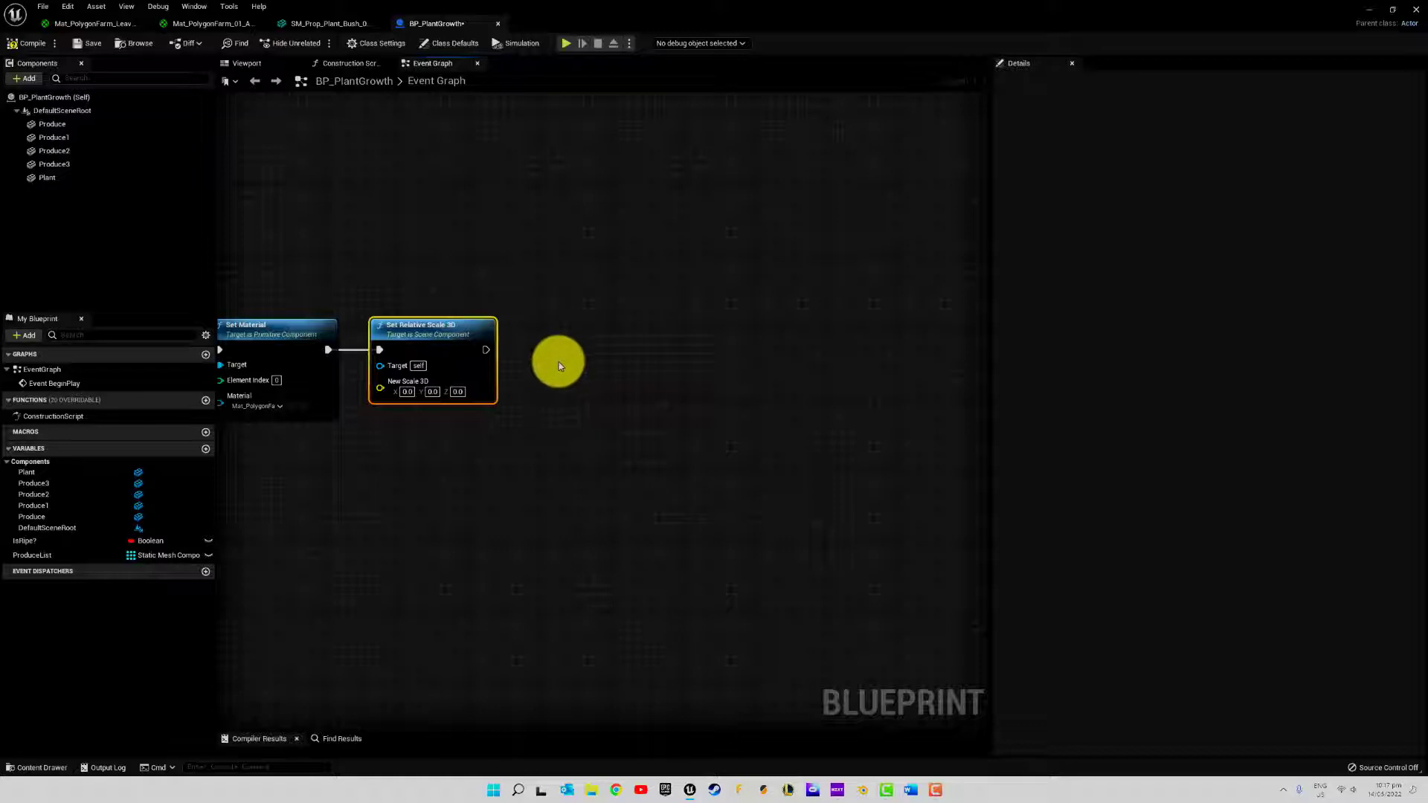
right_click_drag(539, 334, 462, 330)
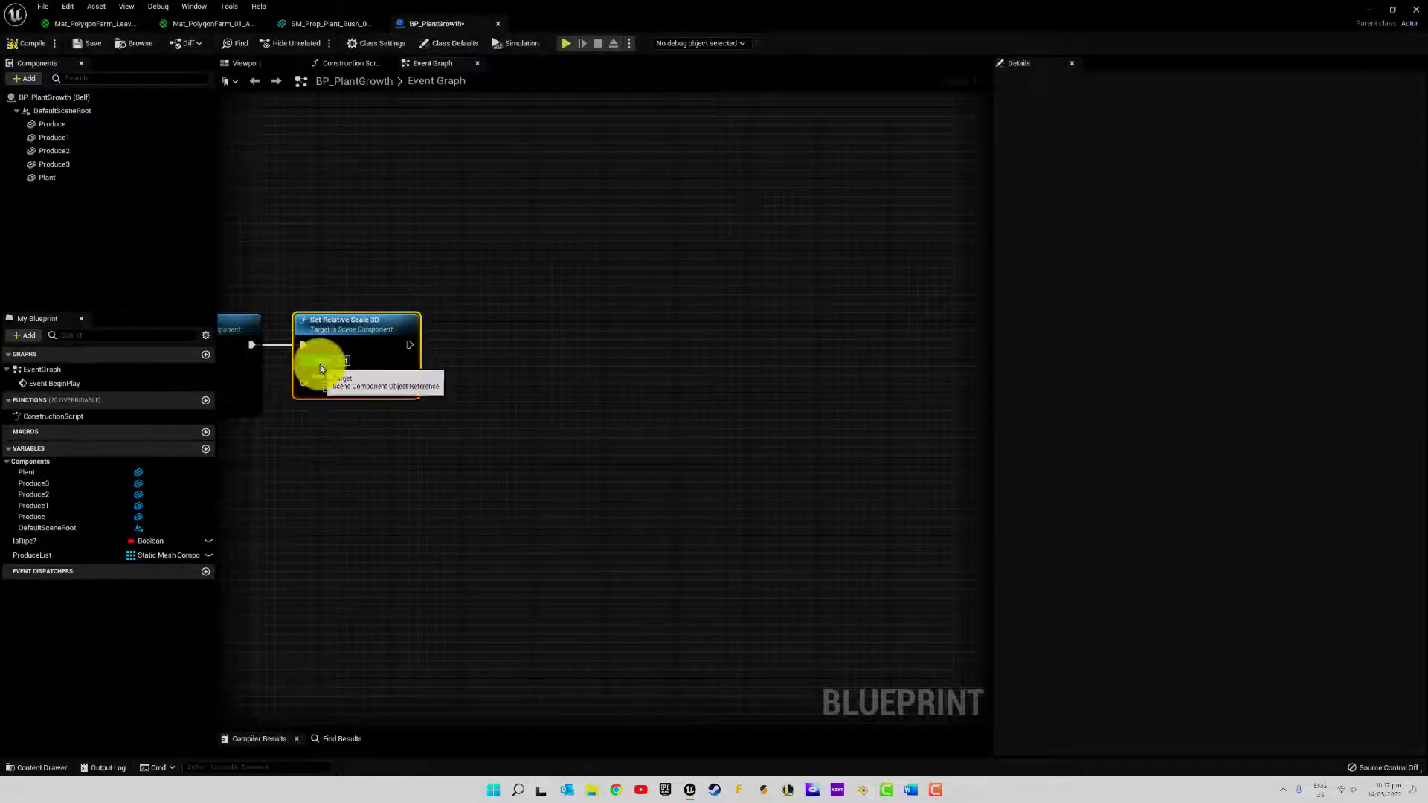
left_click_drag(331, 316, 370, 320)
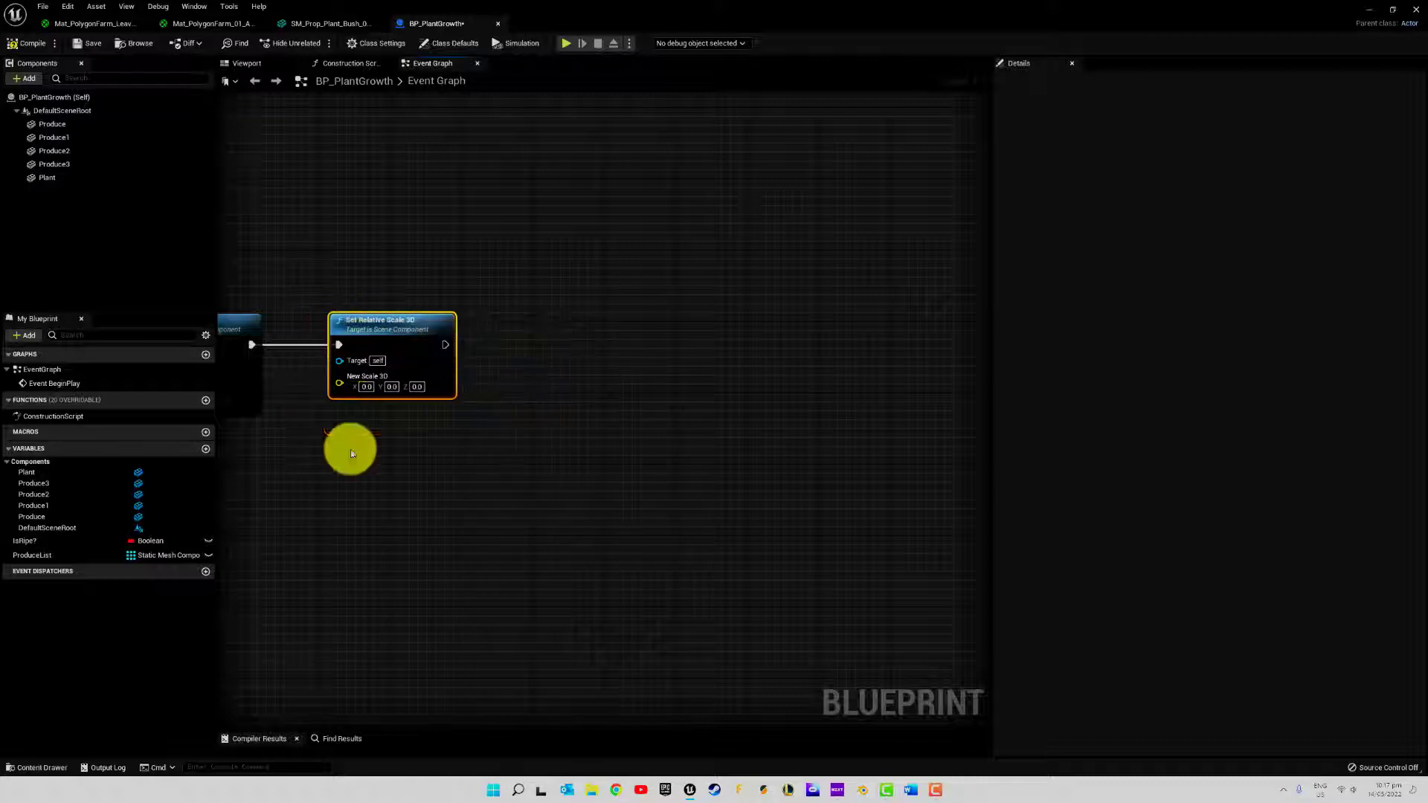
right_click_drag(347, 449, 591, 369)
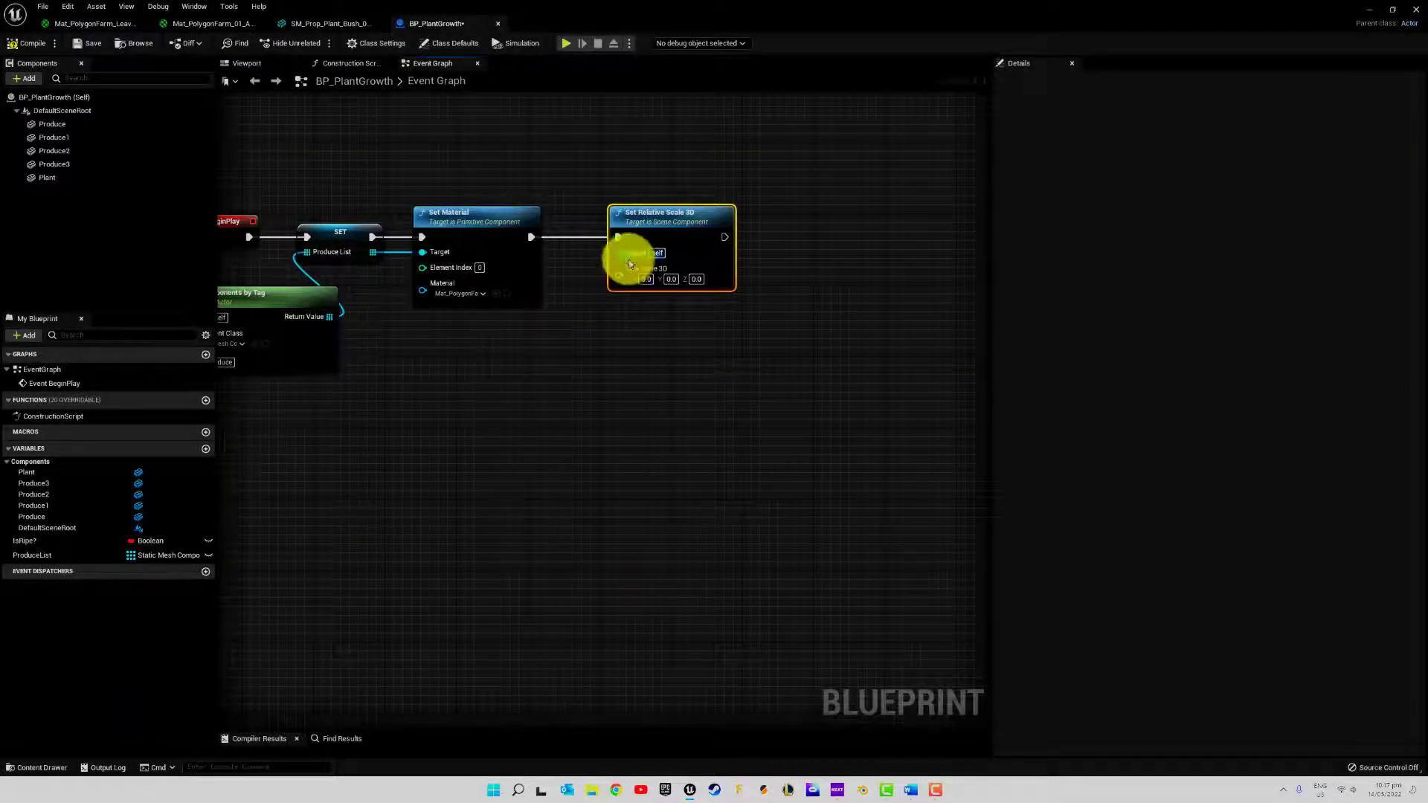
left_click_drag(64, 555, 29, 552)
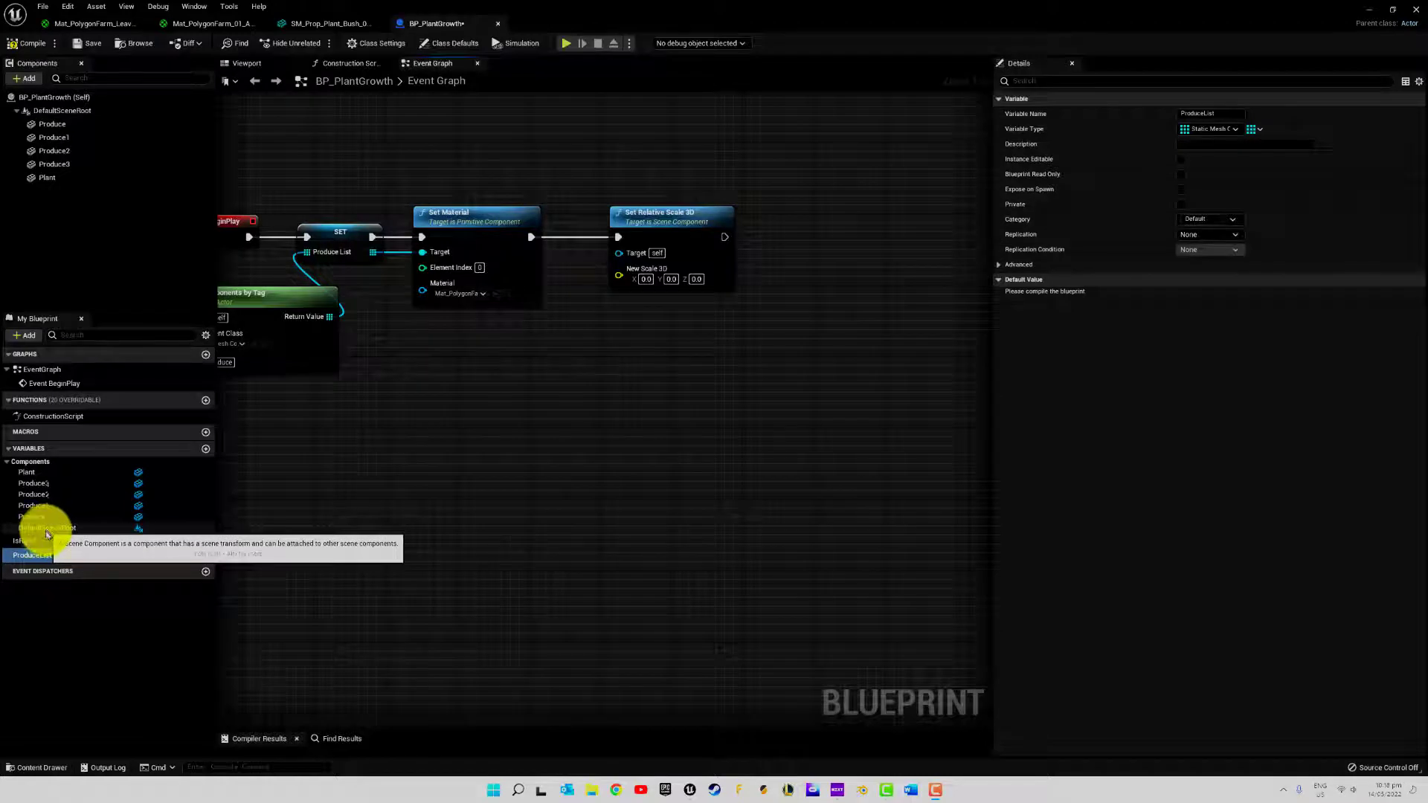
left_click_drag(38, 556, 512, 405)
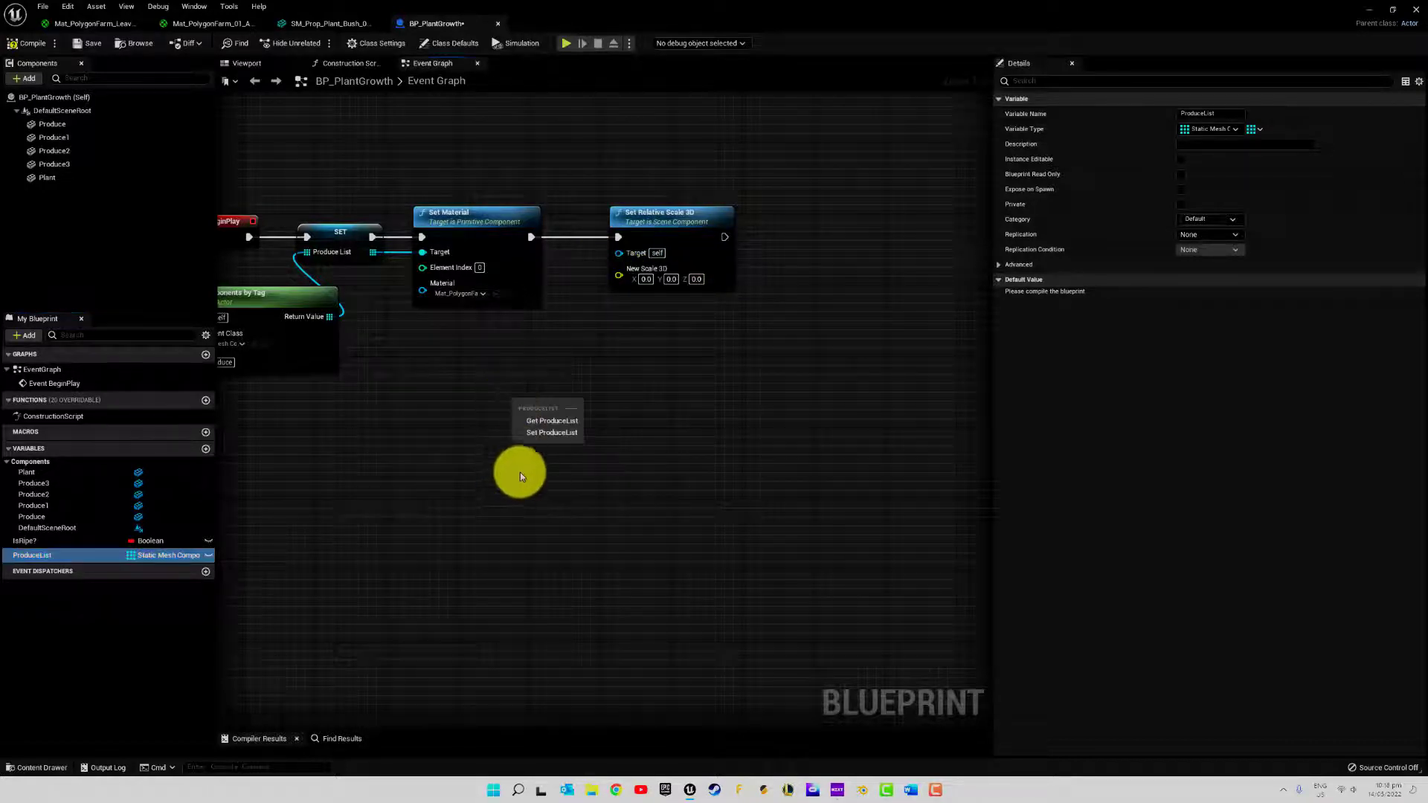
left_click(544, 421)
left_click_drag(573, 410, 618, 252)
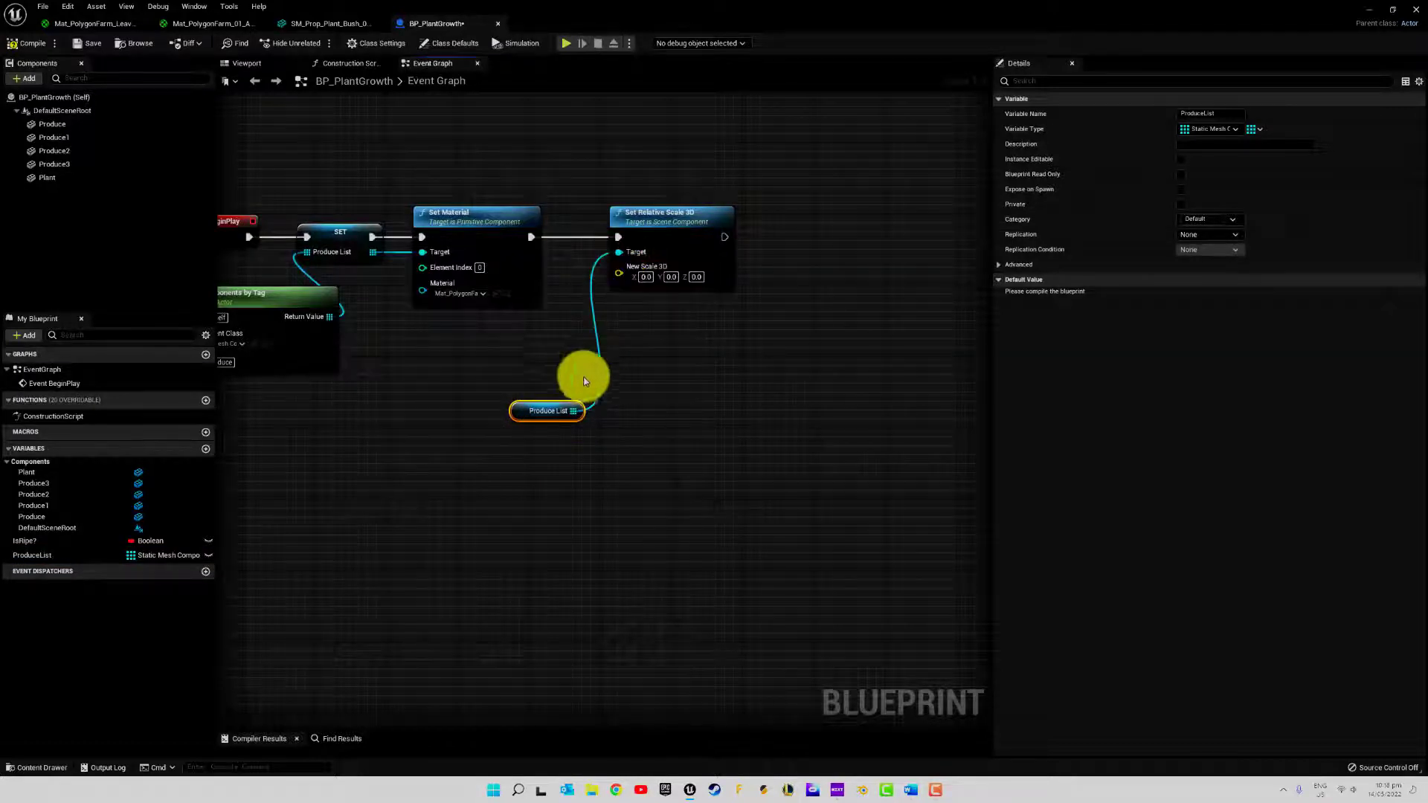
left_click_drag(543, 407, 568, 316)
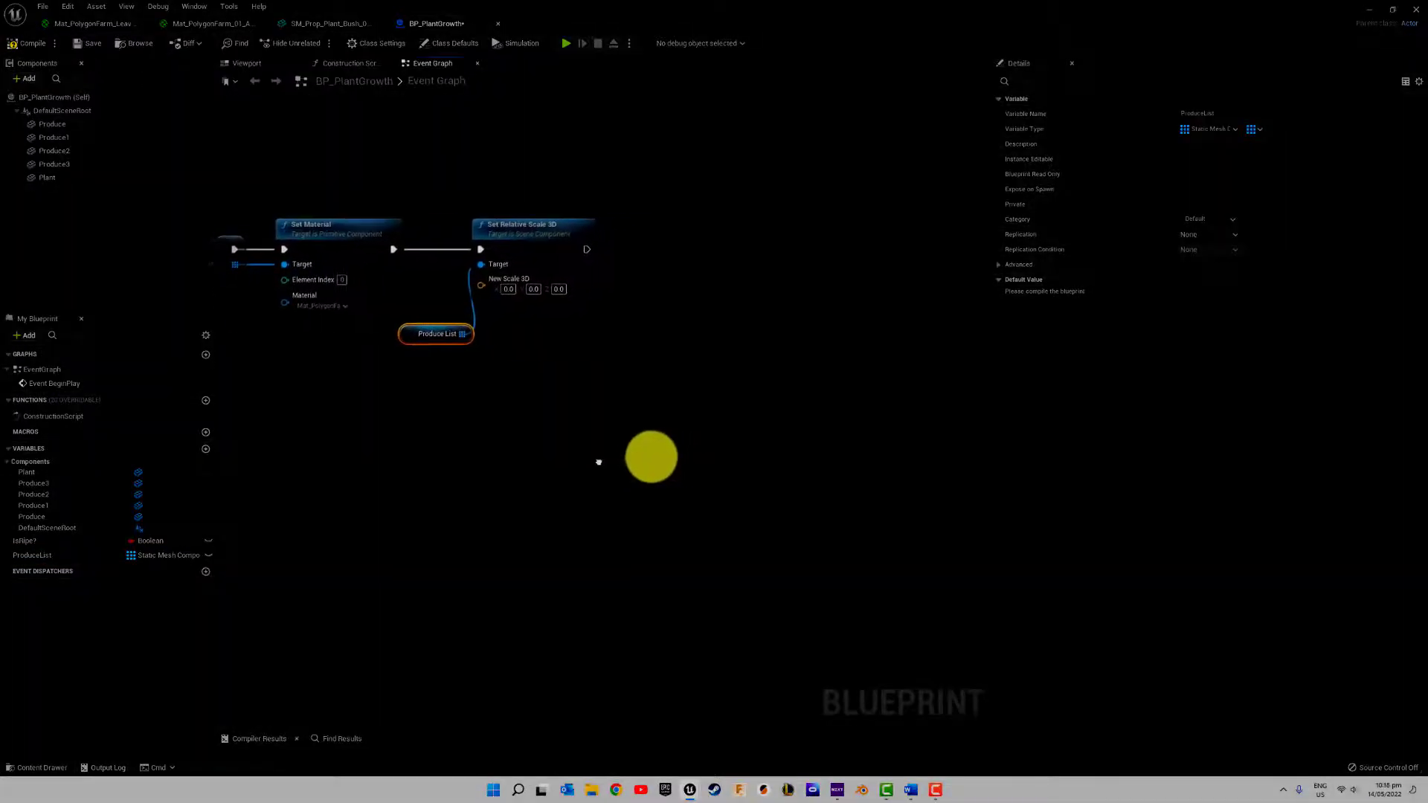
Add a timeline named PlantGrowth whose Play input runs from the Set Relative Scale 3D node
right_click_drag(651, 456, 366, 453)
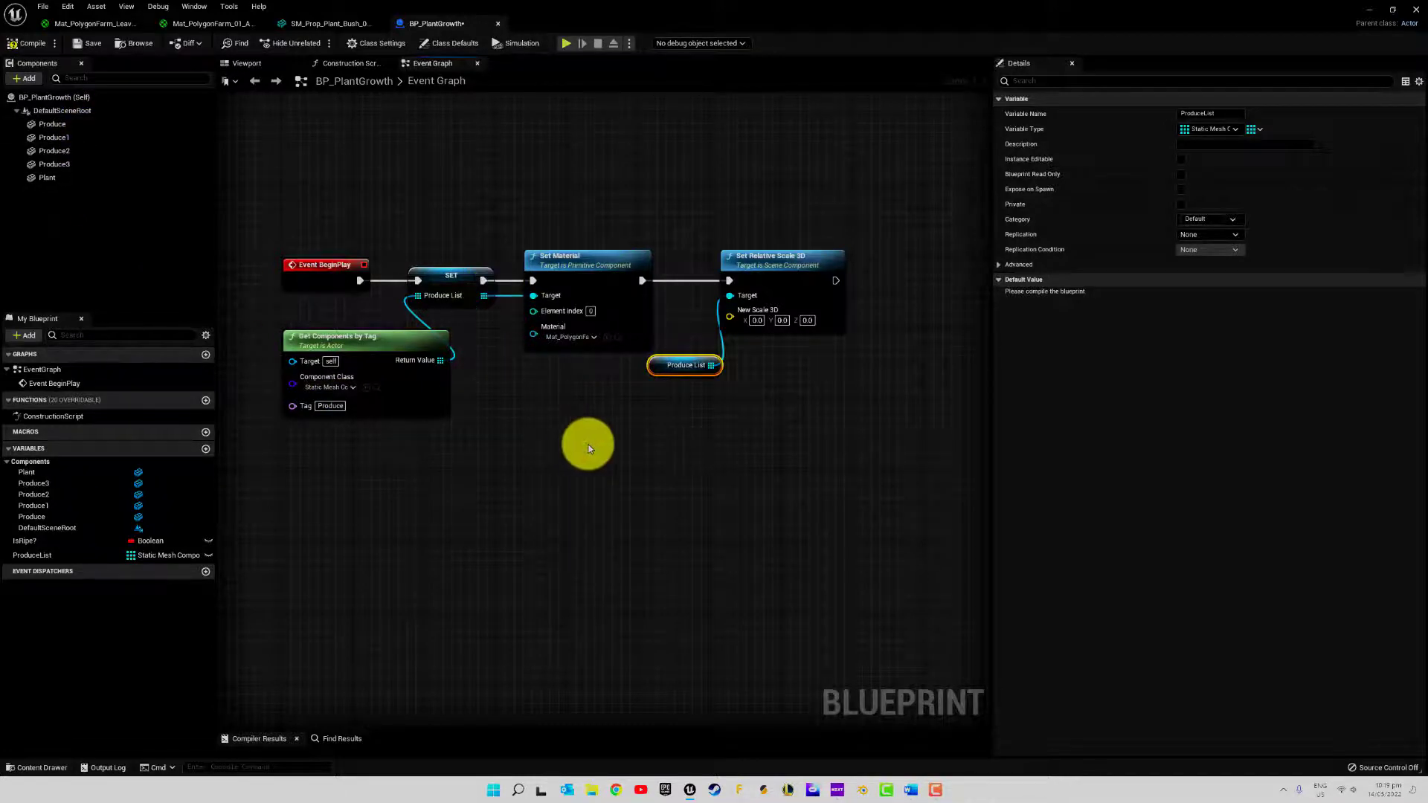
right_click_drag(589, 449, 436, 410)
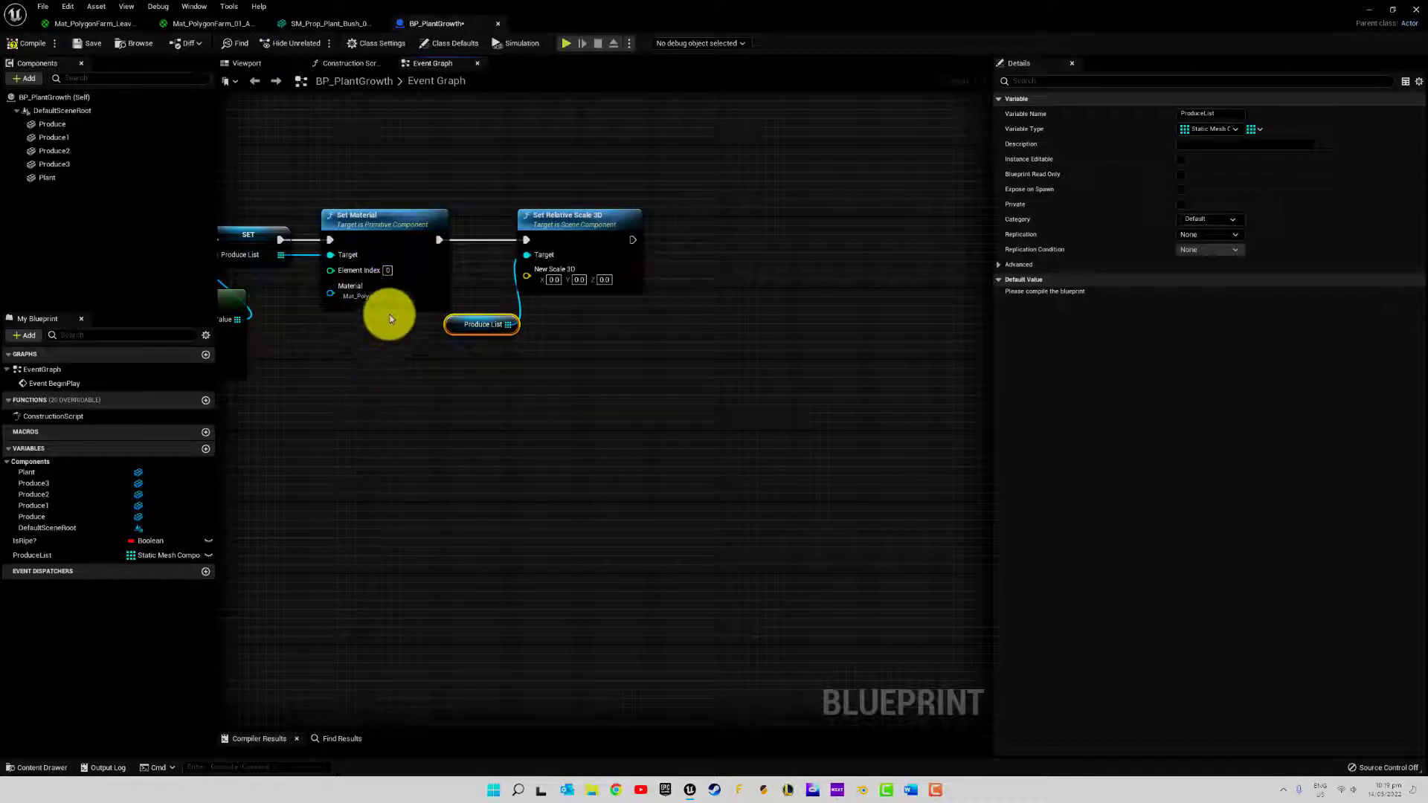
right_click_drag(579, 355, 478, 355)
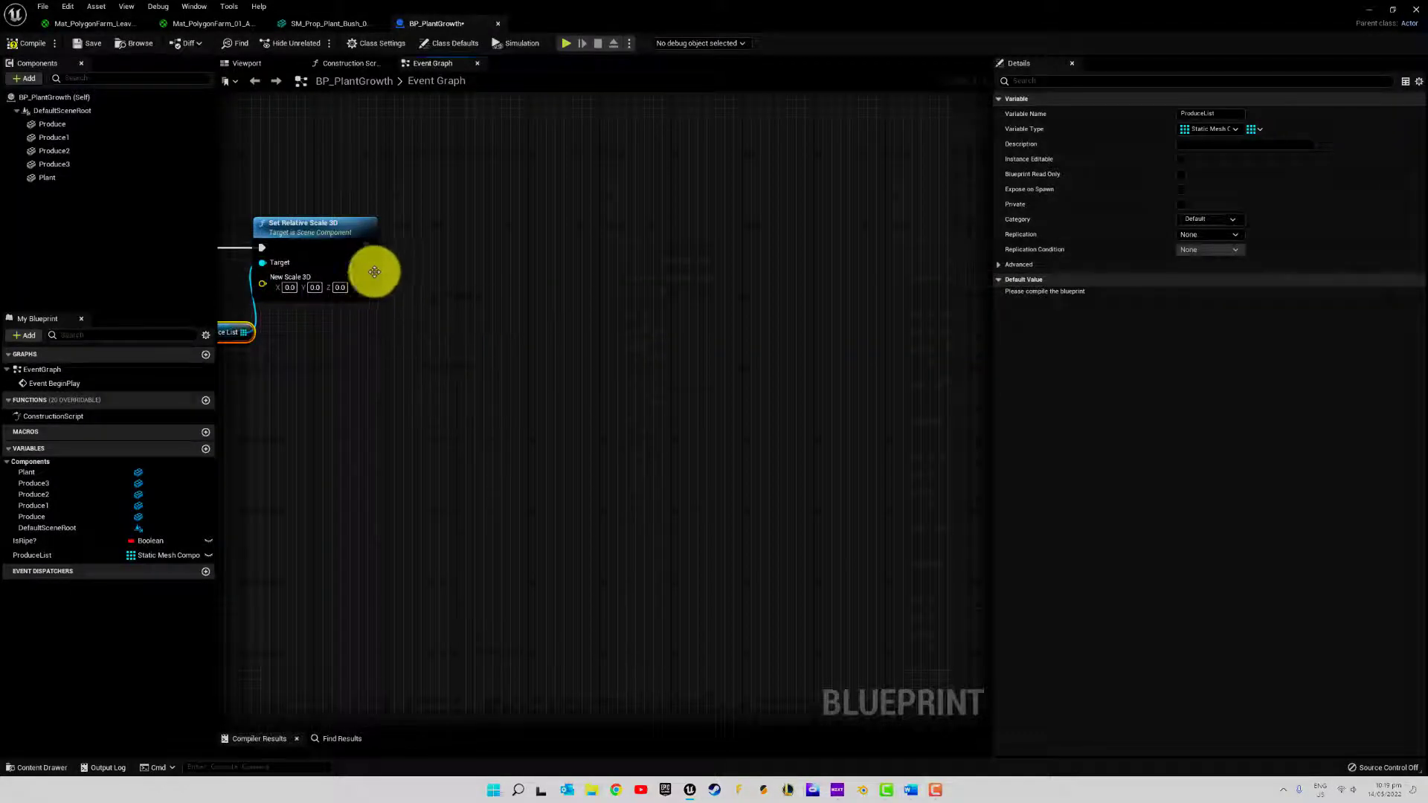
left_click_drag(368, 247, 443, 247)
type("tim")
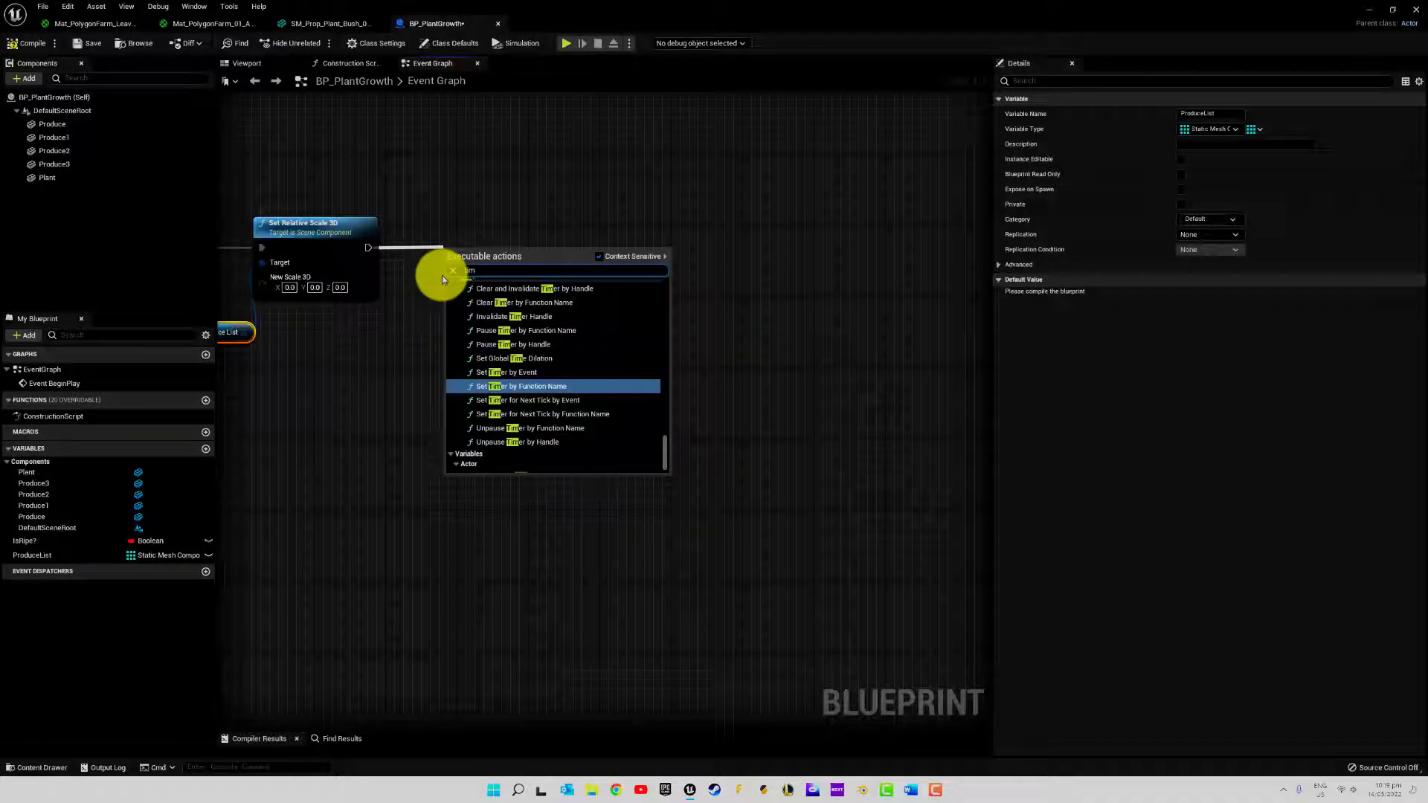
type("eline")
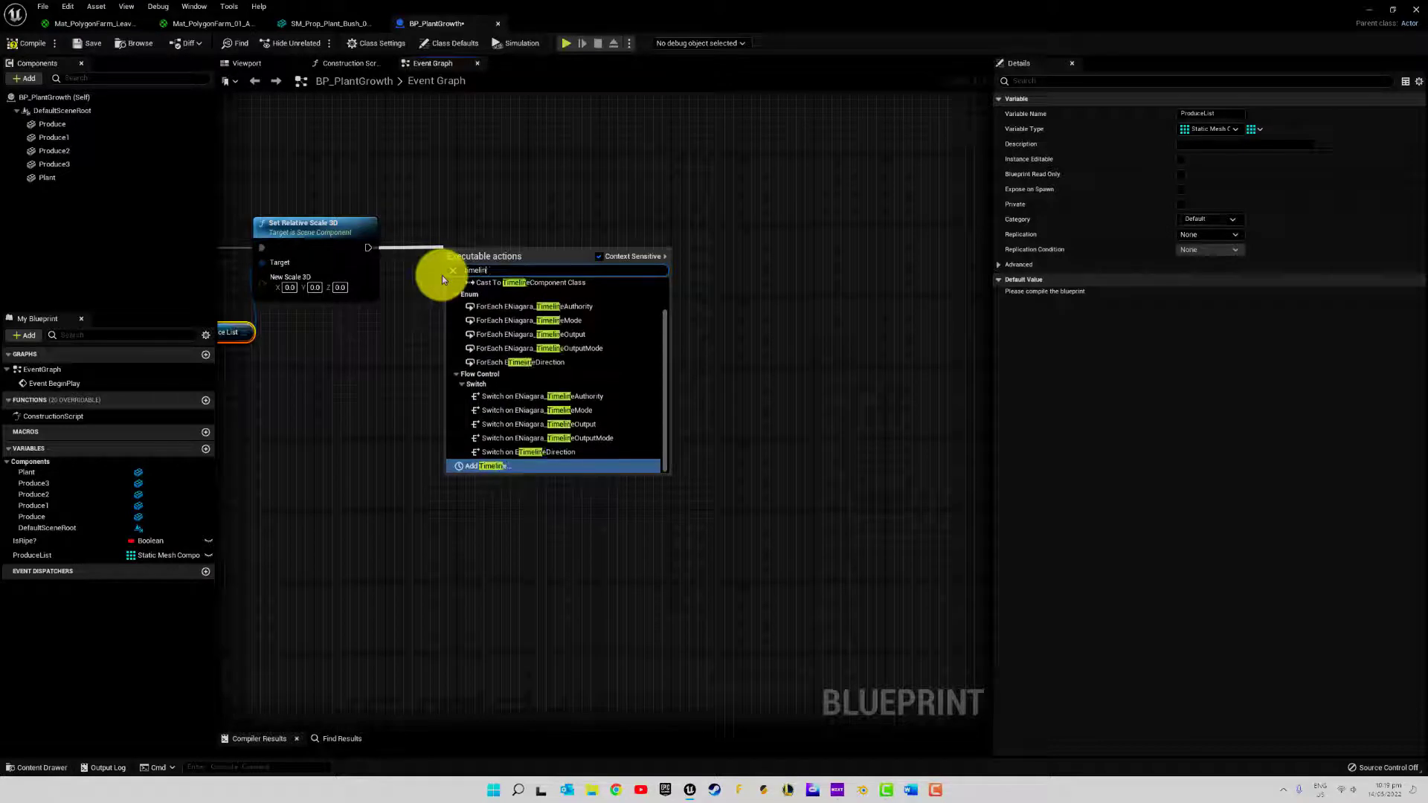
left_click(492, 467)
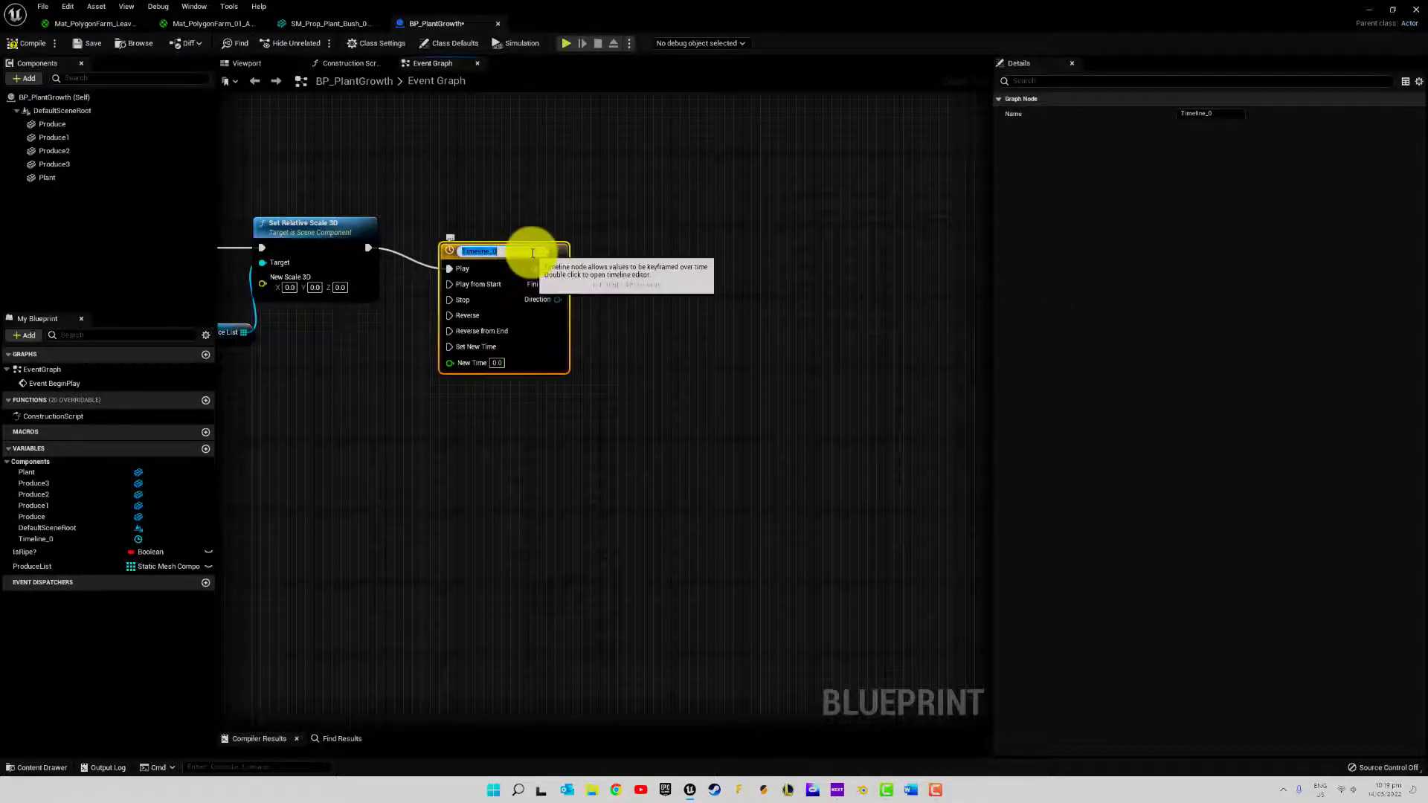
type("Plant")
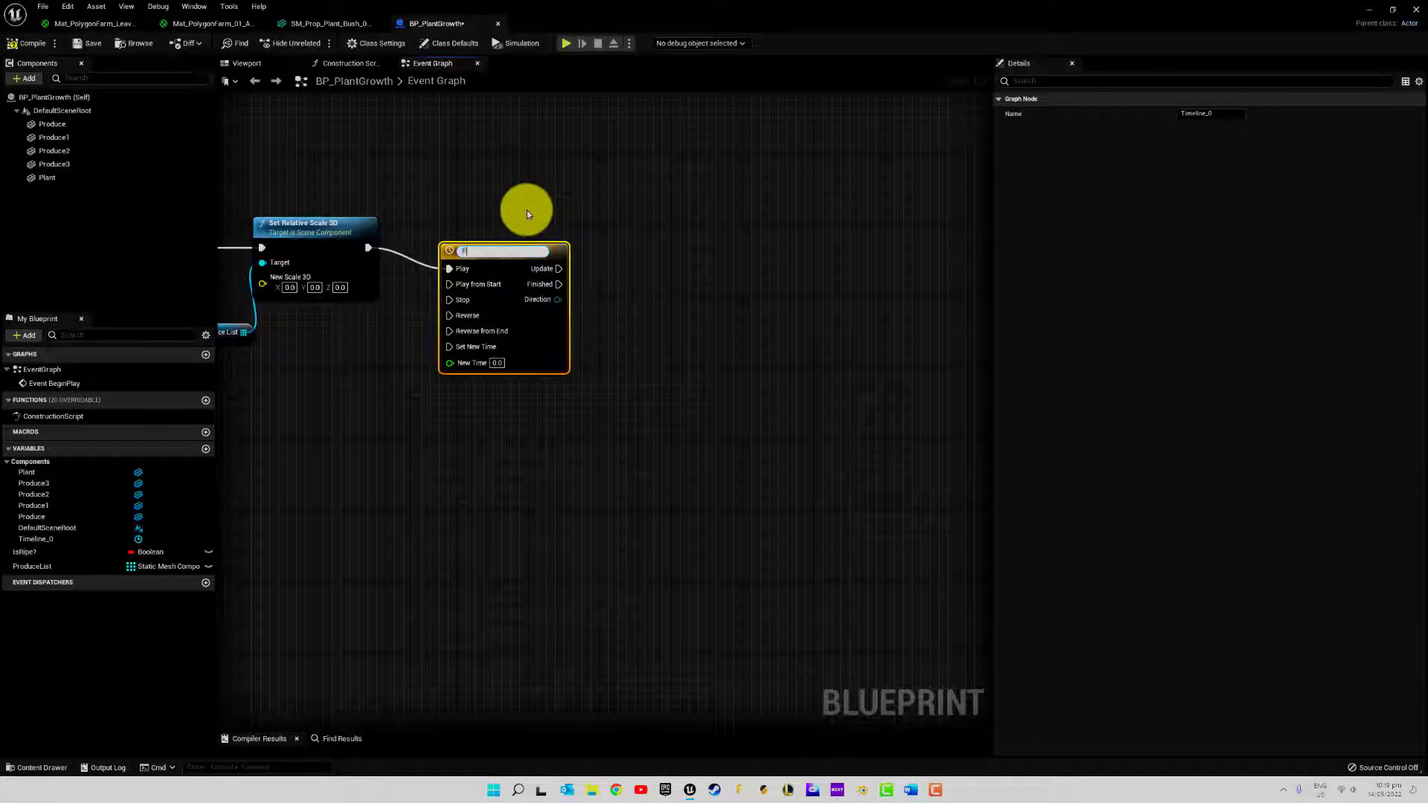
type("Growth")
key("Return")
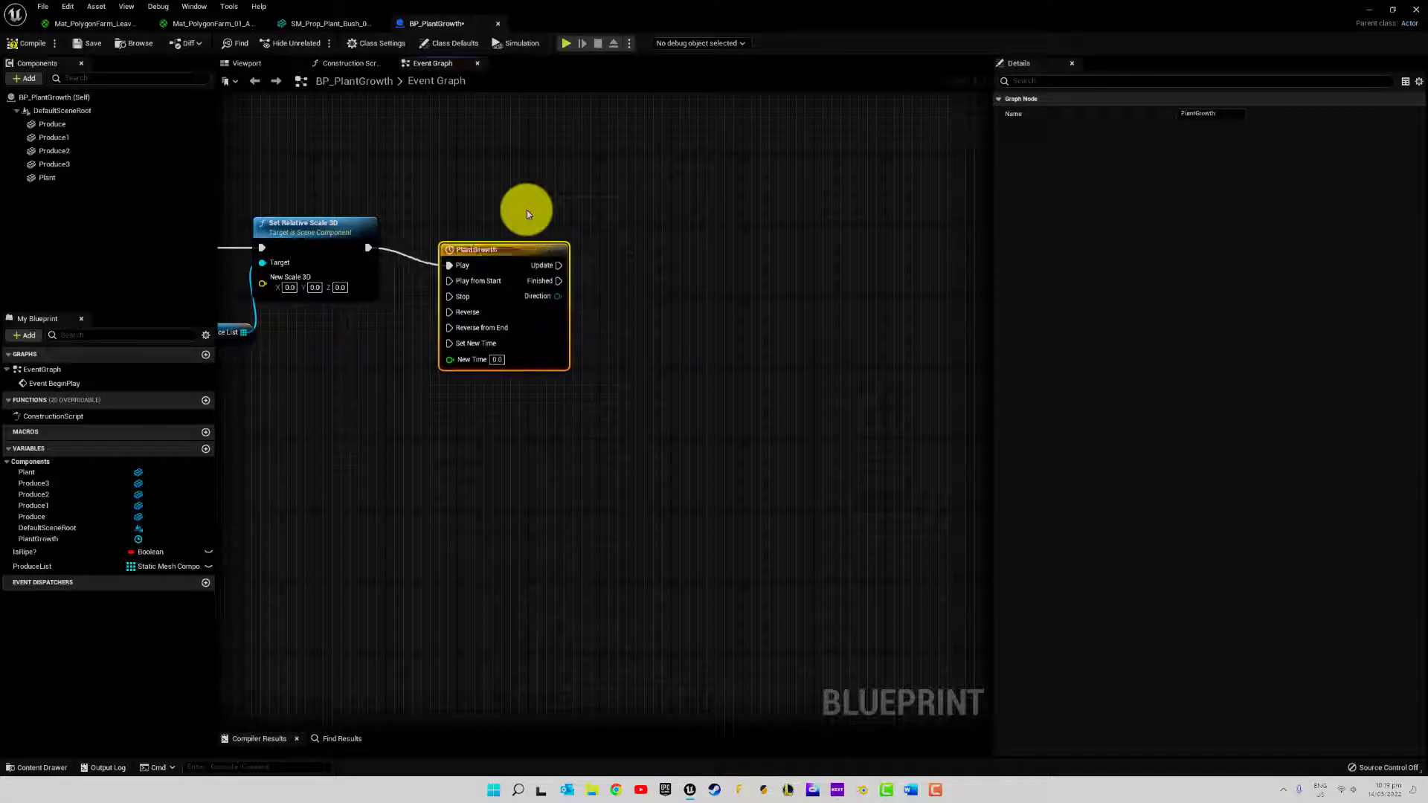
Open the PlantGrowth timeline for editing and add a float track named Size
double_click(487, 232)
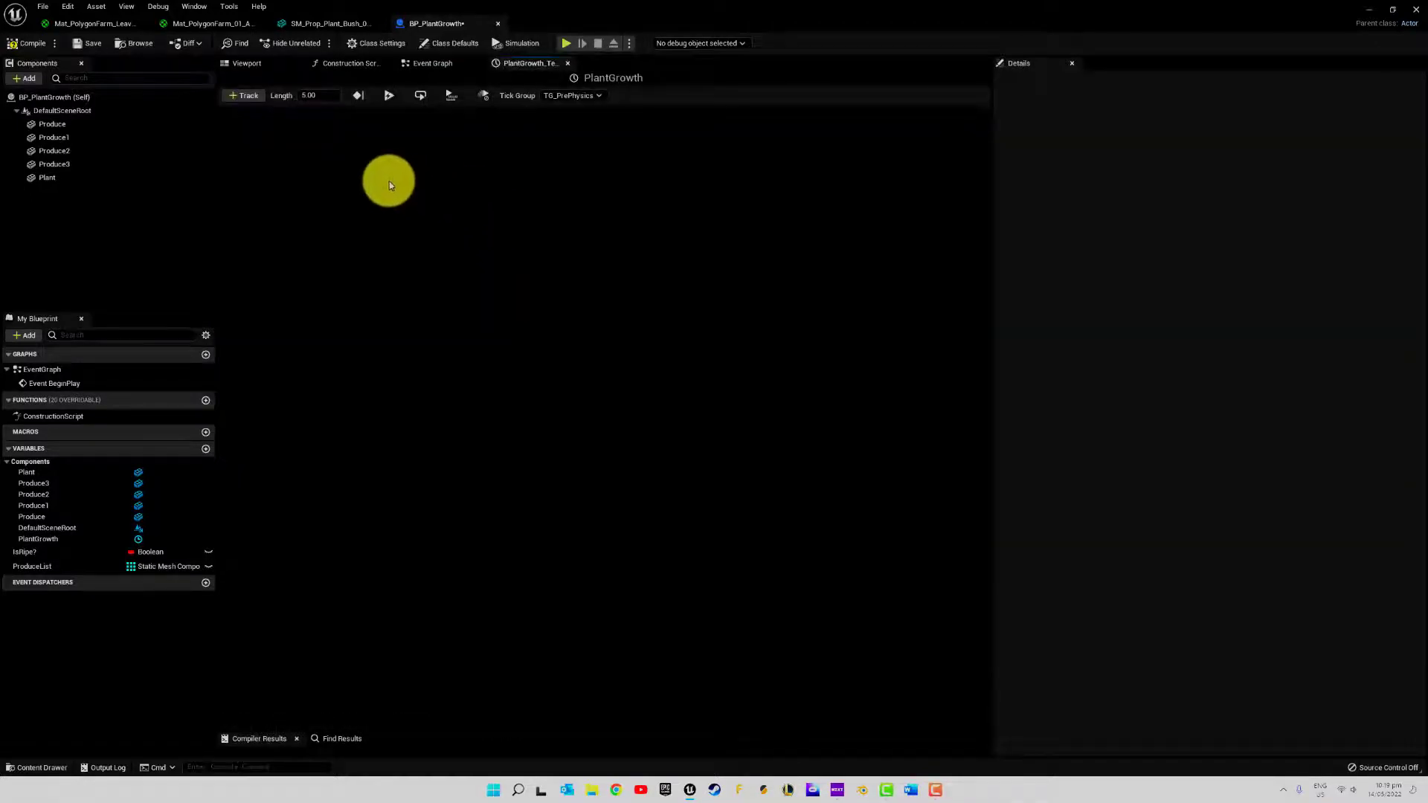
left_click(253, 96)
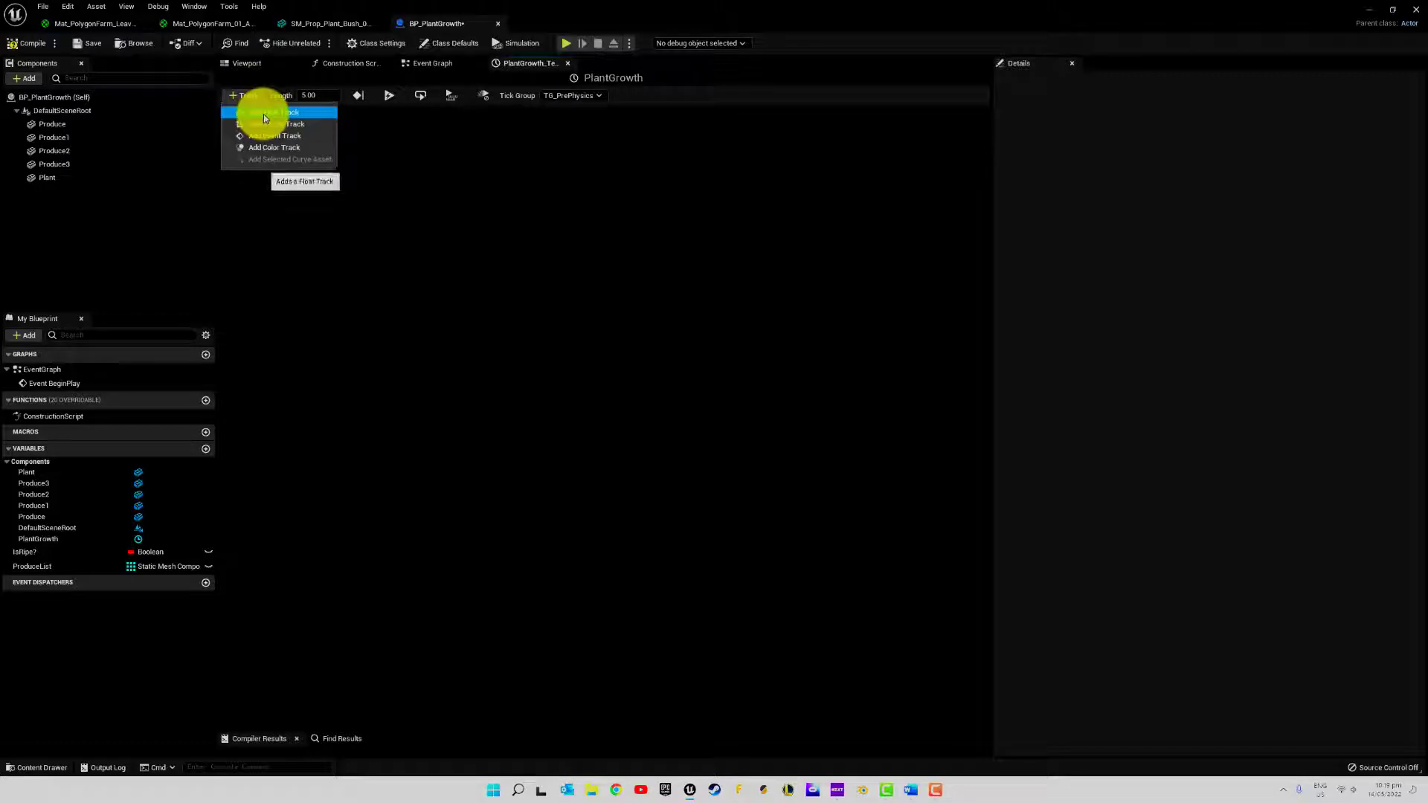
left_click(263, 114)
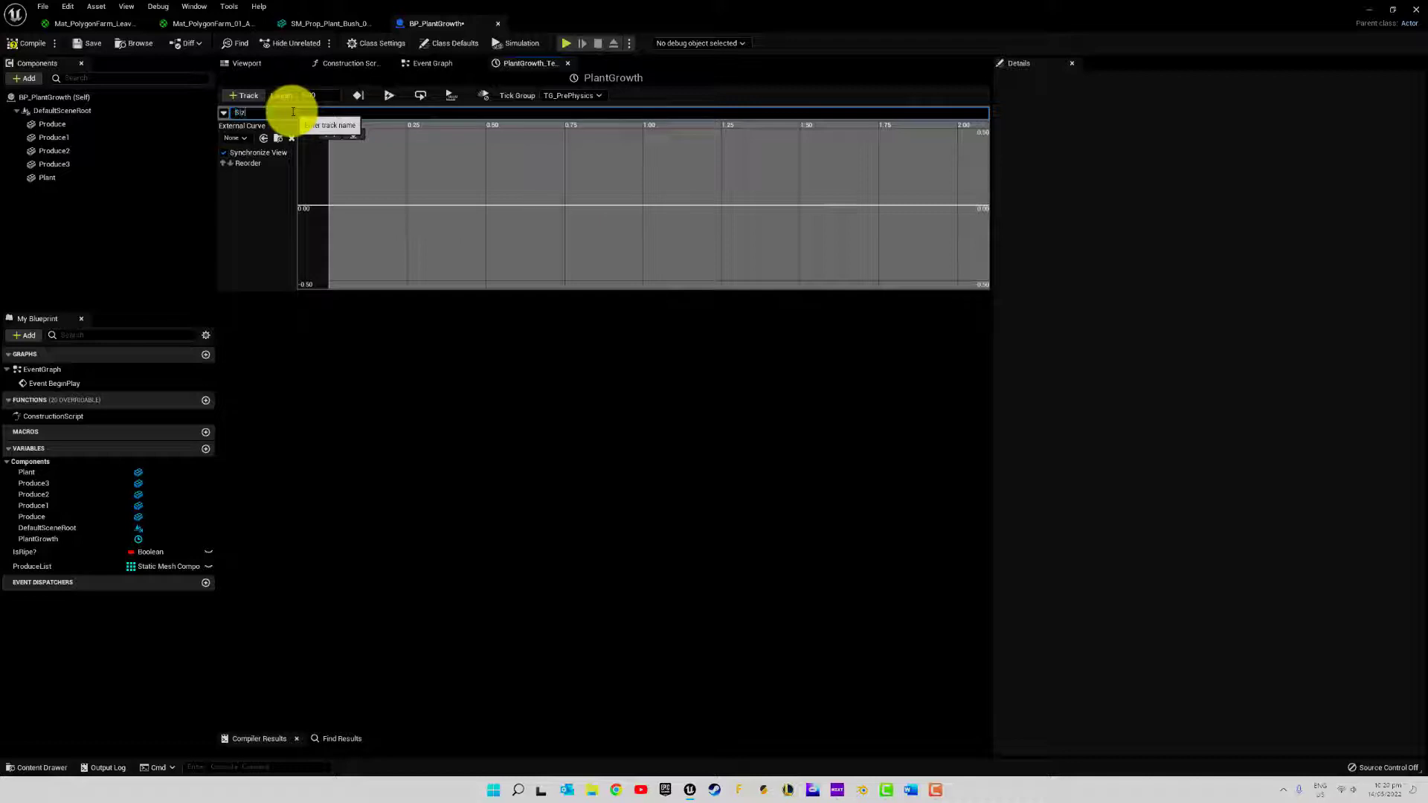
type("Size")
key("Return")
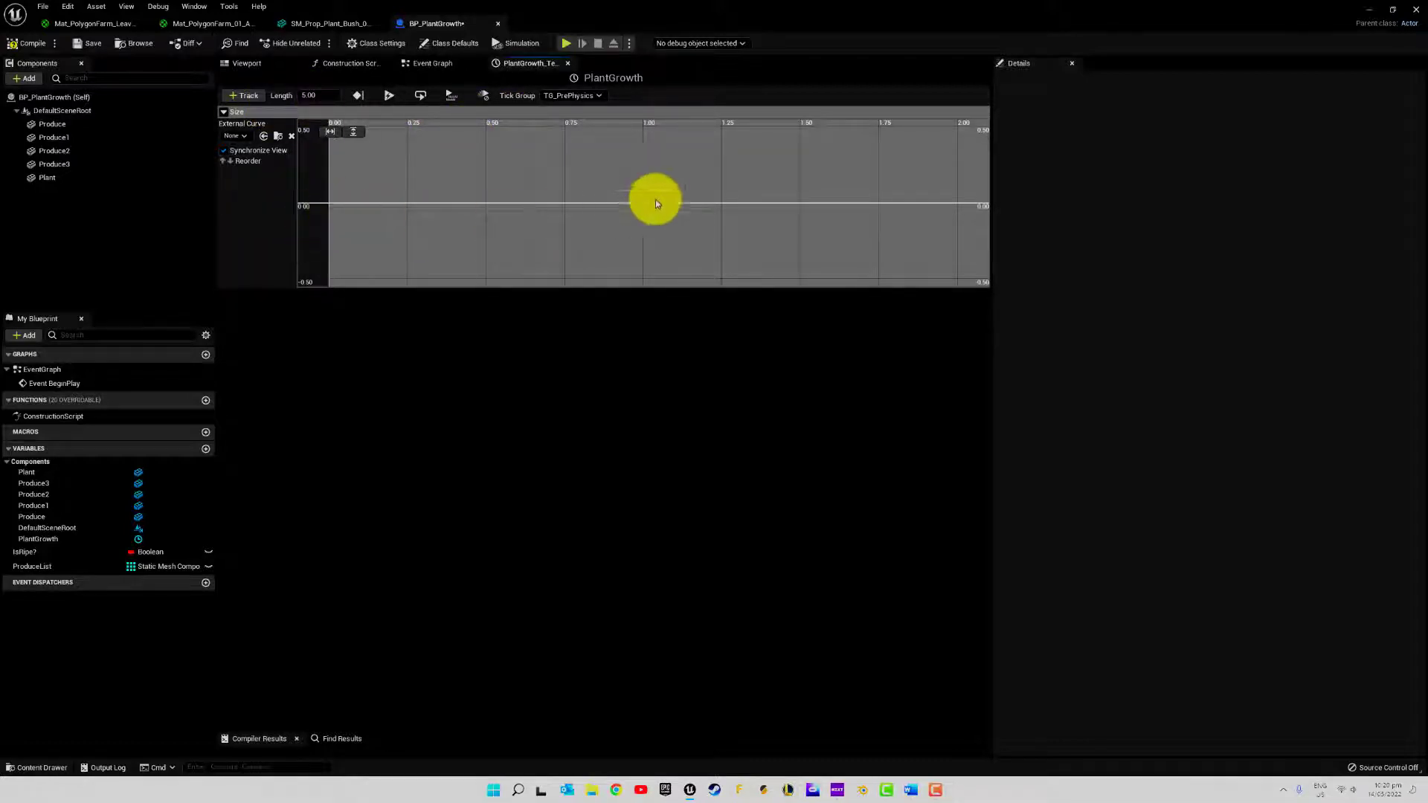
Set the length of the PlantGrowth timeline to 1
left_click(320, 95)
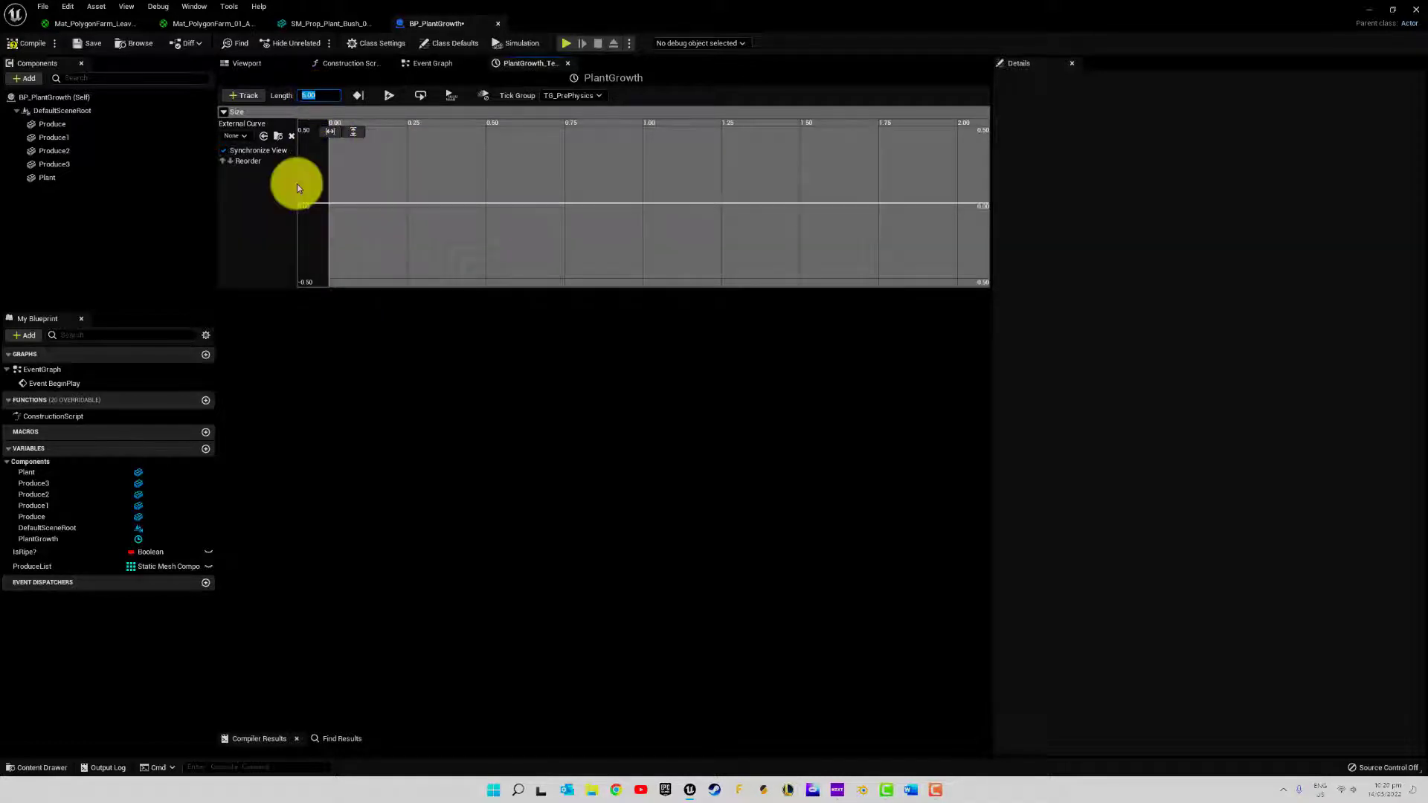
type("1")
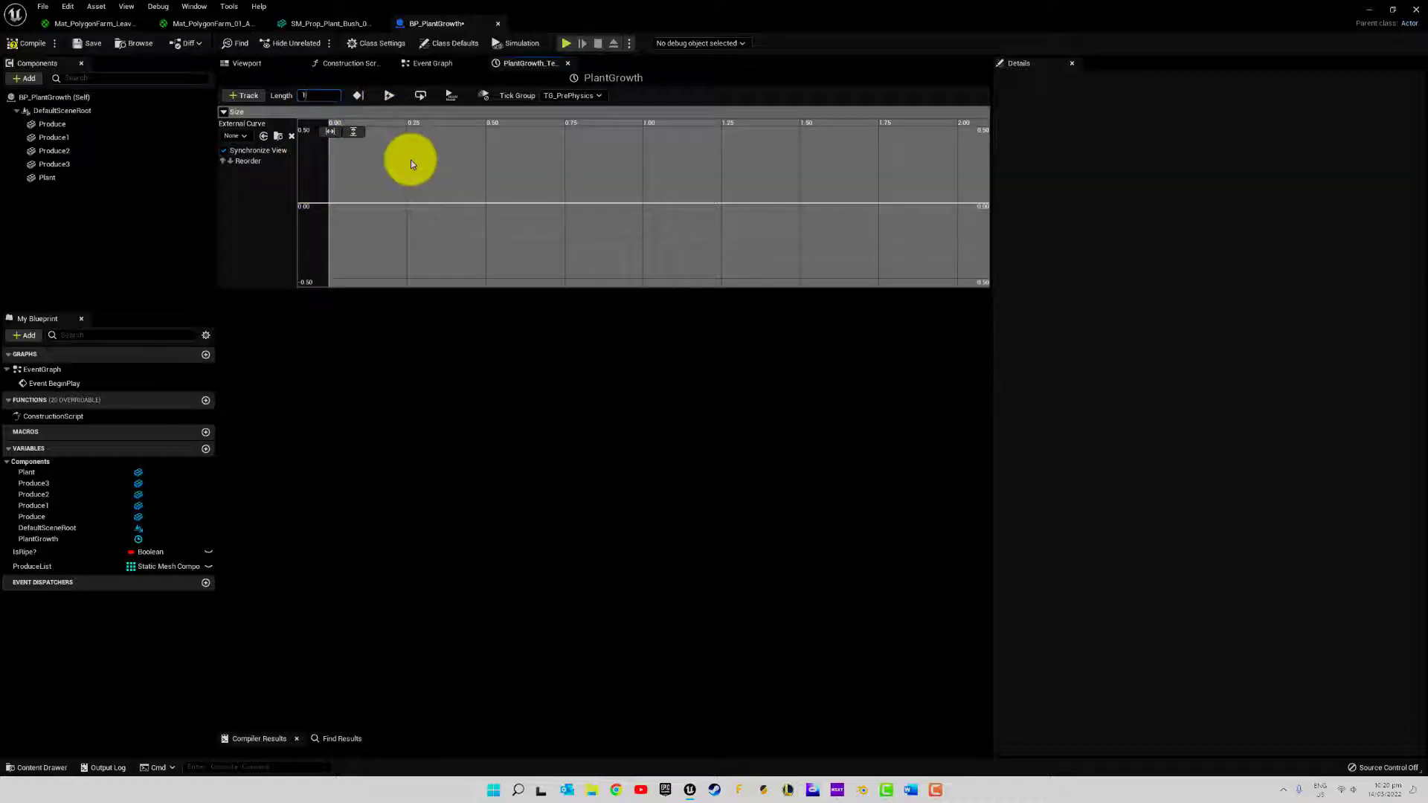
key("Return")
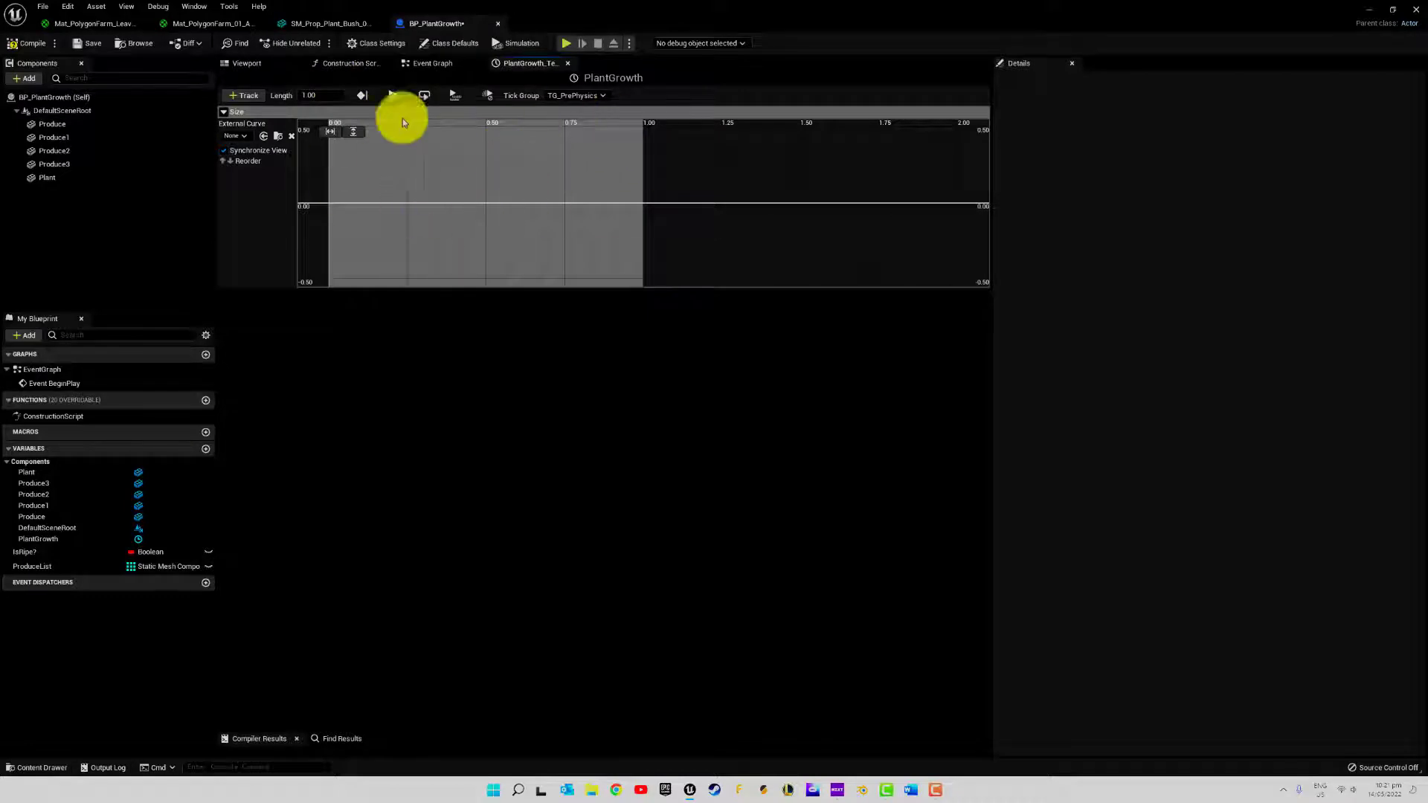
Add two keys to the Size curve, one near time 0 at value 0 and one at about time 0.96 and value 0.41
left_click(331, 205, "shift")
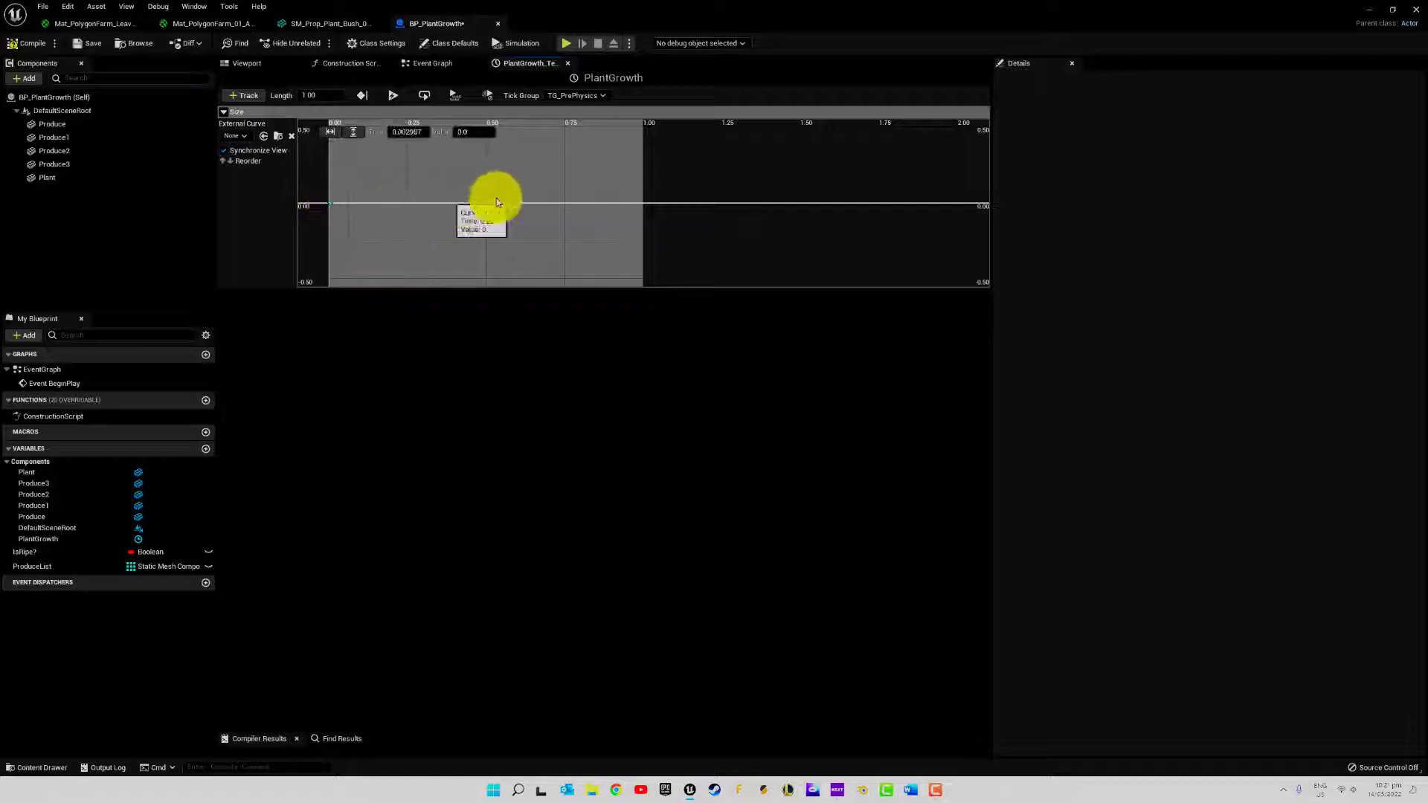
right_click(632, 145)
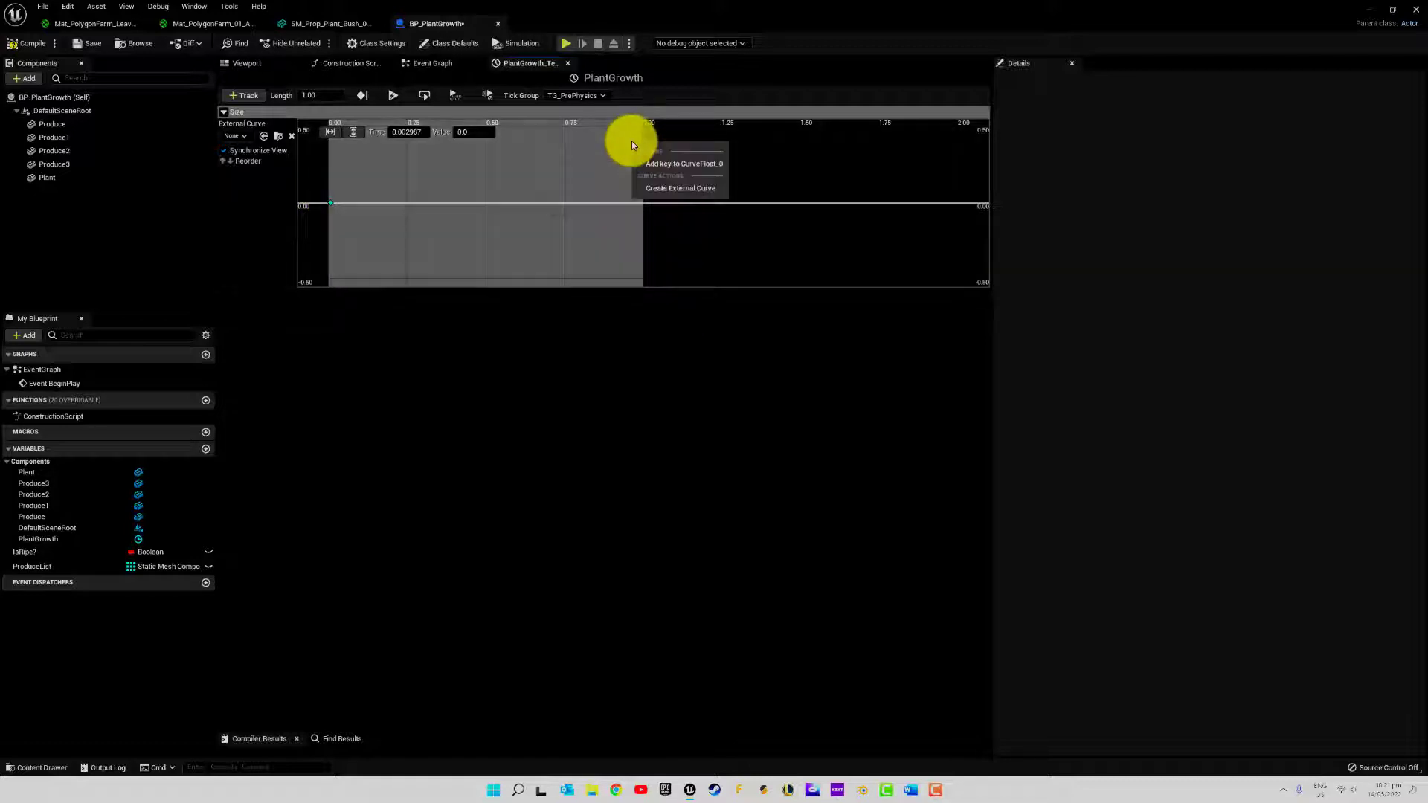
left_click(668, 167)
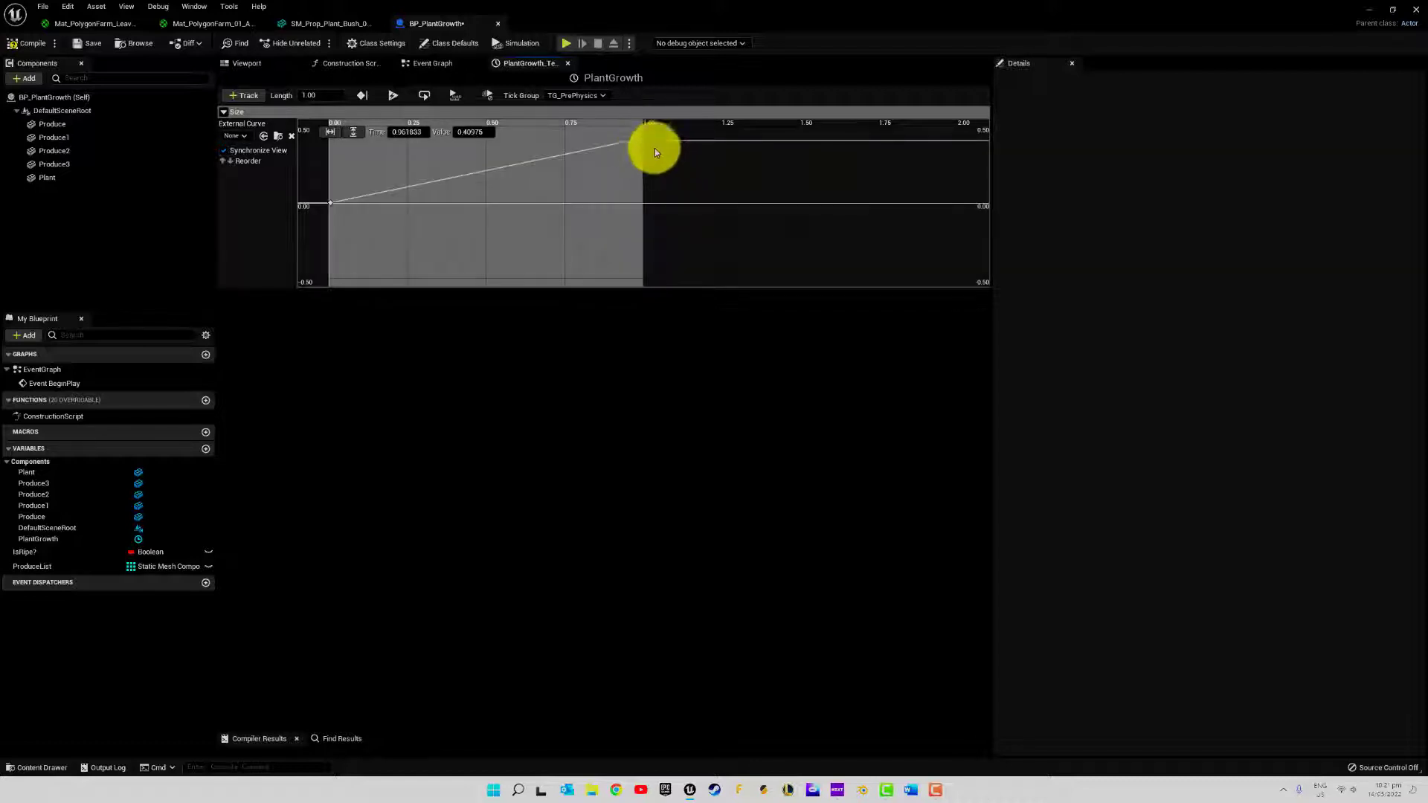
Set the first key of the Size curve to time 0 and value 0.25
left_click(331, 202)
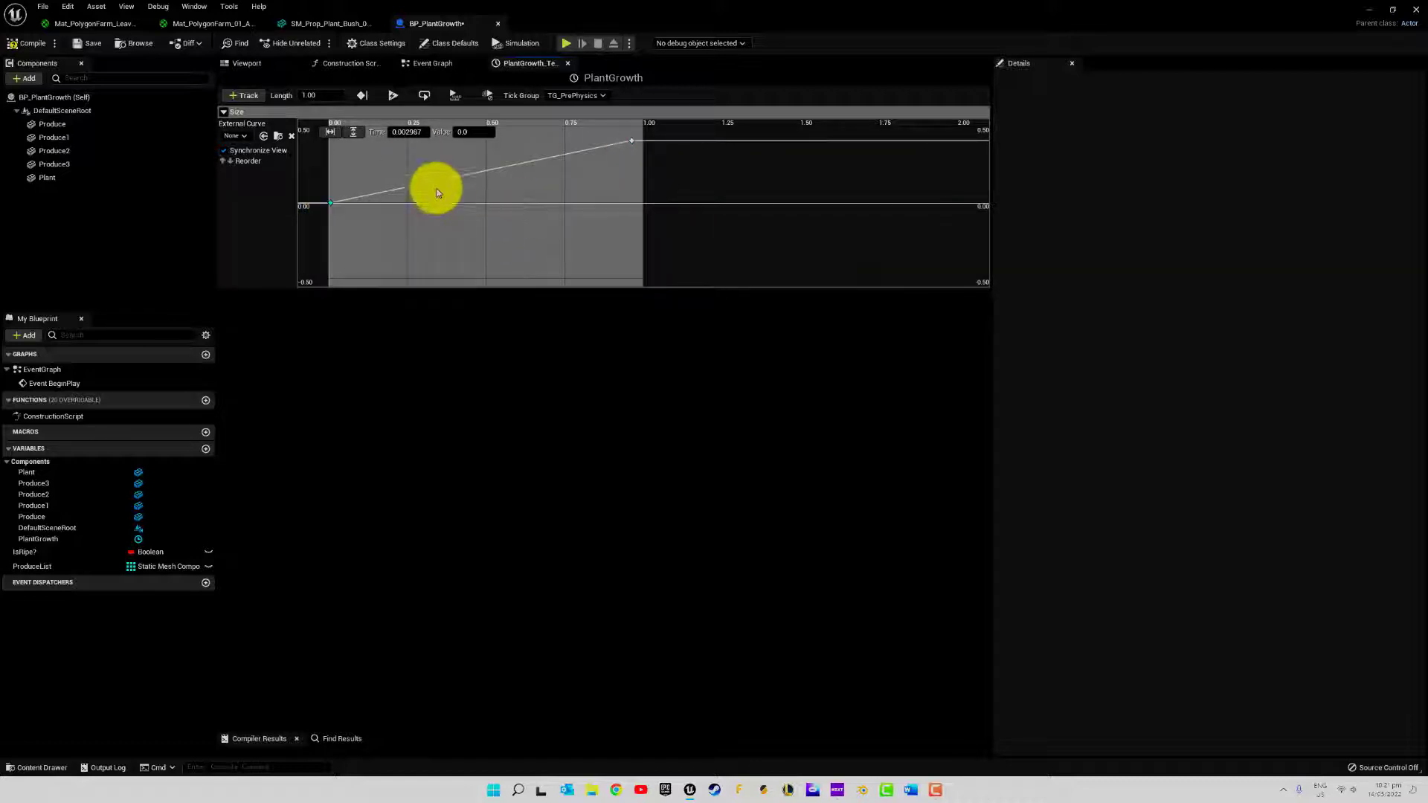
left_click(416, 137)
type("0")
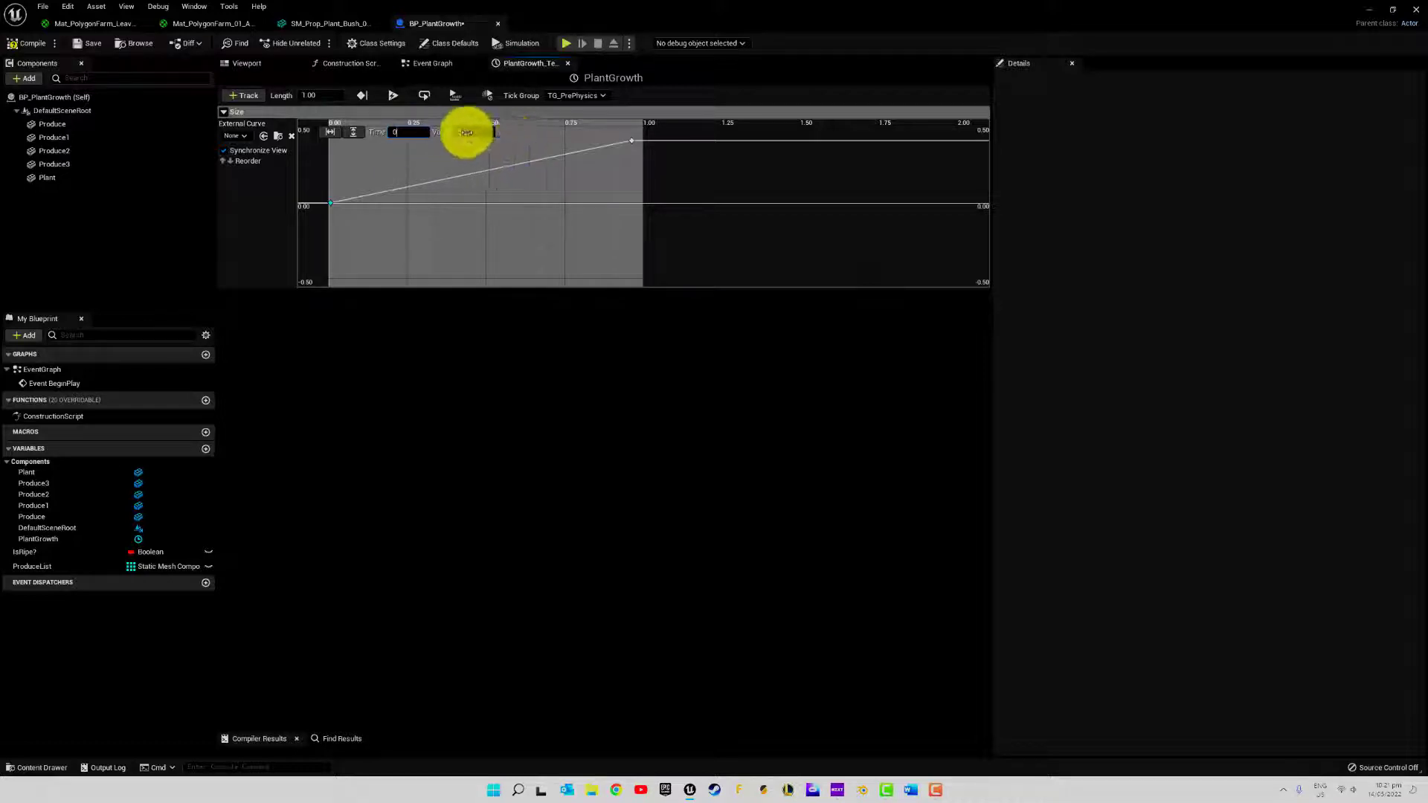
left_click(469, 132)
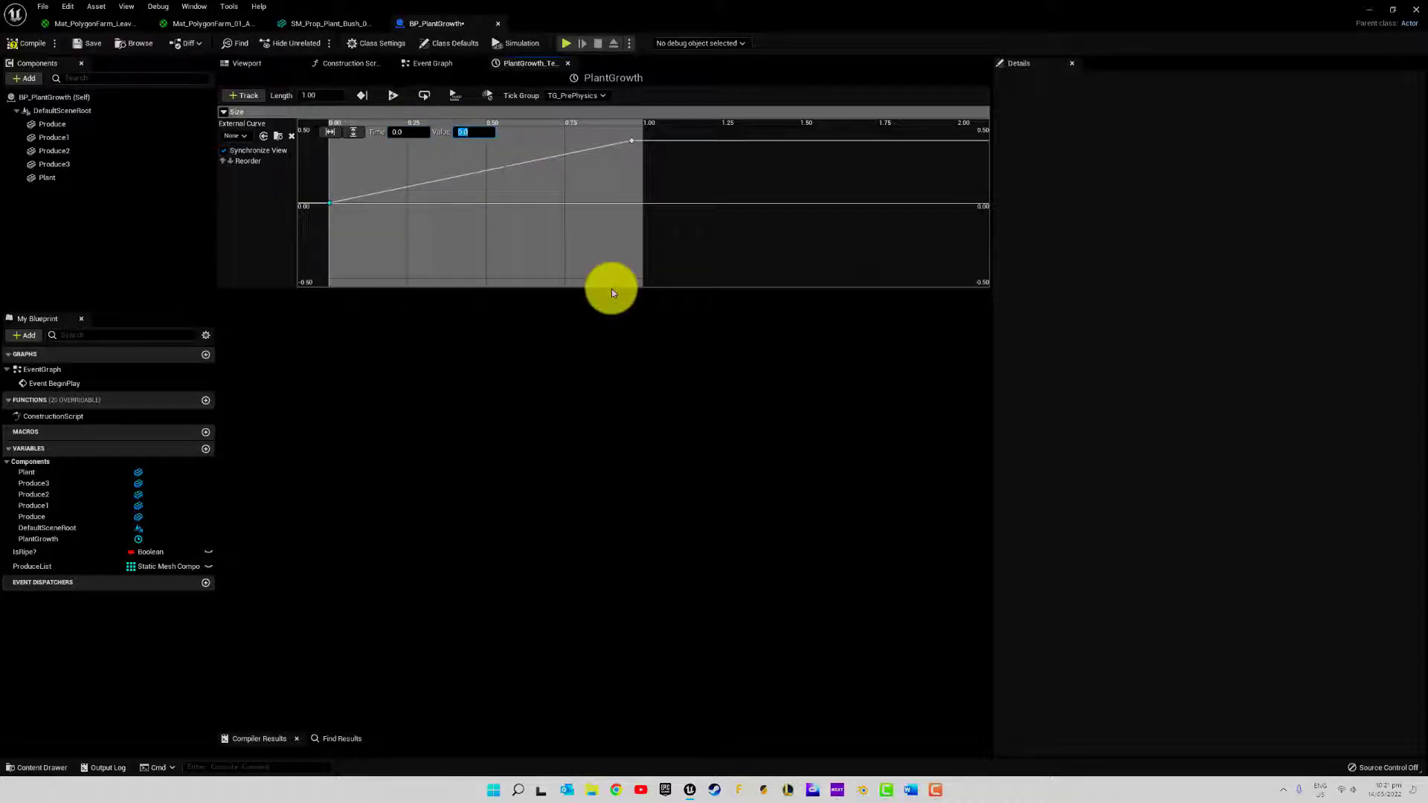
type("0.25")
key("Return")
scroll(399, 216, "up", 1)
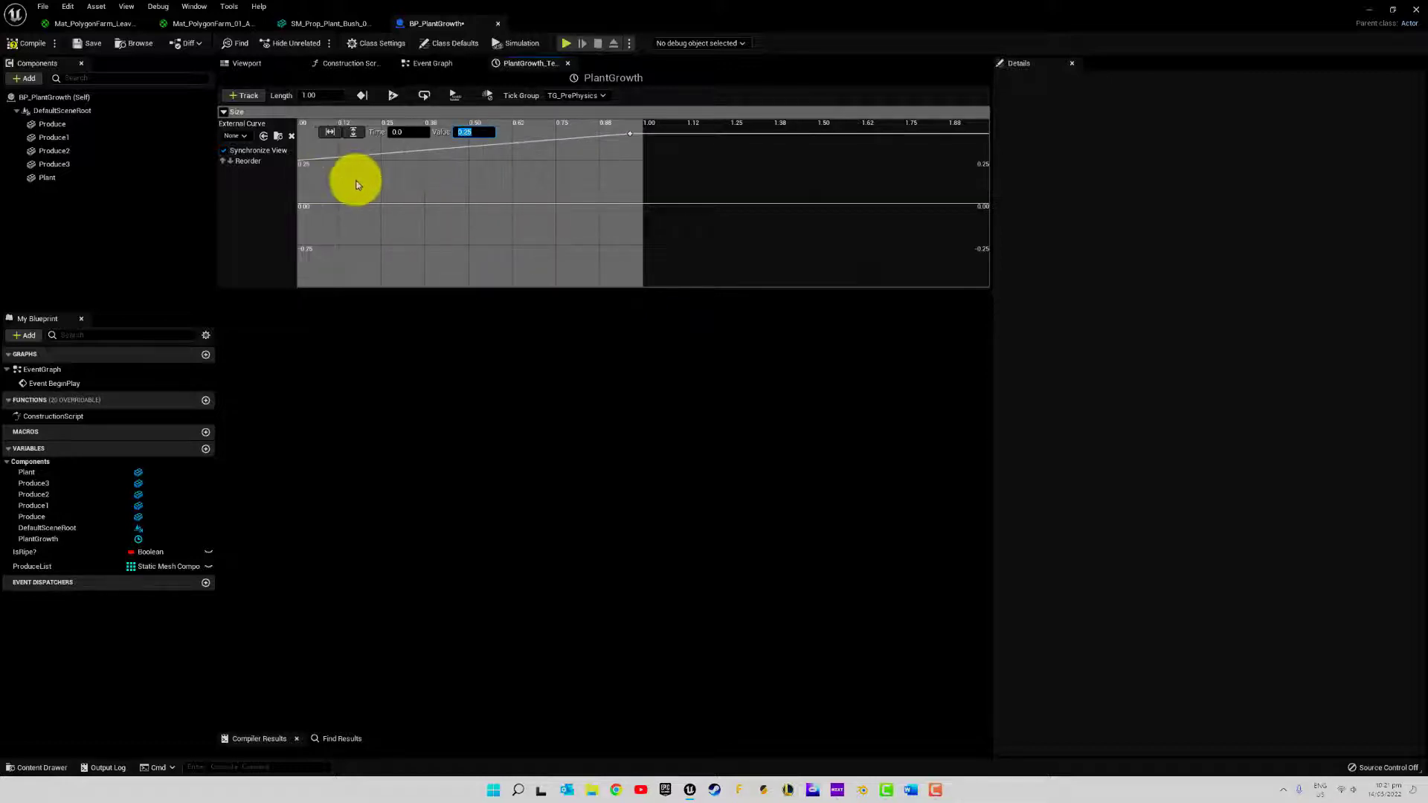
right_click_drag(383, 193, 431, 227)
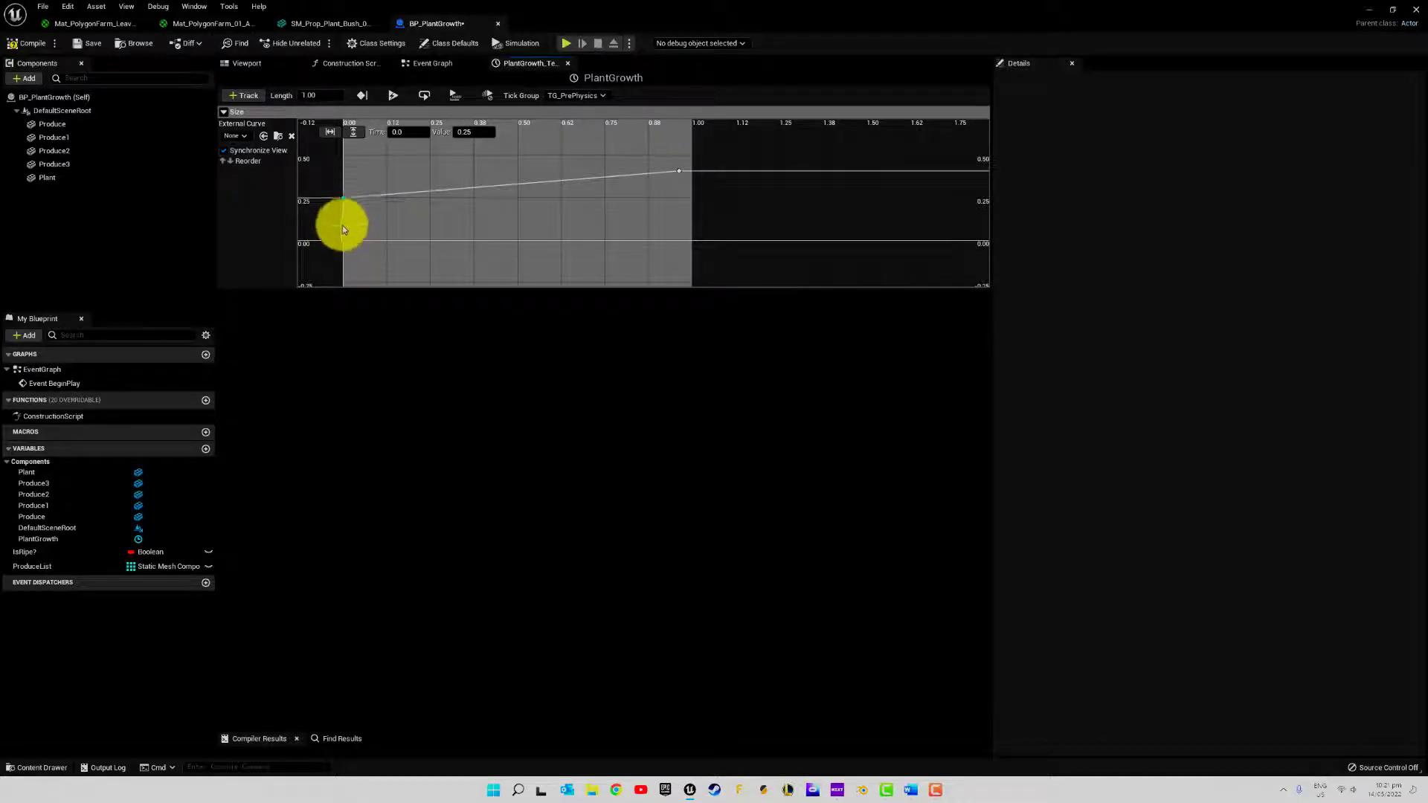
Set the last key of the Size curve to time 1.0 and value 1.0, fitting the whole curve in the track
mouse_move(344, 204)
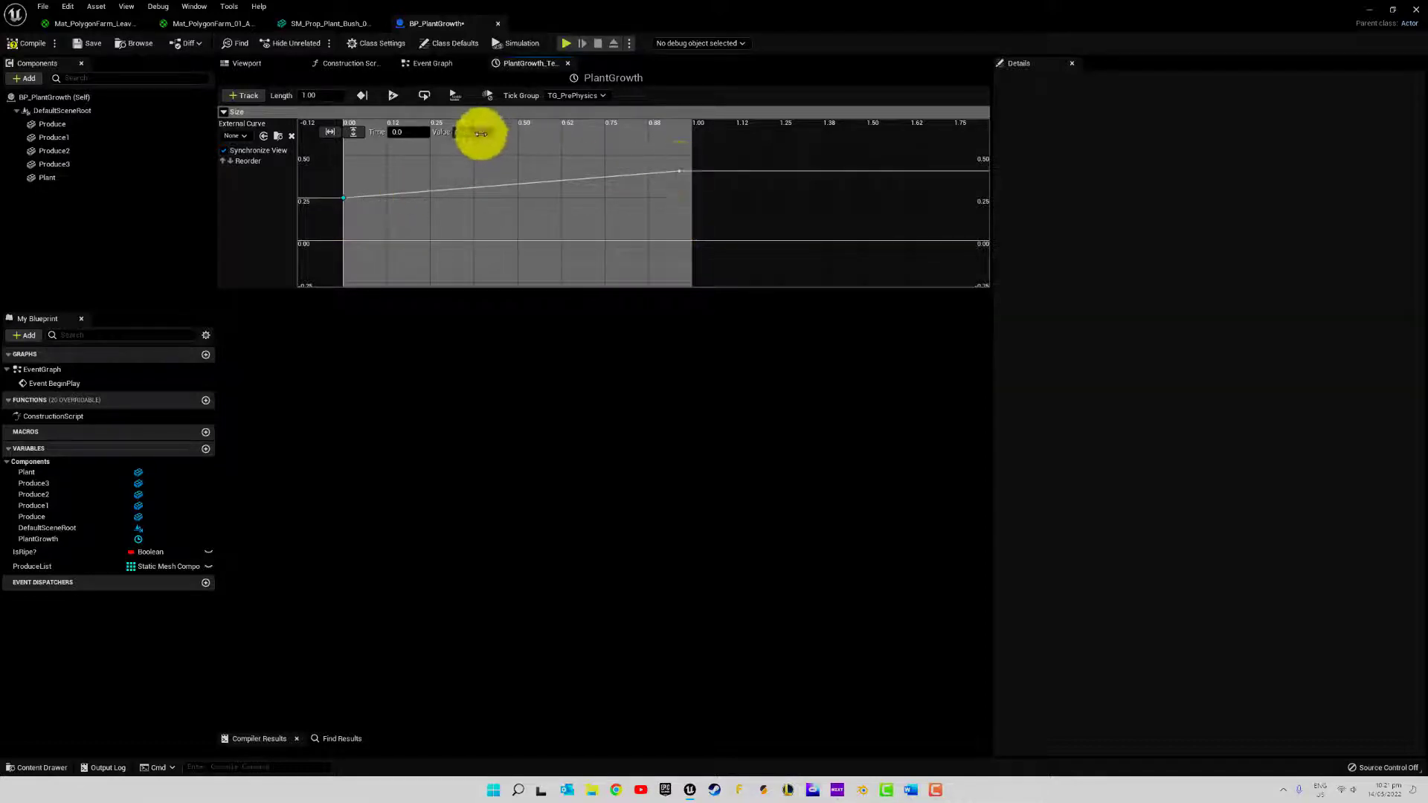
left_click(680, 172)
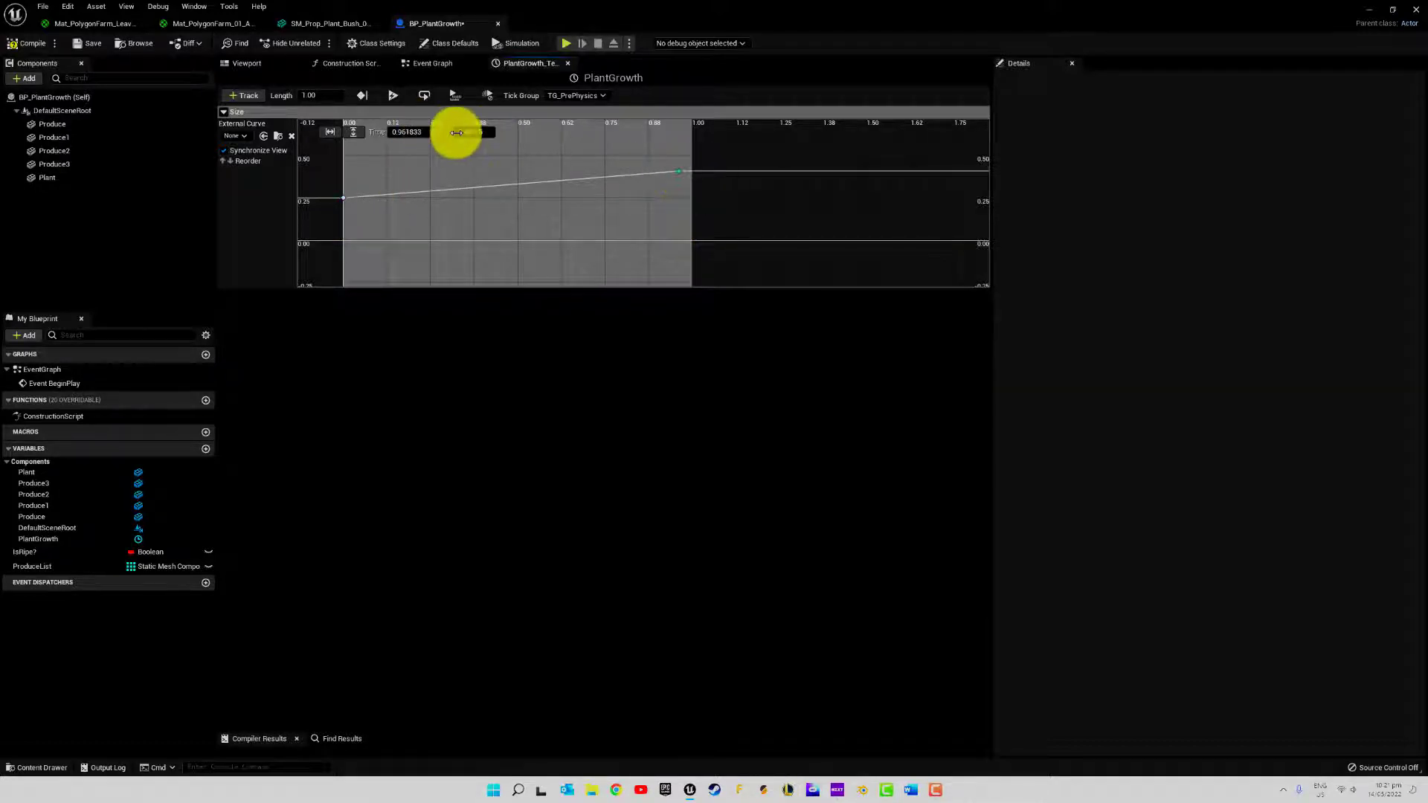
left_click(402, 134)
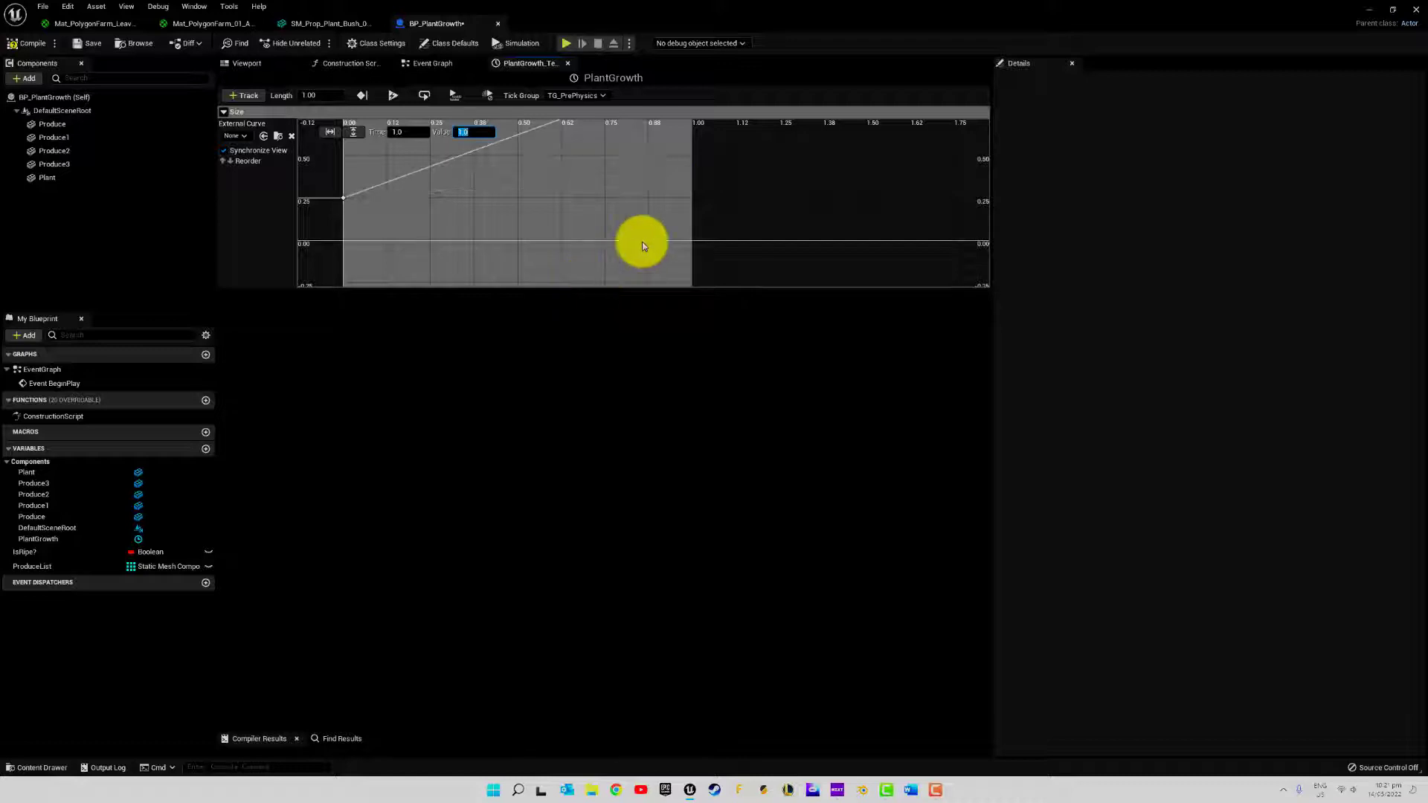
left_click(330, 136)
left_click(354, 133)
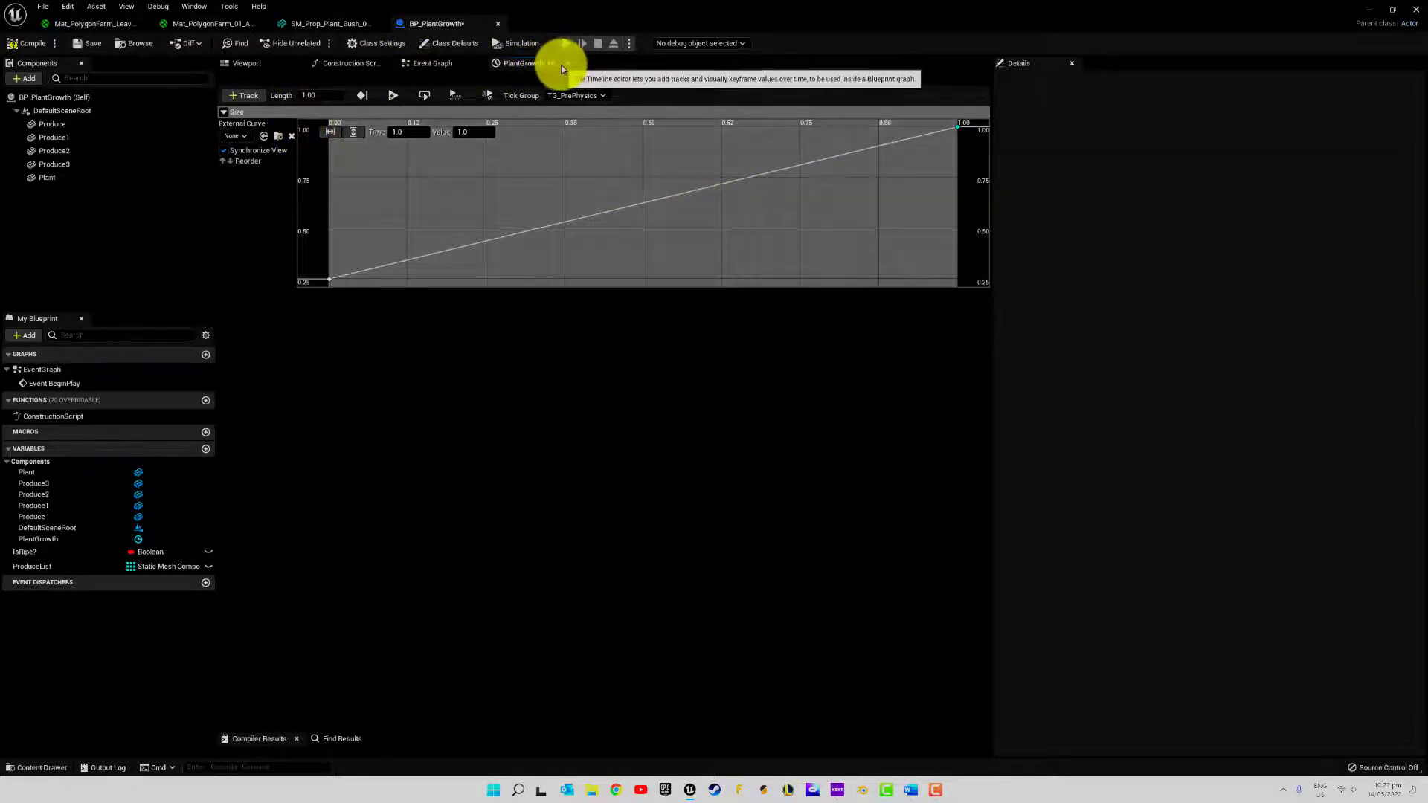
Compile and save the blueprint, and close the PlantGrowth timeline editor
left_click(36, 46)
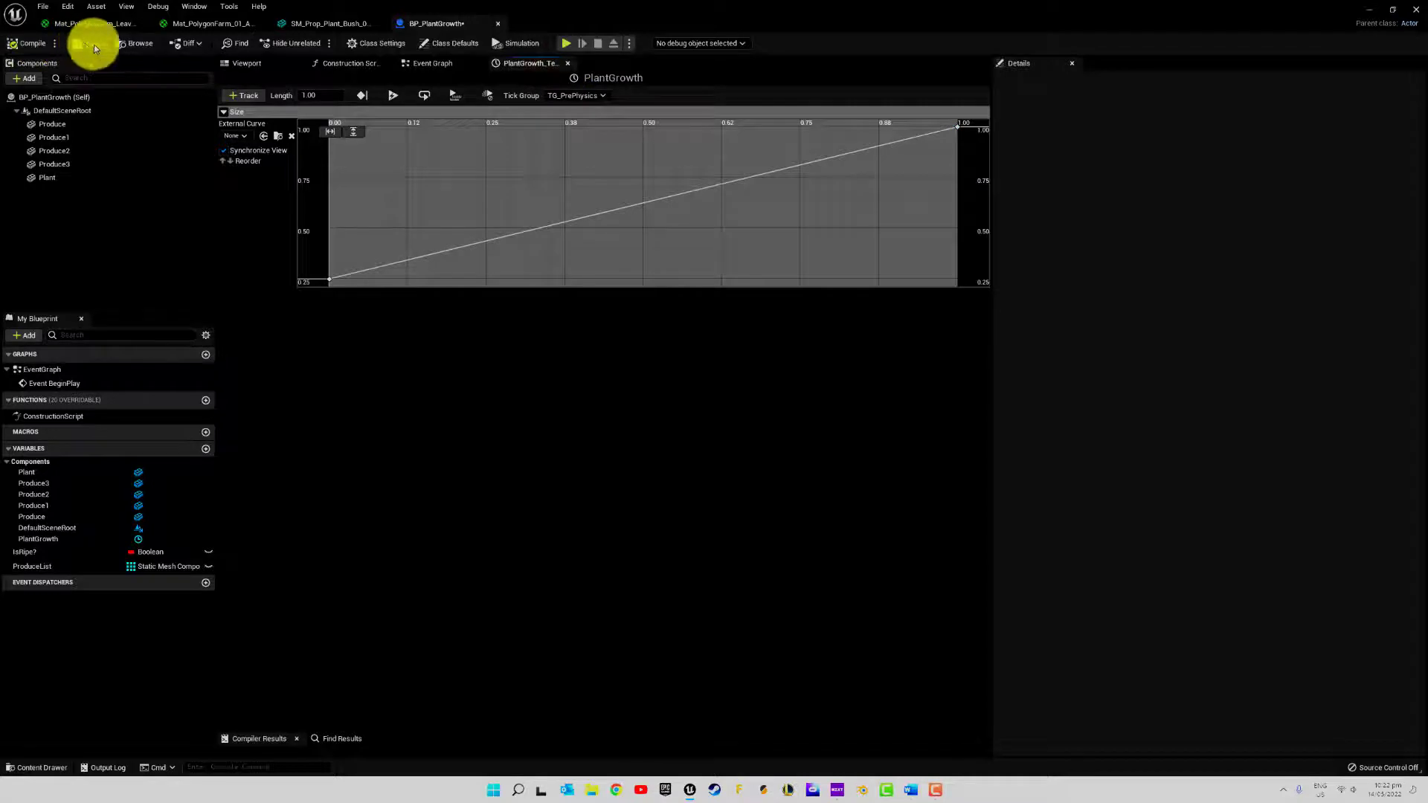
left_click(568, 62)
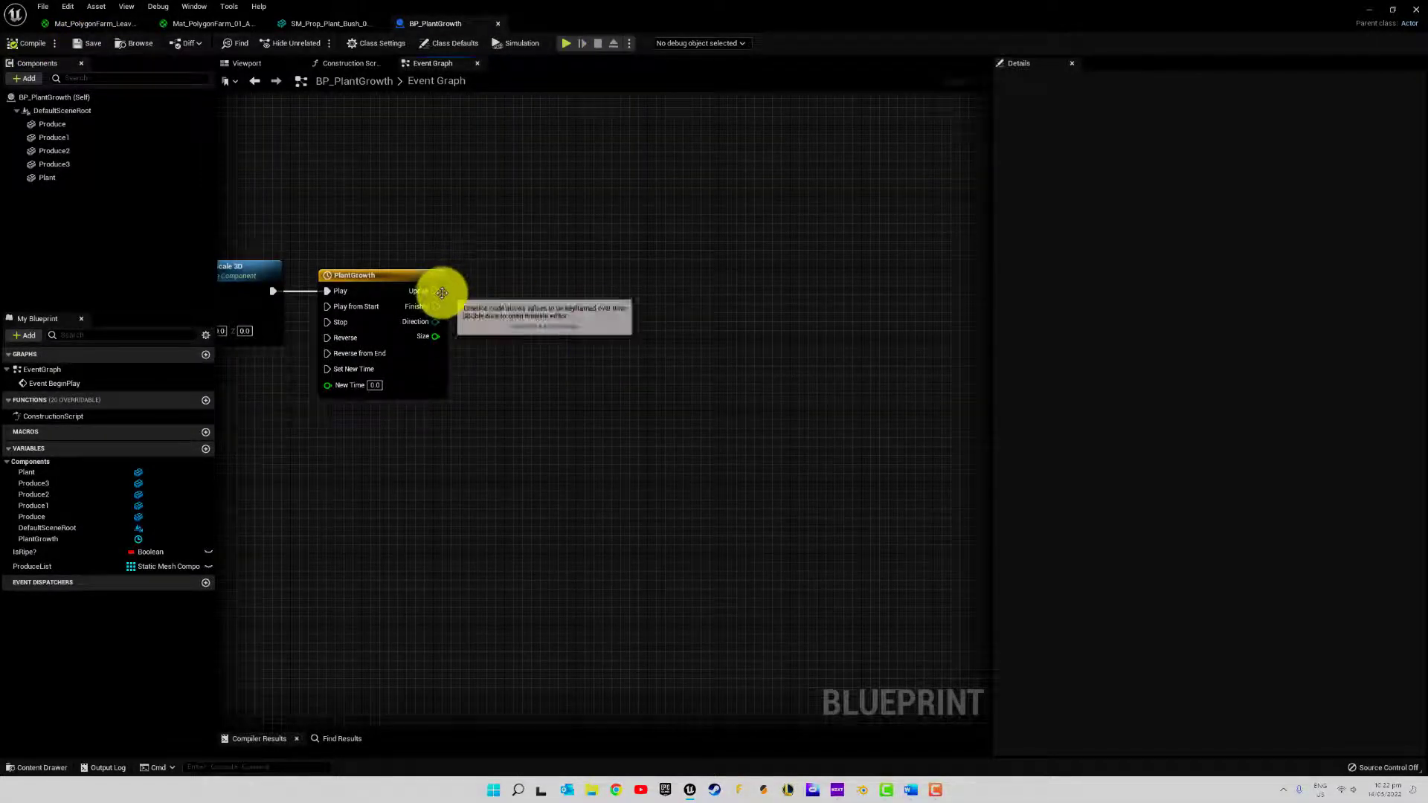
left_click_drag(436, 291, 626, 234)
type("set")
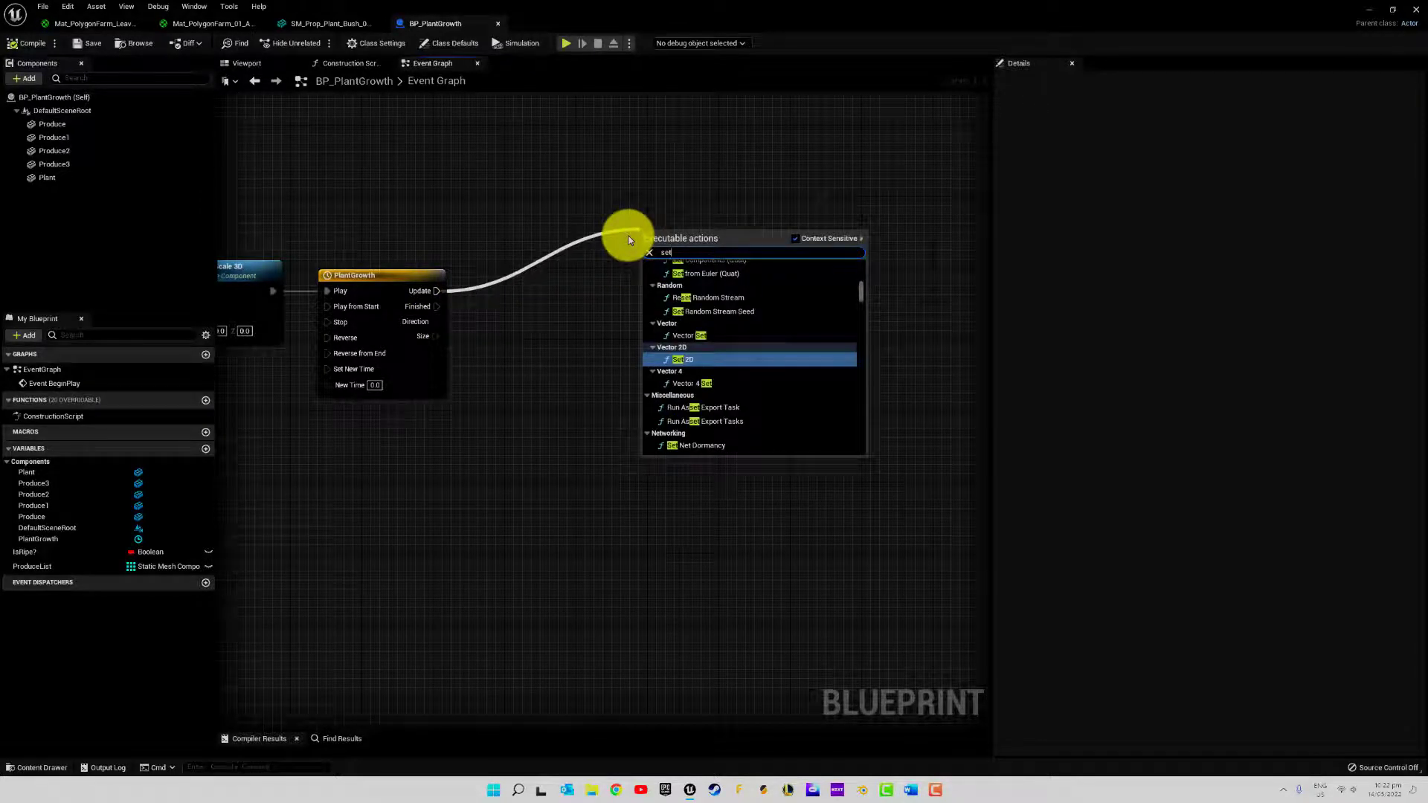
left_click(612, 181)
Duplicate the Set Relative Scale 3D node past the PlantGrowth timeline and run the copy from the timeline's Update output
right_click_drag(591, 173, 735, 219)
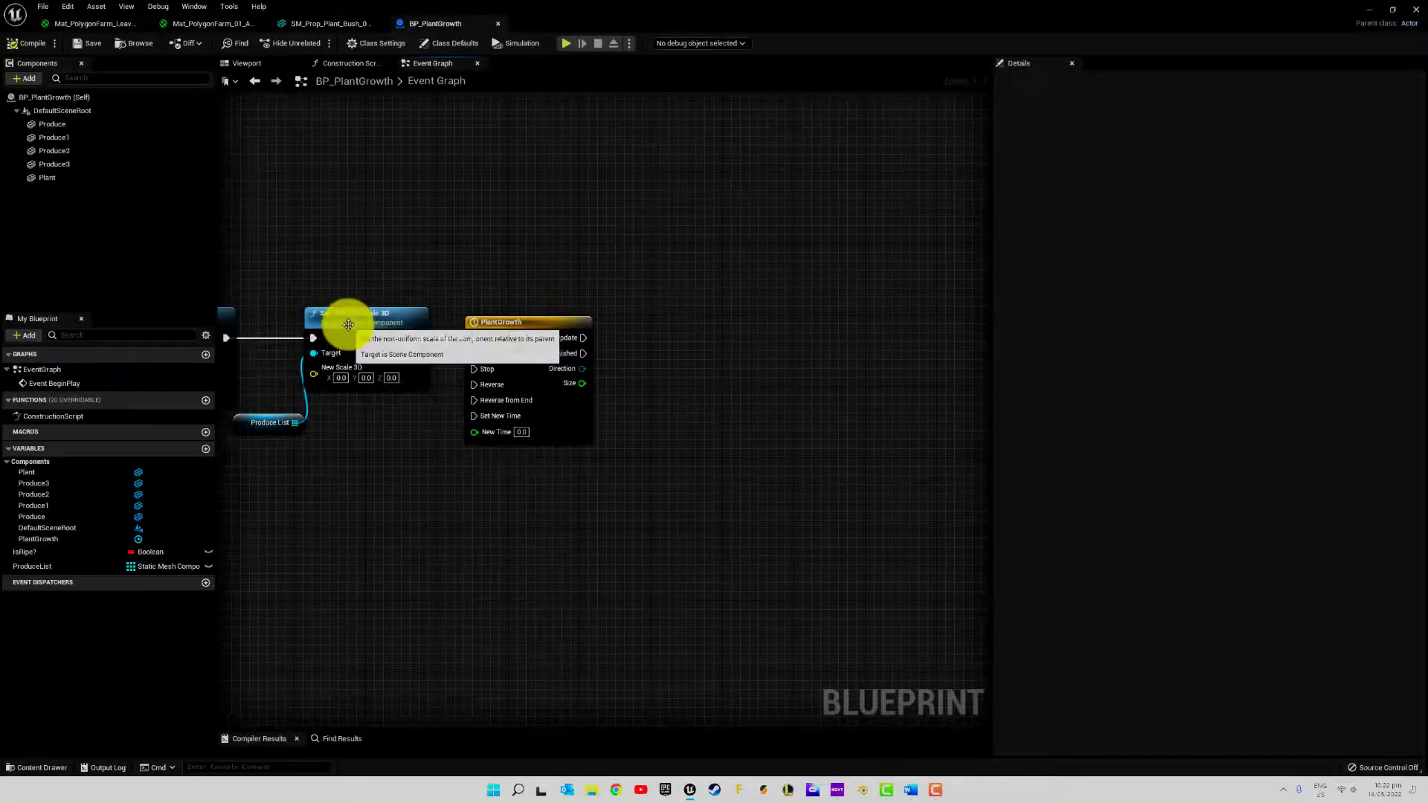
left_click(396, 319)
key("ctrl+c")
key("ctrl+v")
left_click_drag(653, 337, 791, 256)
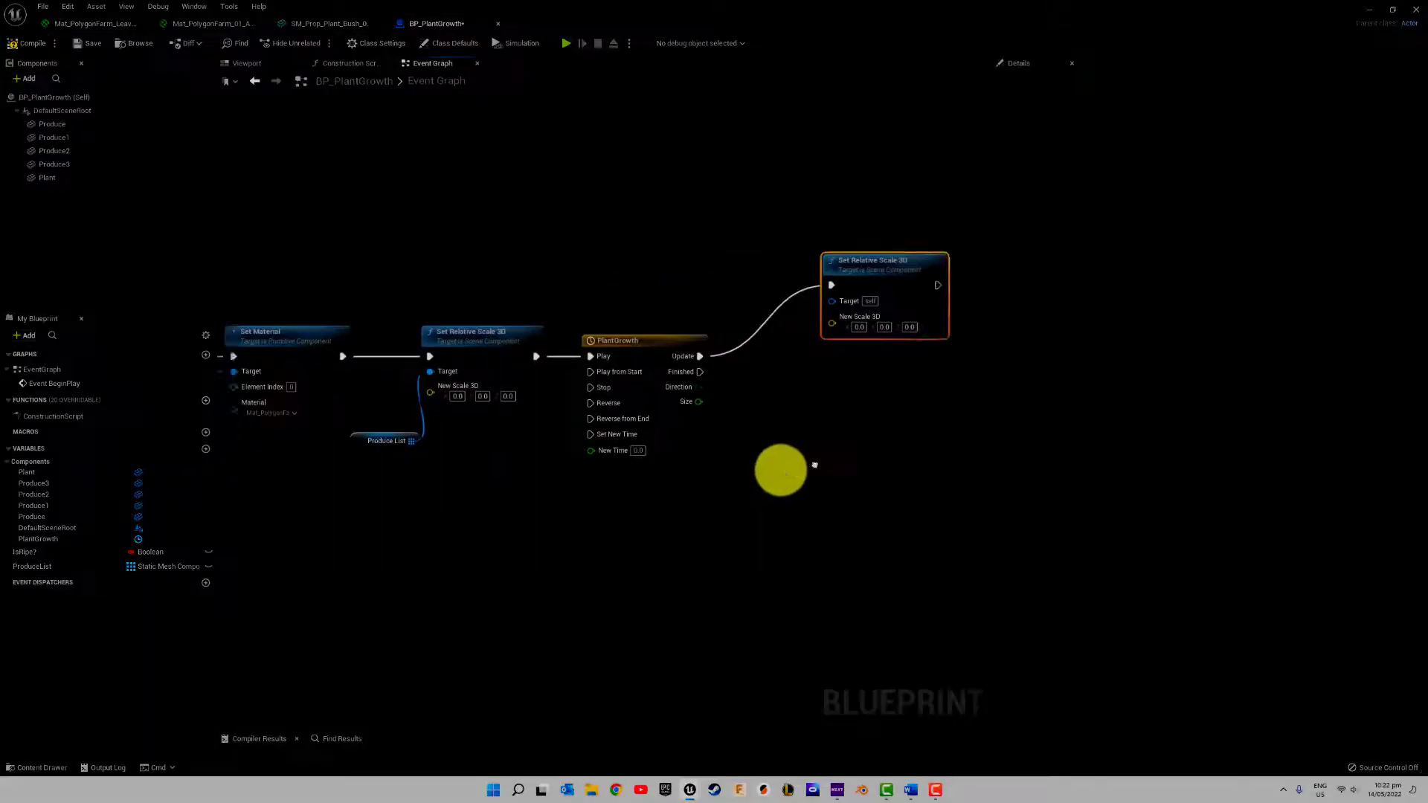
right_click_drag(810, 465, 931, 362)
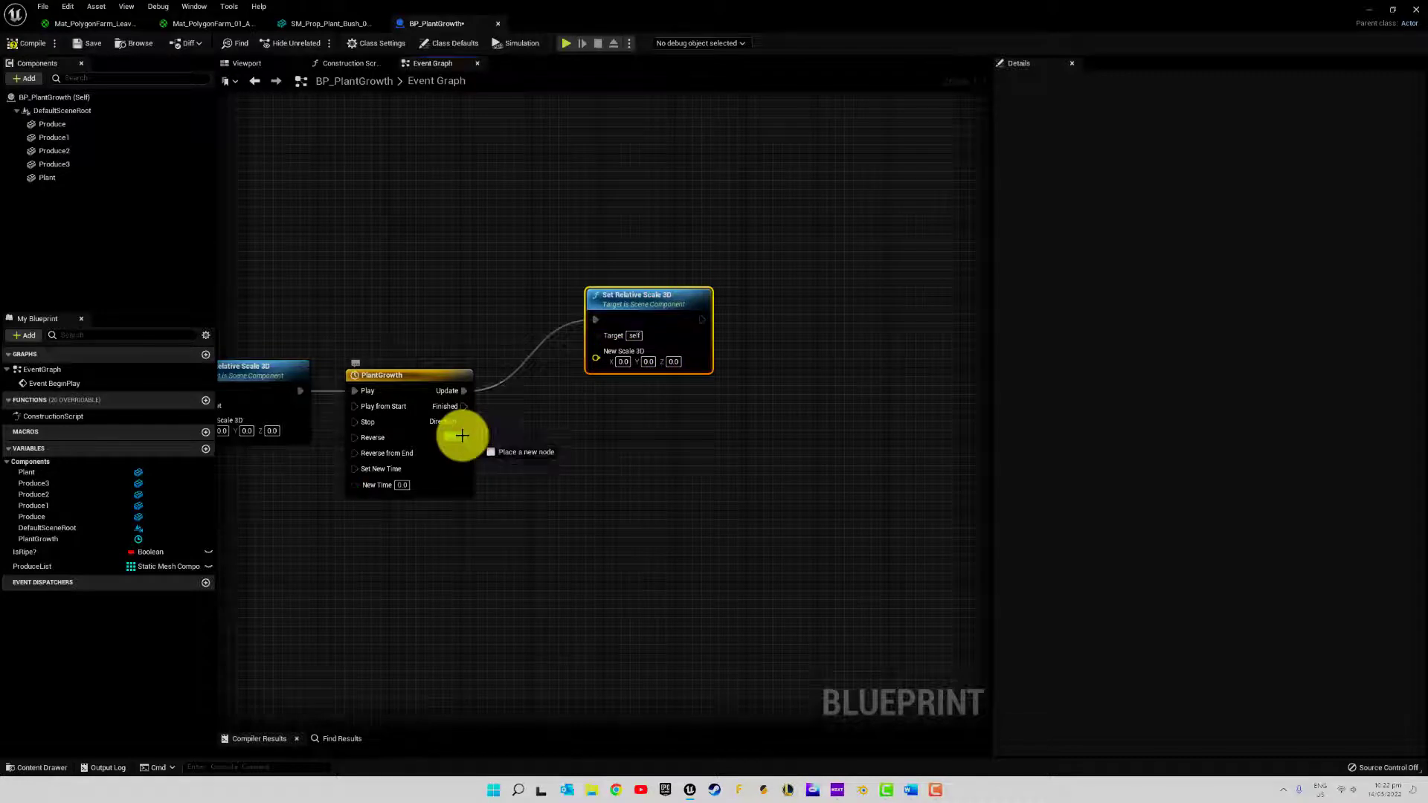
Connect the timeline's Size output to the copied node's New Scale 3D through a float-to-vector conversion, and space the nodes apart
left_click_drag(462, 436, 596, 358)
left_click_drag(511, 345, 563, 415)
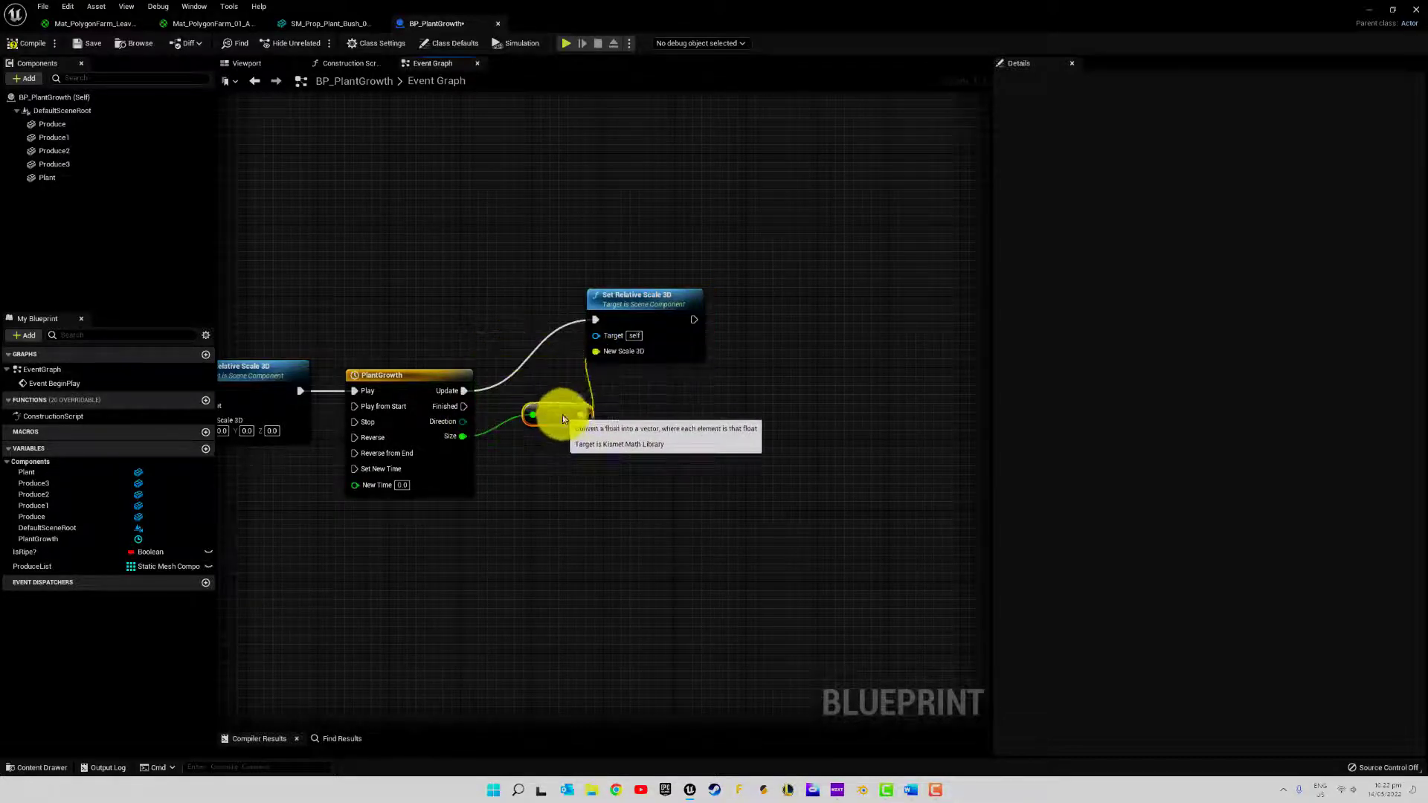
left_click_drag(634, 306, 714, 290)
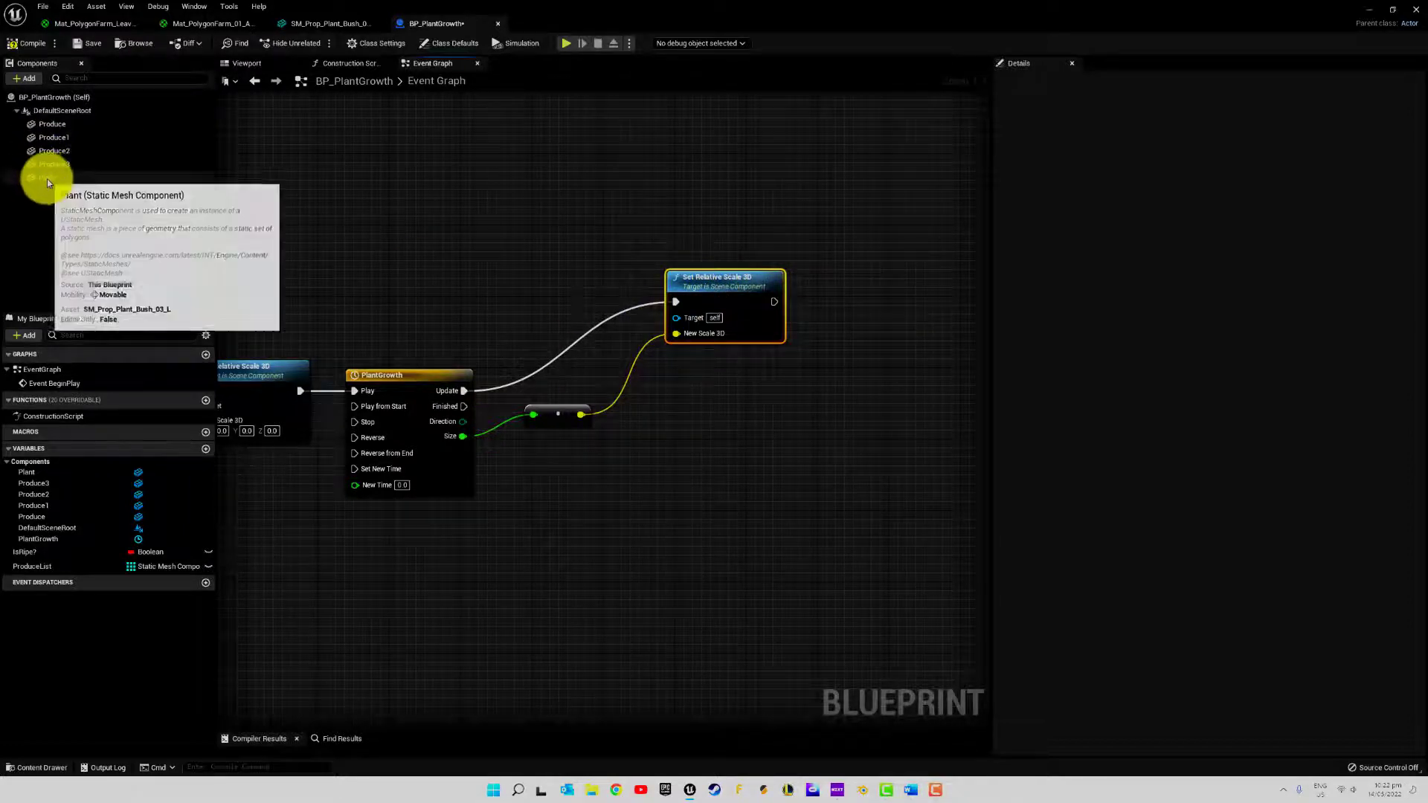
Add a getter for the Plant component and connect it to the Target of the copied Set Relative Scale 3D node
left_click_drag(47, 178, 231, 187)
left_click_drag(676, 318, 676, 318)
left_click_drag(582, 304, 594, 335)
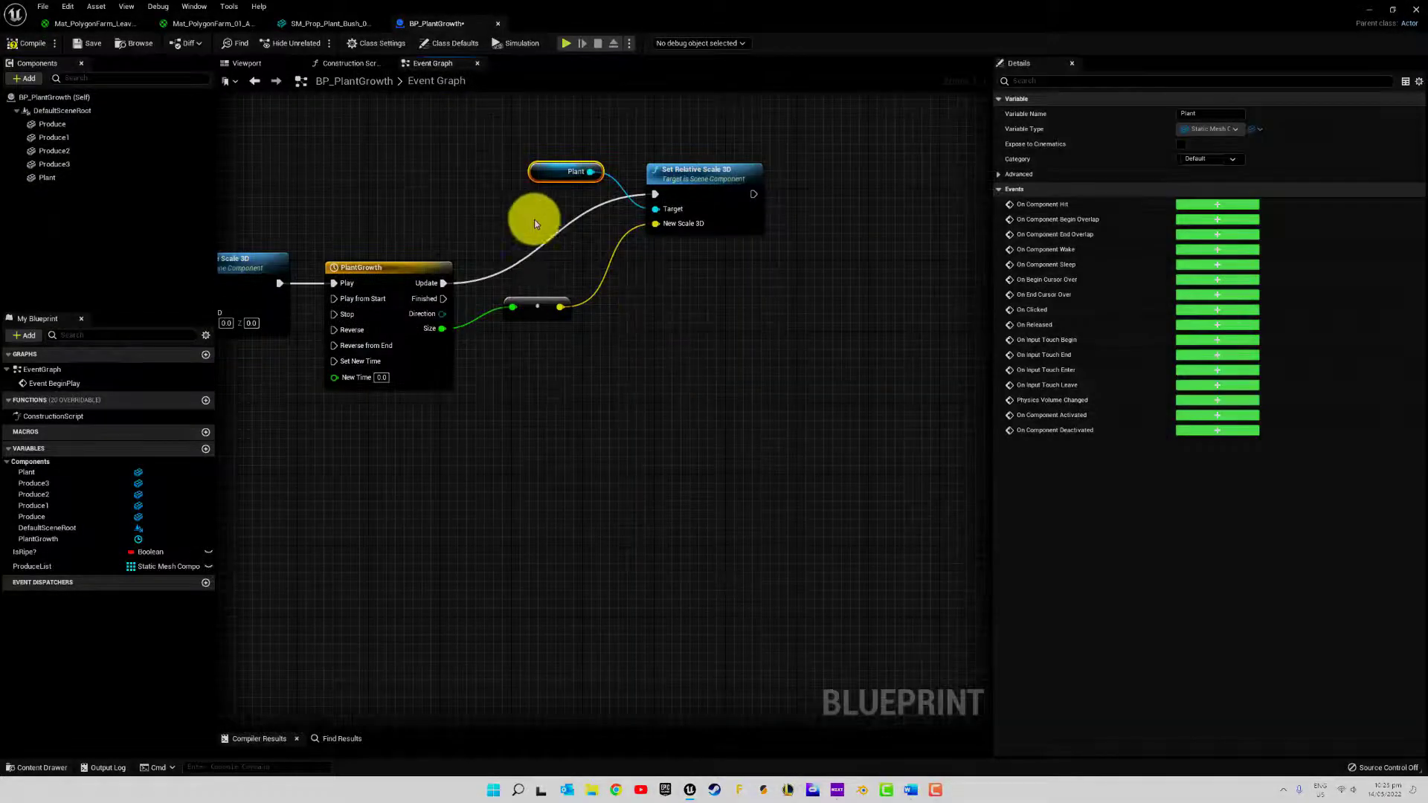
Arrange the Plant getter and the float-to-vector conversion node compactly beside the Set Relative Scale 3D node after the timeline
left_click_drag(548, 310, 609, 242)
left_click_drag(553, 173, 550, 189)
left_click_drag(507, 140, 817, 296)
mouse_move(699, 181)
left_mouse_down()
mouse_move(658, 158)
mouse_move(712, 175)
left_mouse_up()
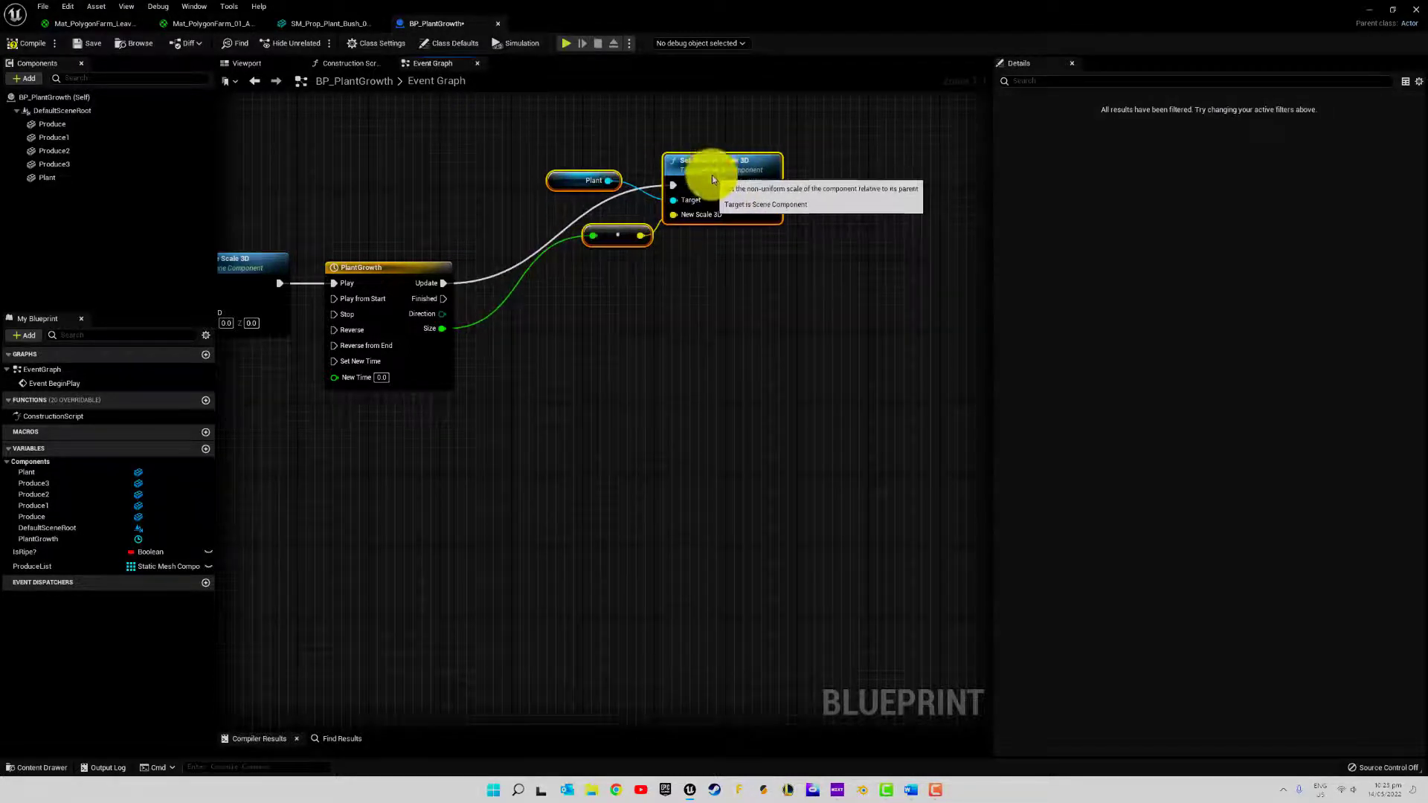
right_click(659, 373)
left_click(625, 331)
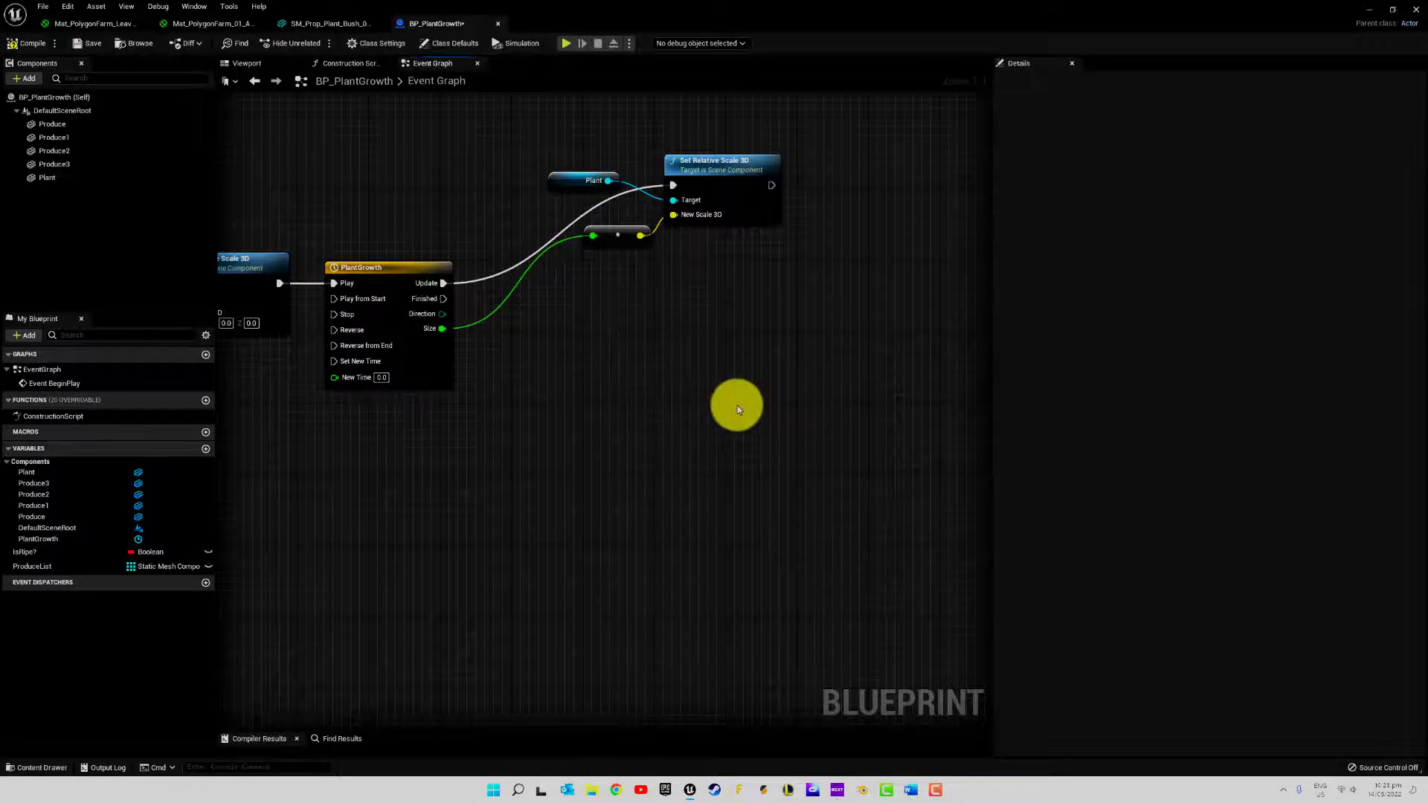
right_click_drag(722, 228, 683, 325)
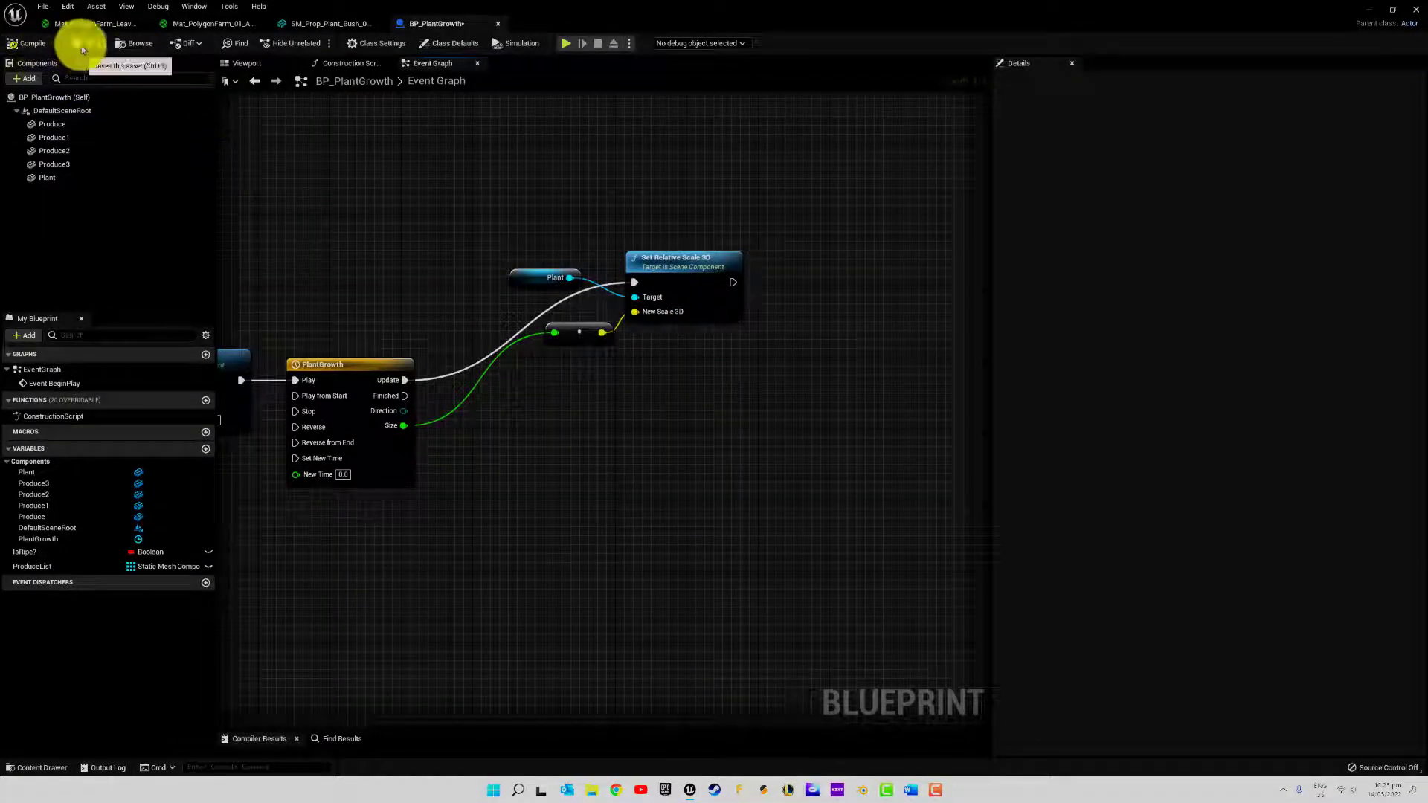
Simulate the blueprint in its viewport to check the plant's growth, and stop the simulation
left_click(262, 64)
mouse_move(712, 260)
right_mouse_down()
mouse_move(725, 309)
mouse_move(708, 264)
right_mouse_up()
left_click(515, 43)
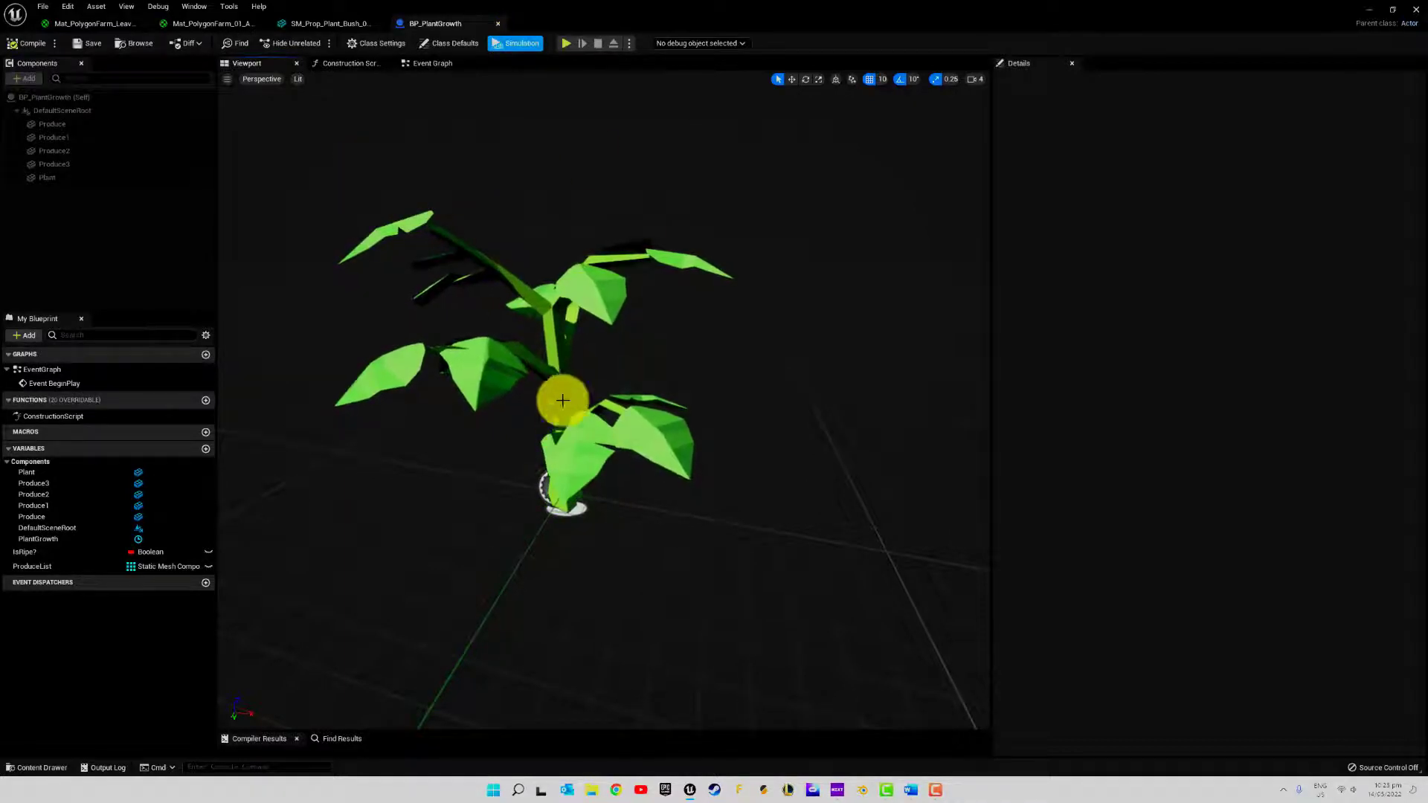
left_click(504, 42)
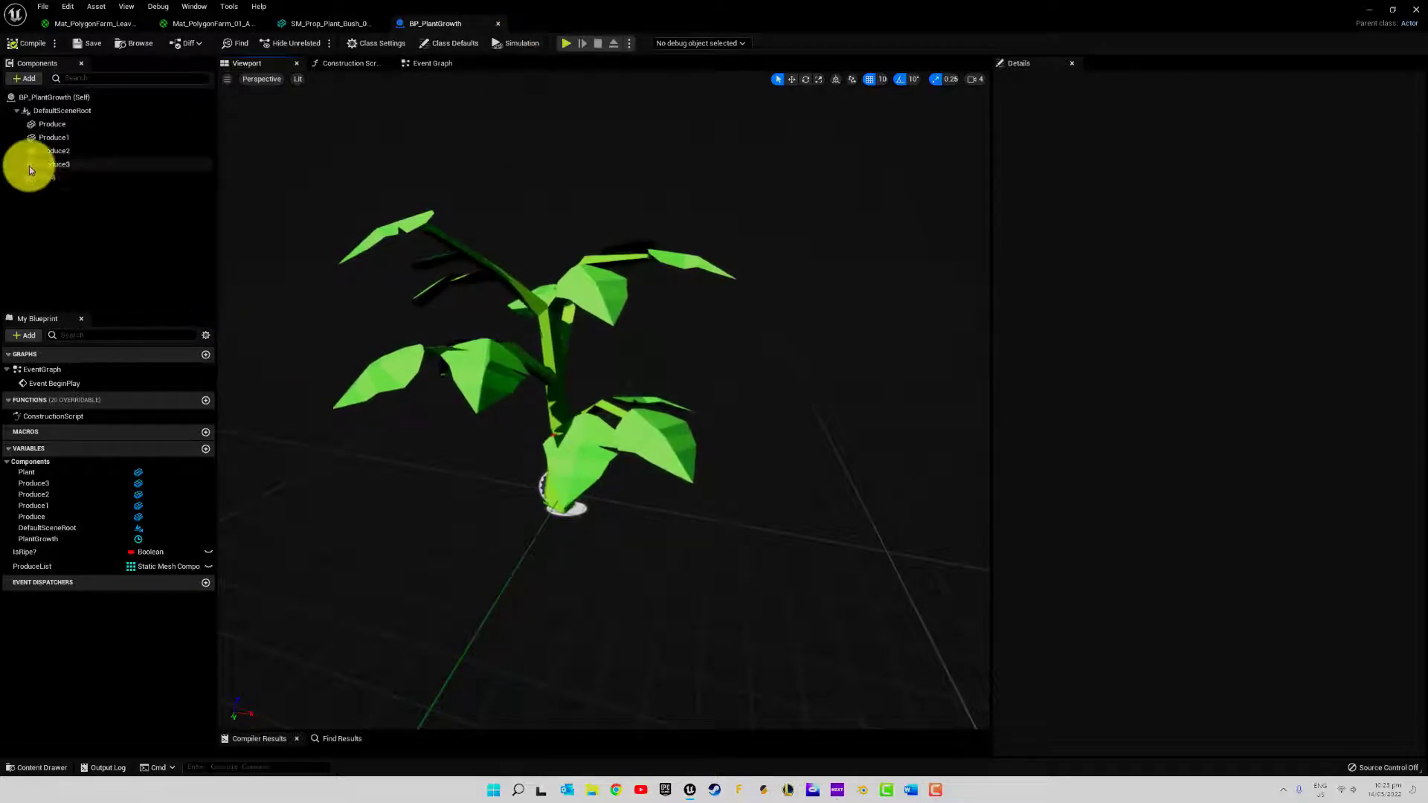
Raise the Produce3 chilli to a Z location of 60
left_click(68, 165)
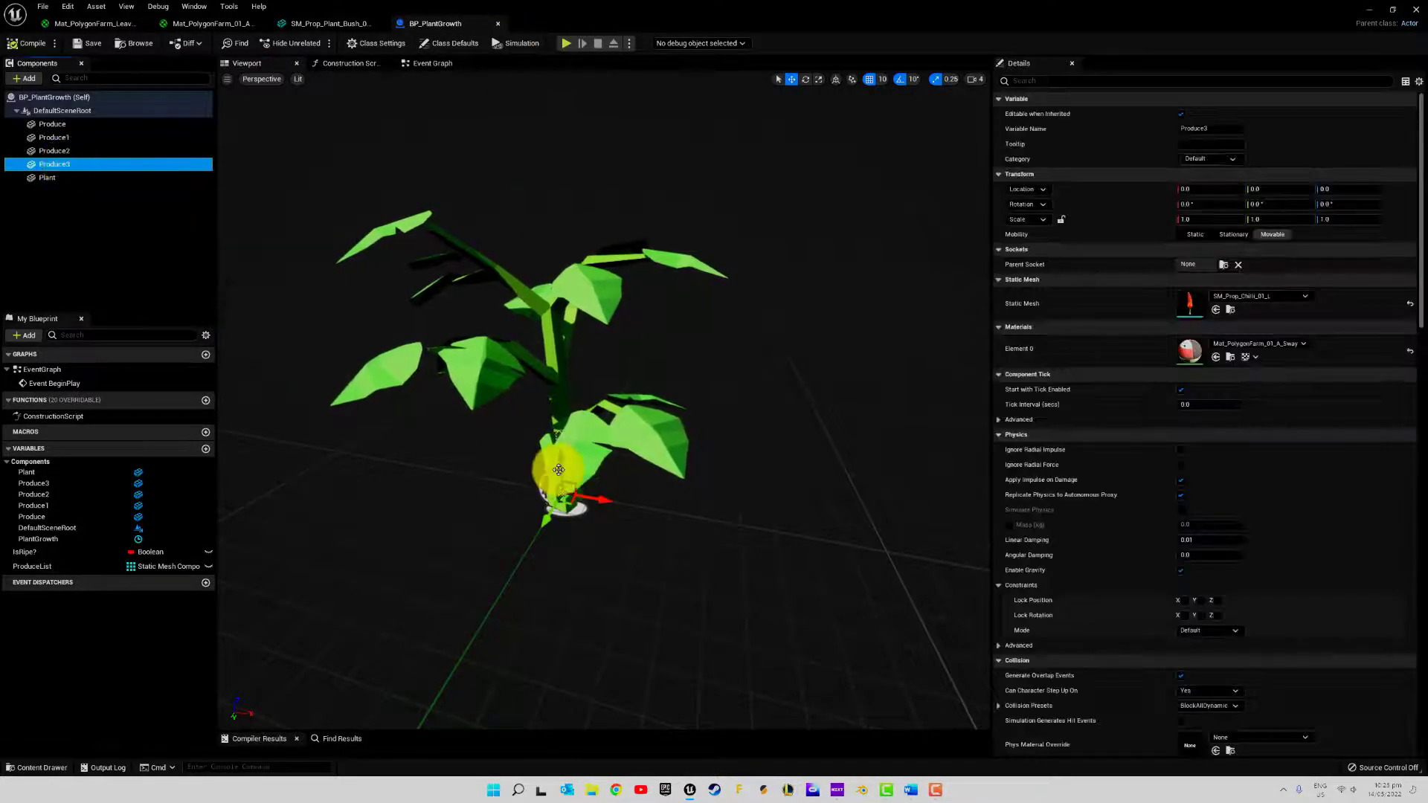
left_click_drag(558, 470, 556, 410)
left_click_drag(554, 298, 554, 297)
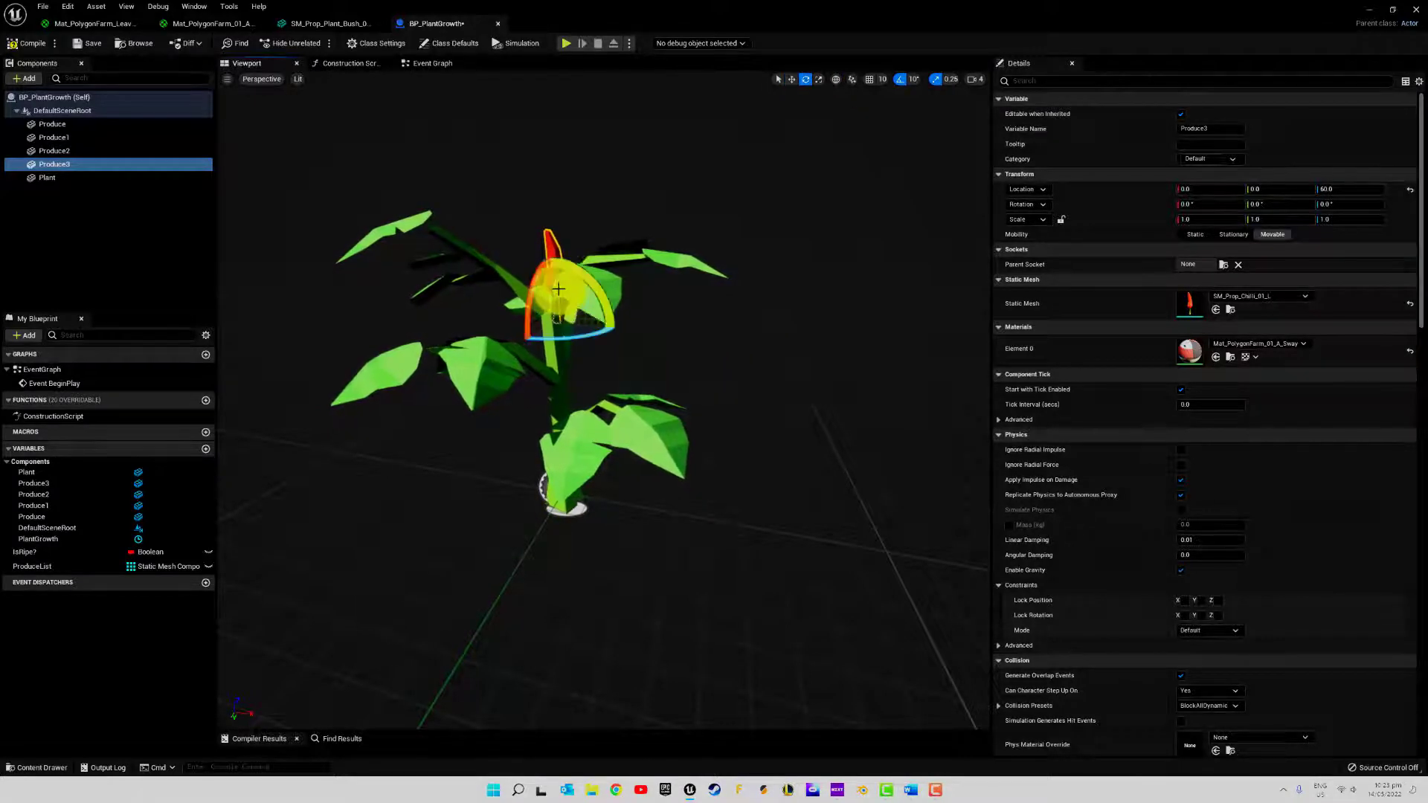
Turn the Produce3 chilli 180° so it hangs downward and shift it to a Y location of about 20.13
left_click_drag(573, 266, 816, 458)
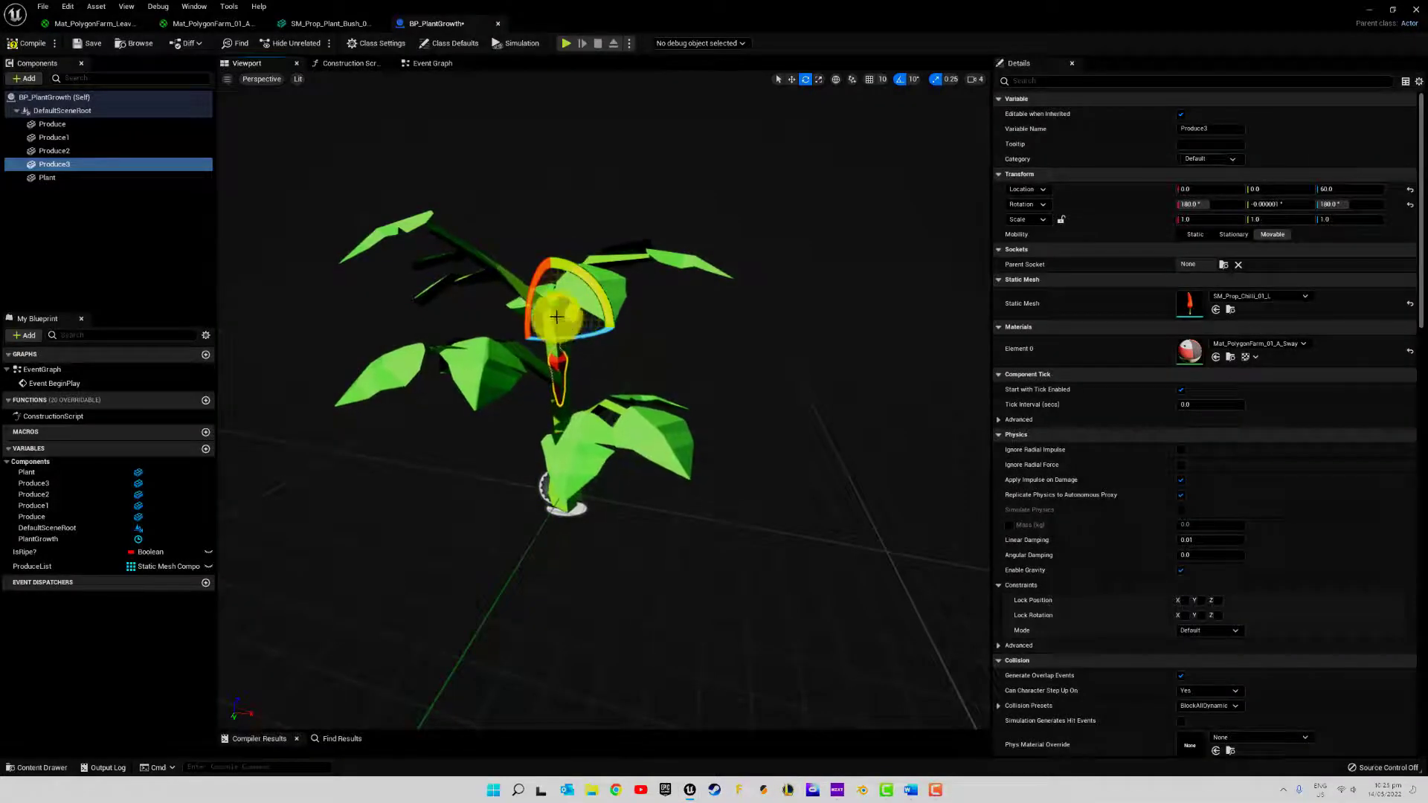
left_click_drag(542, 331, 476, 353)
right_click_drag(617, 364, 547, 355)
key("w")
Turn off realtime rendering in the viewport, inspect the Produce3 chilli up close against the stems, and turn realtime back on
left_click(227, 79)
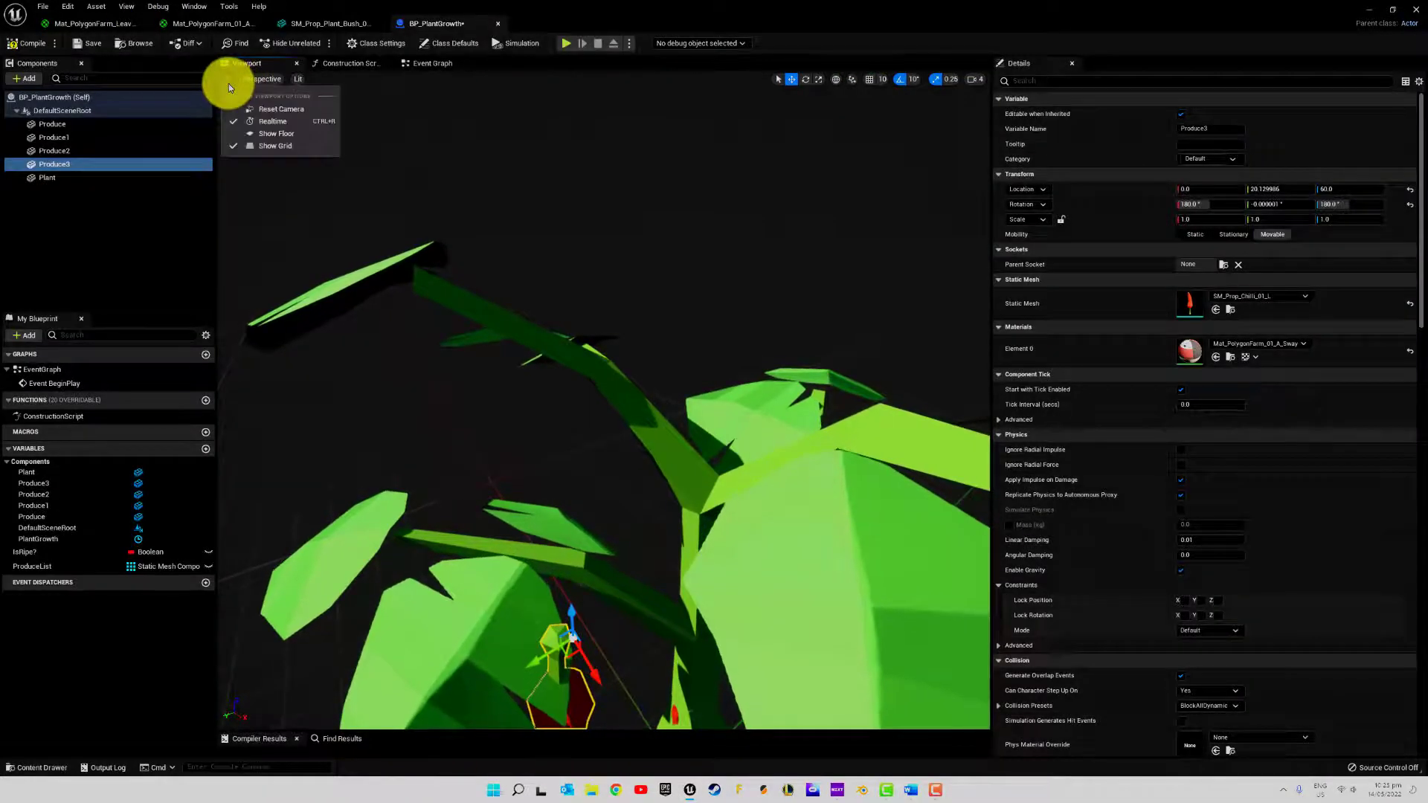
left_click(274, 120)
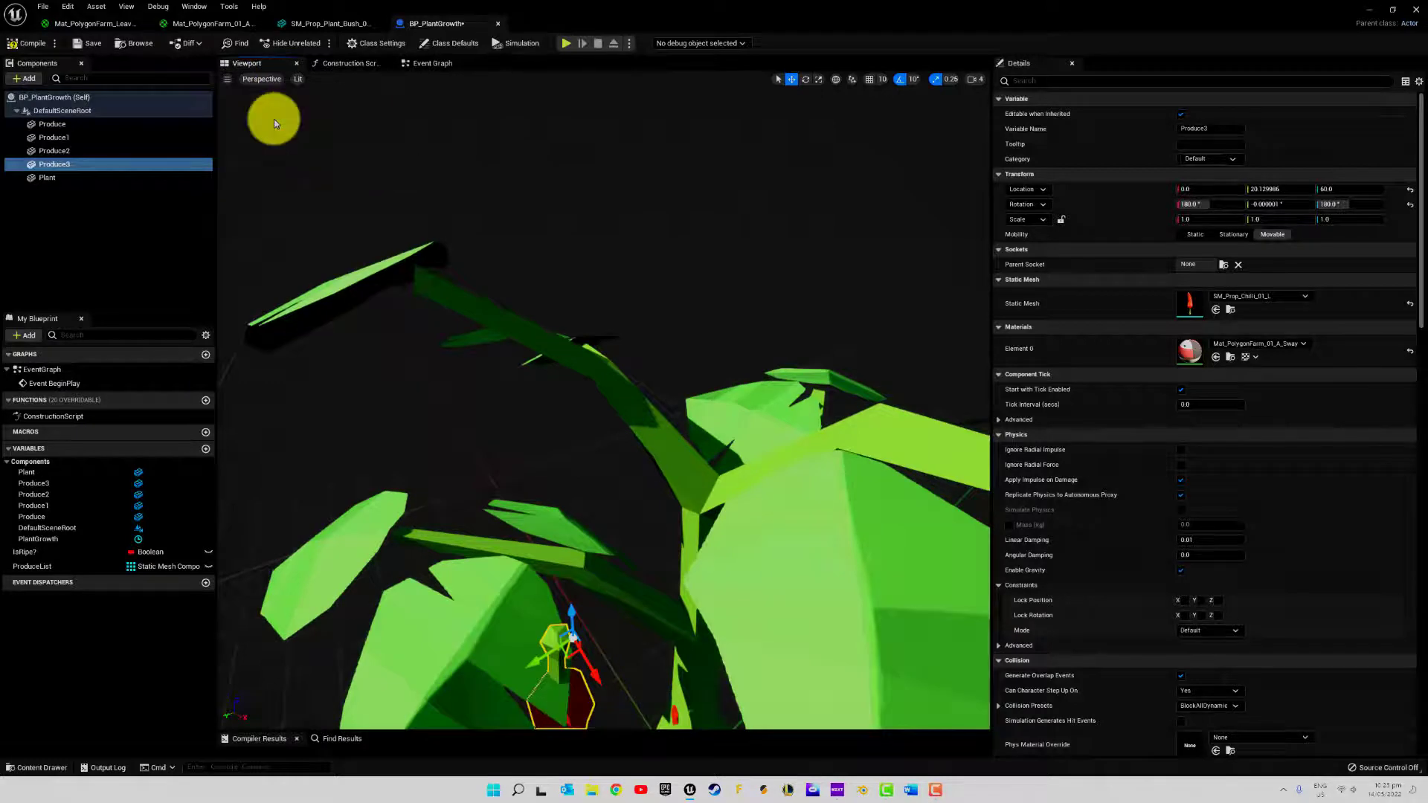
right_click_drag(658, 451, 589, 321)
right_click_drag(607, 253, 477, 258)
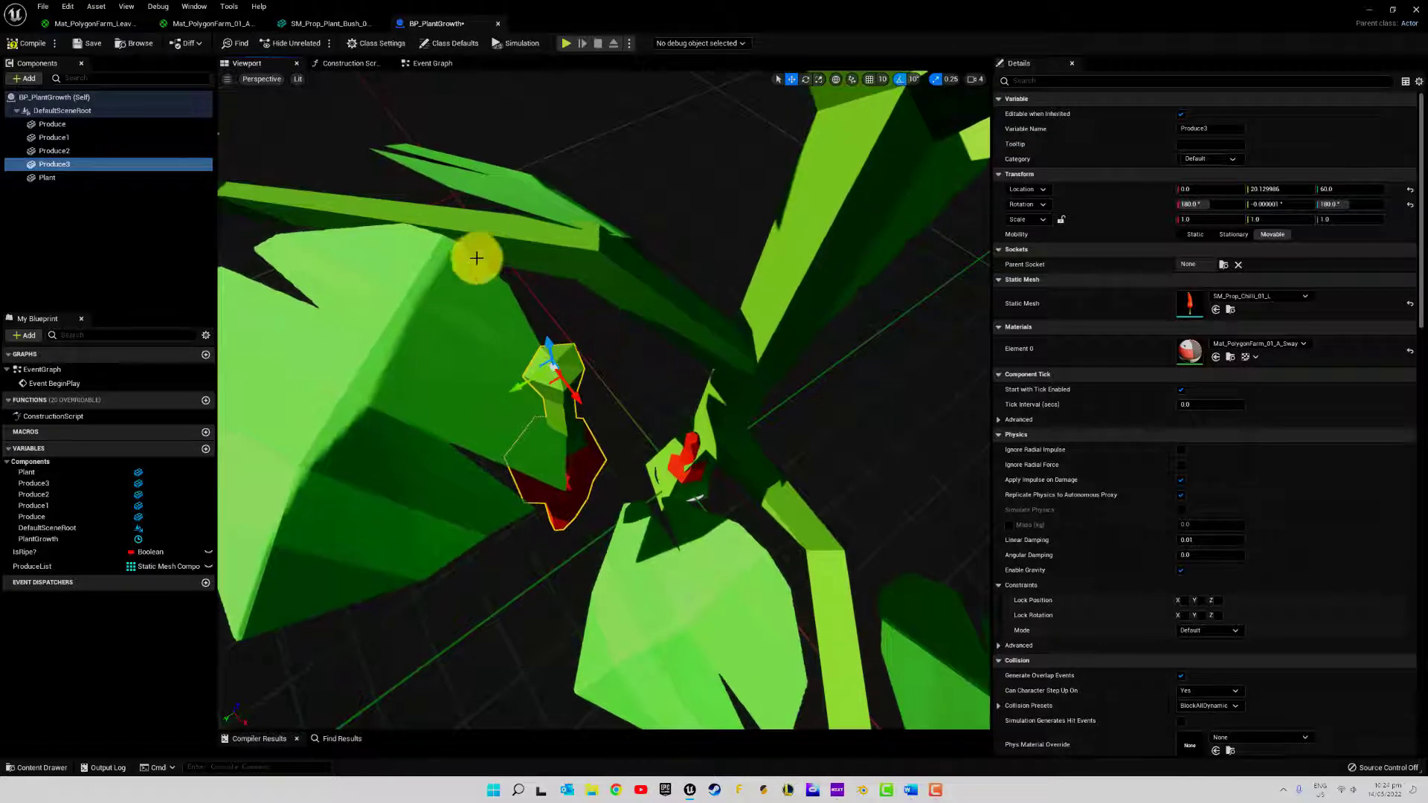
right_click_drag(660, 287, 521, 335)
left_click(225, 81)
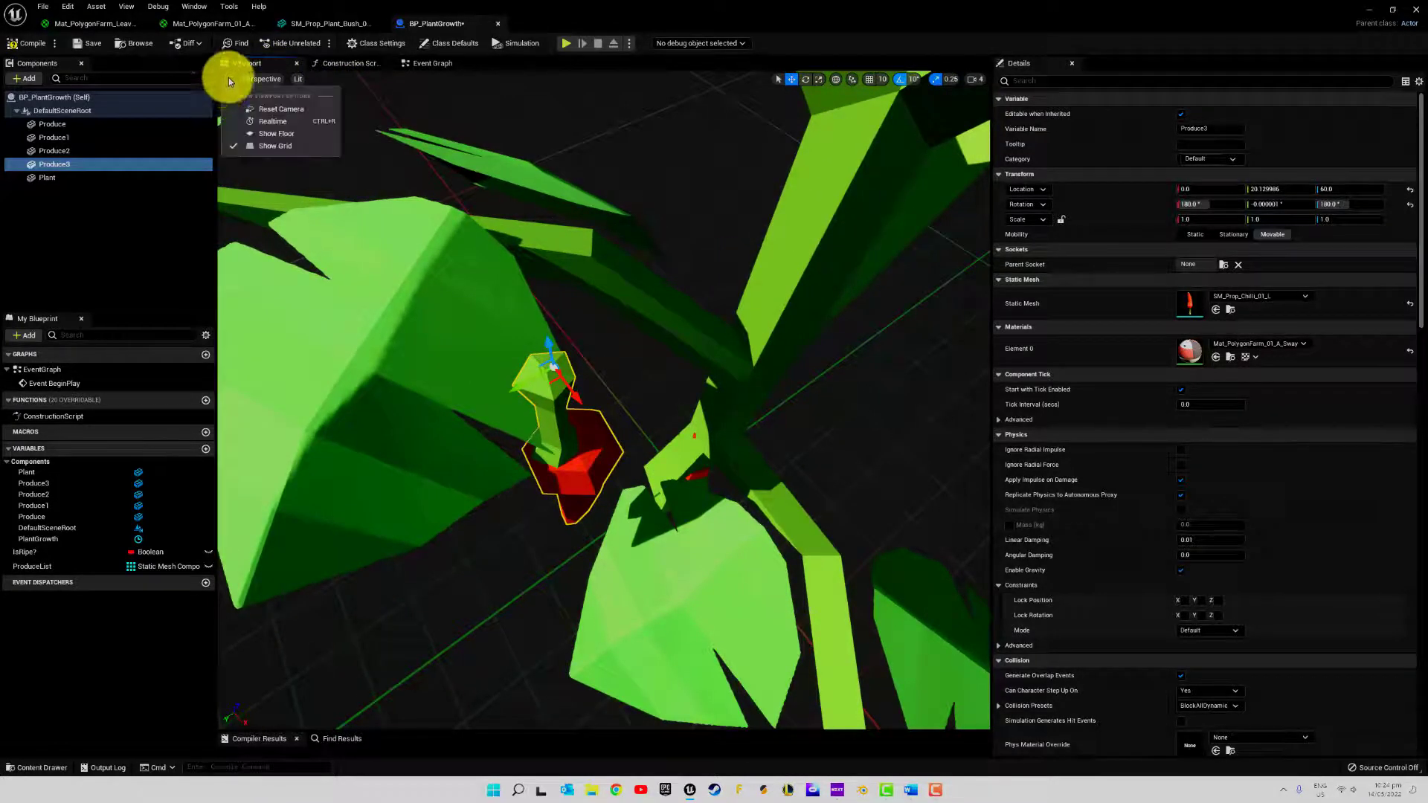
left_click(281, 125)
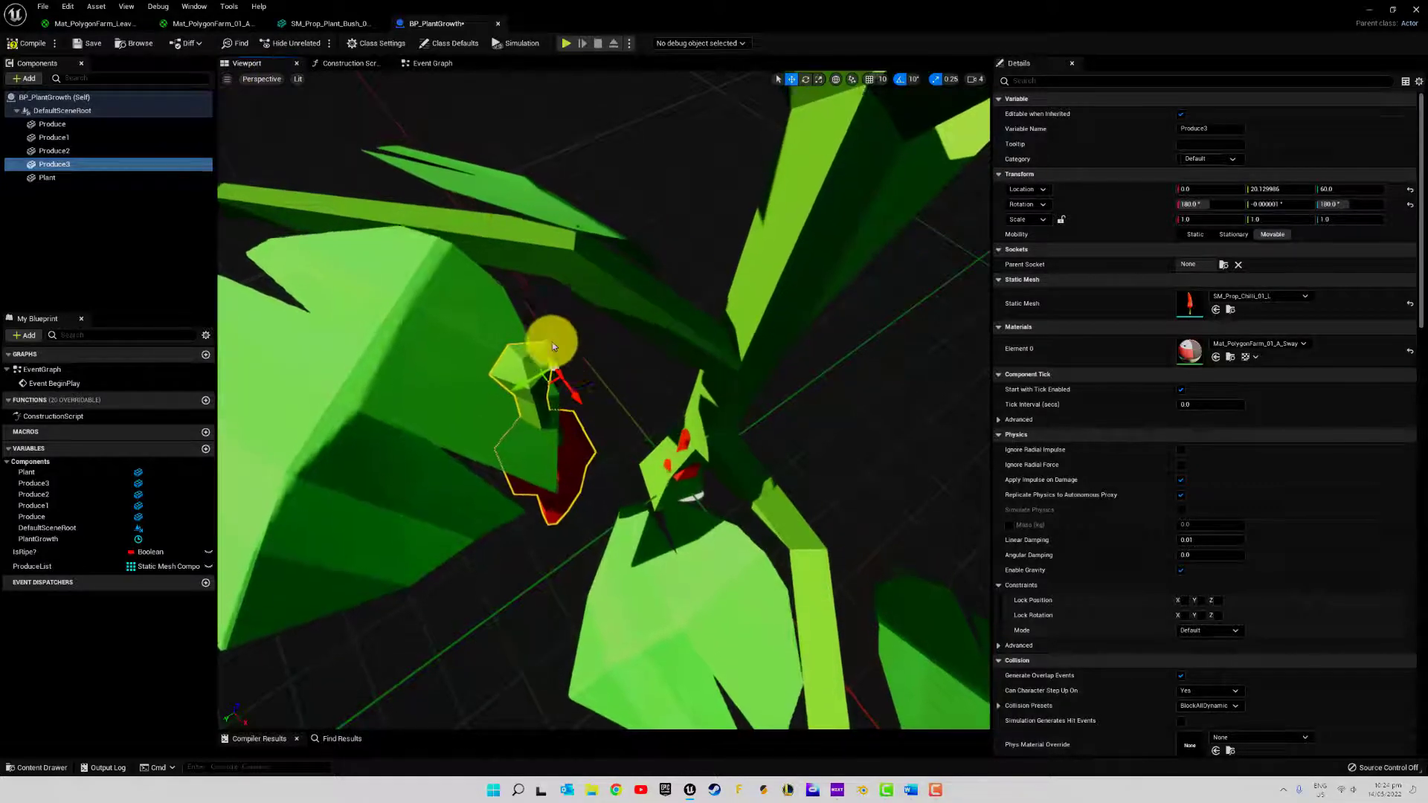
mouse_move(560, 364)
middle_mouse_down()
mouse_move(575, 387)
mouse_move(551, 357)
middle_mouse_up()
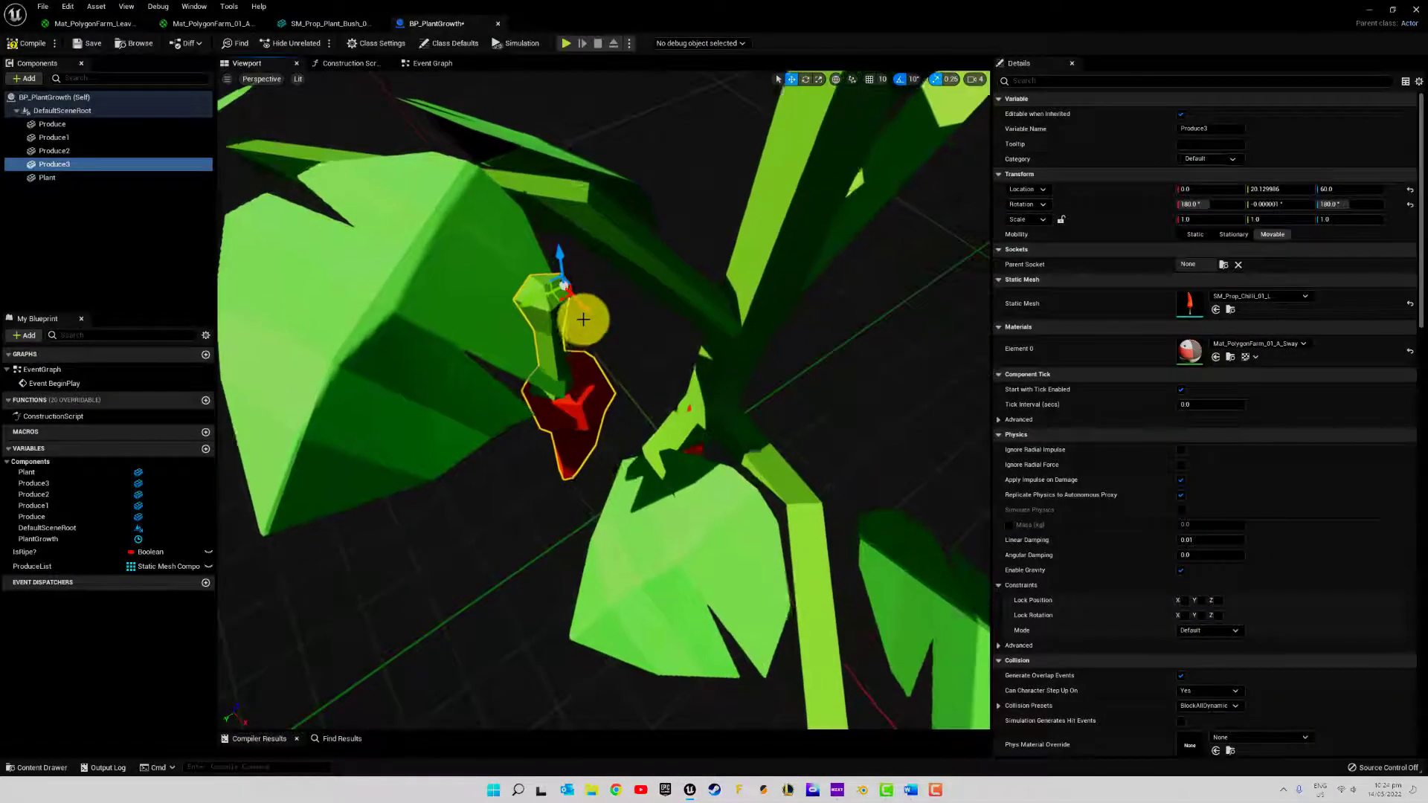
Shift the Produce3 chilli toward a nearby leaf stem, to a location of about X -12.53, Y 19.72, Z 58.14
left_click_drag(582, 317, 528, 229)
right_click_drag(529, 229, 721, 181)
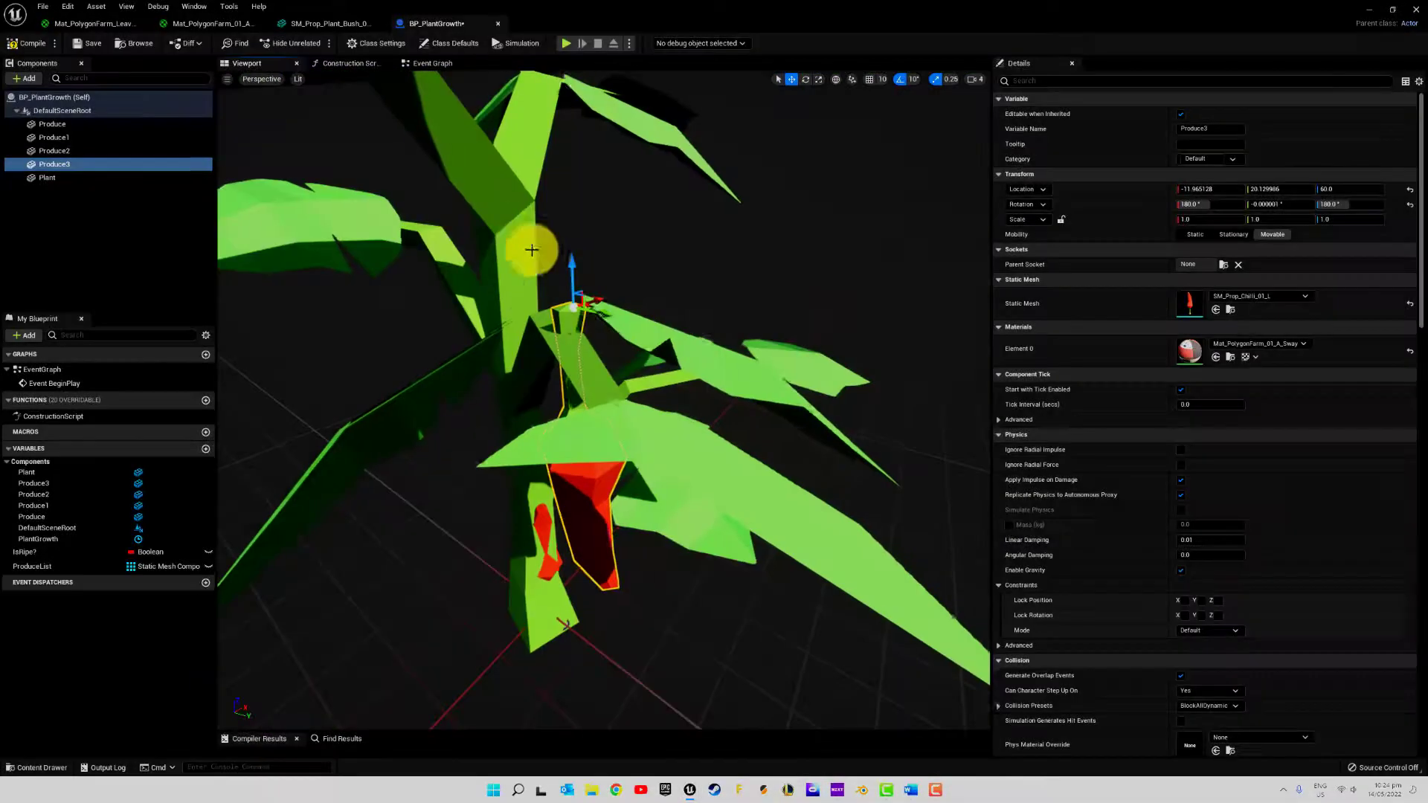
left_click_drag(575, 264, 593, 334)
right_click_drag(594, 334, 648, 388)
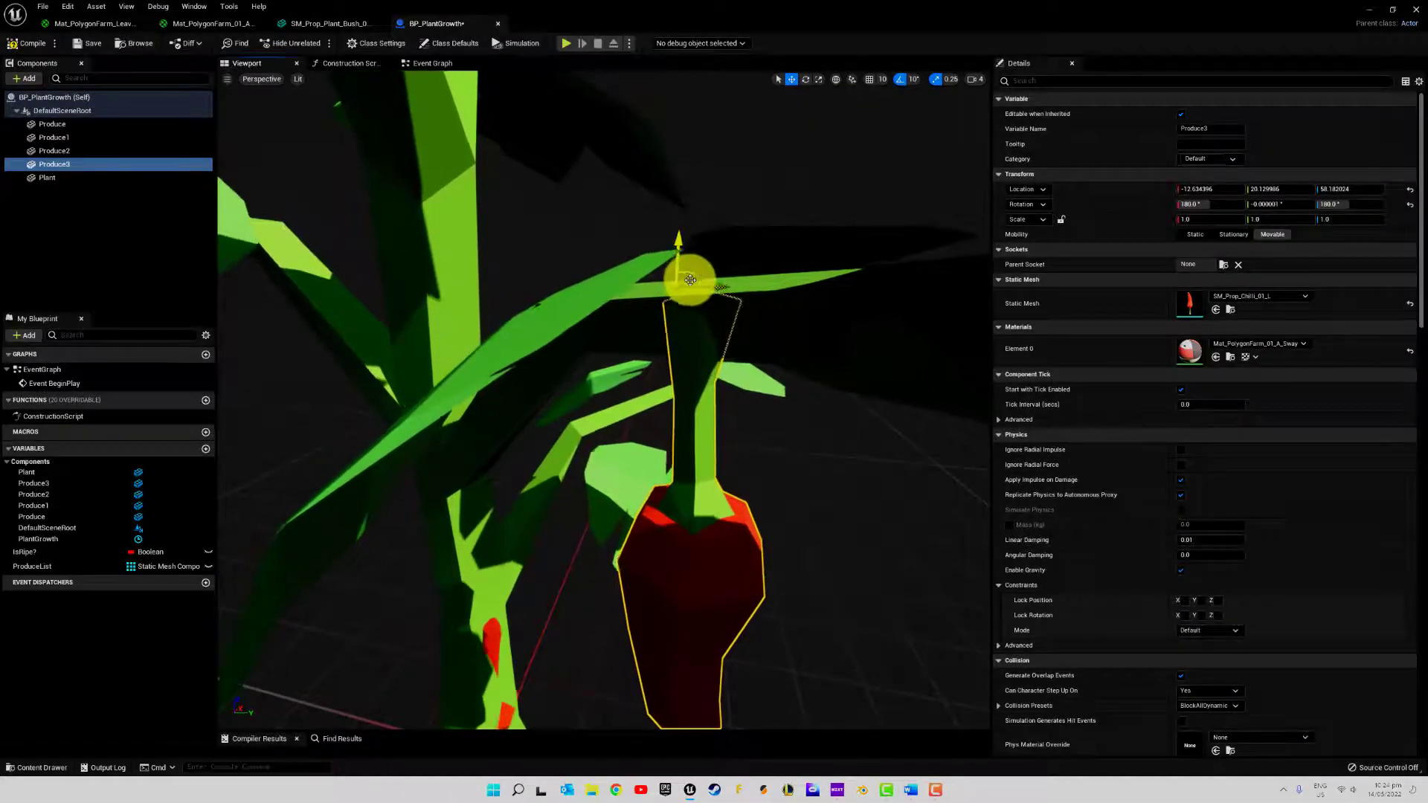
right_click_drag(690, 279, 551, 295)
left_click_drag(534, 260, 526, 260)
right_click_drag(673, 367, 335, 339)
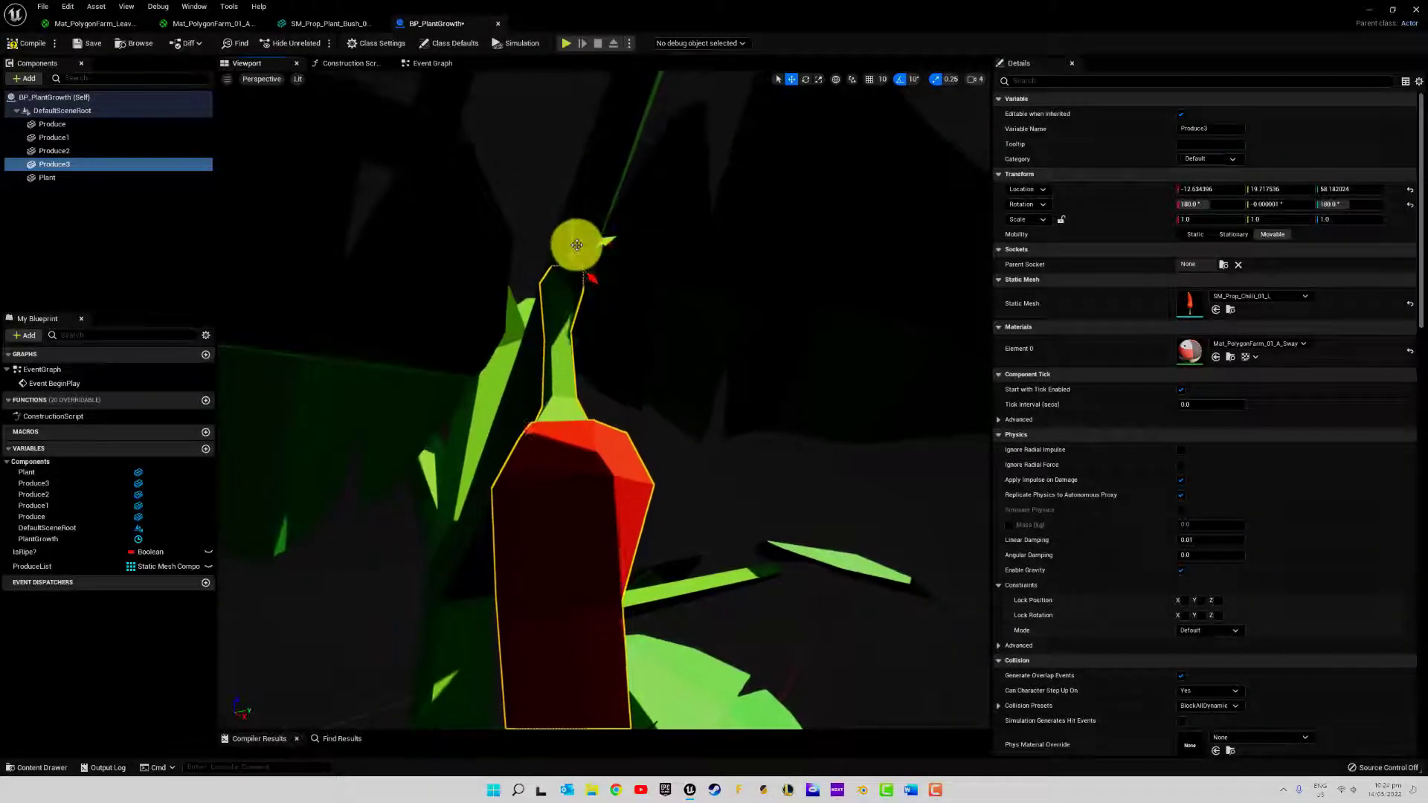
right_click_drag(585, 241, 606, 289)
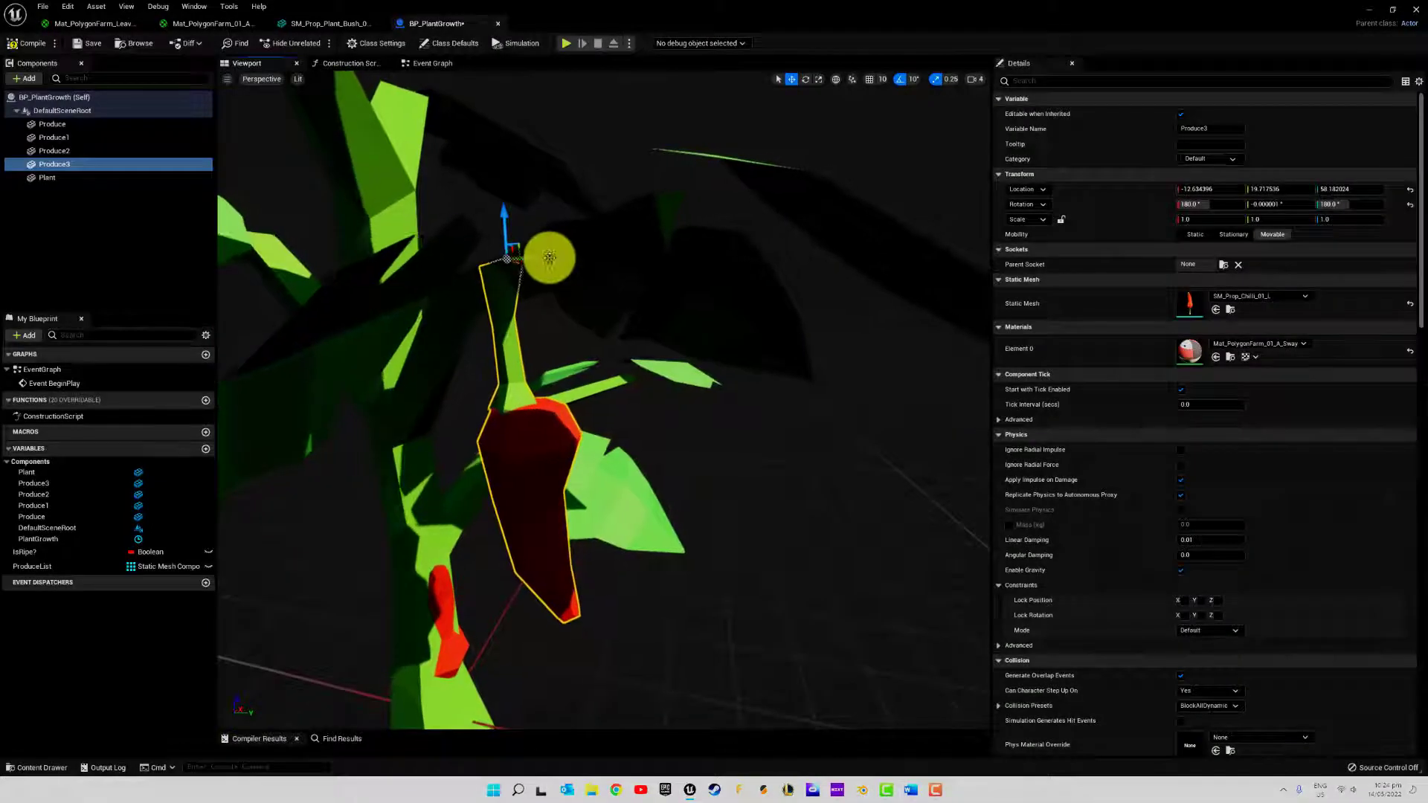
Refine the Produce3 chilli's position against the stem to a location of about X -8.75, Y 15.08, Z 57.26
left_click_drag(548, 257, 525, 261)
left_click_drag(474, 221, 481, 254)
left_click_drag(519, 296, 506, 297)
right_click_drag(586, 352, 463, 323)
key("w")
left_click_drag(539, 253, 587, 264)
key("e")
right_click_drag(688, 339, 1243, 528)
left_click_drag(558, 386, 609, 377)
right_click_drag(578, 503, 829, 370)
right_click_drag(887, 527, 620, 478)
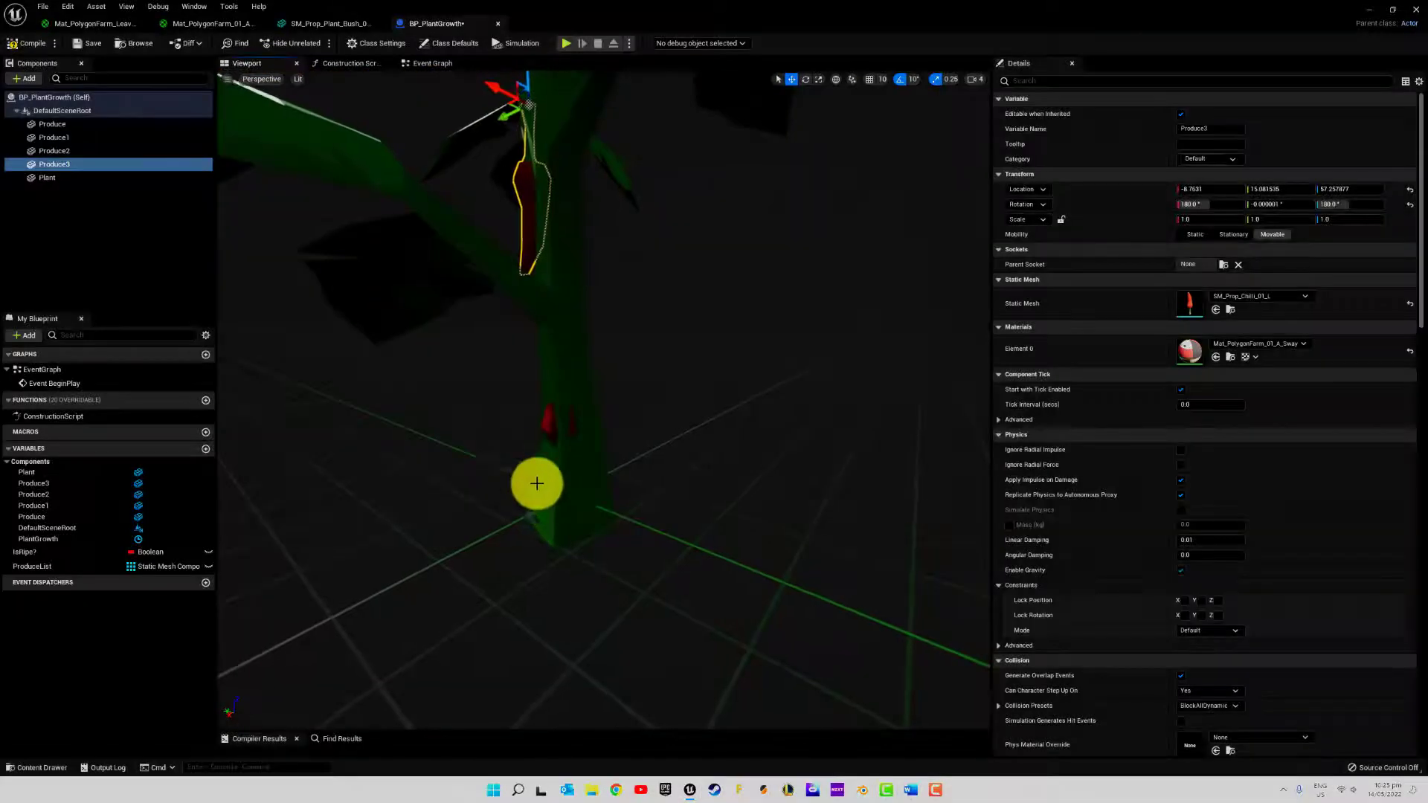
Flip the Produce2 chilli 180° to hang downward and move it to about X -1.15, Y -16.03, Z 61.29 on the plant
double_click(60, 150)
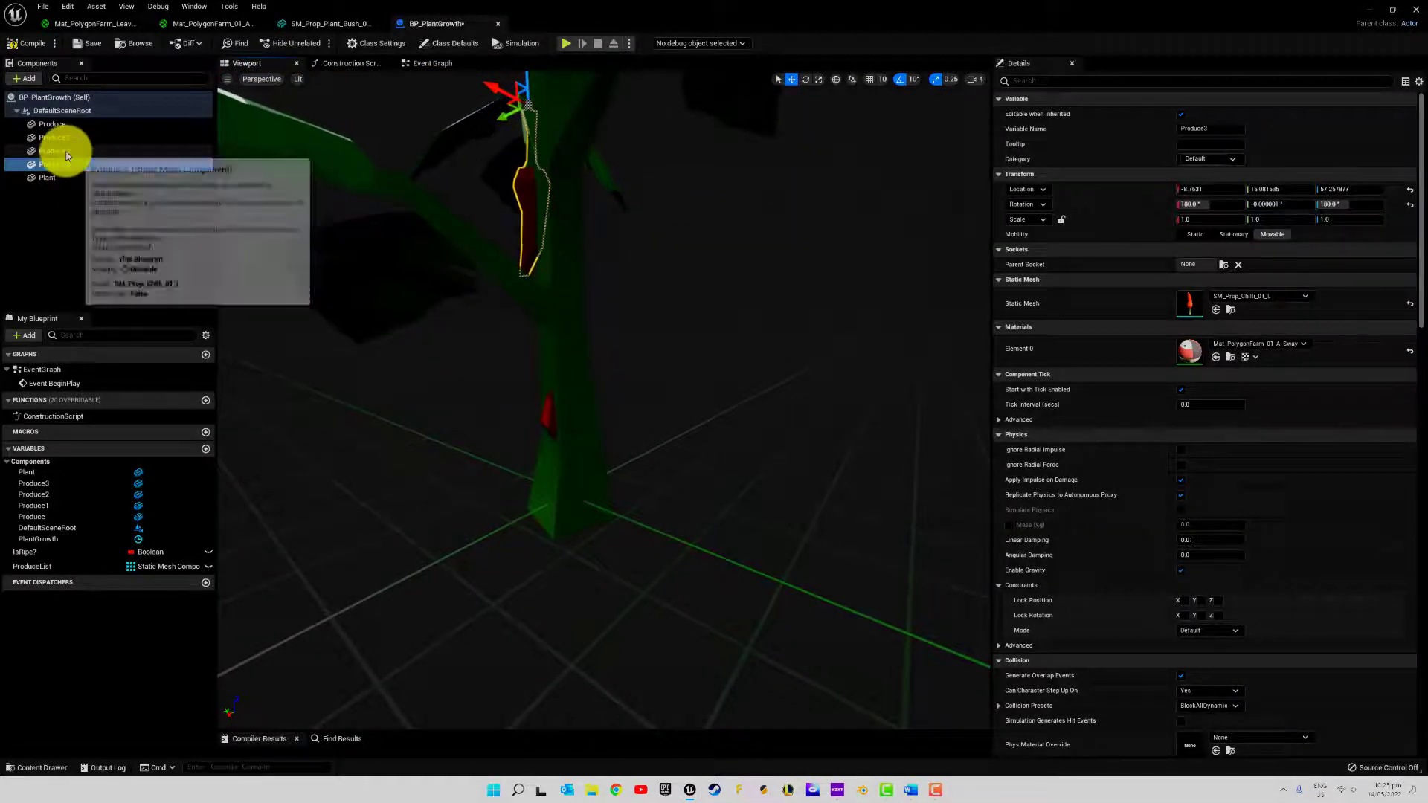
left_click_drag(571, 456, 562, 351)
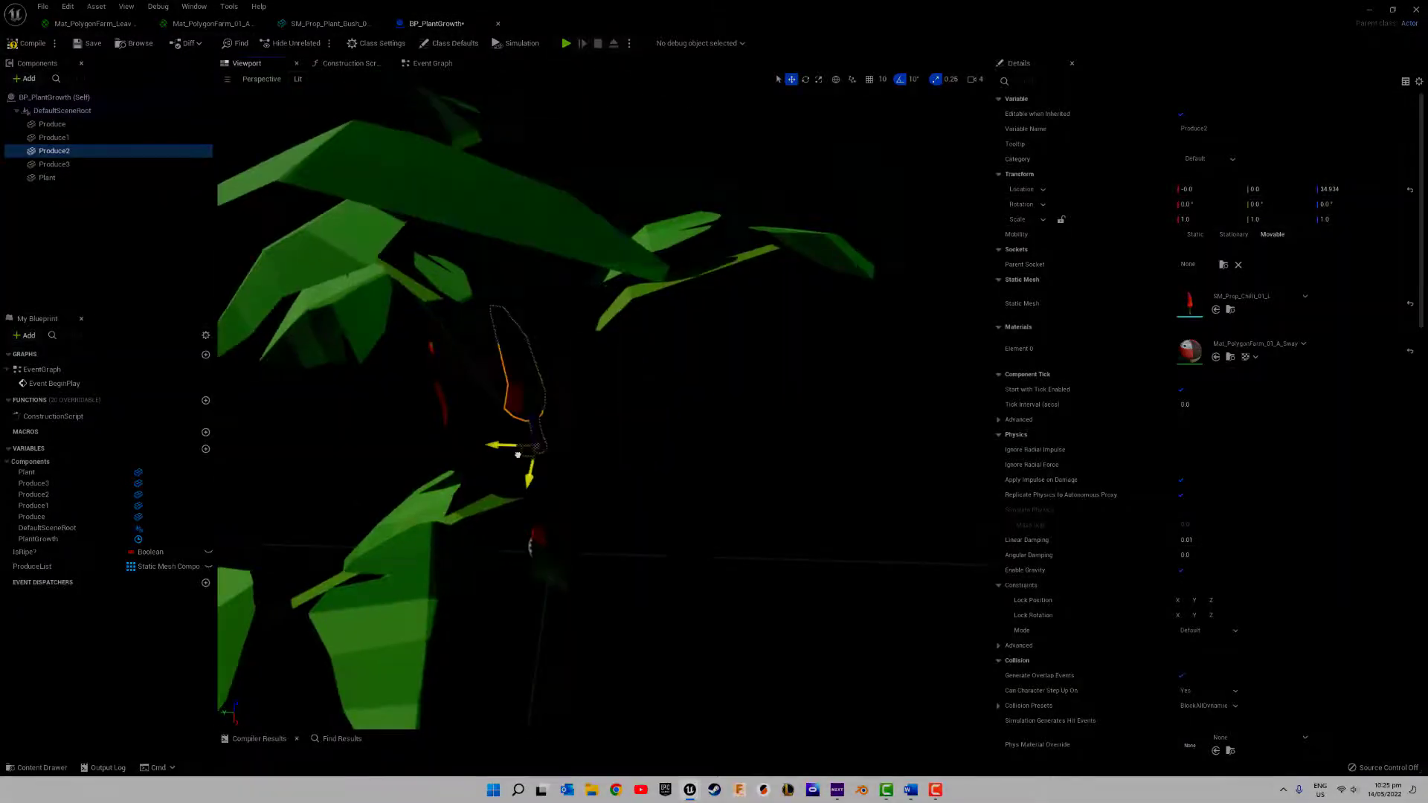
left_click_drag(526, 462, 615, 462)
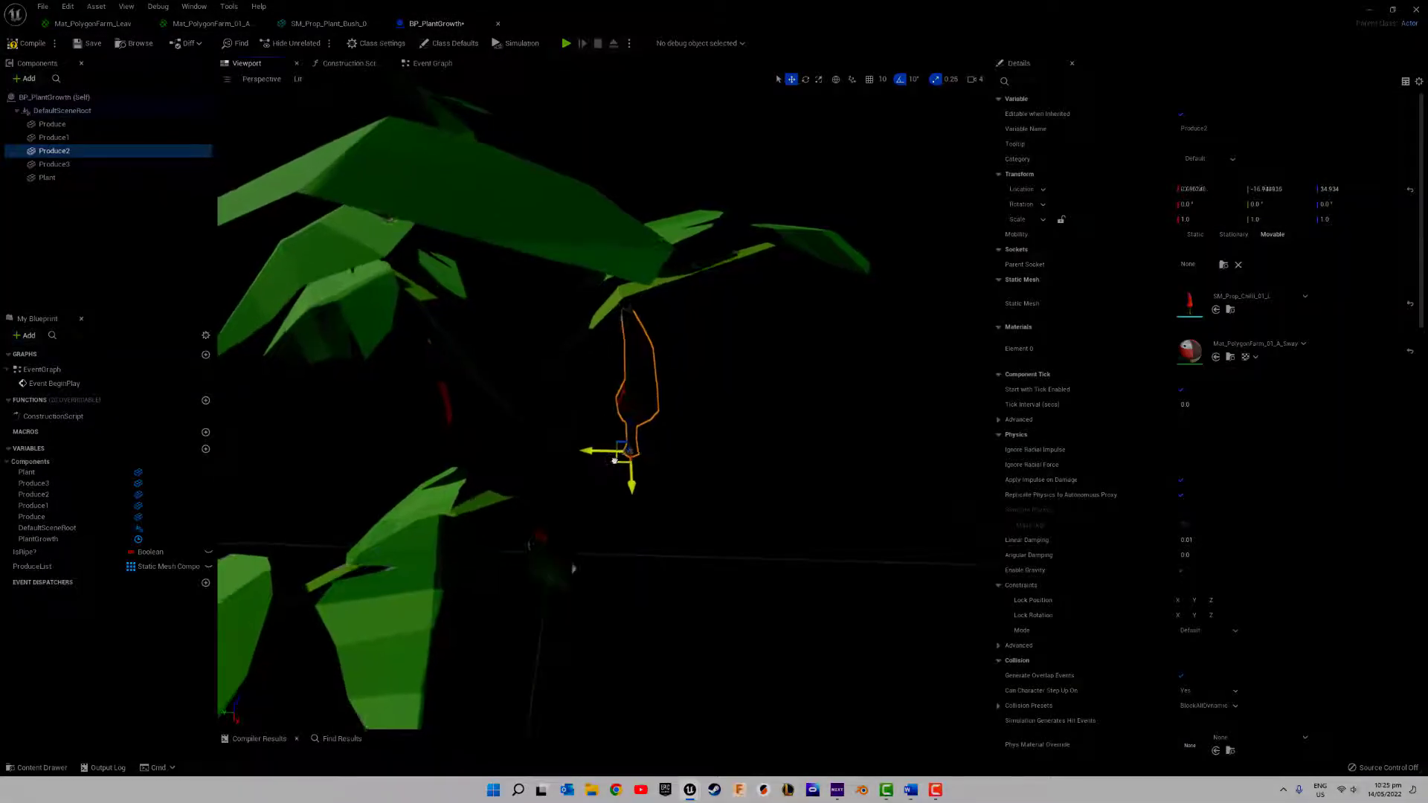
key("e")
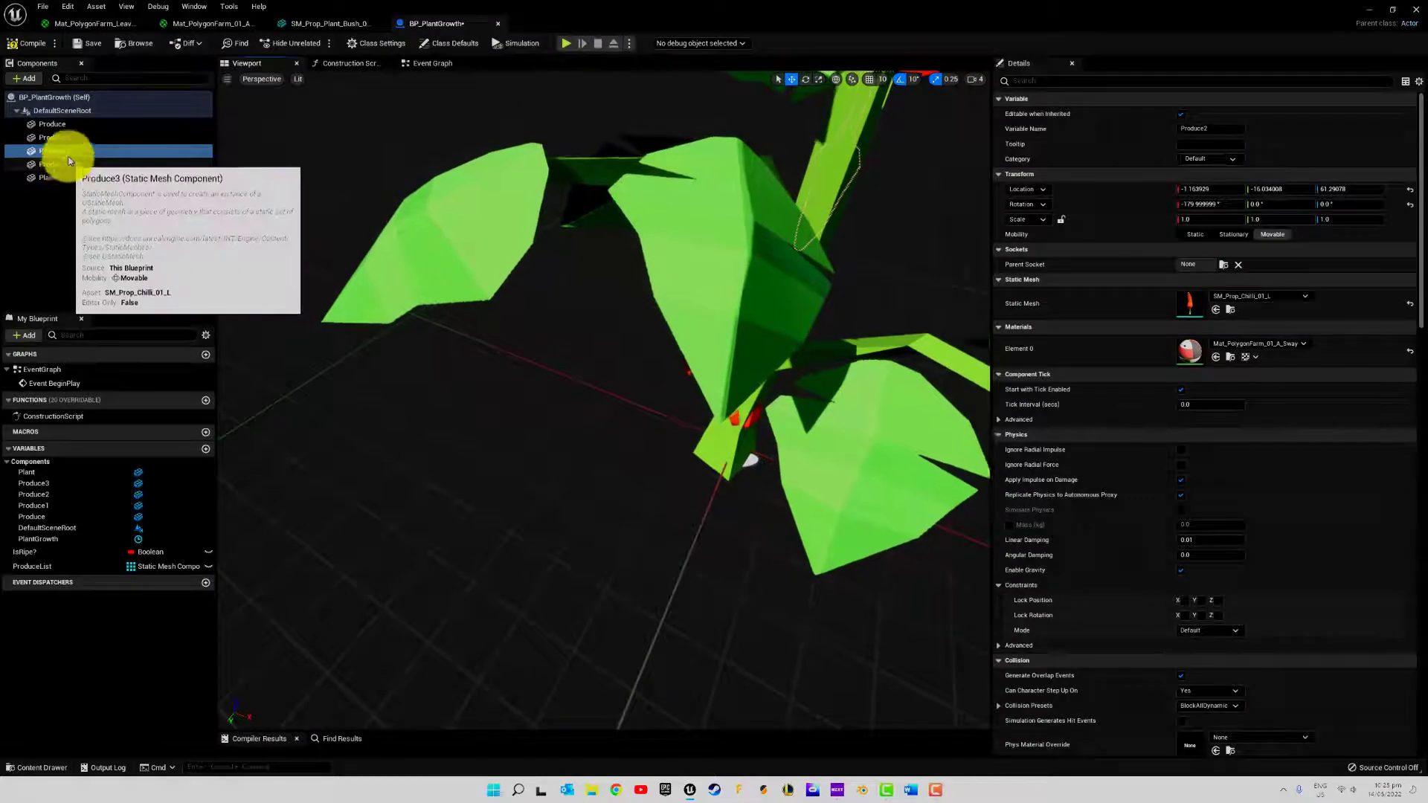
Pull the Produce1 chilli out from the plant's base to about X -25.68, Y 16.18
left_click(63, 138)
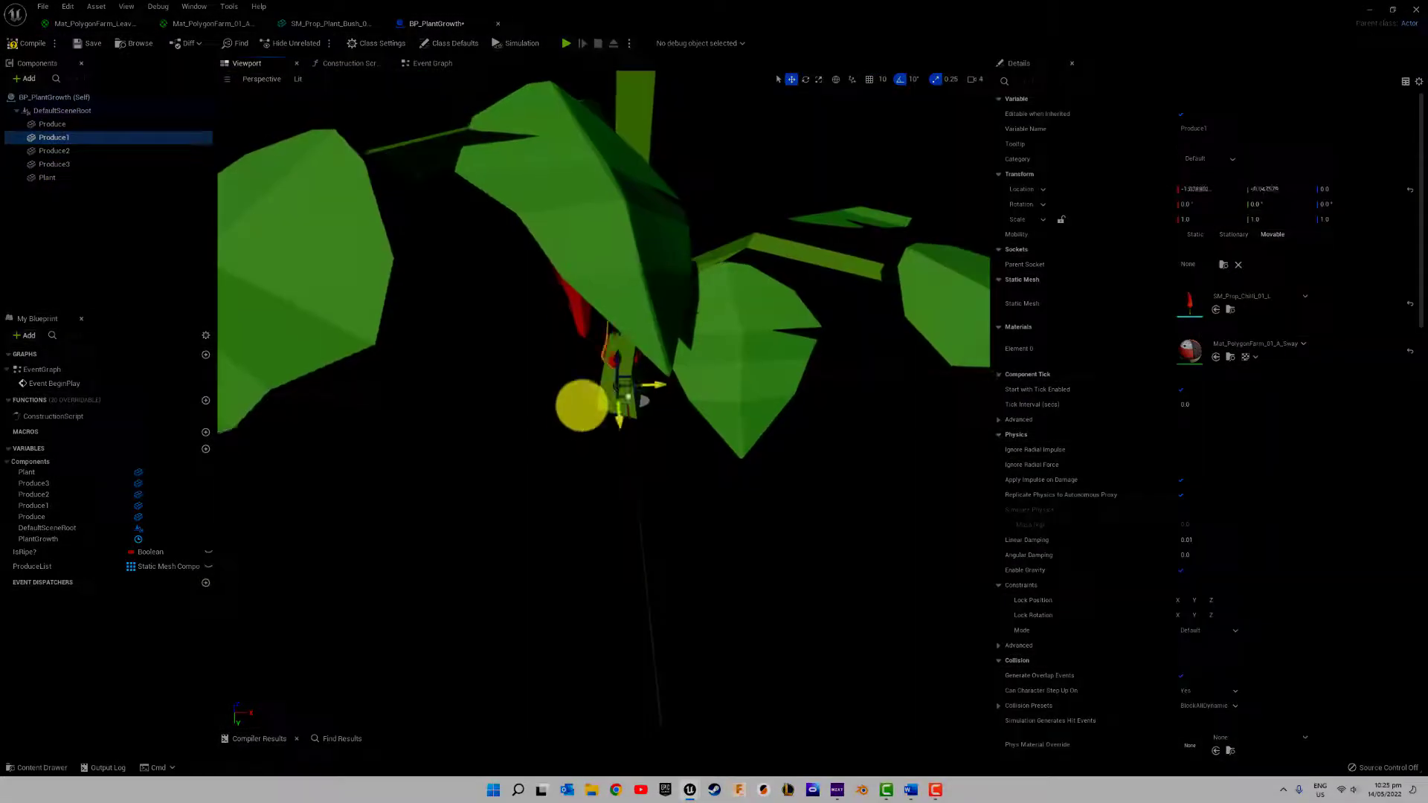
left_click_drag(584, 405, 516, 463)
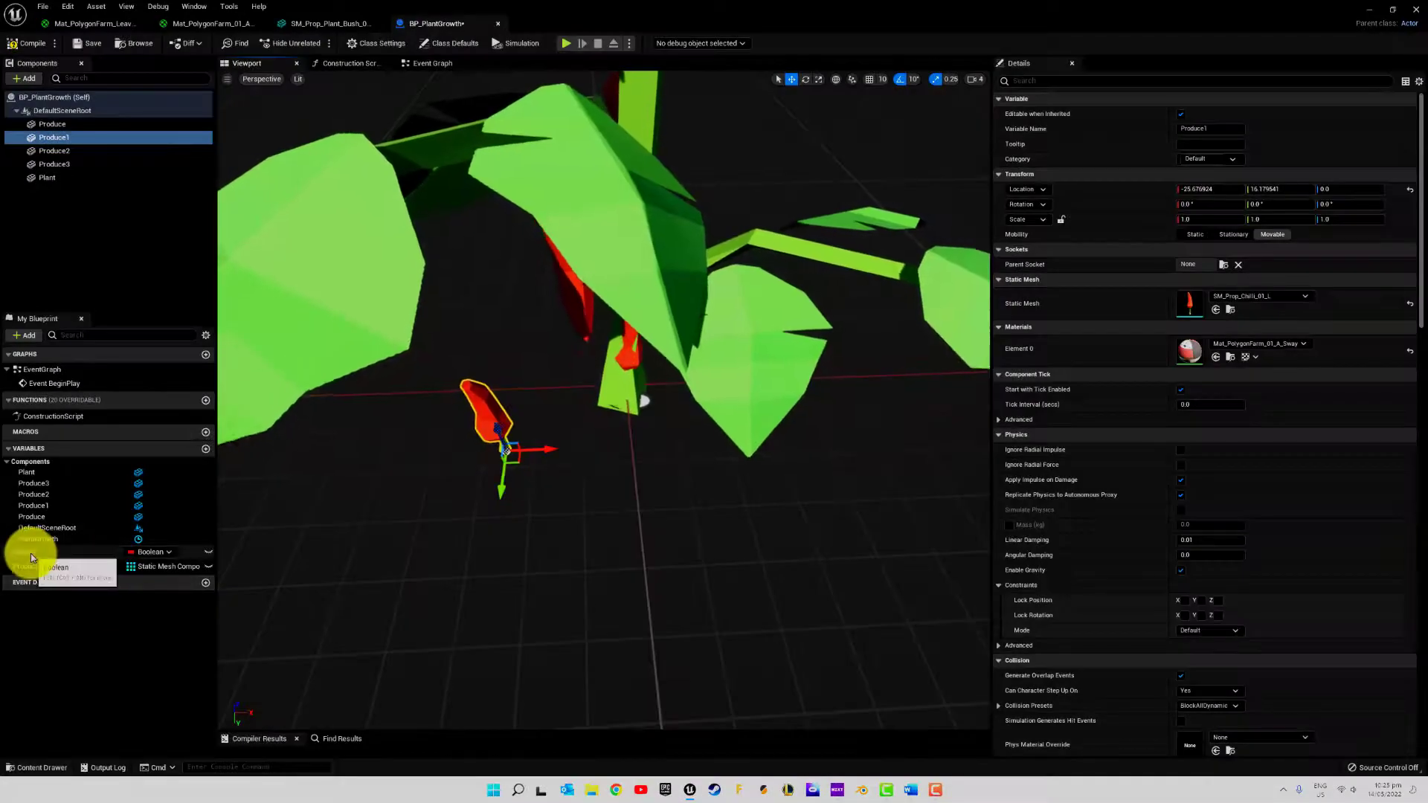
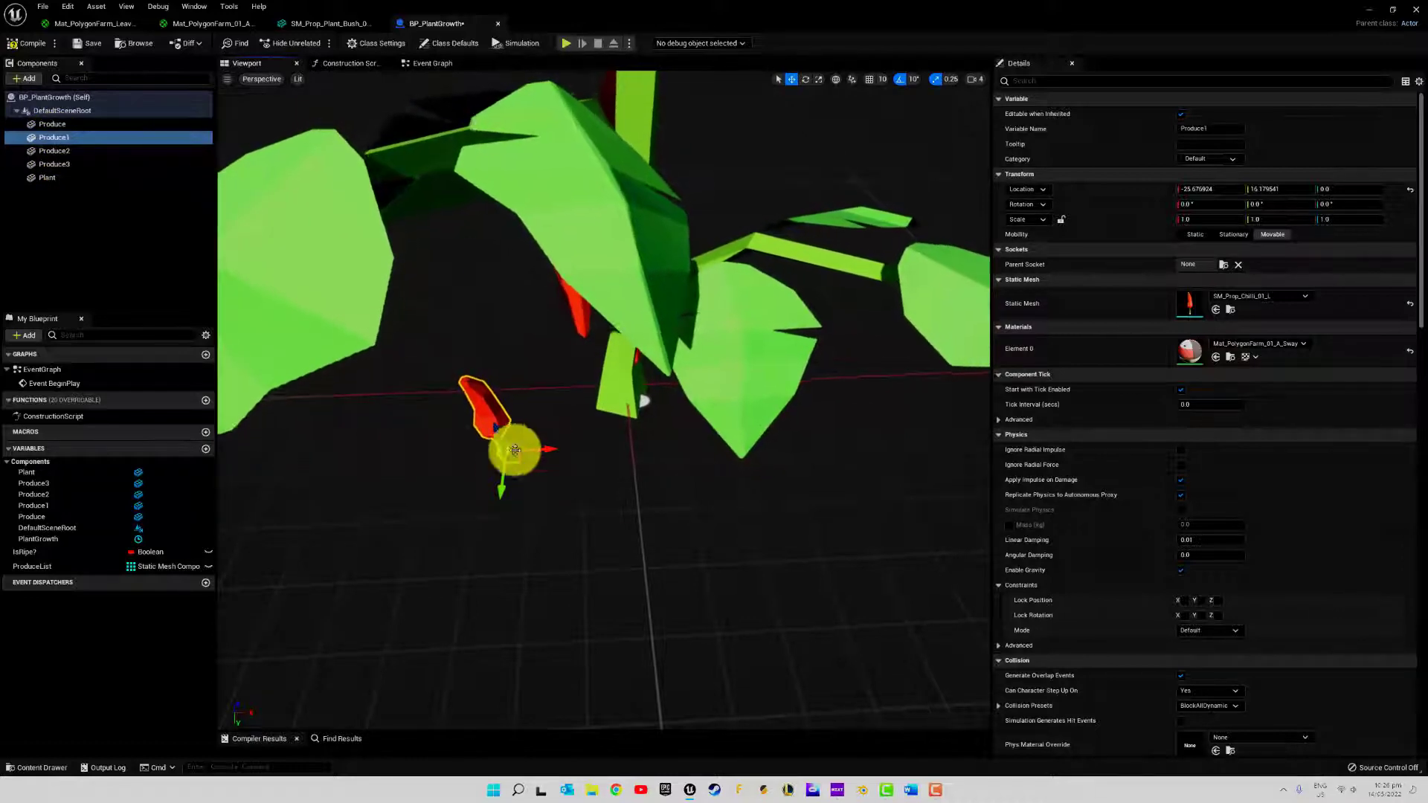
Flip the Produce1 chilli 180° to hang downward and lift it among the leaves to about Y 14.25, Z 71.73
left_click_drag(504, 441, 401, 186)
right_click_drag(545, 347, 692, 372)
left_click_drag(669, 628, 449, 506)
key("e")
key("w")
left_click_drag(515, 411, 509, 319)
right_click_drag(565, 335, 818, 327)
left_click_drag(611, 316, 400, 248)
right_click_drag(461, 297, 201, 275)
right_click_drag(604, 325, 551, 346)
left_click_drag(569, 348, 541, 336)
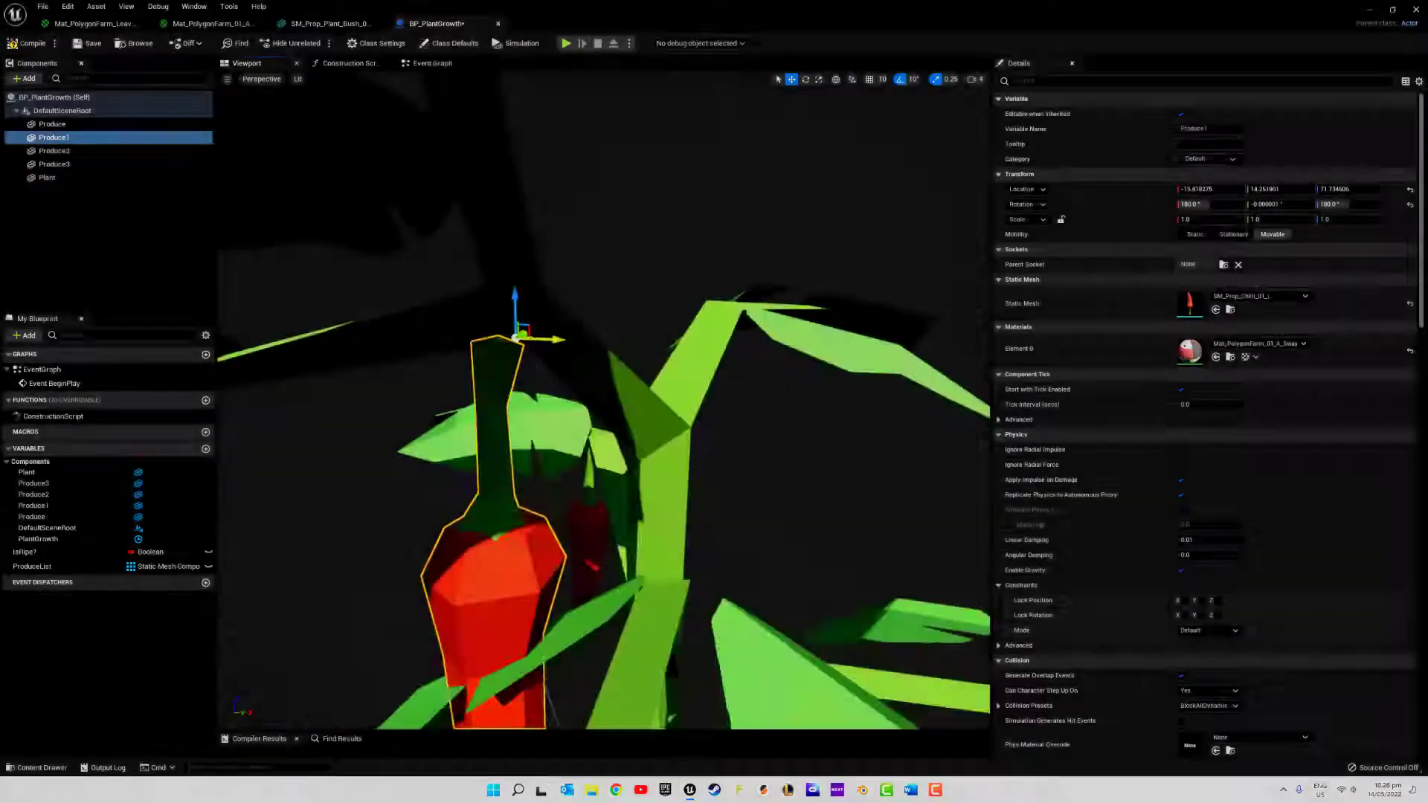
Shift the Produce1 chilli along Y to about 7.00 so its stalk meets the plant's stem
right_click_drag(550, 336, 669, 357)
left_click_drag(688, 363, 558, 362)
right_click_drag(558, 363, 766, 318)
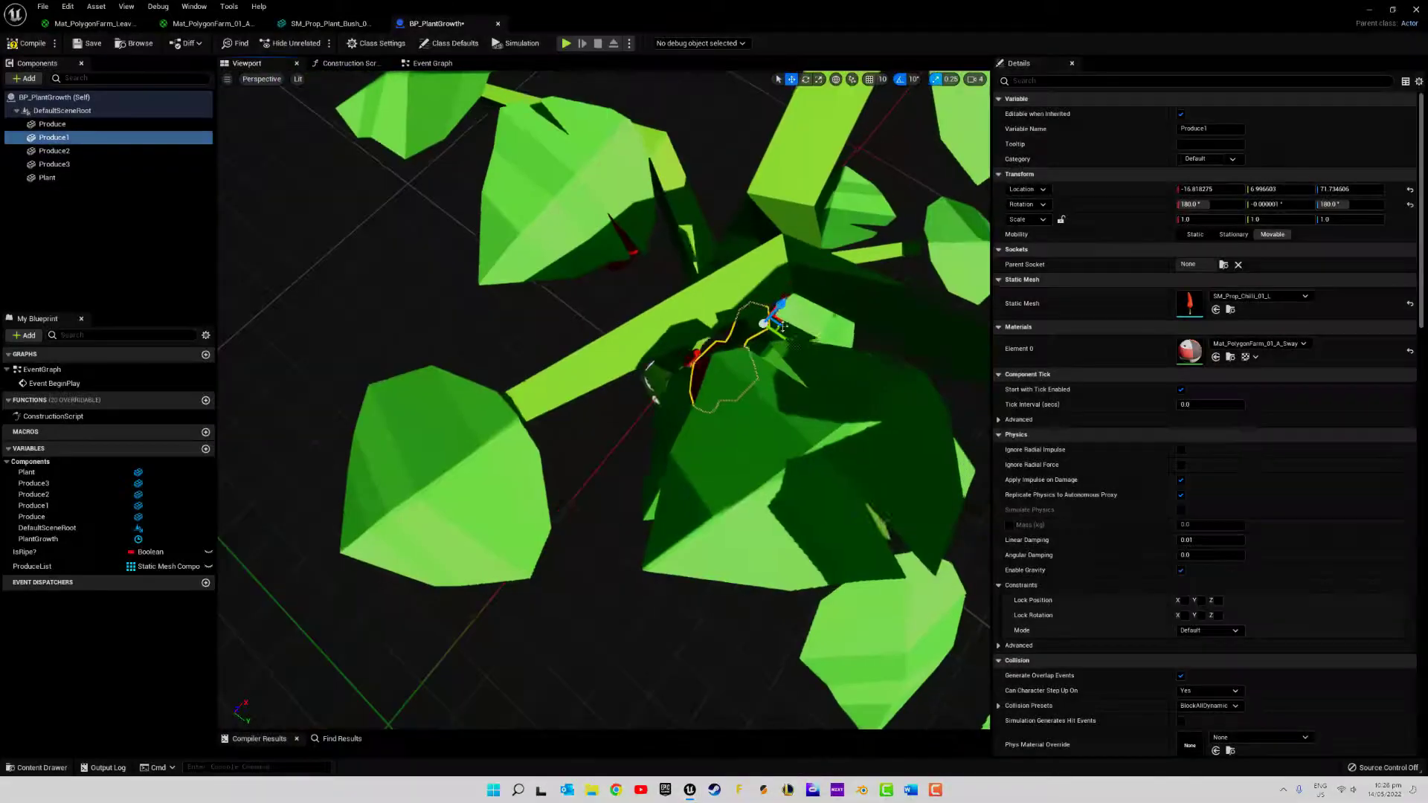
left_click_drag(766, 319, 722, 342)
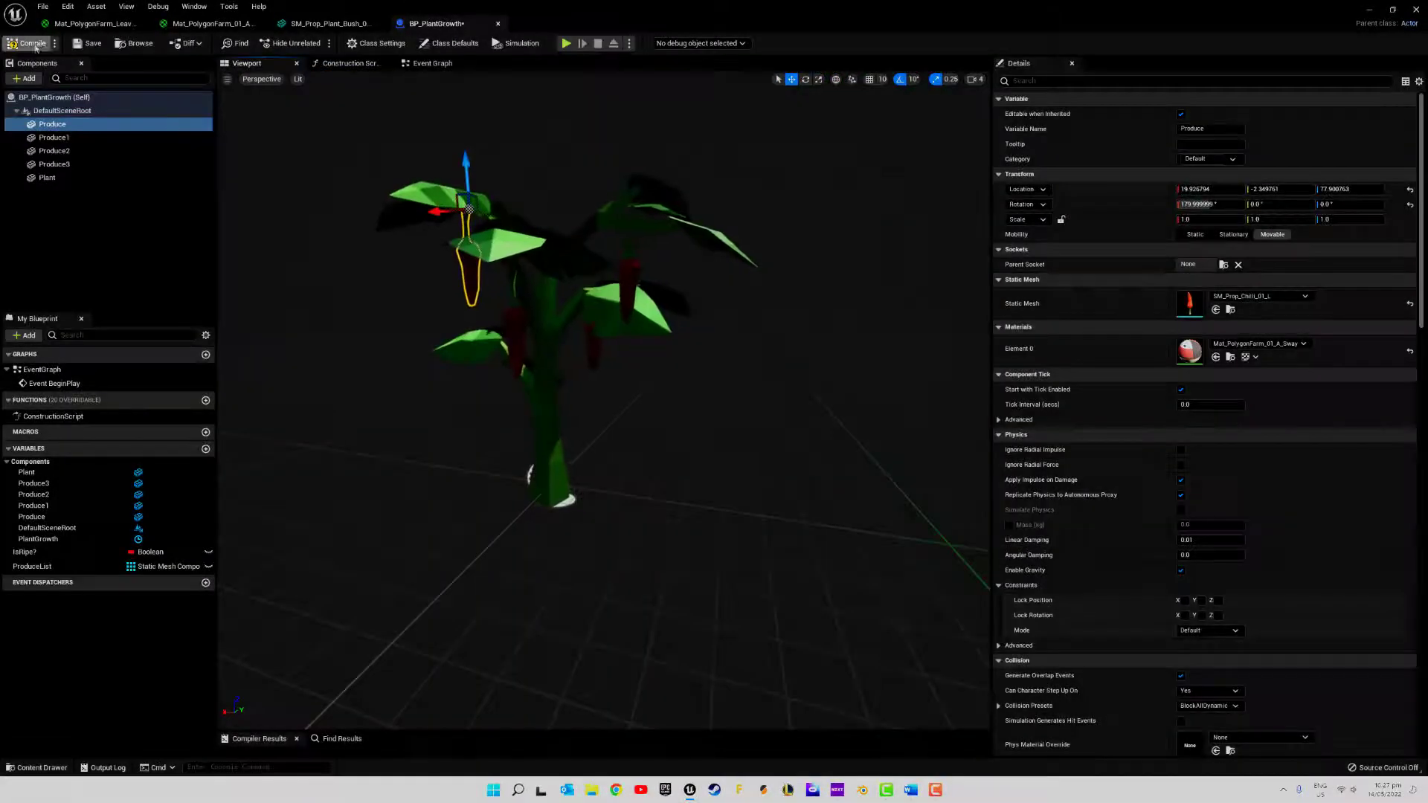
Save the blueprint and briefly preview the plant and chillies in simulation mode
left_click(90, 43)
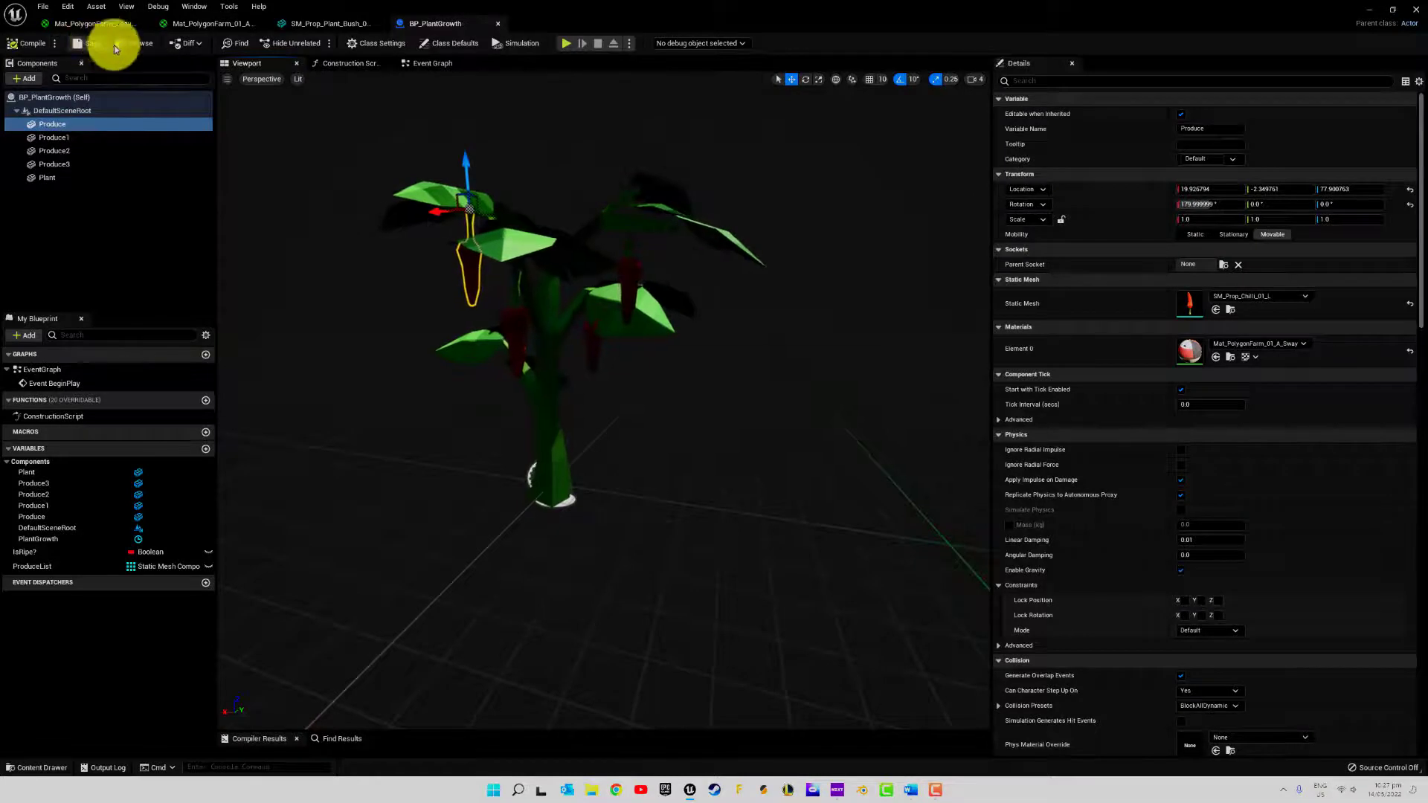
left_click(515, 43)
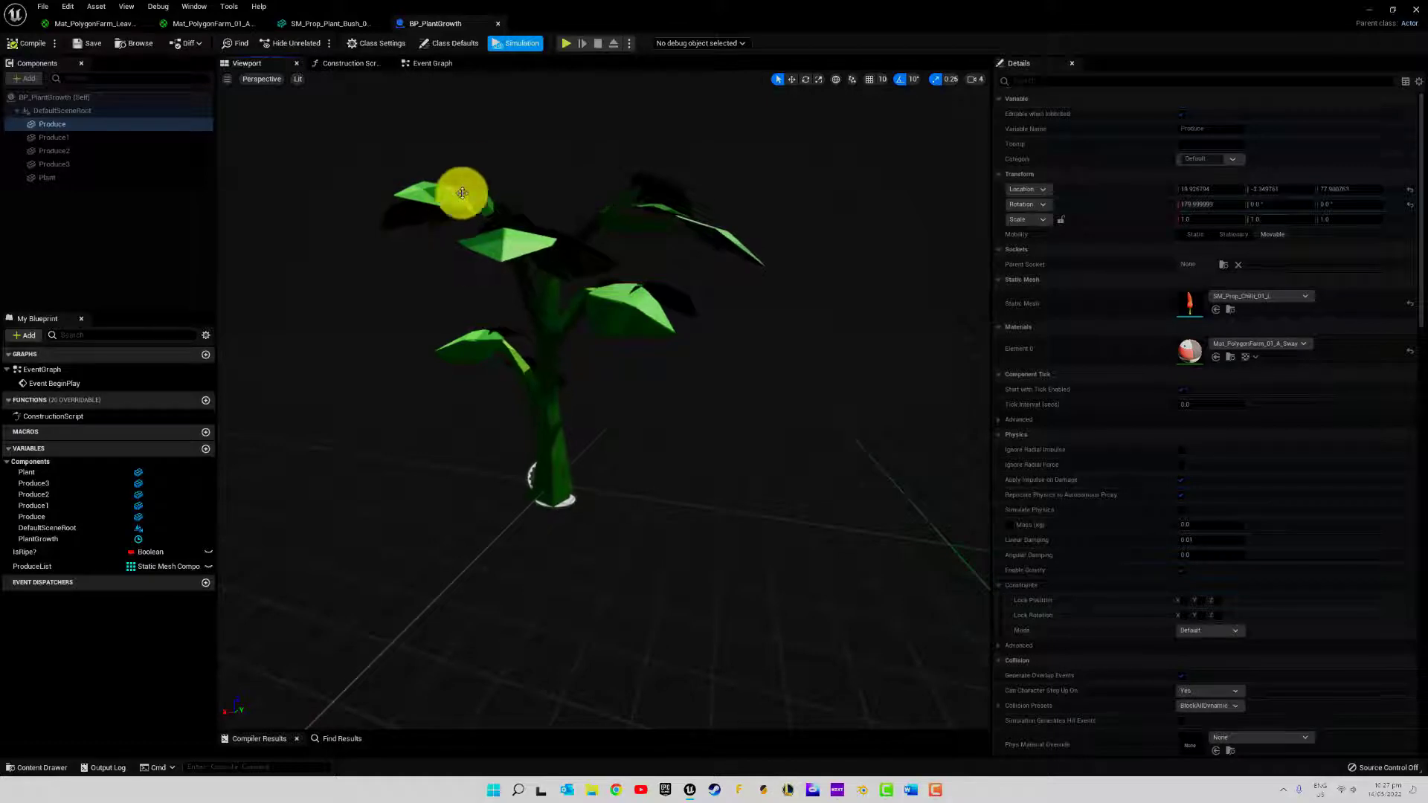
left_click(514, 49)
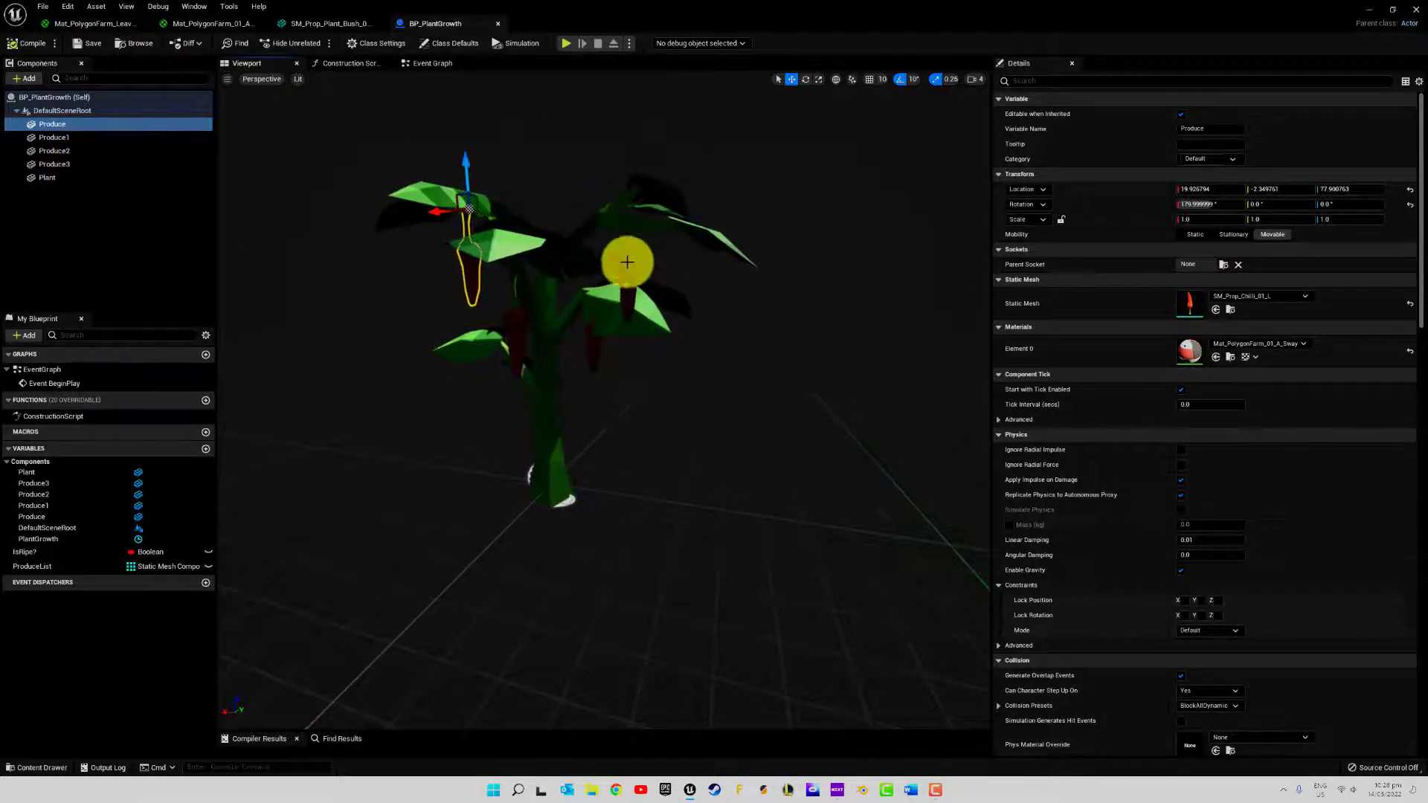
Return to the blueprint's Event Graph
left_click(603, 370)
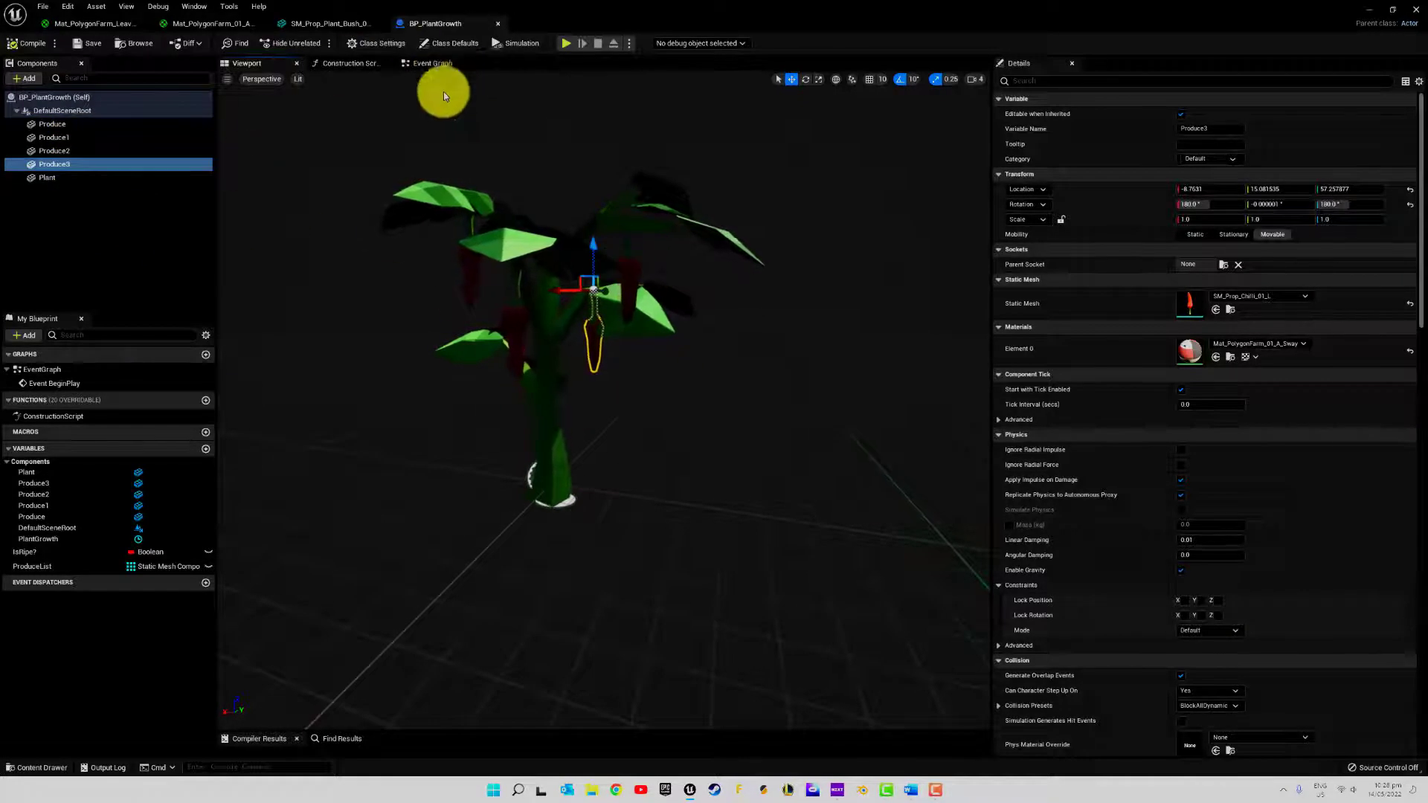
left_click(432, 64)
right_click_drag(730, 421, 699, 234)
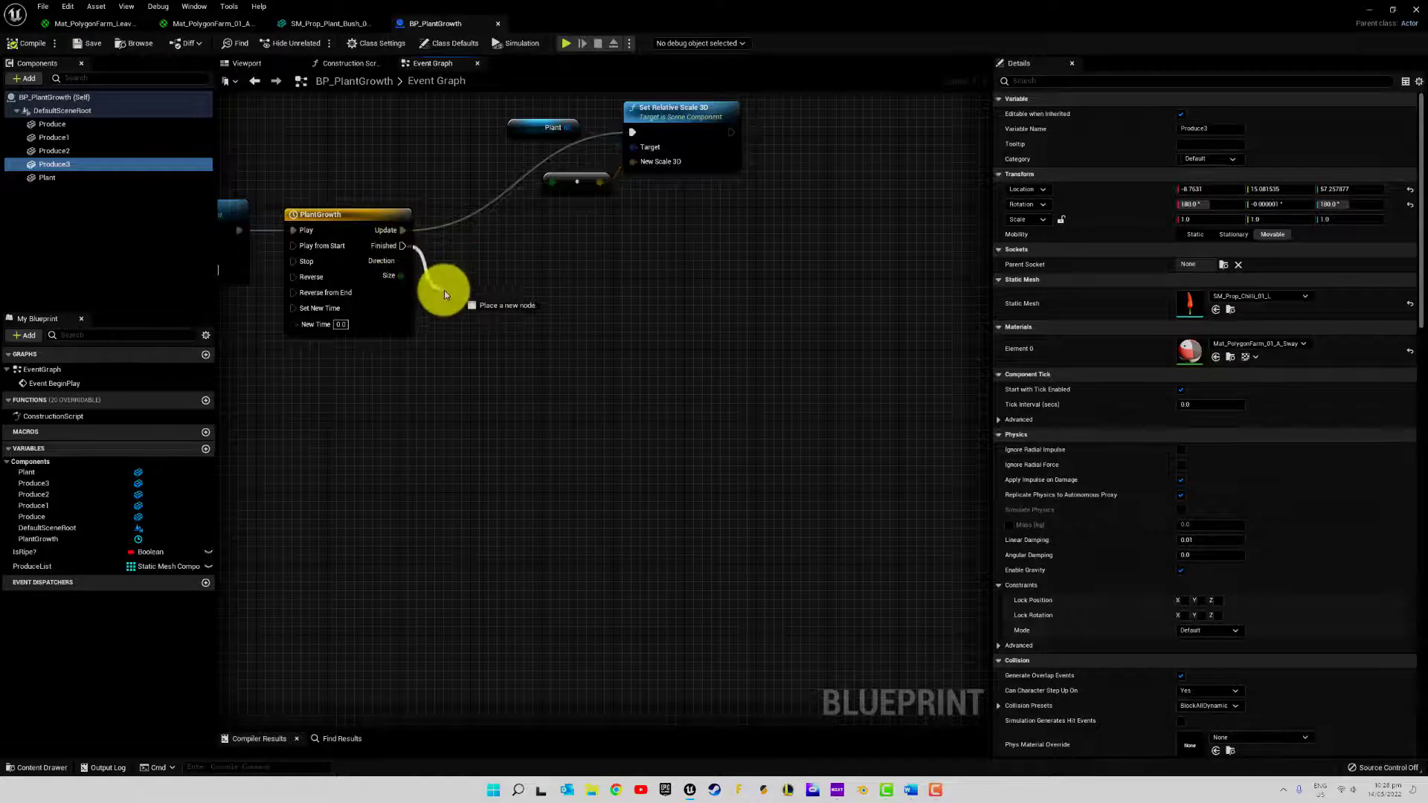
left_click_drag(444, 294, 516, 348)
left_click_drag(607, 329, 604, 325)
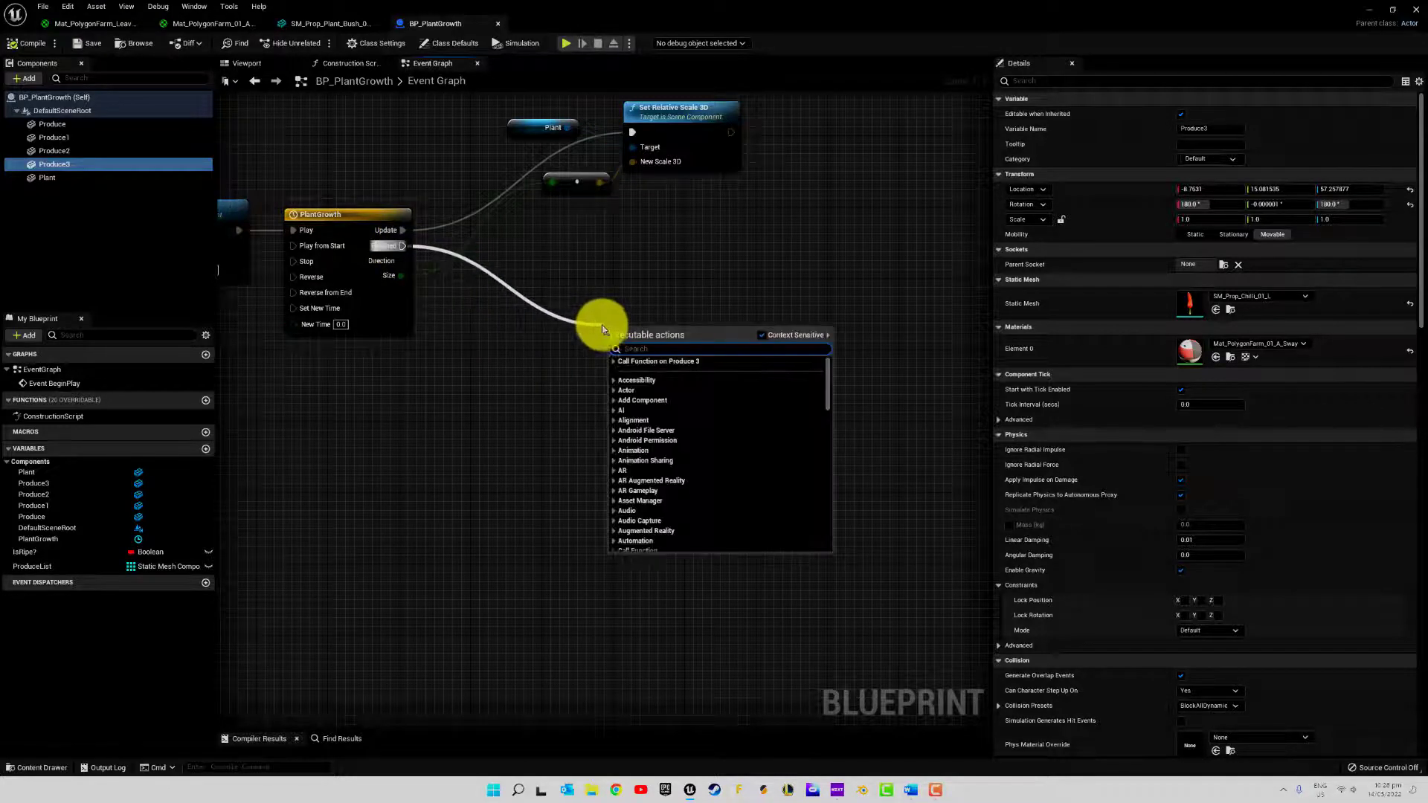
left_click(590, 293)
right_click_drag(306, 197, 400, 212)
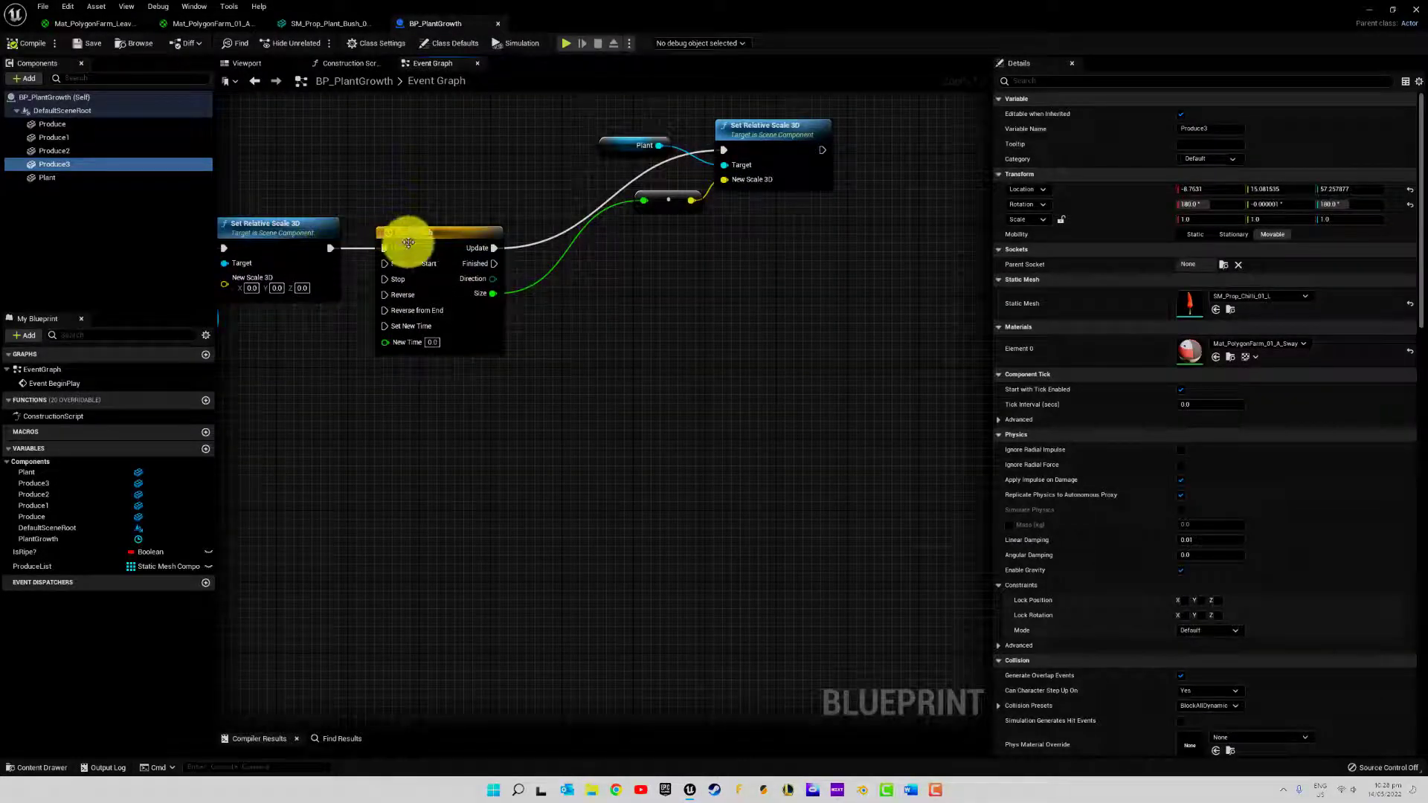
left_click_drag(386, 247, 385, 249)
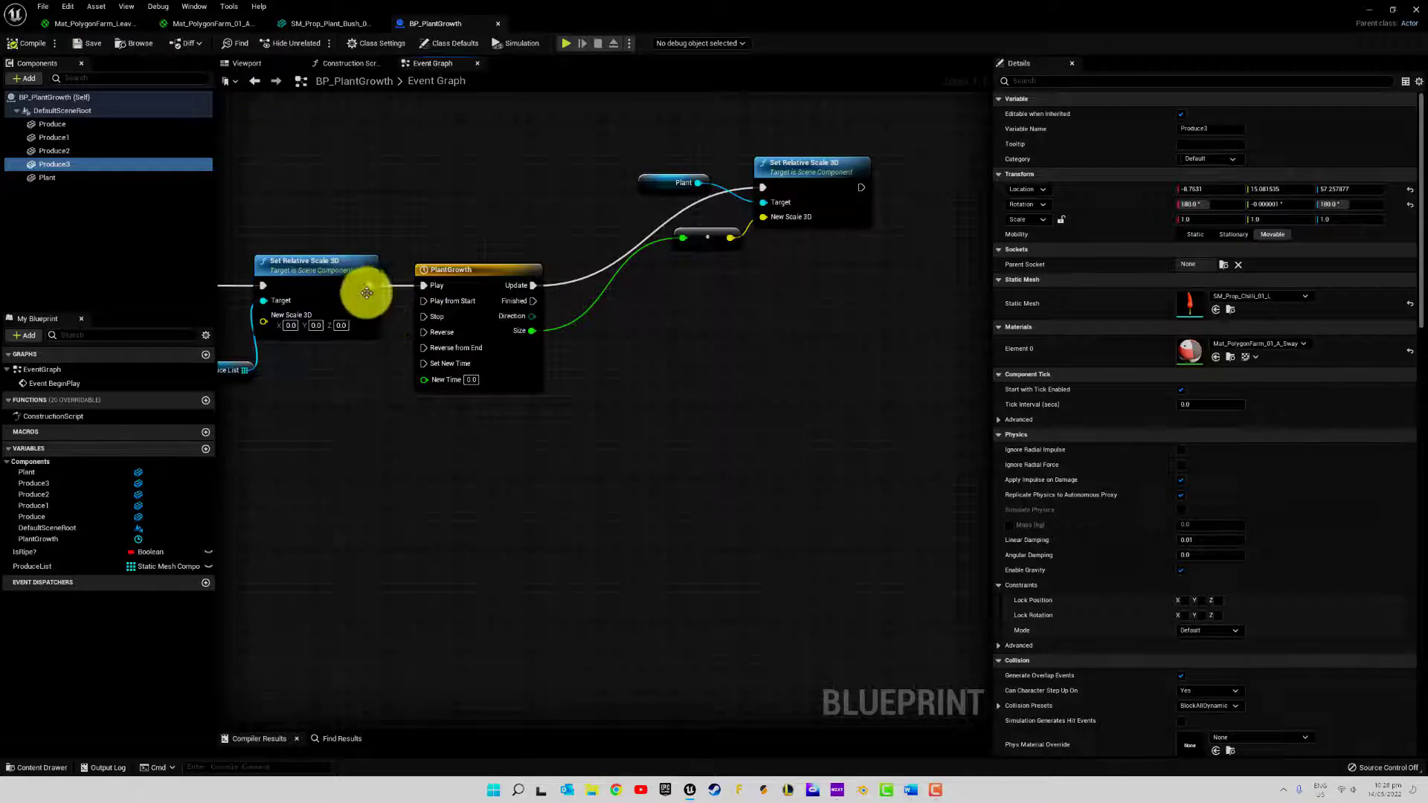
left_click_drag(368, 286, 423, 286)
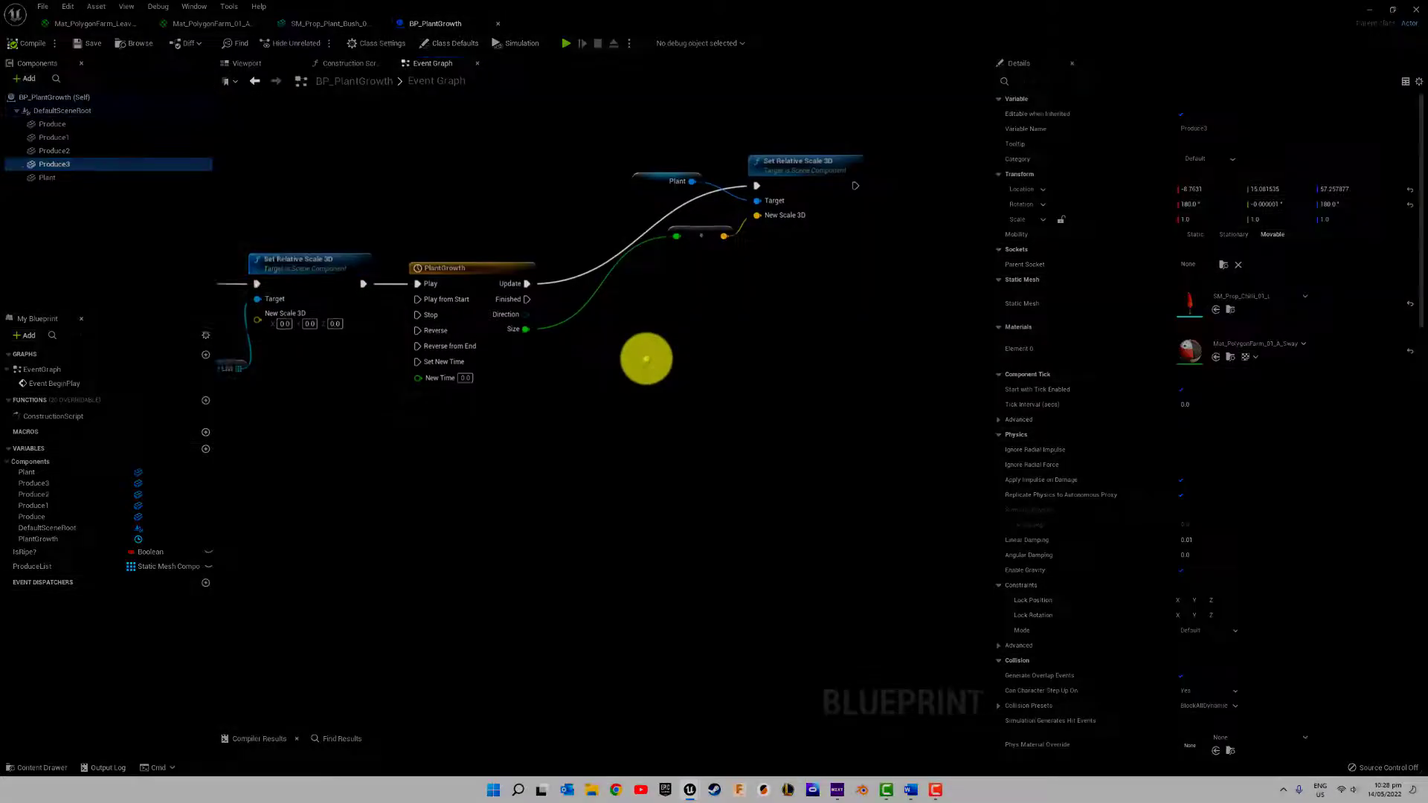
right_click_drag(644, 361, 349, 317)
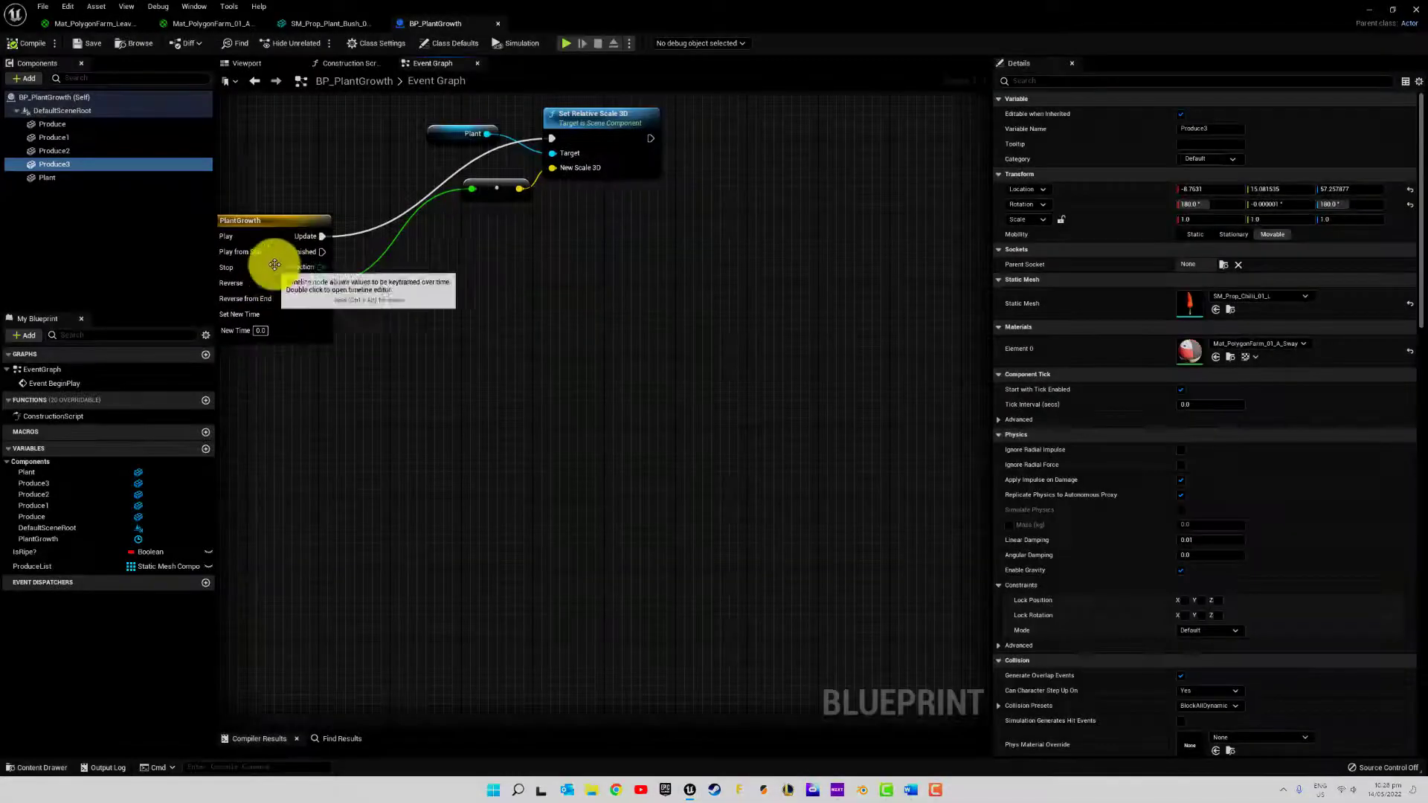
left_click_drag(463, 299, 462, 299)
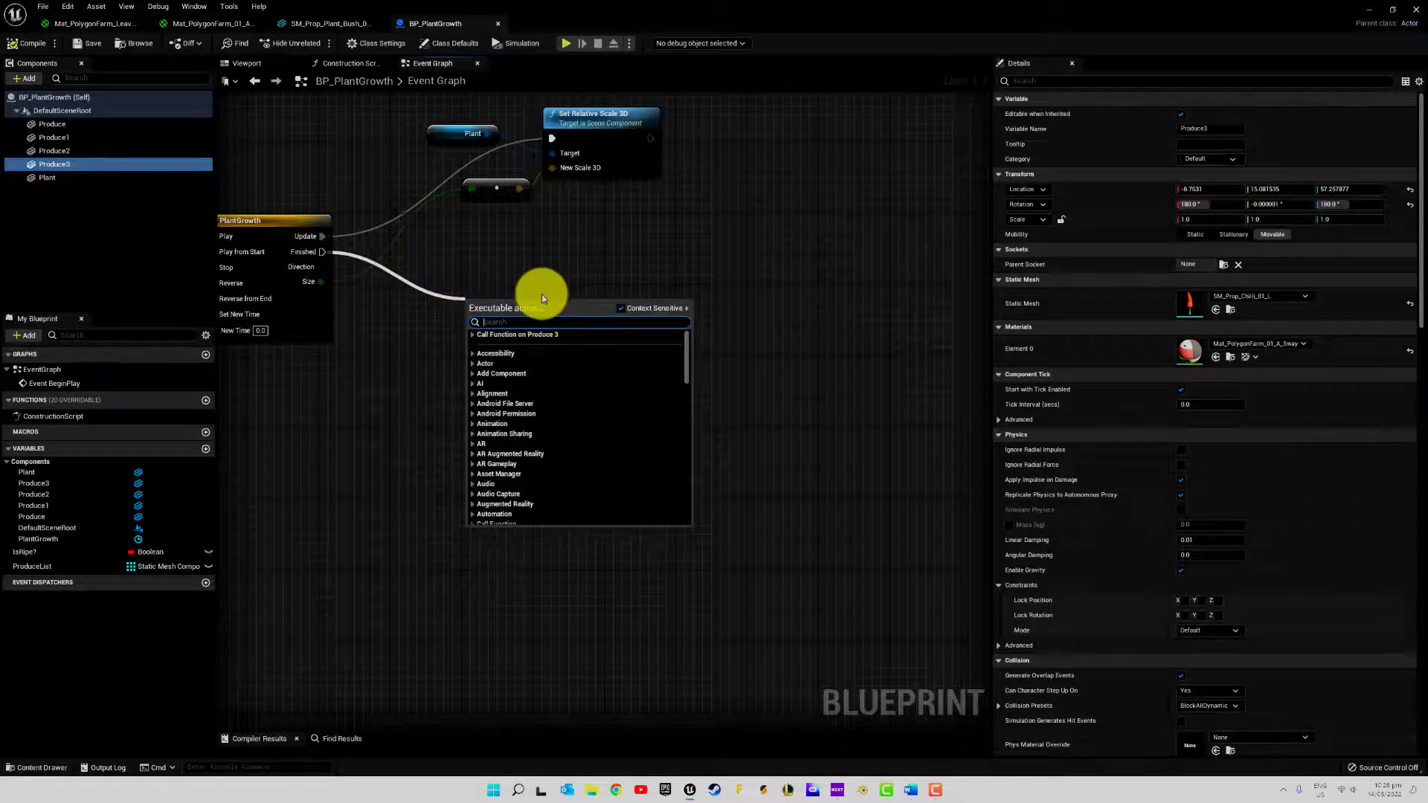
type("ti")
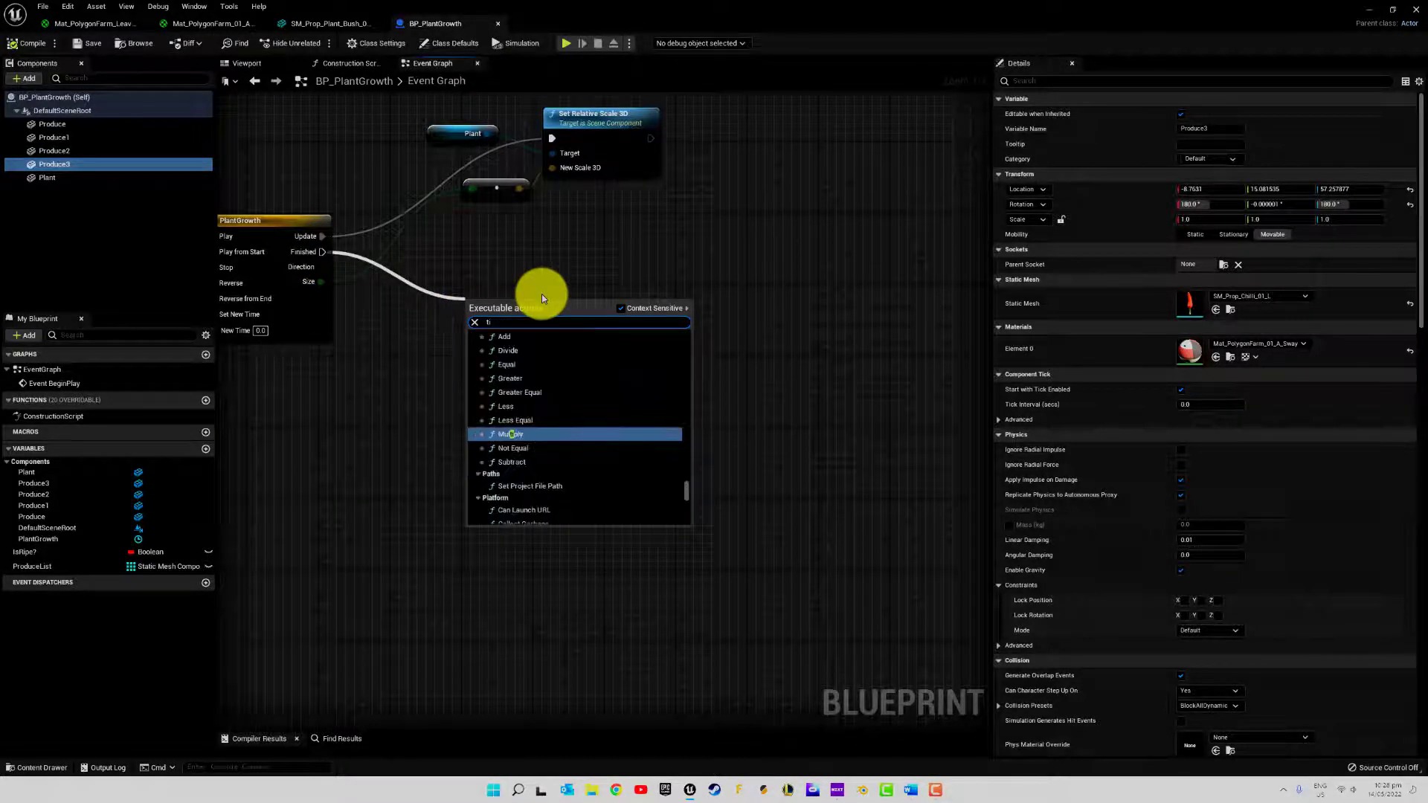
key("Escape")
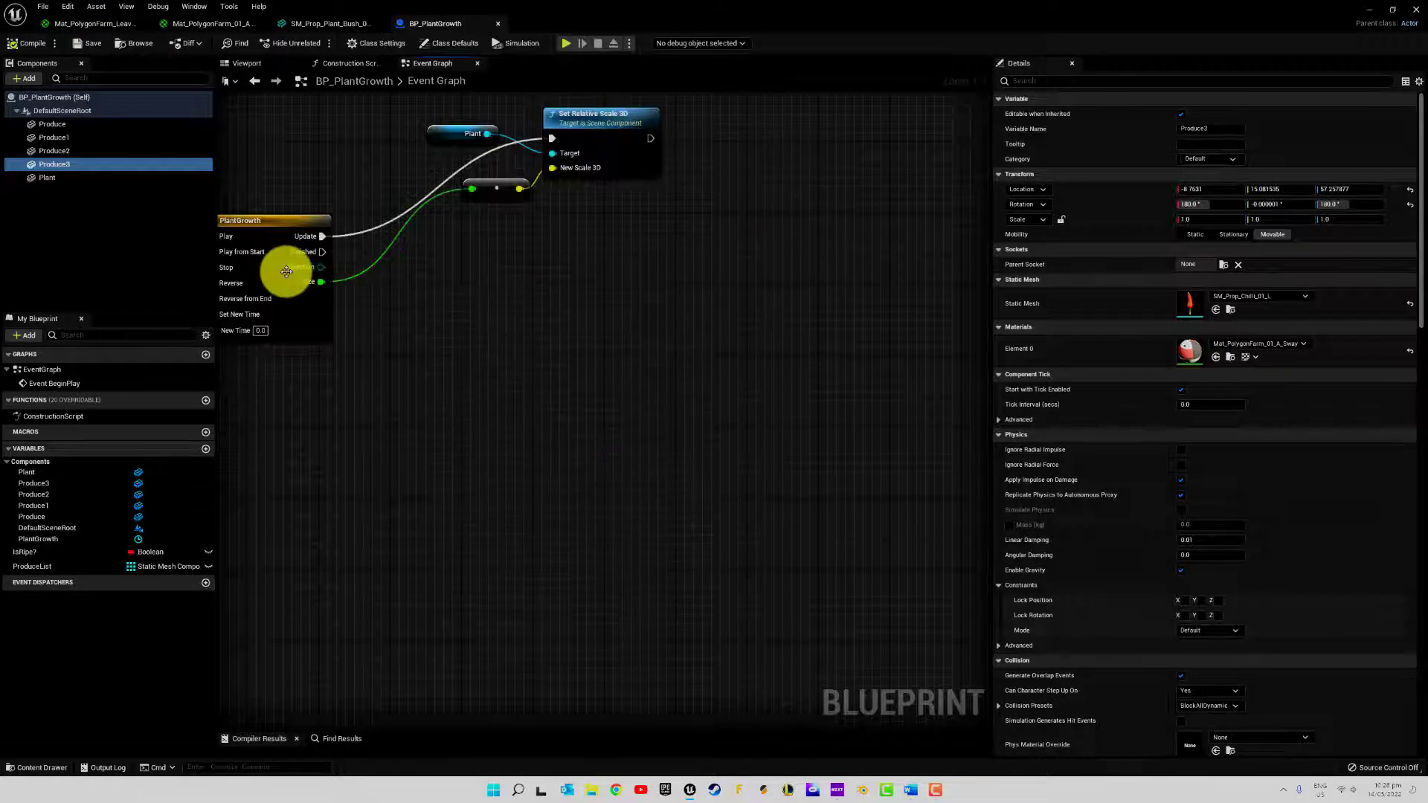
Duplicate the PlantGrowth timeline node, place the copy below the scale nodes, and rename it ProduceGrowth
left_click(286, 229)
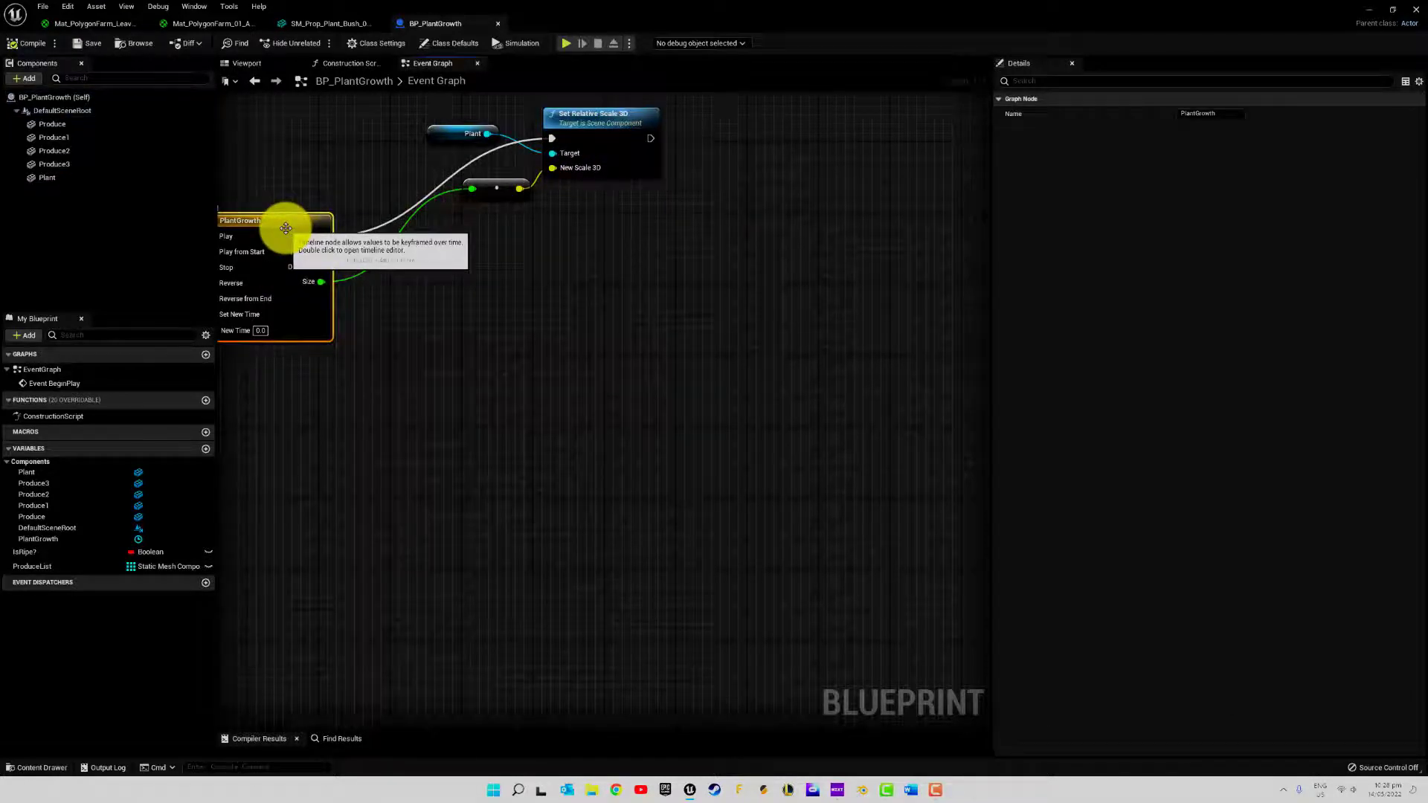
key("ctrl+d")
left_click_drag(341, 239, 490, 328)
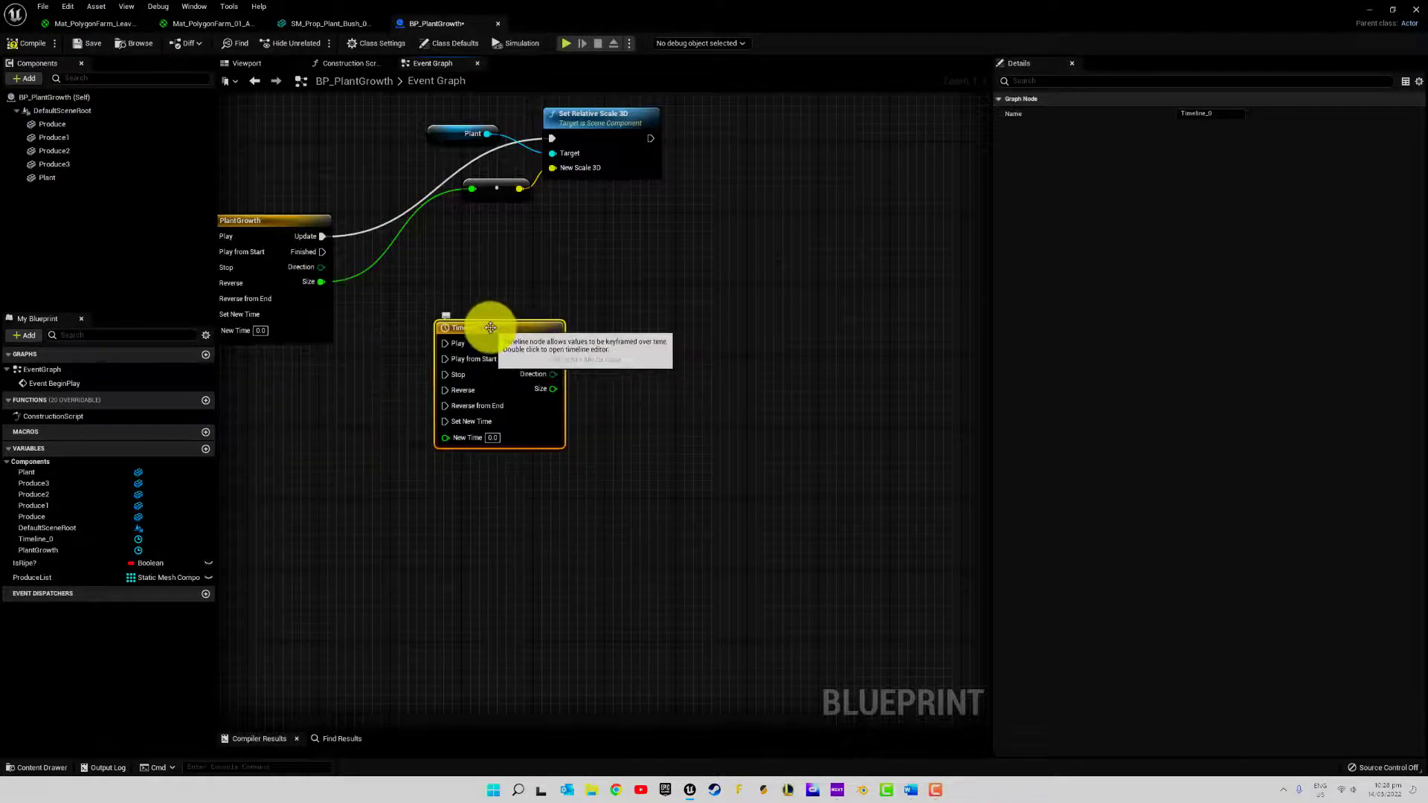
left_click(481, 321)
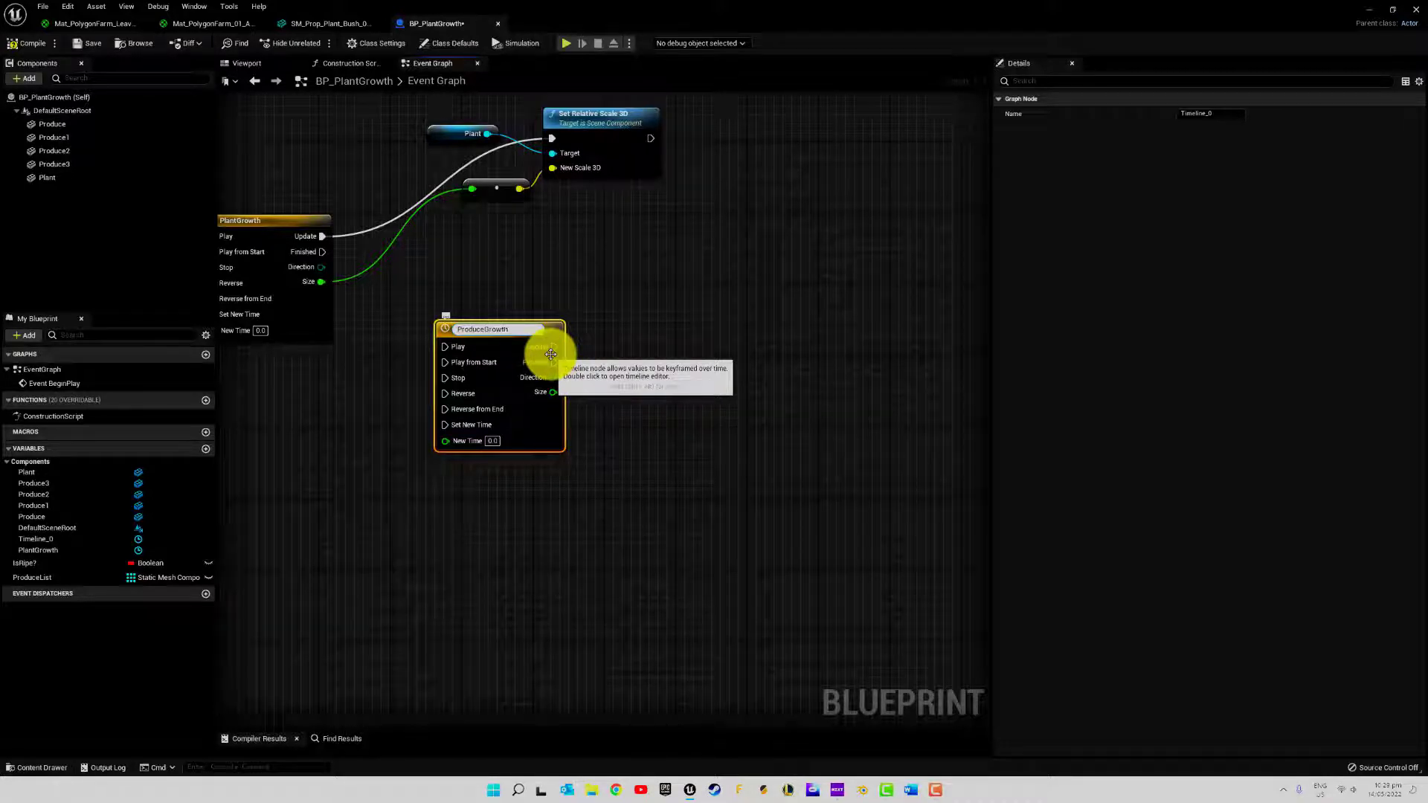
key("Return")
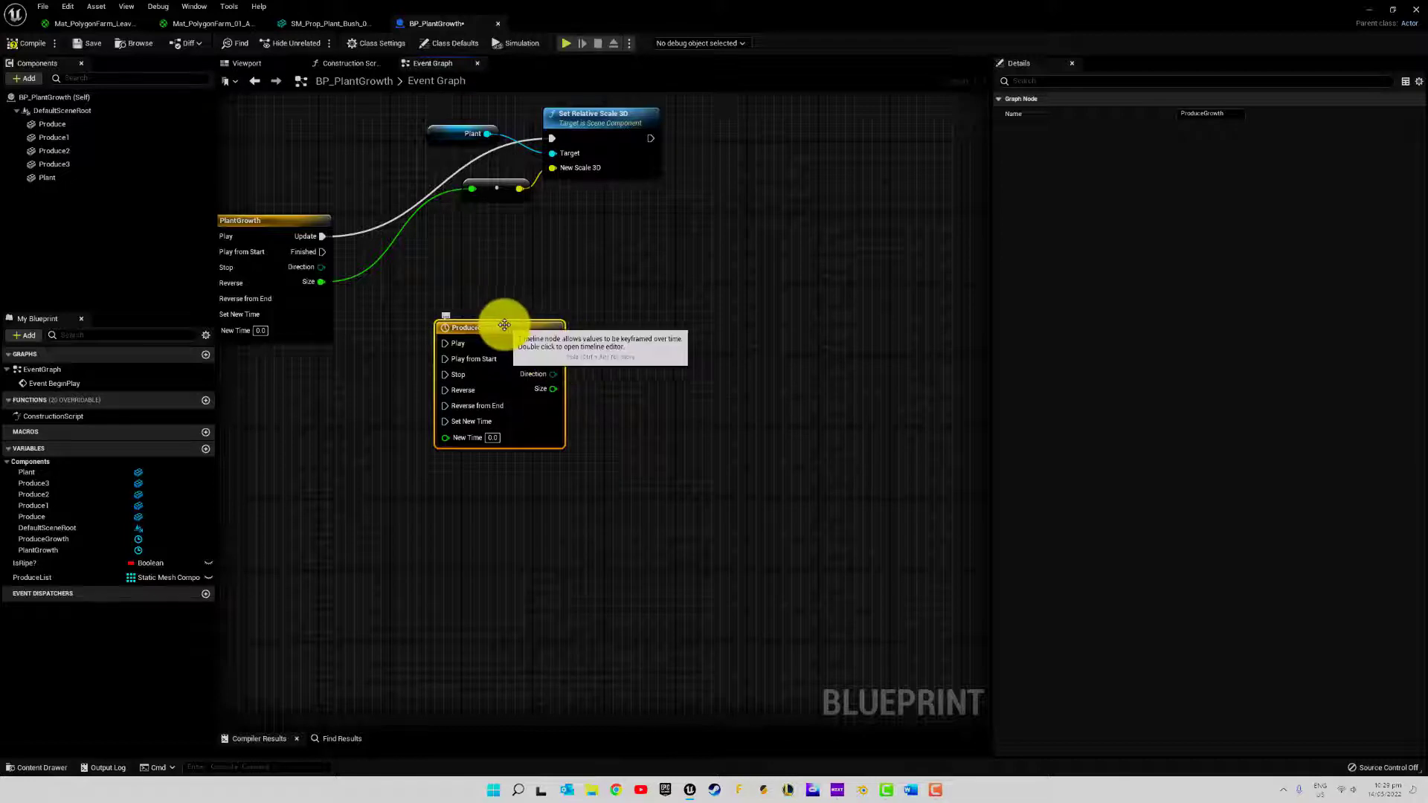
Align the ProduceGrowth timeline beside PlantGrowth and connect PlantGrowth's Finished output to its Play input
left_click_drag(507, 325, 501, 307)
left_click(404, 268)
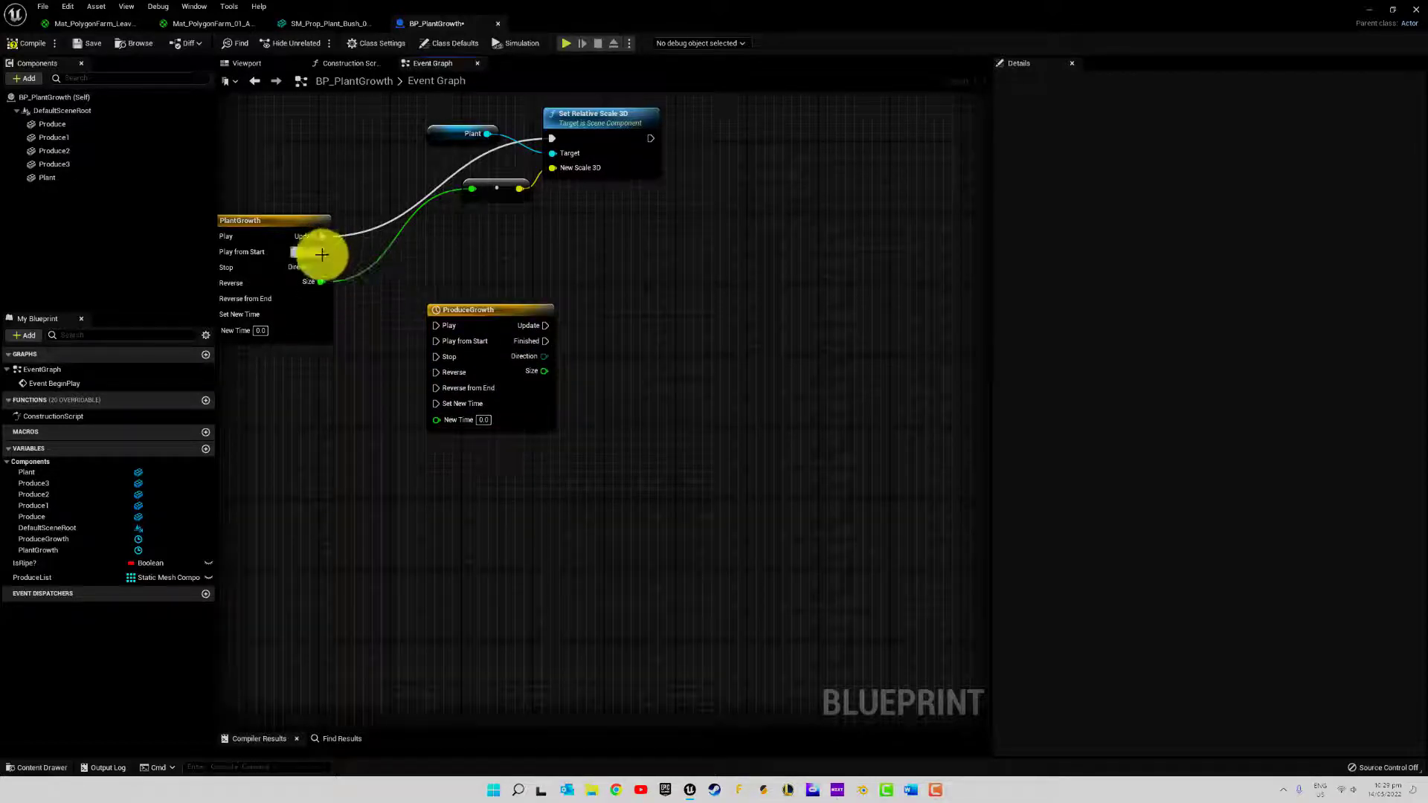
left_click_drag(404, 335, 437, 325)
Set the first key of ProduceGrowth's Size curve to value 0.0 at time 0.0, and compile and save the blueprint
double_click(500, 309)
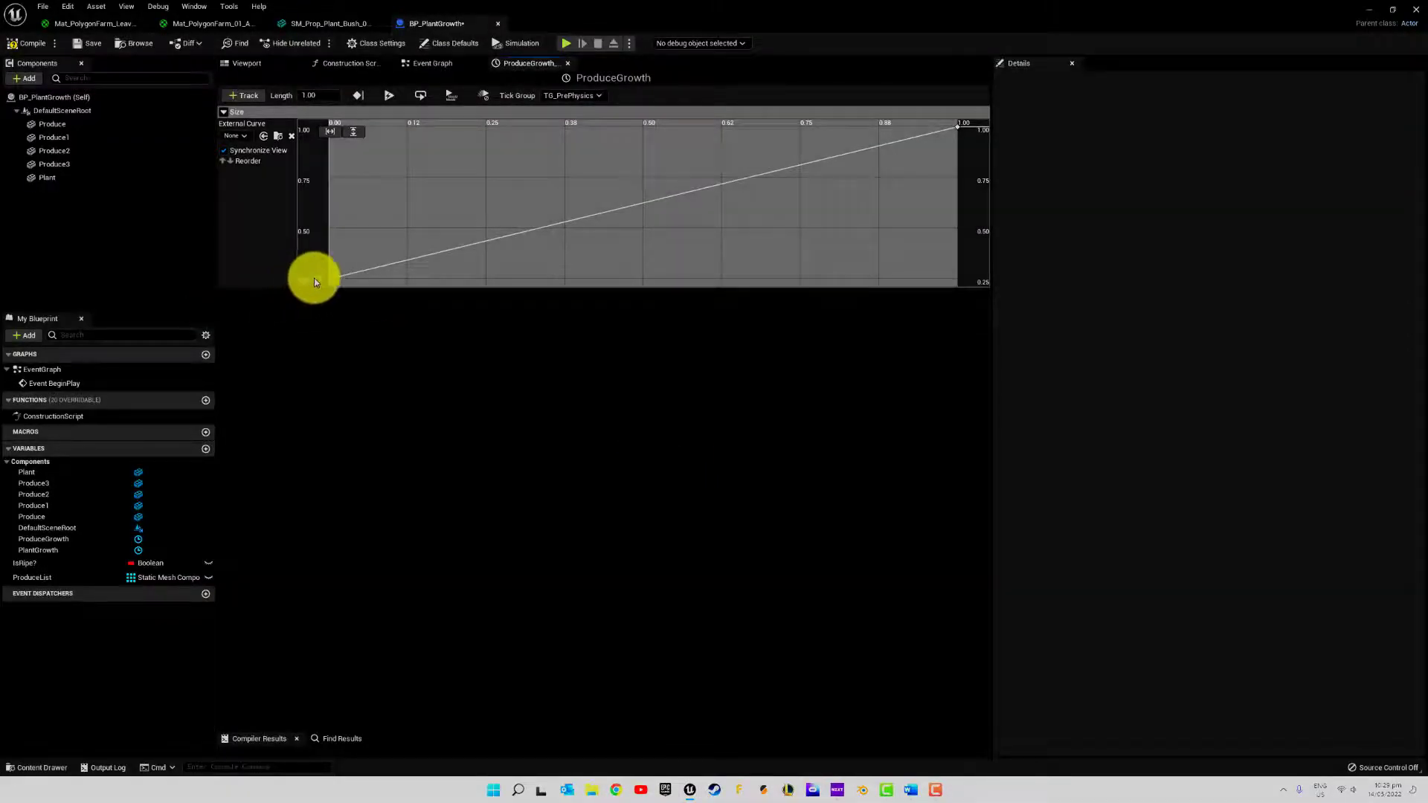
left_click(330, 280)
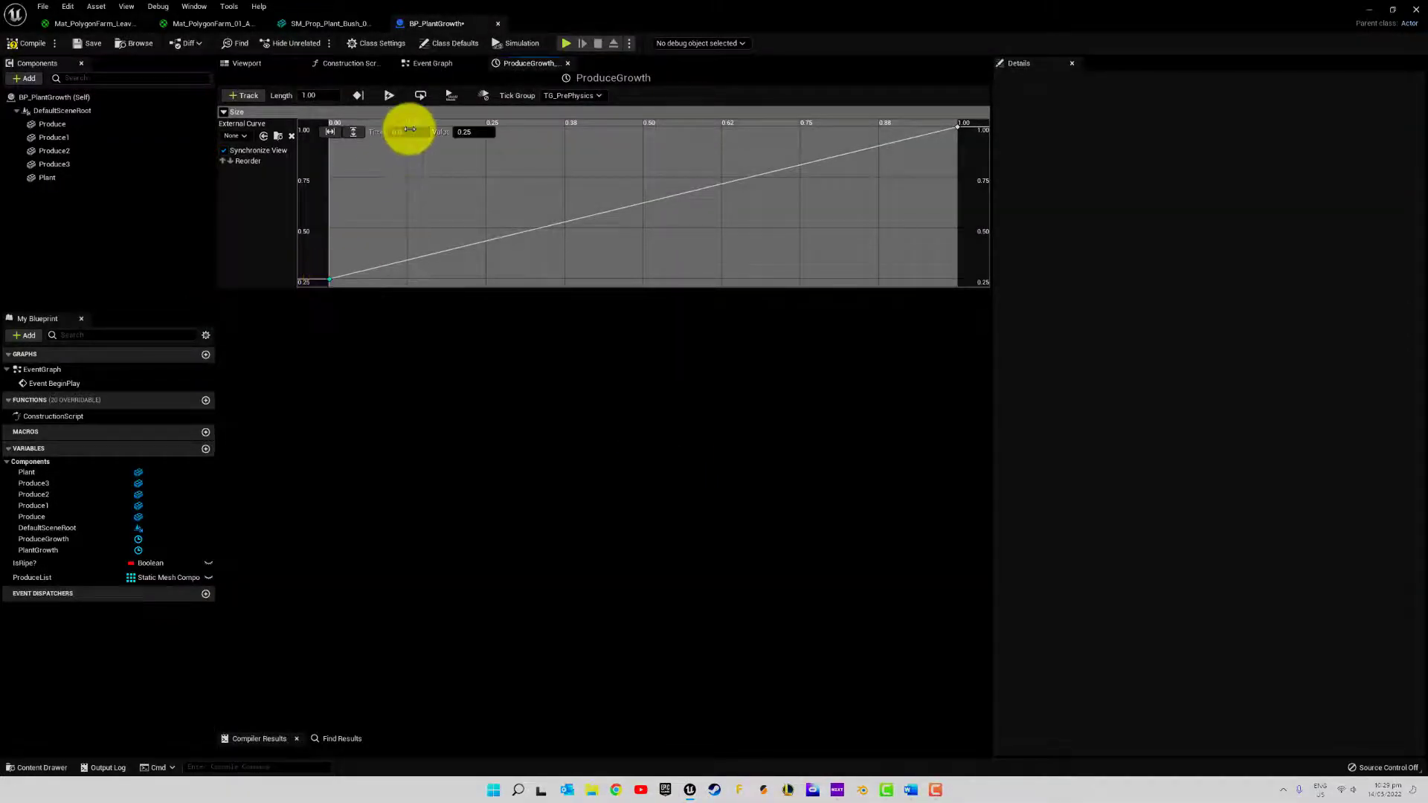
left_click(471, 132)
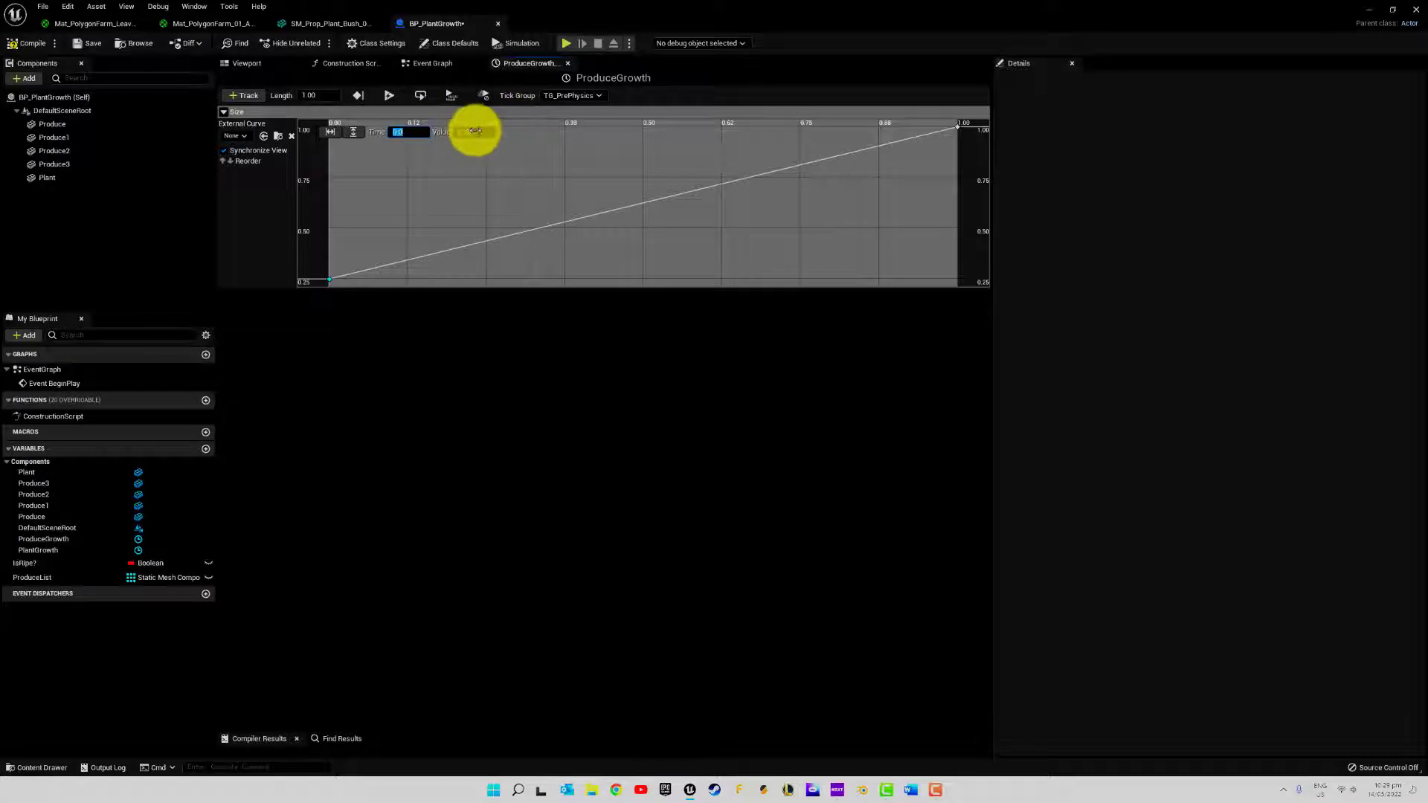
type("0.1")
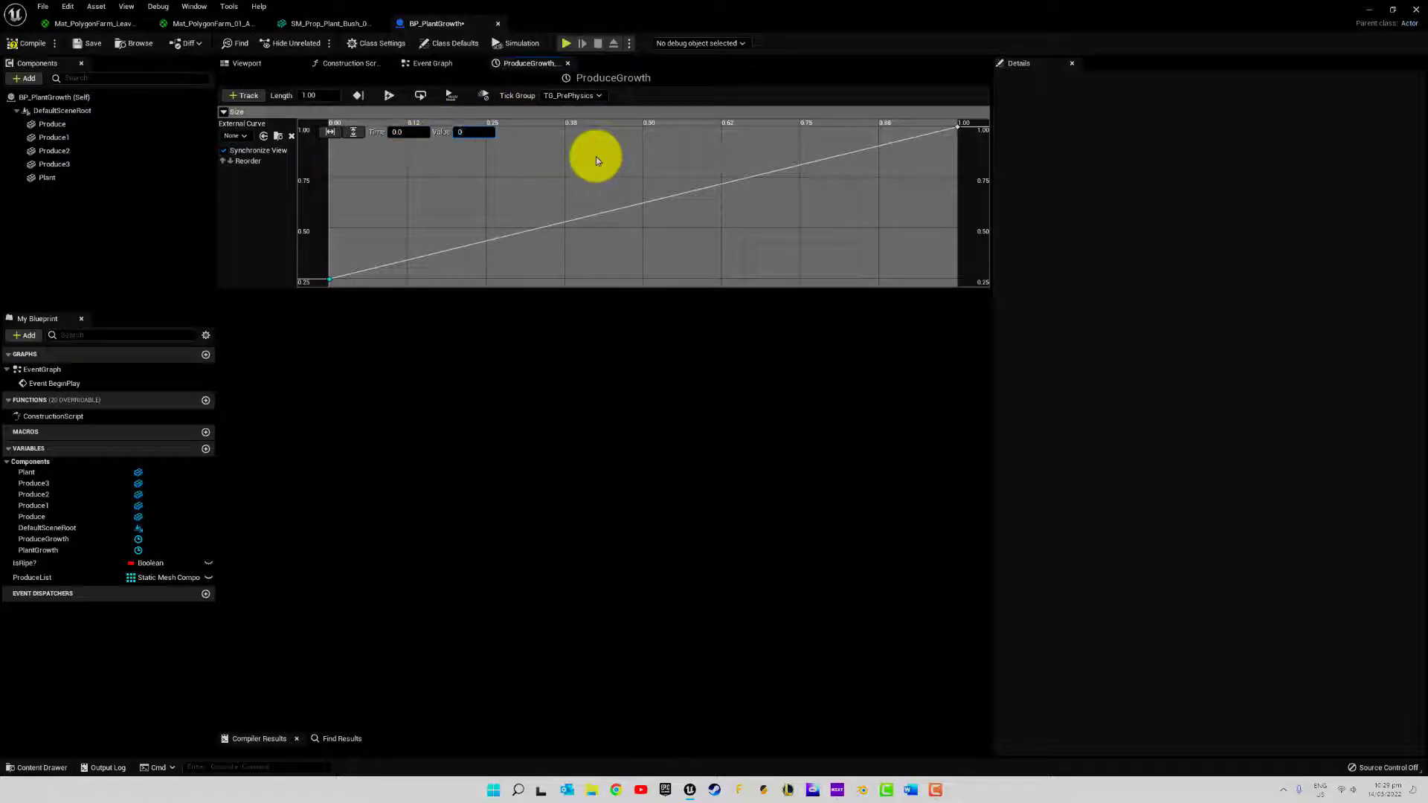
key("Return")
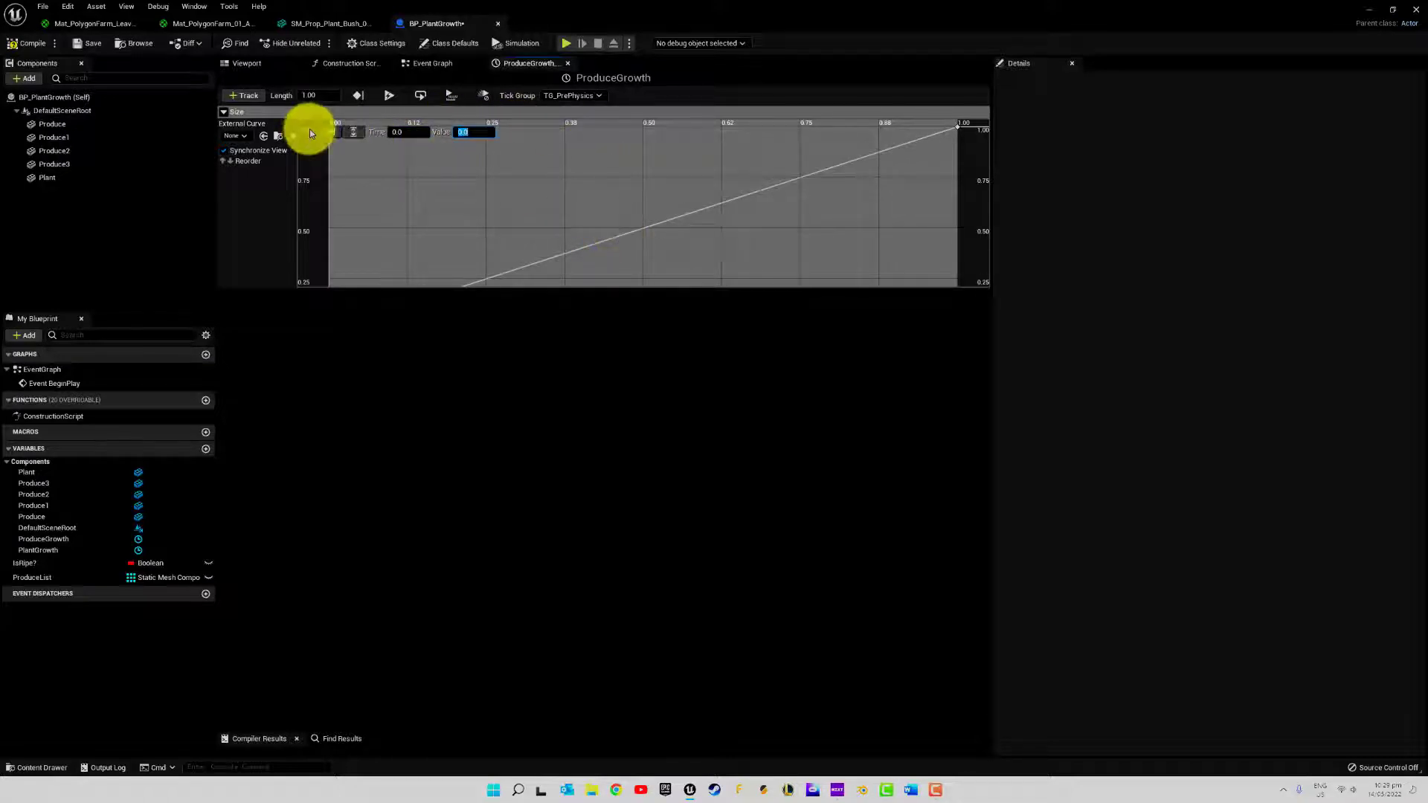
left_click(354, 133)
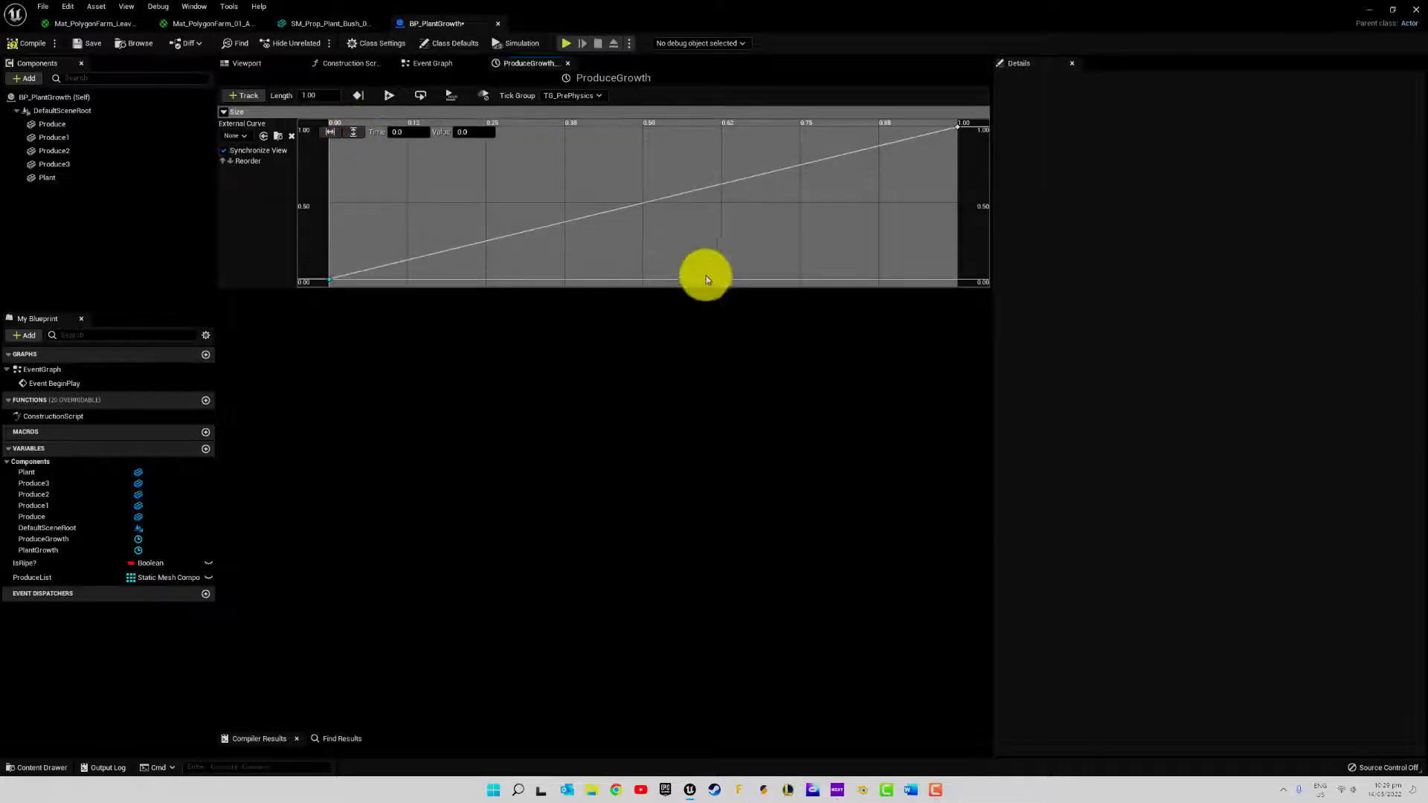
left_click(30, 45)
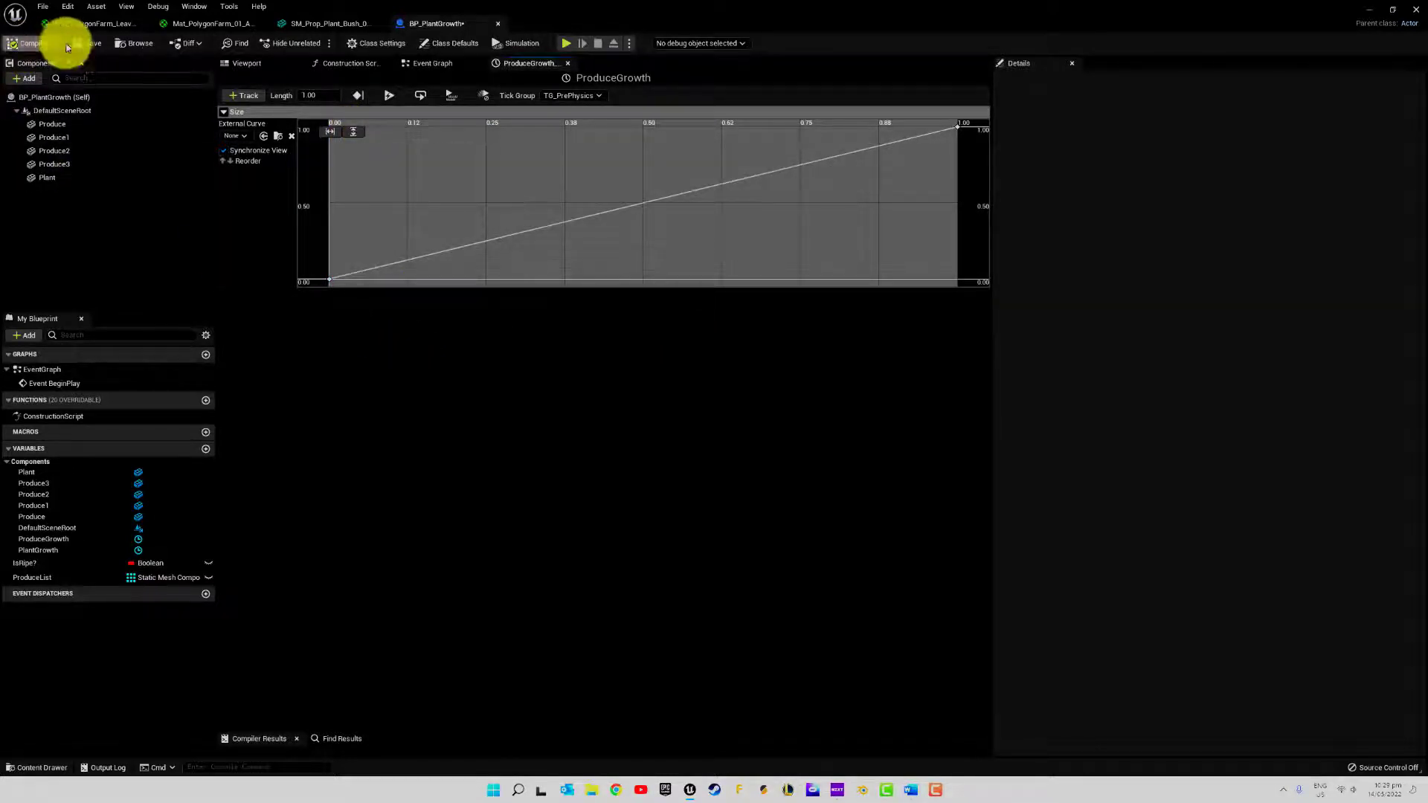
left_click(79, 45)
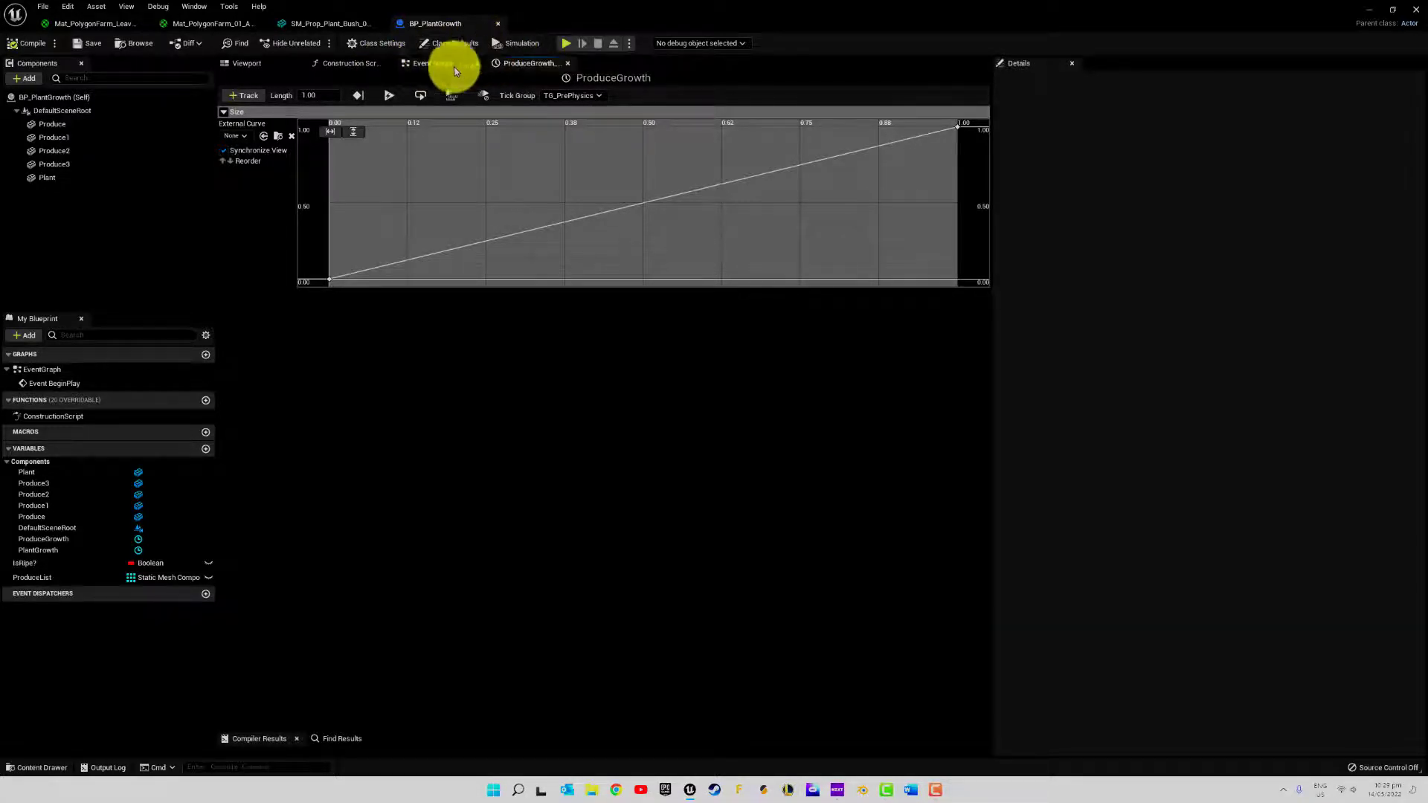
Review the hanging chillies in the viewport and the plant's static mesh, returning to the ProduceGrowth node in the Event Graph
left_click(242, 65)
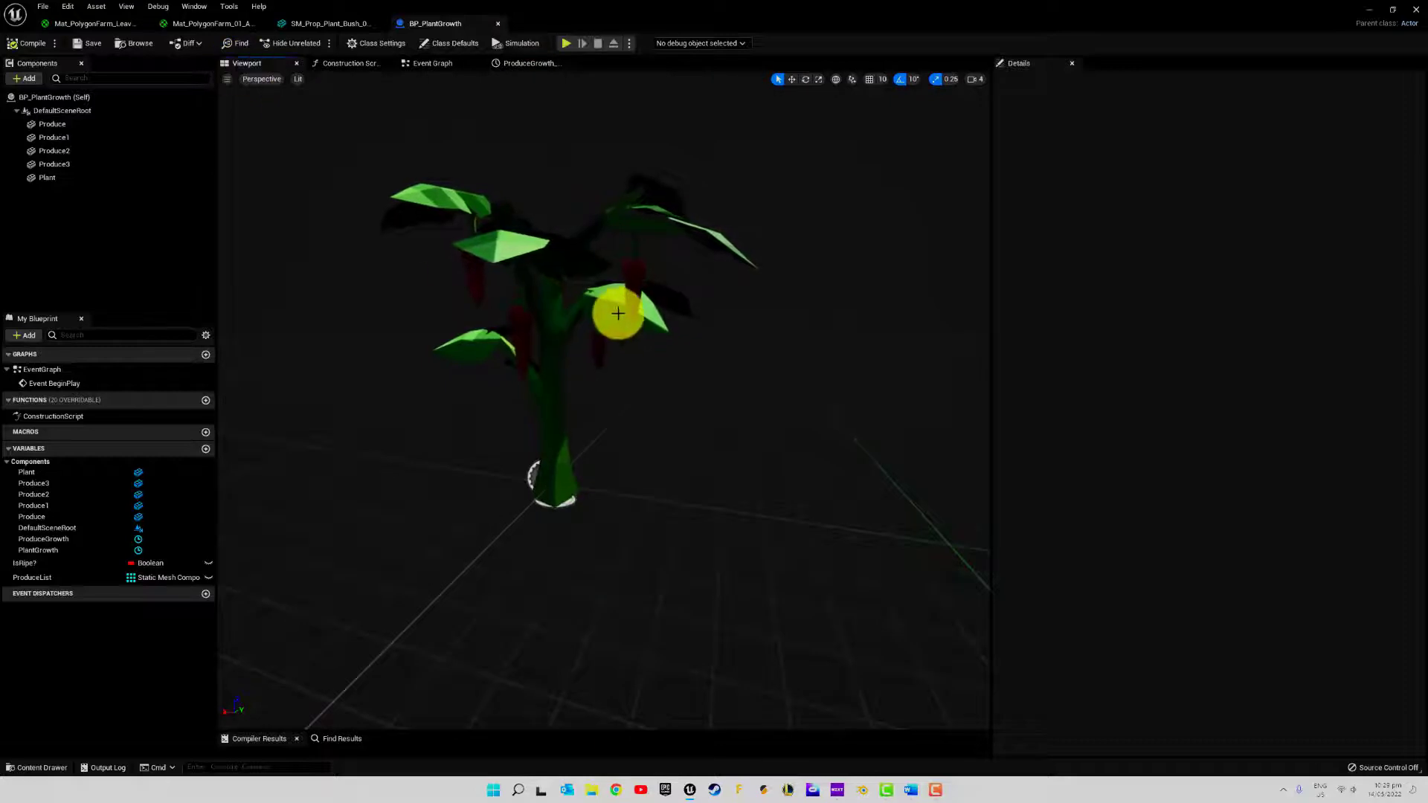
left_click(475, 64)
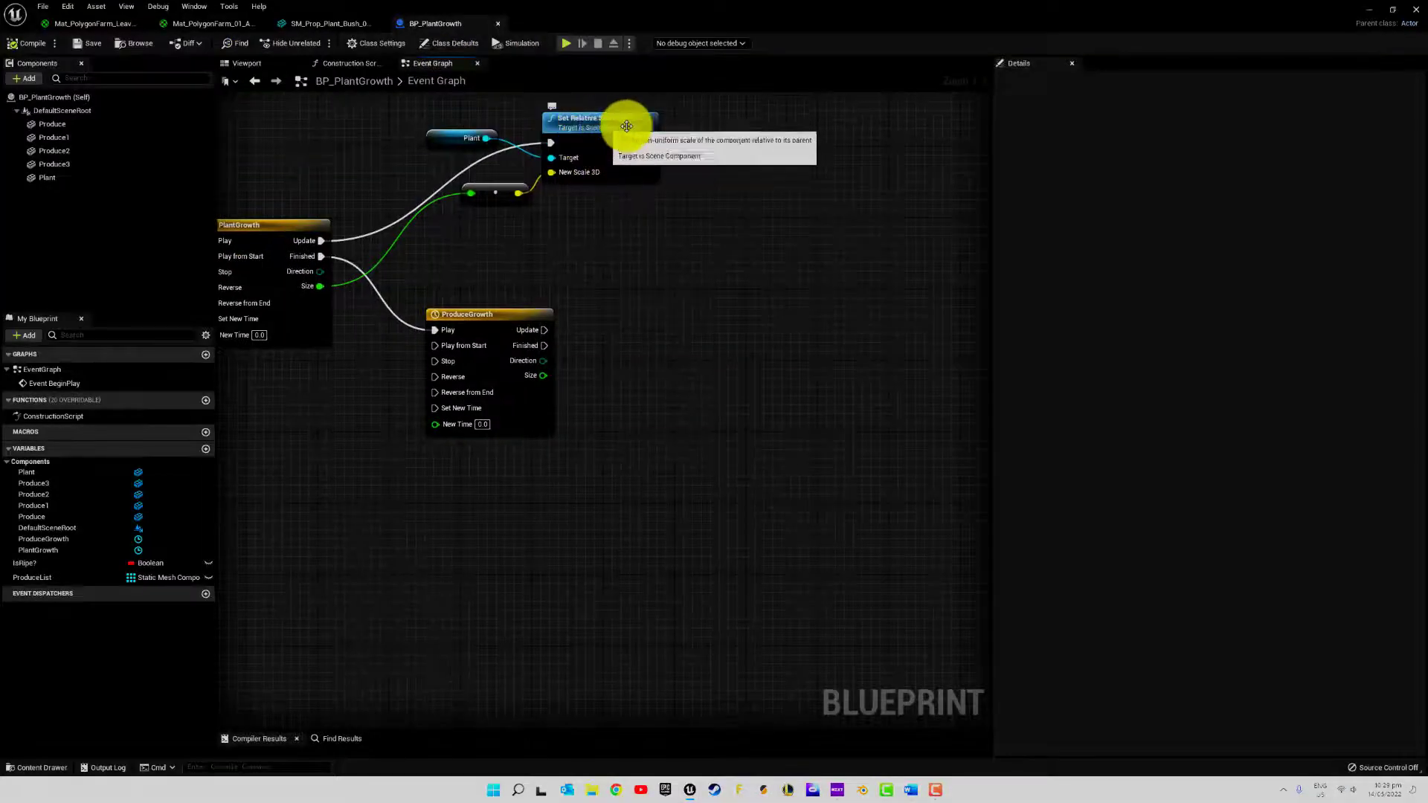
left_click(337, 24)
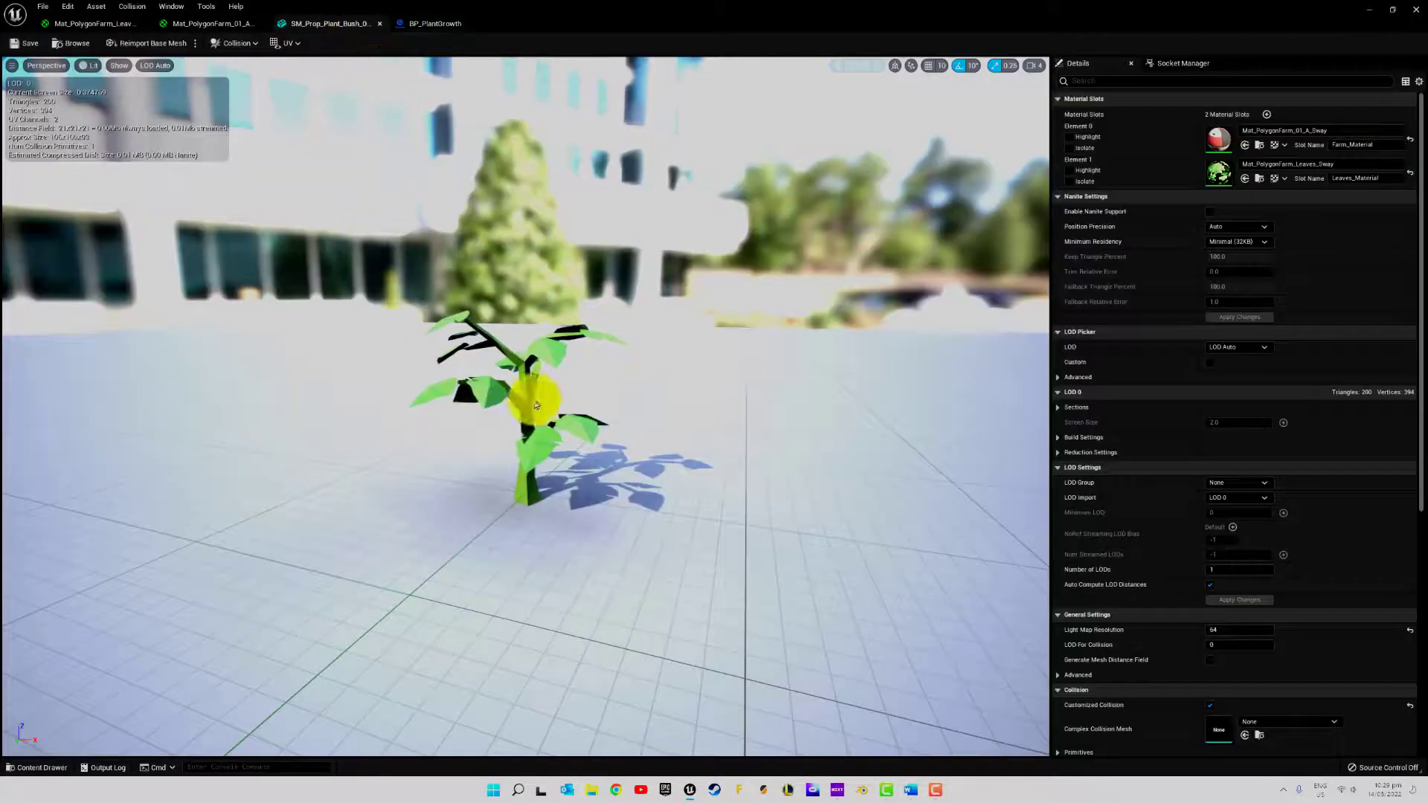
left_click(413, 21)
left_click(249, 64)
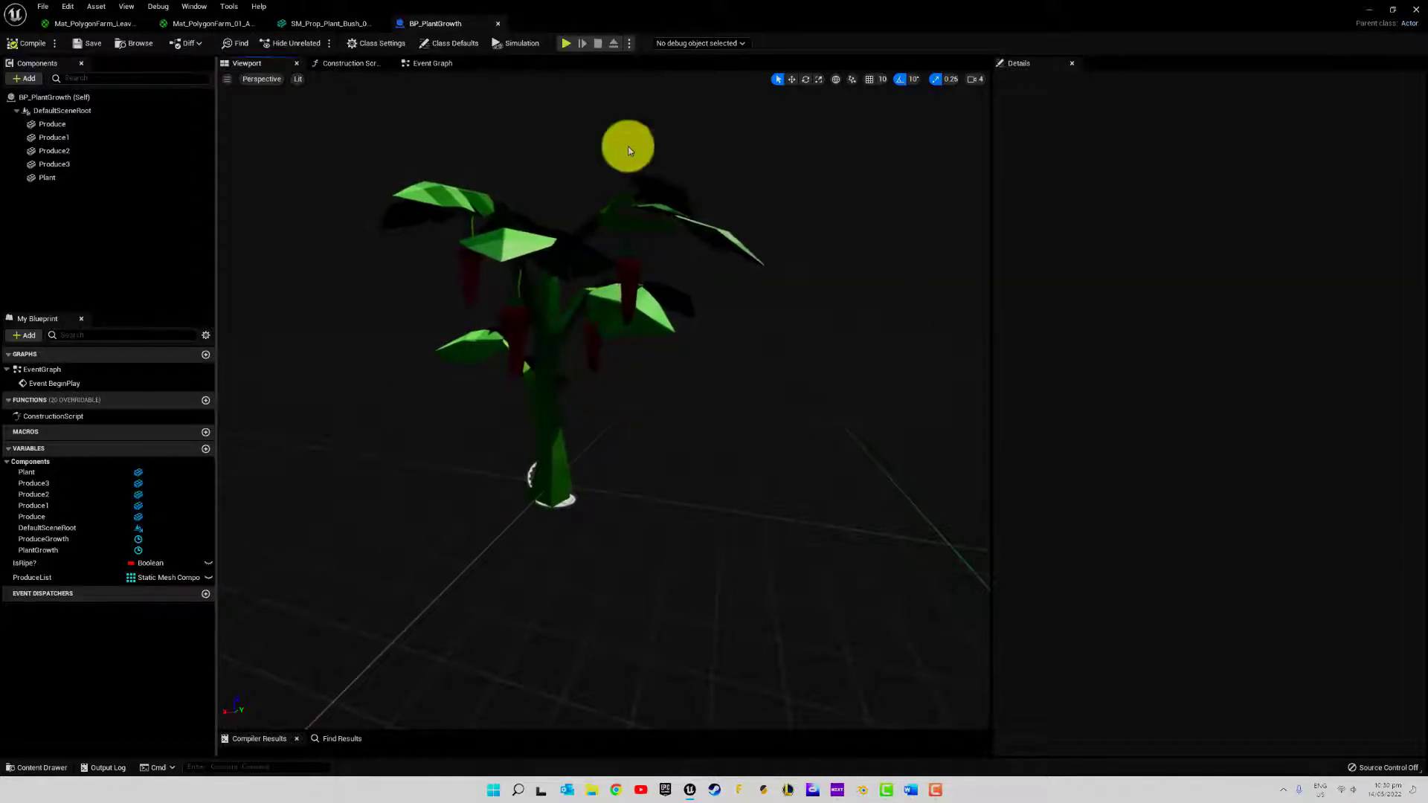
left_click(441, 62)
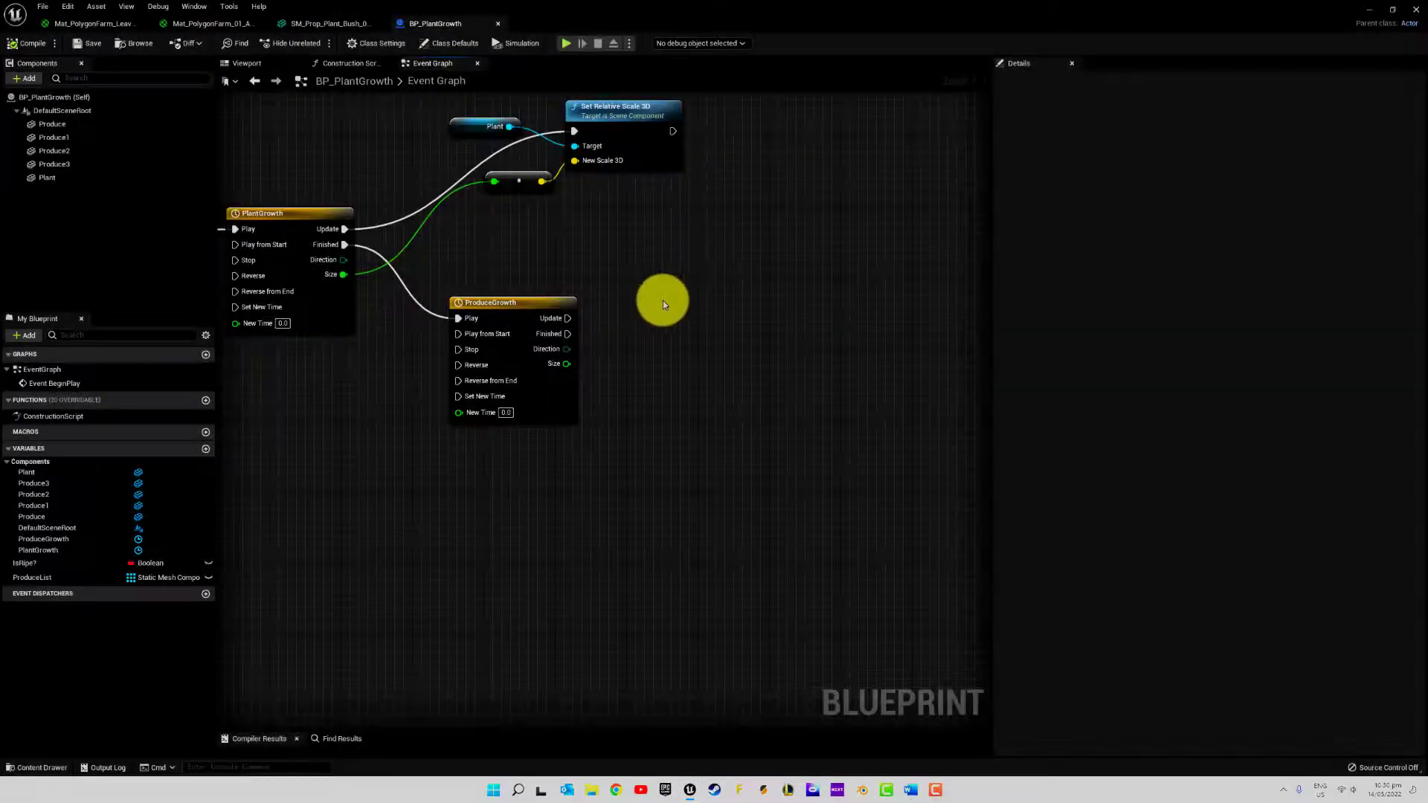
right_click_drag(644, 358, 558, 296)
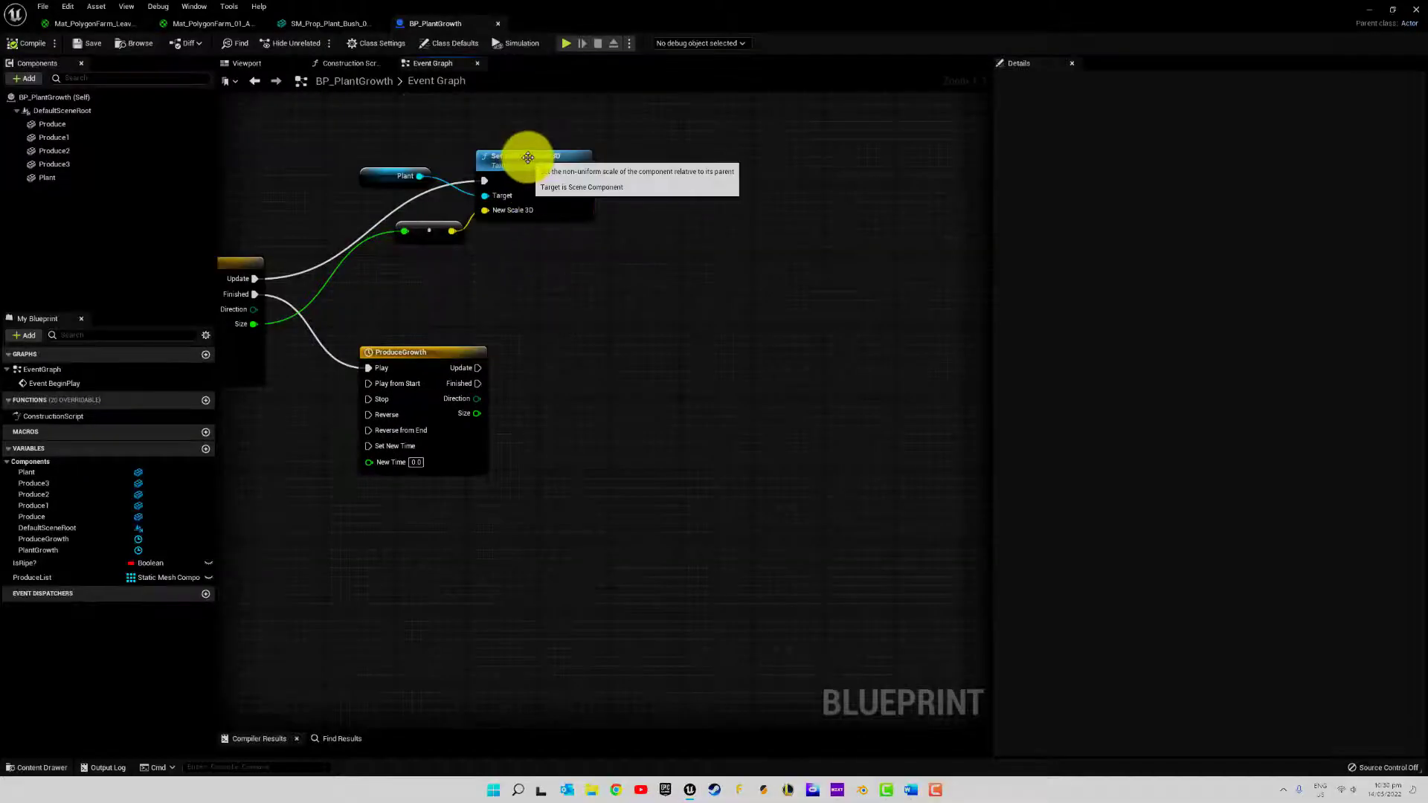
Copy the Set Relative Scale 3D node beside ProduceGrowth, wiring Update to its execution input and Size to New Scale 3D
key("ctrl+c")
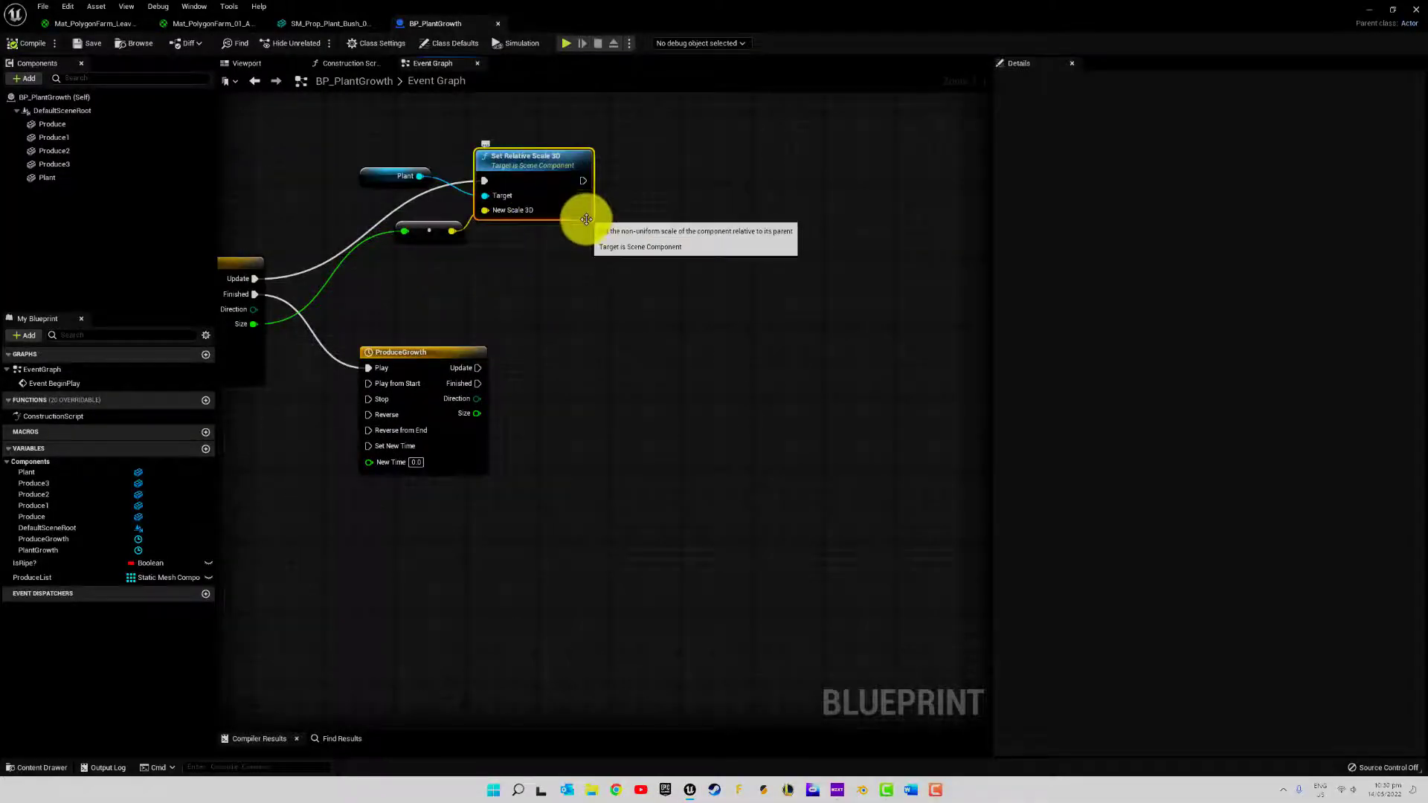
key("ctrl+v")
left_click_drag(637, 248, 658, 349)
left_click_drag(479, 368, 600, 351)
left_click_drag(477, 413, 595, 389)
left_click_drag(526, 350, 564, 401)
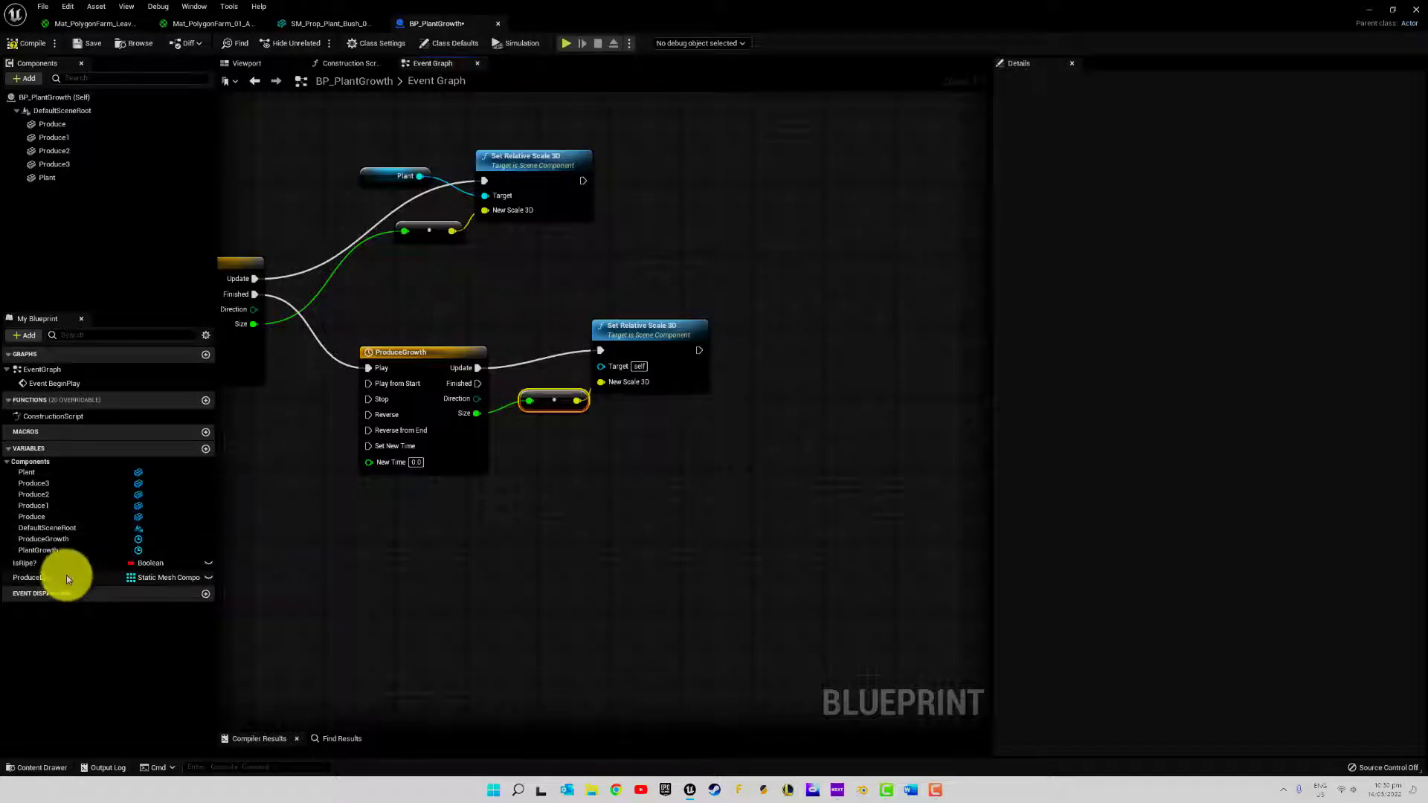
Add a ProduceList getter connected to the Target of the new Set Relative Scale 3D node and place it close by
left_click_drag(65, 577, 579, 353)
left_click(538, 310)
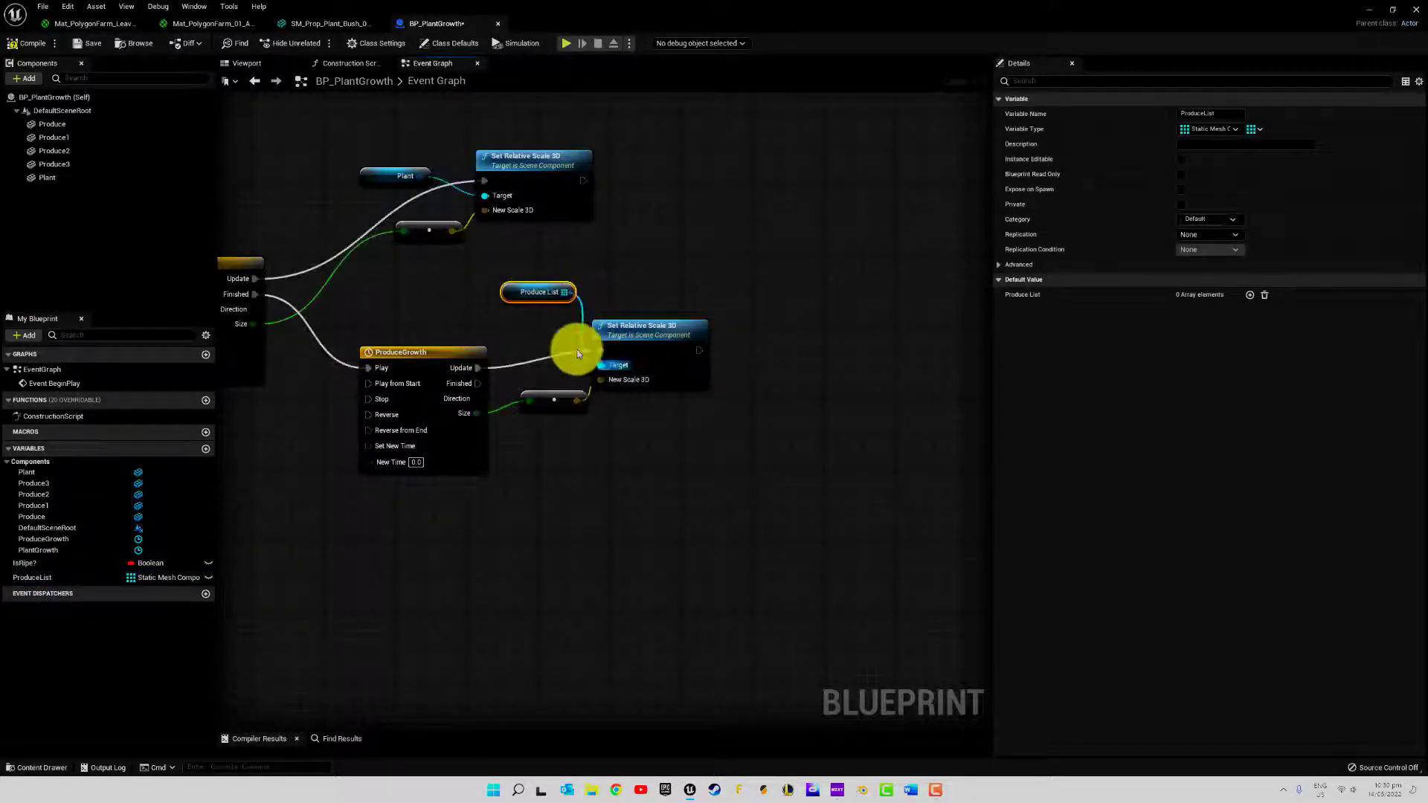
left_click_drag(546, 295, 531, 331)
left_click(477, 336)
Shift the second Set Relative Scale 3D, Produce List and conversion nodes upward into a compact group beside ProduceGrowth
right_click_drag(601, 417, 560, 343)
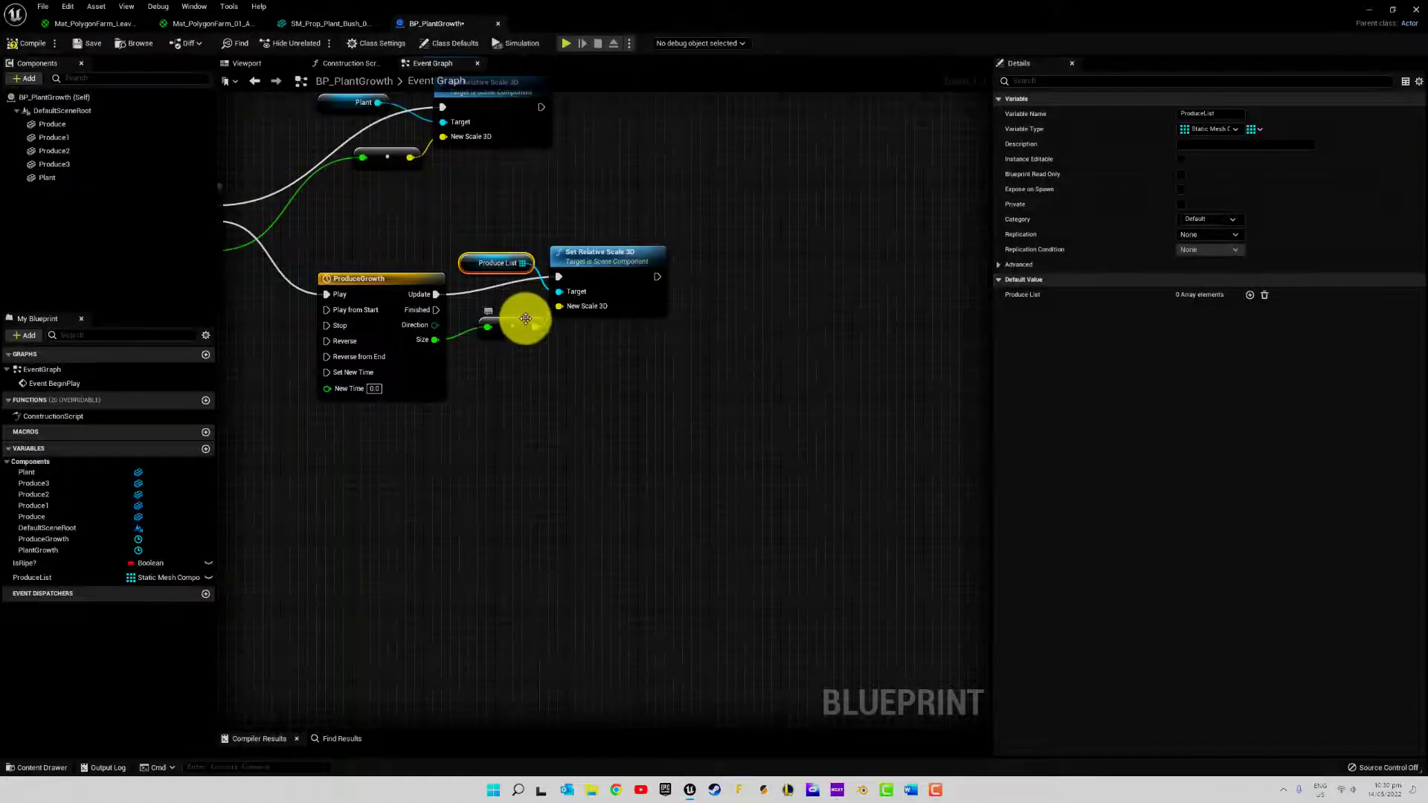
left_click_drag(526, 318, 527, 296)
left_click_drag(583, 247, 584, 211)
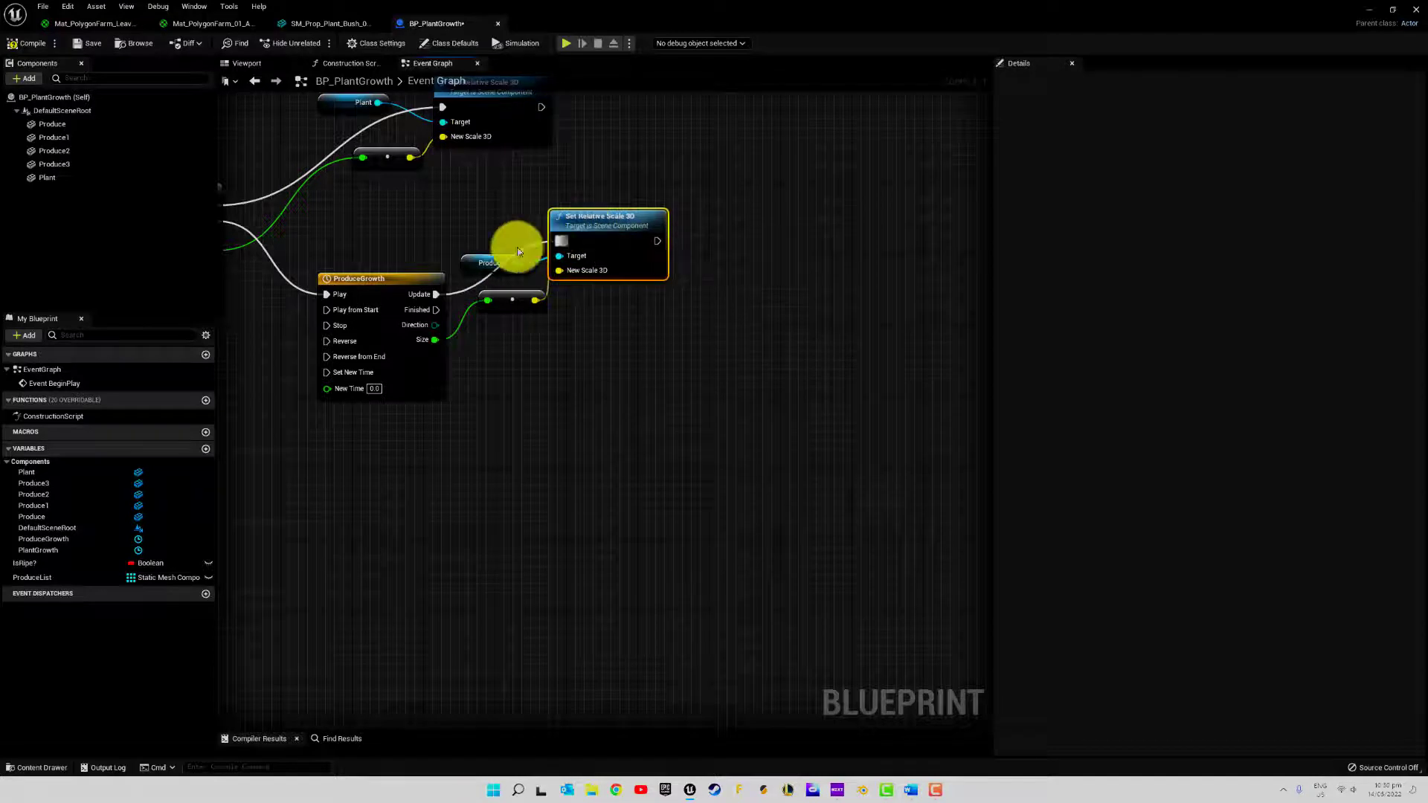
left_click_drag(485, 260, 486, 225)
left_click_drag(525, 295, 524, 272)
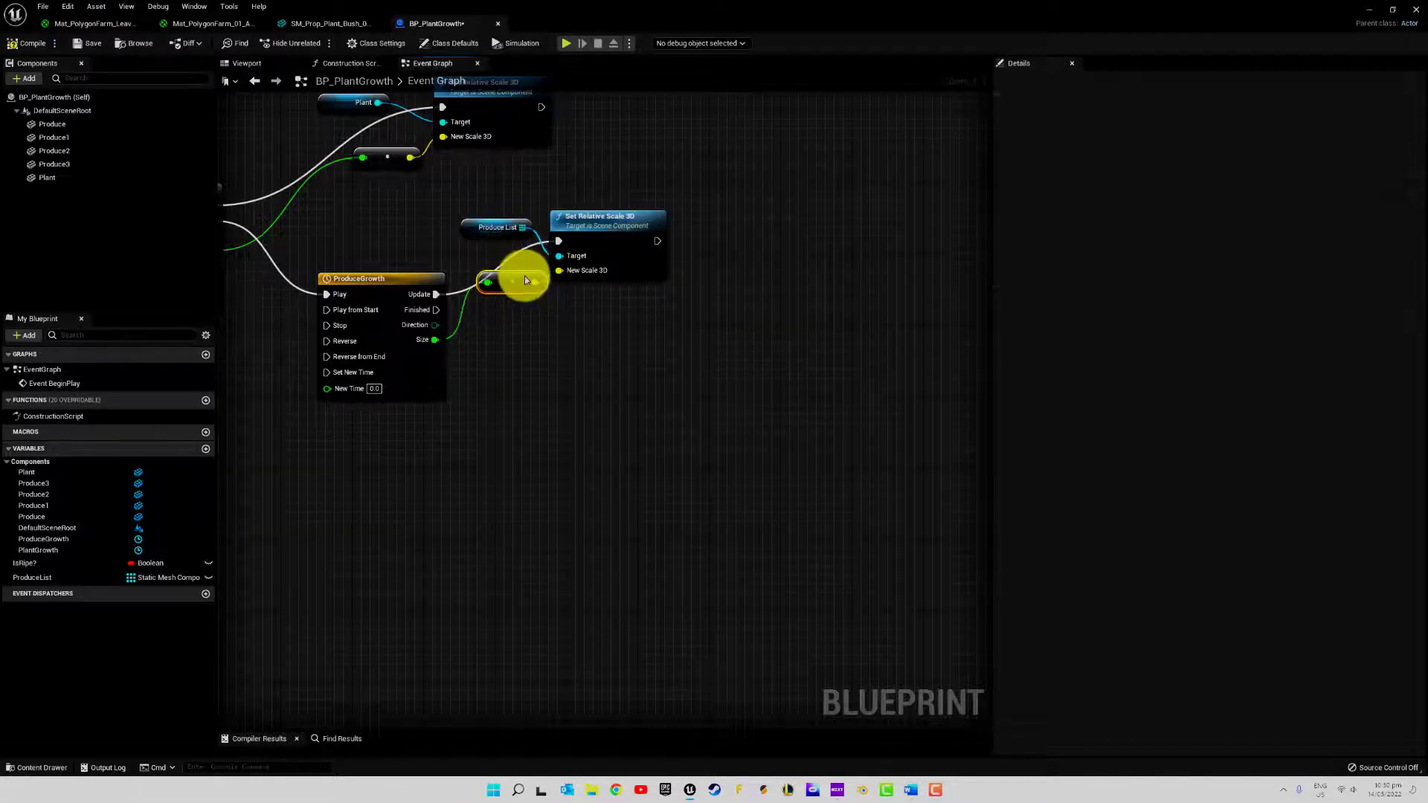
right_click_drag(636, 278, 707, 280)
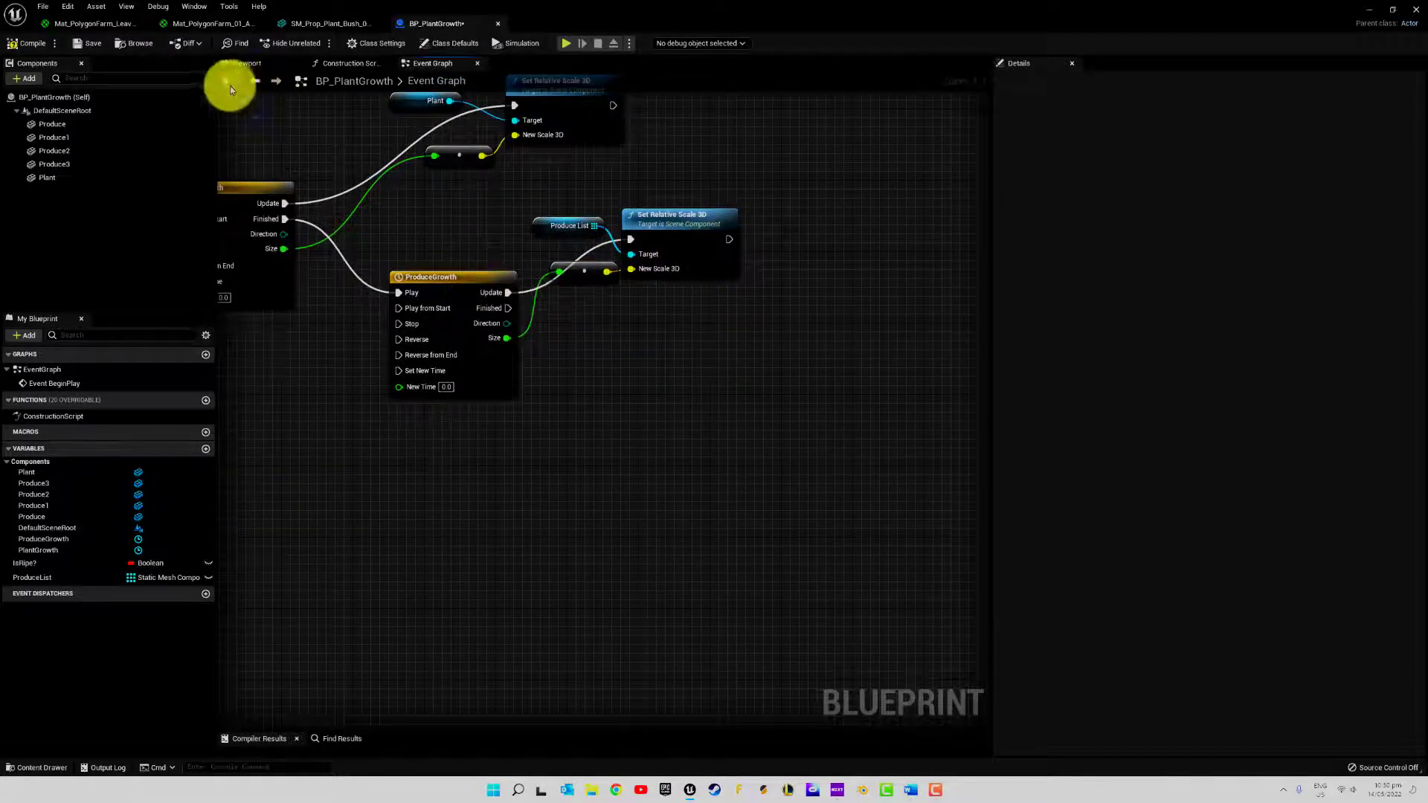
Compile and save the blueprint, and test the plant and produce growth with a simulation in the viewport
left_click(22, 40)
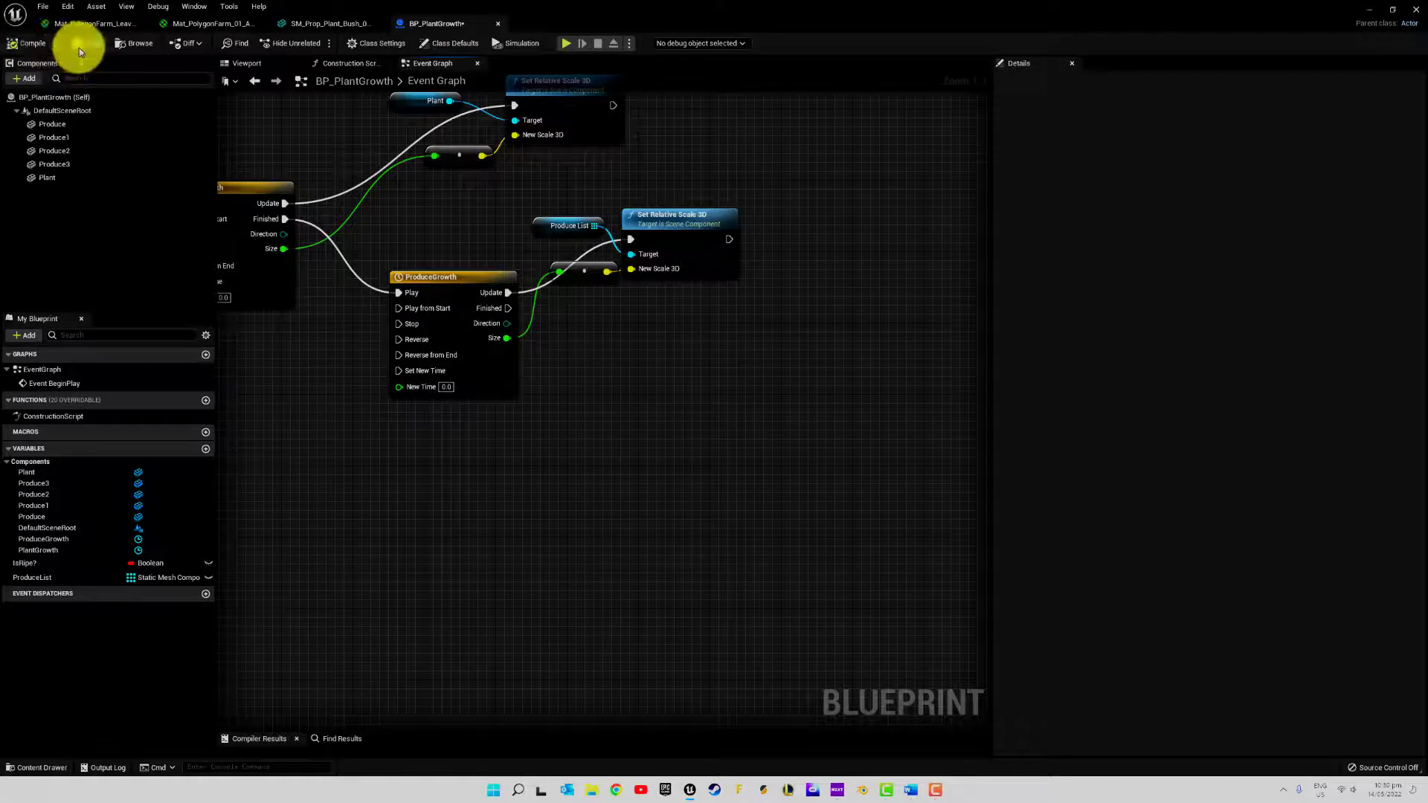
left_click(263, 64)
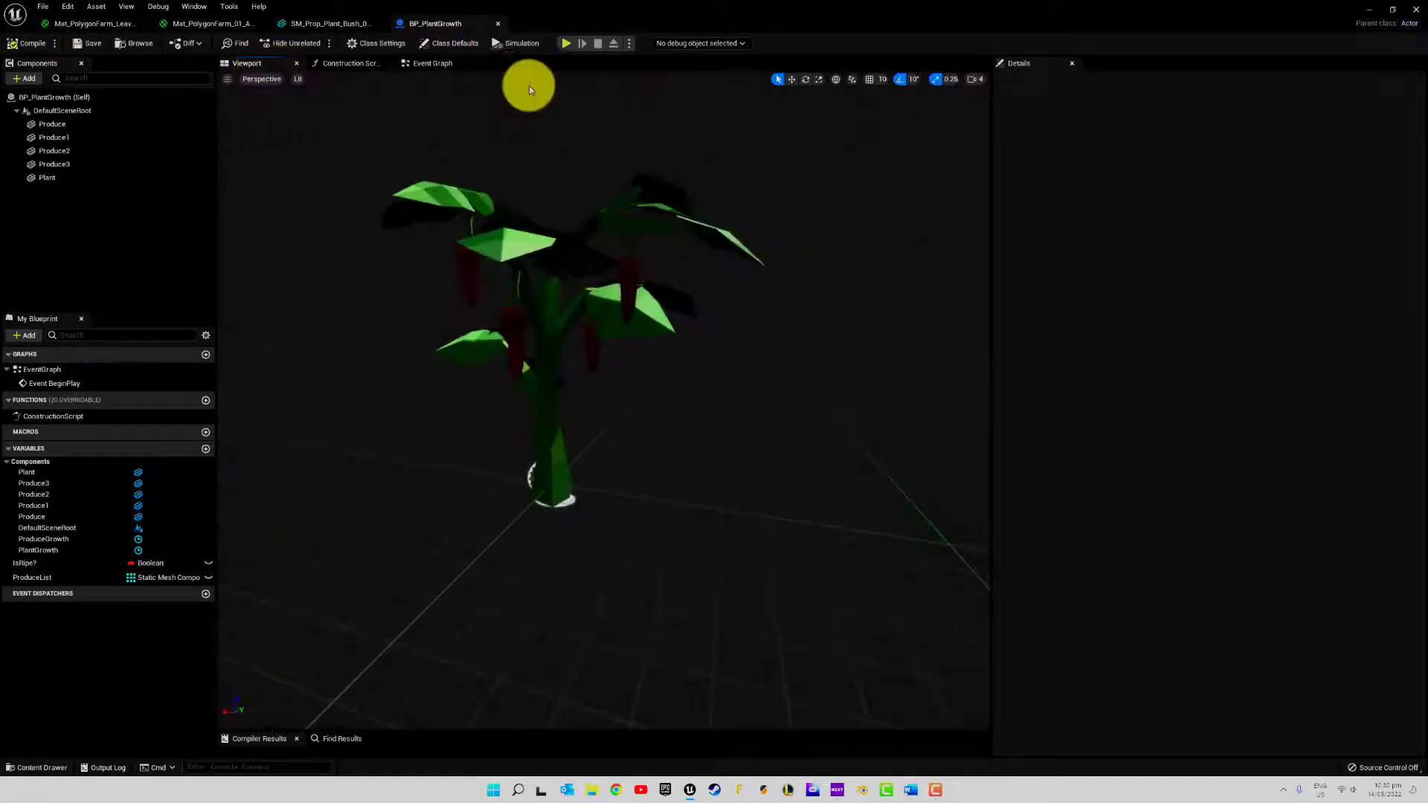
left_click(529, 43)
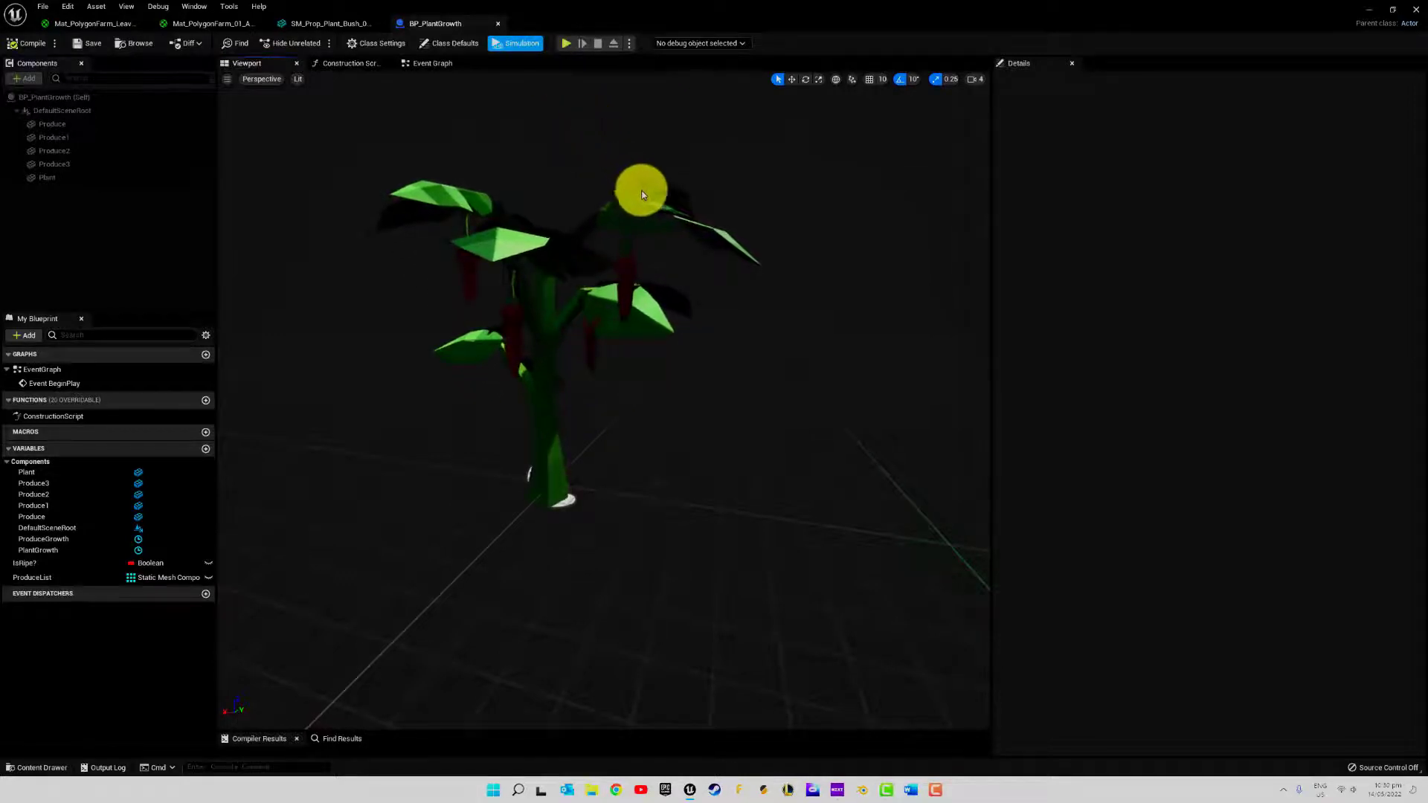
left_click(519, 43)
left_click(518, 43)
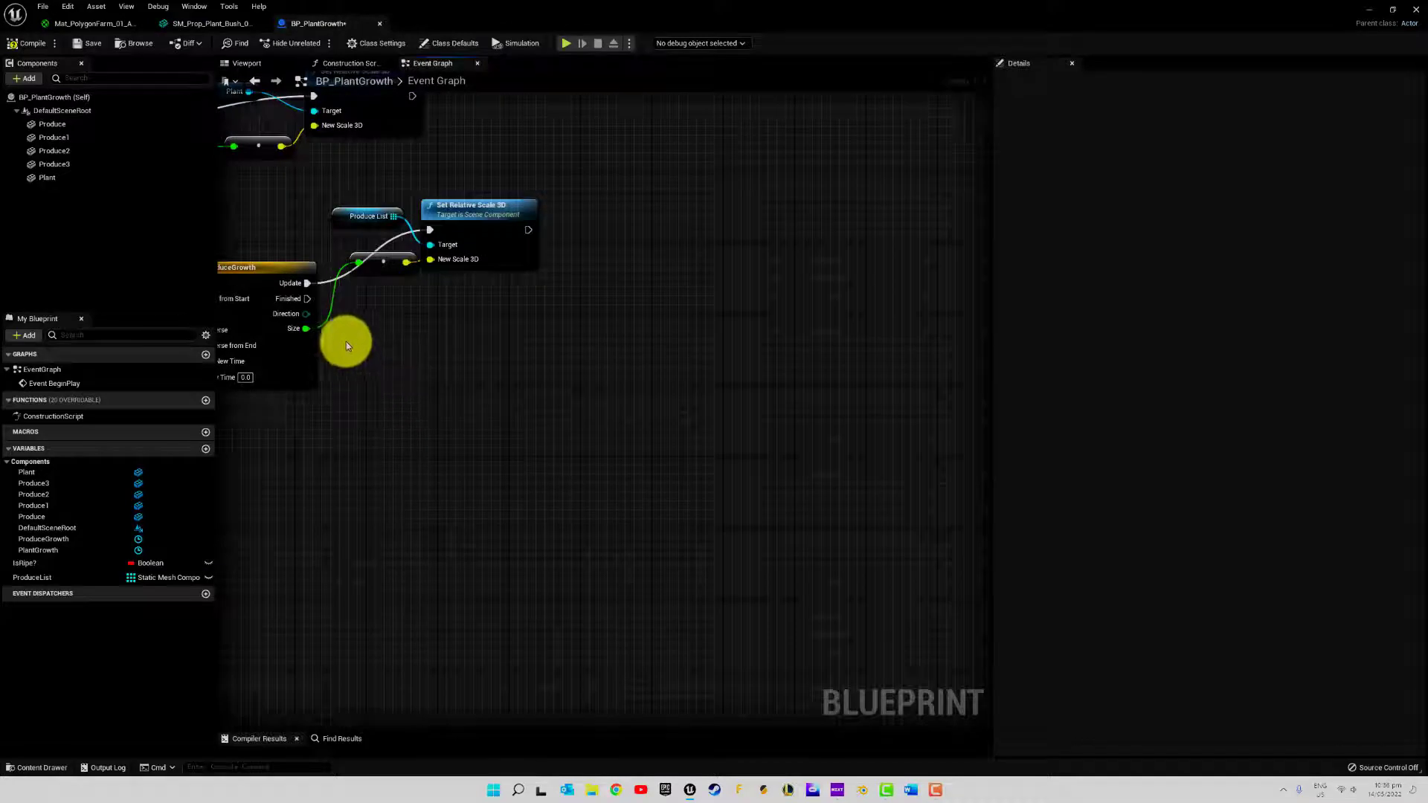
Add a Create Dynamic Material Instance node without a component target, run from ProduceGrowth's Finished output
left_click_drag(304, 296, 403, 322)
type("set is rea")
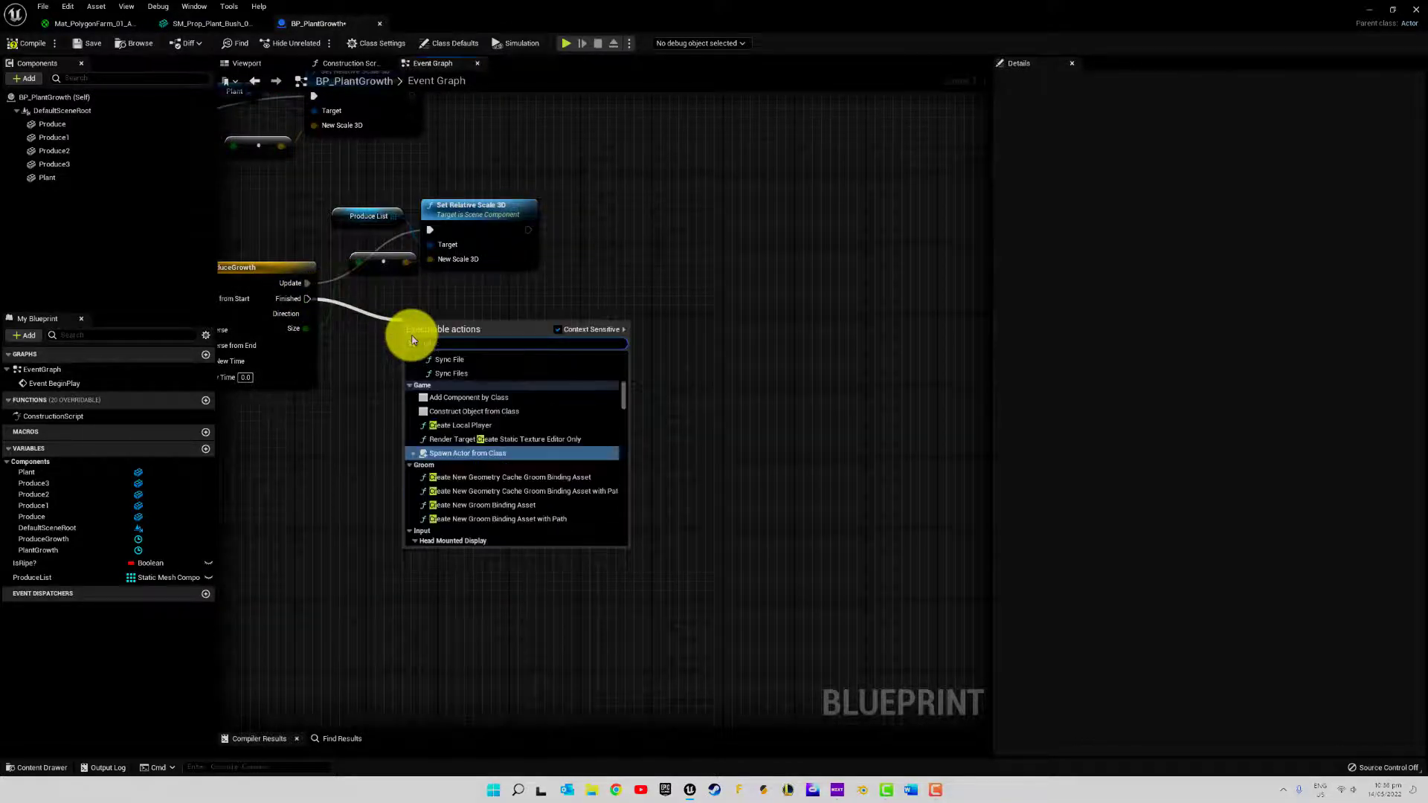
key("BackSpace")
key("BackSpace")
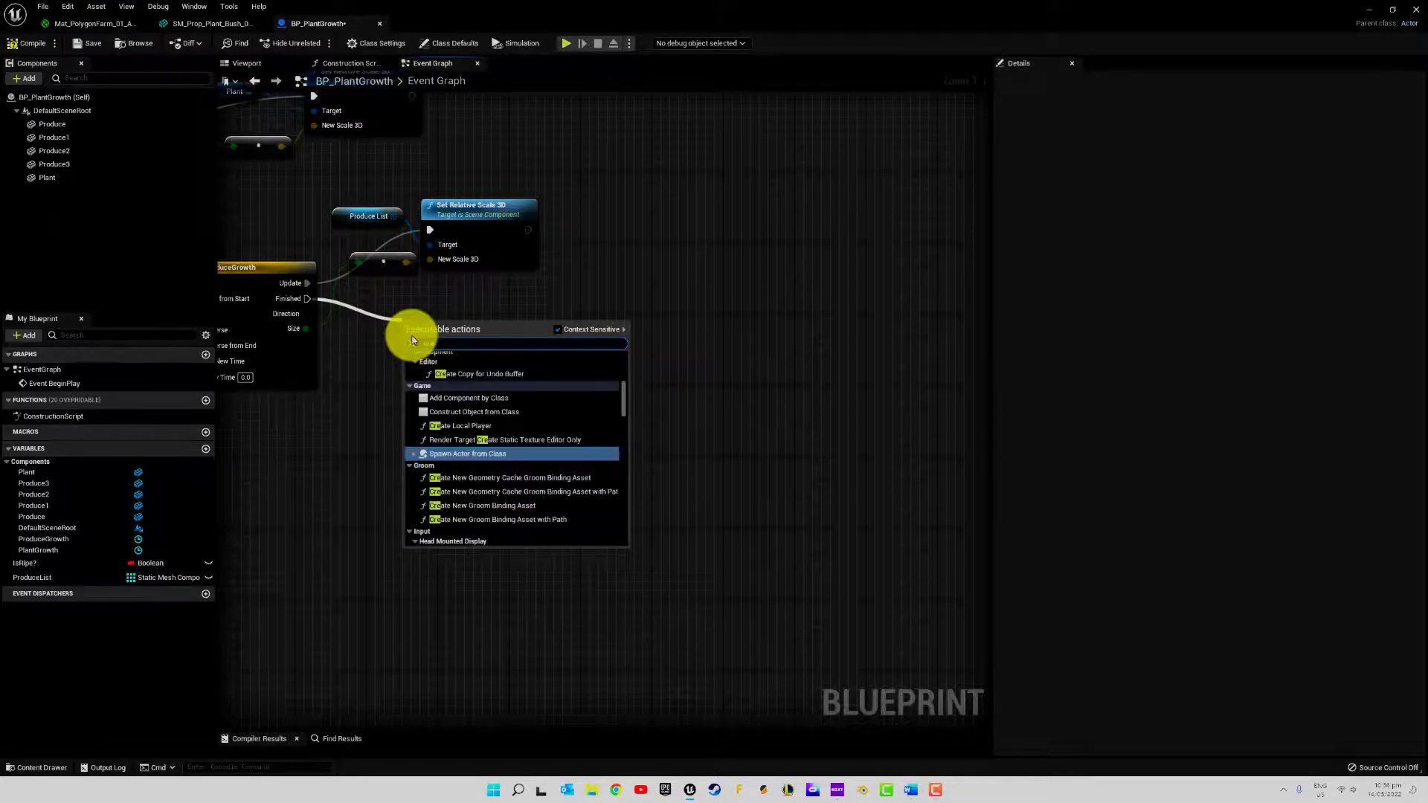
type("ate ")
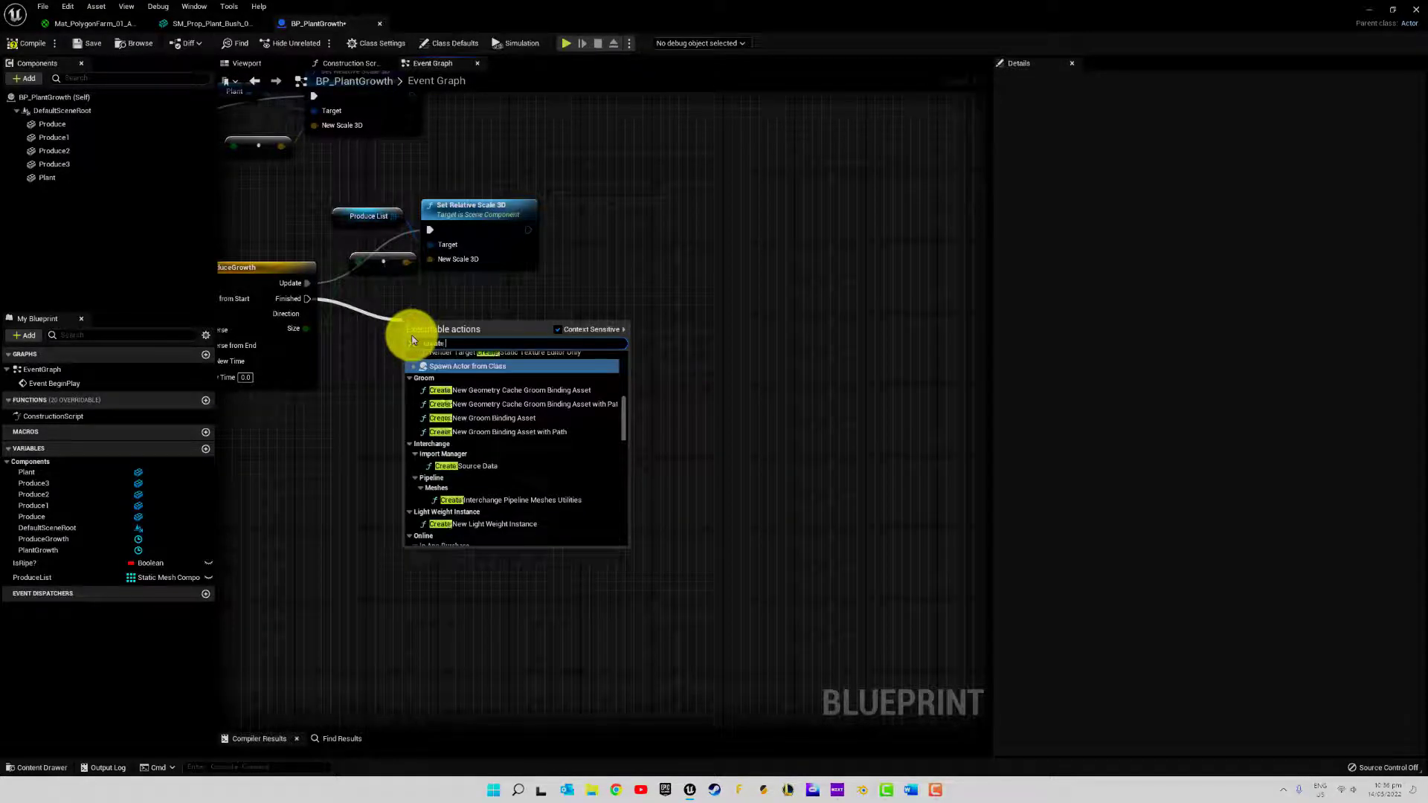
type("dyn")
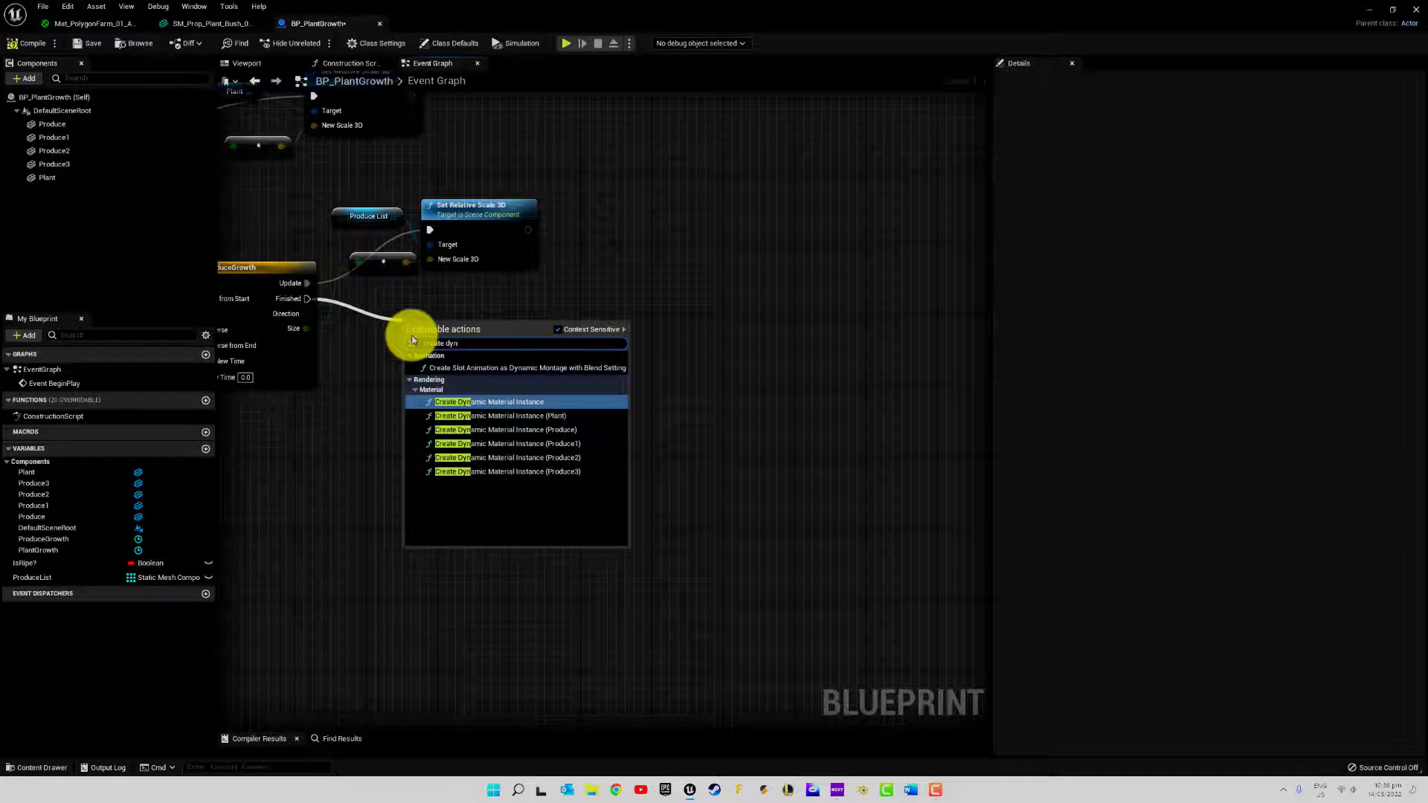
left_click(520, 402)
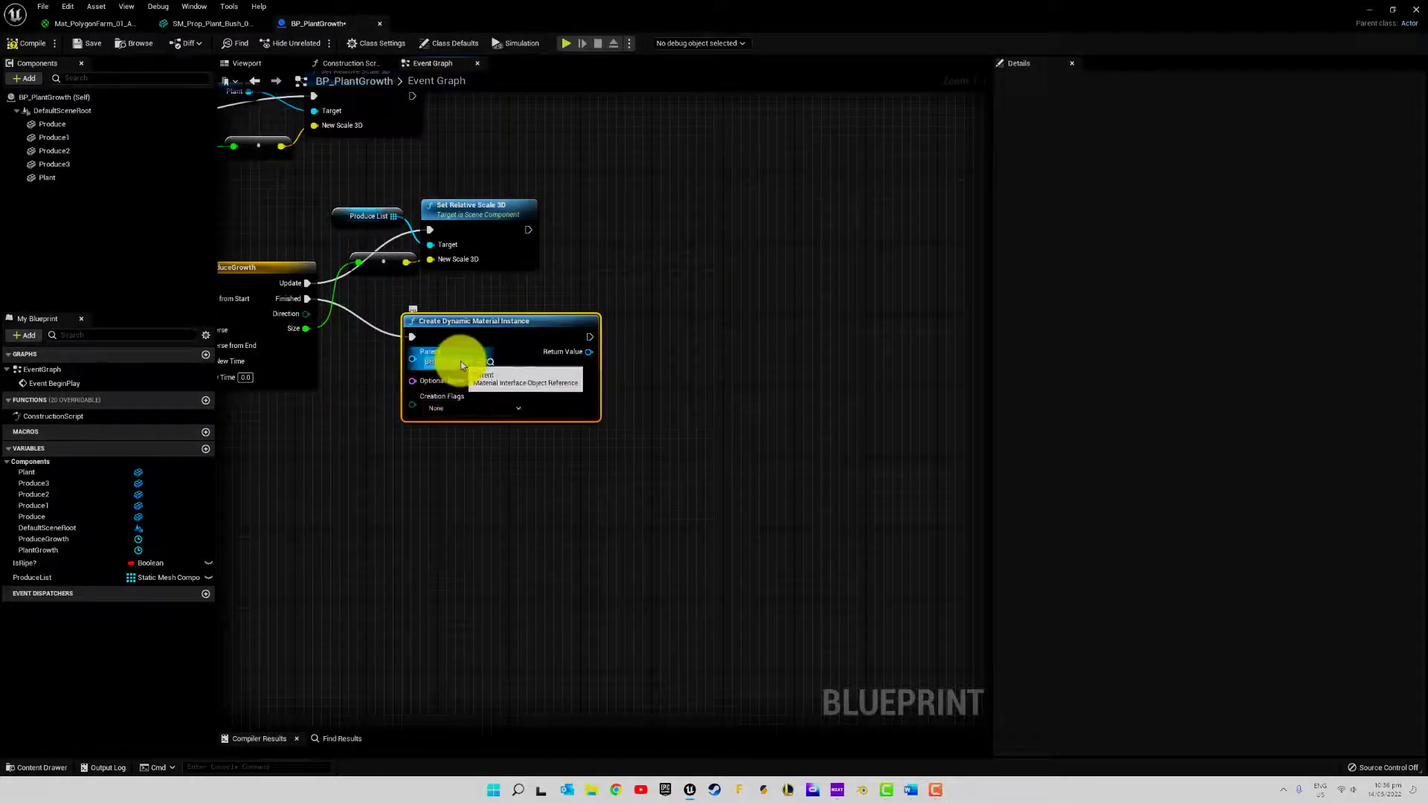
Add the T_PolygonFarm_01_A_Sway texture from Plants/Textures to the Mat_PolygonFarm_01_A_Sway material graph
left_click(37, 767)
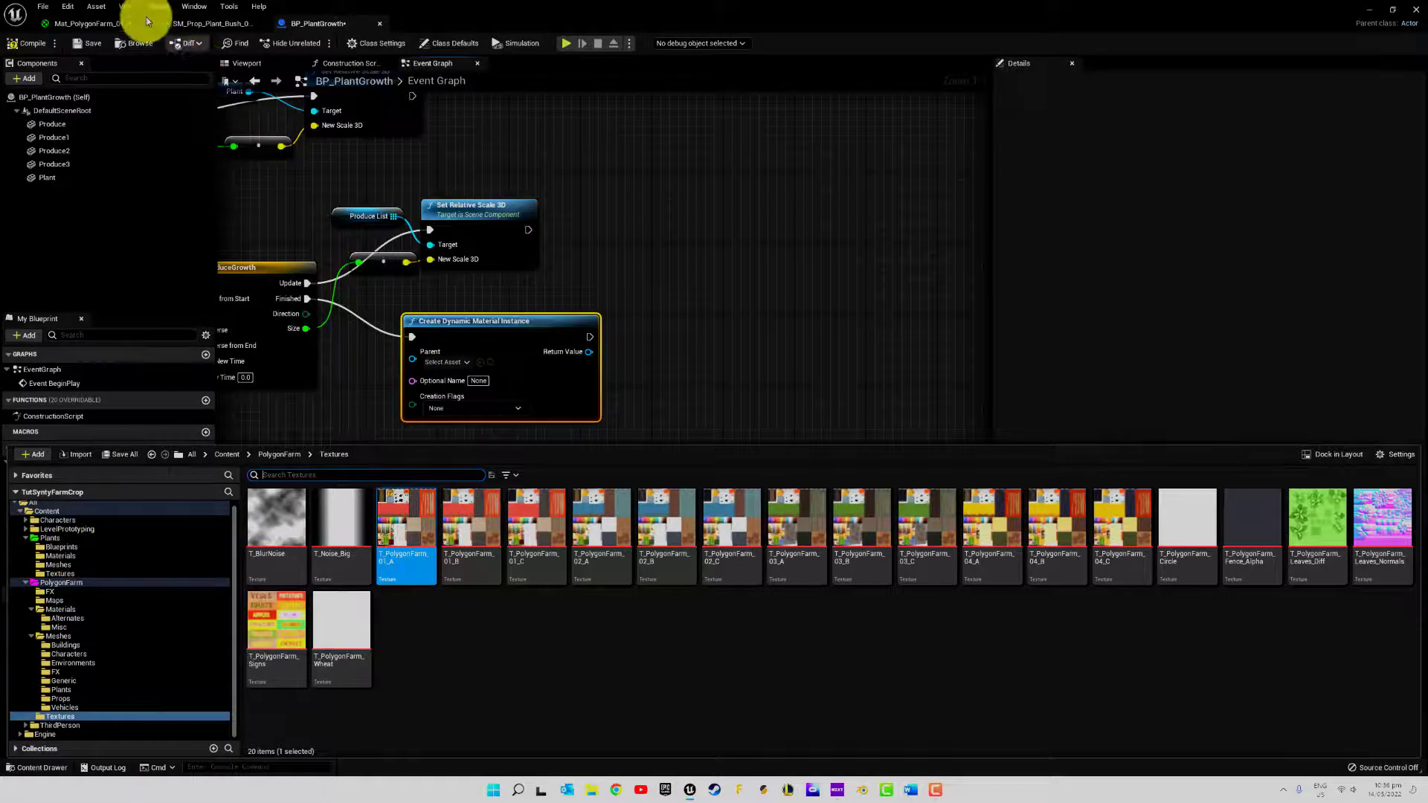
left_click(91, 23)
left_click(685, 280)
key("ctrl+space")
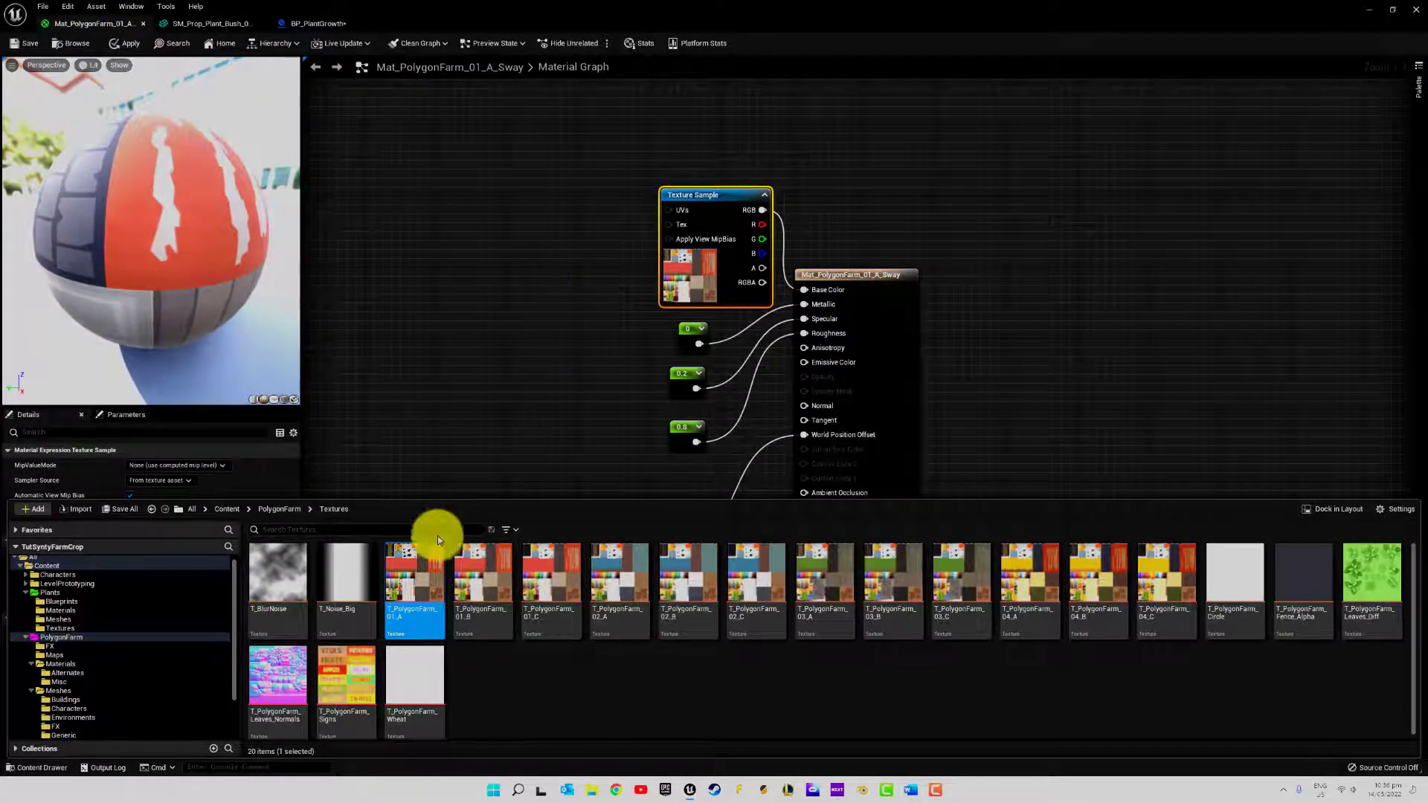
left_click(65, 630)
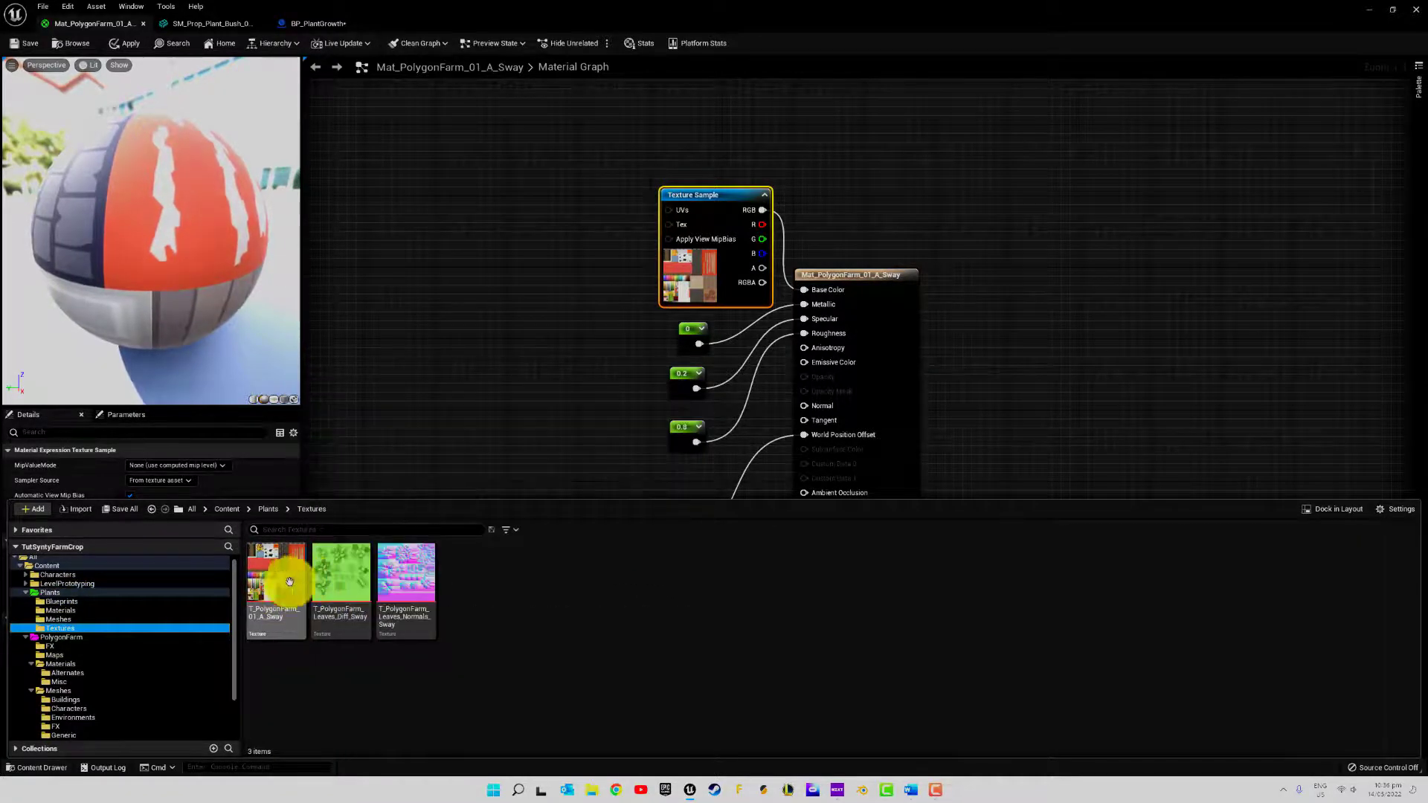
left_click_drag(289, 582, 529, 246)
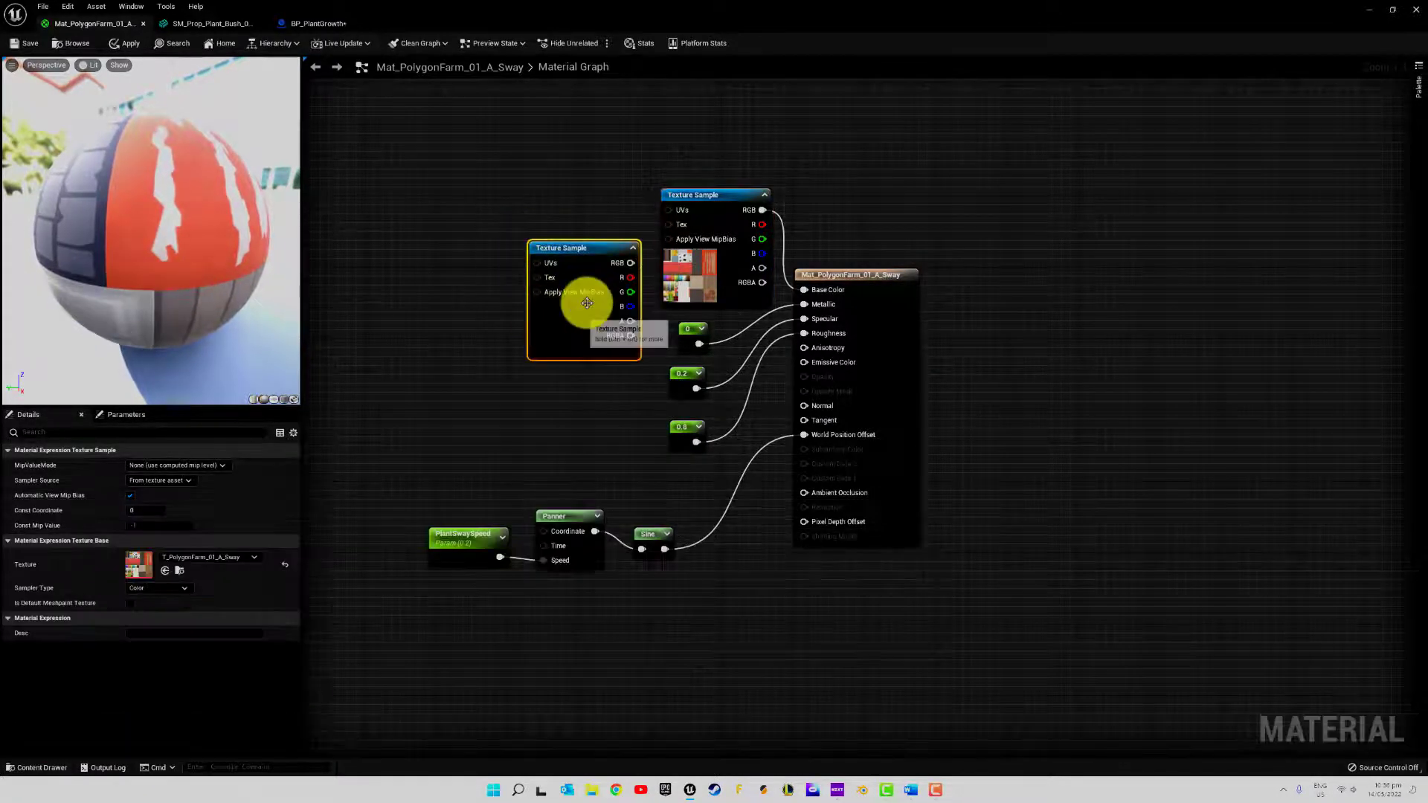
Delete the old T_PolygonFarm_01_A sample, connect the new sample's RGB to Base Color, and place it in the old spot
left_click(730, 194)
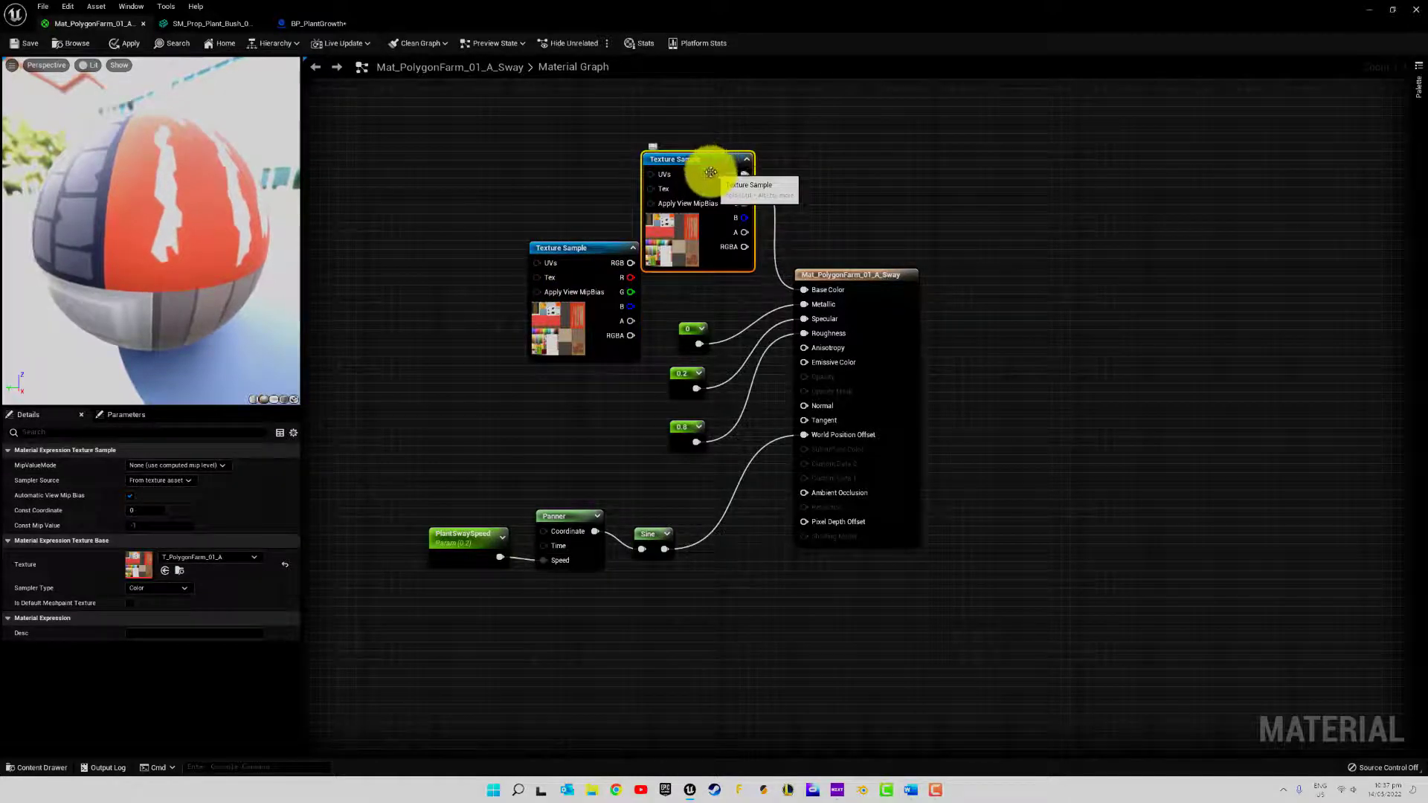
key("Delete")
left_click_drag(630, 264, 804, 289)
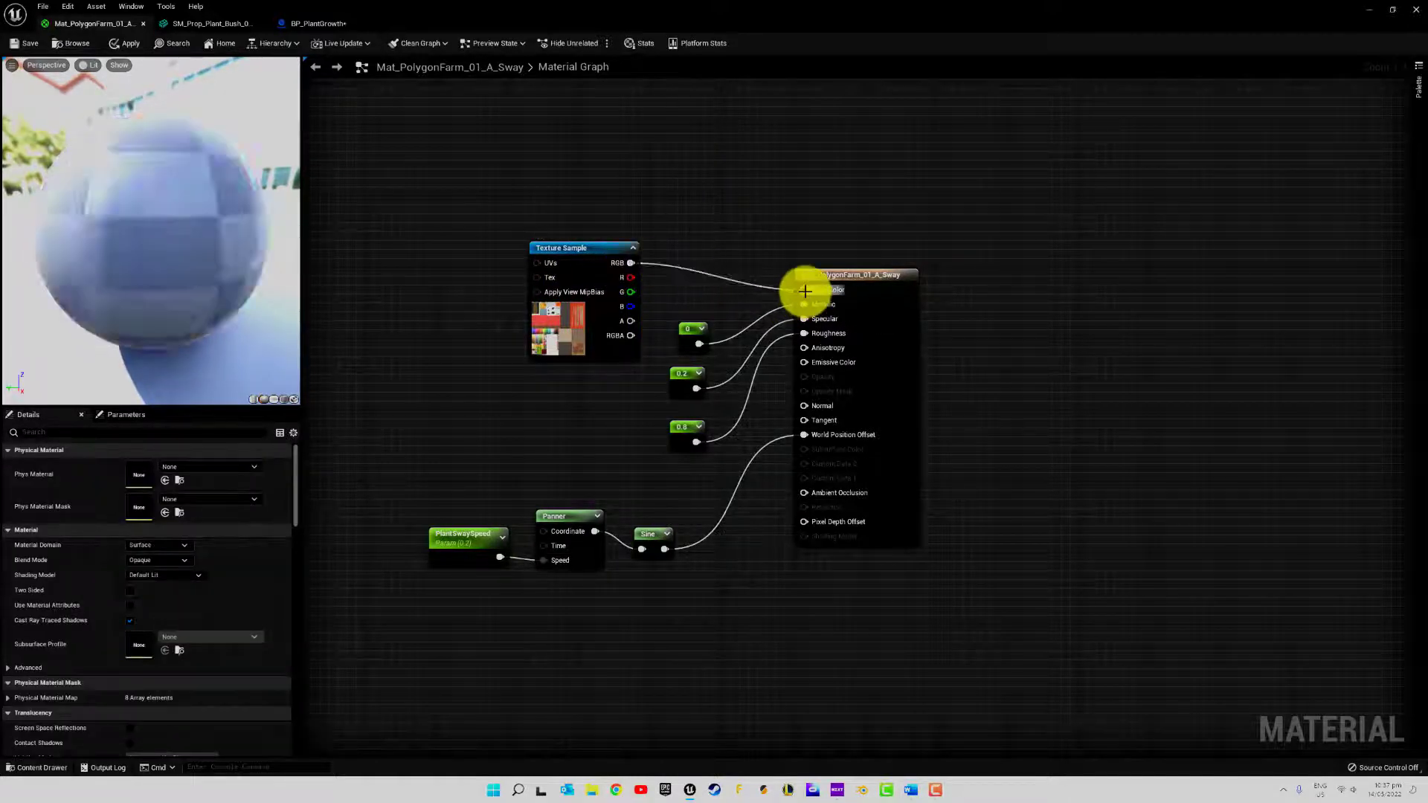
left_click_drag(569, 251, 663, 198)
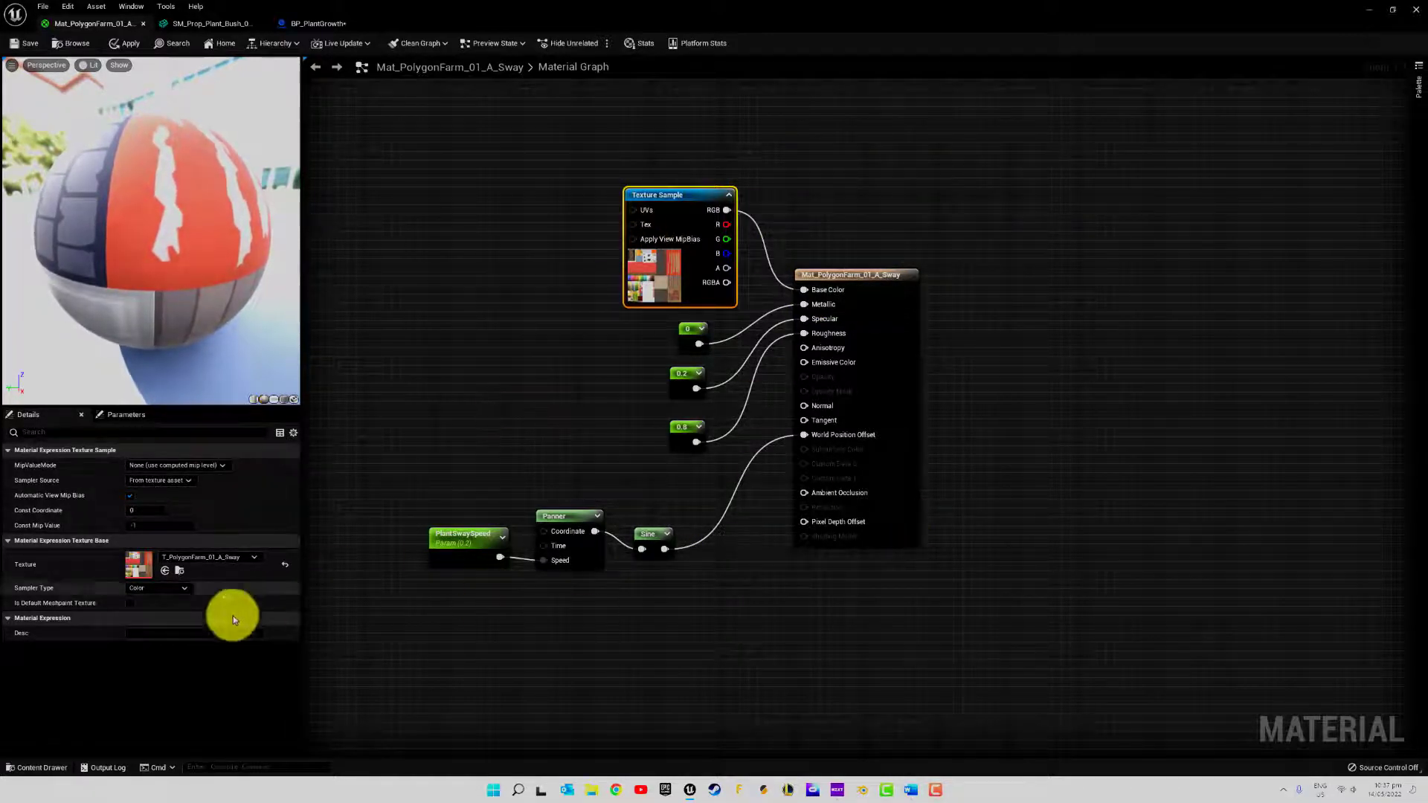
Duplicate Mat_PolygonFarm_01_A_Sway in Plants/Materials as Mat_RipenPolygonFarm_01_A_Sway and open the copy
left_click(36, 767)
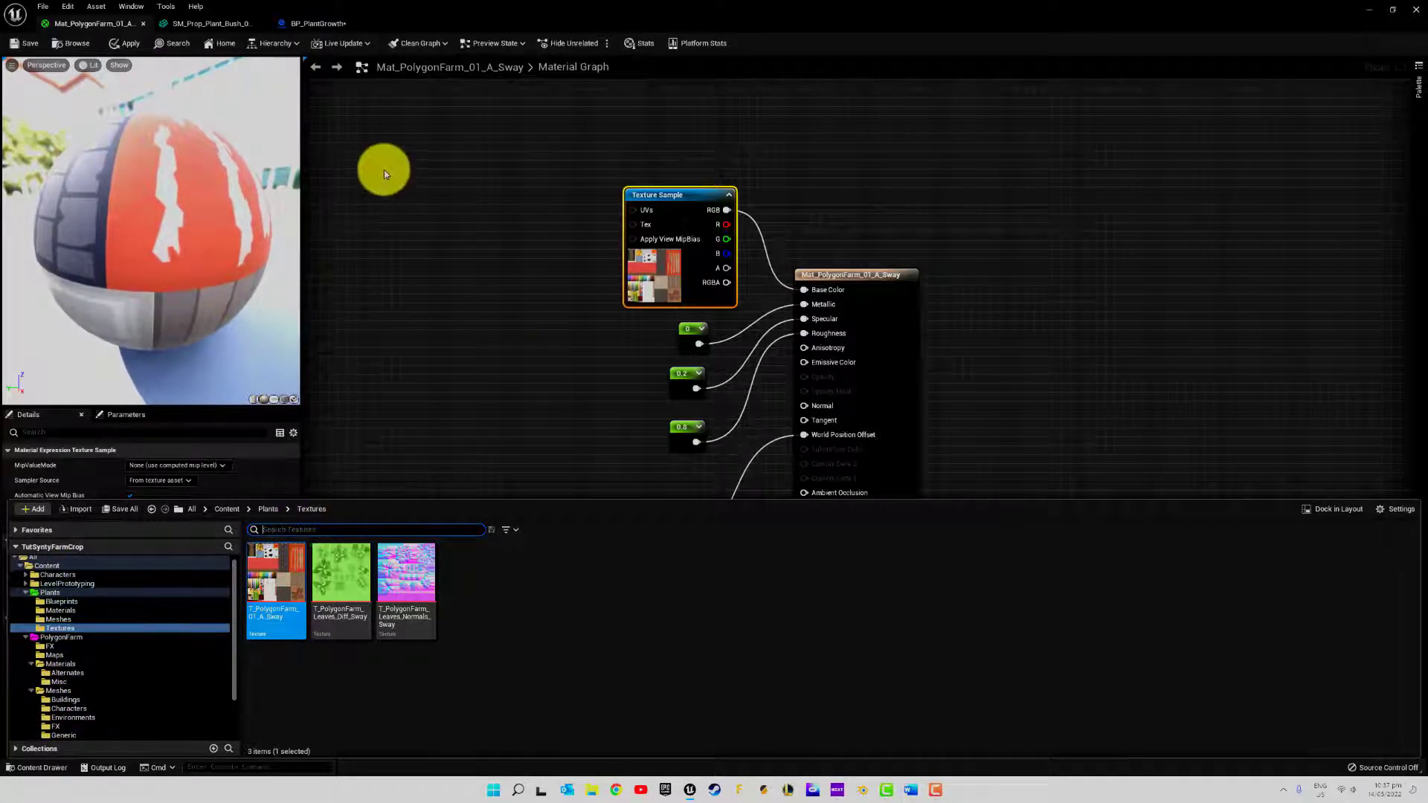
left_click(63, 611)
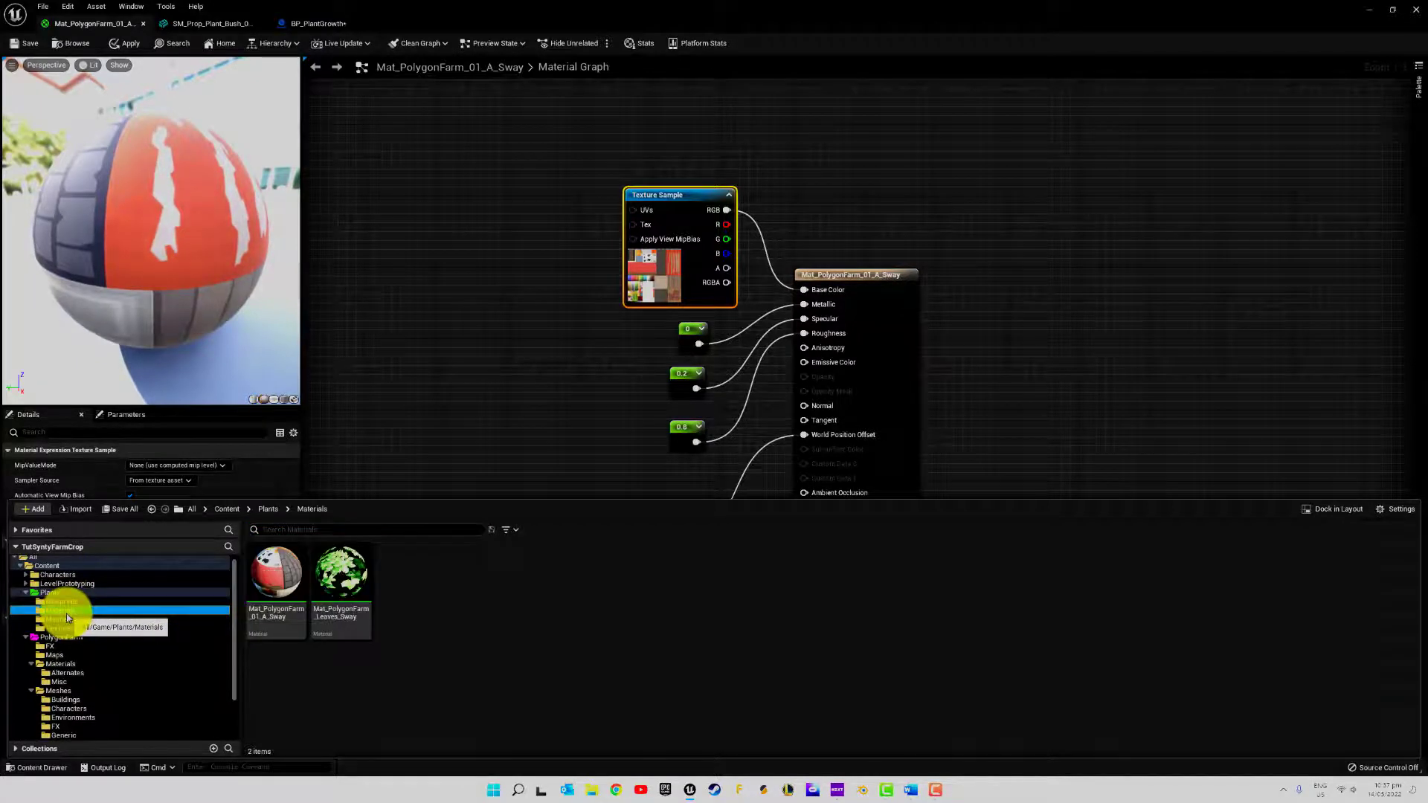
right_click(264, 579)
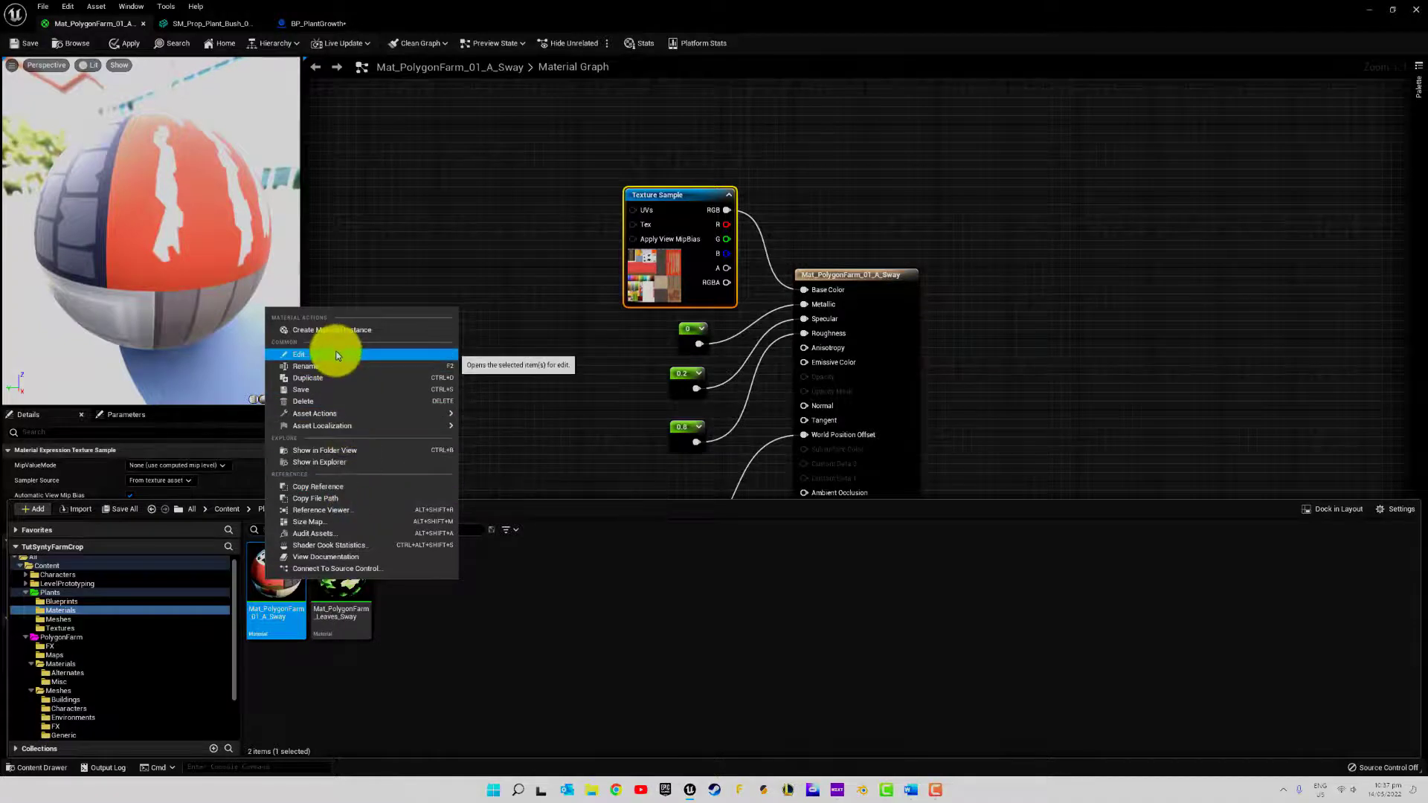
left_click(412, 641)
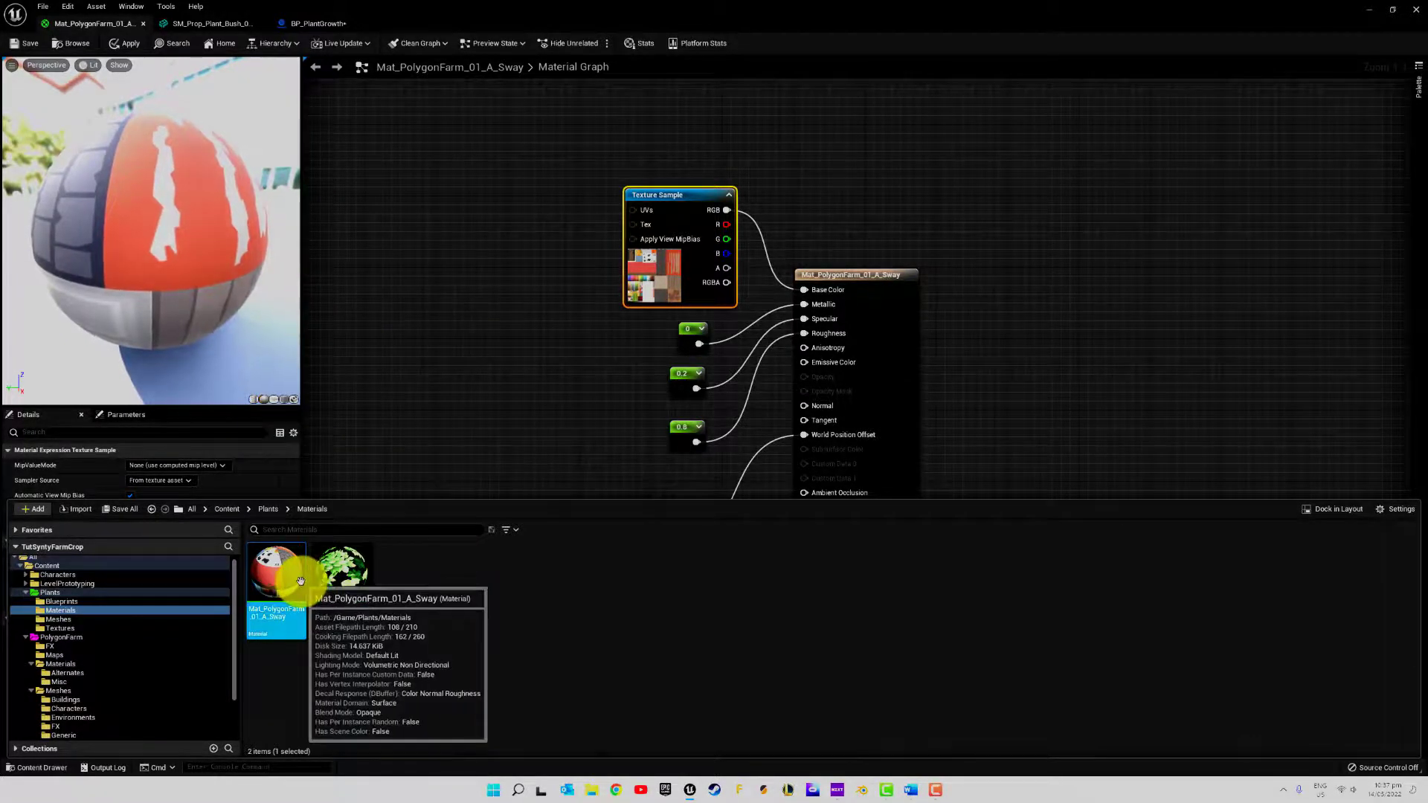
key("ctrl+d")
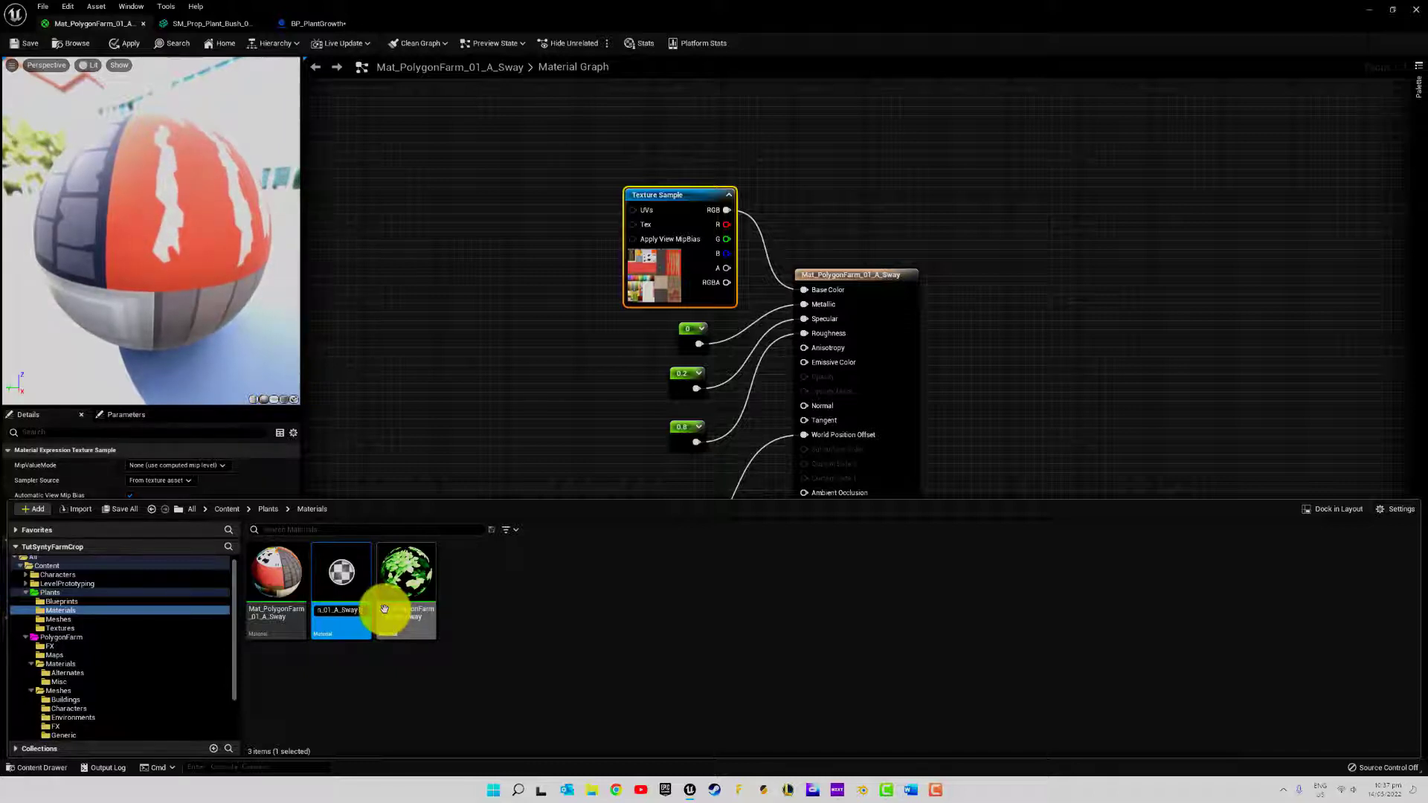
key("Return")
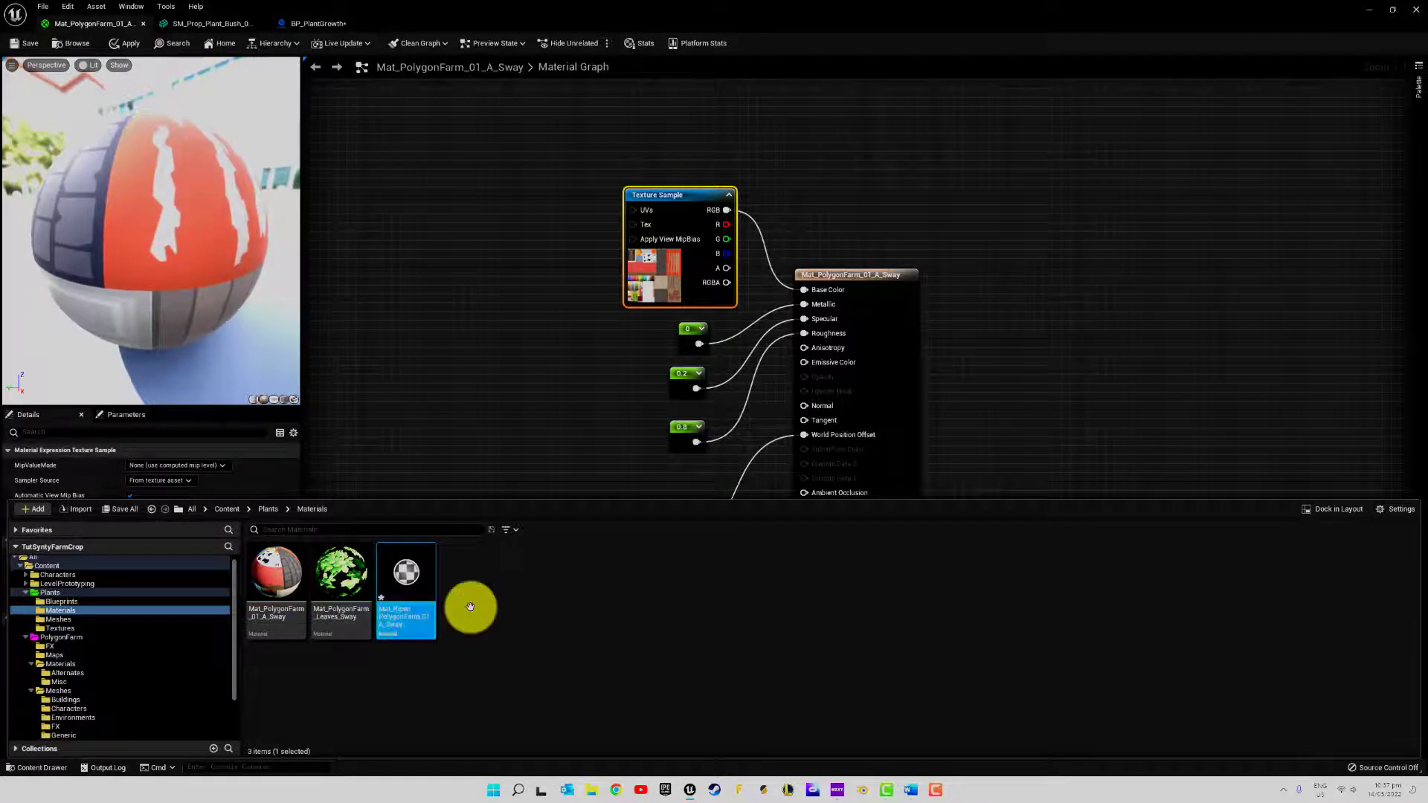
double_click(409, 579)
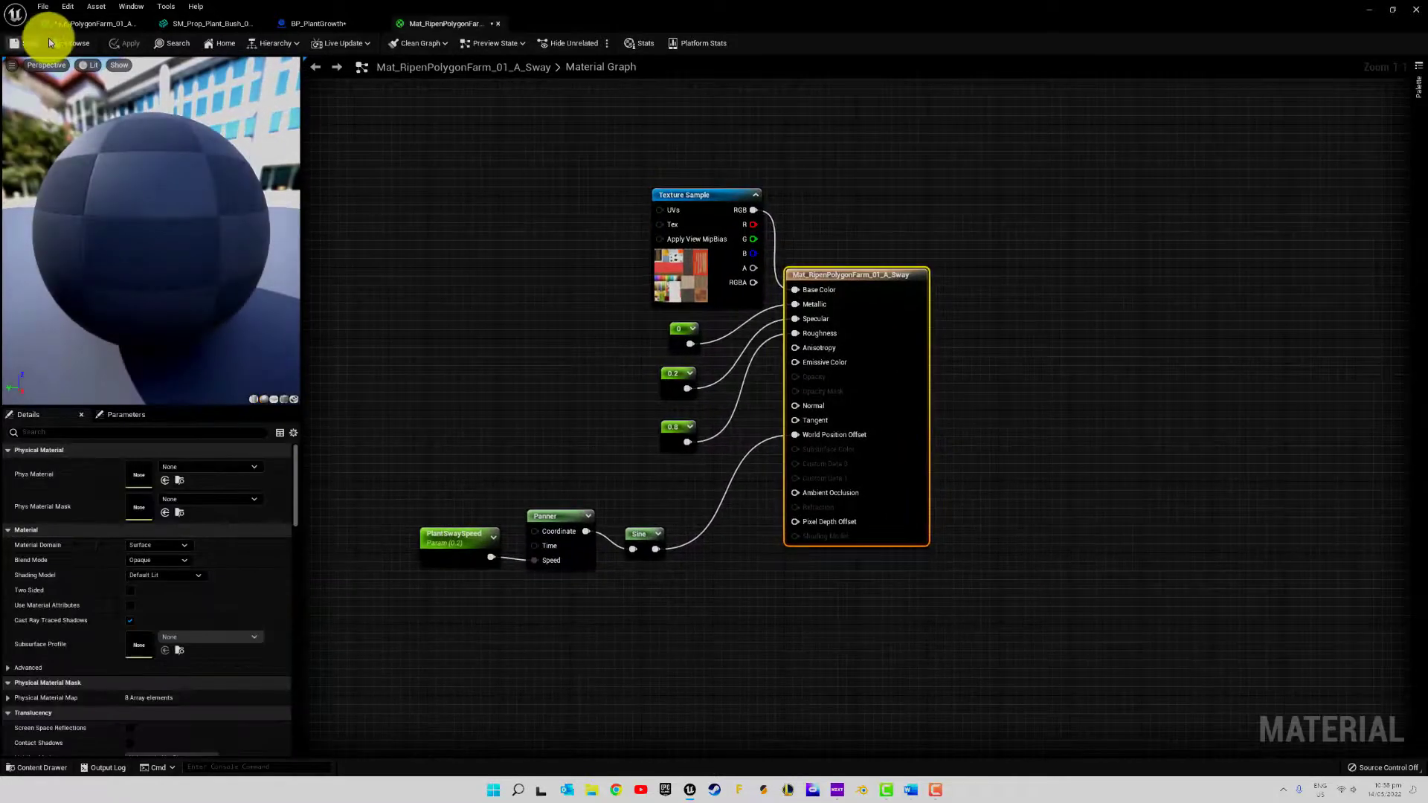
Save Mat_PolygonFarm_01_A_Sway, and close its editor and the SM_Prop_Plant_Bush mesh editor
left_click(93, 23)
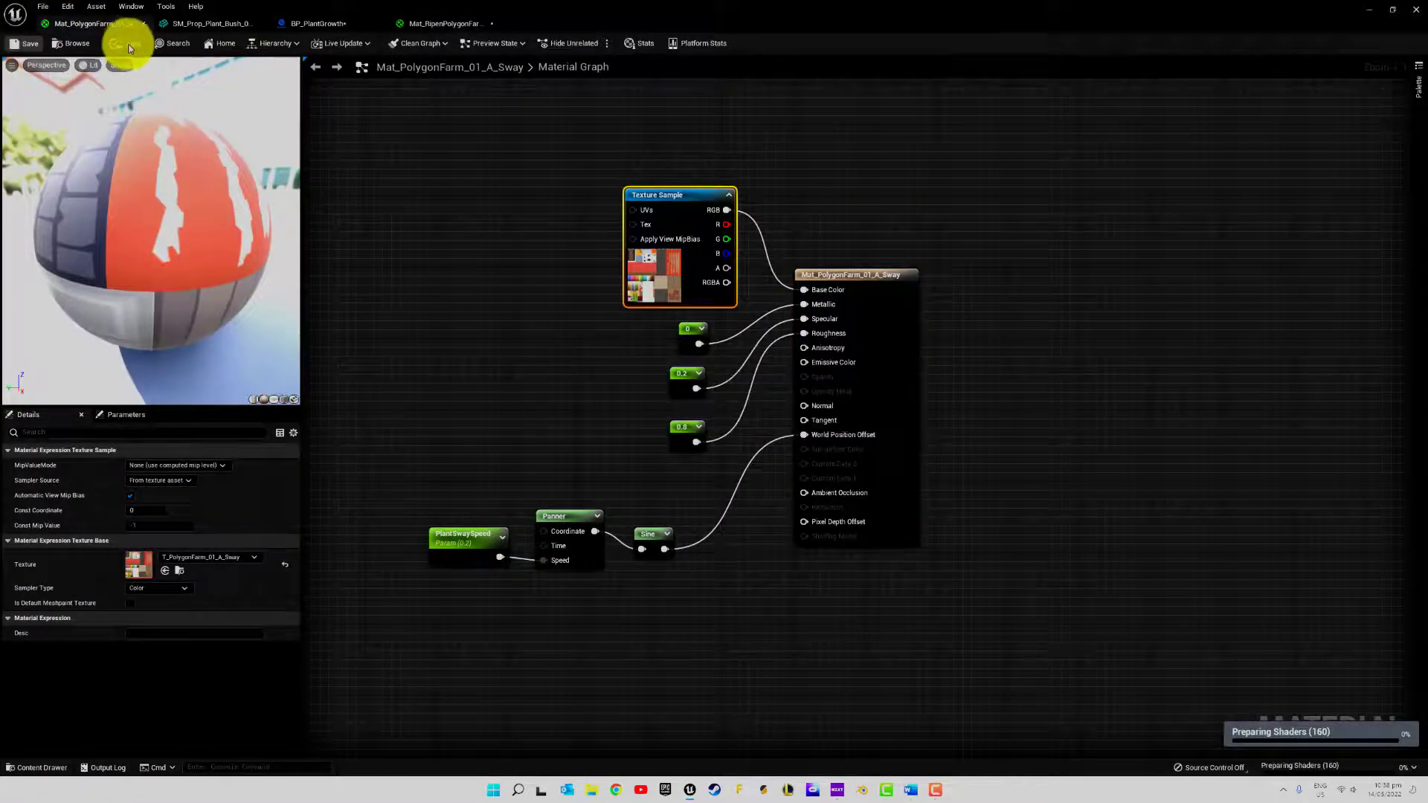
left_click(143, 23)
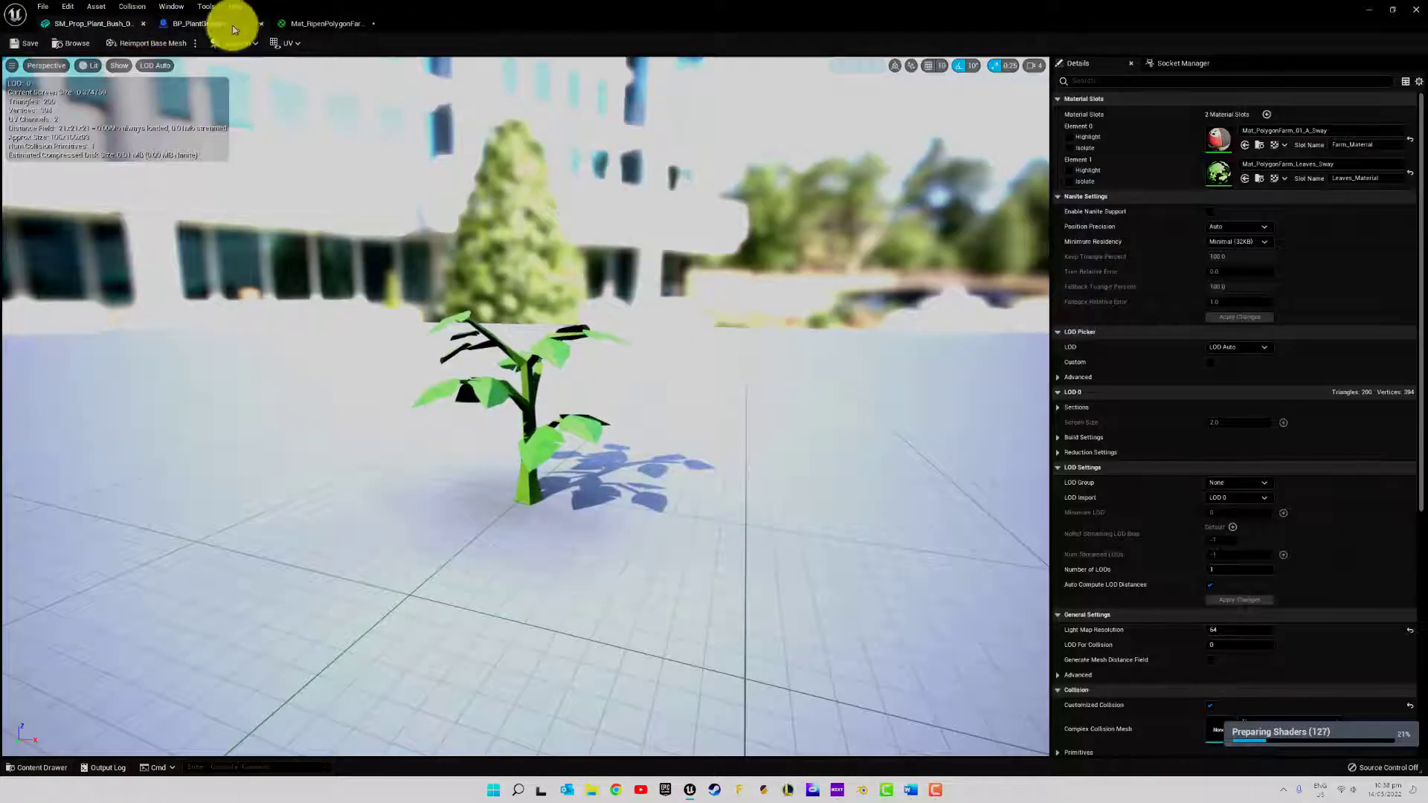
left_click(145, 23)
In Mat_RipenPolygonFarm_01_A_Sway, move the Texture Sample well away from the material output to make room between them
left_click(186, 24)
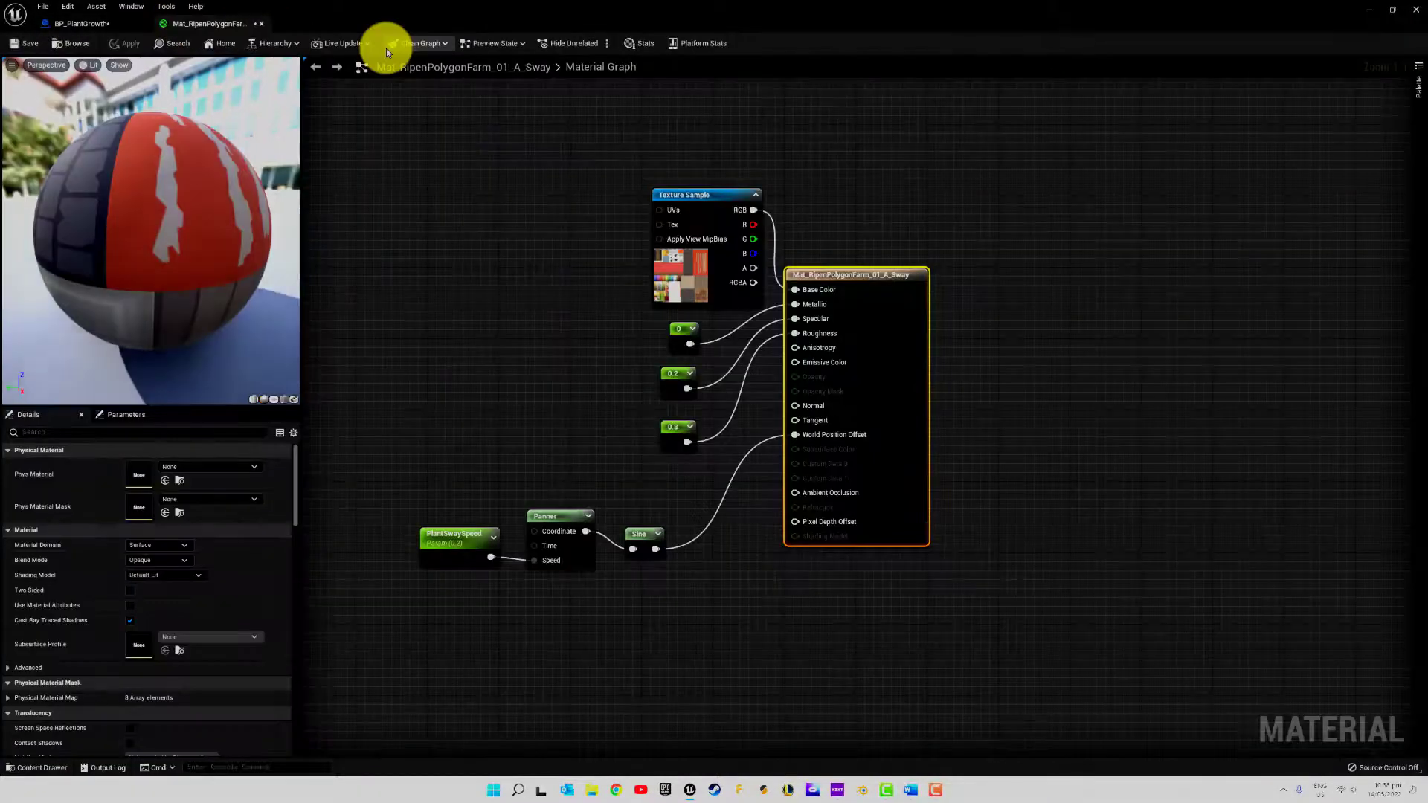
left_click_drag(708, 199, 494, 165)
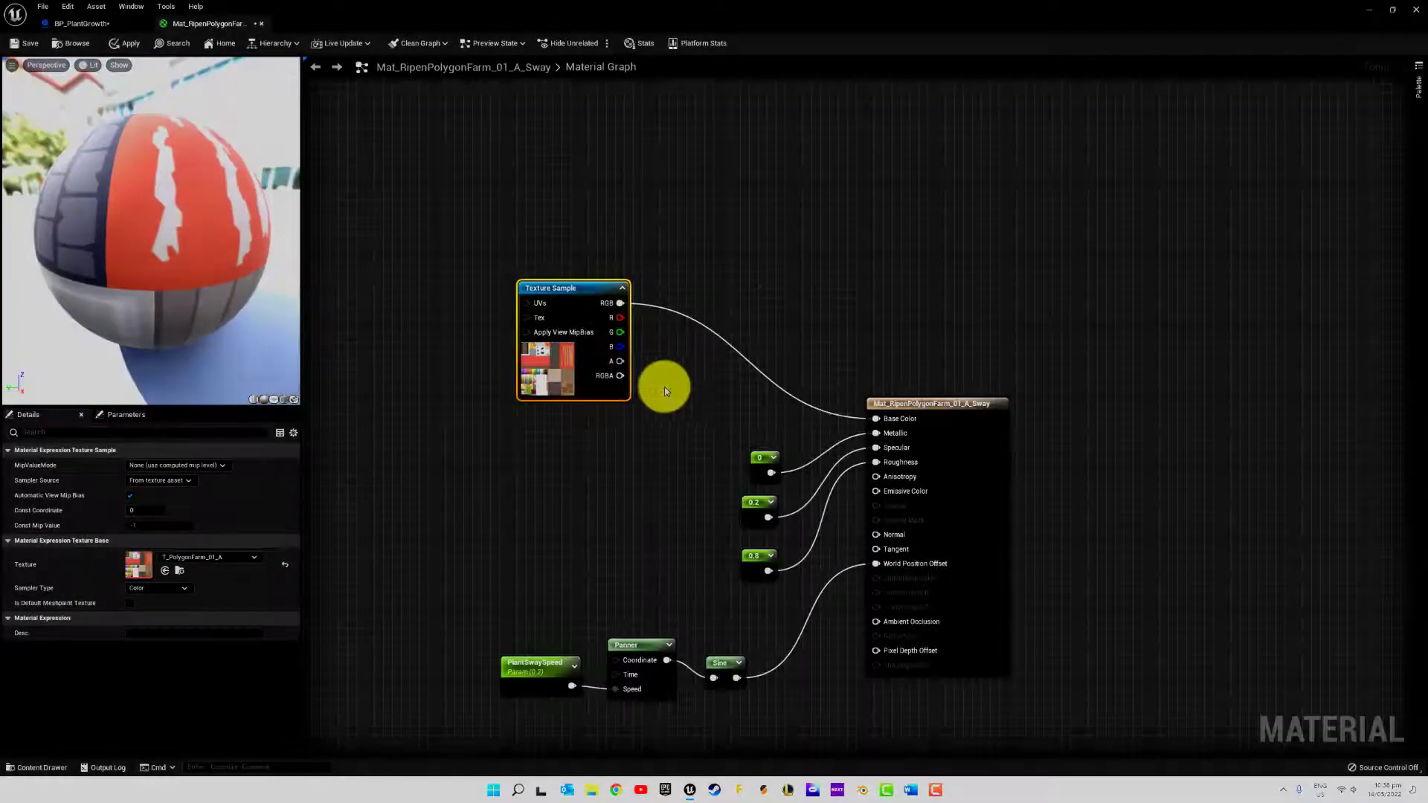
left_click_drag(544, 291, 535, 211)
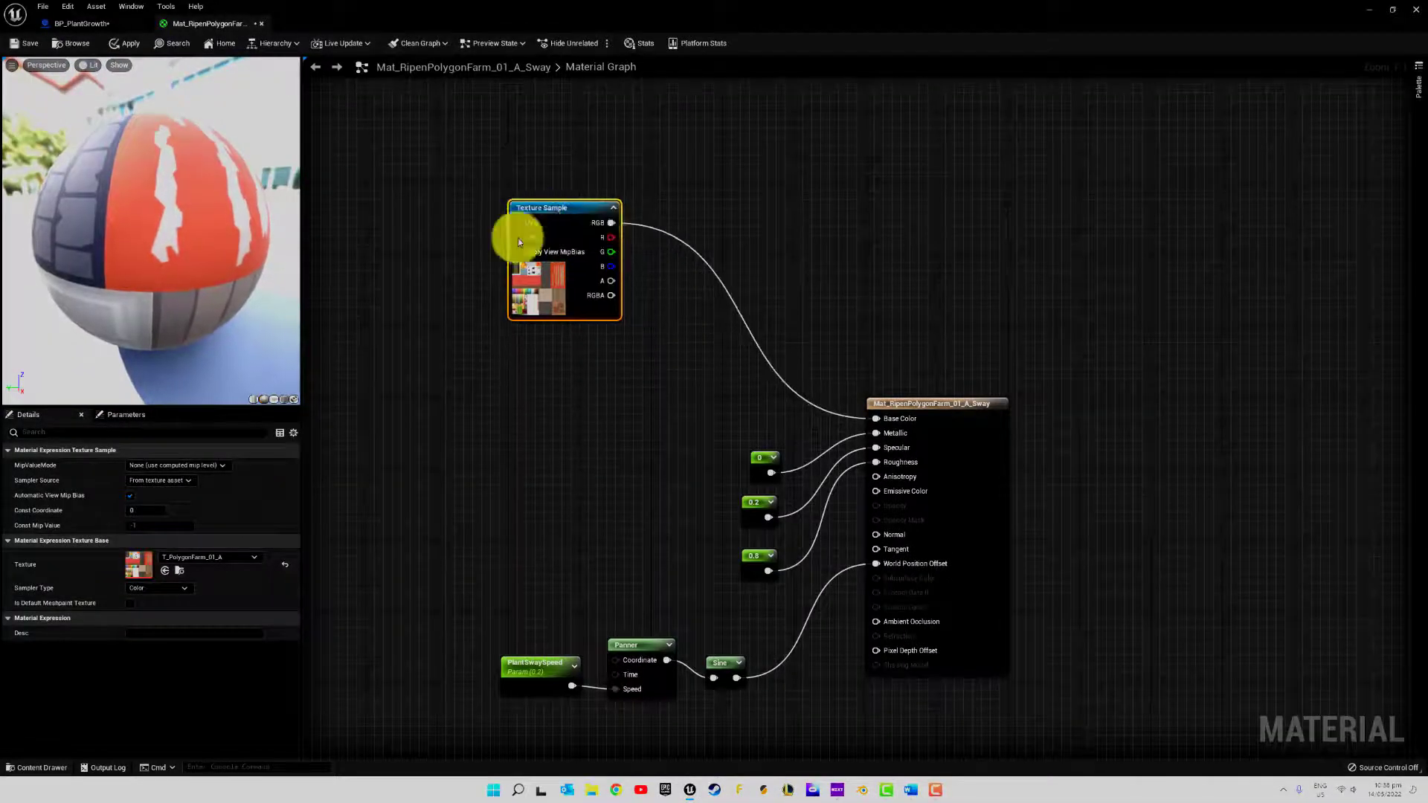
Add a Constant3Vector below the Texture Sample and check the stem colour on the SM_Prop_Chilli_01_L mesh in Plants/Meshes
left_click(531, 353)
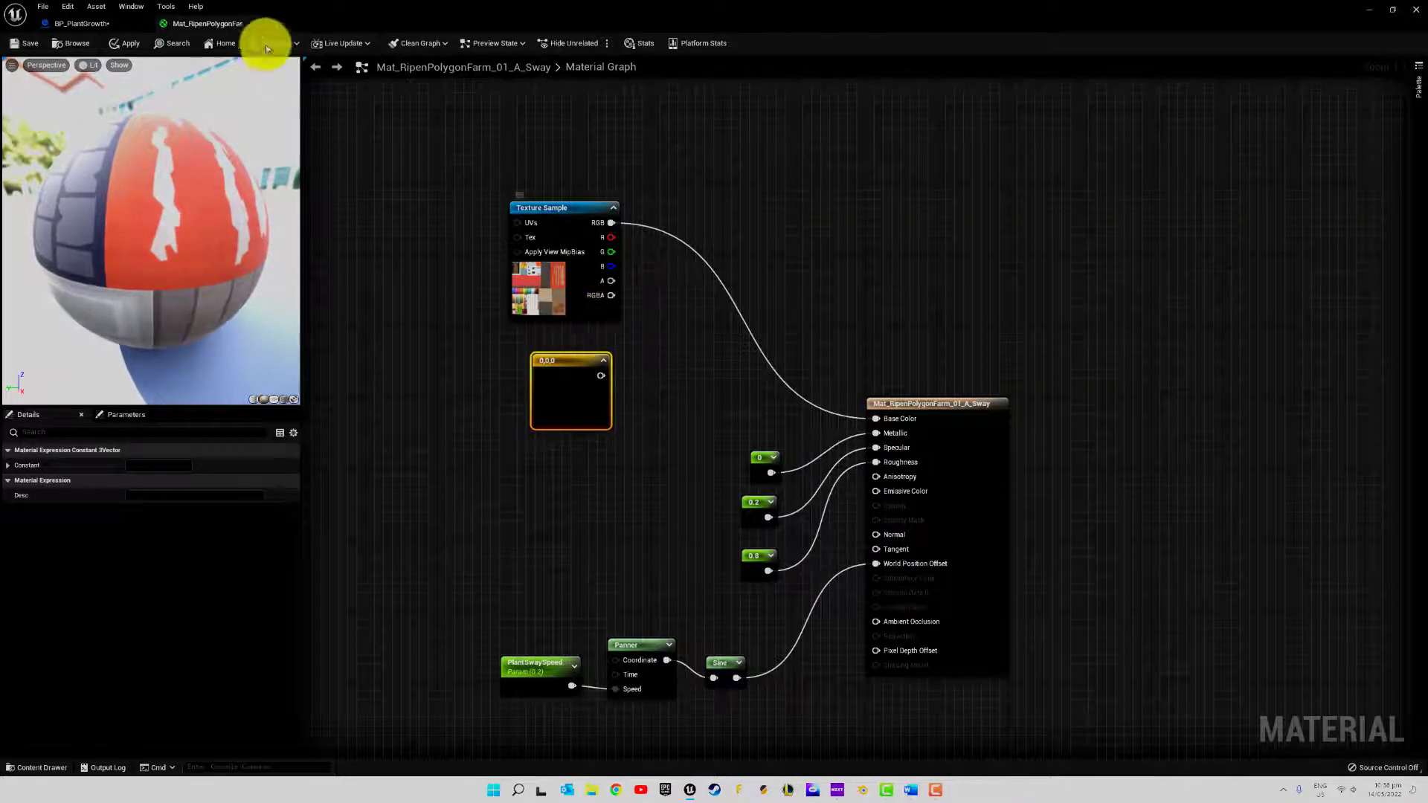
left_click(35, 767)
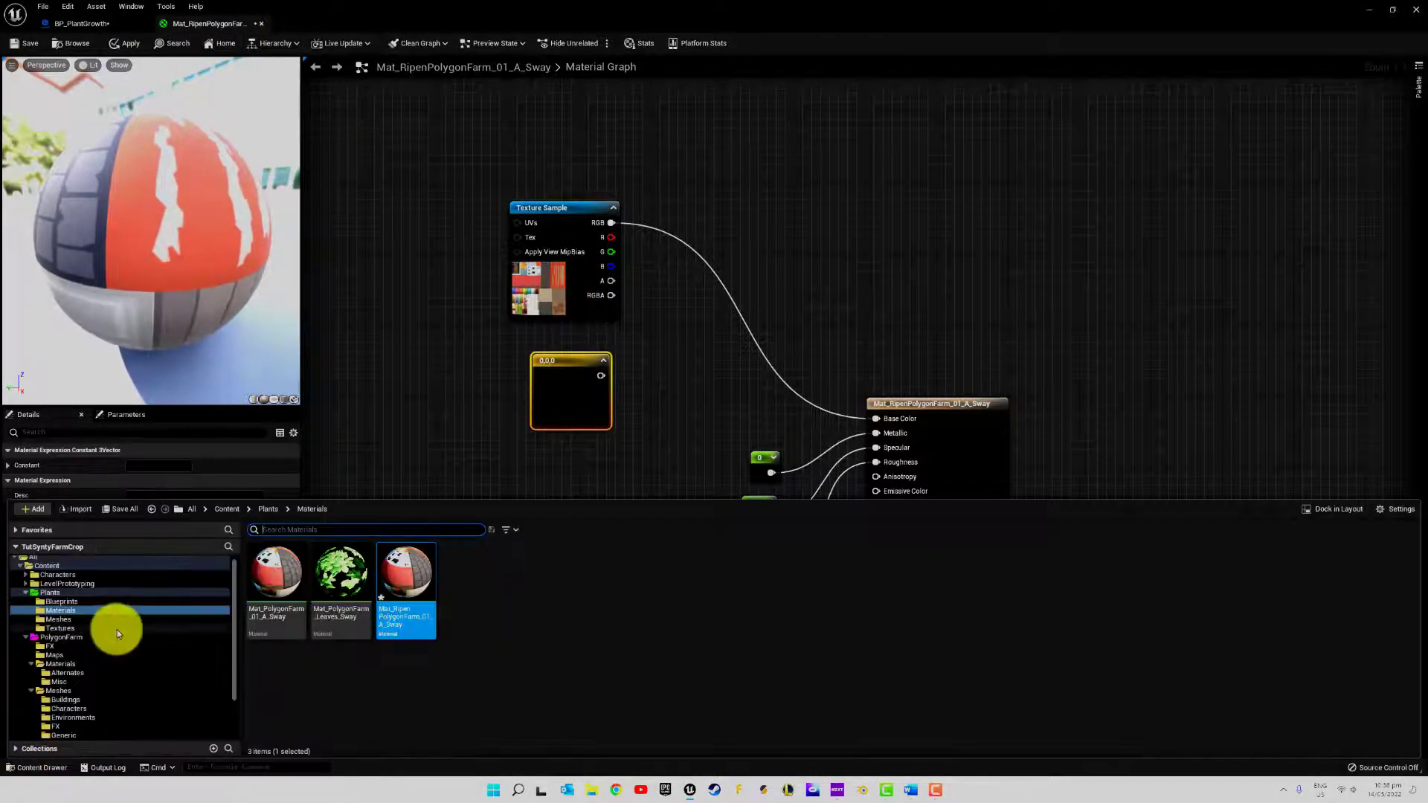
left_click(69, 619)
double_click(274, 576)
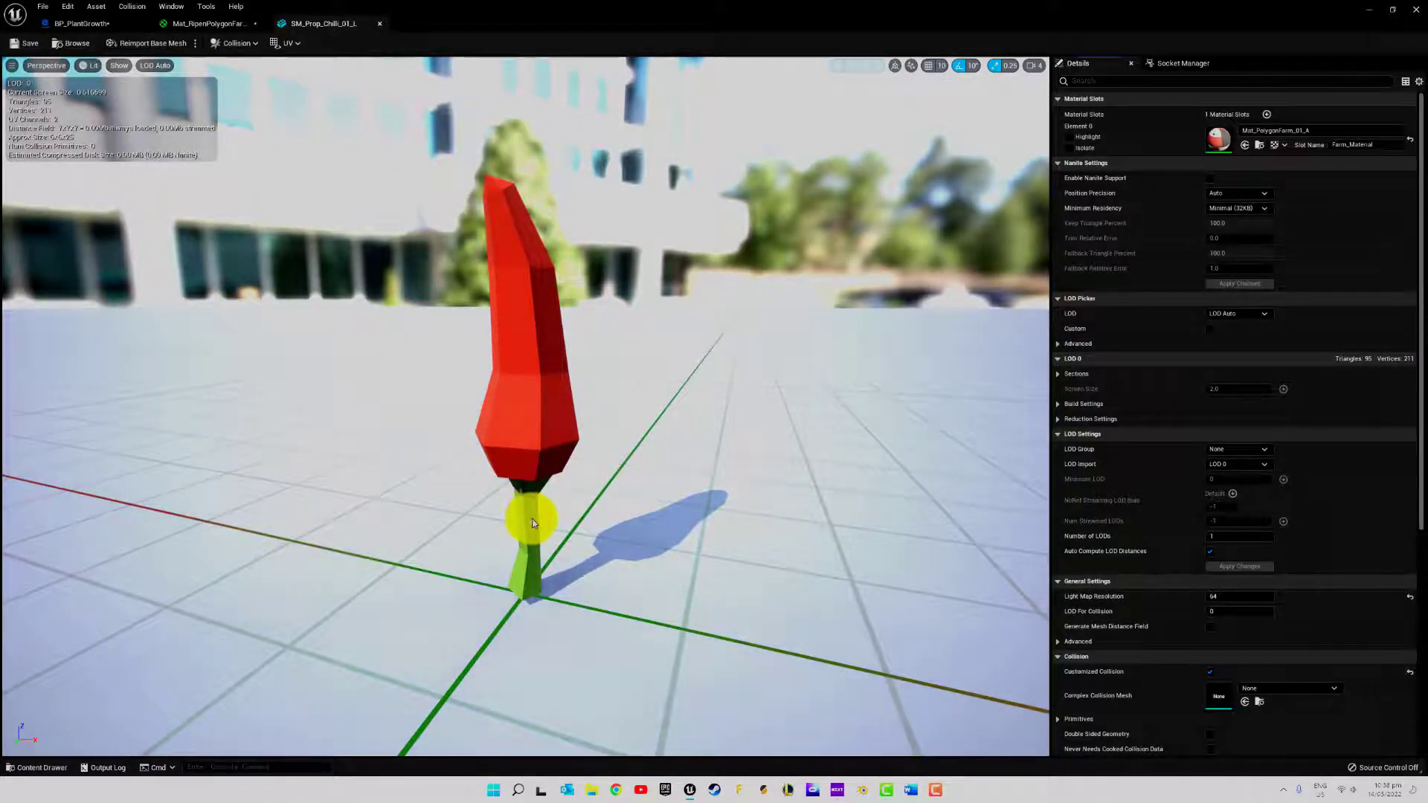
left_click(83, 22)
left_click(208, 23)
left_click(320, 24)
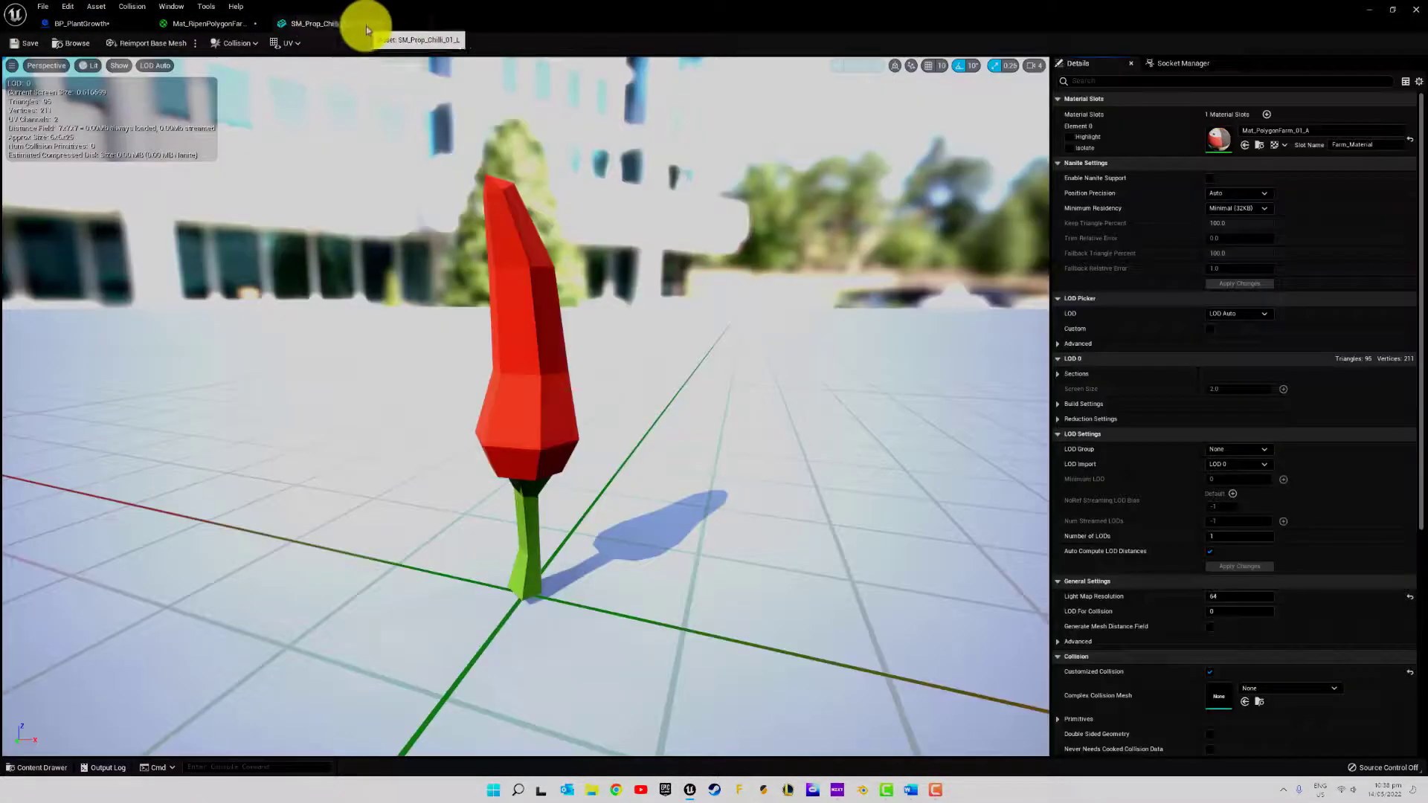
left_click(378, 24)
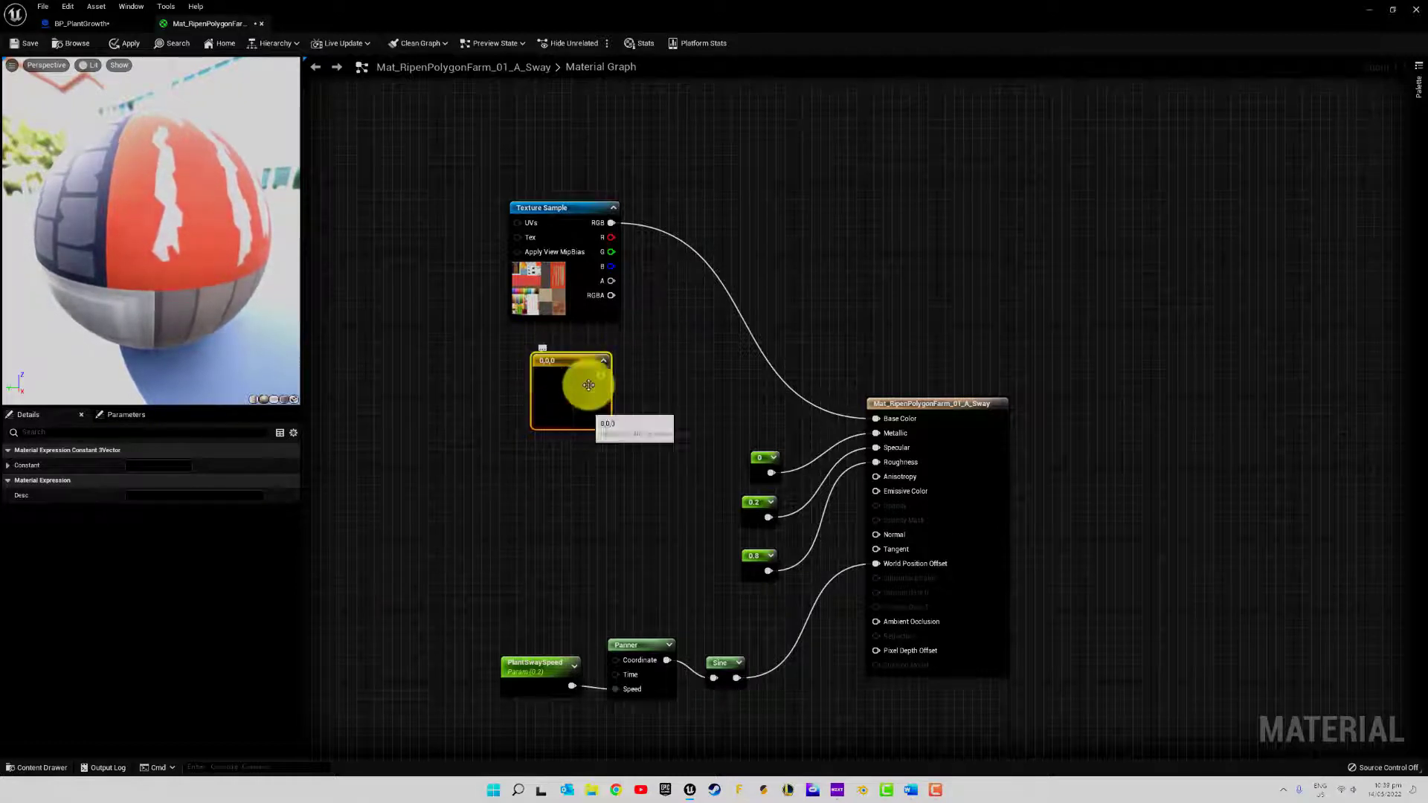
Open the T_PolygonFarm_01_A texture used by the Texture Sample, and return to the Mat_RipenPolygonFarm_01_A_Sway graph
double_click(517, 288)
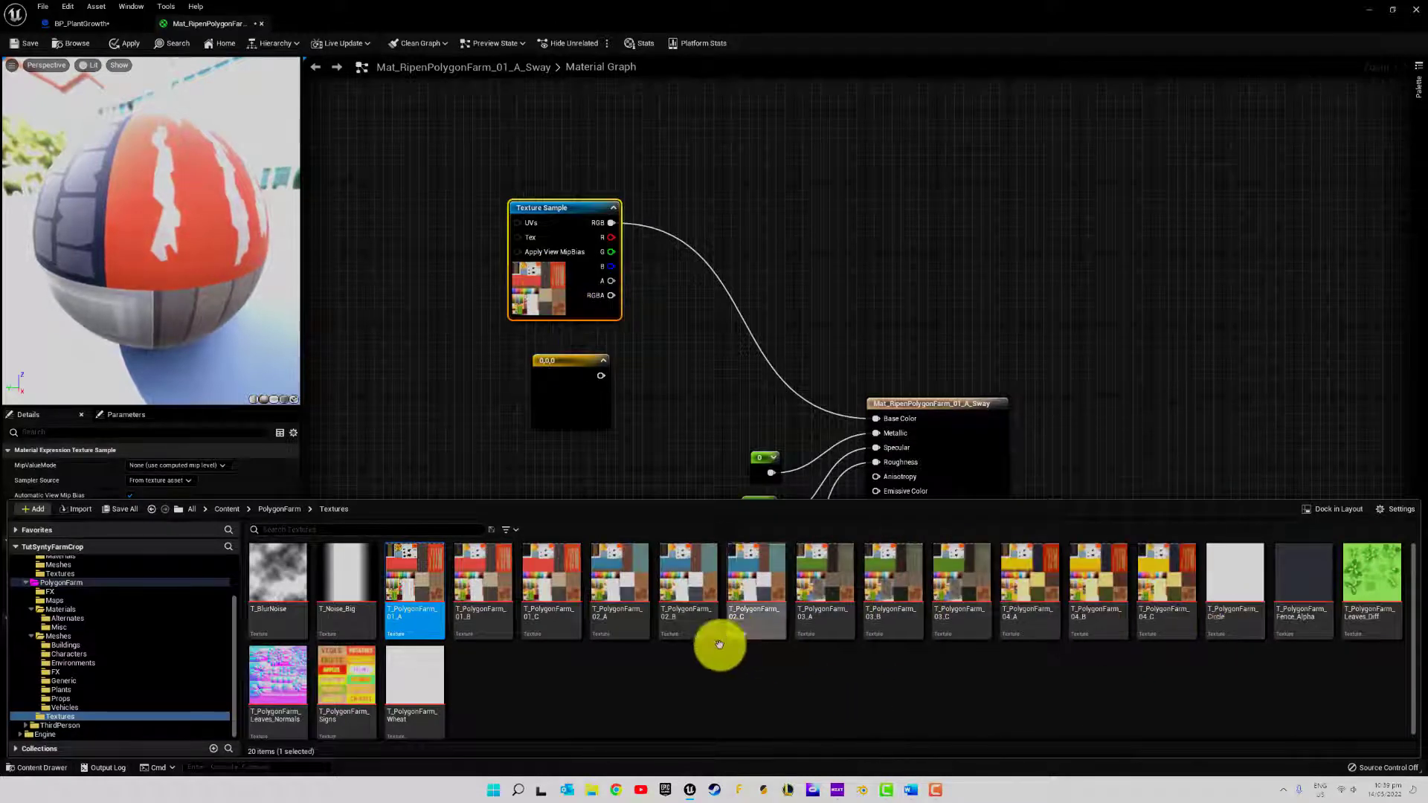
double_click(414, 574)
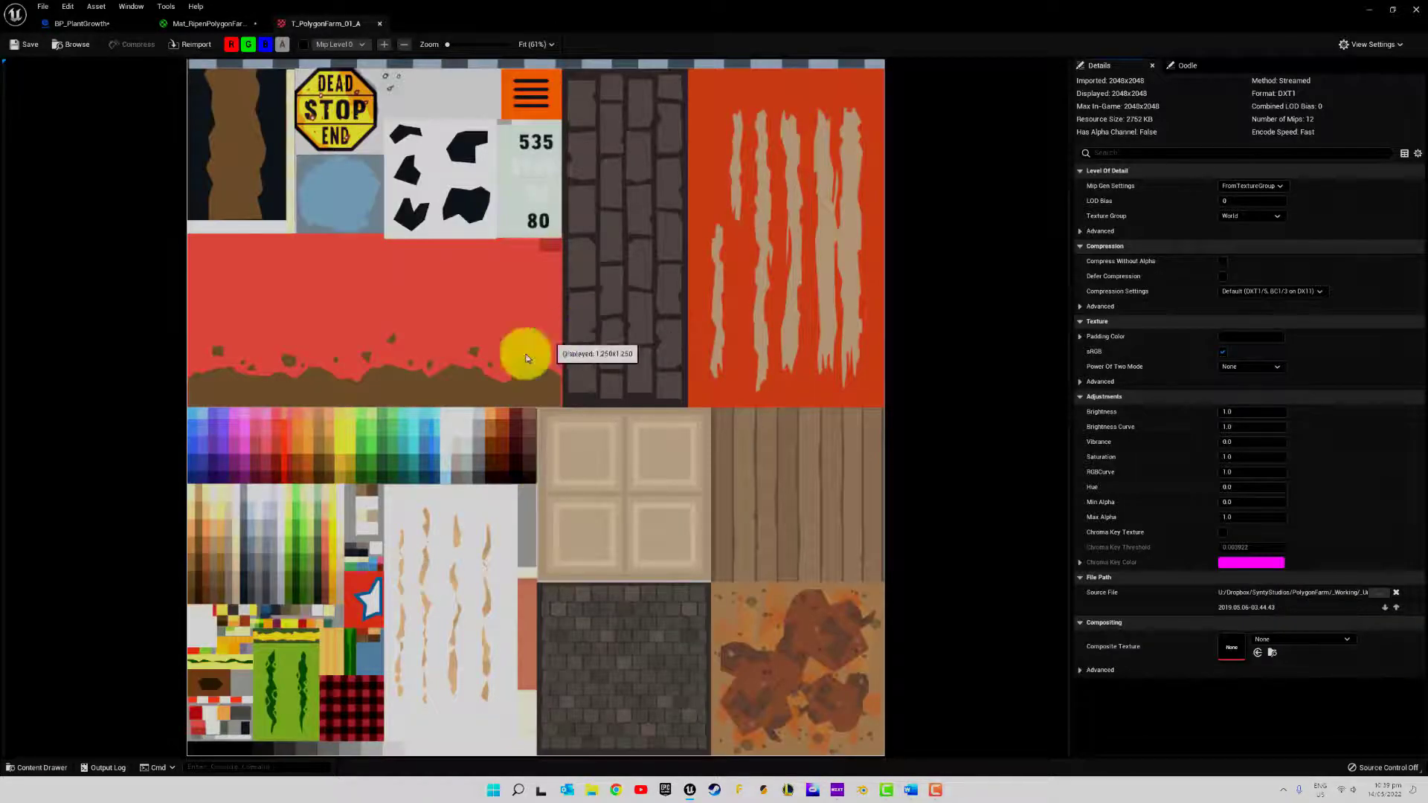
left_click(215, 24)
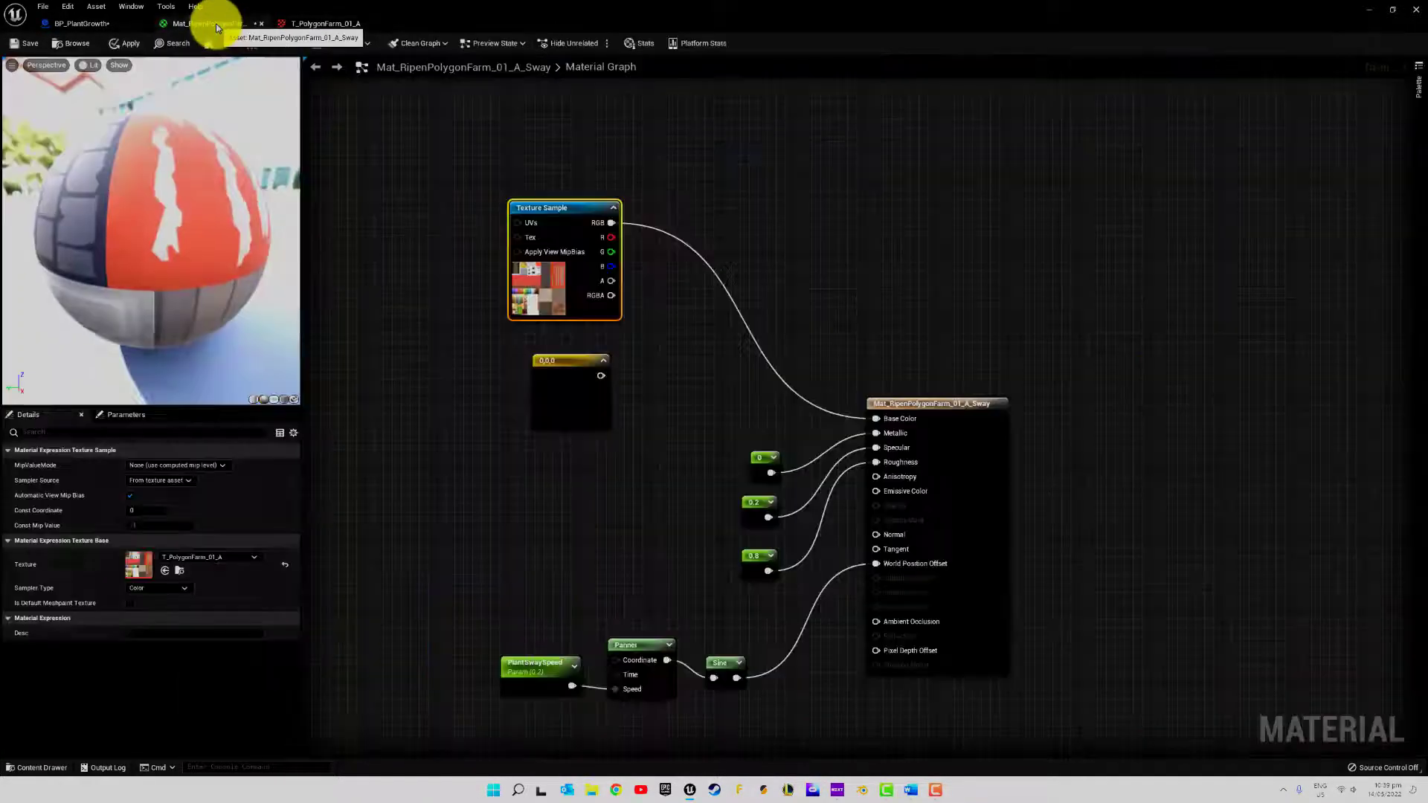
Set the Constant3Vector to the green sampled from the T_PolygonFarm_01_A texture's palette (0.162, 0.262, 0.0545)
double_click(571, 386)
left_click(311, 24)
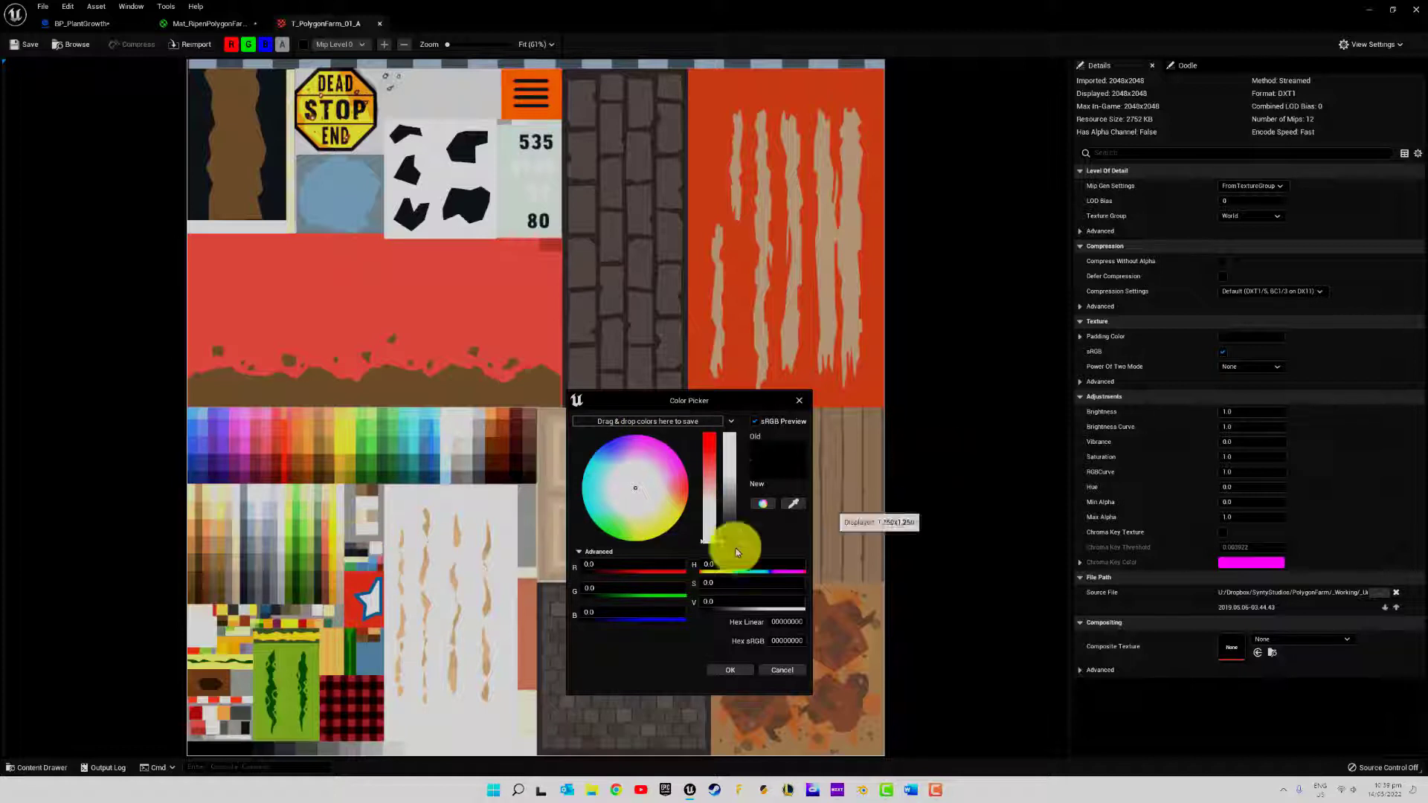
left_click(792, 506)
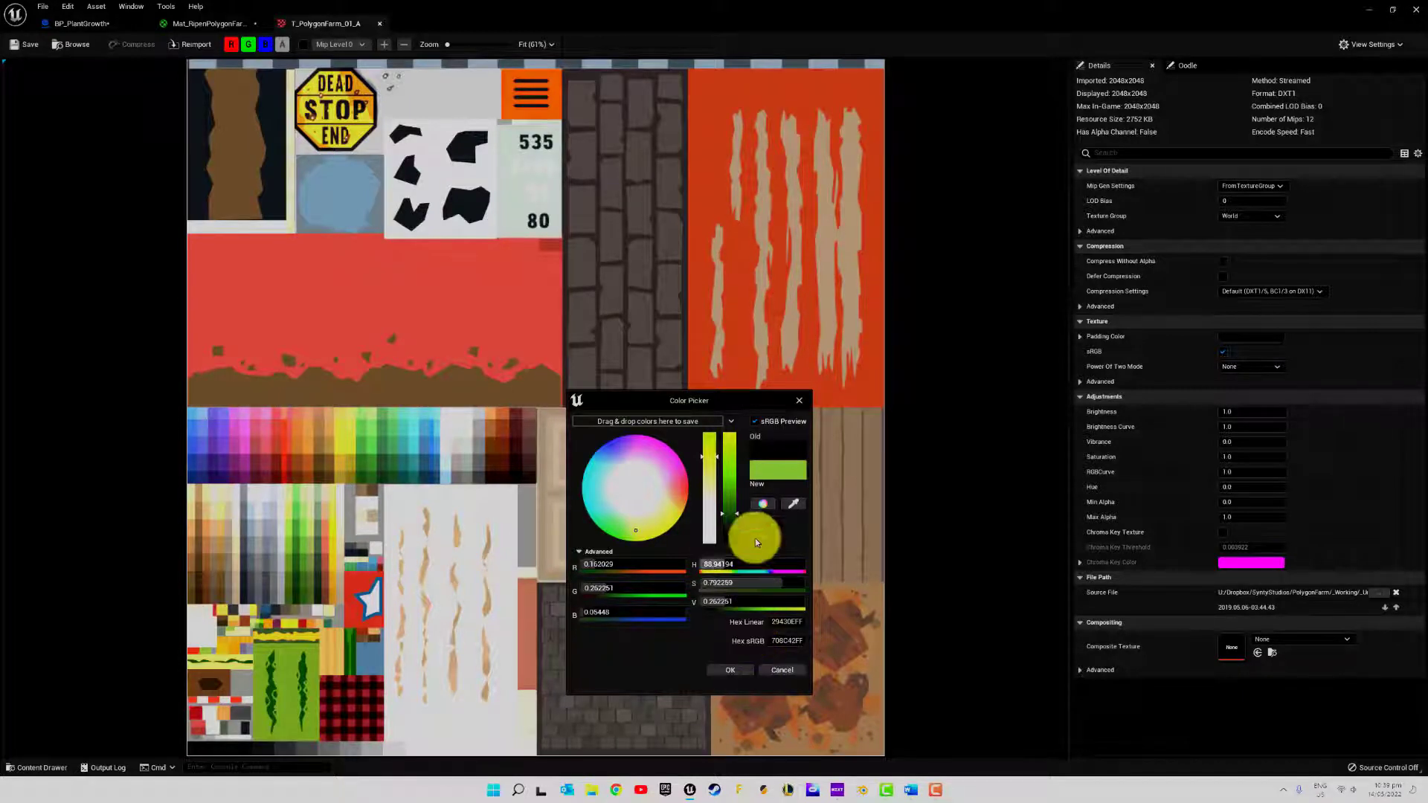
left_click(789, 507)
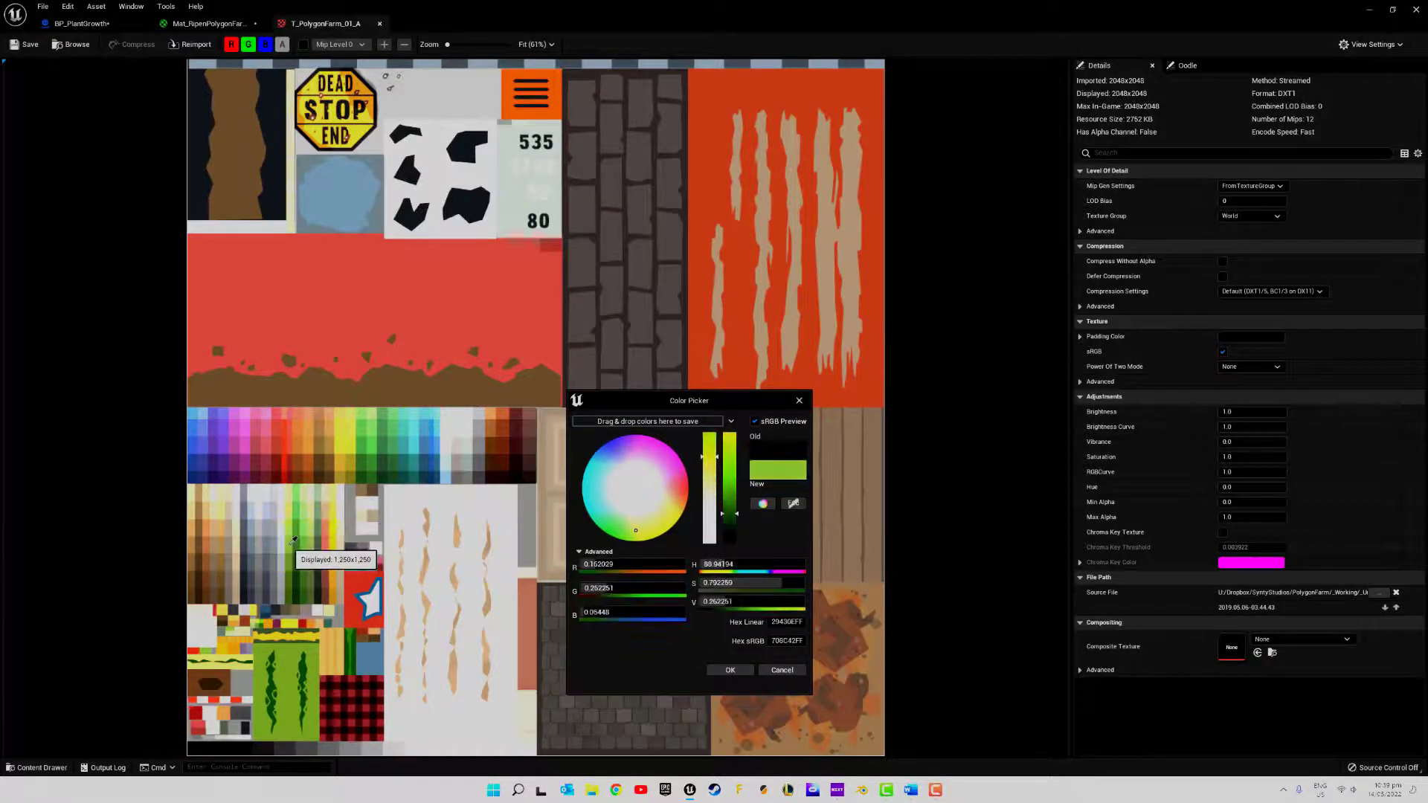
left_click(728, 671)
left_click(203, 22)
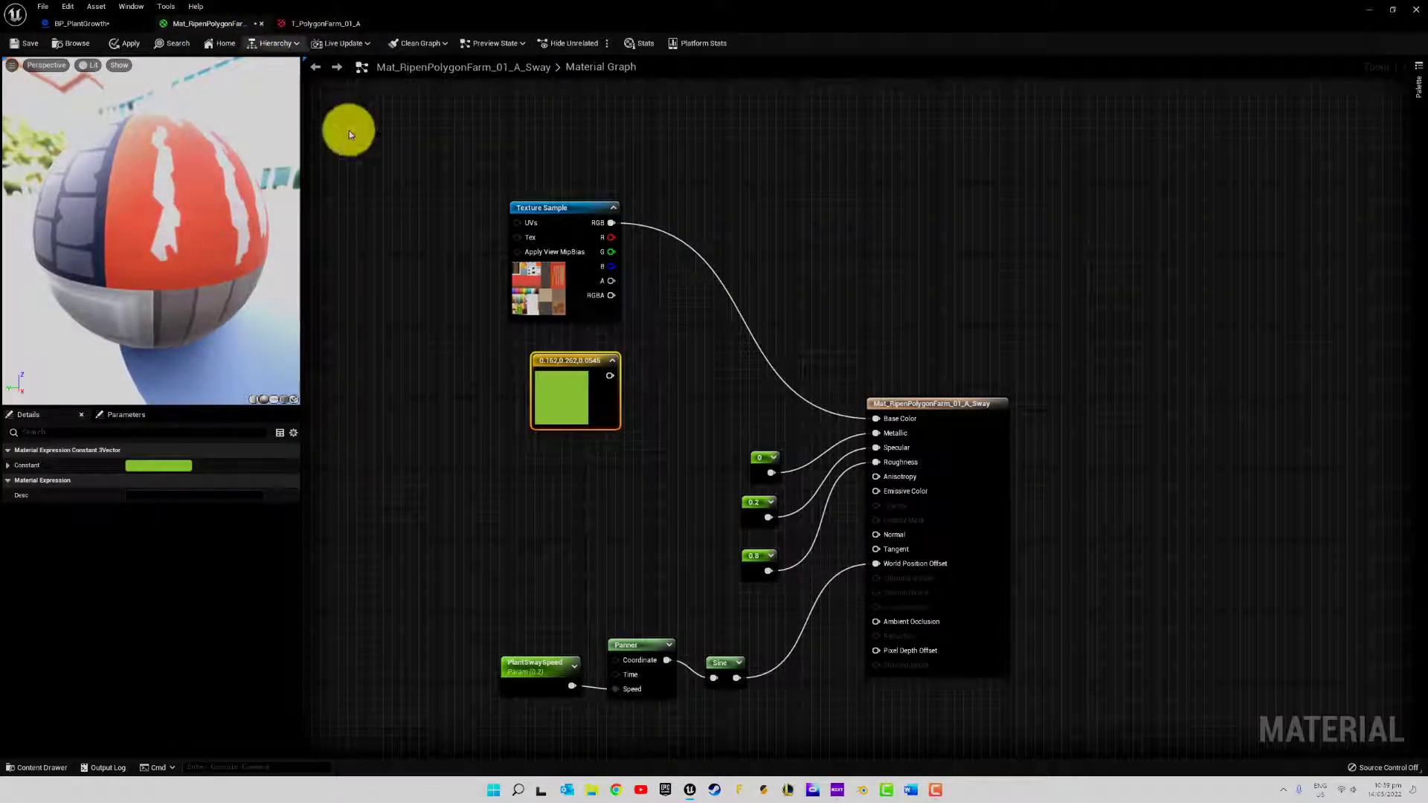
Add a LinearInterpolate node fed by the Texture Sample's RGB in its A input
right_click_drag(705, 325, 600, 317)
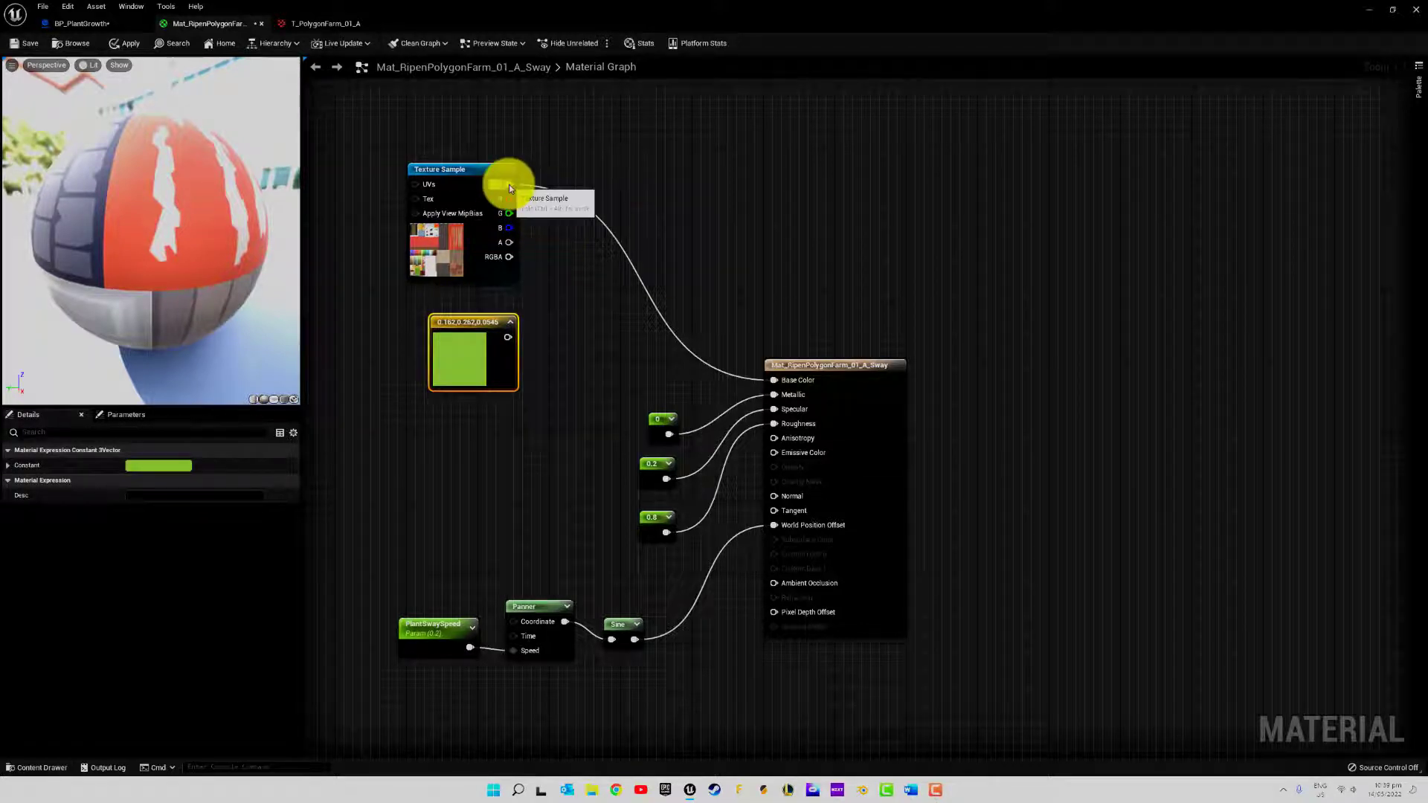
left_click_drag(509, 184, 569, 257)
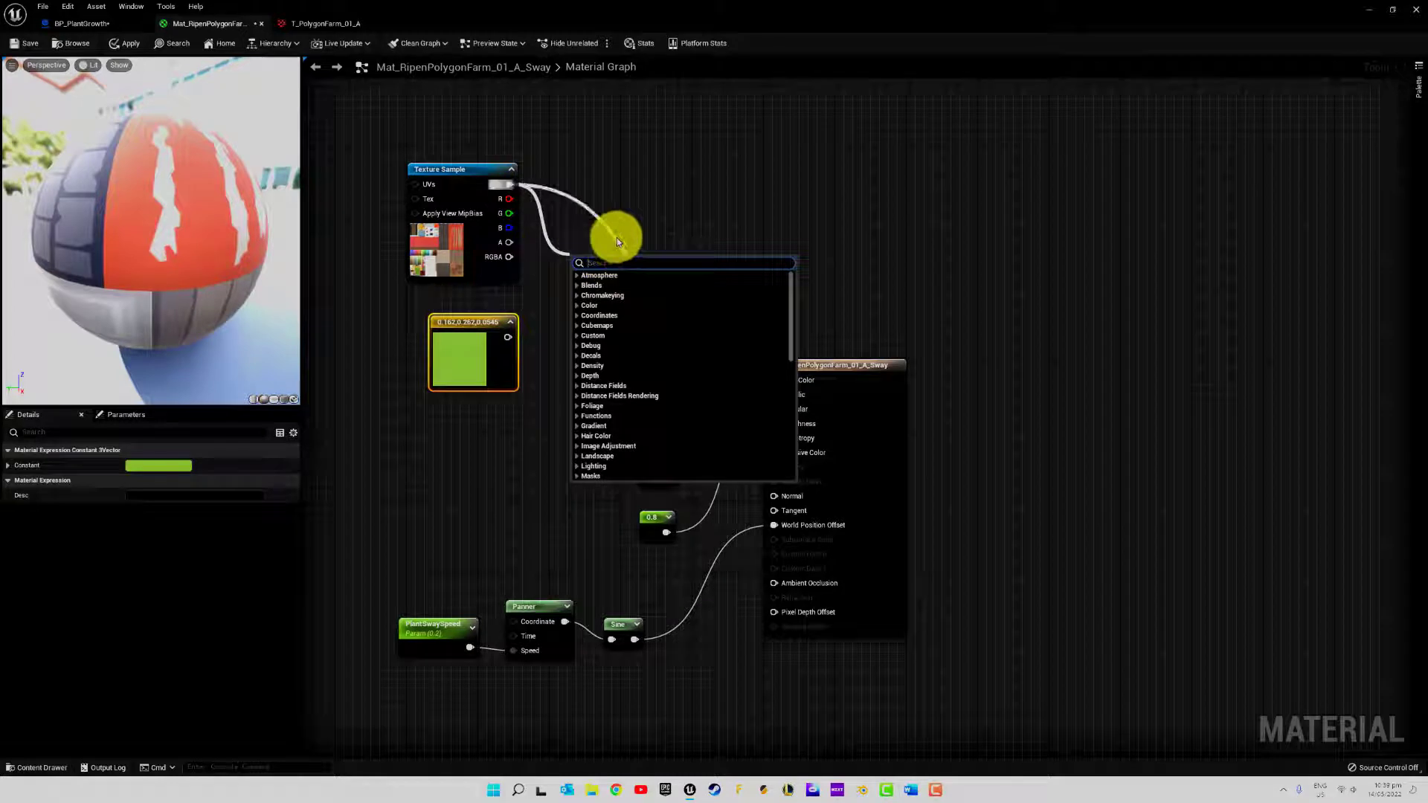
type("lerp")
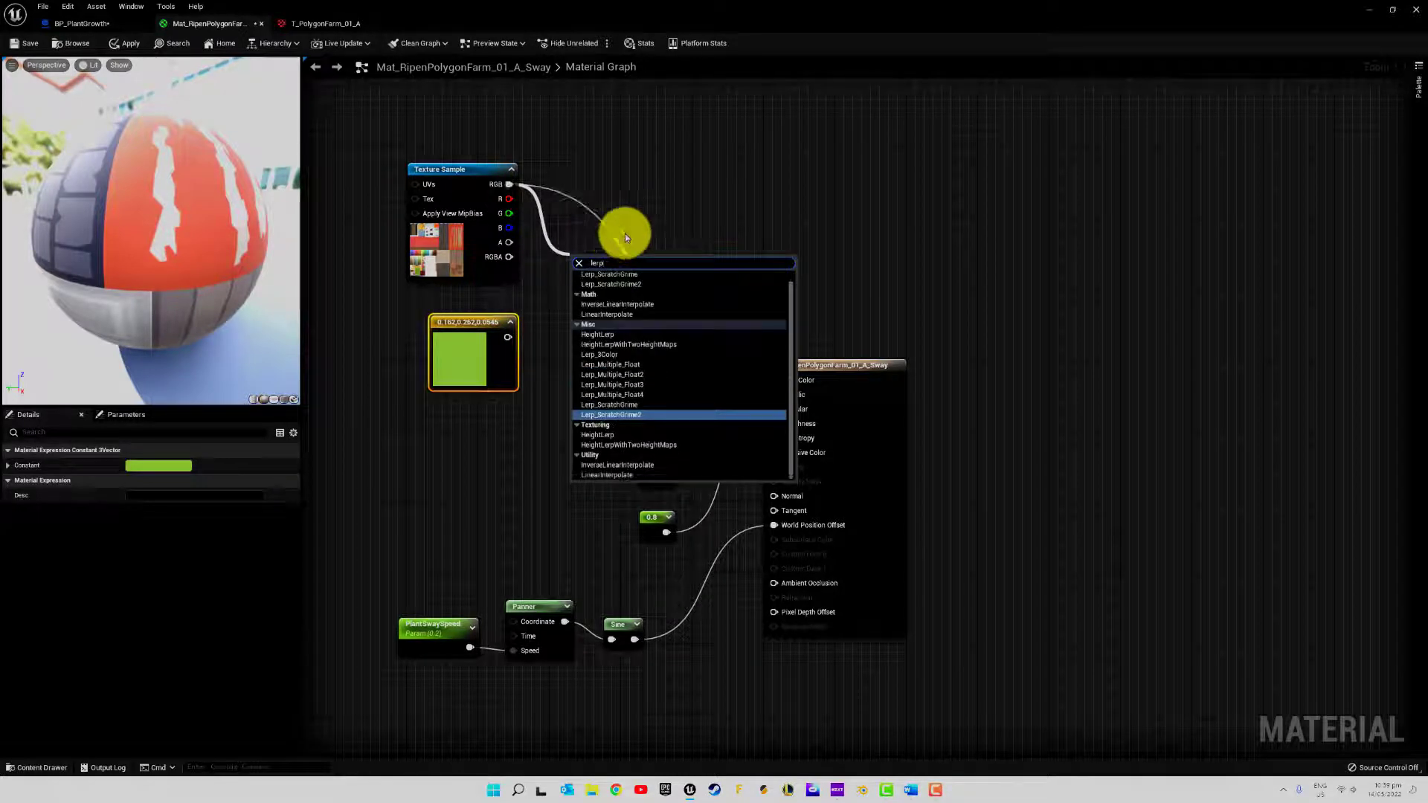
left_click(650, 475)
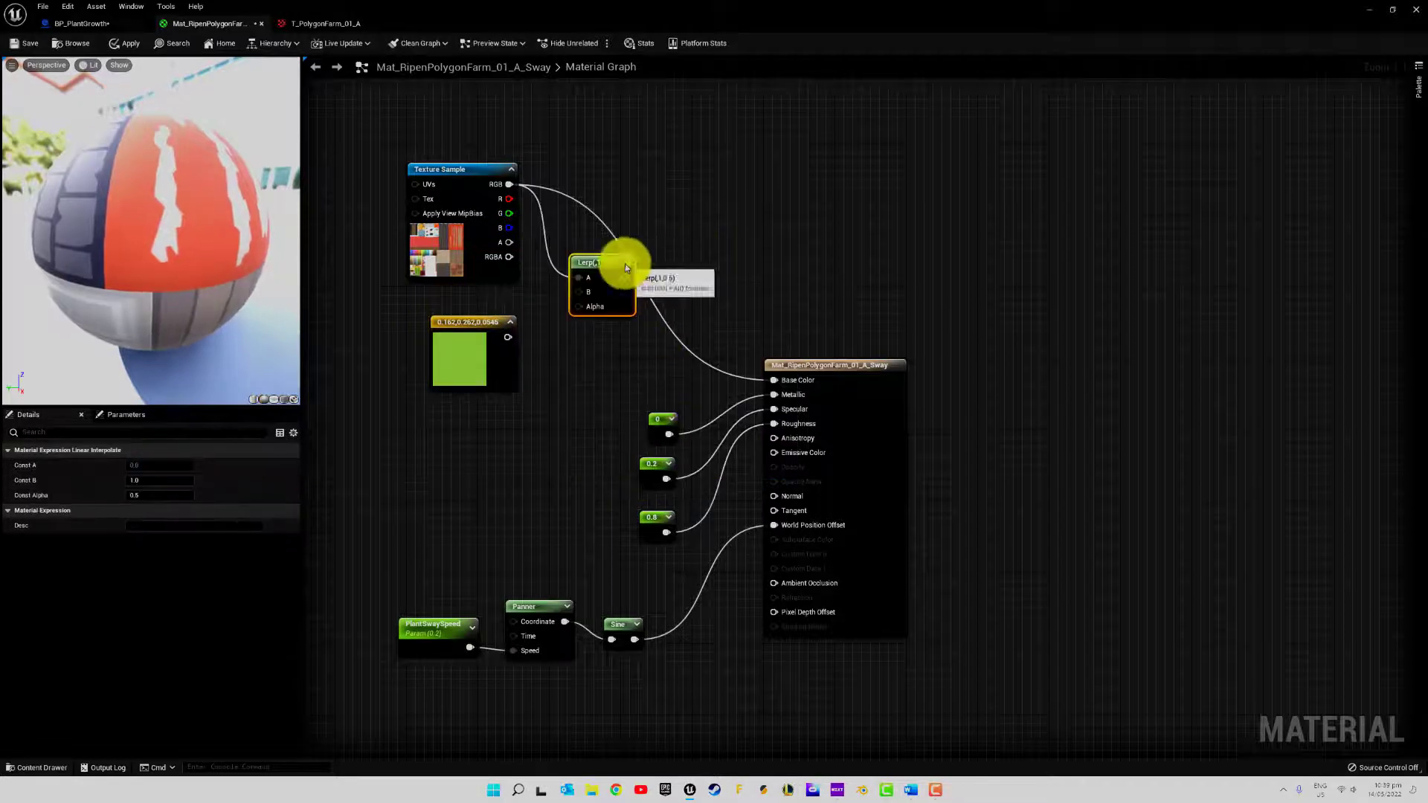
Promote the Lerp's Alpha to a parameter named Ripen and place it below the green constant
right_click(583, 309)
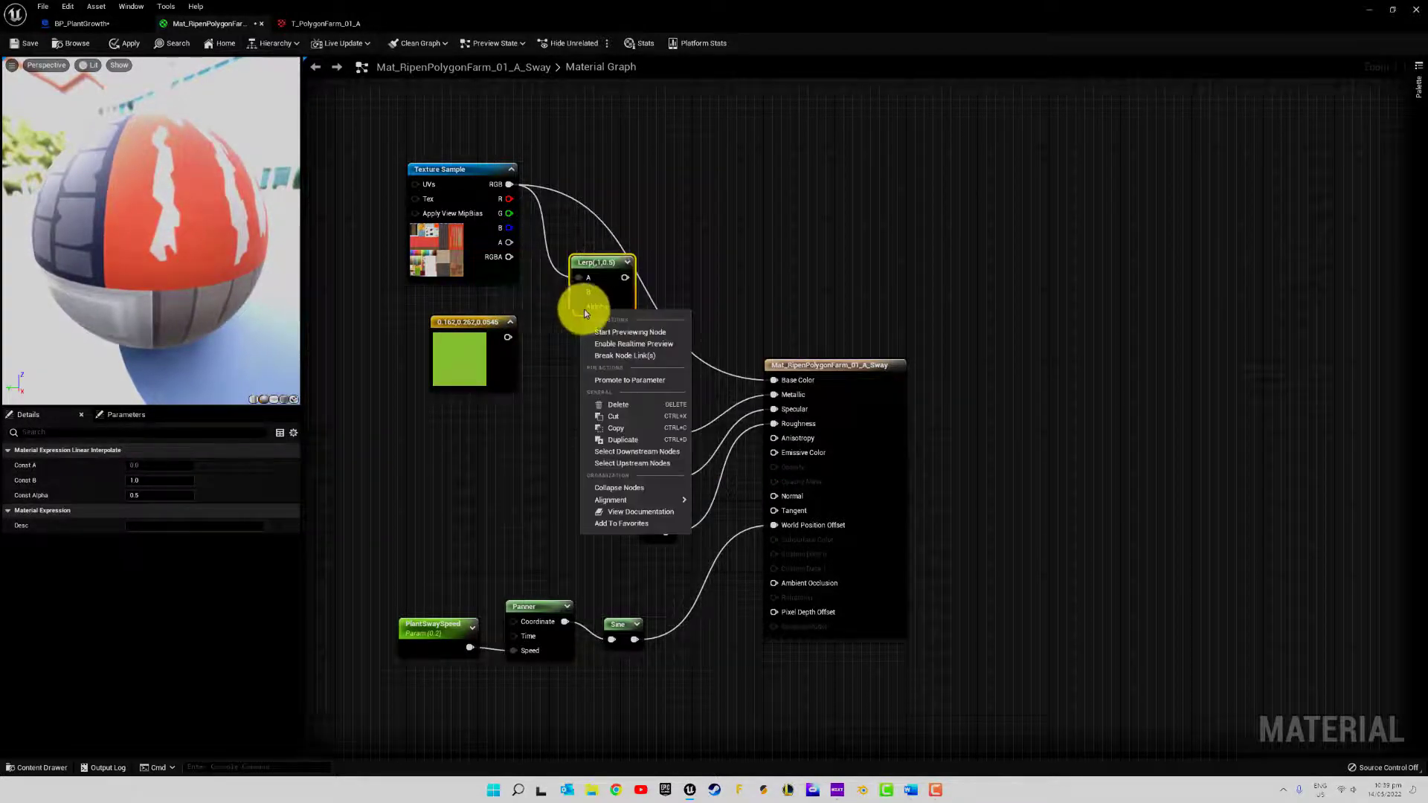
left_click(615, 380)
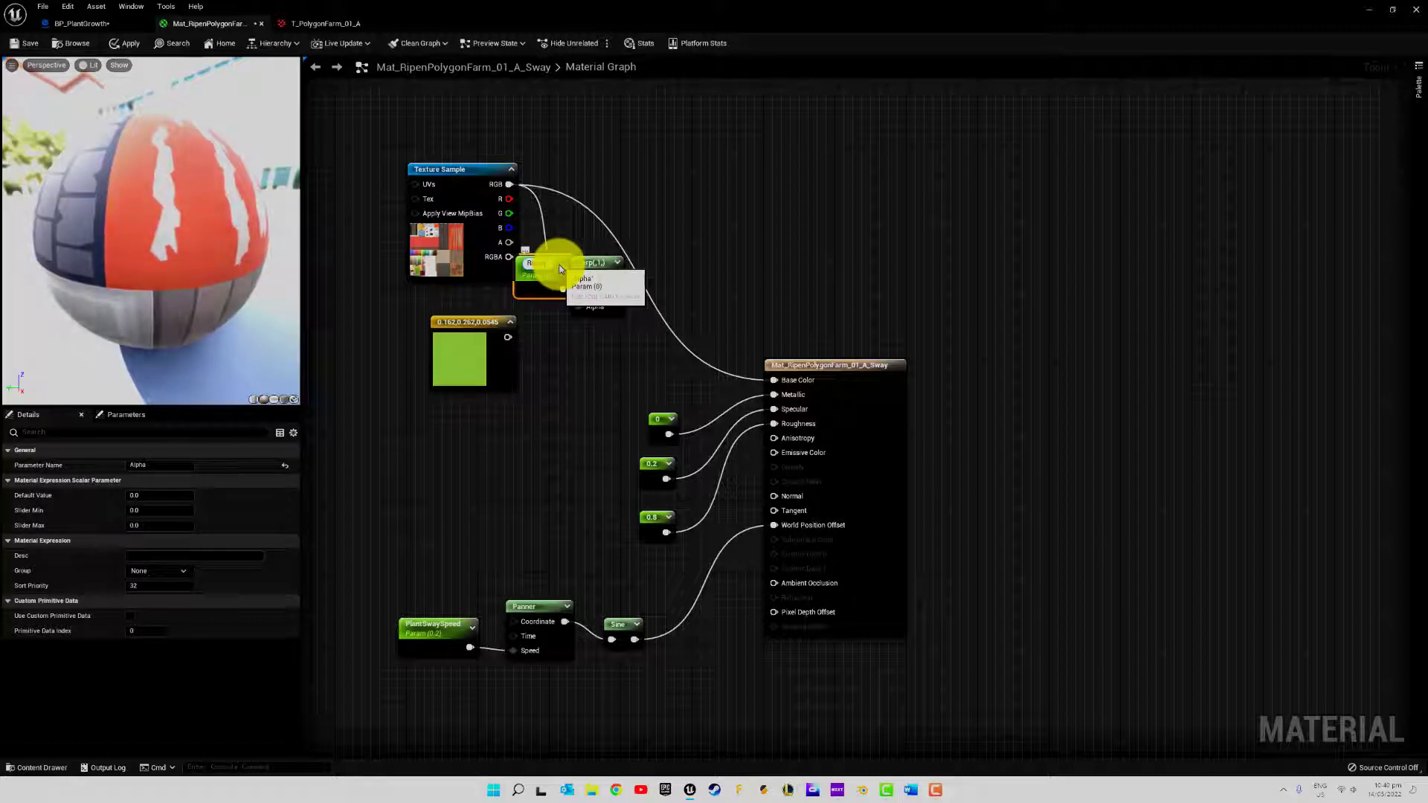
key("Return")
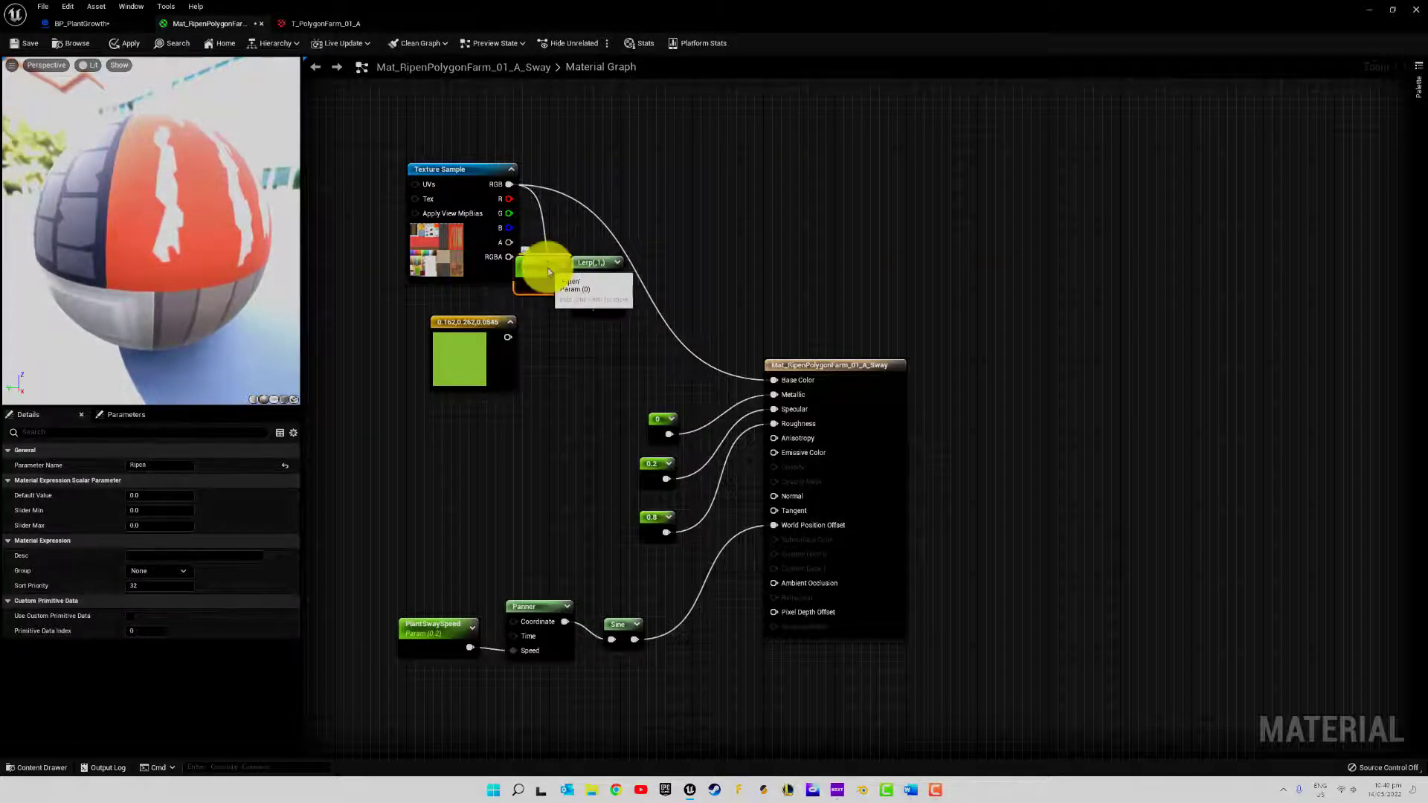
left_click_drag(547, 267, 504, 470)
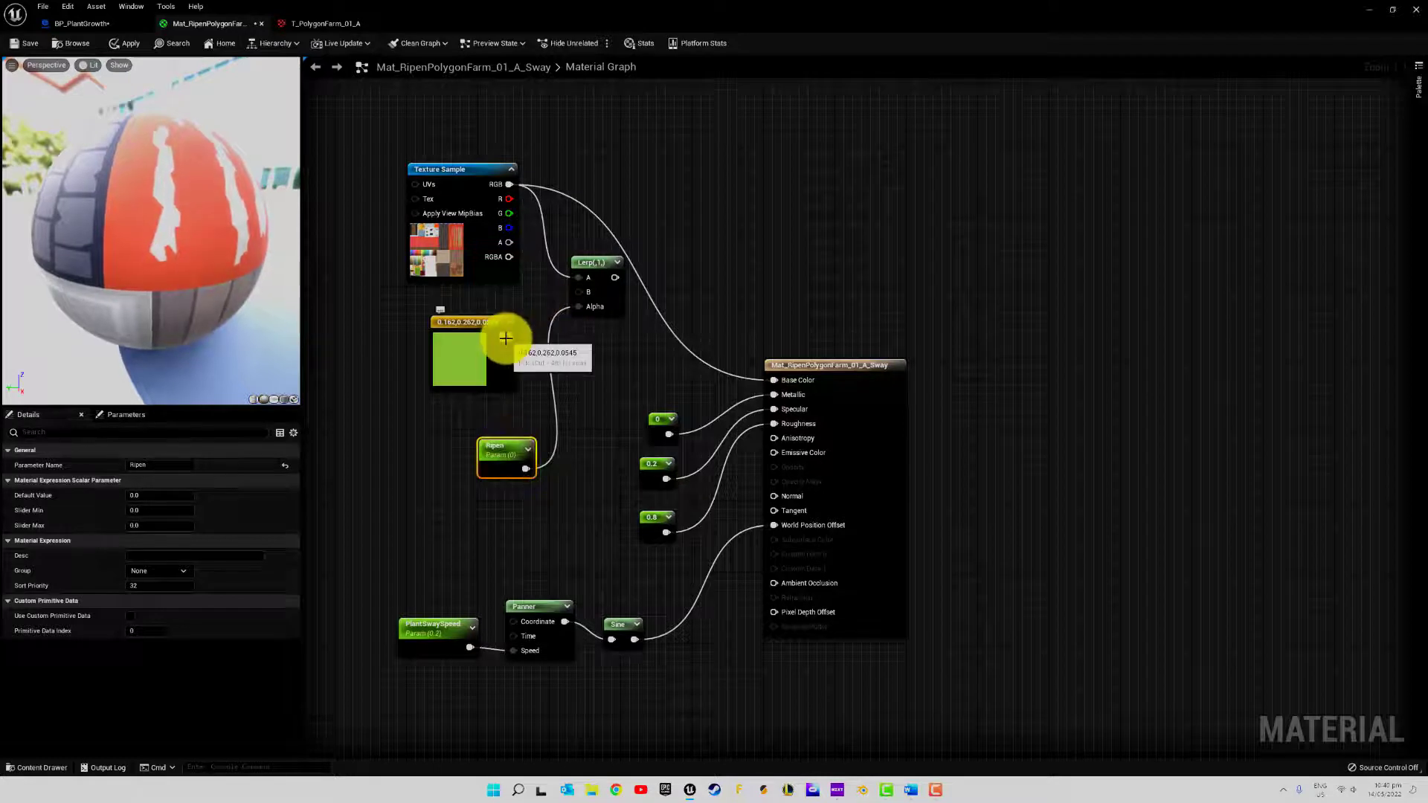
Connect the green constant to the Lerp's B input and the Lerp's output to Base Color
left_click_drag(506, 338, 577, 297)
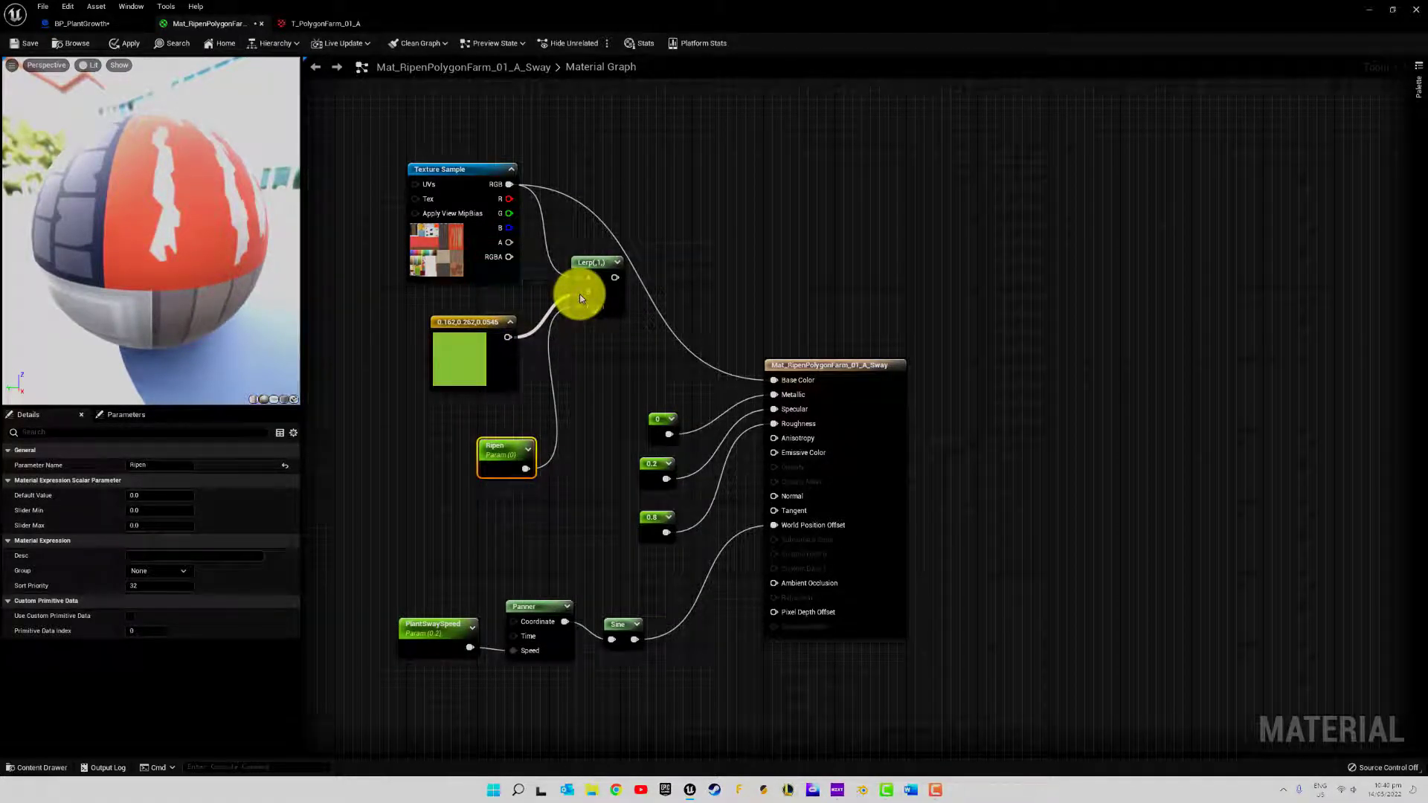
left_click_drag(580, 298, 772, 379)
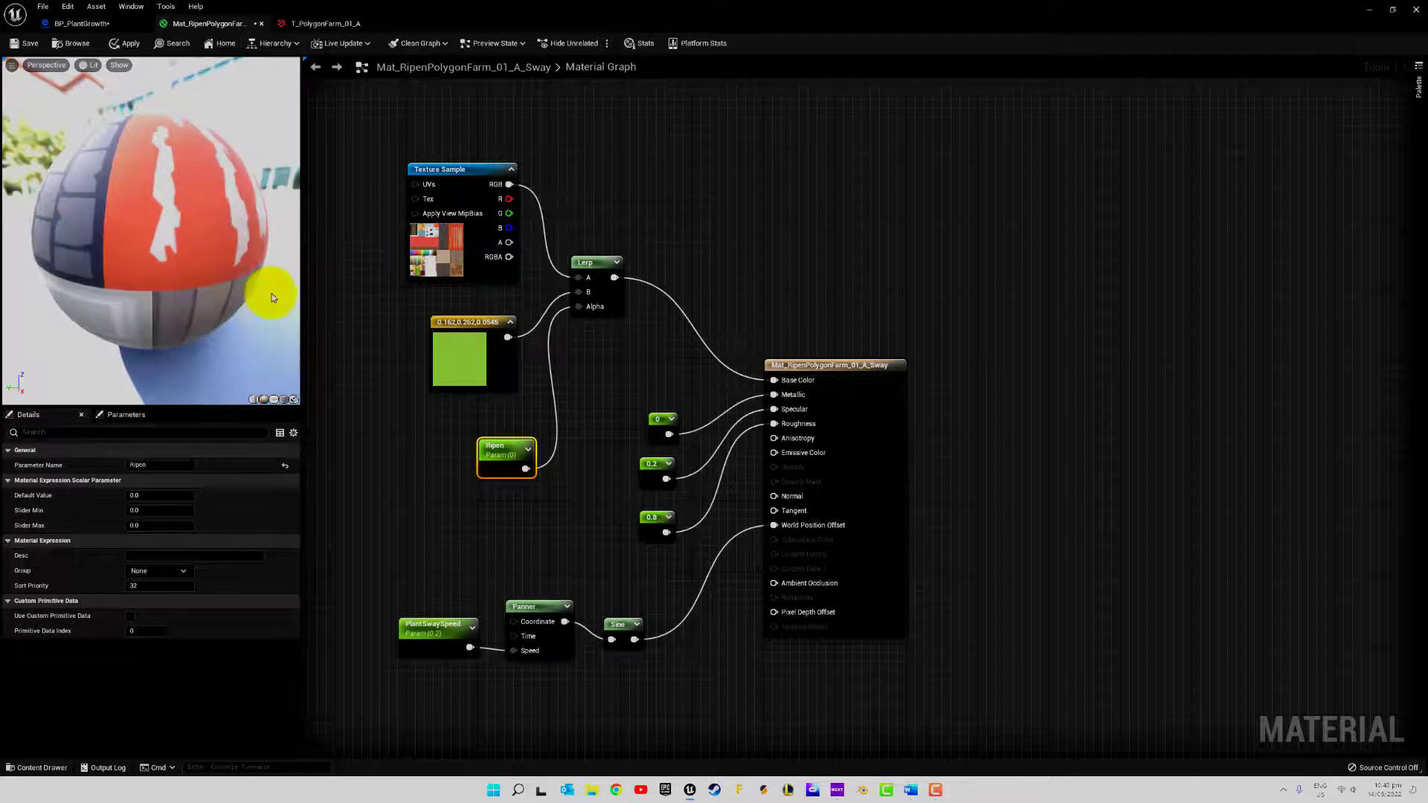
Try different Ripen values on the material preview, and reset the parameter to 0
left_click(121, 416)
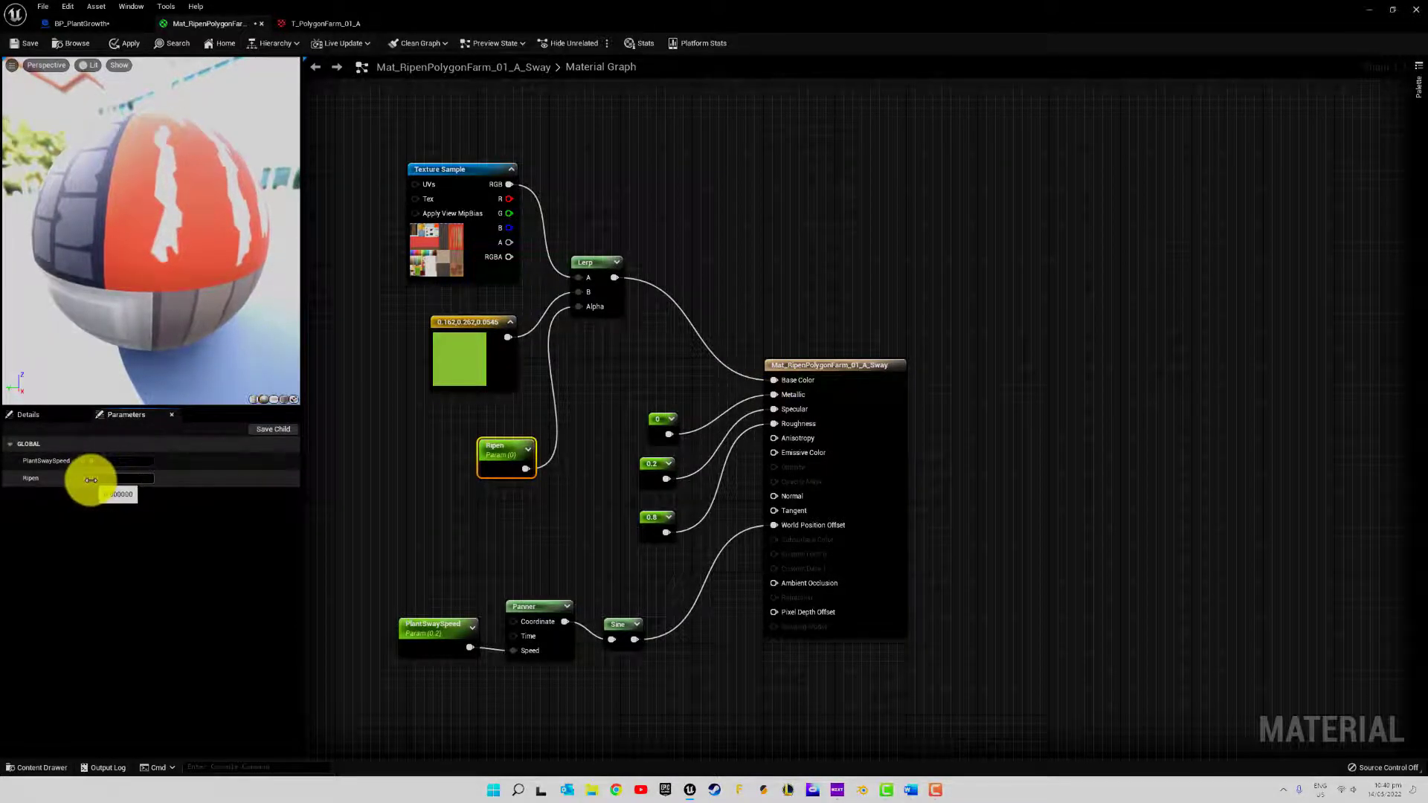
mouse_move(90, 480)
left_mouse_down()
mouse_move(370, 488)
mouse_move(32, 510)
mouse_move(121, 510)
mouse_move(99, 481)
left_mouse_up()
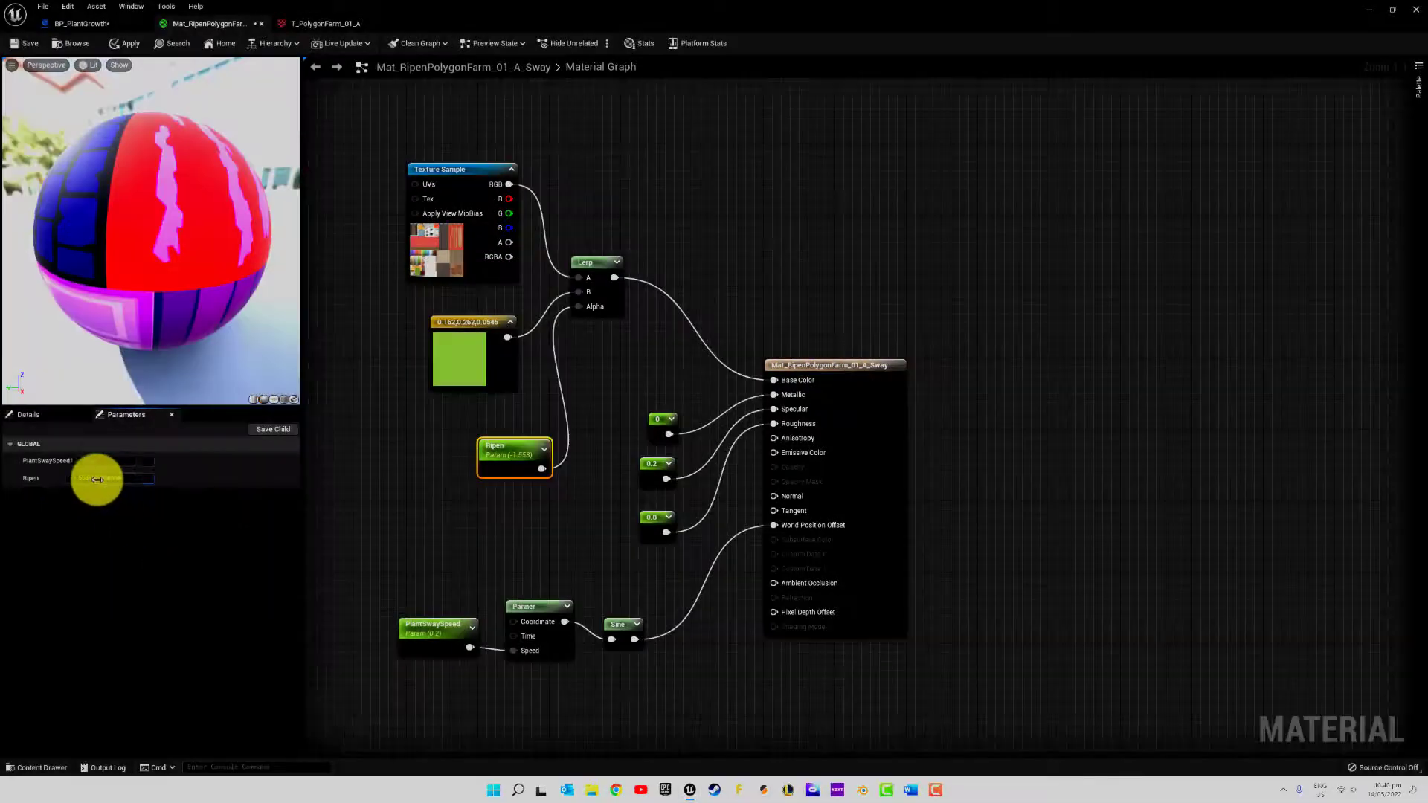
type("0")
key("Return")
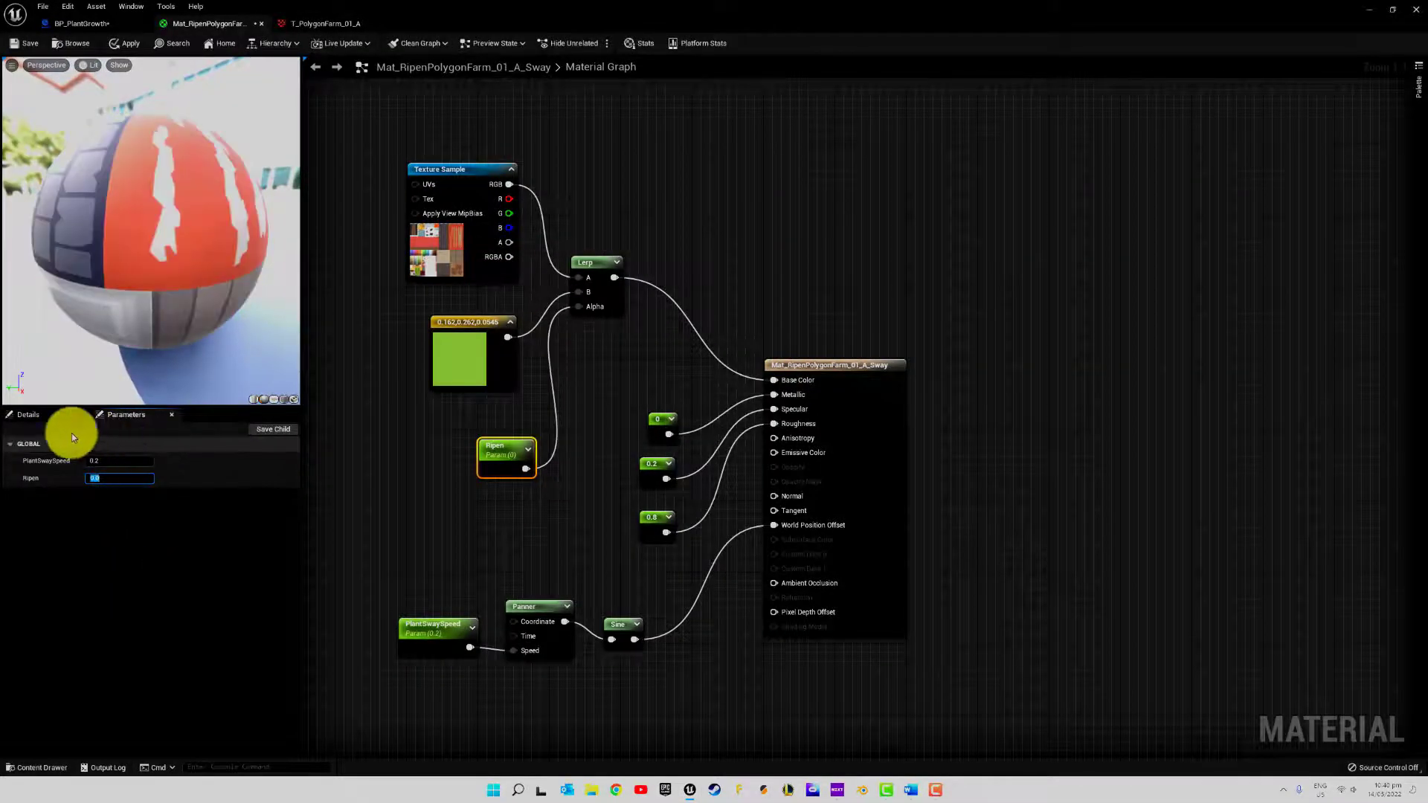
Set the Ripen parameter's Slider Max to 1
left_click(81, 415)
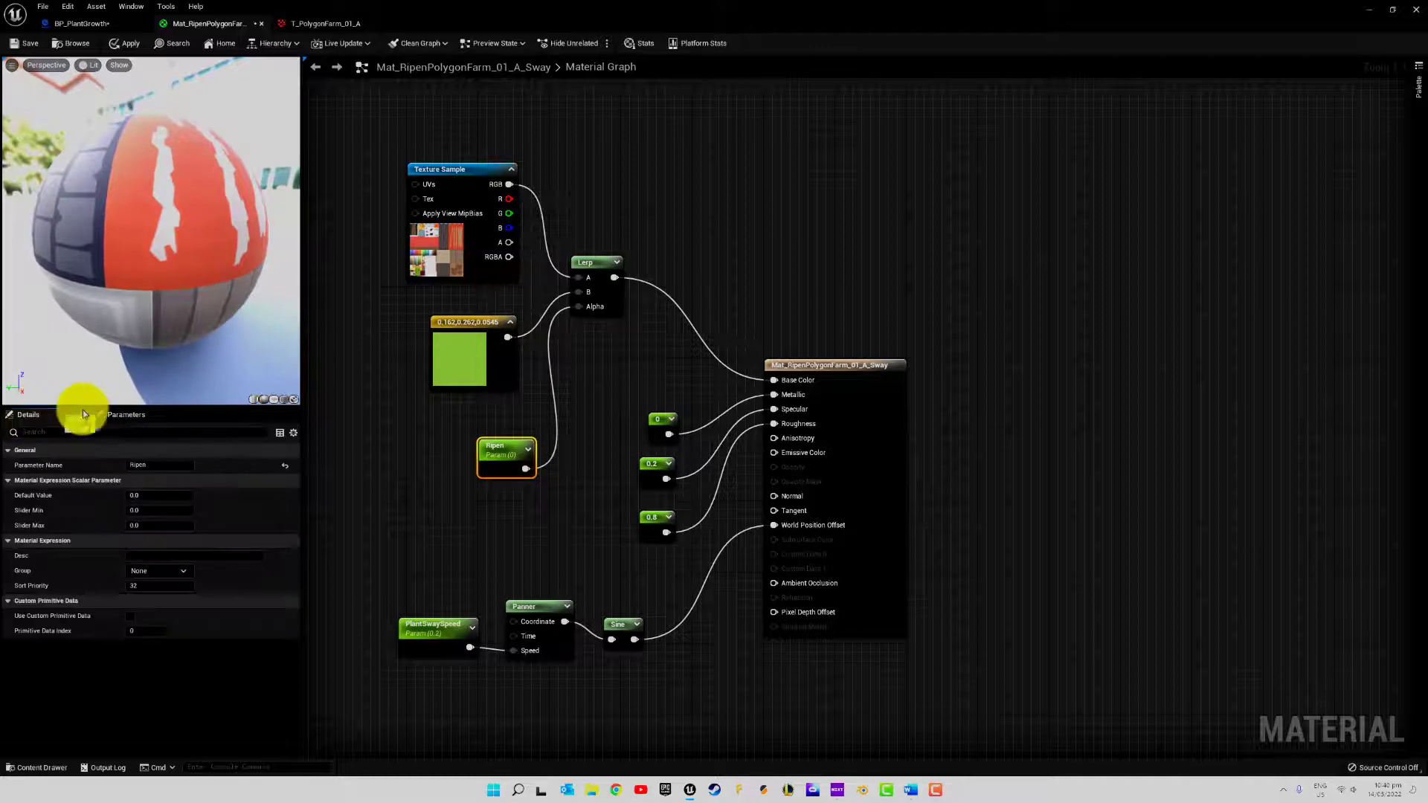
left_click(147, 525)
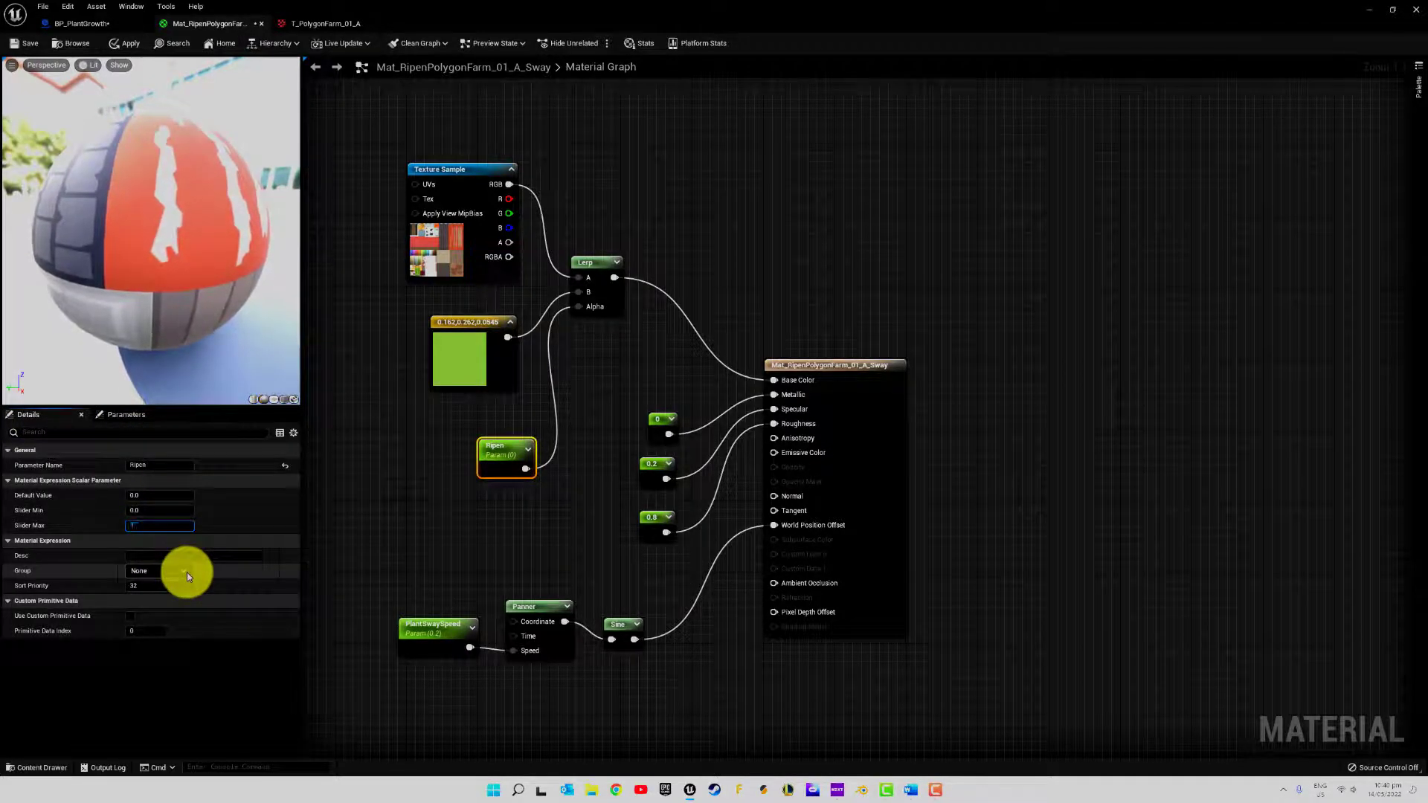
type("1")
key("Return")
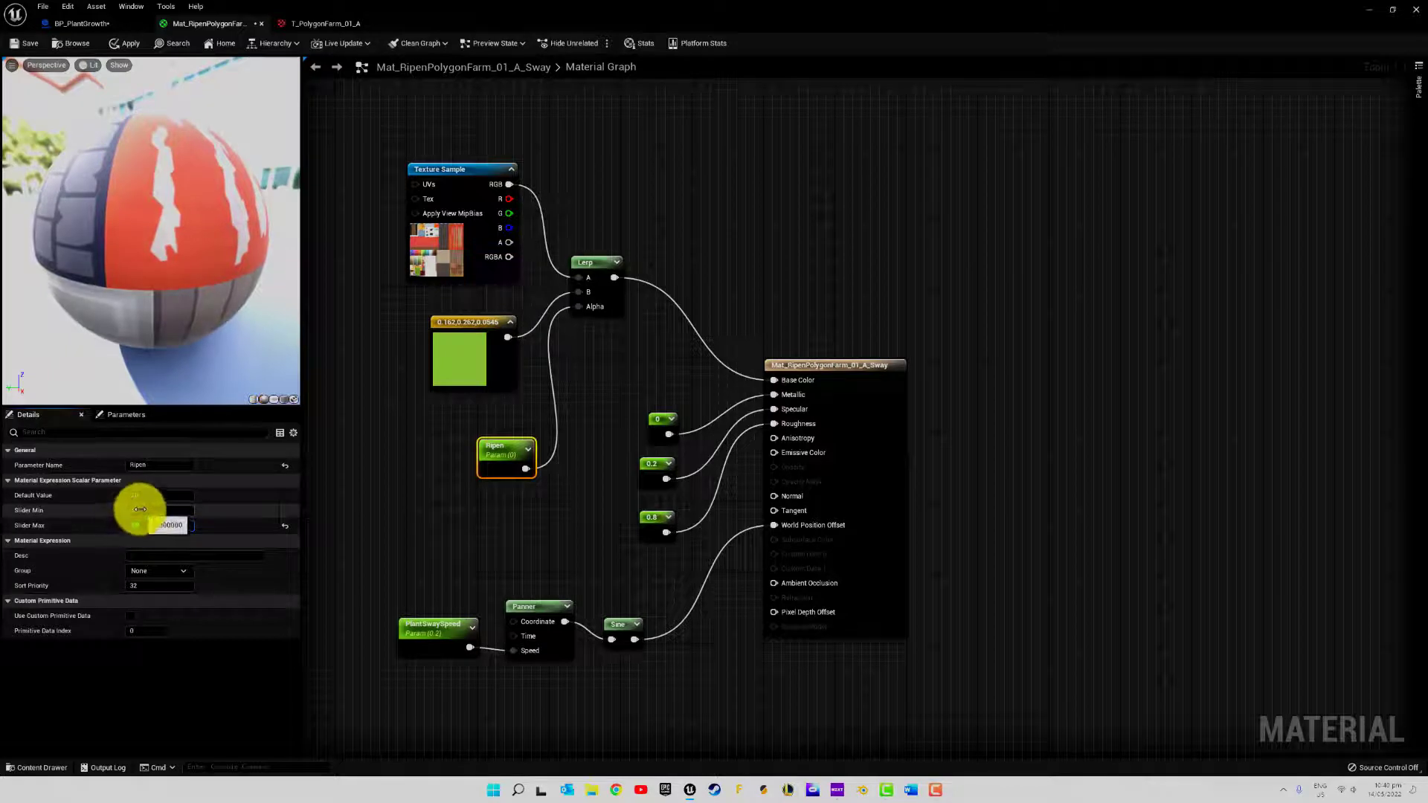
Preview the blend by sweeping the Ripen parameter between 0 and 1, leaving it at 0
left_click(116, 416)
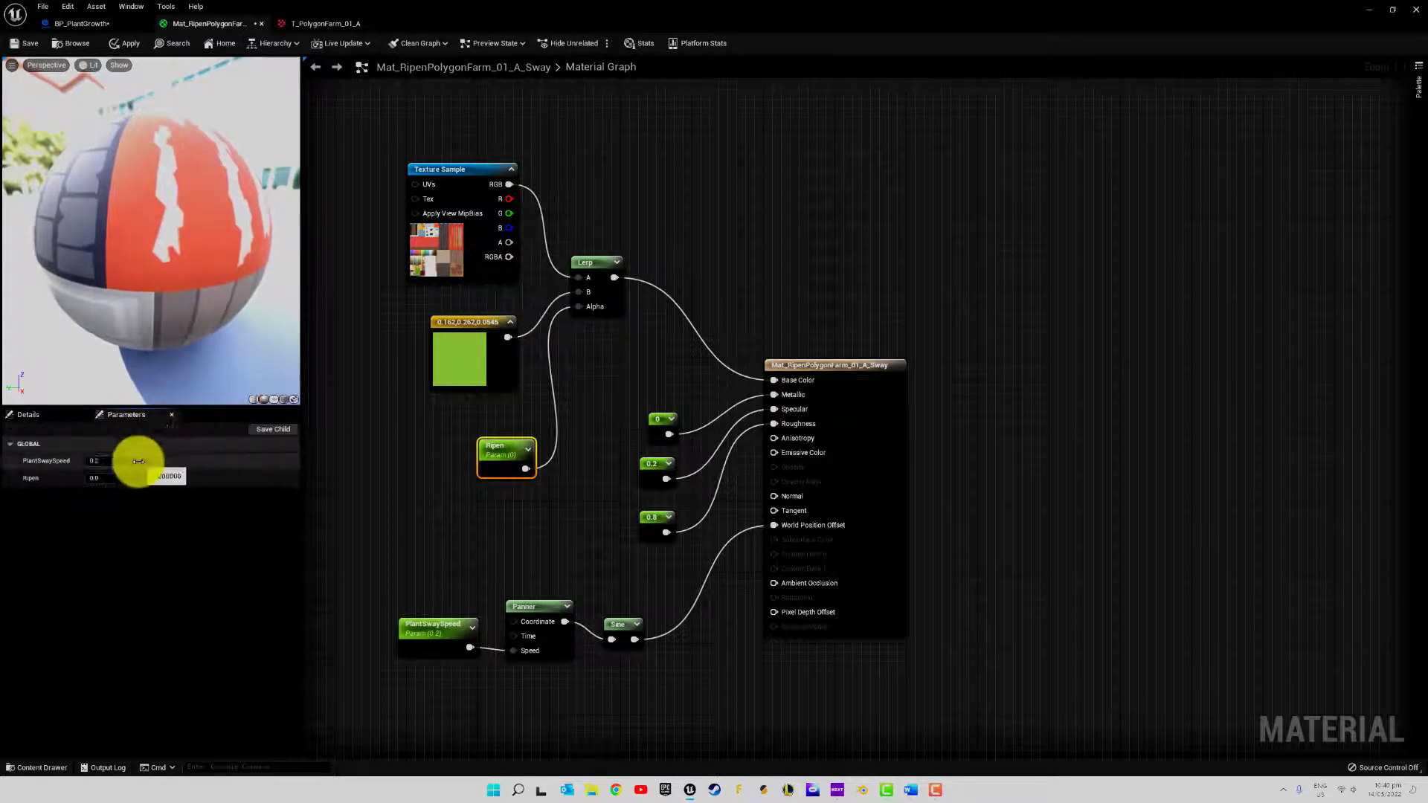
mouse_move(89, 477)
left_mouse_down()
mouse_move(149, 484)
mouse_move(70, 484)
left_mouse_up()
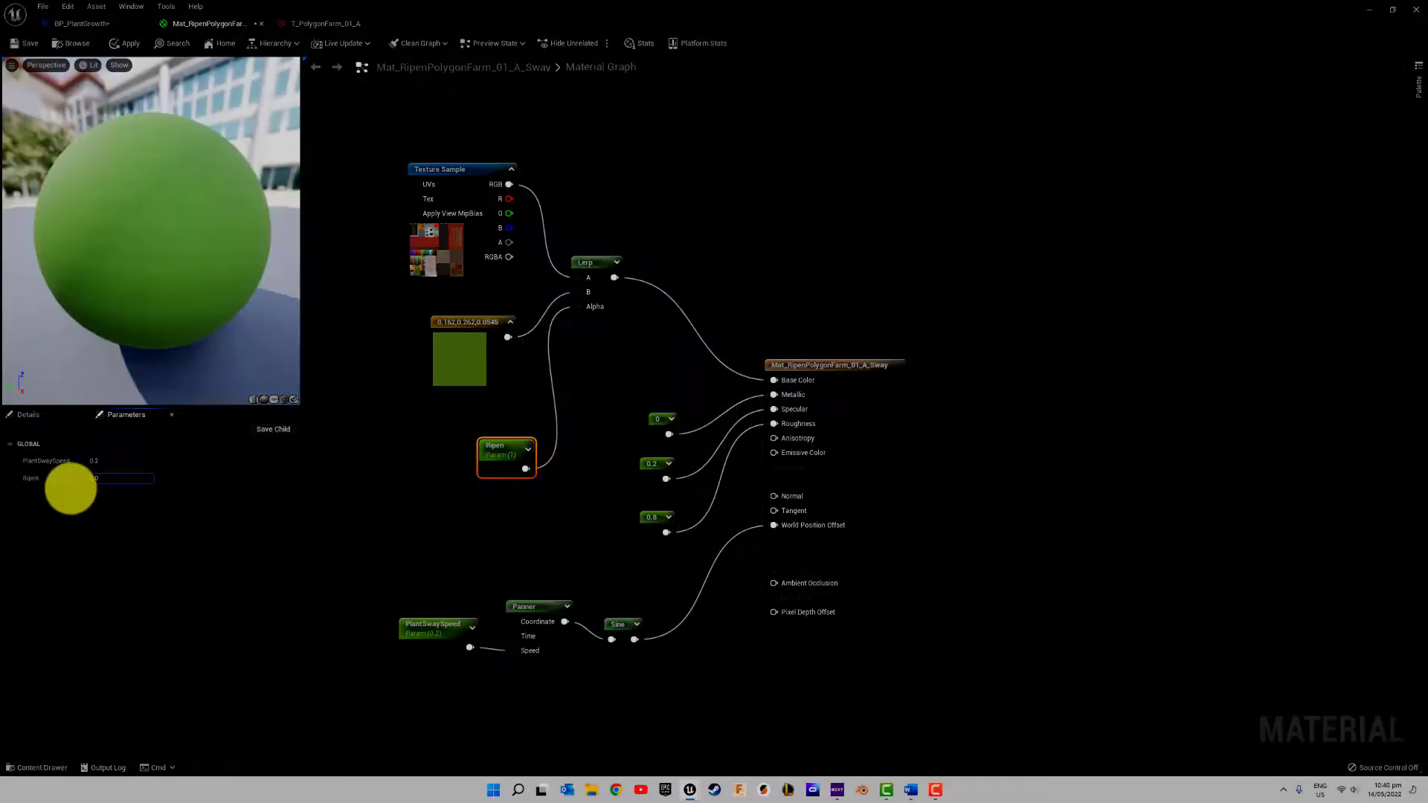
left_click(424, 449)
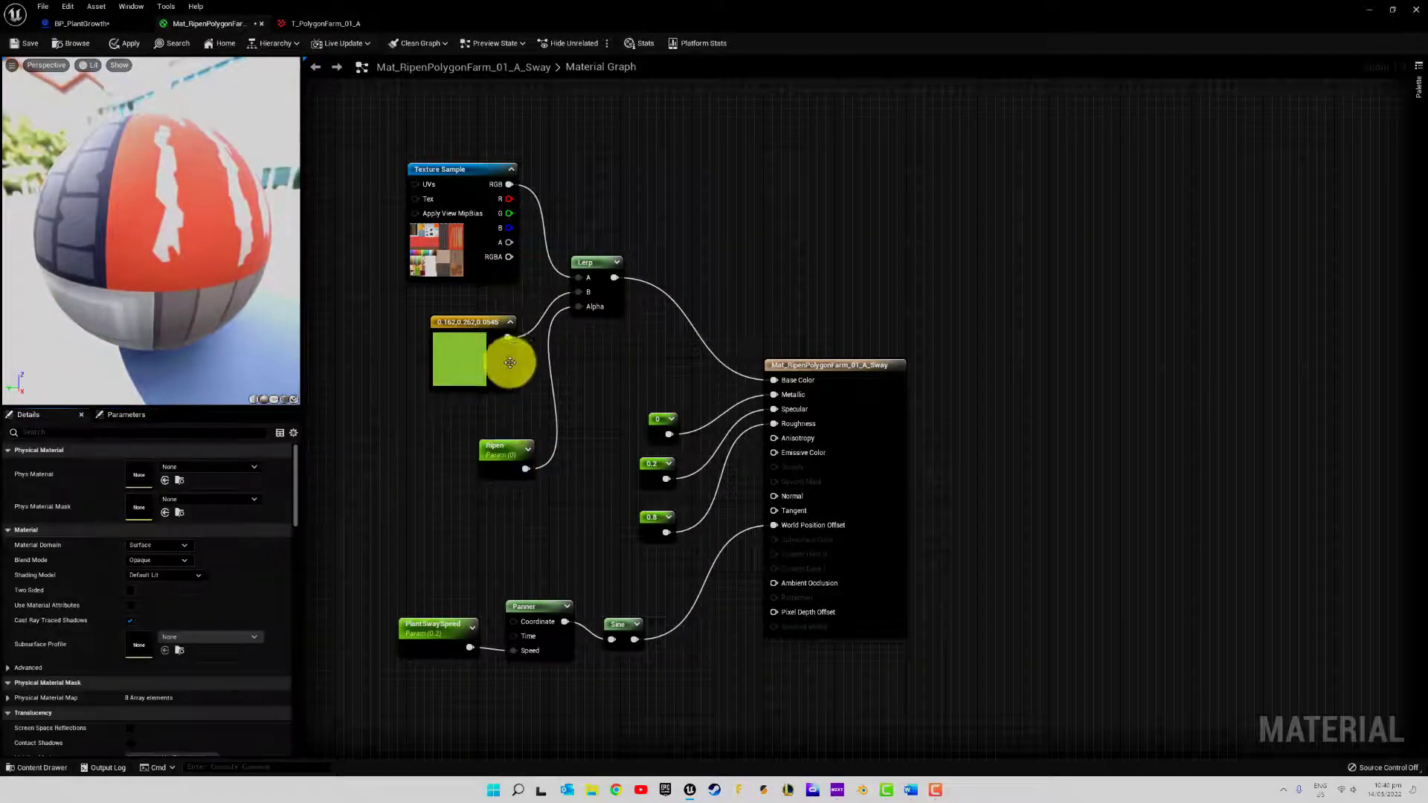
Swap the Lerp's inputs so the green constant feeds A and the Texture Sample's RGB feeds B, and apply the material
left_click(539, 322, "alt")
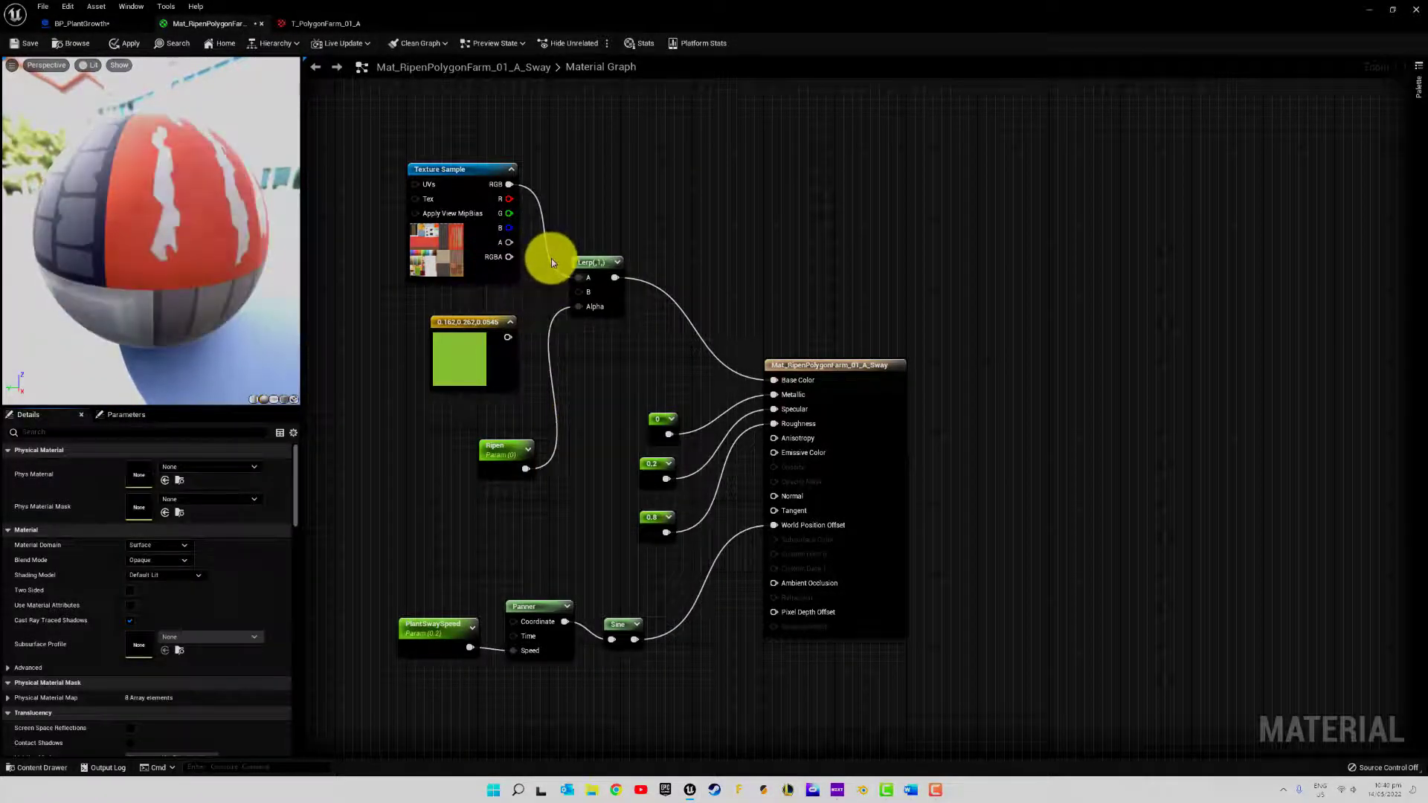
left_click(551, 260, "alt")
left_click_drag(456, 321, 447, 82)
left_click_drag(446, 166, 564, 290)
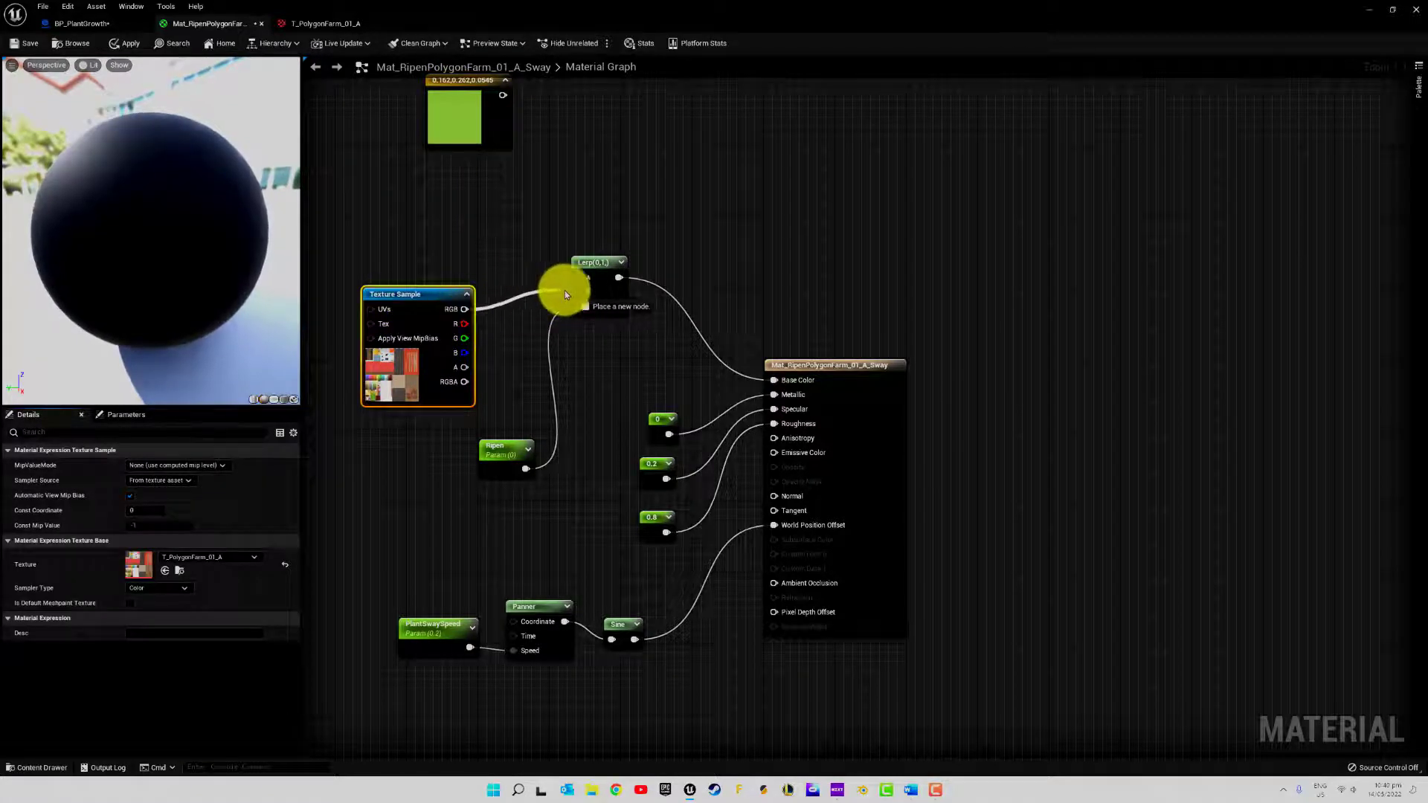
left_click_drag(463, 90, 579, 278)
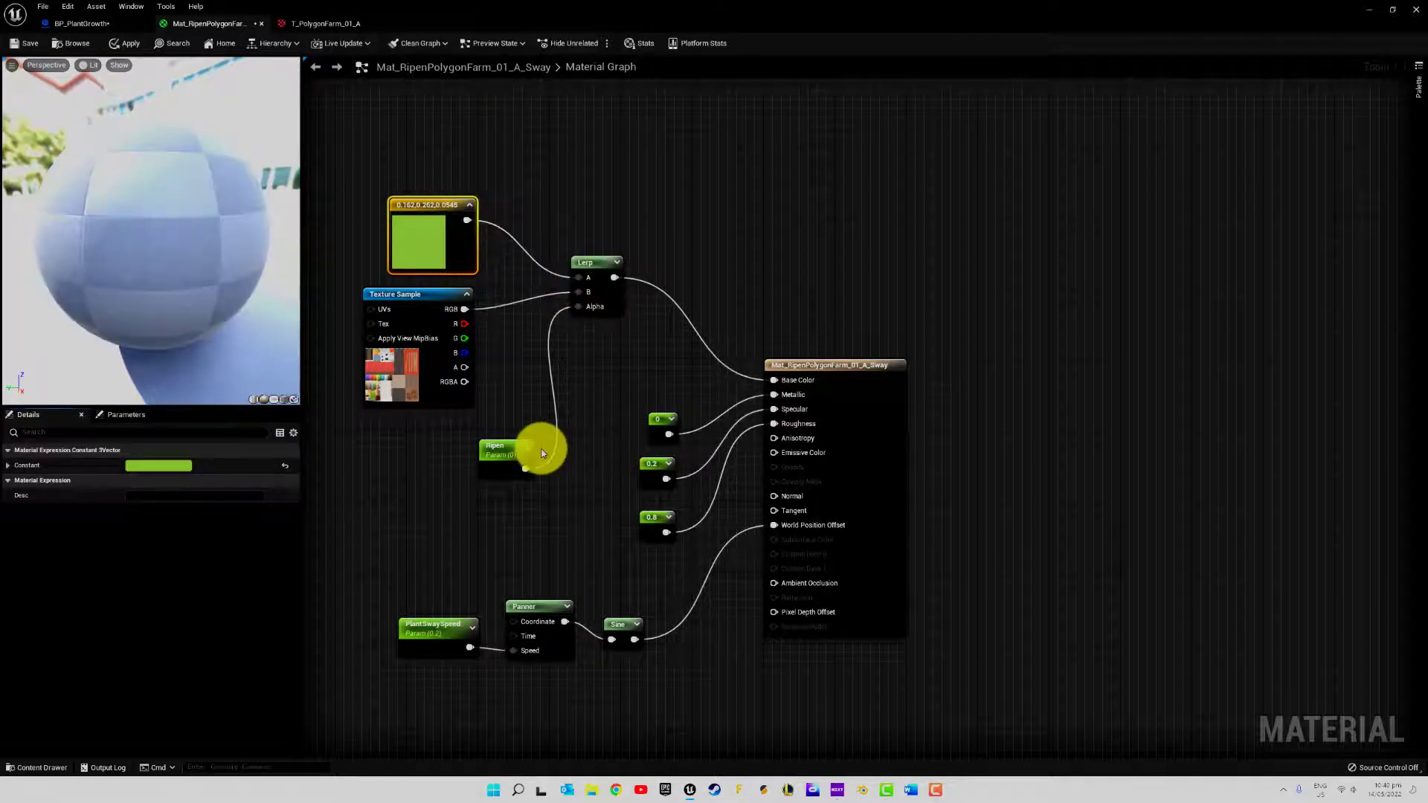
left_click(128, 45)
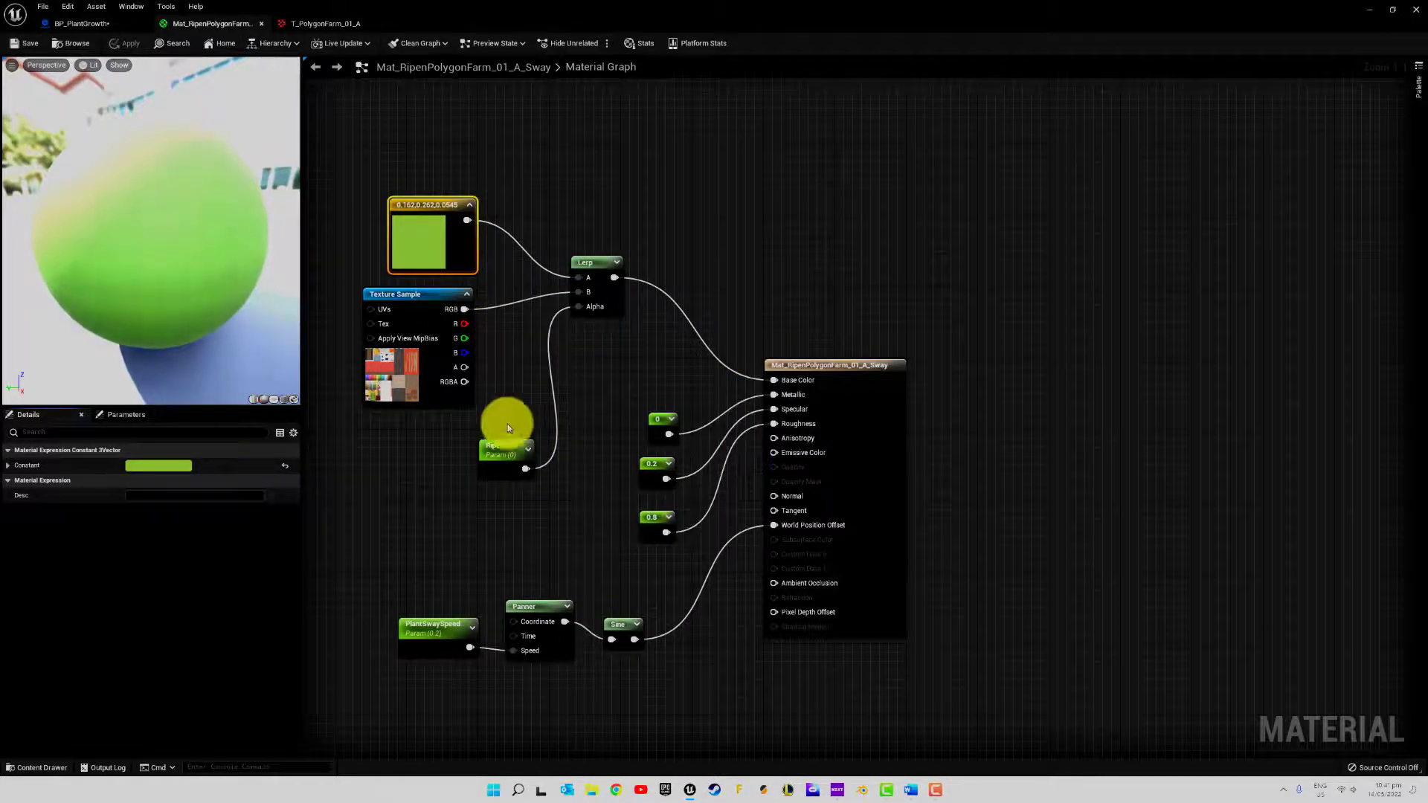
Close the T_PolygonFarm_01_A texture and set the material's Ripen parameter to 1
left_click(111, 23)
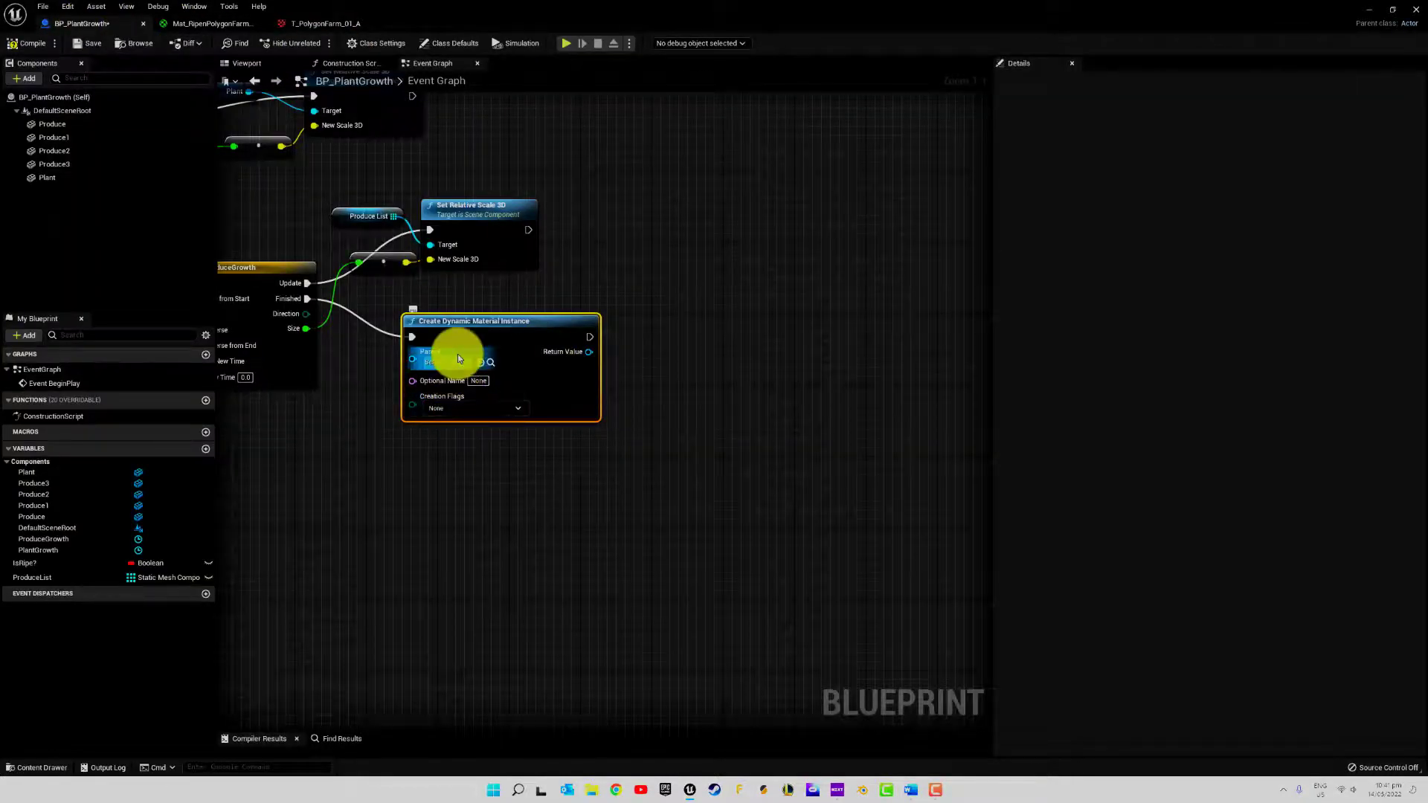
left_click(316, 23)
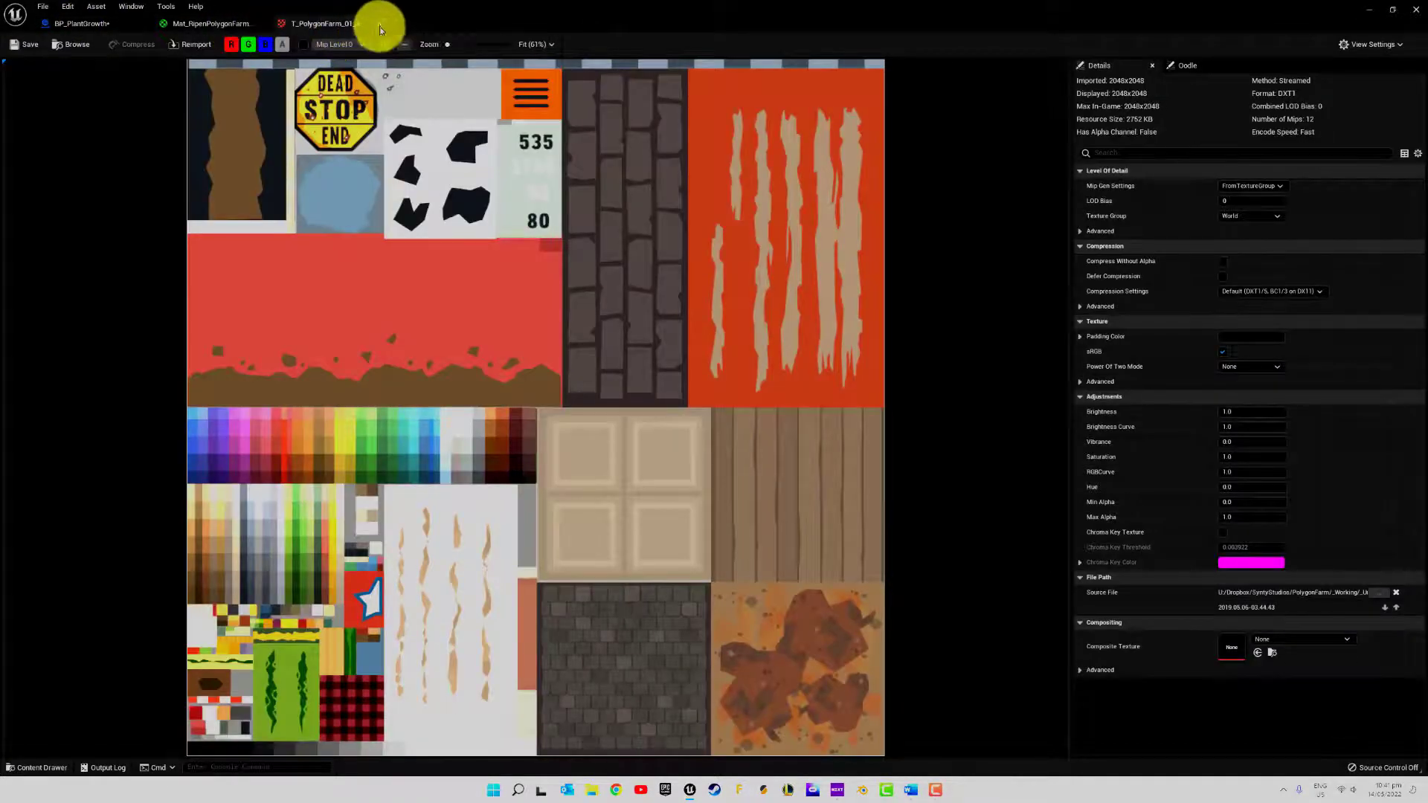
left_click(379, 25)
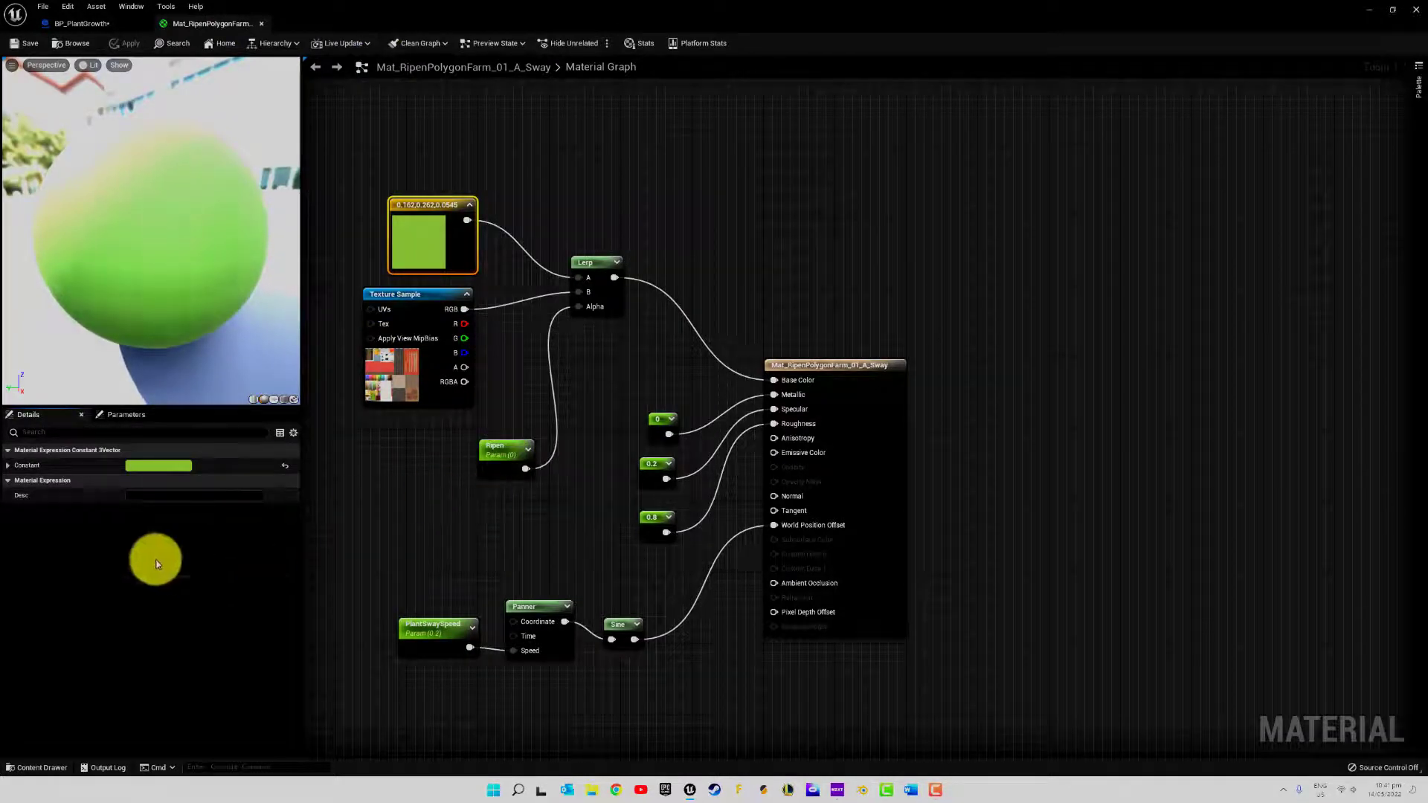
left_click(118, 414)
left_click_drag(92, 481, 124, 480)
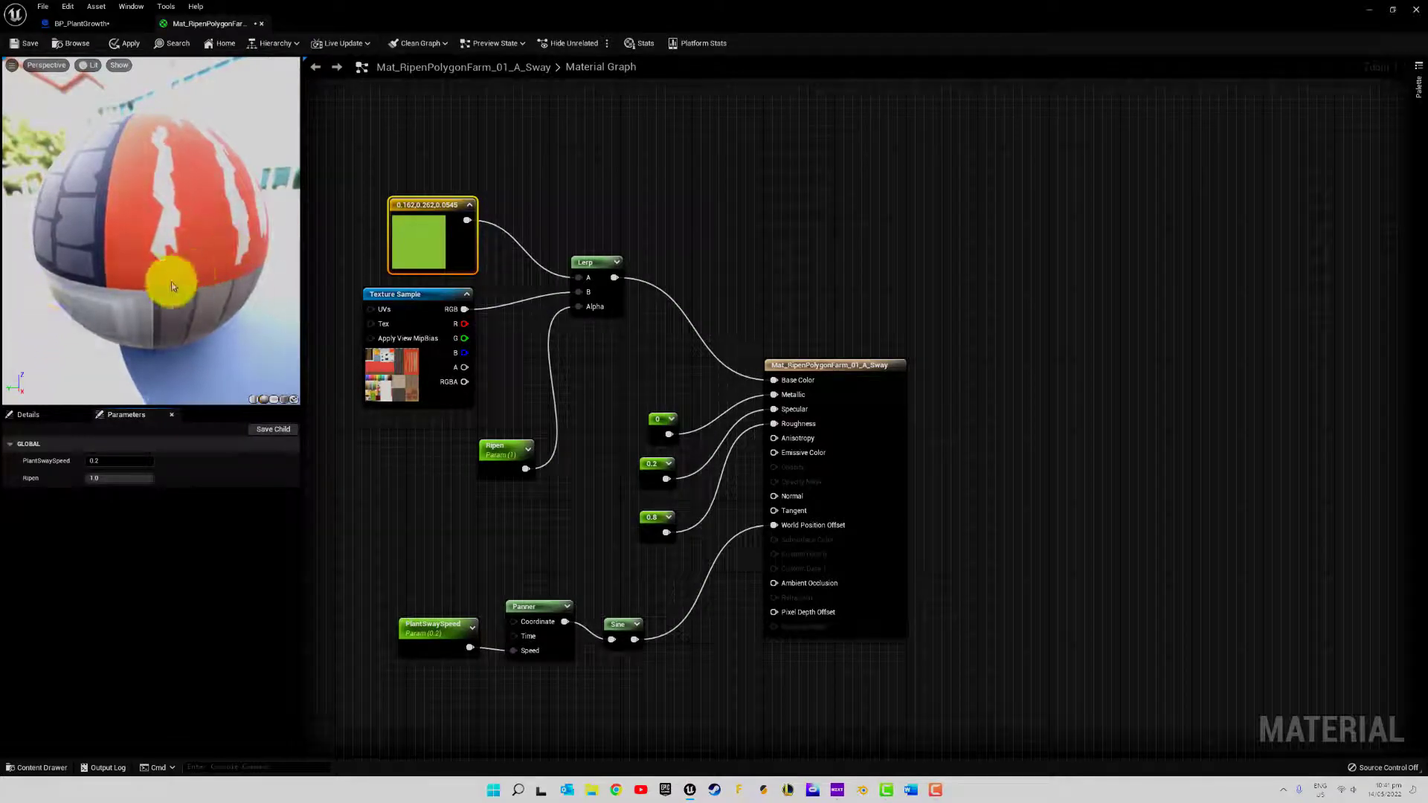
Examine the colour palette of the Texture Sample's T_PolygonFarm_01_A texture and close the texture
double_click(376, 372)
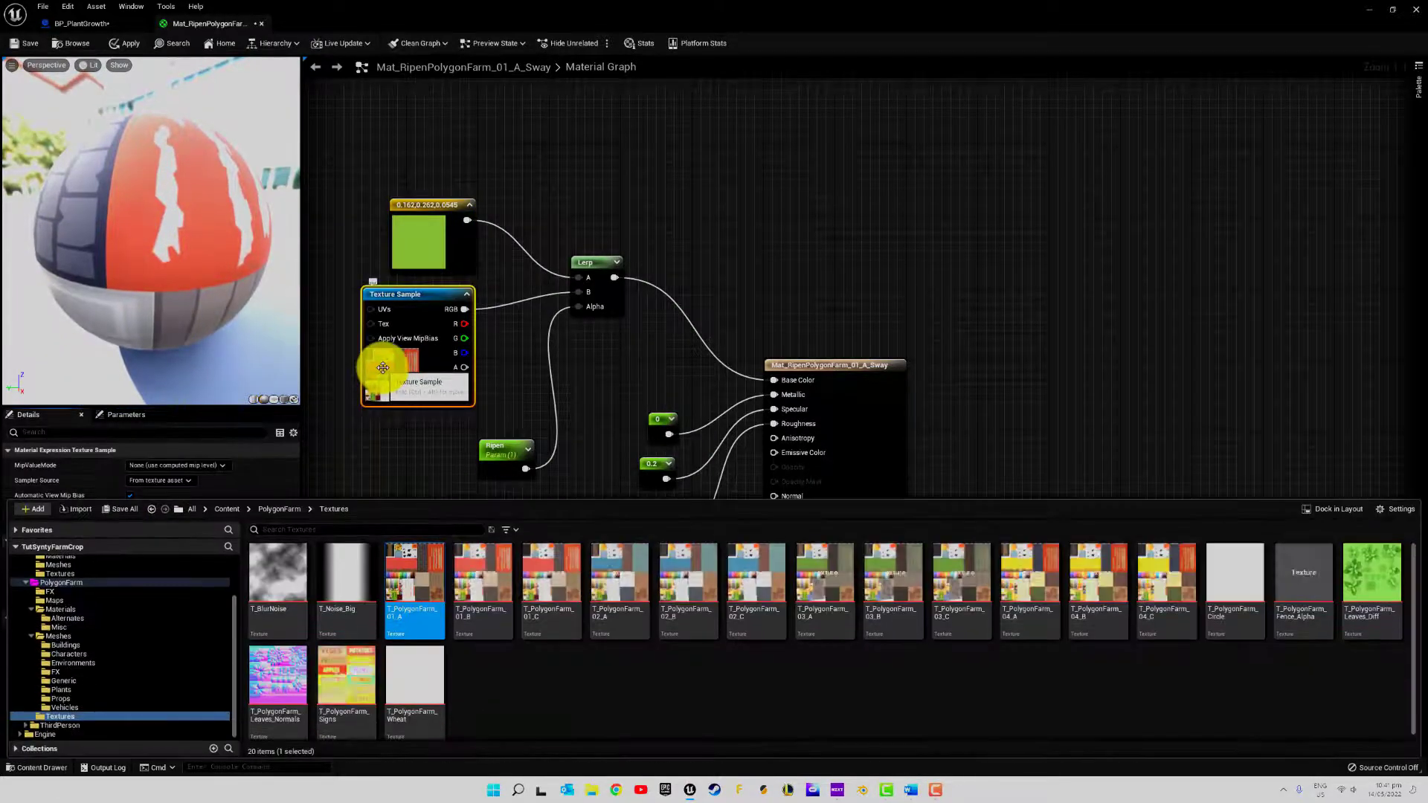
double_click(435, 582)
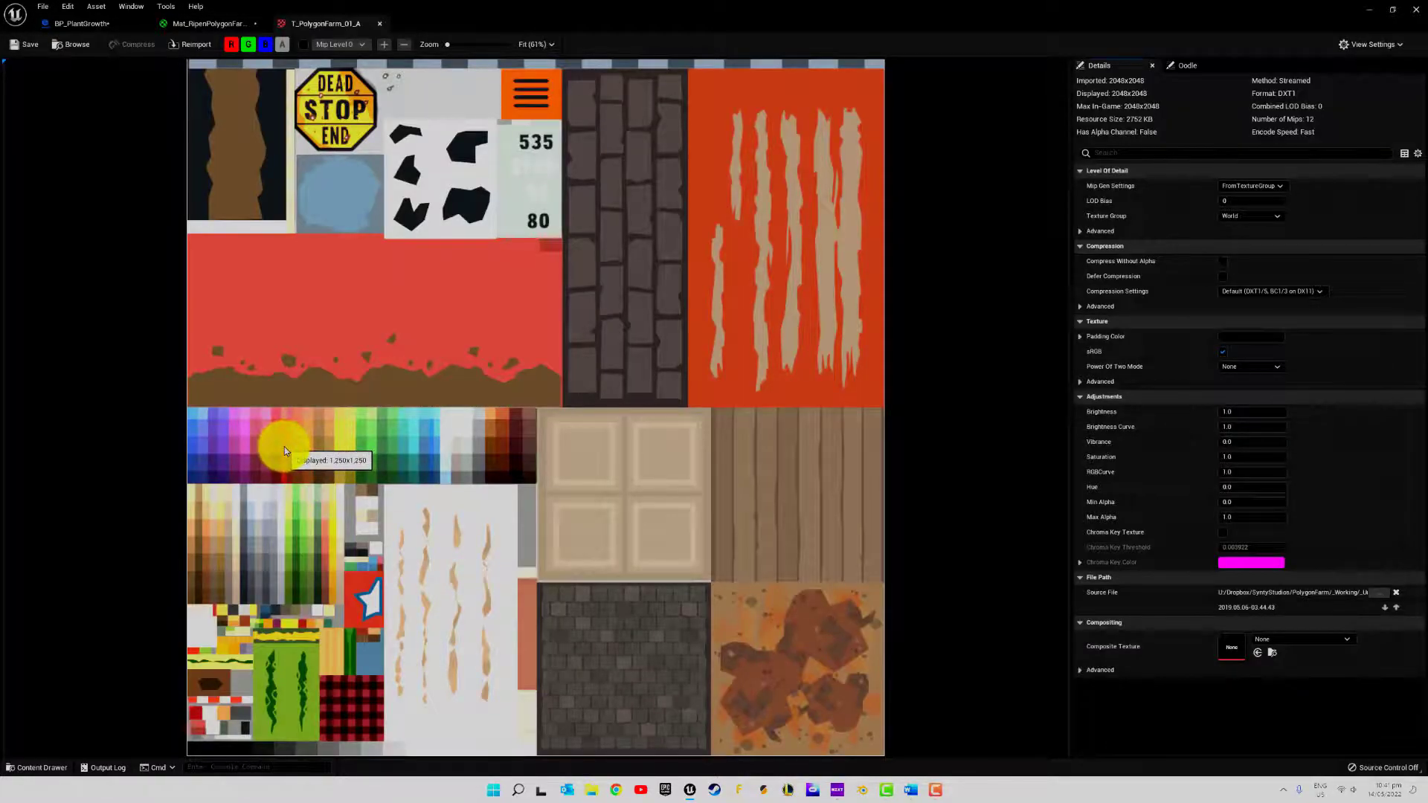
left_click(381, 24)
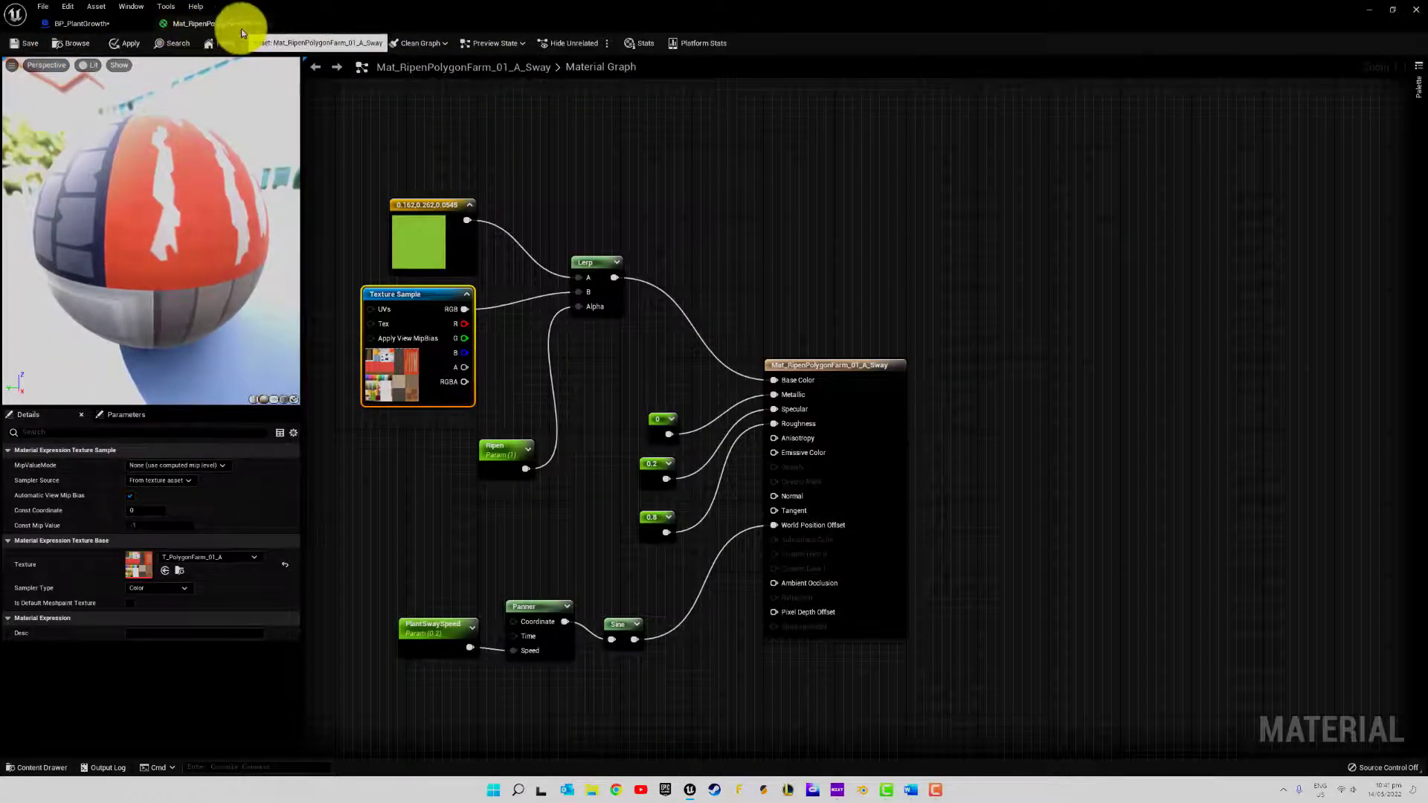
Save and close the material, and choose Mat_RipenPolygonFarm_01_A_Sway as the Parent of the Create Dynamic Material Instance node
left_click(15, 44)
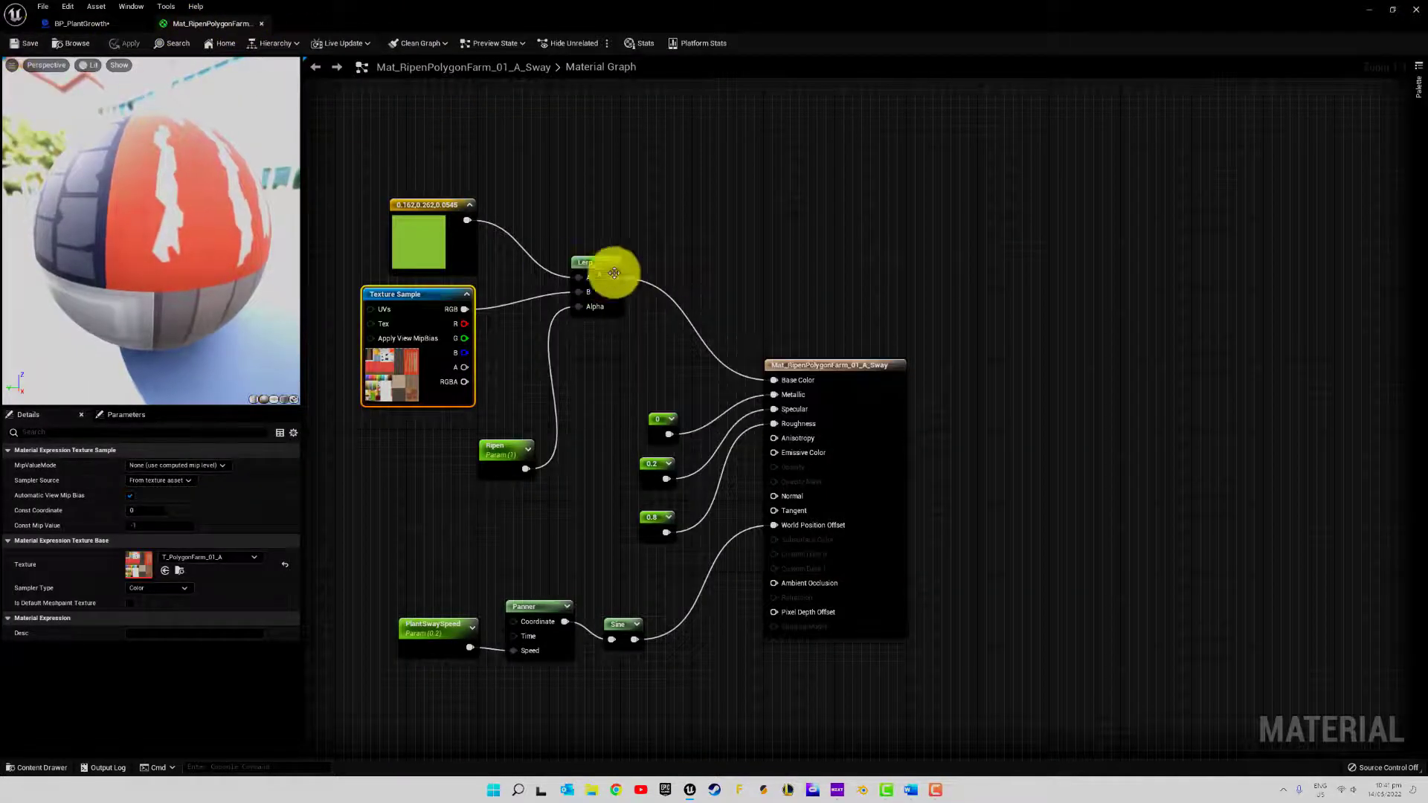
left_click(262, 27)
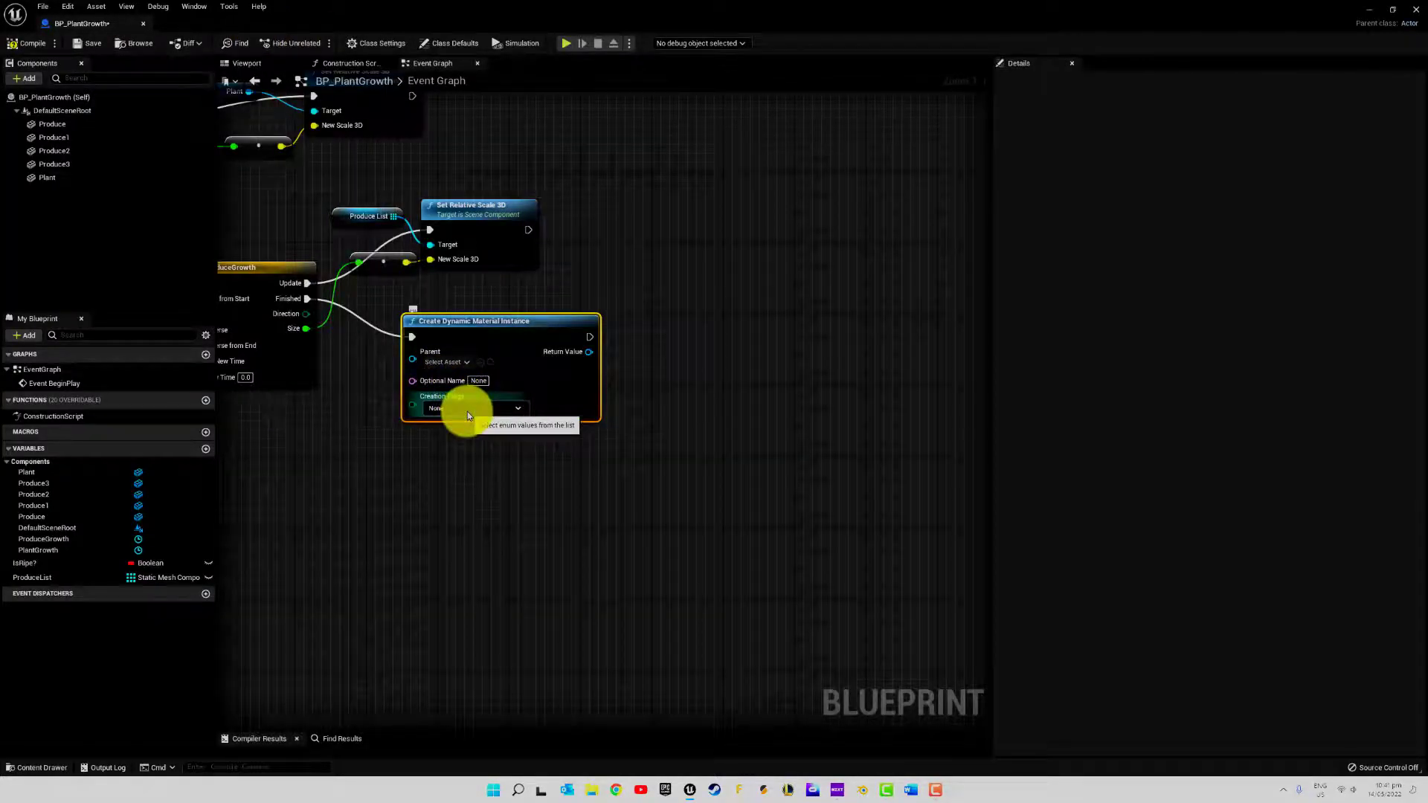
left_click(453, 360)
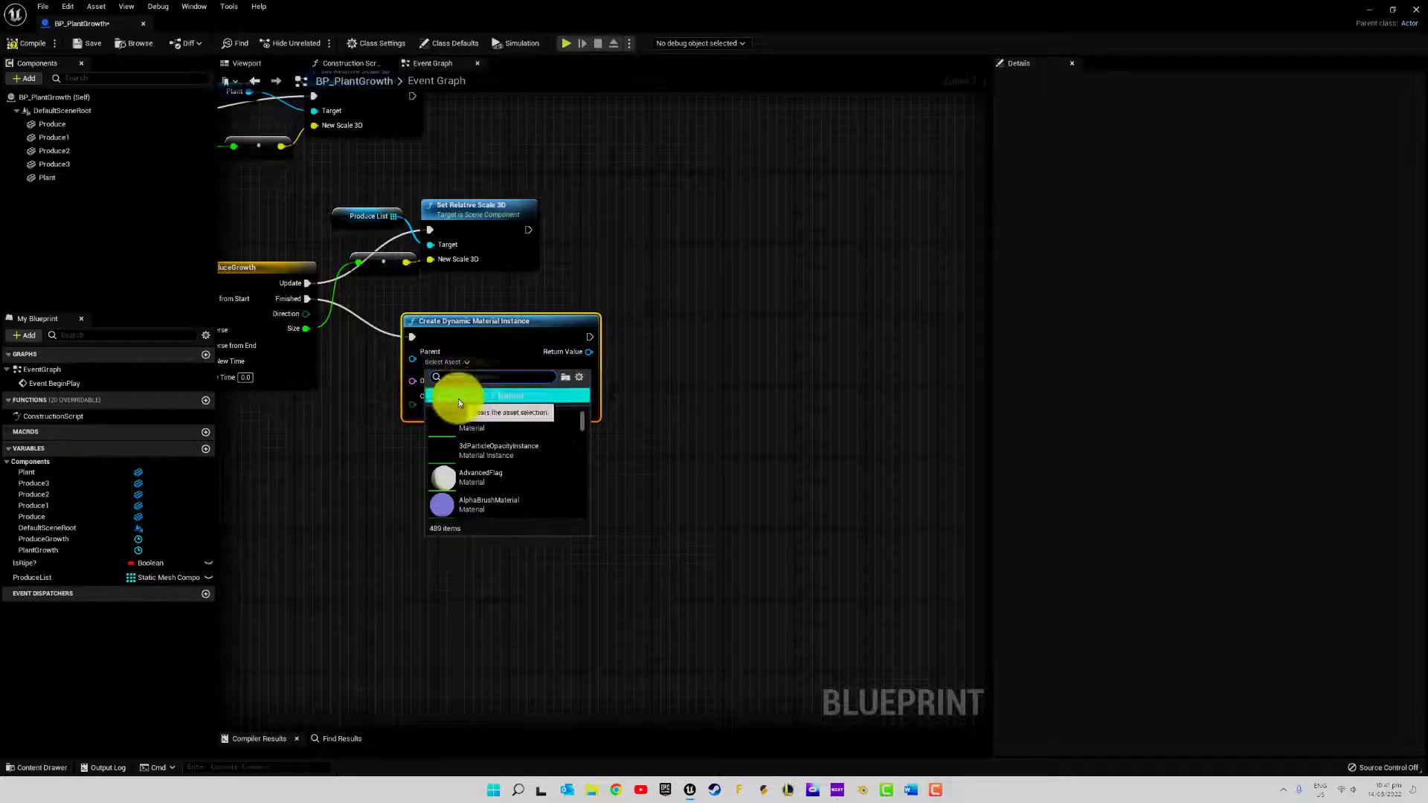
type("ripe")
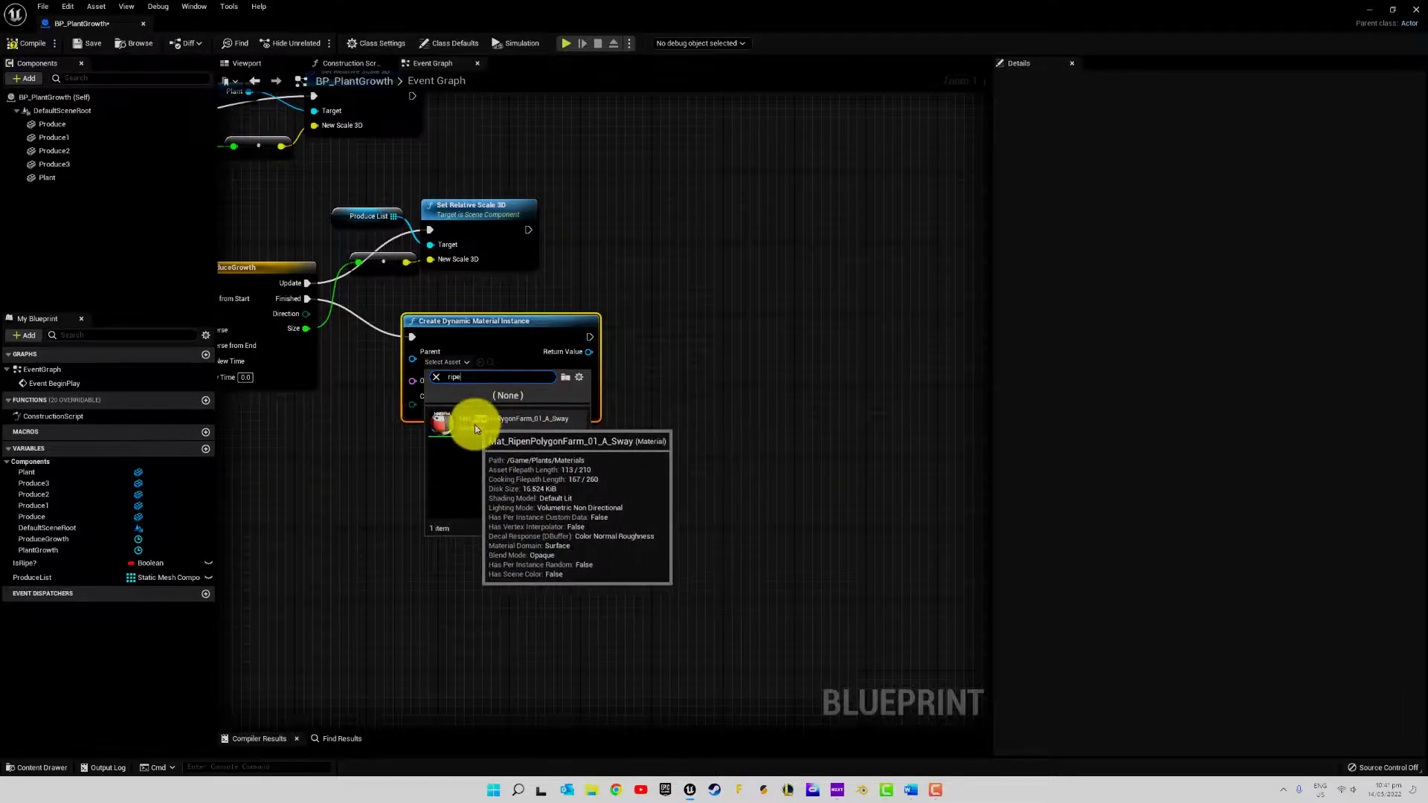
left_click(474, 424)
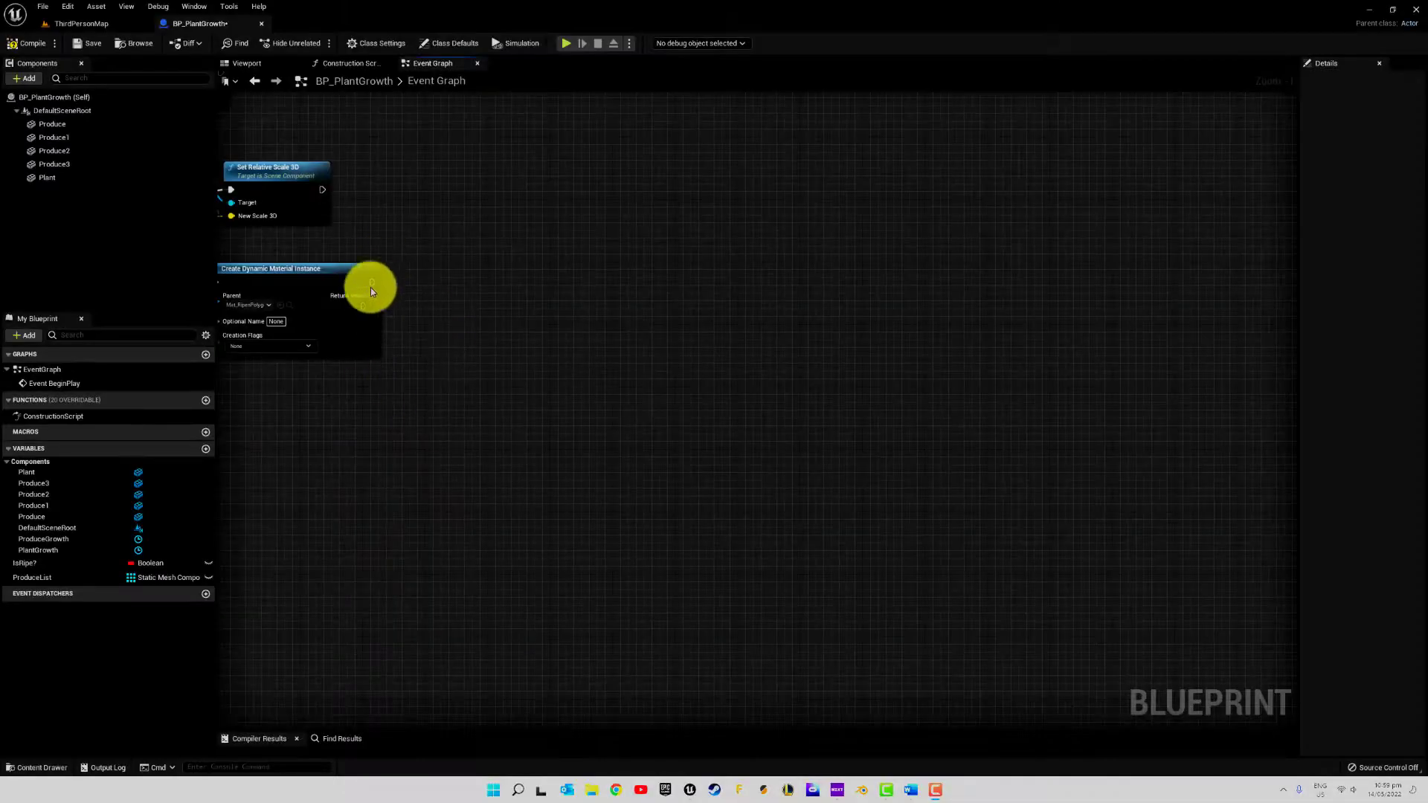
Add a Set Material (Produce) node executed after Create Dynamic Material Instance
left_click_drag(371, 283, 479, 282)
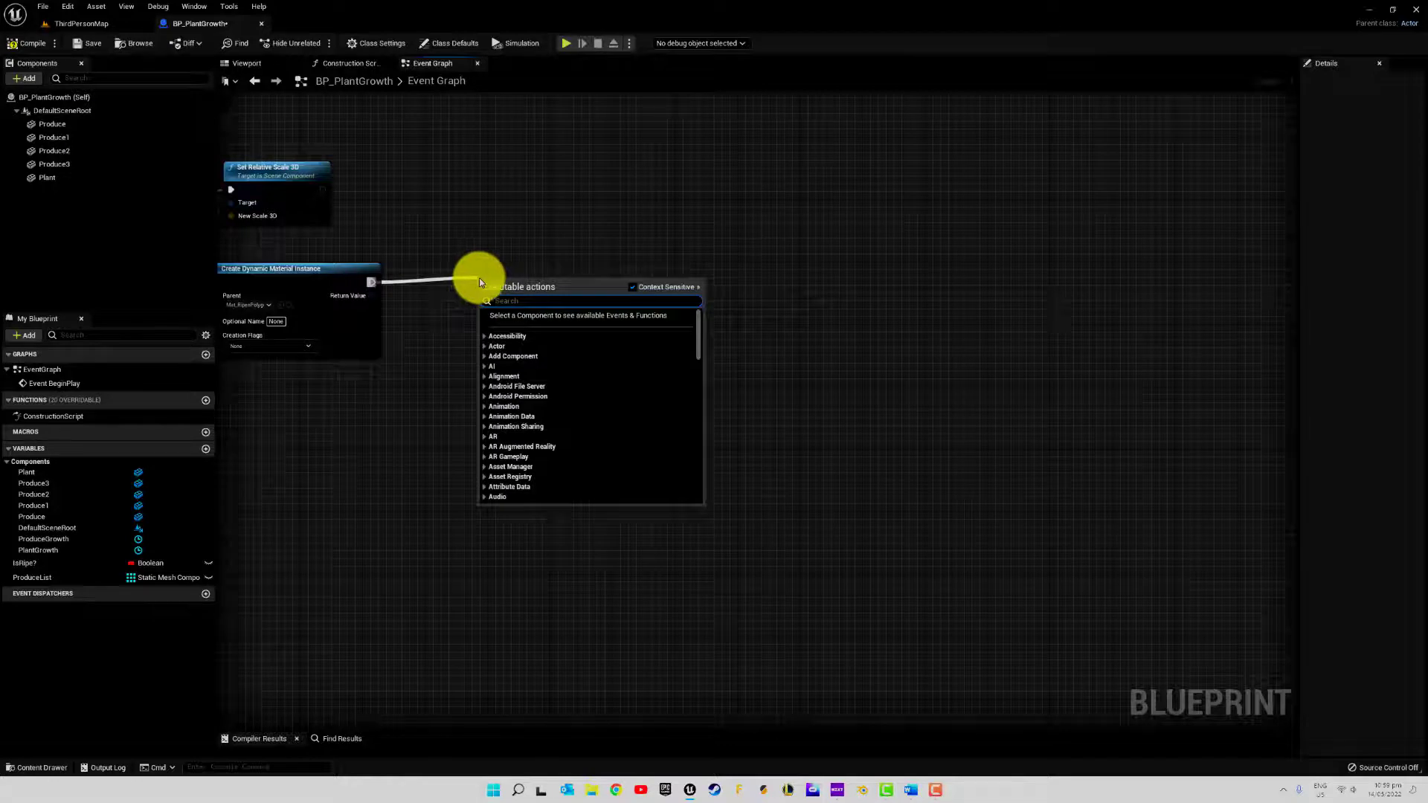
type("se")
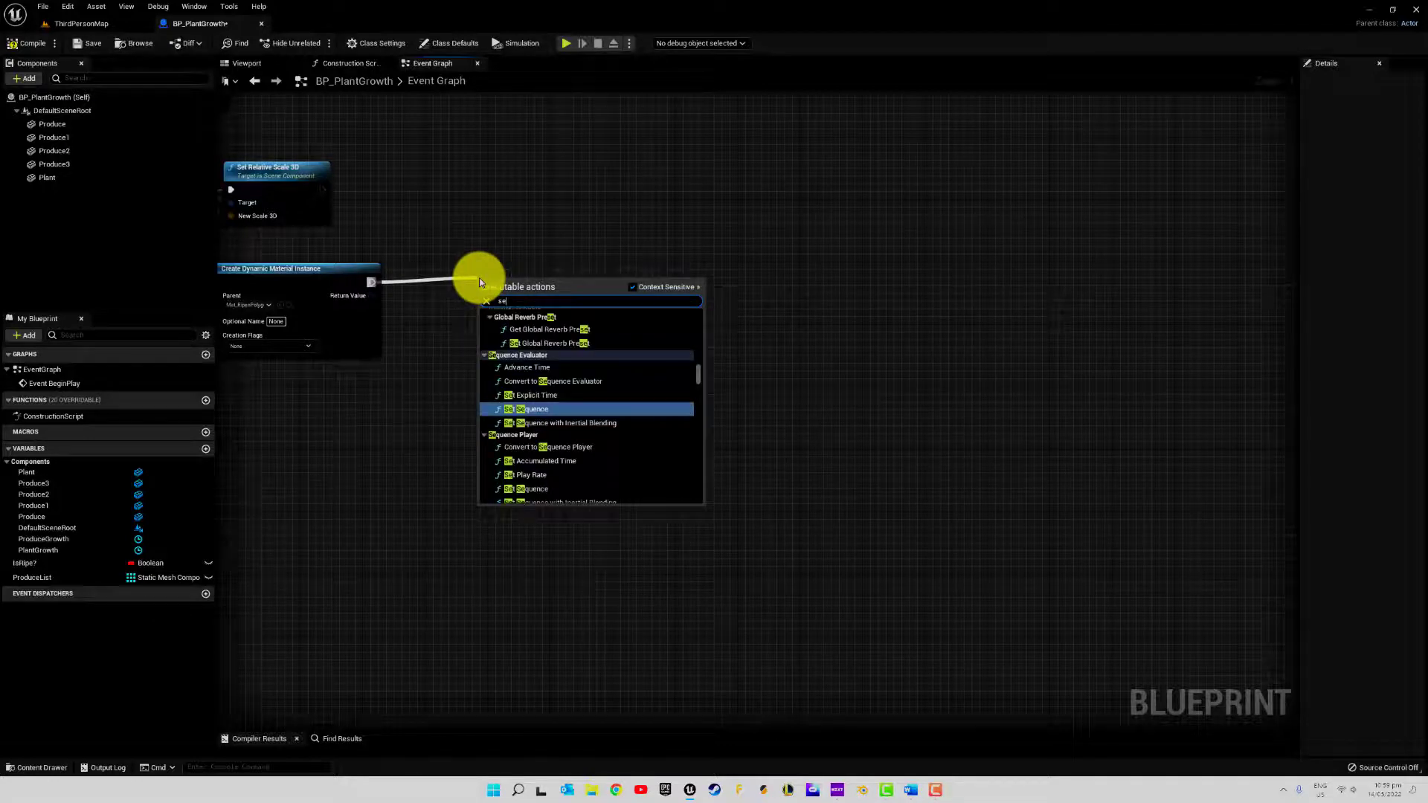
type("tmat")
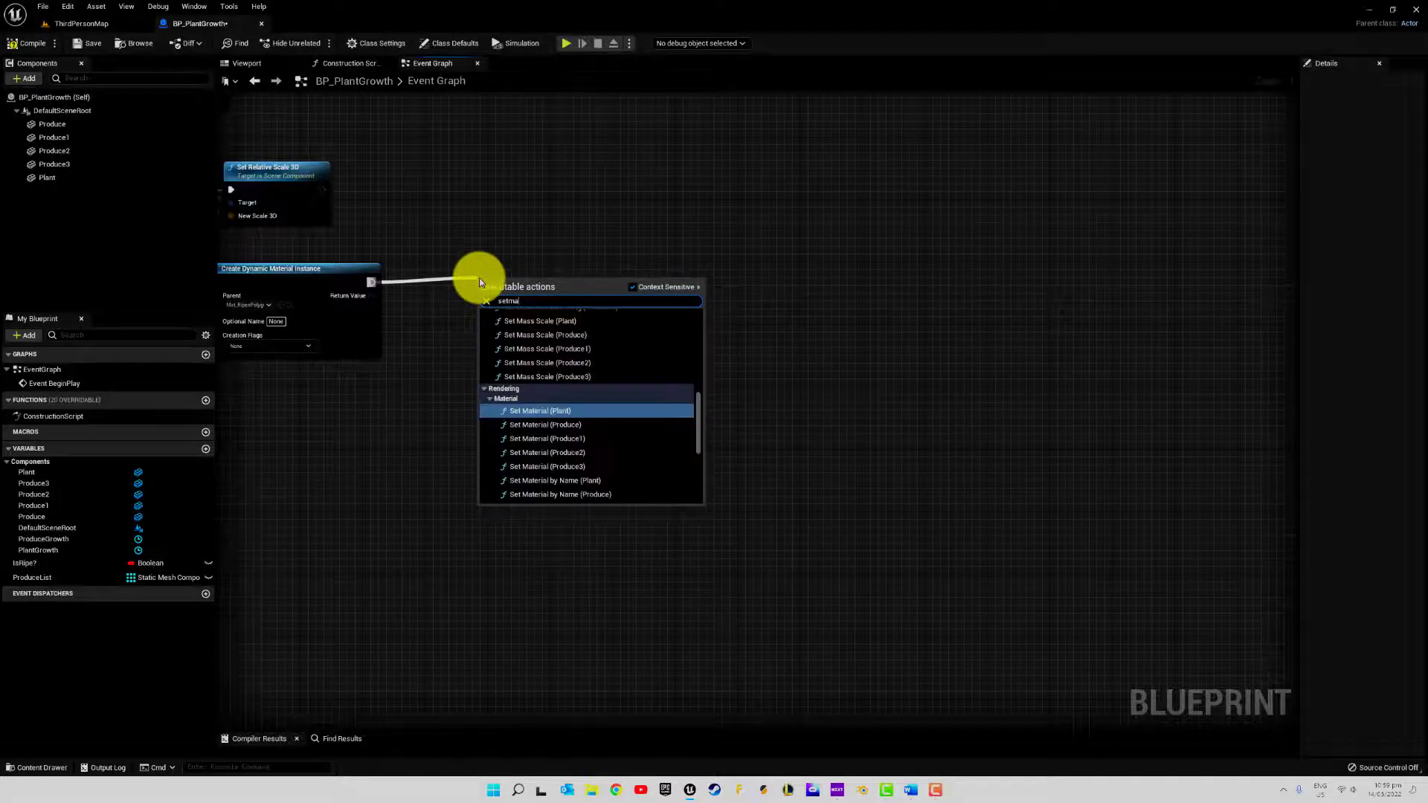
type("er")
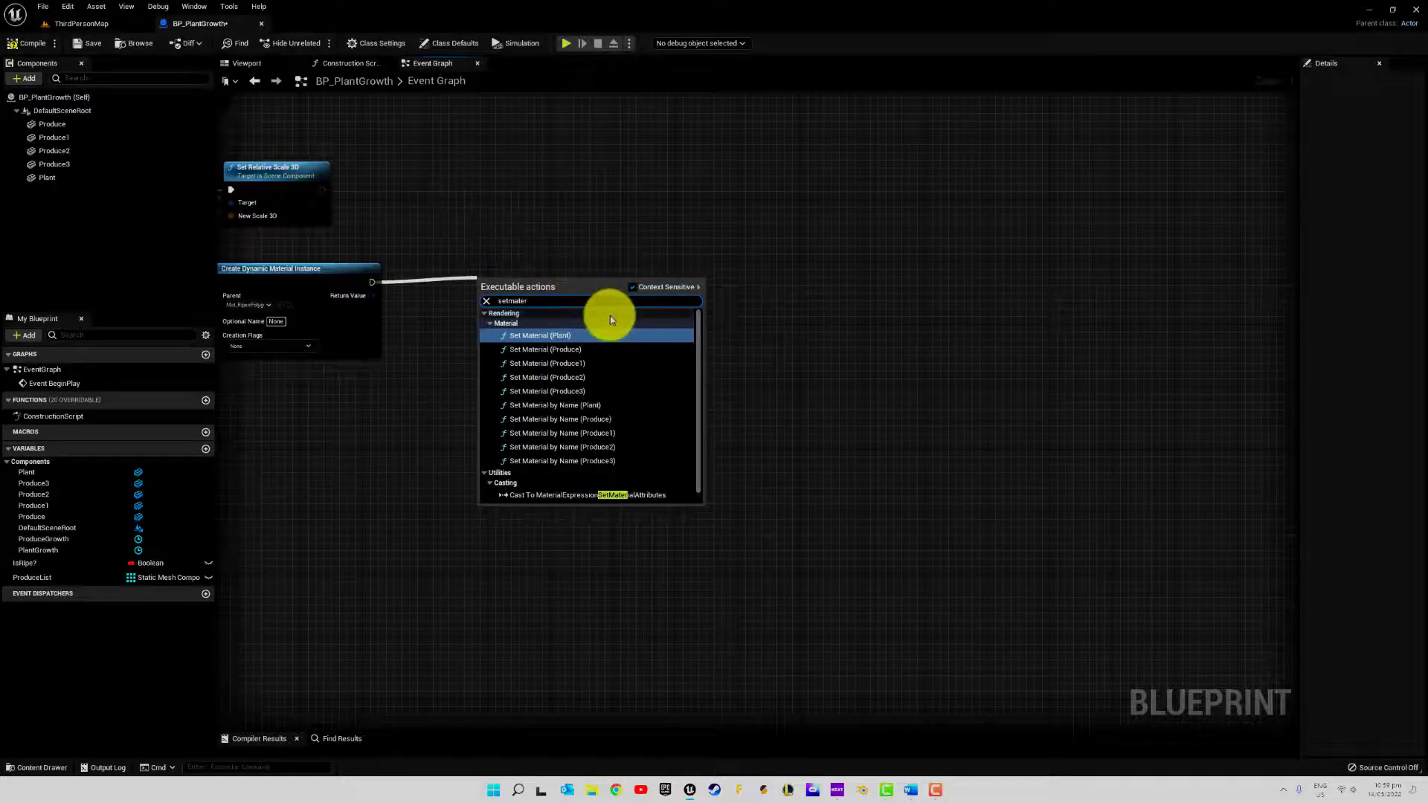
left_click(587, 349)
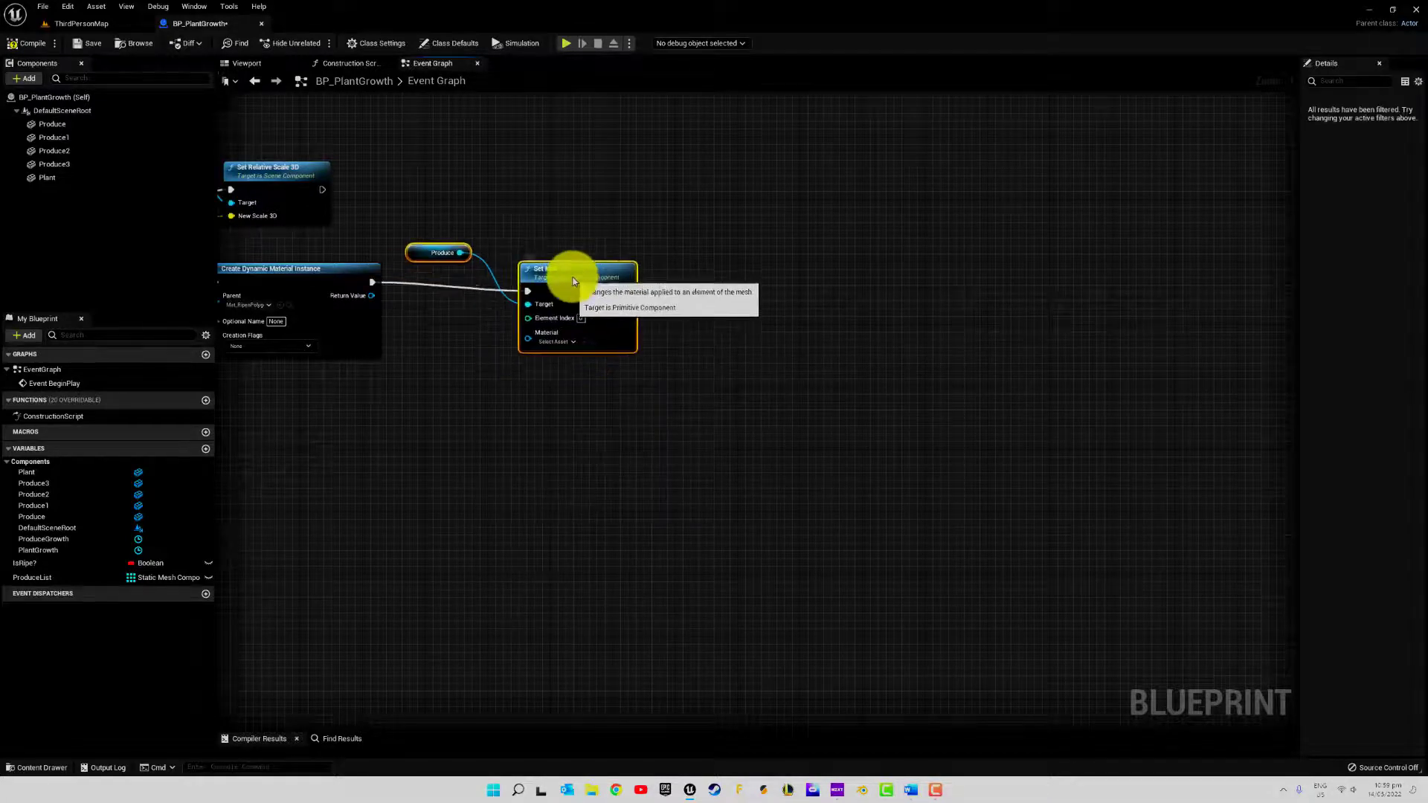
Replace the Produce reference with ProduceList as Set Material's Target, and feed the dynamic instance's Return Value into Material
left_click(423, 242)
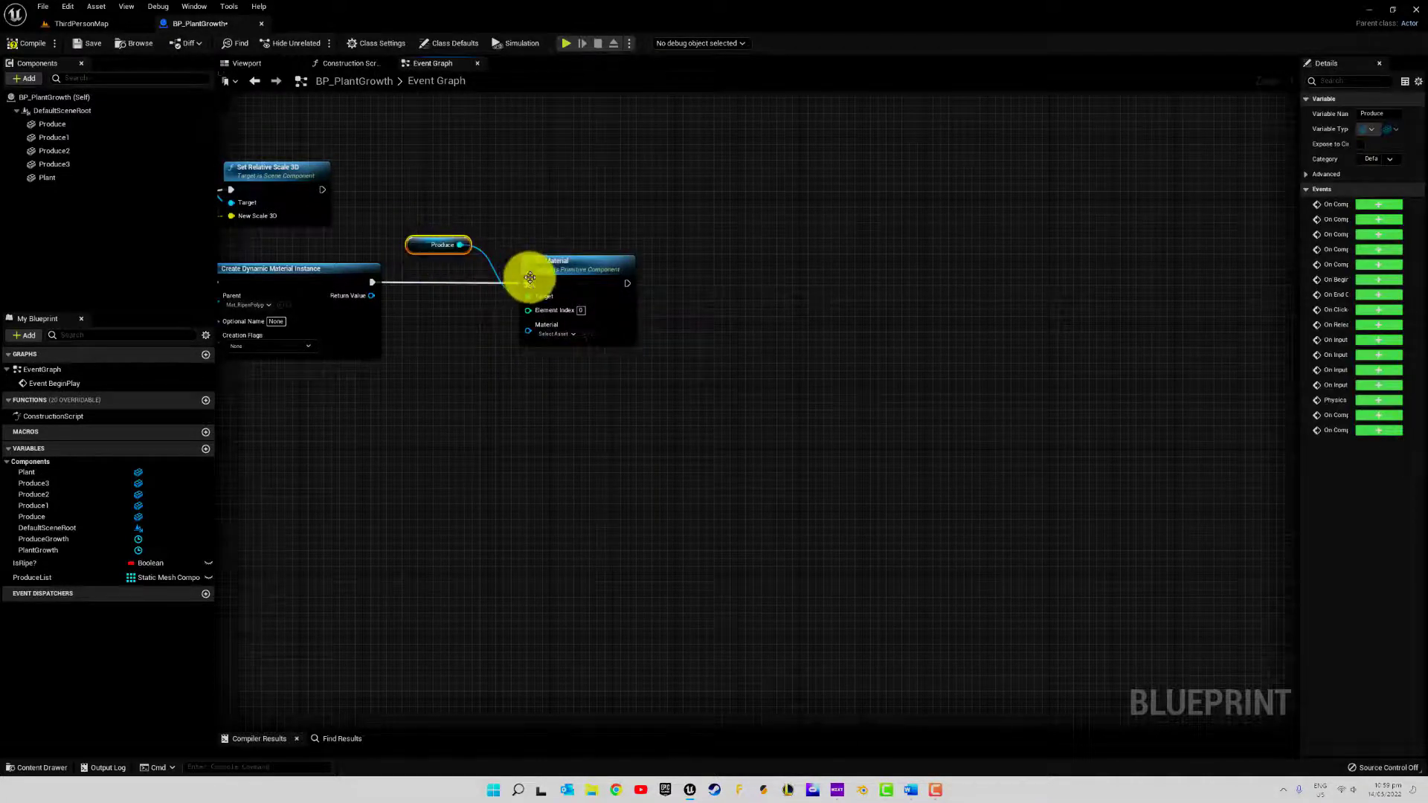
key("Delete")
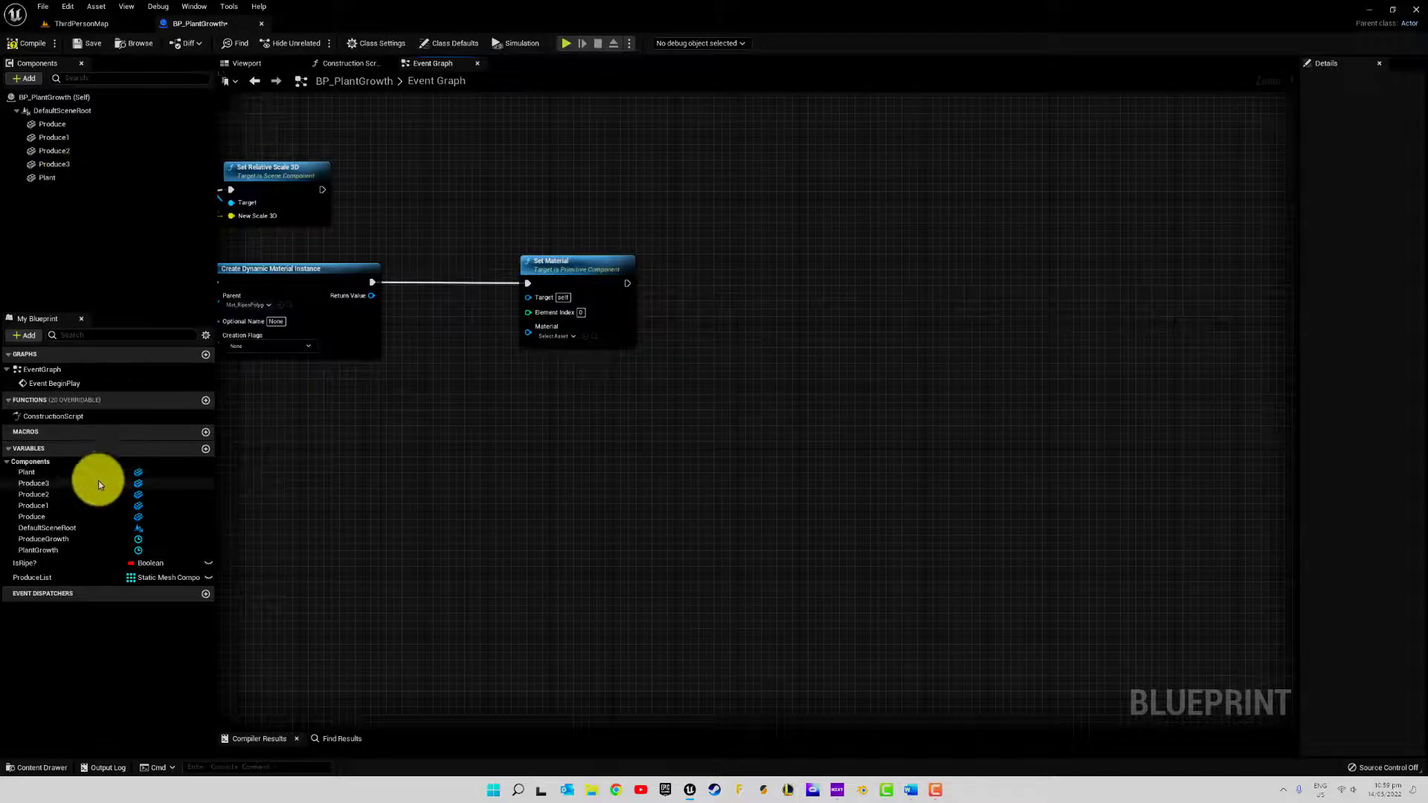
left_click_drag(60, 578, 592, 322)
left_click(470, 244)
left_click_drag(569, 268, 505, 272)
left_click_drag(371, 295, 466, 330)
right_click_drag(472, 395, 455, 354)
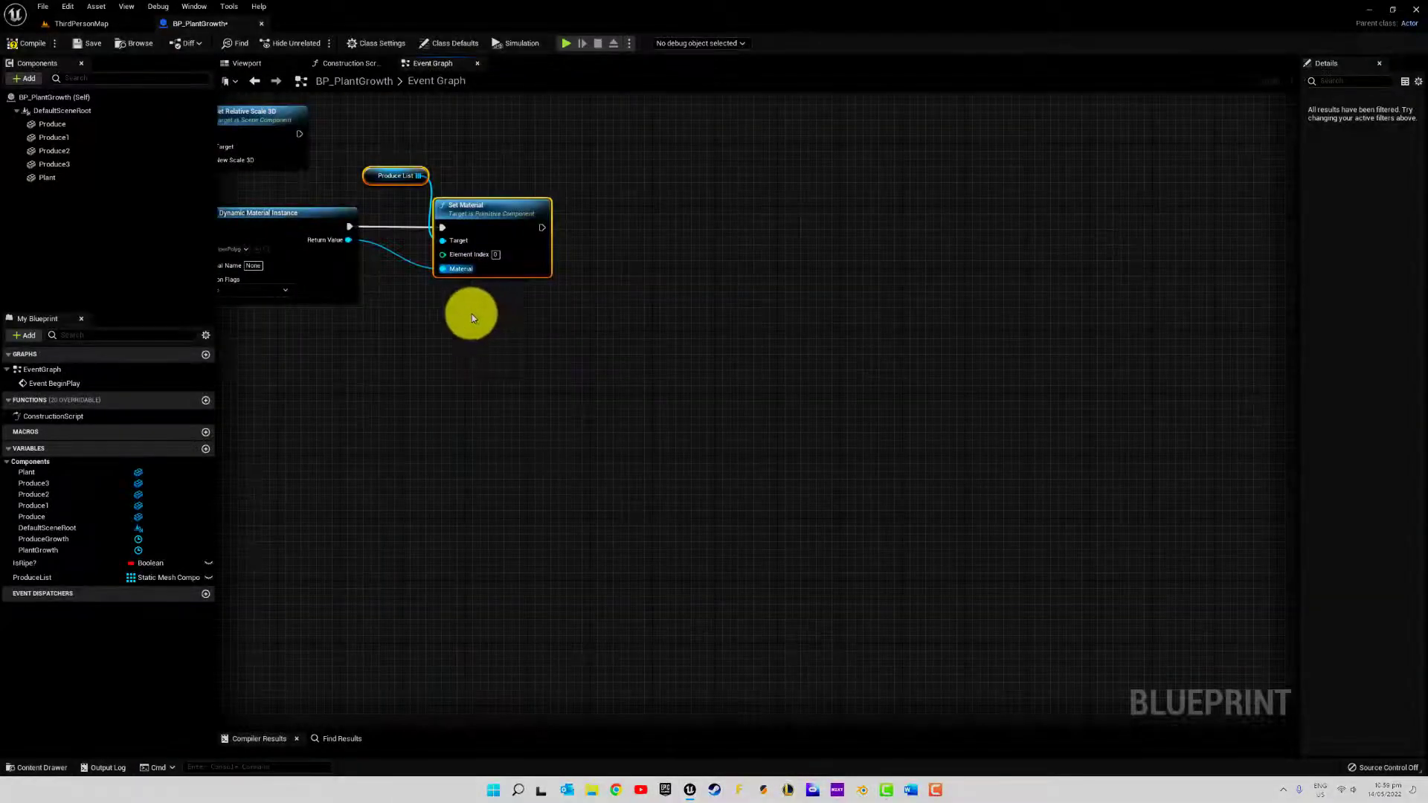
left_click_drag(349, 240, 349, 239)
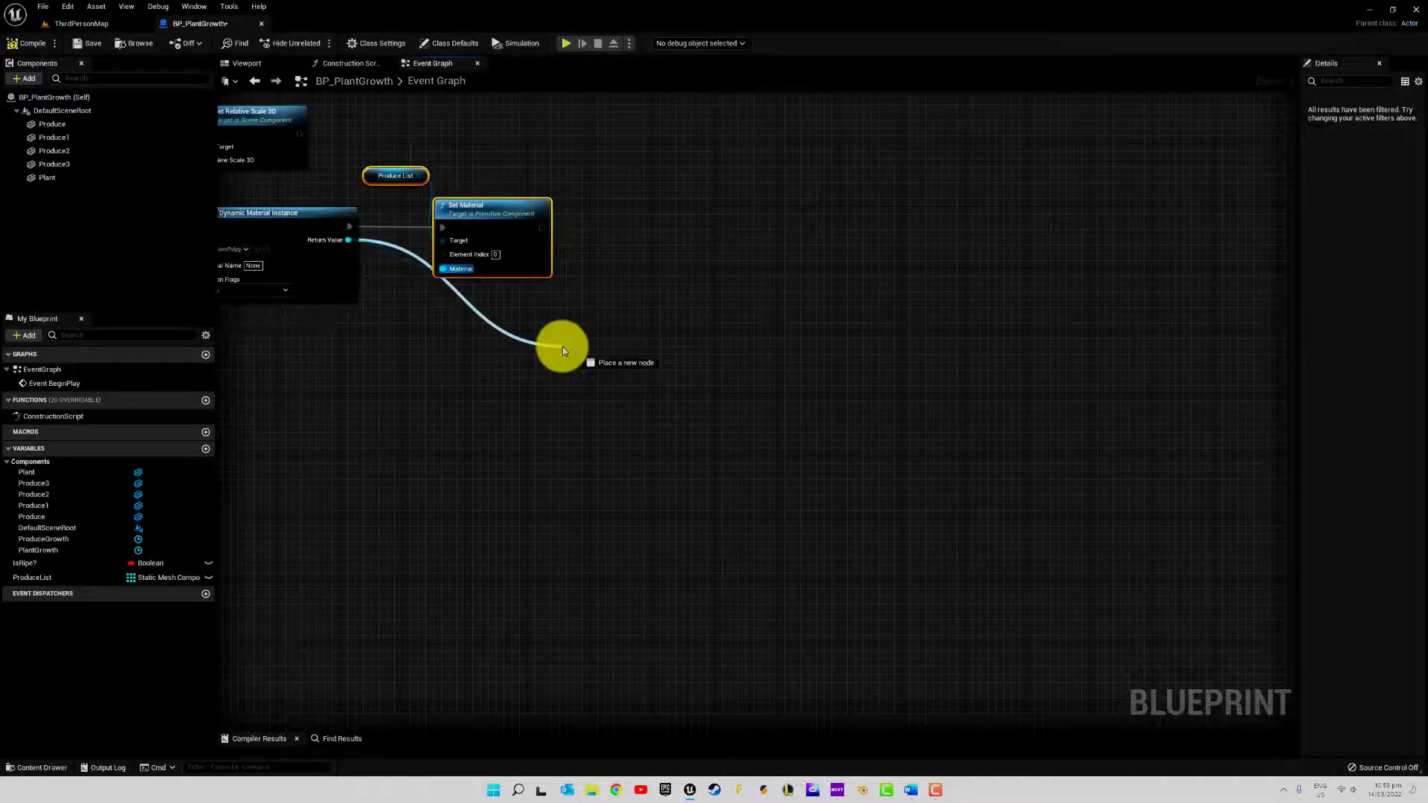
left_click_drag(562, 347, 563, 347)
left_click(589, 224)
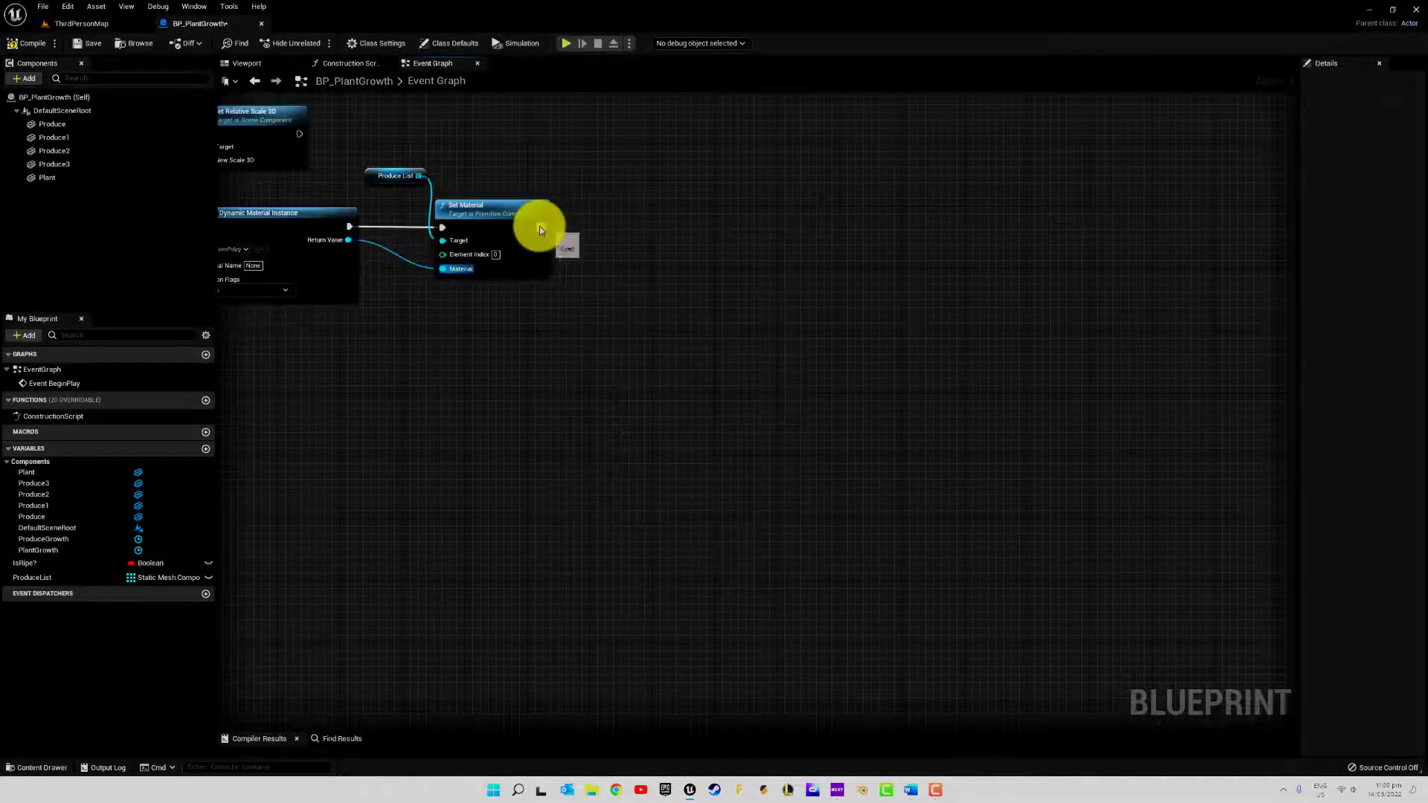
left_click_drag(540, 230, 613, 224)
left_click(622, 157)
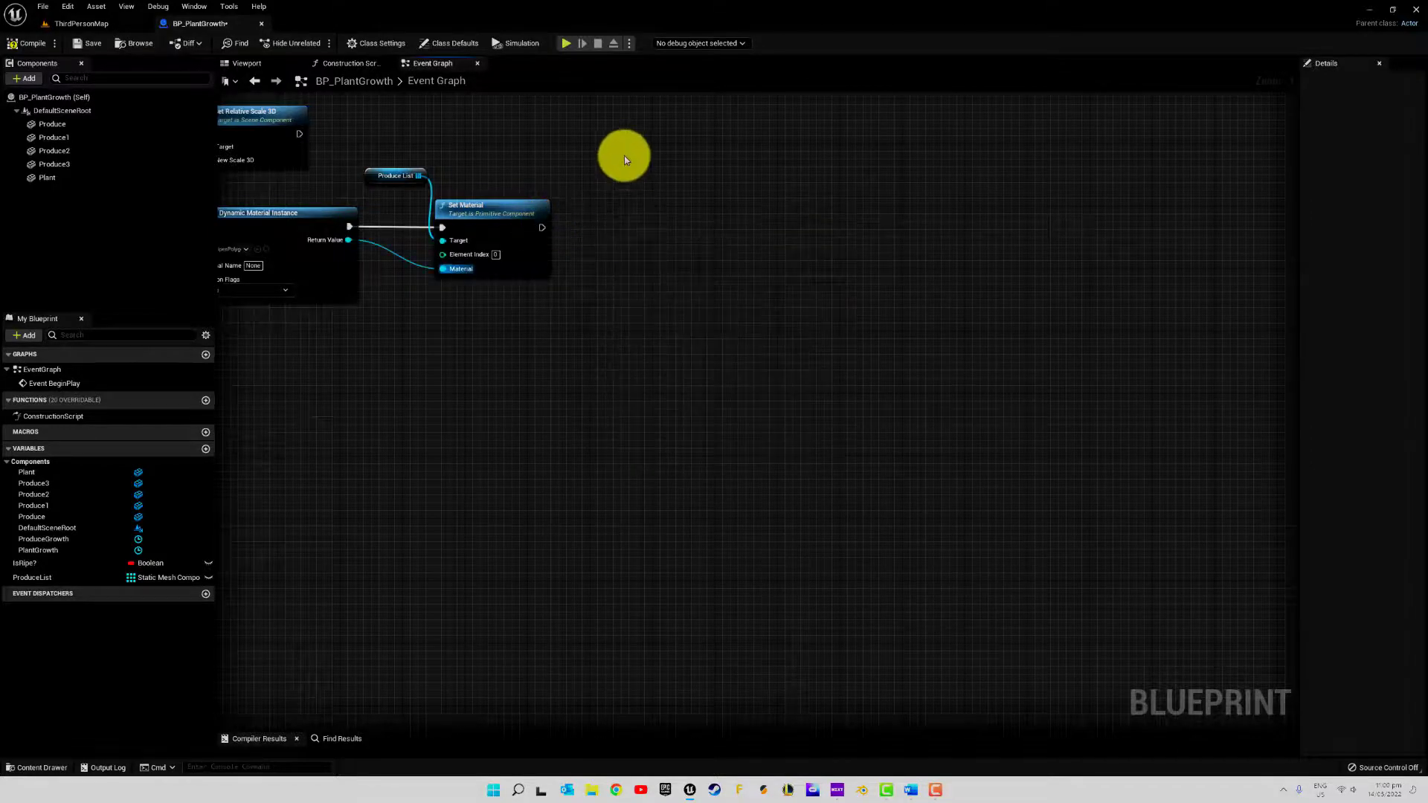
Duplicate the ProduceGrowth timeline and place the copy after the Set Material node
right_click_drag(616, 152, 774, 340)
right_click_drag(577, 336, 753, 281)
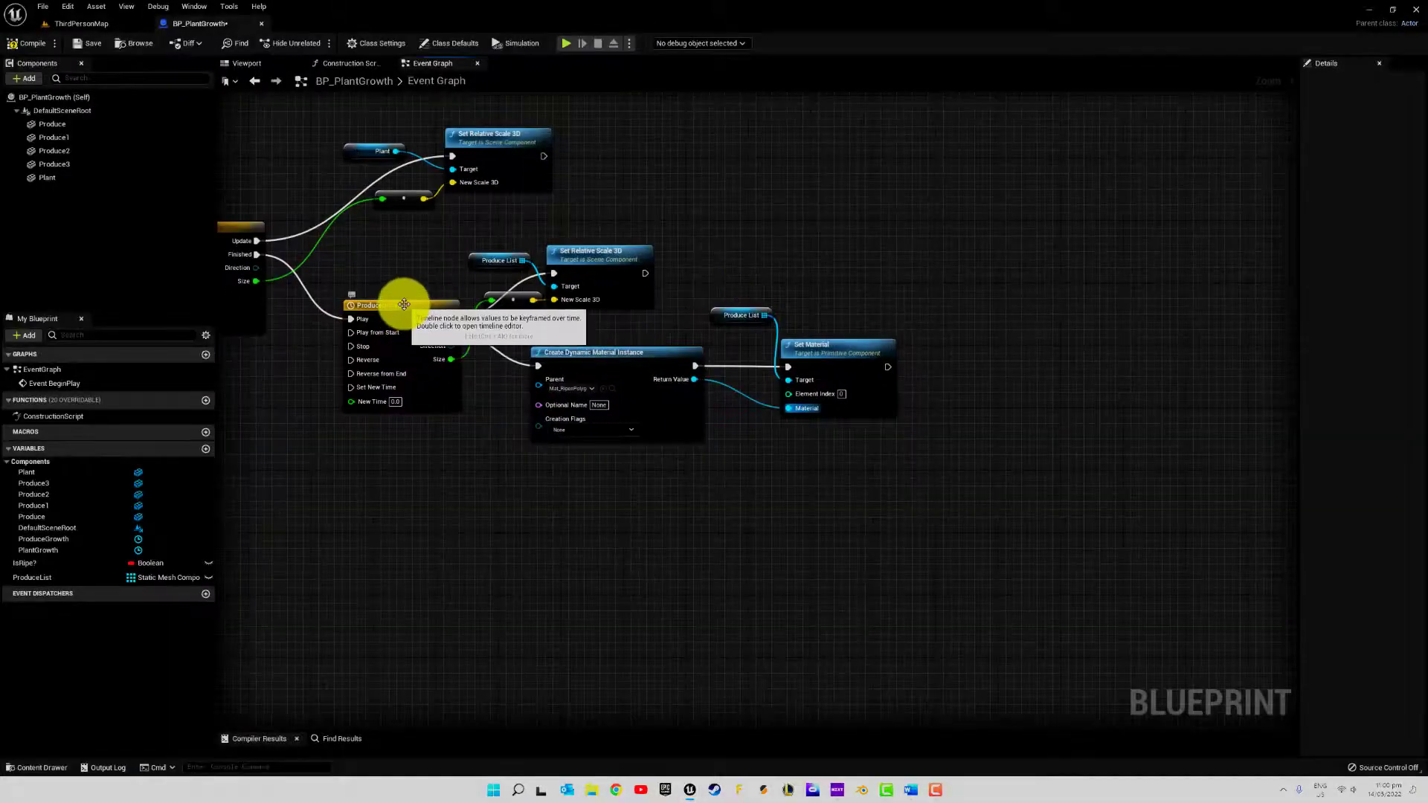
left_click(403, 306)
key("ctrl+c")
key("ctrl+v")
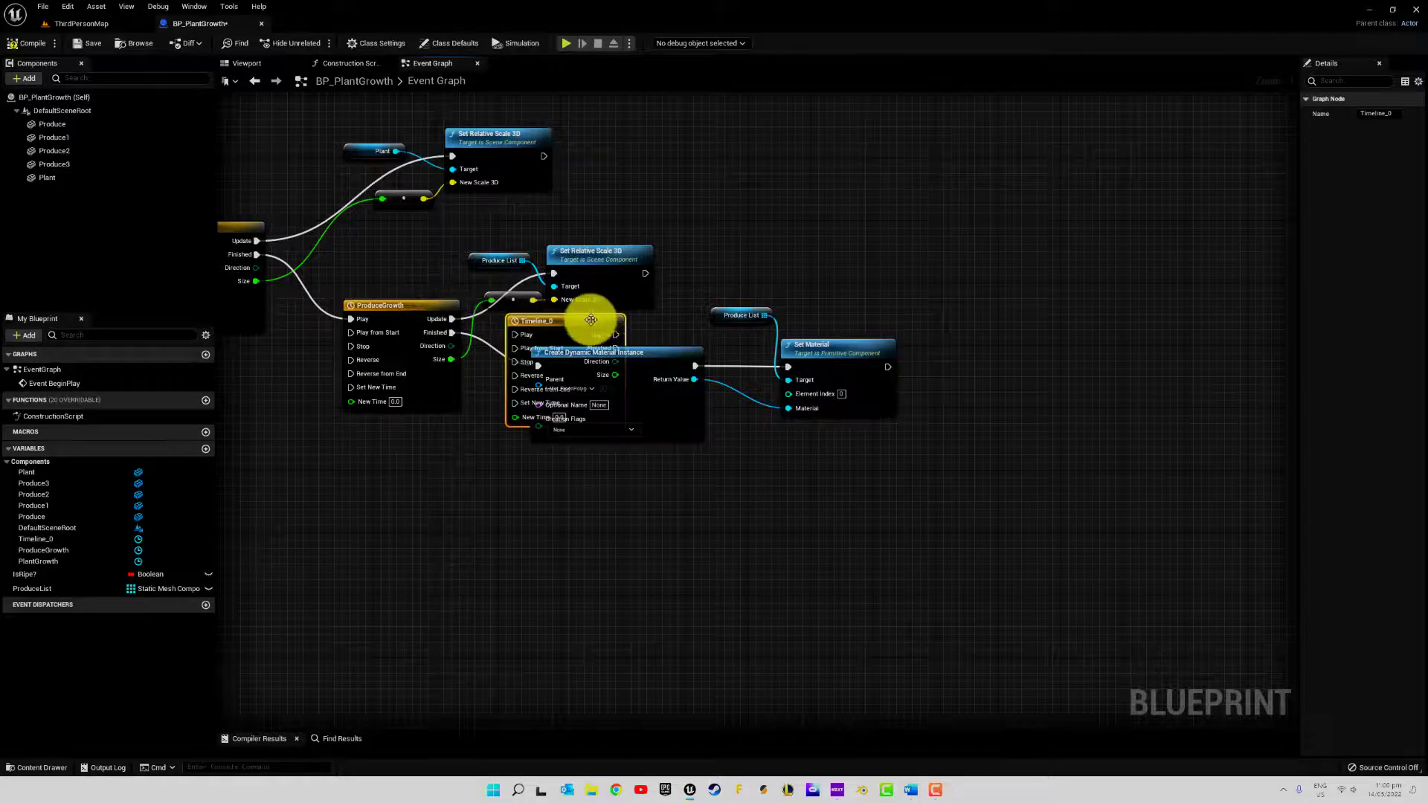
left_click_drag(590, 315, 1022, 333)
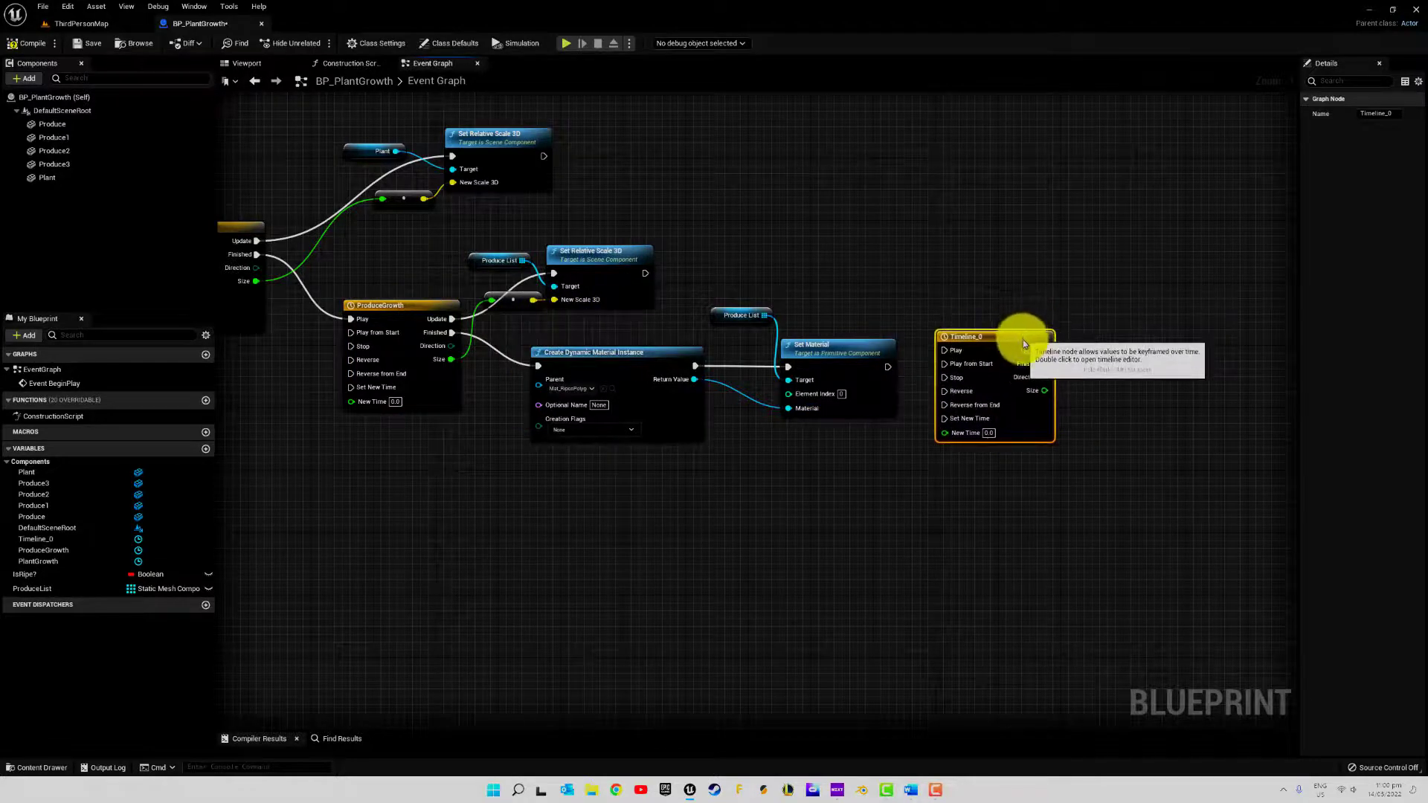
right_click_drag(1164, 344, 1096, 337)
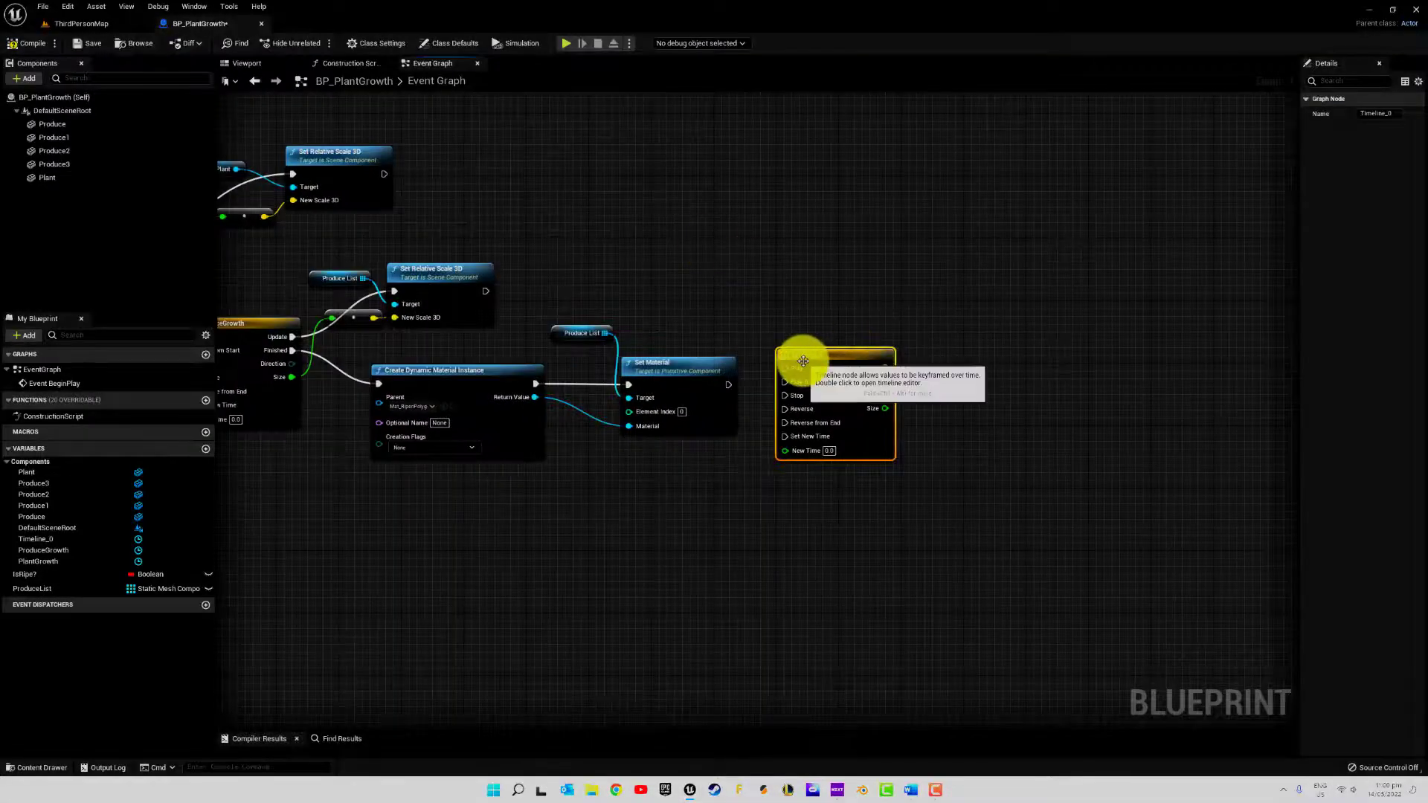
Rename the copied timeline to ProduceRipen and connect Set Material's execution output to its Play from Start input
double_click(819, 355)
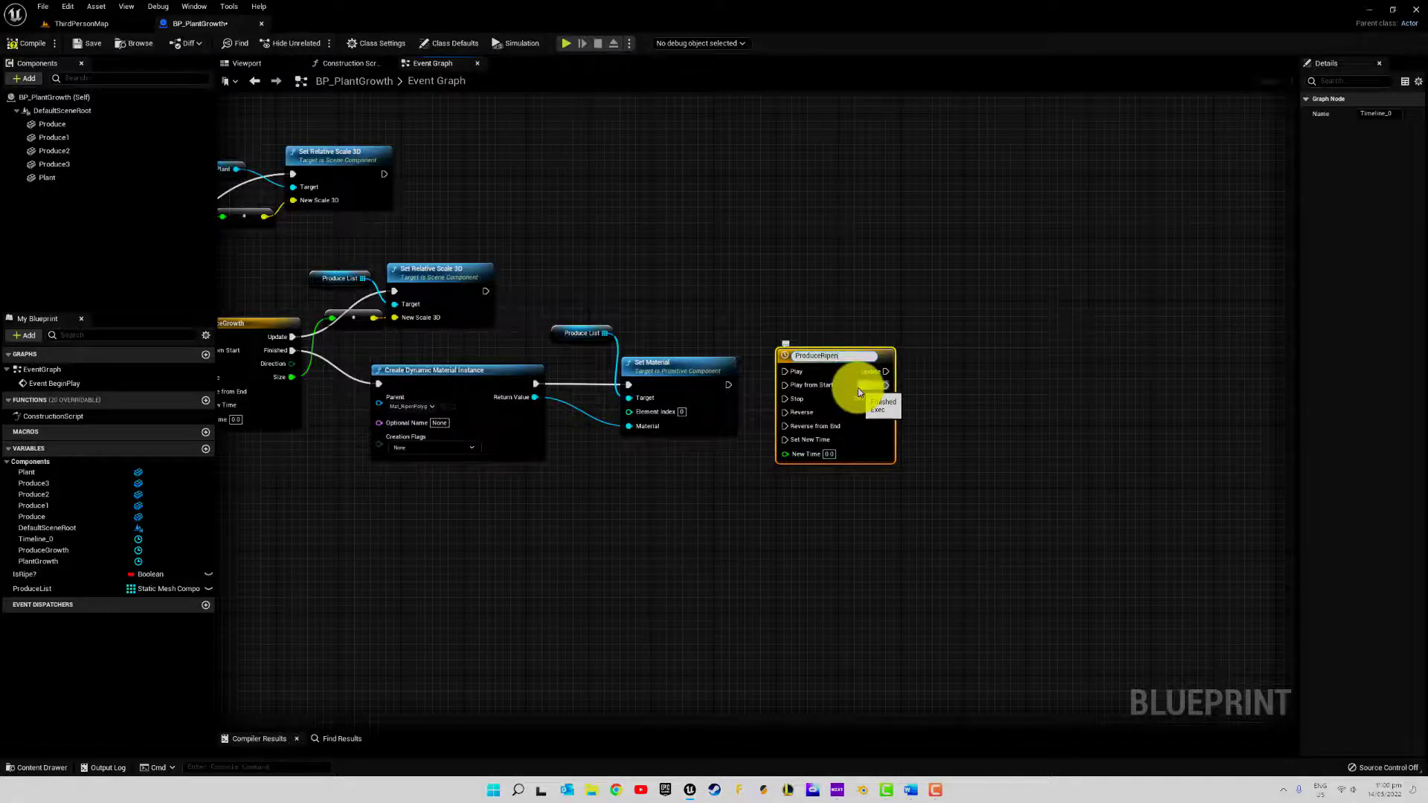
key("Return")
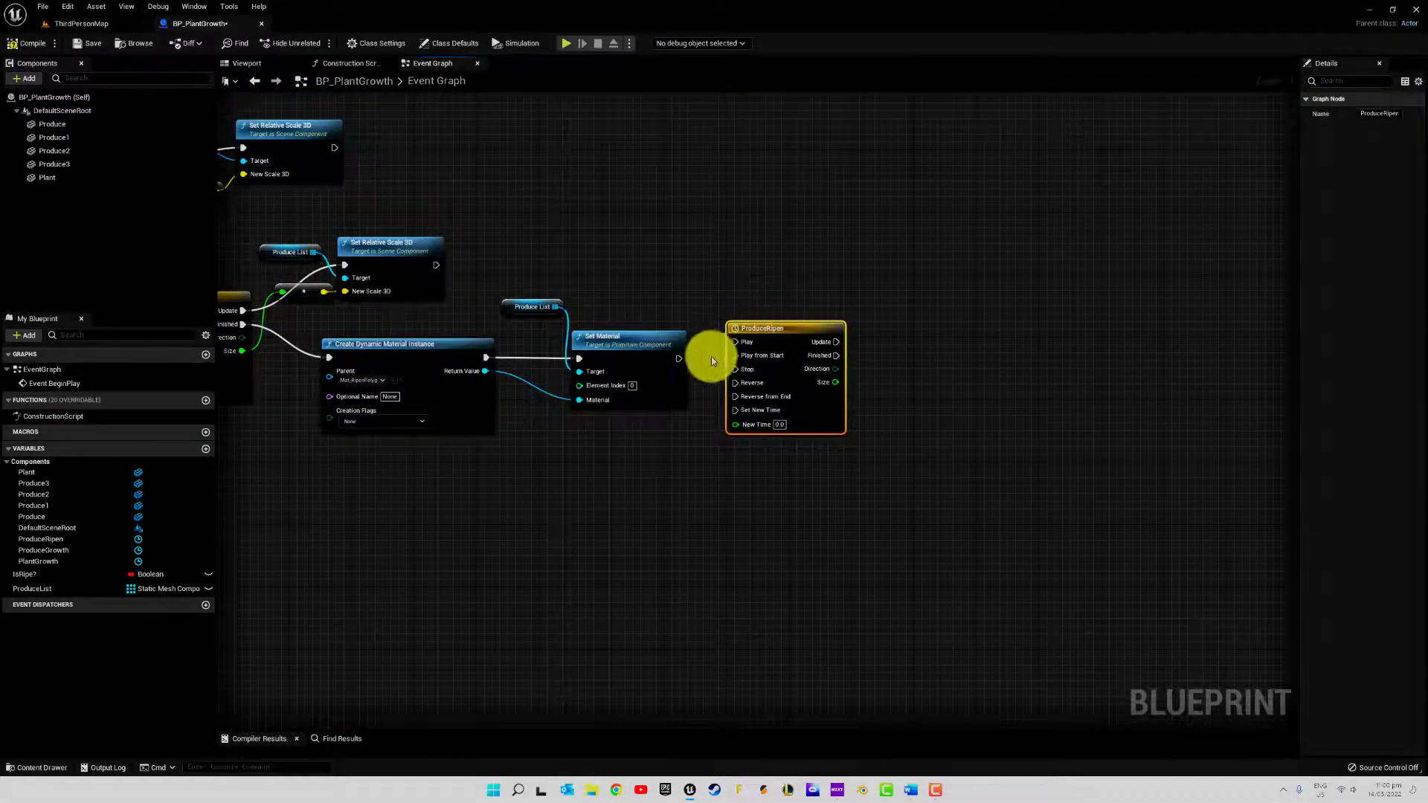
left_click_drag(678, 358, 733, 356)
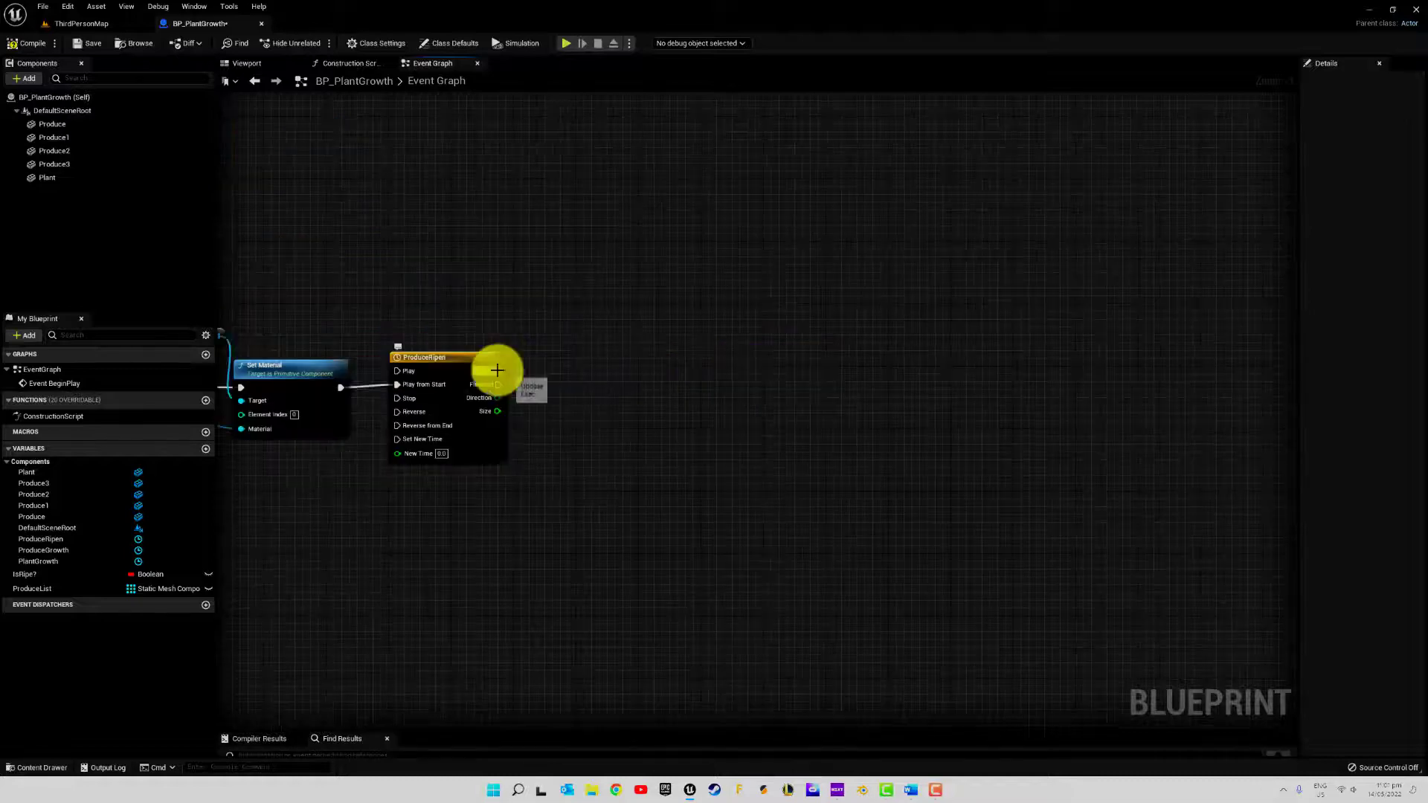
Add a Set Scalar Parameter Value node targeting the dynamic material's Return Value, executed from ProduceRipen's Update output
left_click_drag(497, 370, 596, 364)
left_click(570, 303)
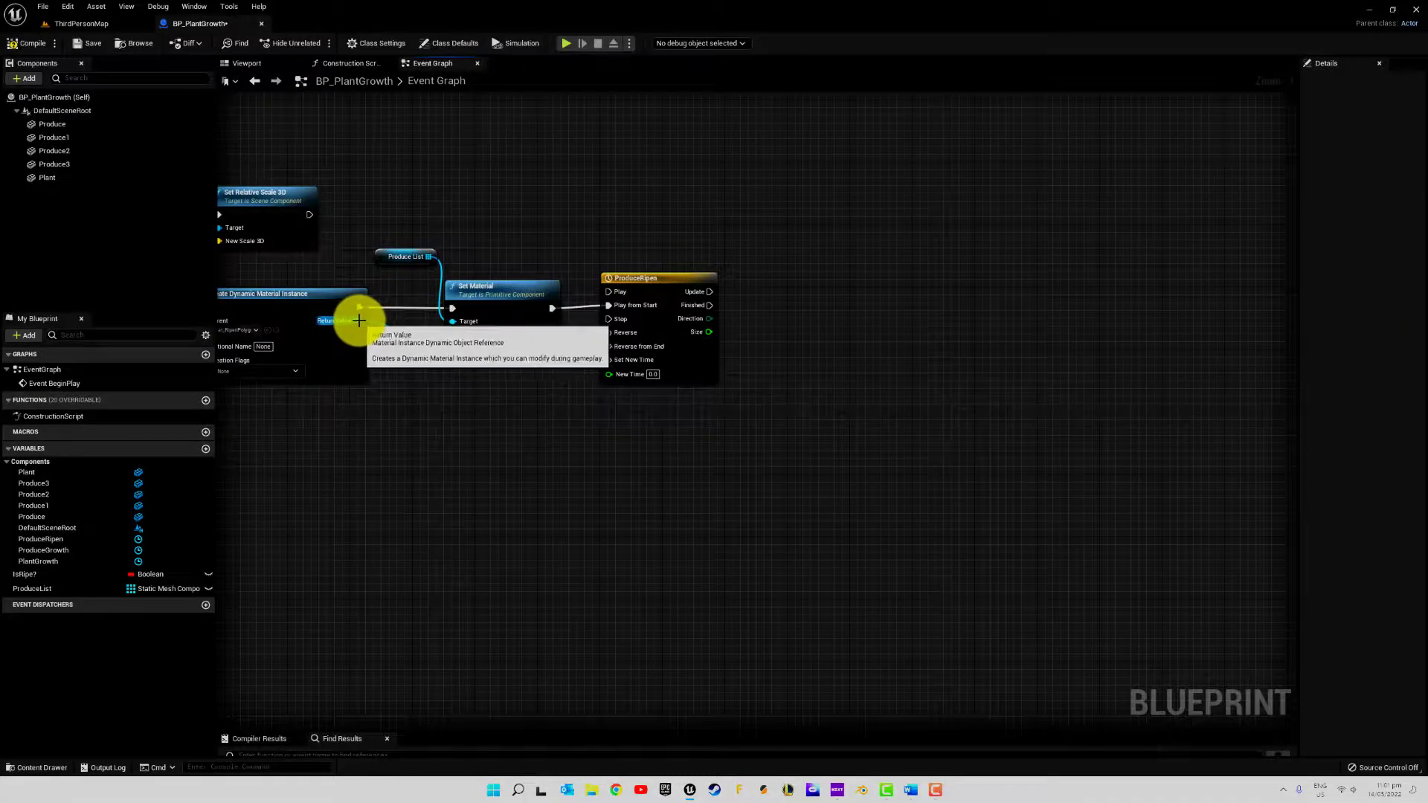
left_click_drag(359, 321, 982, 291)
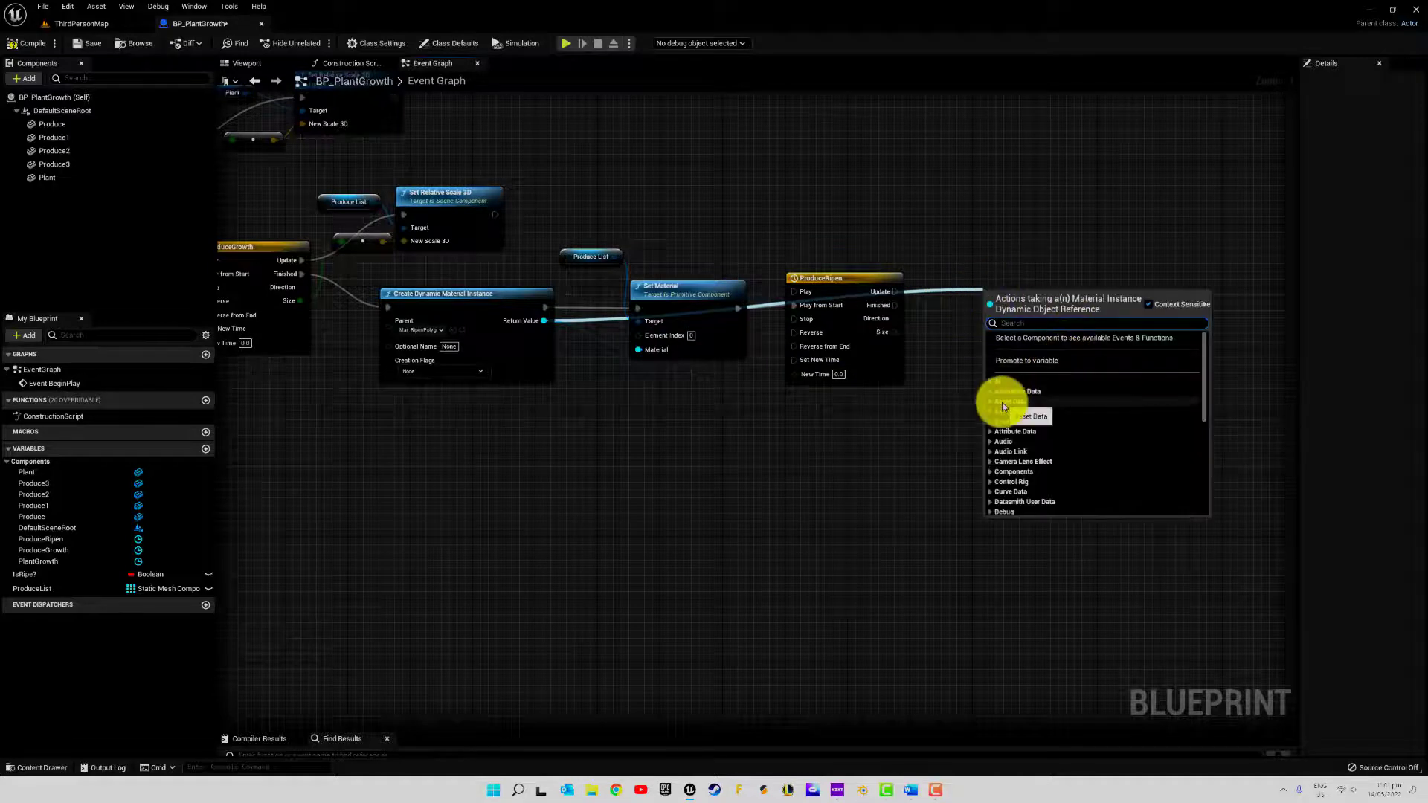
type("set scal")
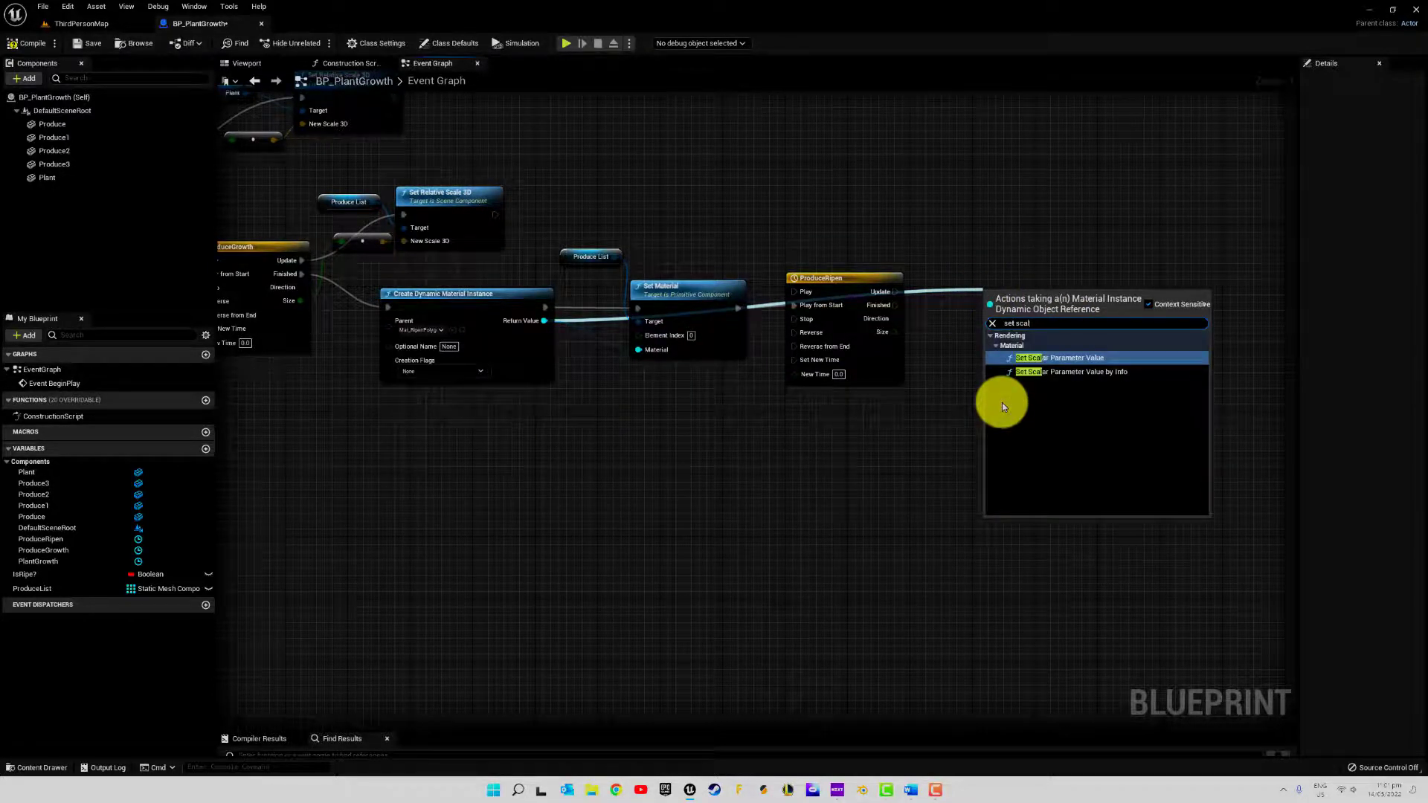
left_click(1072, 360)
right_click_drag(1114, 399, 845, 510)
left_click_drag(803, 391, 785, 367)
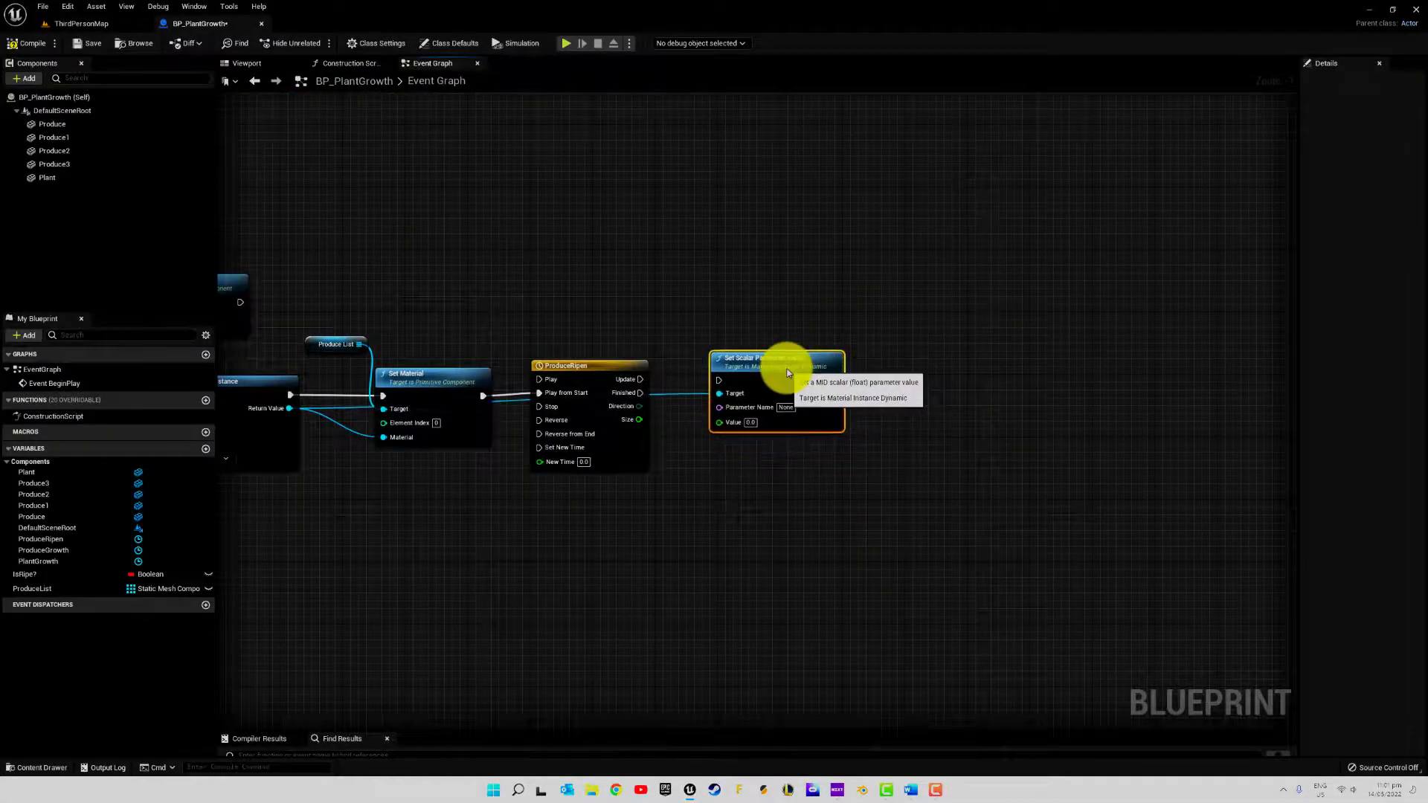
left_click_drag(638, 378, 716, 380)
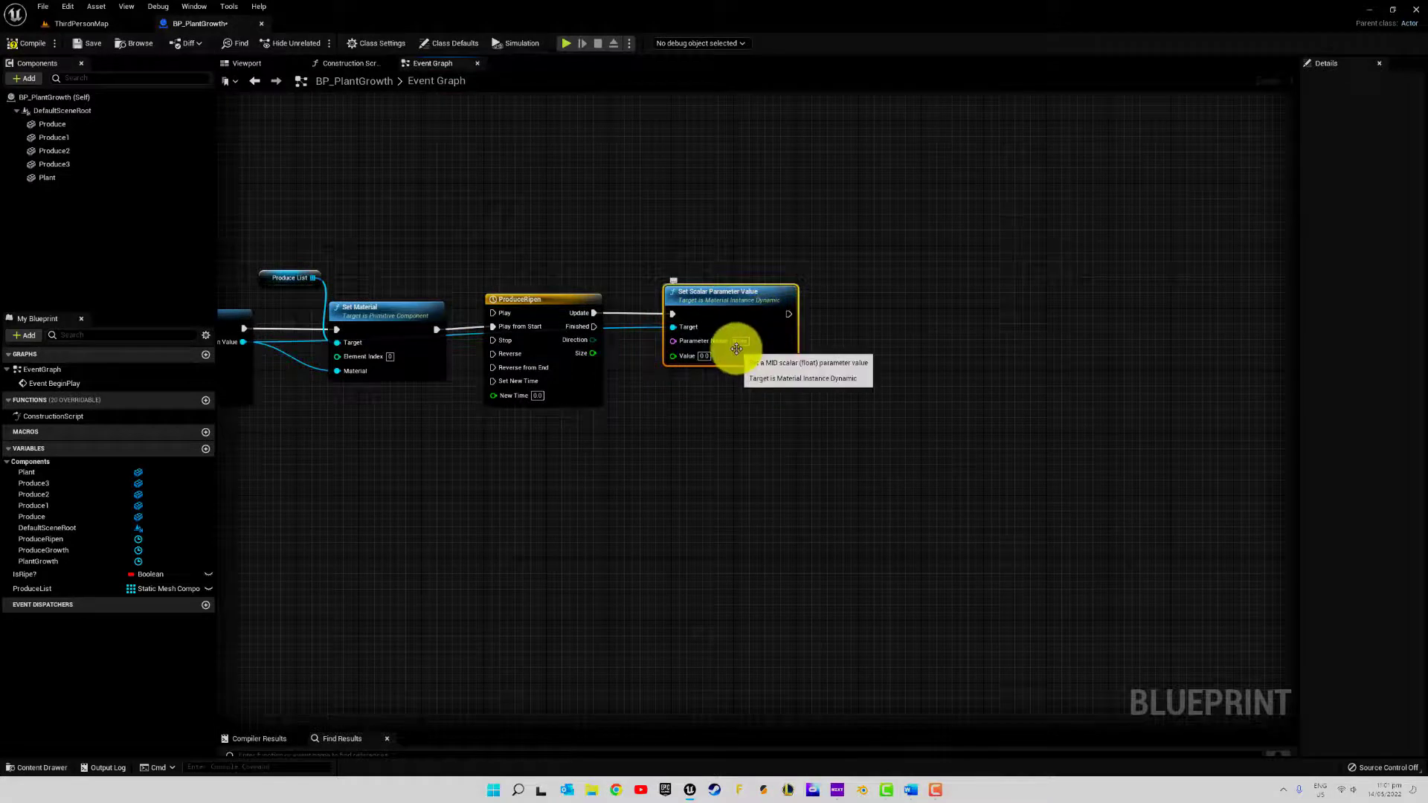
Set the Parameter Name of the Set Scalar Parameter Value node to Ripen
left_click_drag(720, 296, 744, 293)
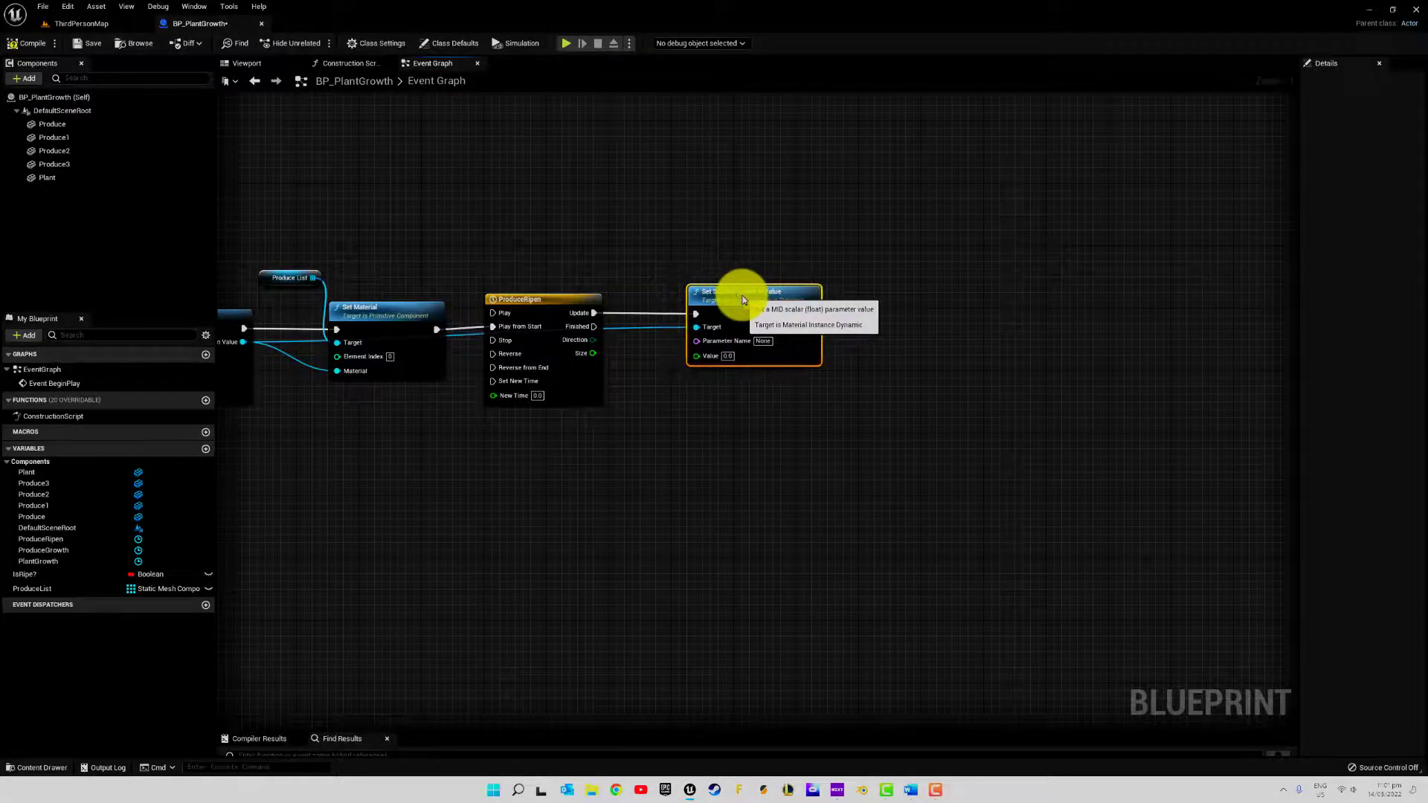
left_click(762, 342)
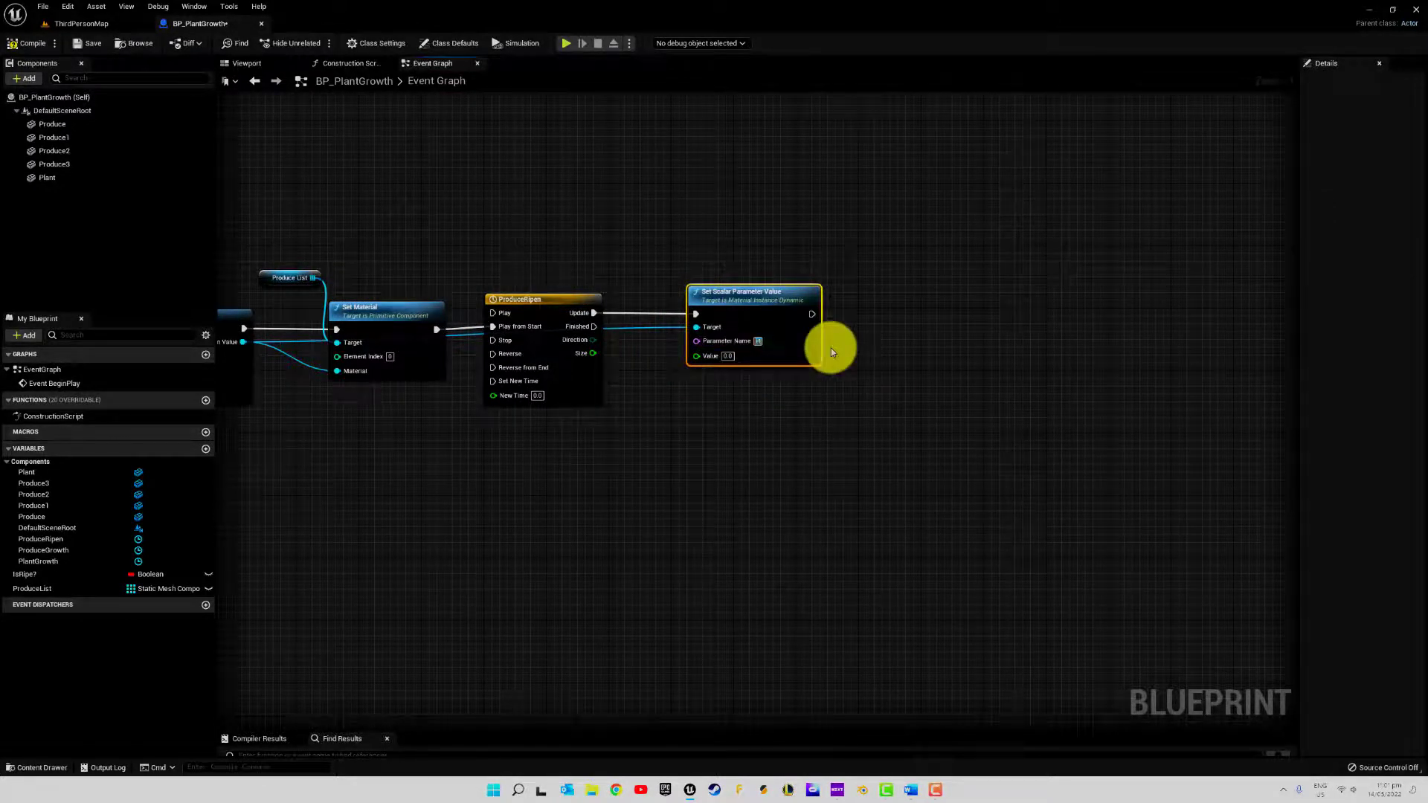
key("BackSpace")
type("Ripen")
key("Return")
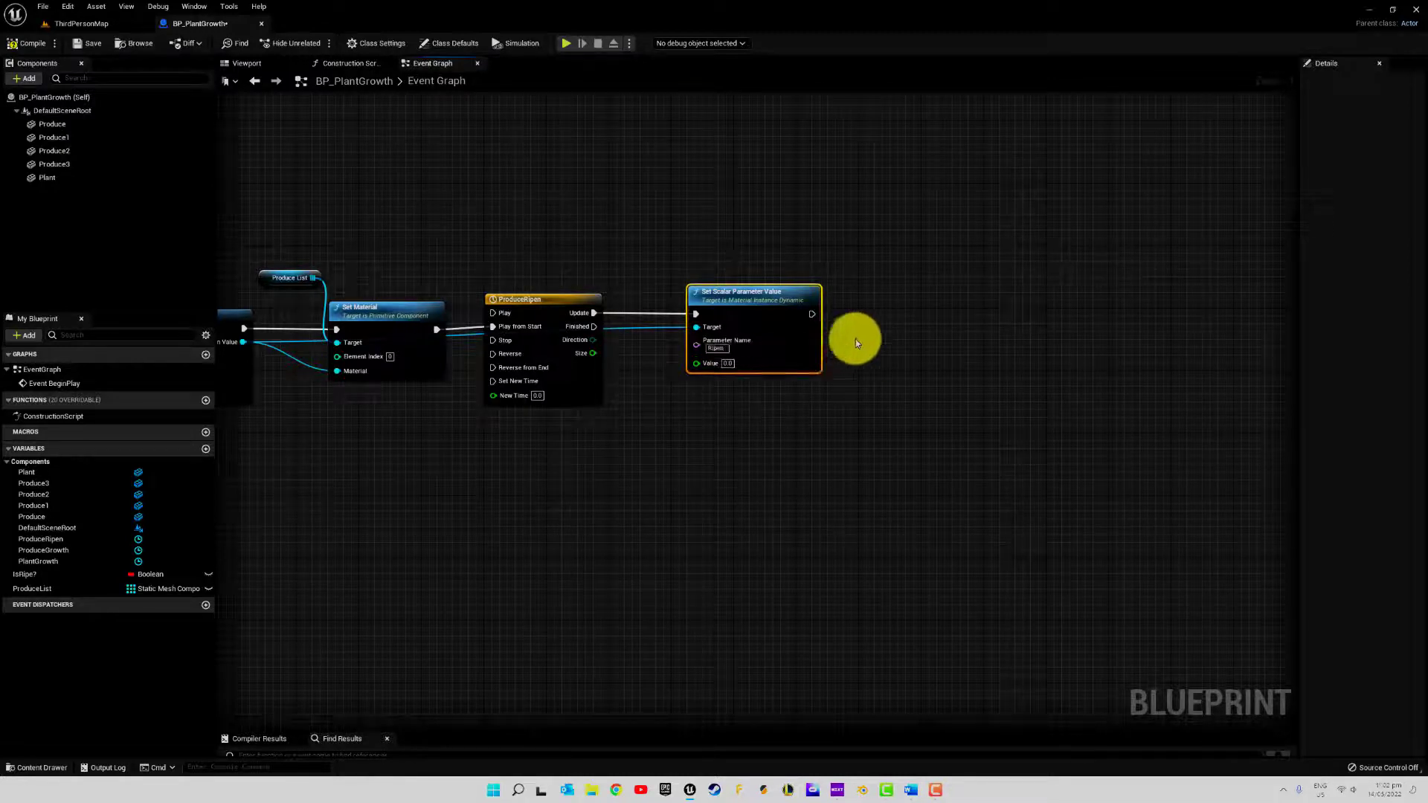
Connect ProduceRipen's Size output to the Set Scalar Parameter Value node's Value input, check the timeline's curve, and compile and save the blueprint
left_click(862, 325)
left_click_drag(593, 353, 697, 362)
double_click(550, 302)
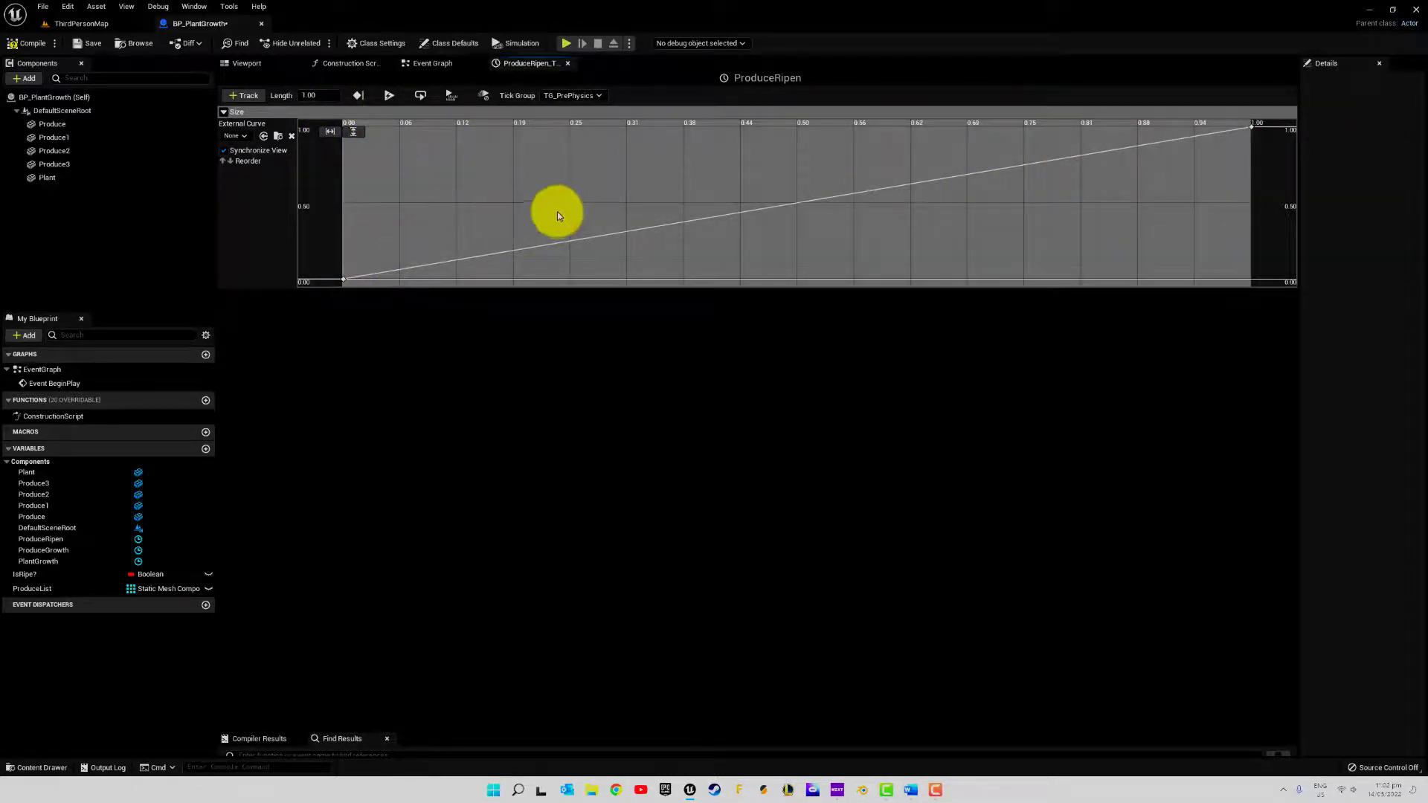
left_click(25, 43)
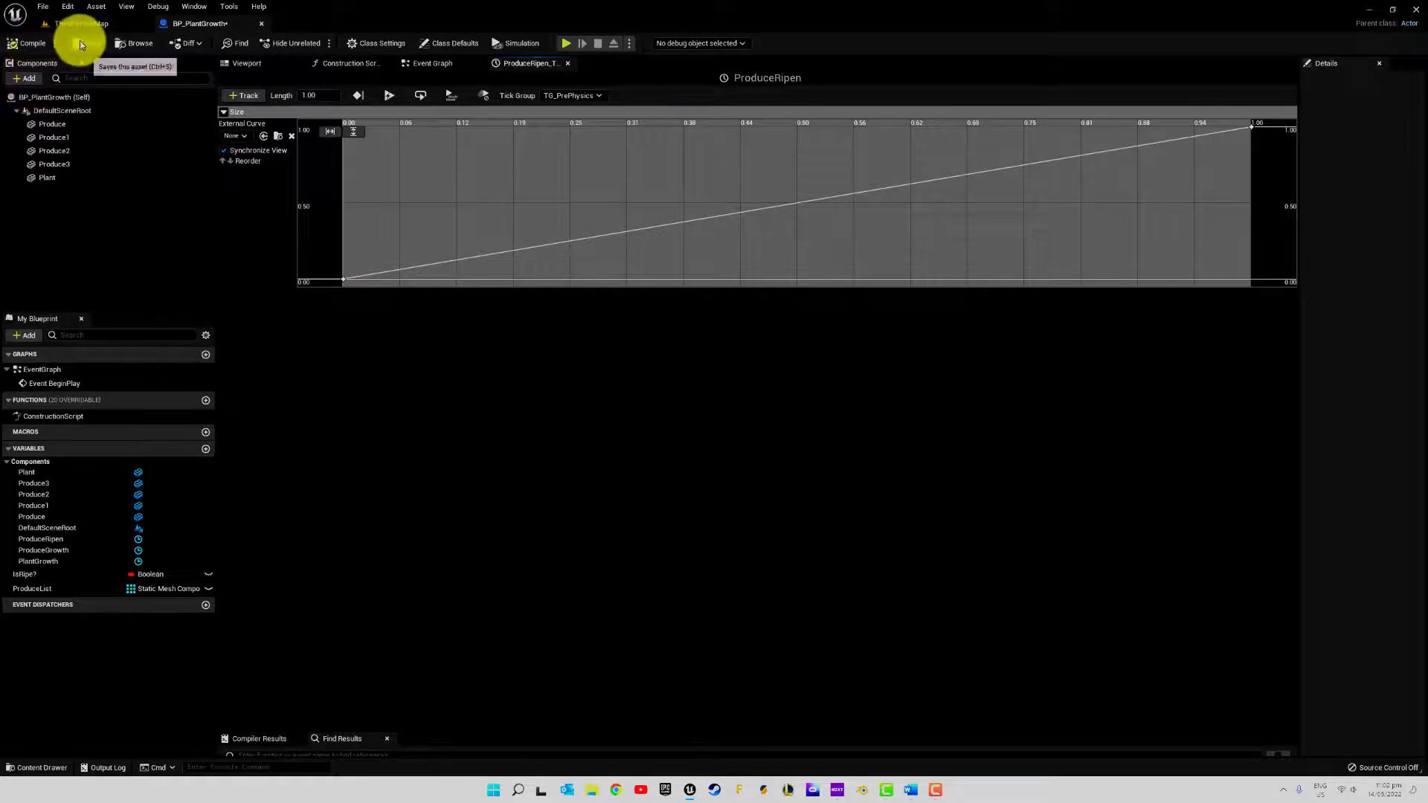
left_click(569, 64)
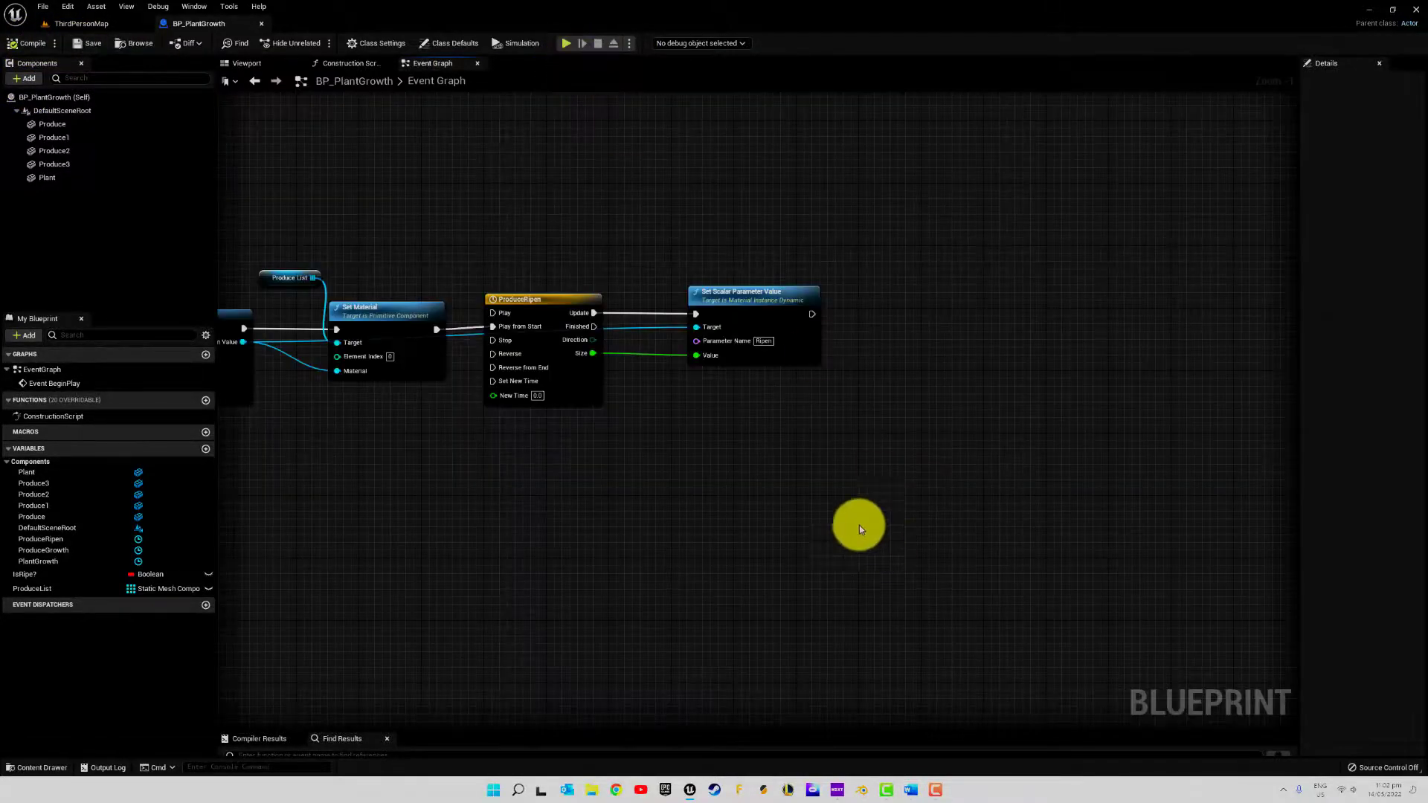
Review the finished node chain and briefly run the component simulation in the blueprint's viewport
right_click_drag(591, 488, 876, 542)
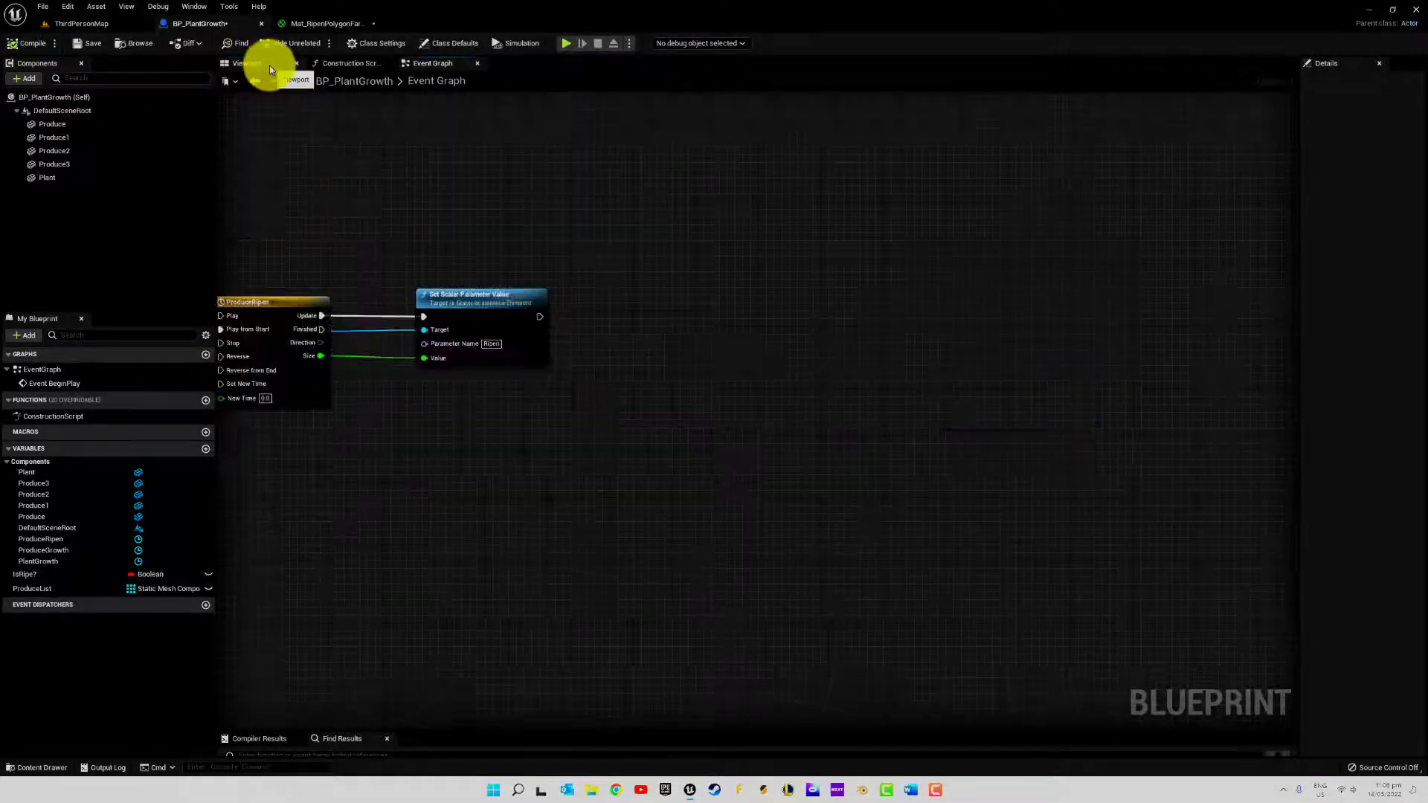
left_click(270, 65)
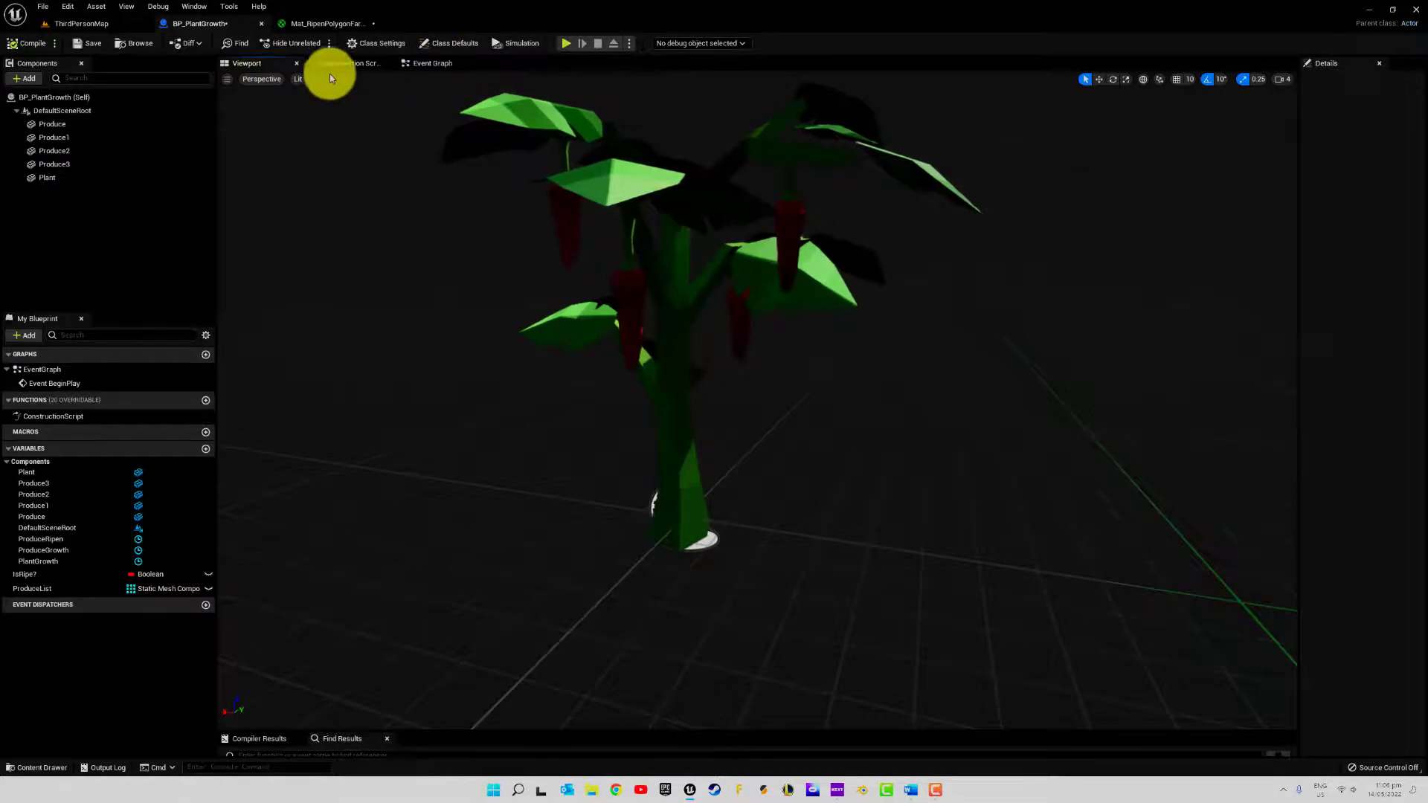
left_click(514, 43)
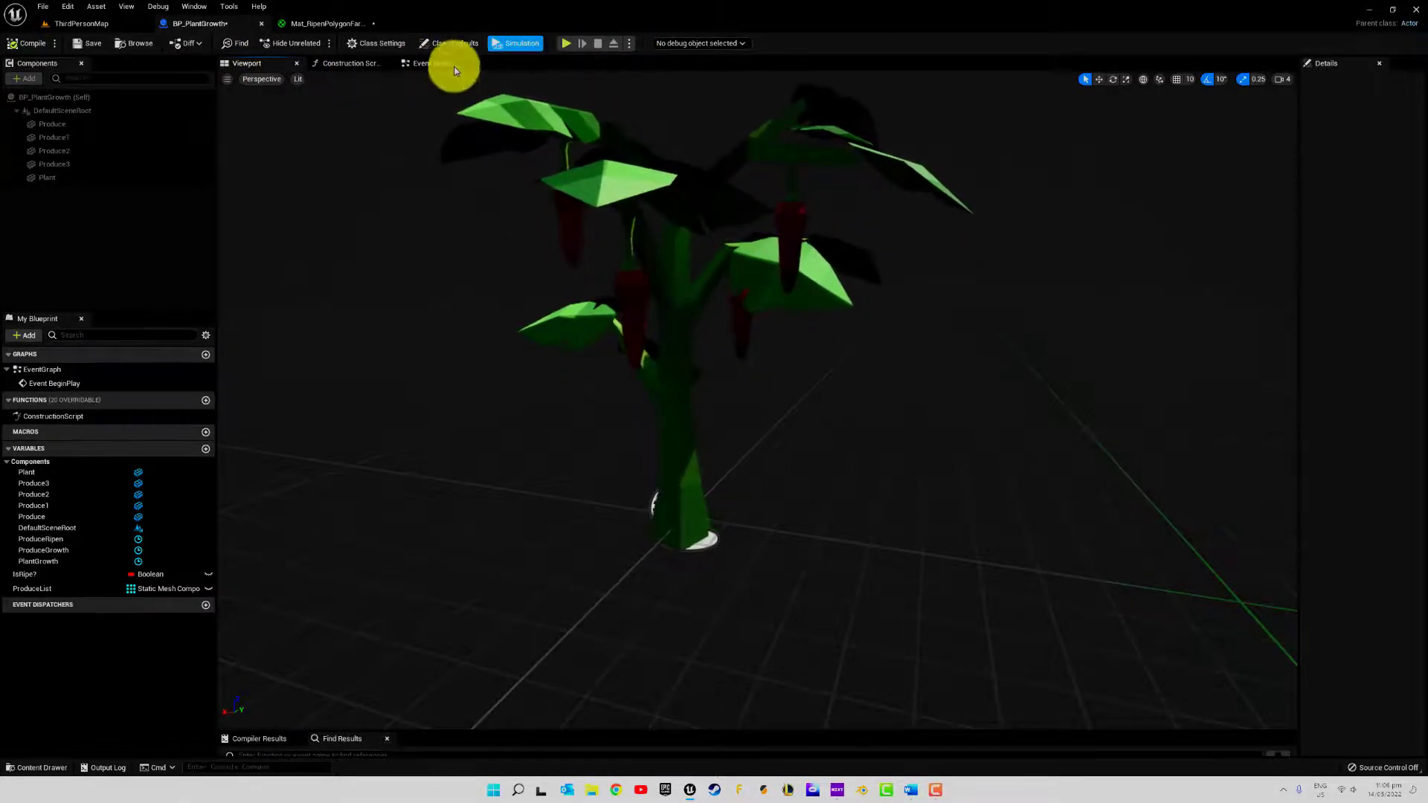
left_click(505, 47)
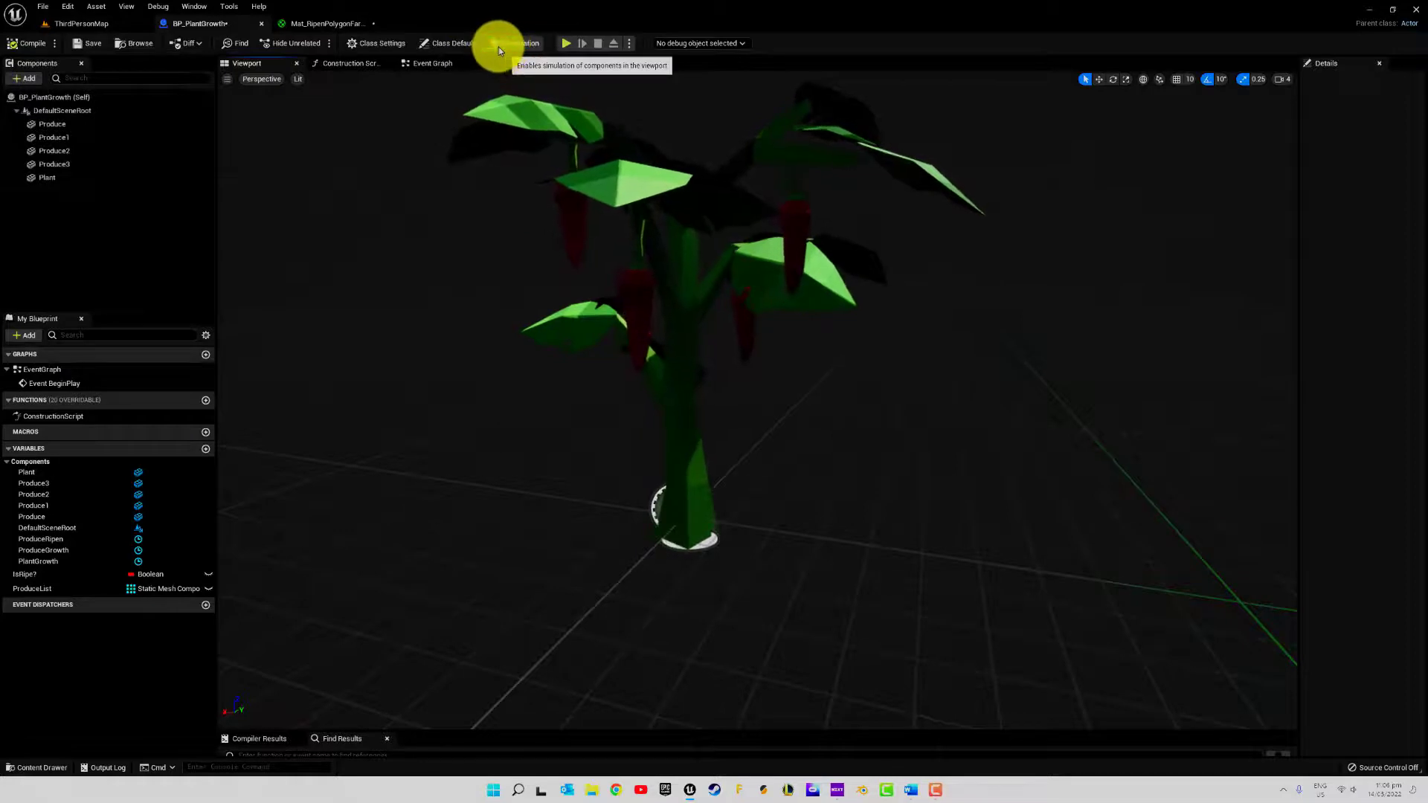
Set the Ripen parameter to 0.0 in the Mat_RipenPolygonFarm_01_A_Sway material, apply the change and close the material
left_click(327, 24)
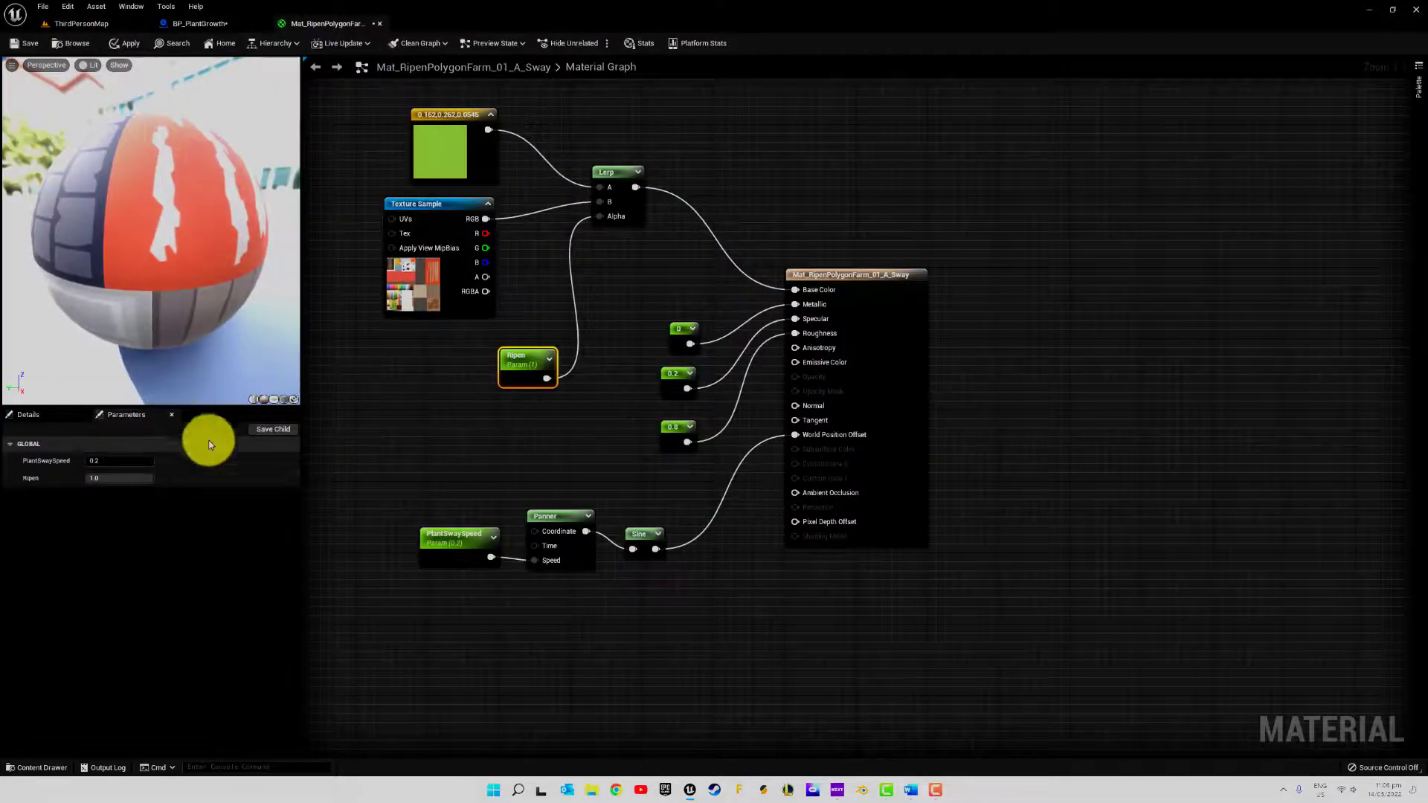
mouse_move(145, 478)
left_mouse_down()
mouse_move(105, 484)
mouse_move(140, 478)
left_mouse_up()
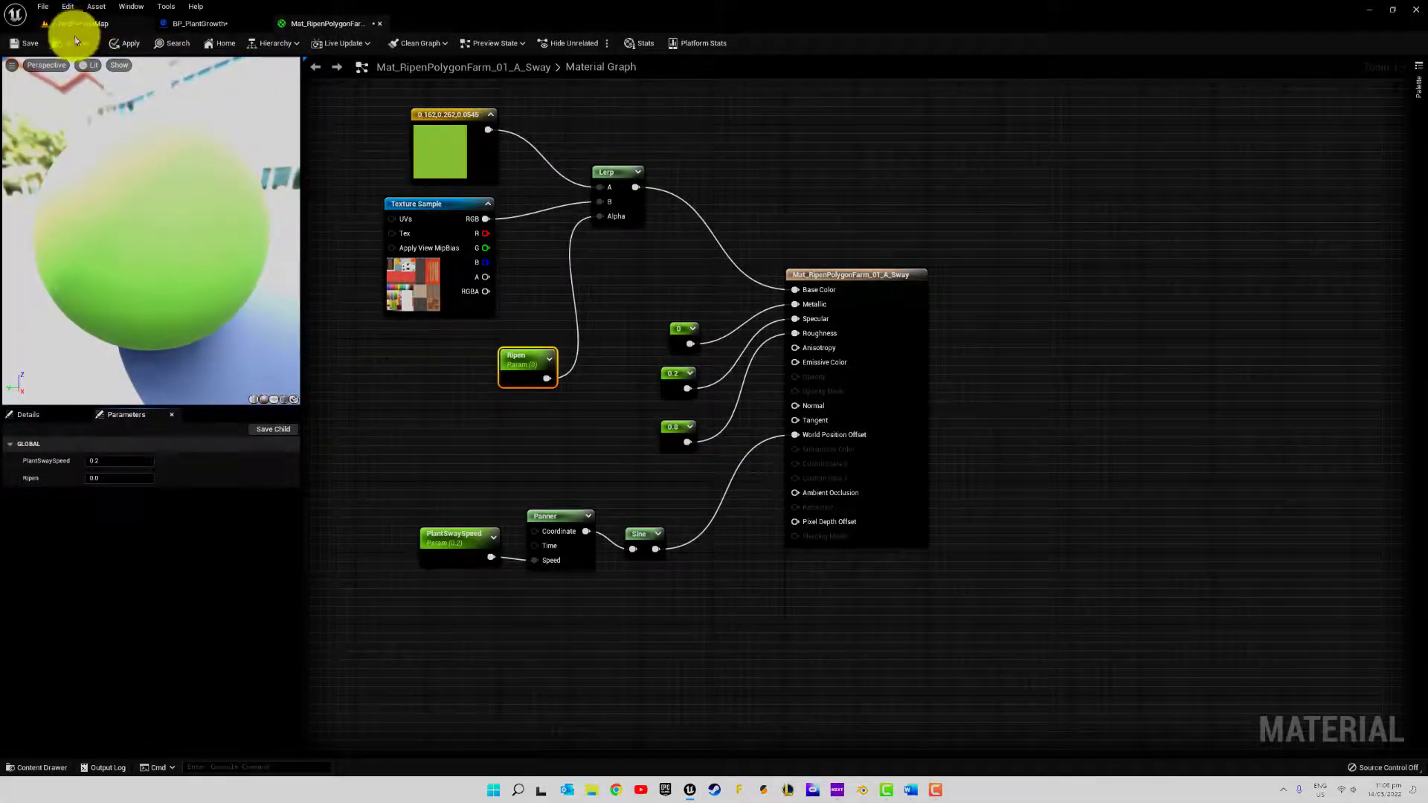
left_click(123, 45)
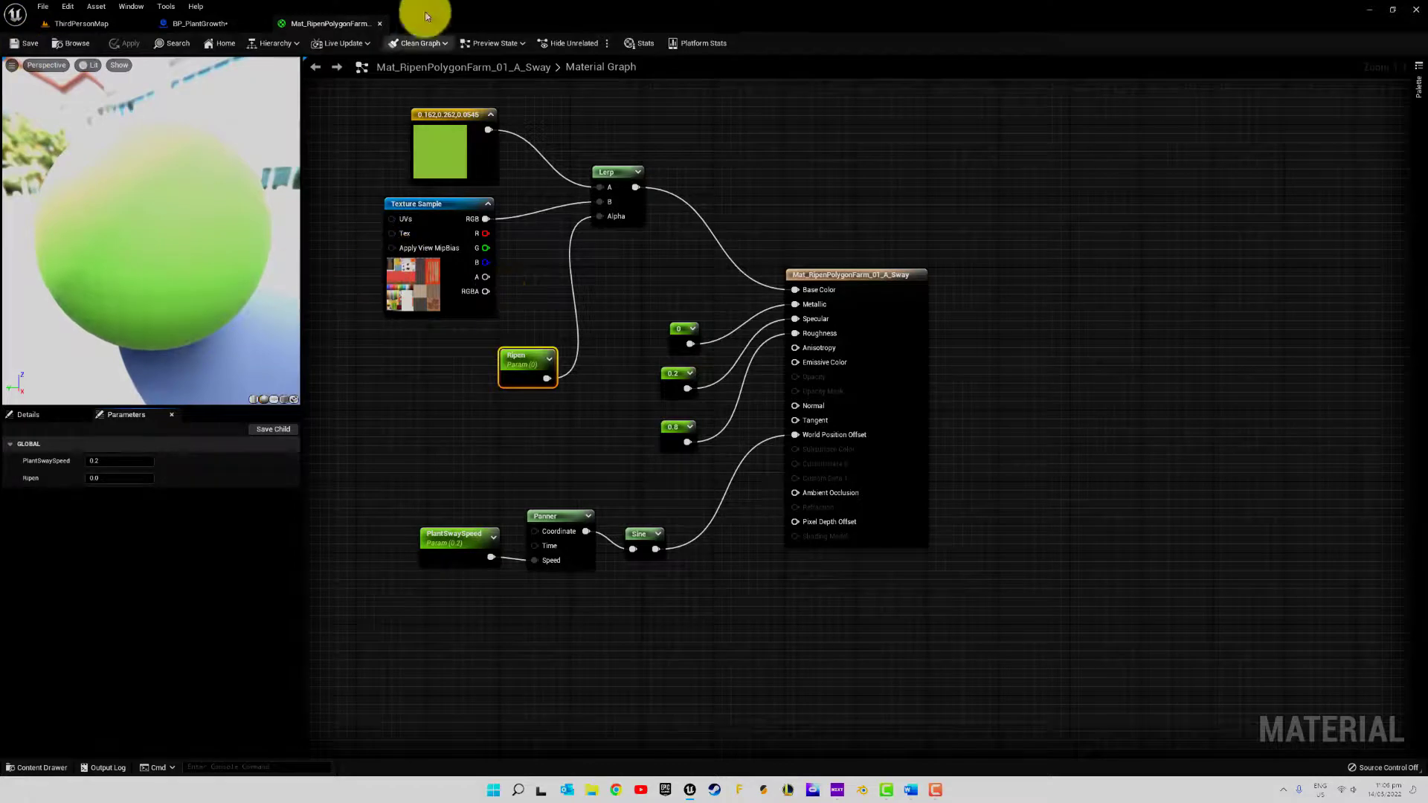
left_click(380, 24)
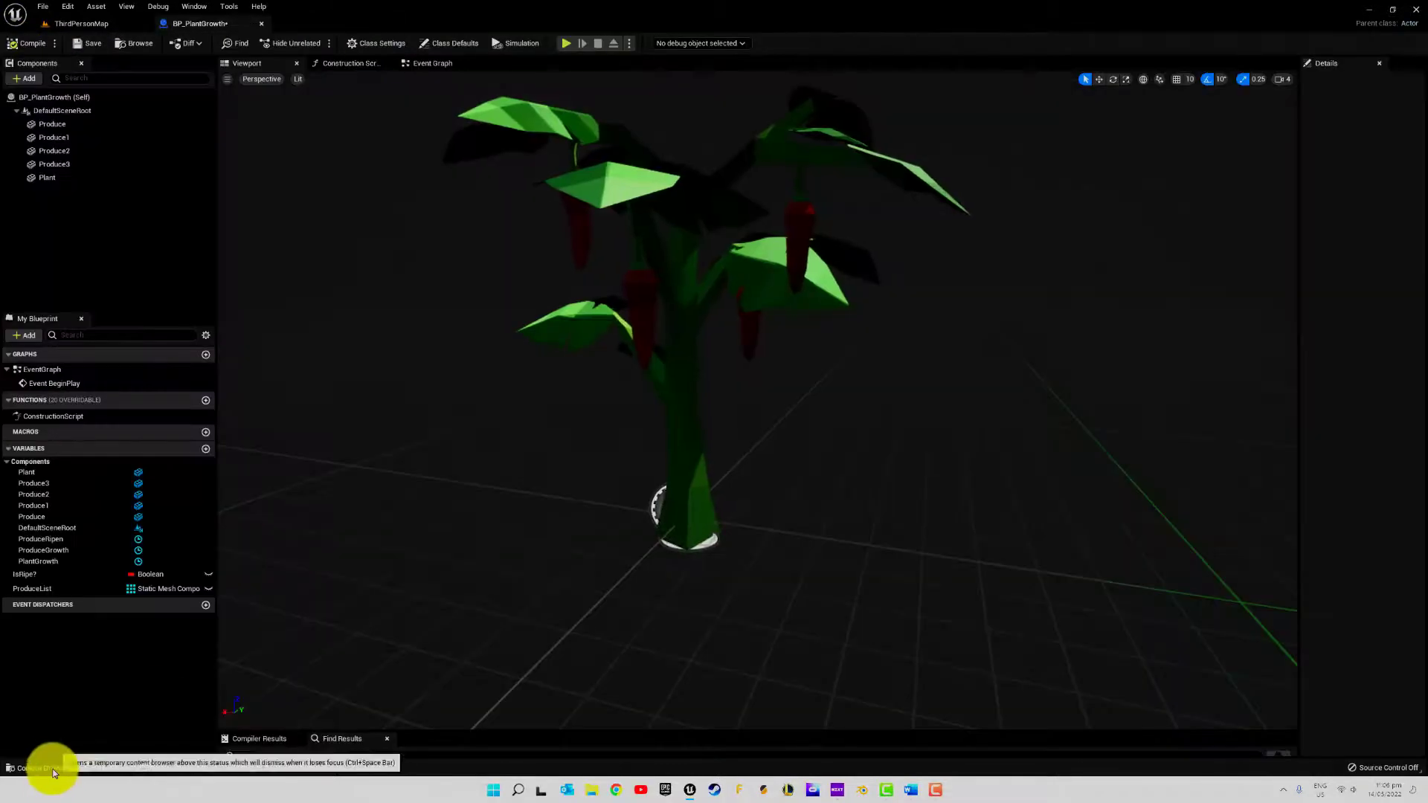
Save the BP_PlantGrowth blueprint and briefly rerun the component simulation in its viewport
left_click(67, 771)
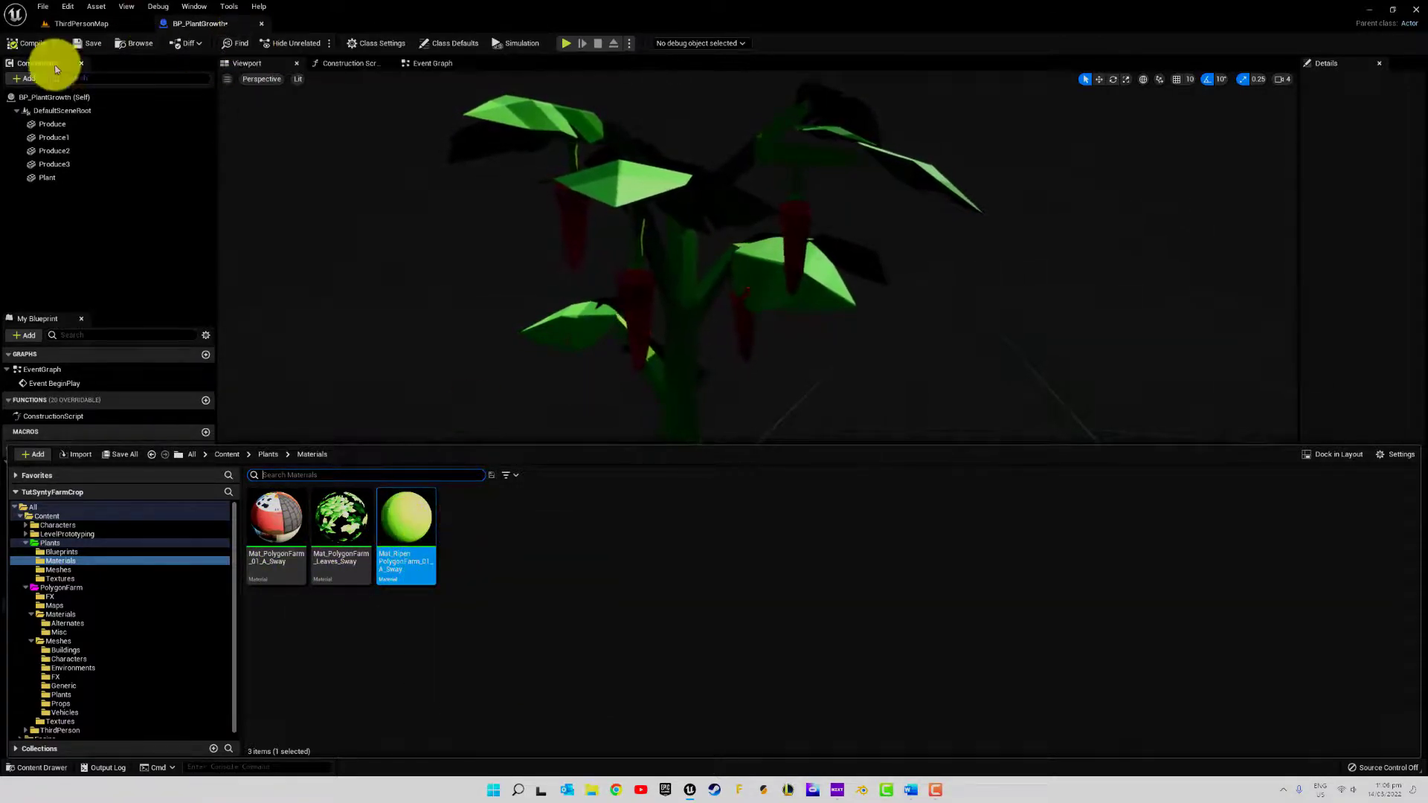
left_click(89, 44)
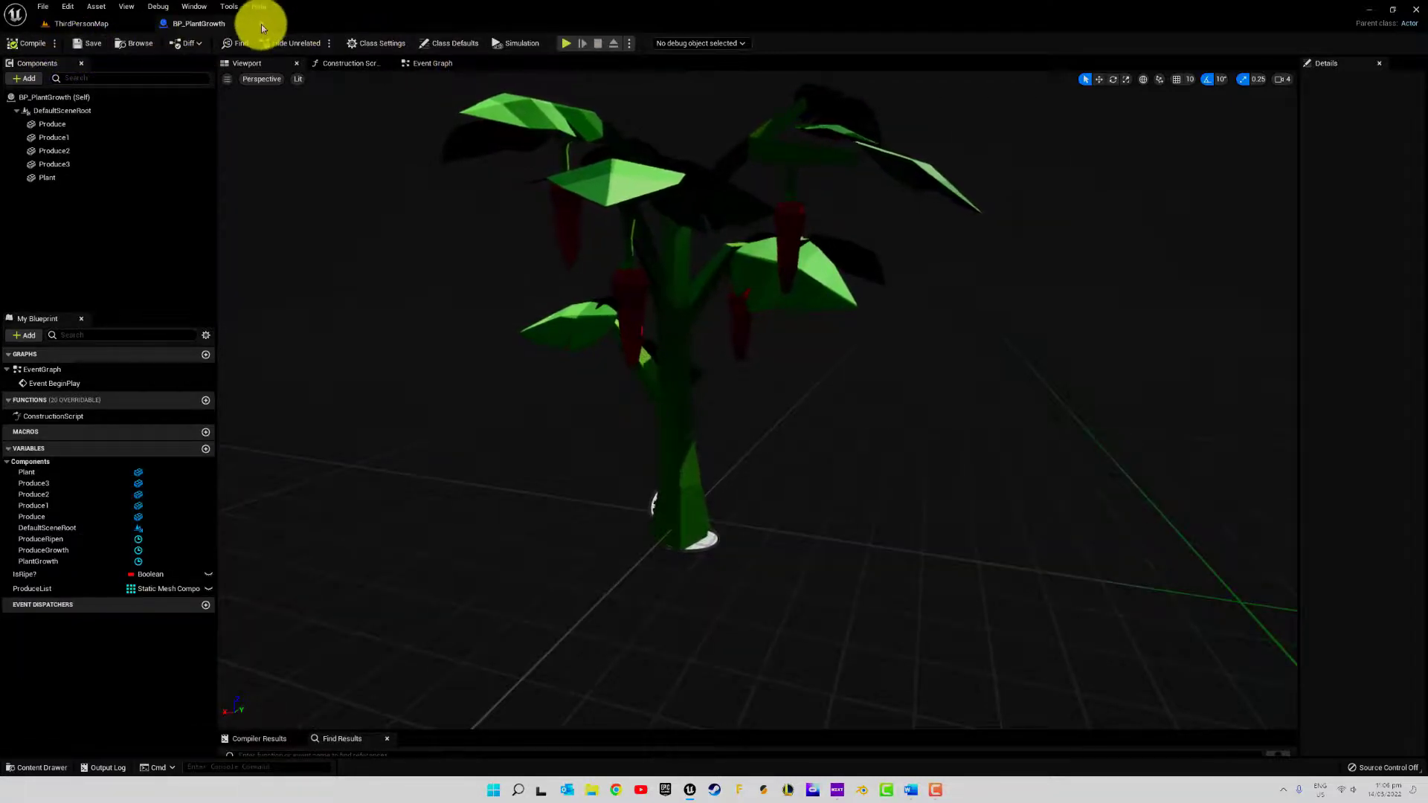
left_click(517, 43)
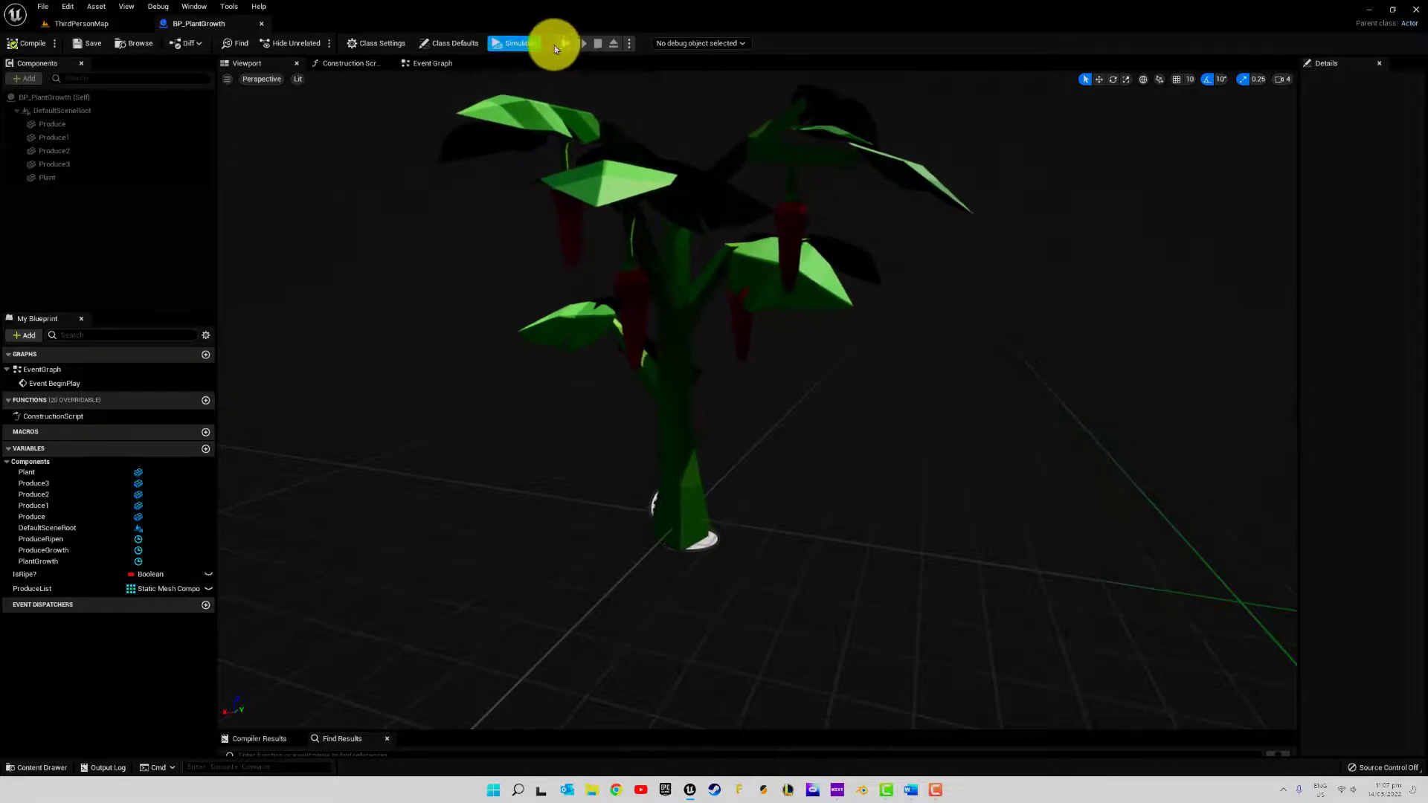
left_click(514, 43)
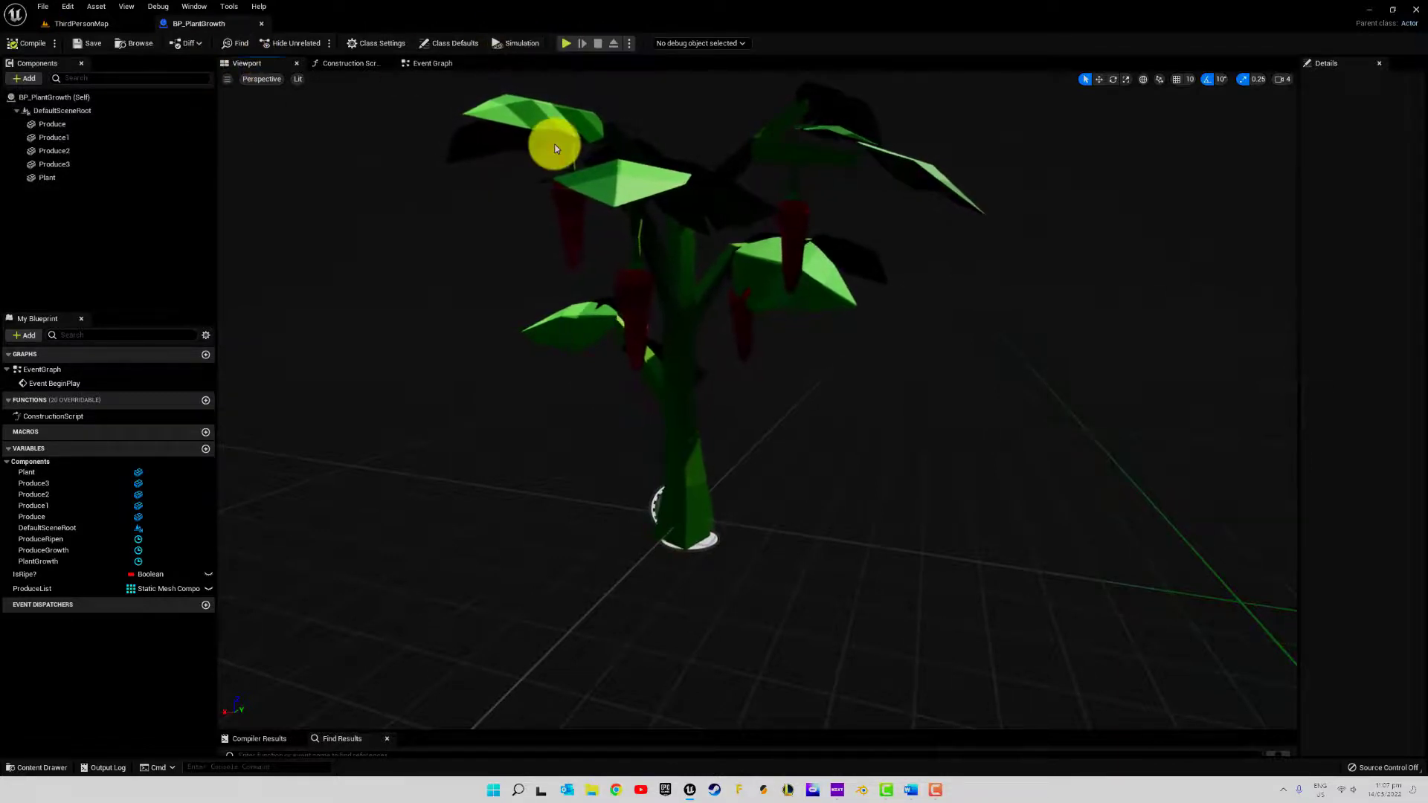
Add a Print String node executed from ProduceRipen's Finished output, placed below the Set Scalar Parameter Value node
left_click(436, 65)
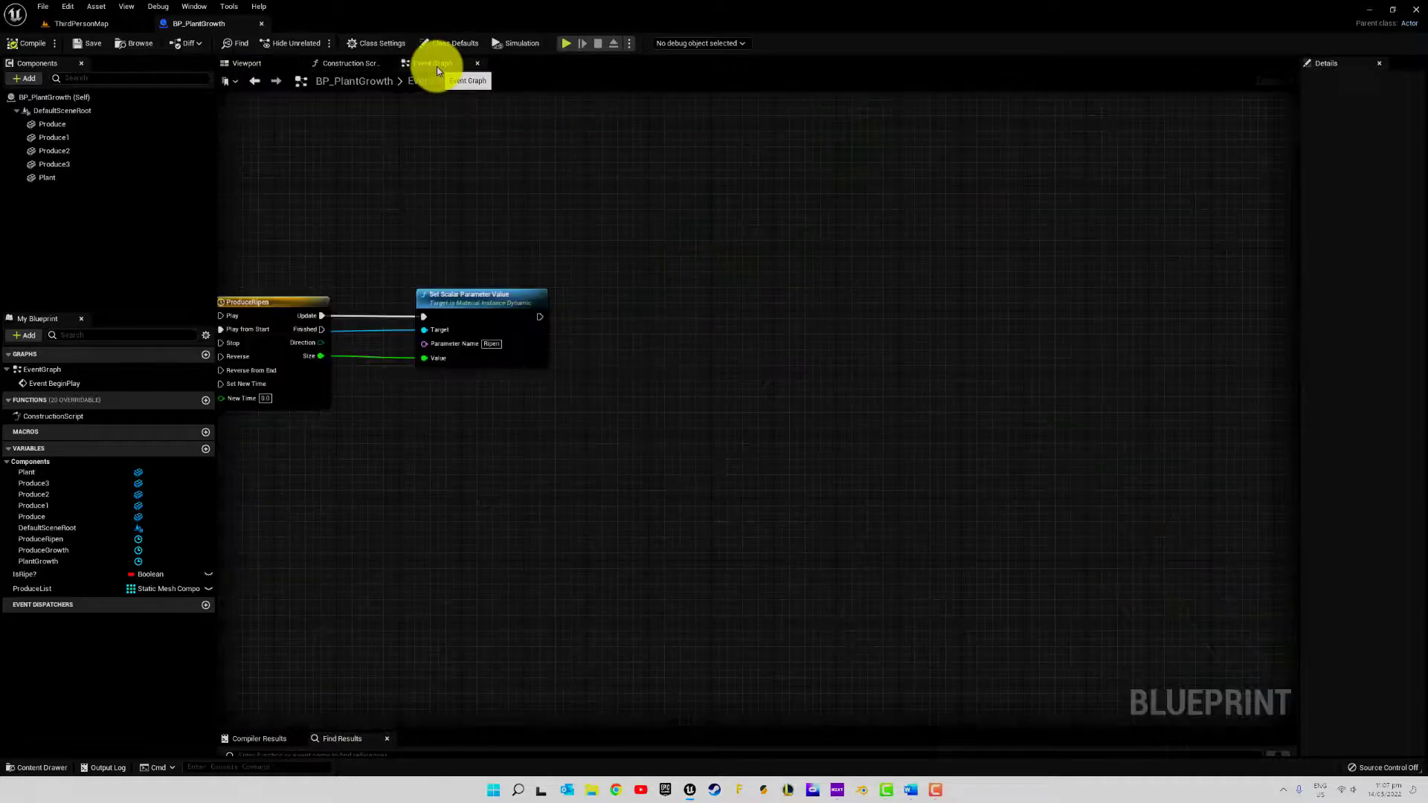
left_click_drag(538, 315, 615, 325)
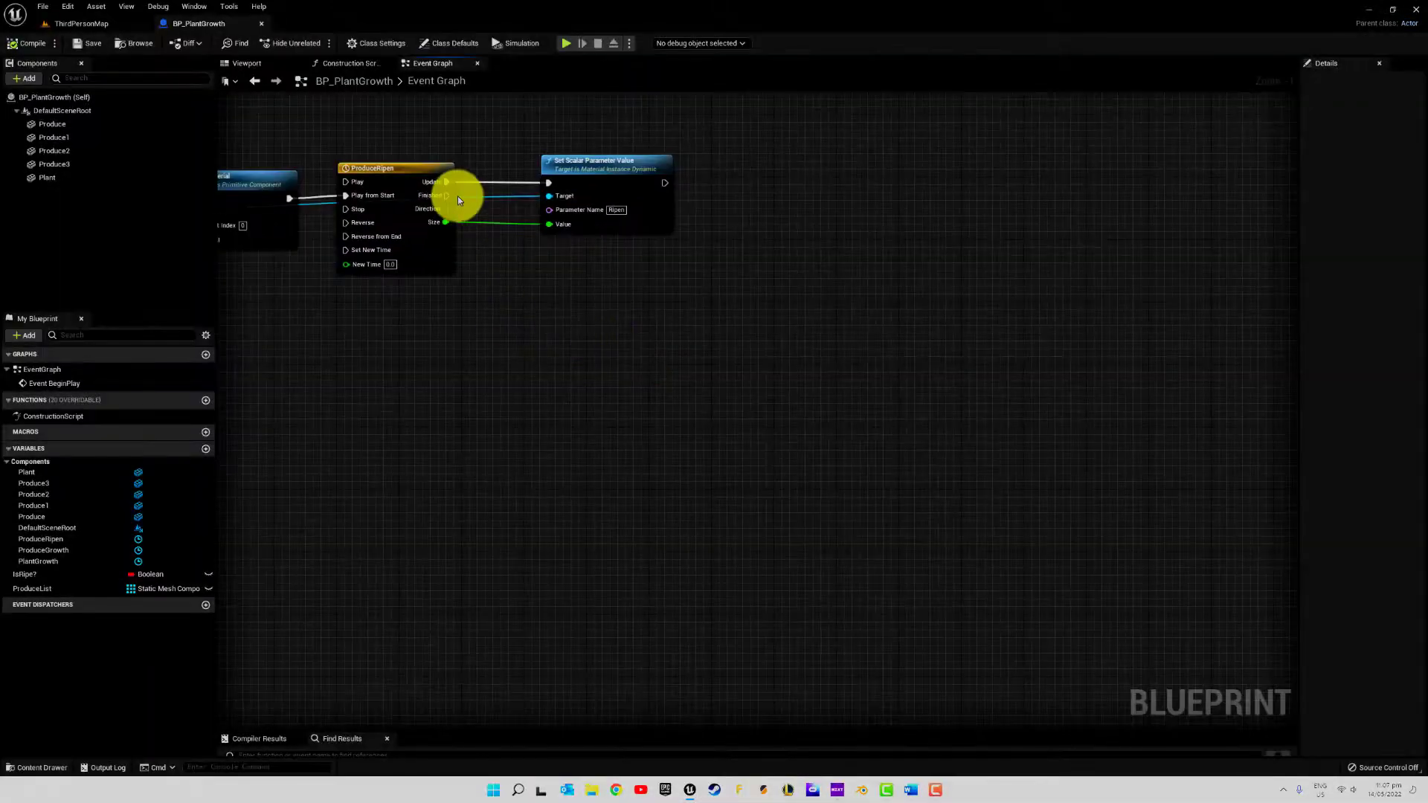
left_click_drag(570, 319, 568, 314)
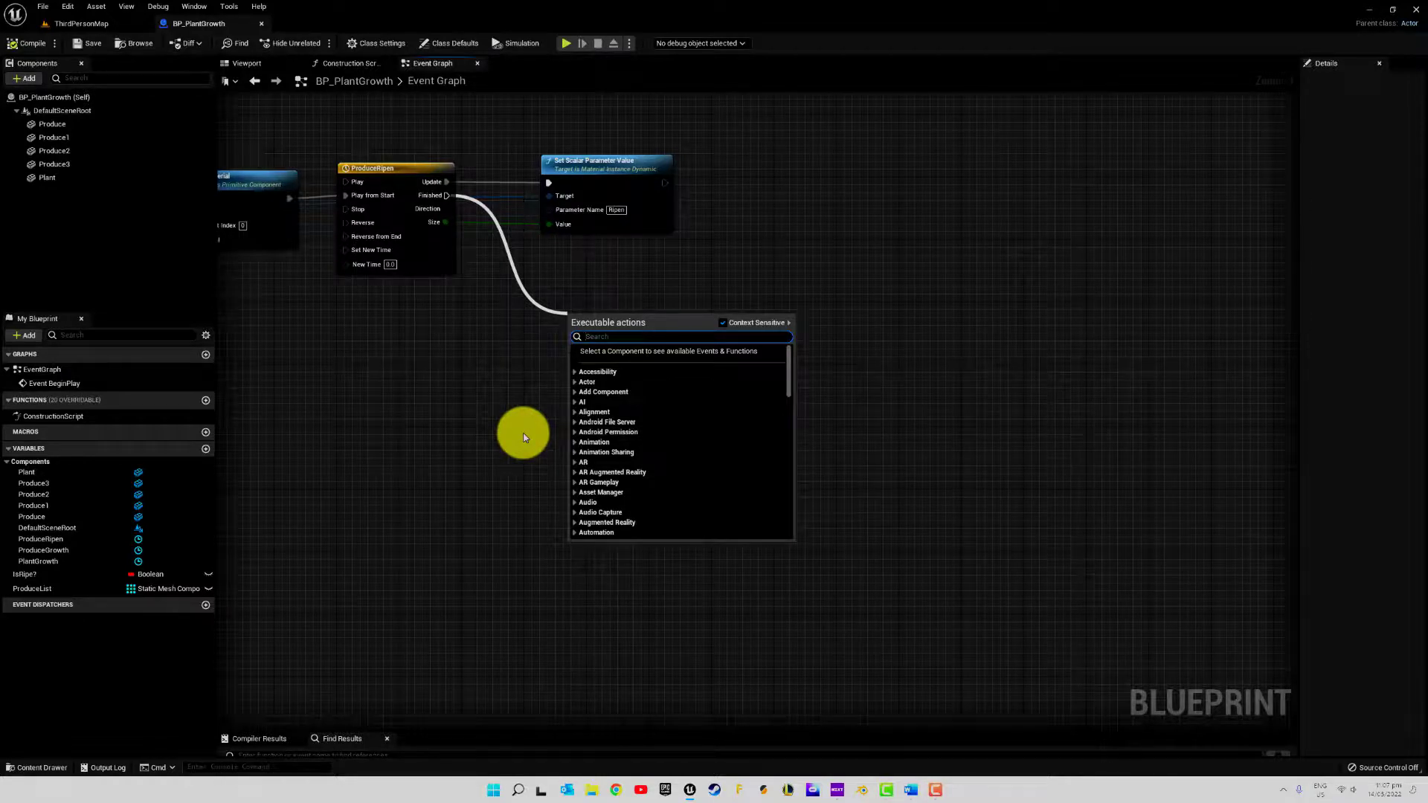
type("print")
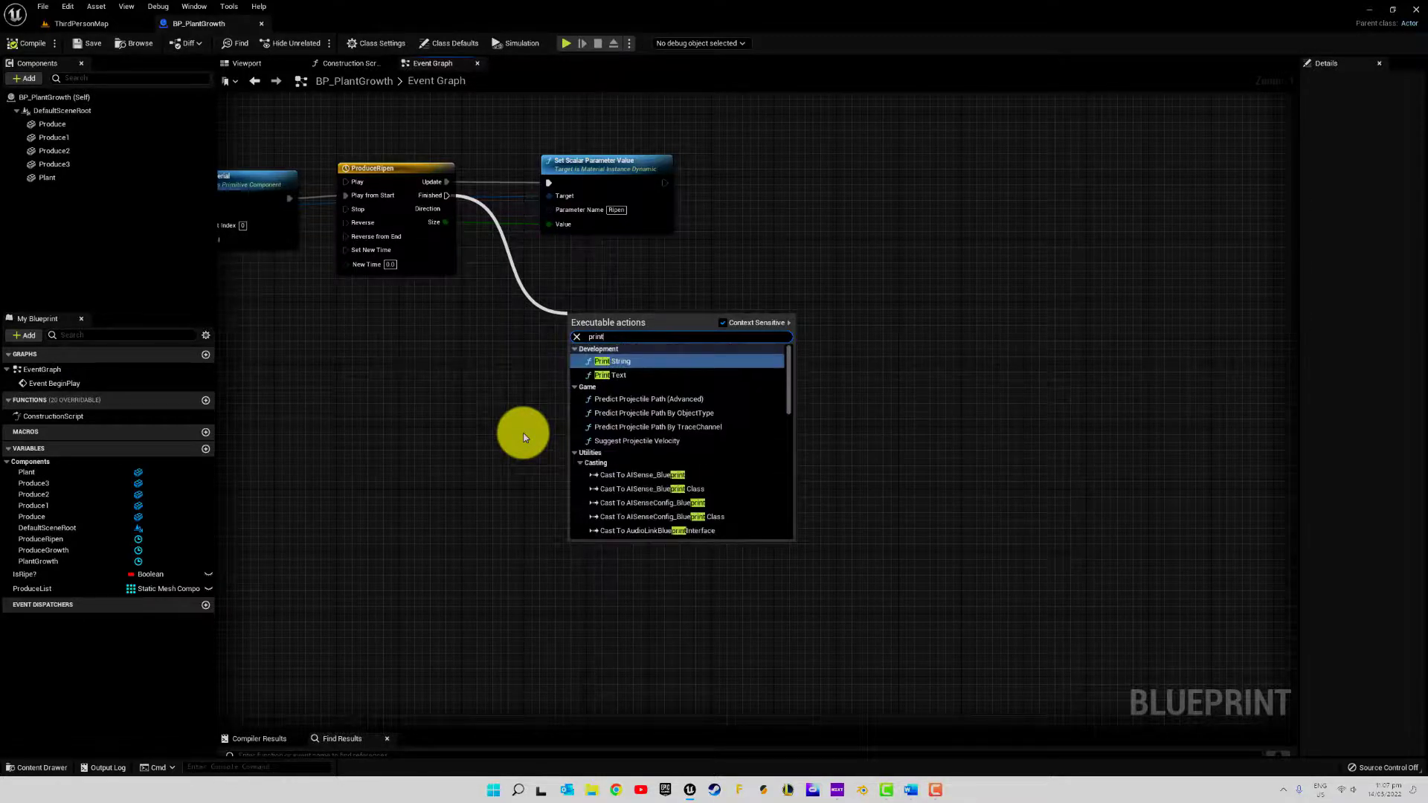
key("Return")
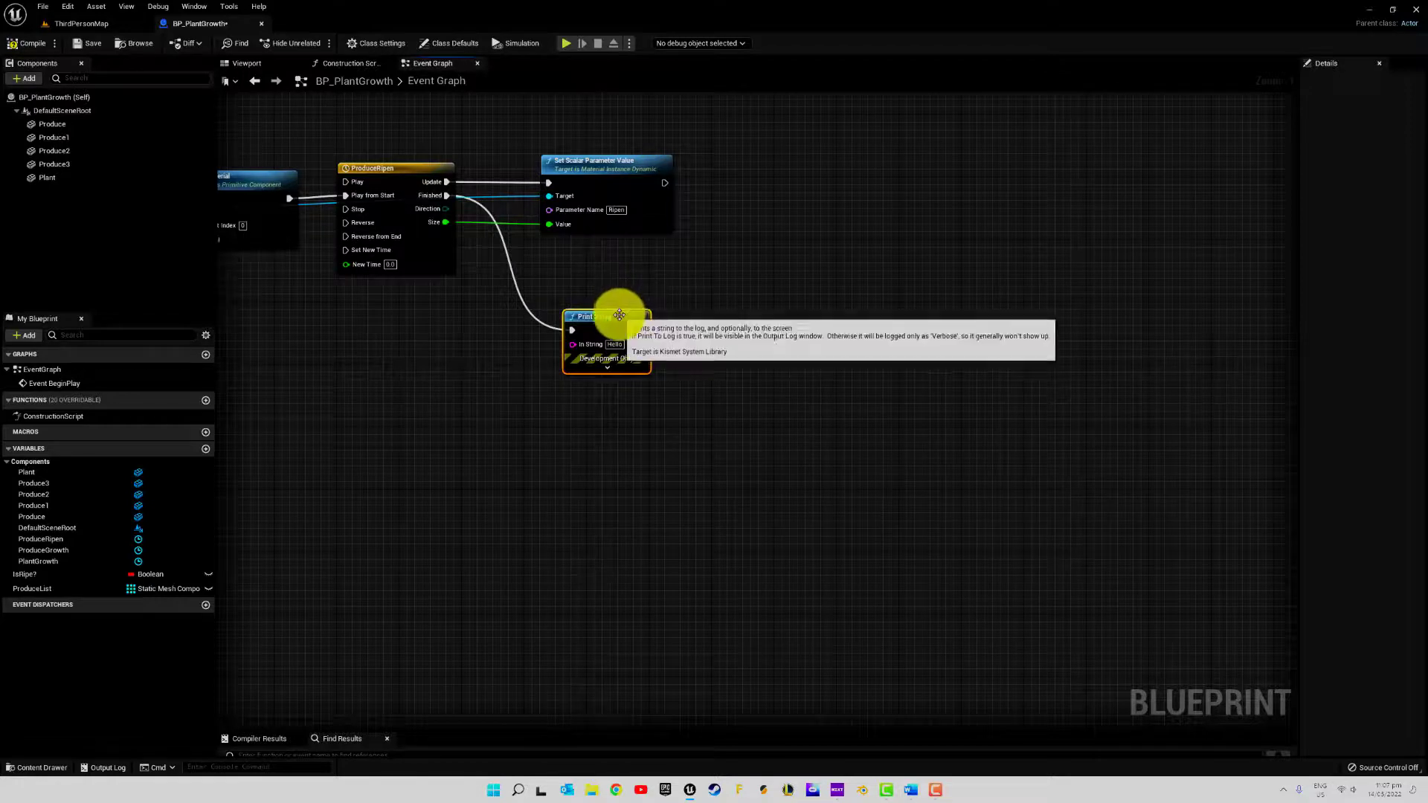
left_click_drag(615, 314, 705, 317)
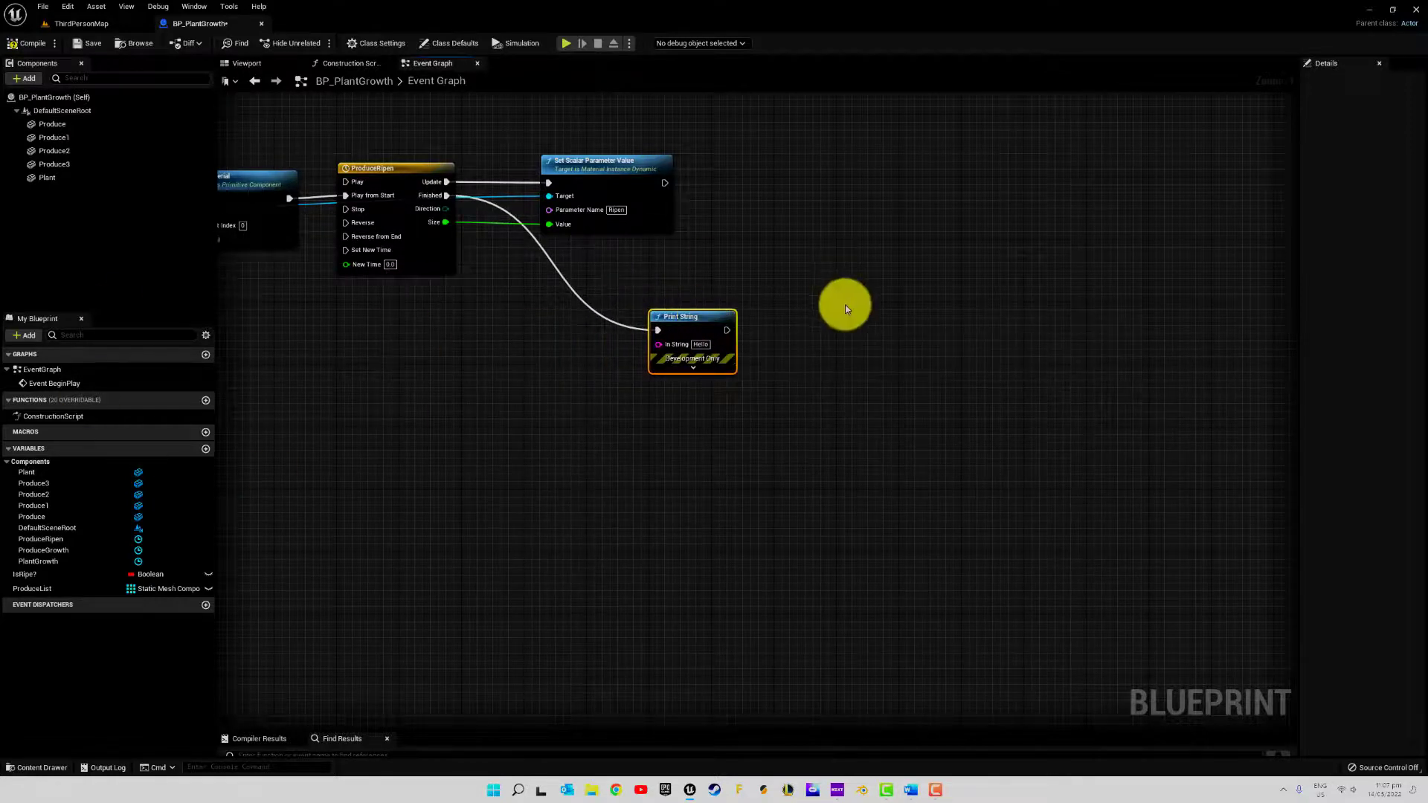
Set the Print String node's In String to "Ready to Harvest!"
left_click(74, 24)
left_click(199, 23)
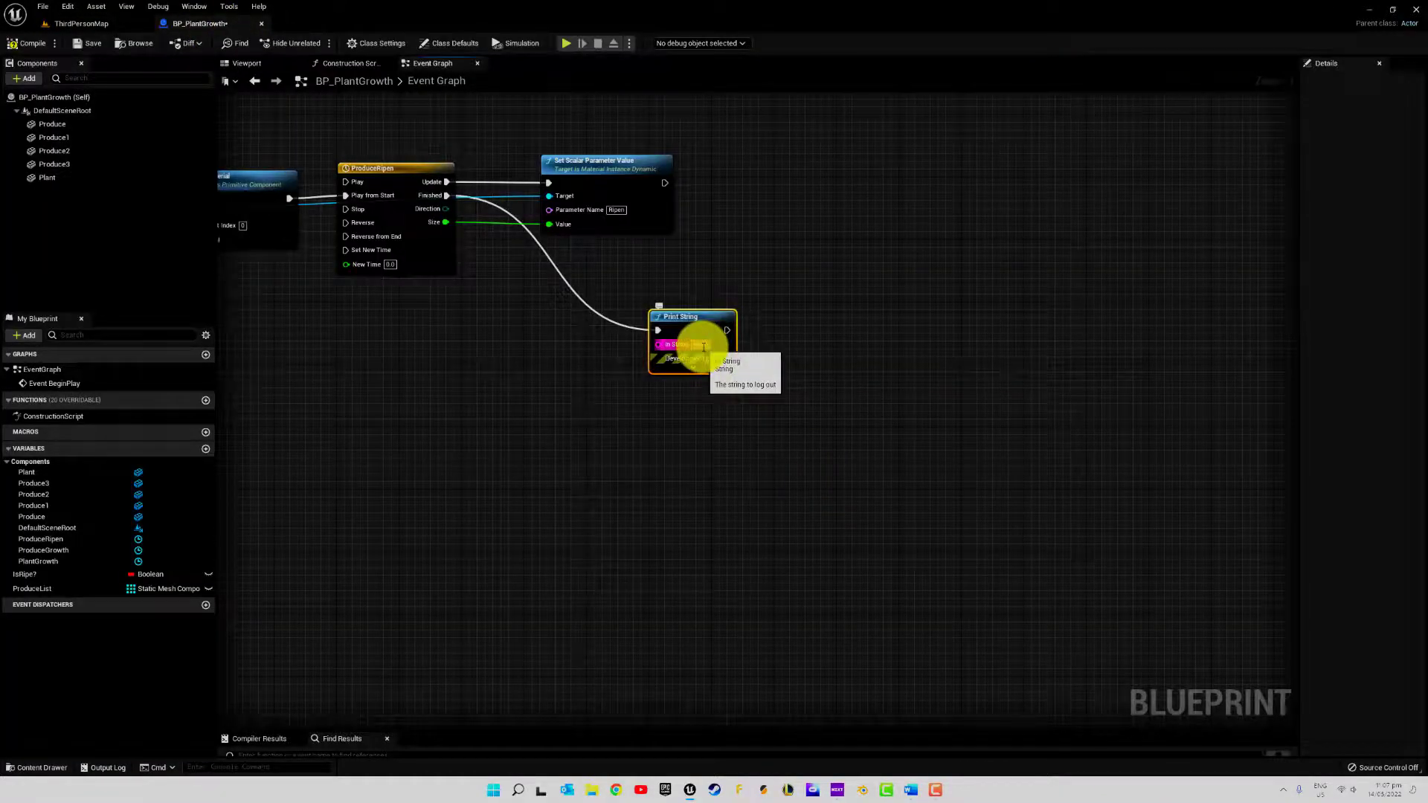
type("Rip")
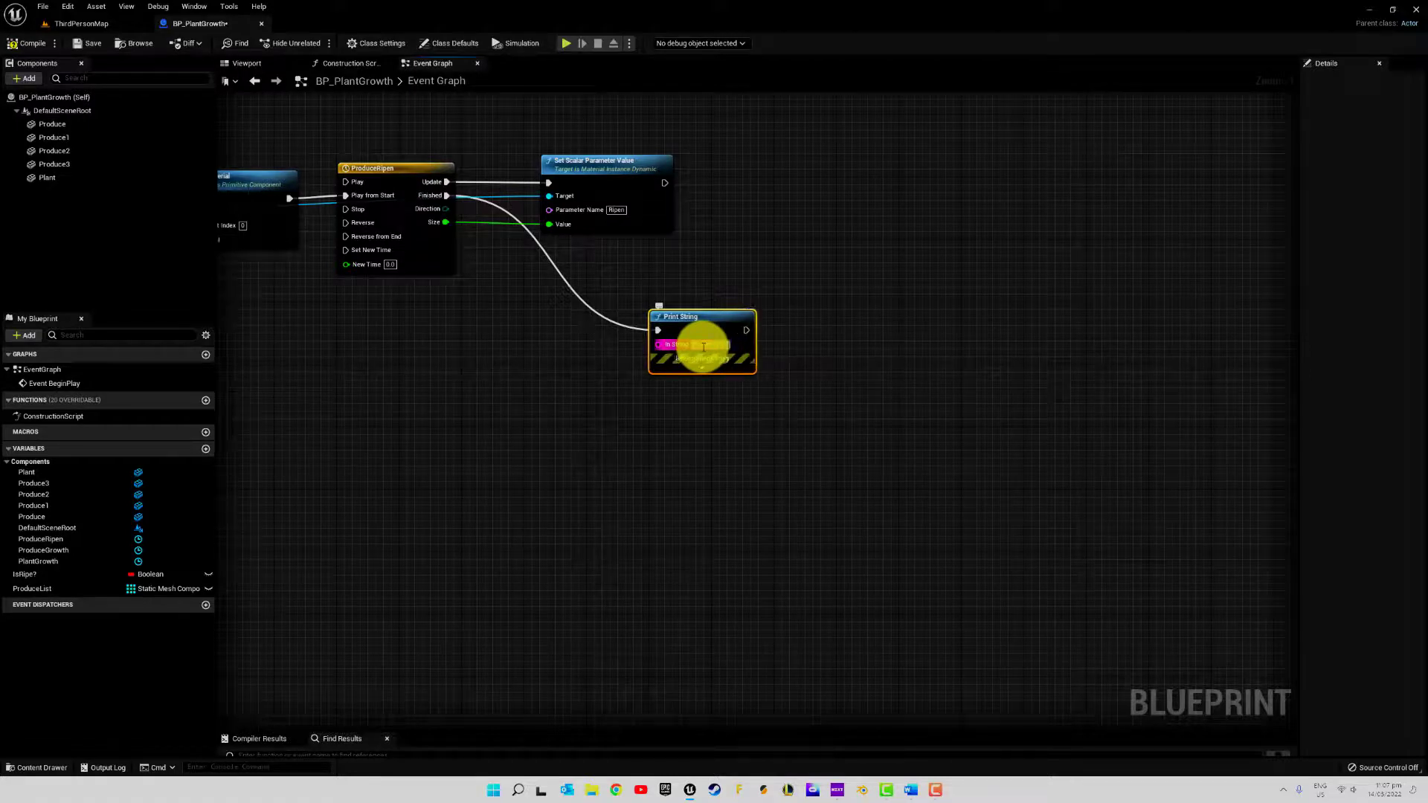
type("est!")
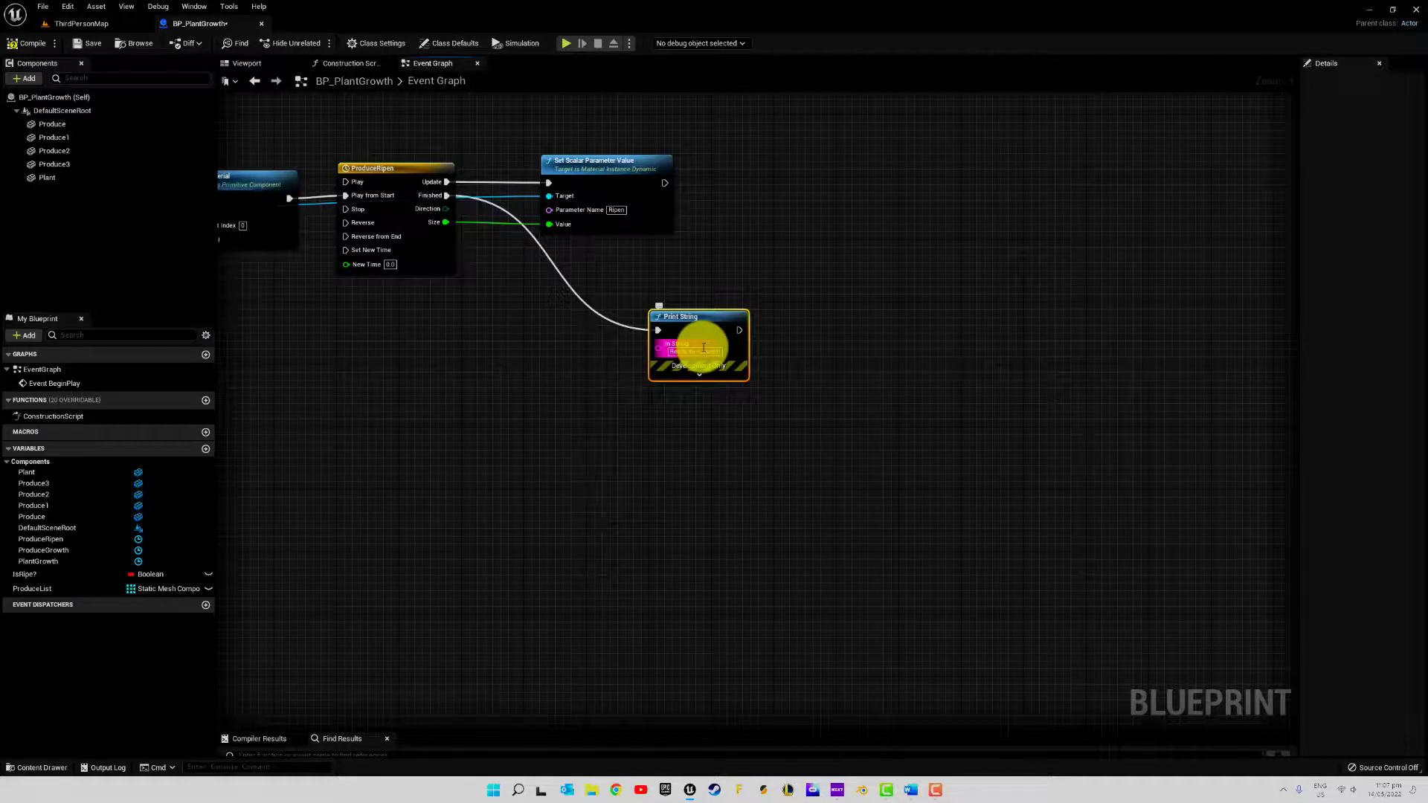
Expand the Print String node's extra options and set its Text Color to orange and its Duration to 5.0
left_click(698, 374)
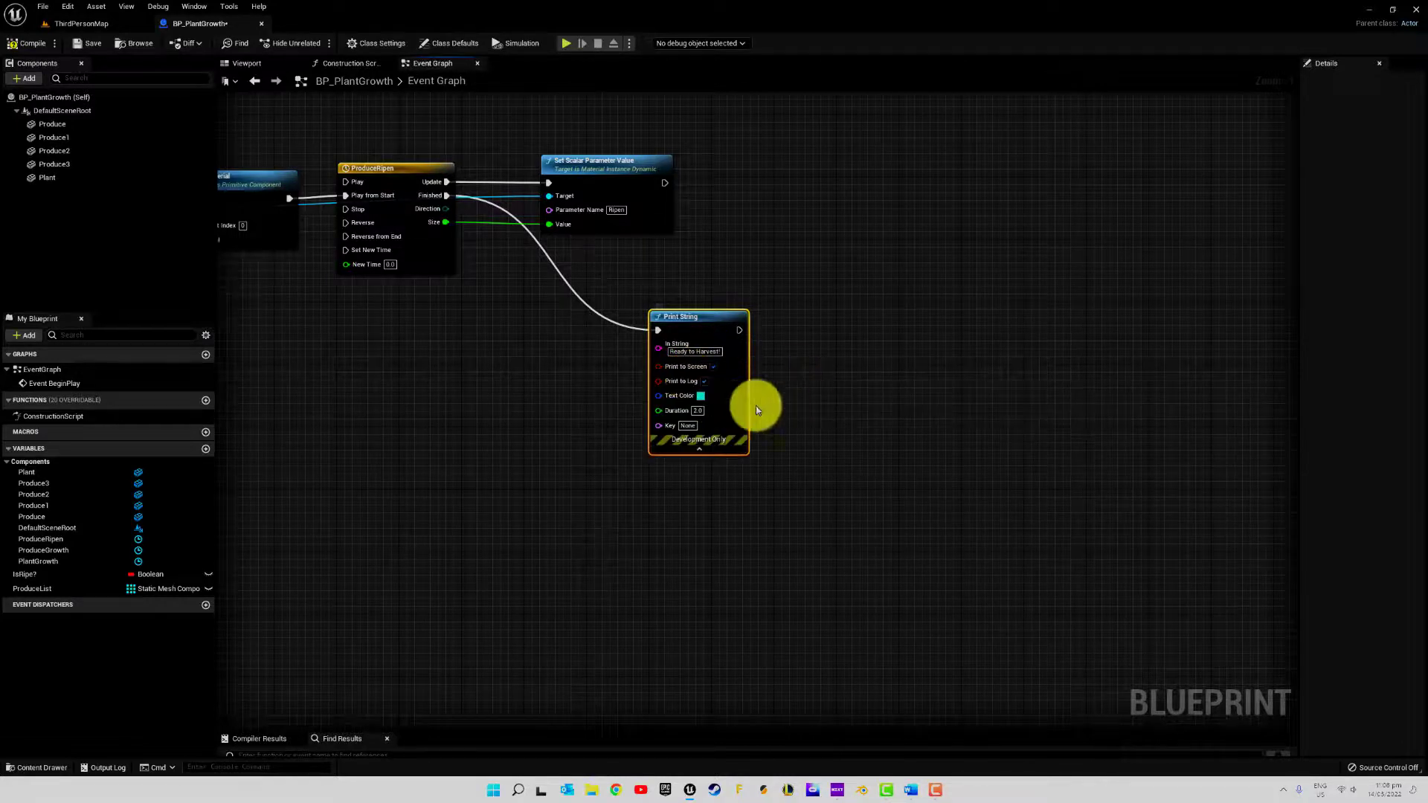
left_click(699, 398)
left_click(820, 503)
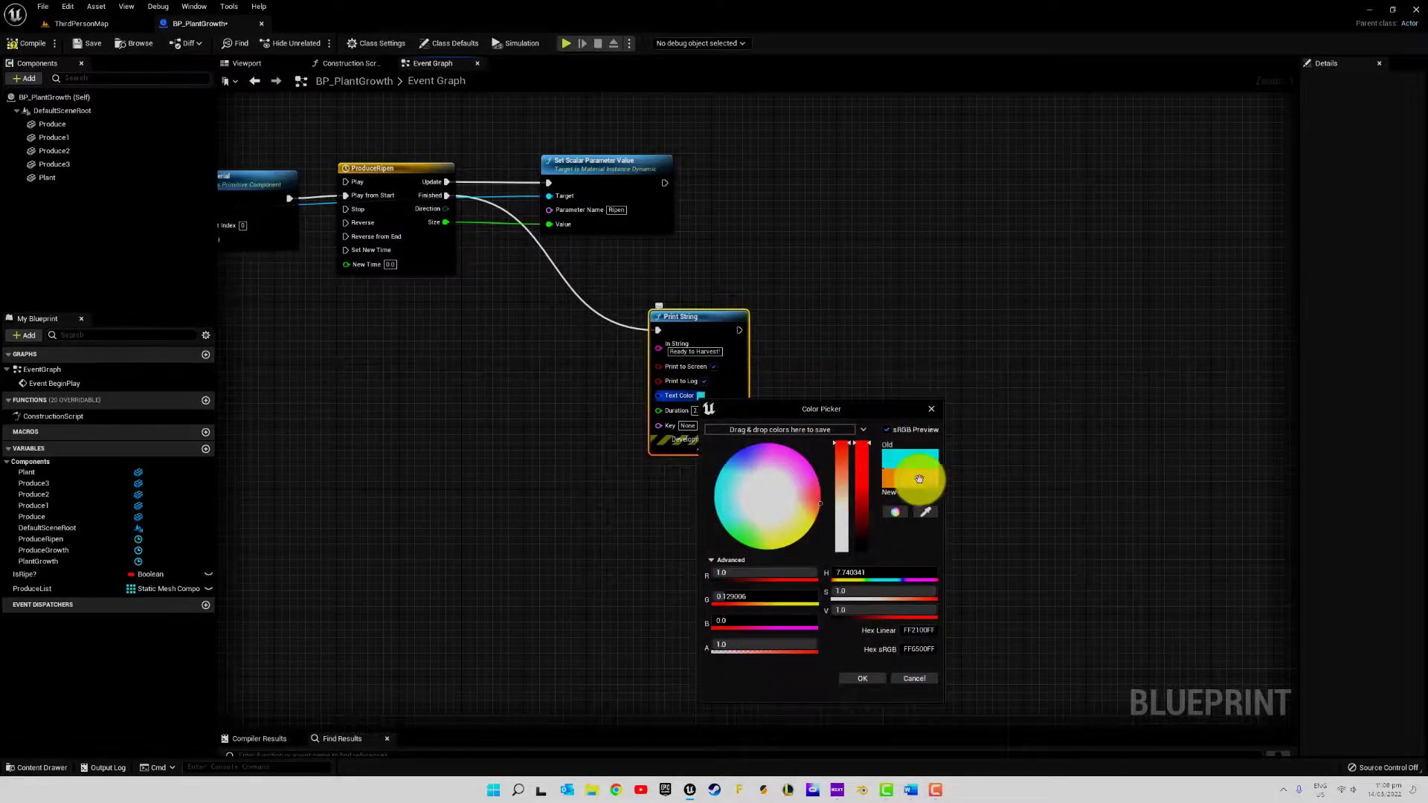
left_click(862, 678)
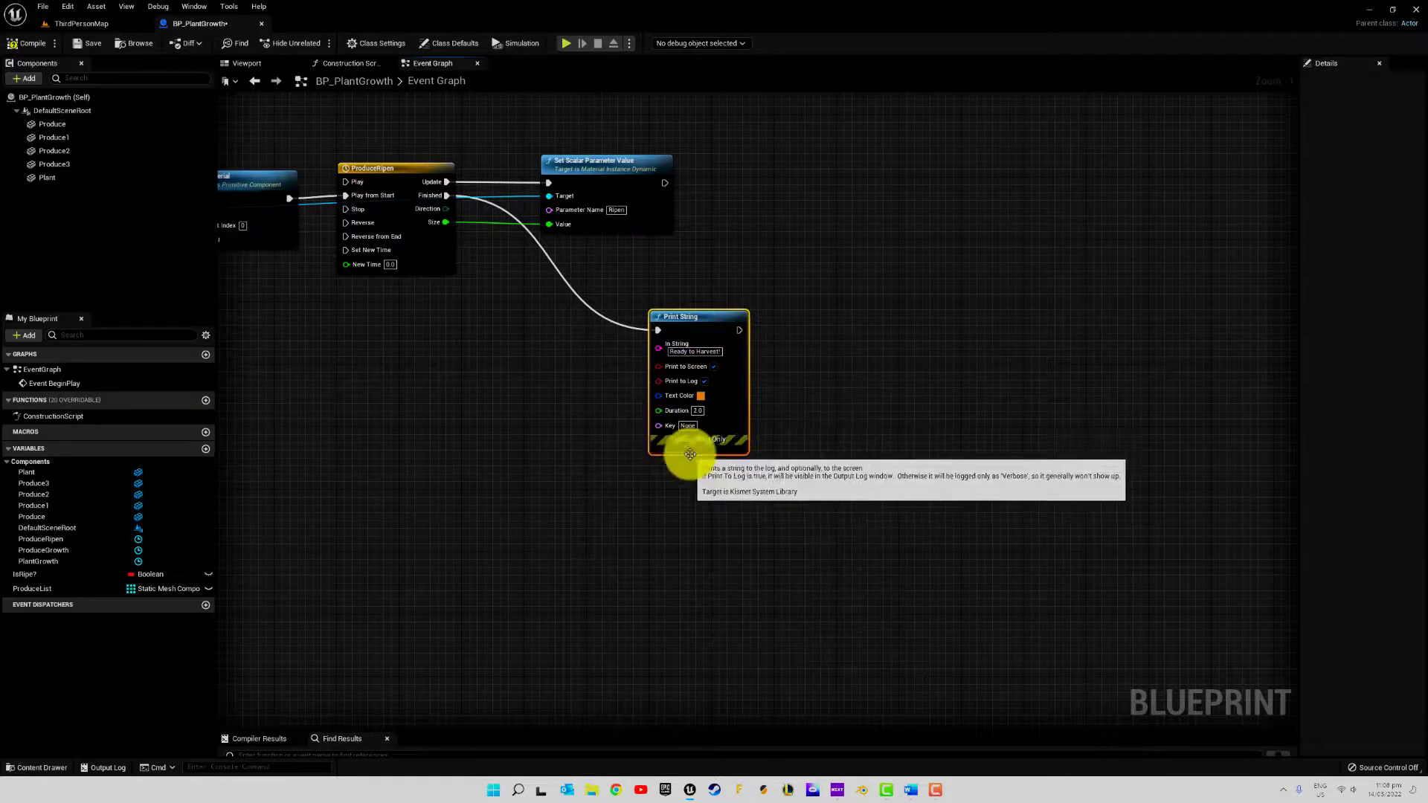
left_click(696, 411)
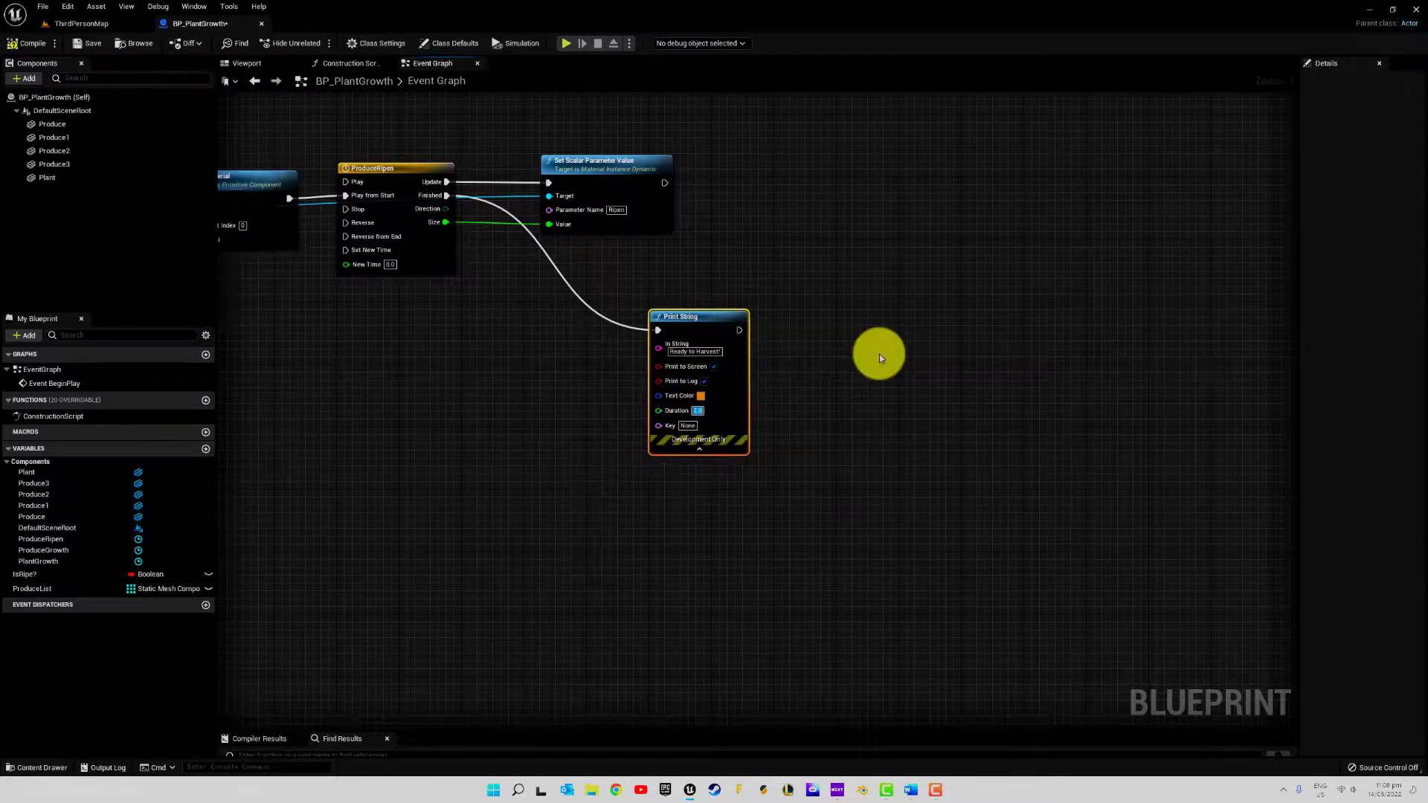
type("1")
type("5")
key("Return")
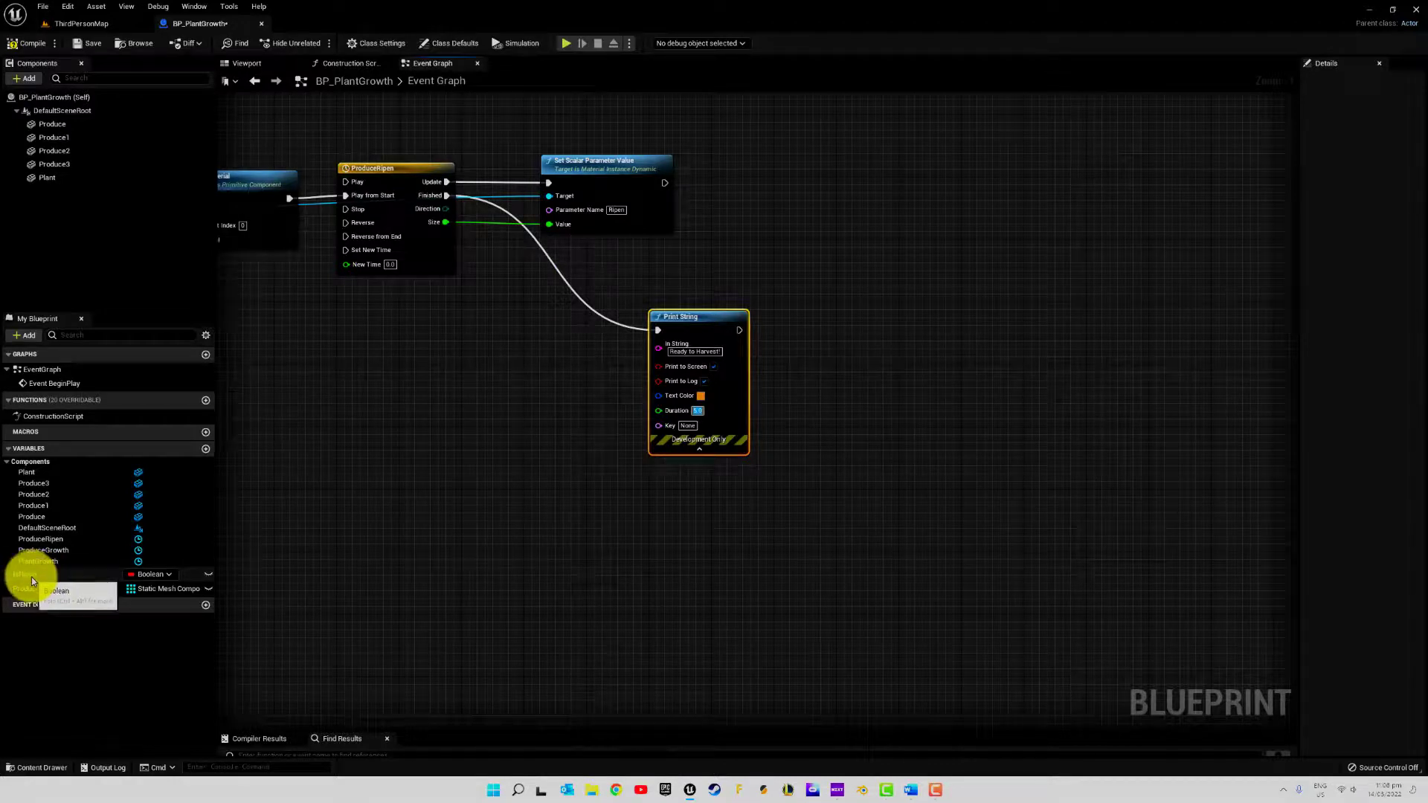
Insert a Set IsRipe? node with the value ticked between ProduceRipen's Finished output and the Print String node
left_click_drag(32, 577, 413, 363)
left_click_drag(444, 207, 568, 328)
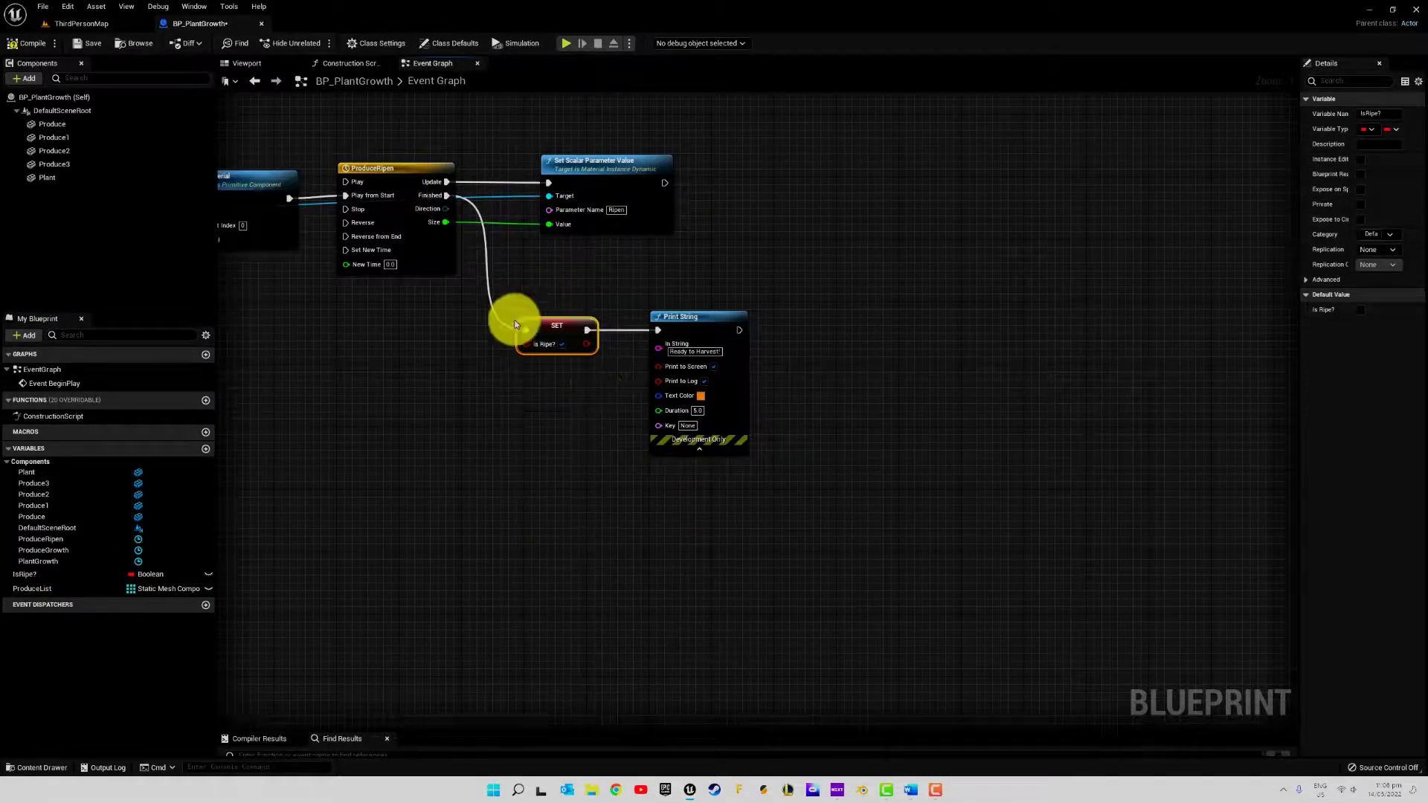
right_click_drag(322, 308, 693, 385)
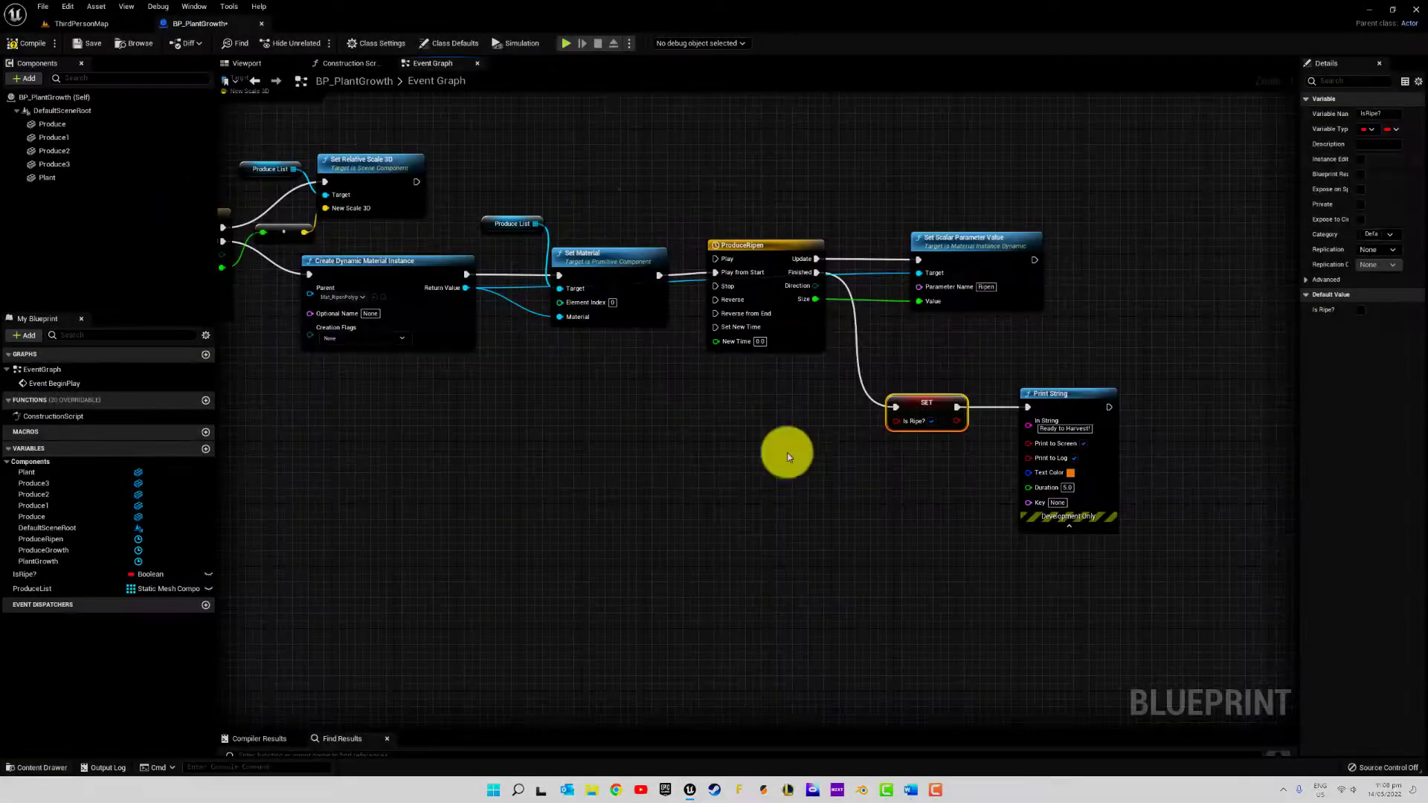
right_click_drag(853, 595, 642, 596)
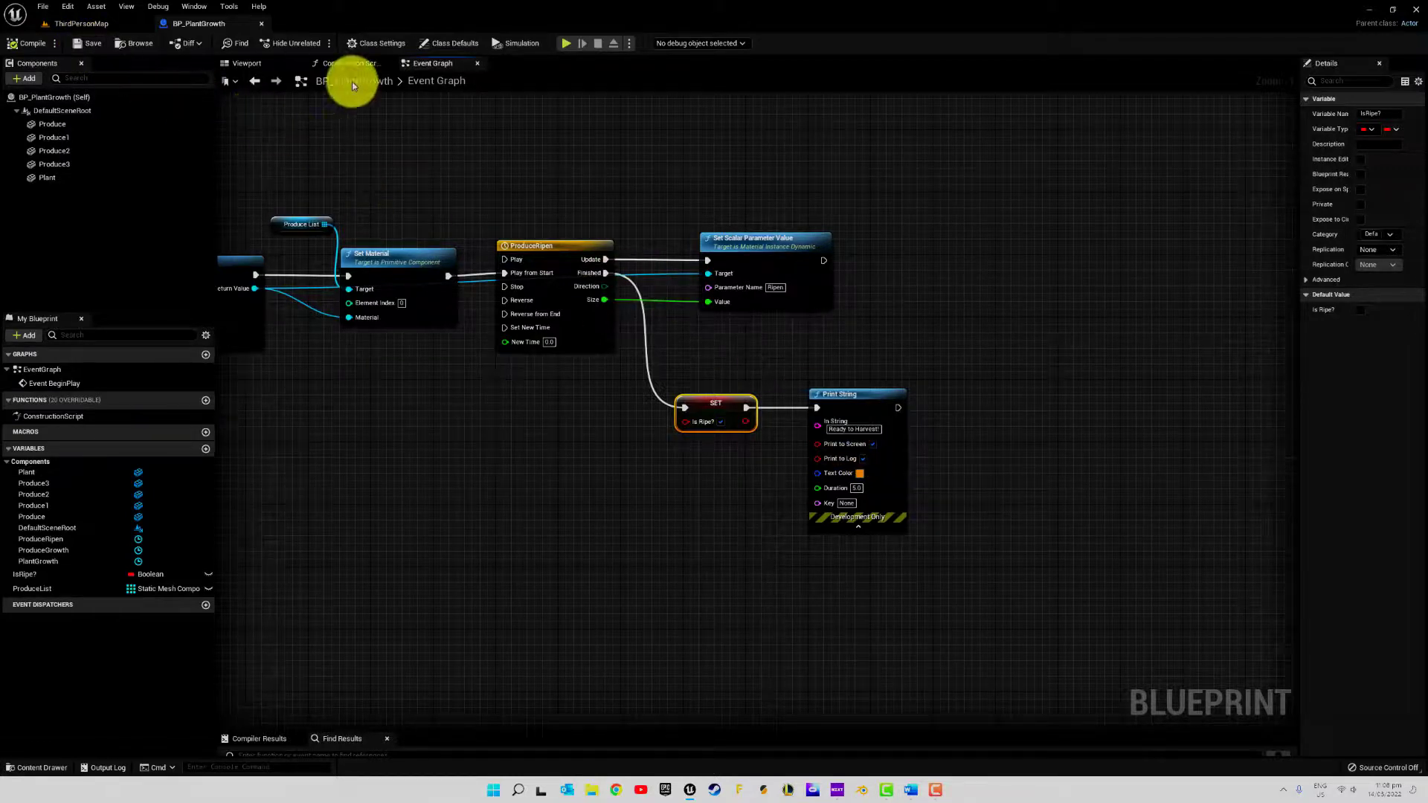
Place a BP_PlantGrowth actor from the Plants/Blueprints folder on the open floor of ThirdPersonMap, near the low ramp
left_click(84, 24)
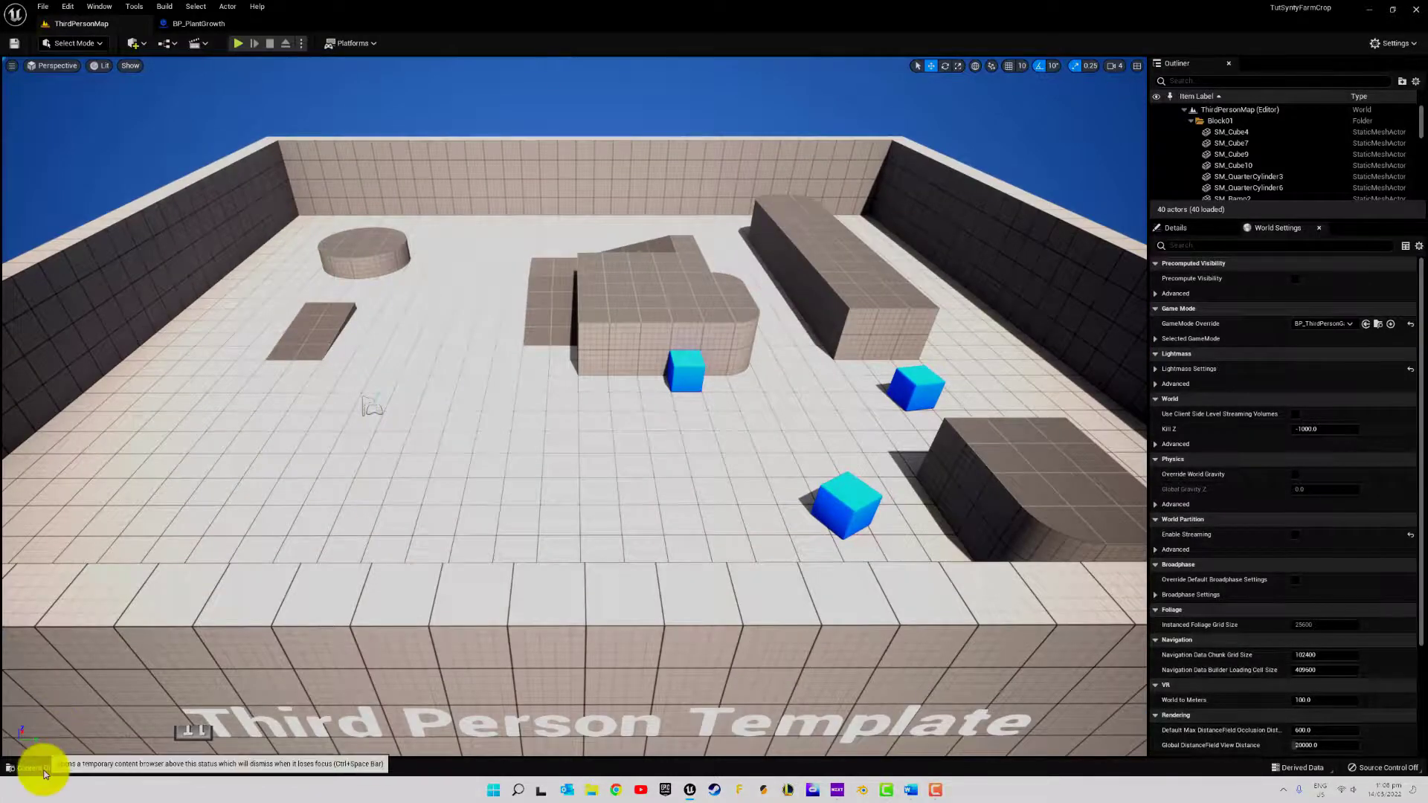
left_click(41, 768)
left_click(61, 334)
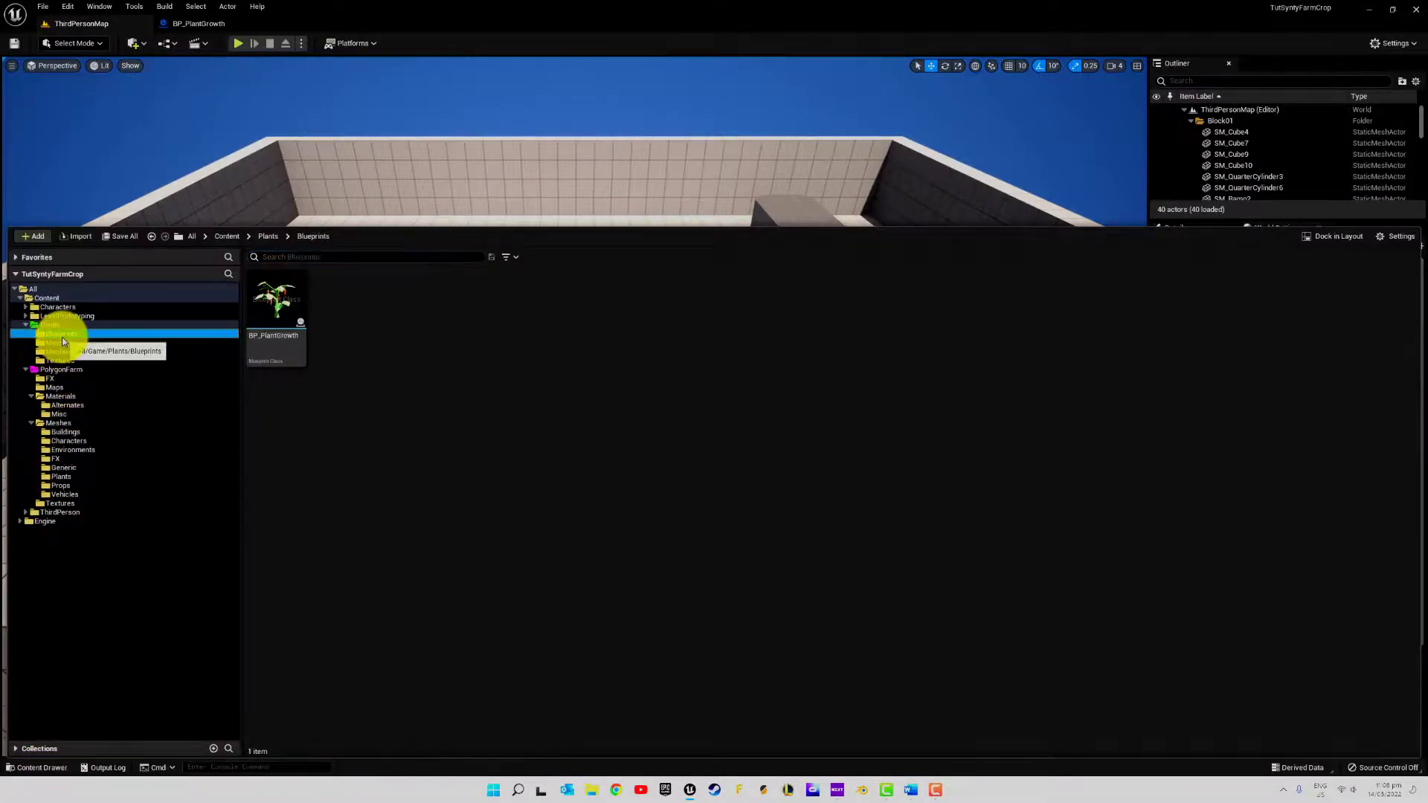
left_click_drag(281, 308, 401, 331)
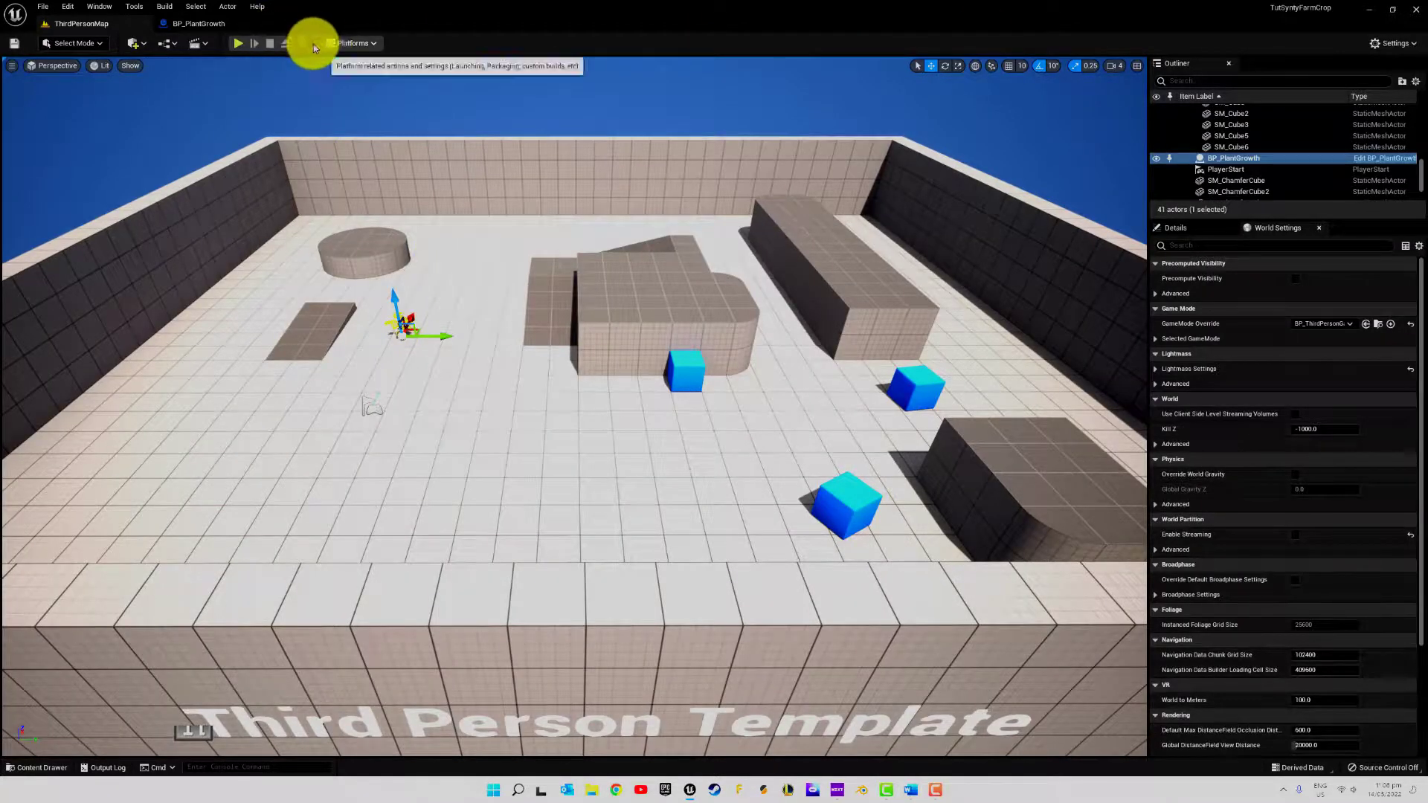
Play-test the level, walk the character up to the plant to watch it grow and ripen, and stop the session
left_click(235, 45)
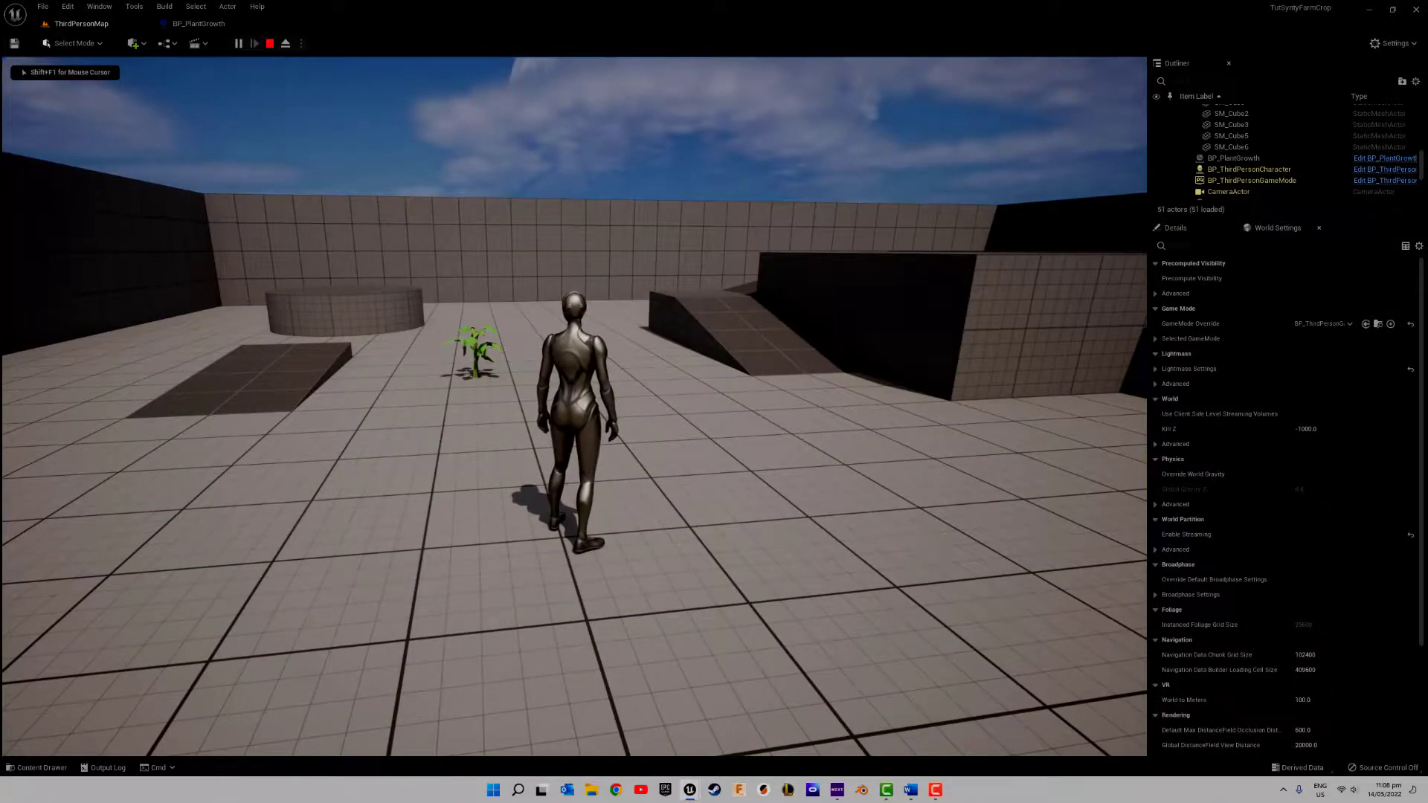
key("w")
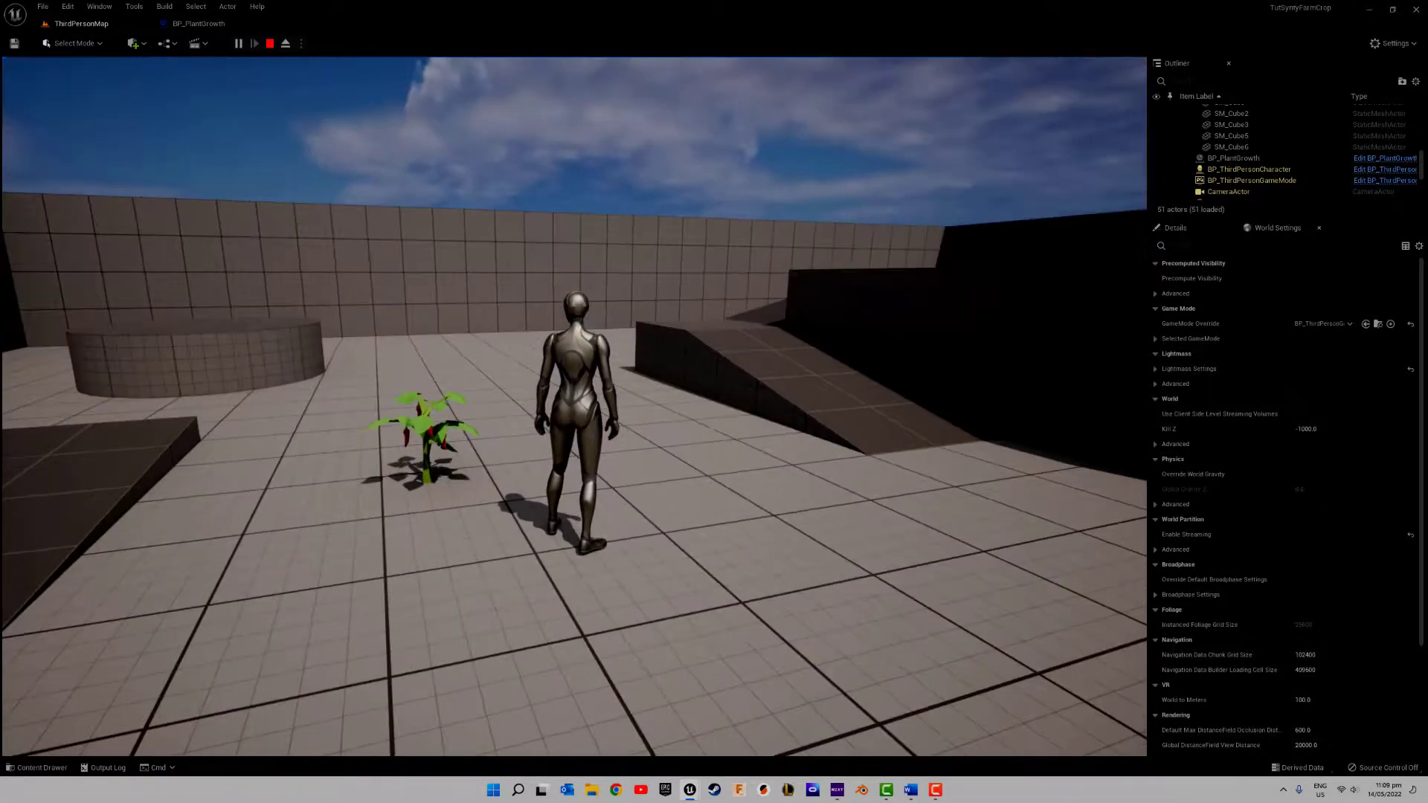
key("Escape")
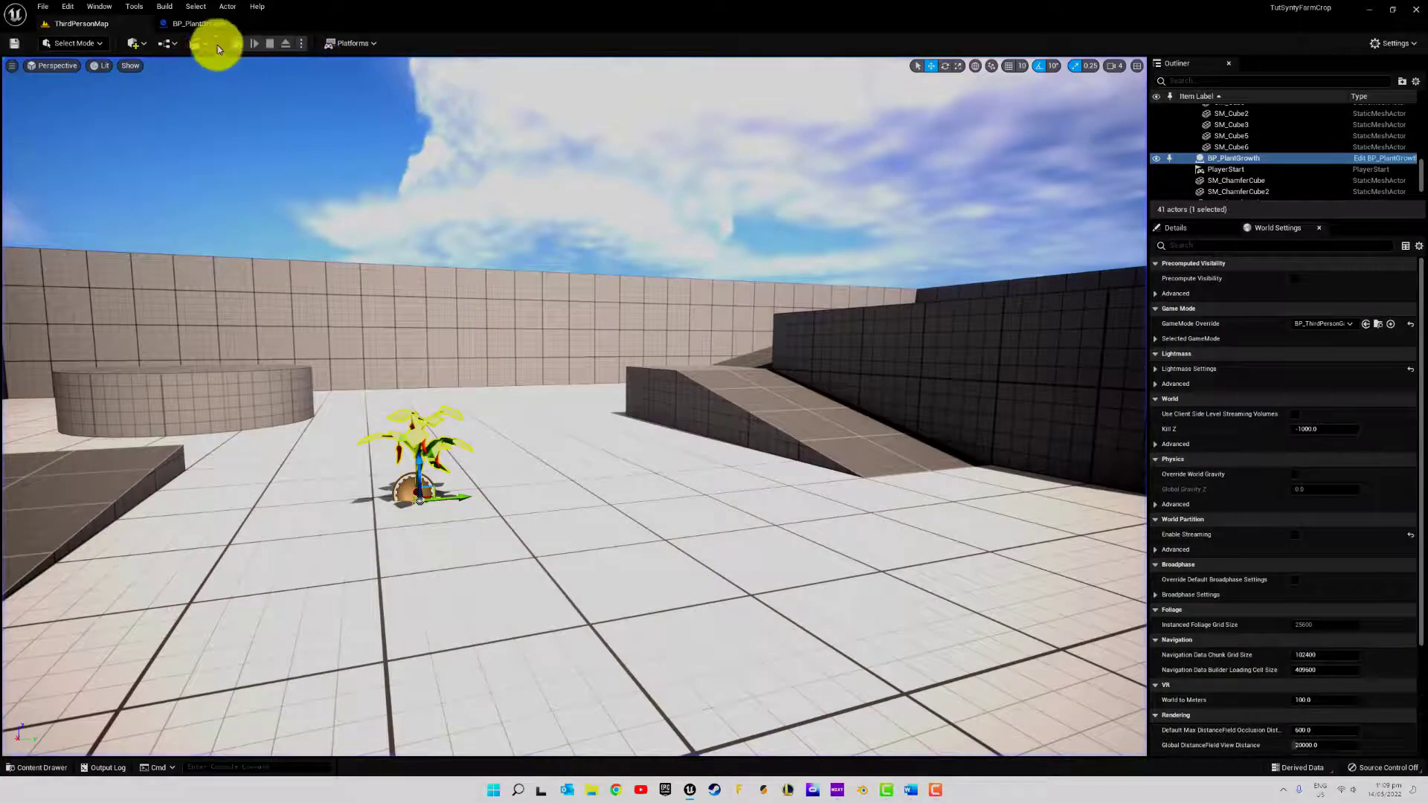
Review the ripening nodes in the BP_PlantGrowth event graph and compare them with the reference BP_PlantProduceGrowth and BP_PlantProduceGrowthTest blueprints
left_click(197, 23)
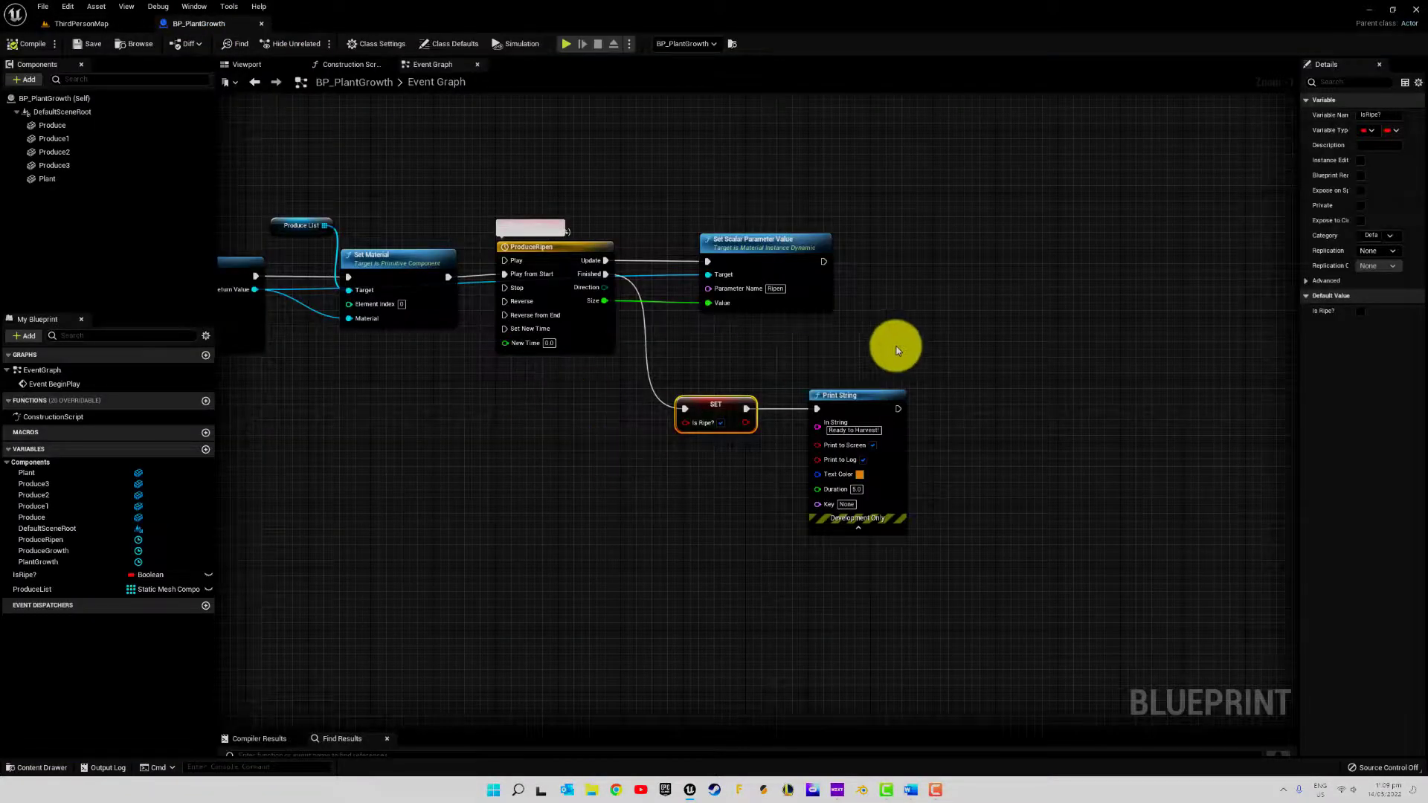
right_click_drag(895, 344, 952, 390)
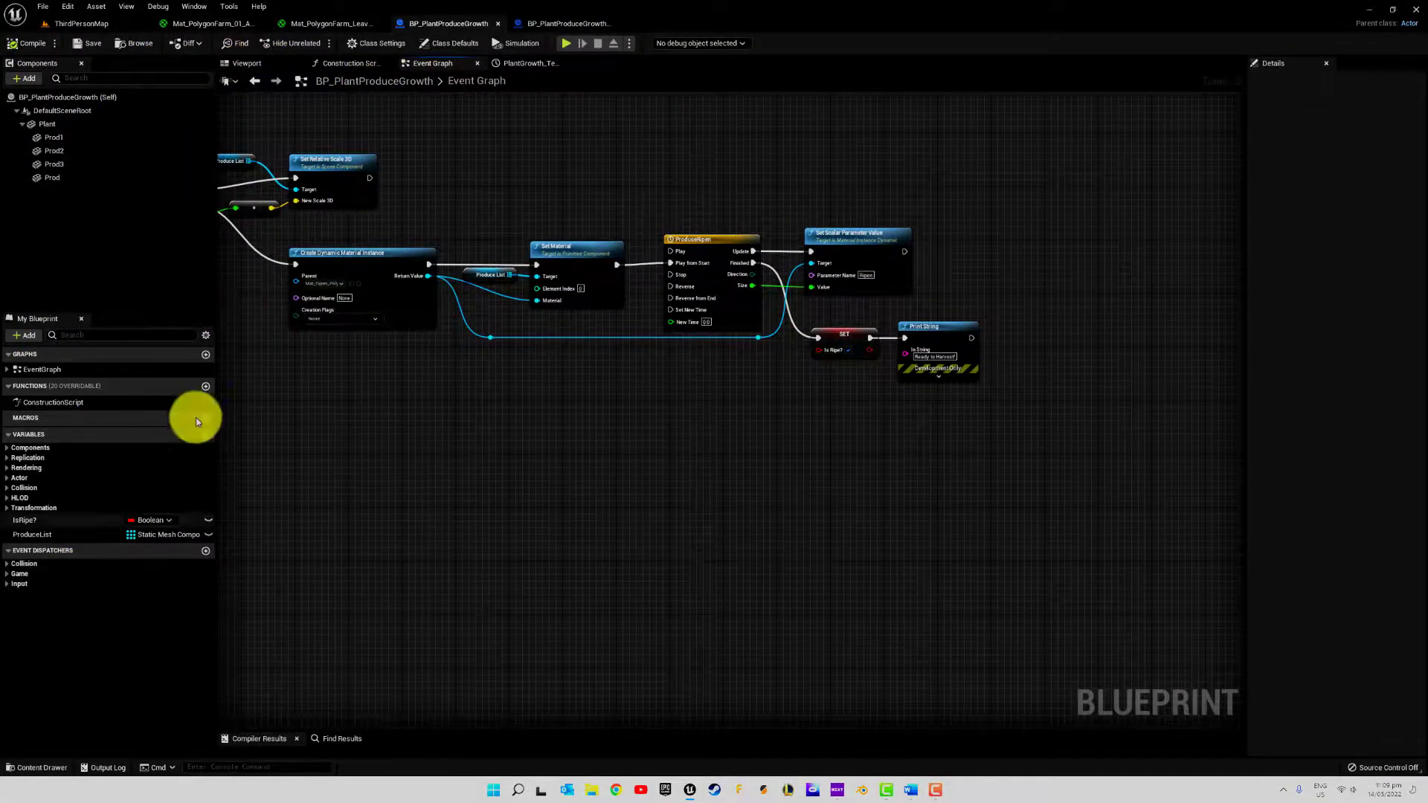
left_click(539, 24)
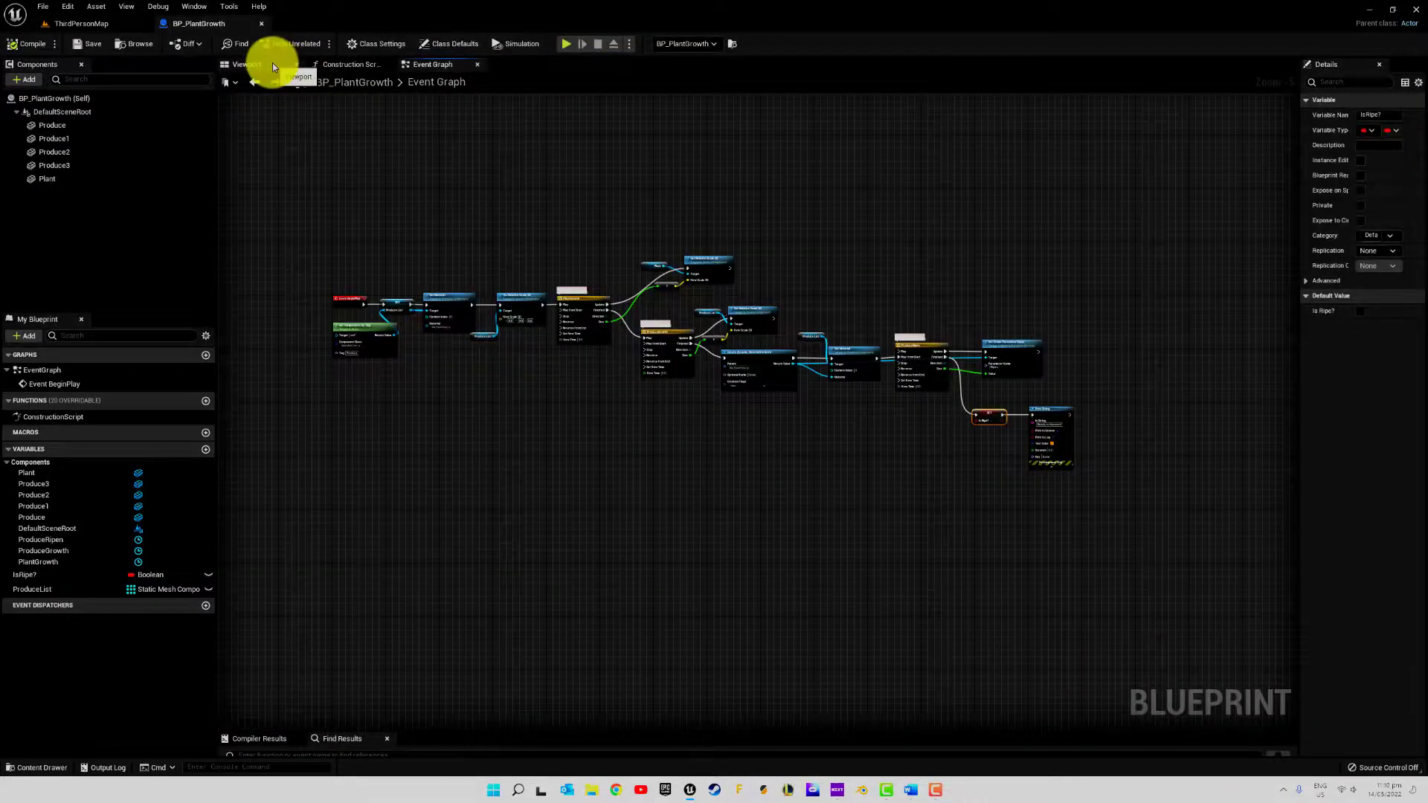
In BP_PlantGrowth's viewport, select the four Produce components and Plant together, widen their details, and reset their Static Mesh to None
left_click(272, 63)
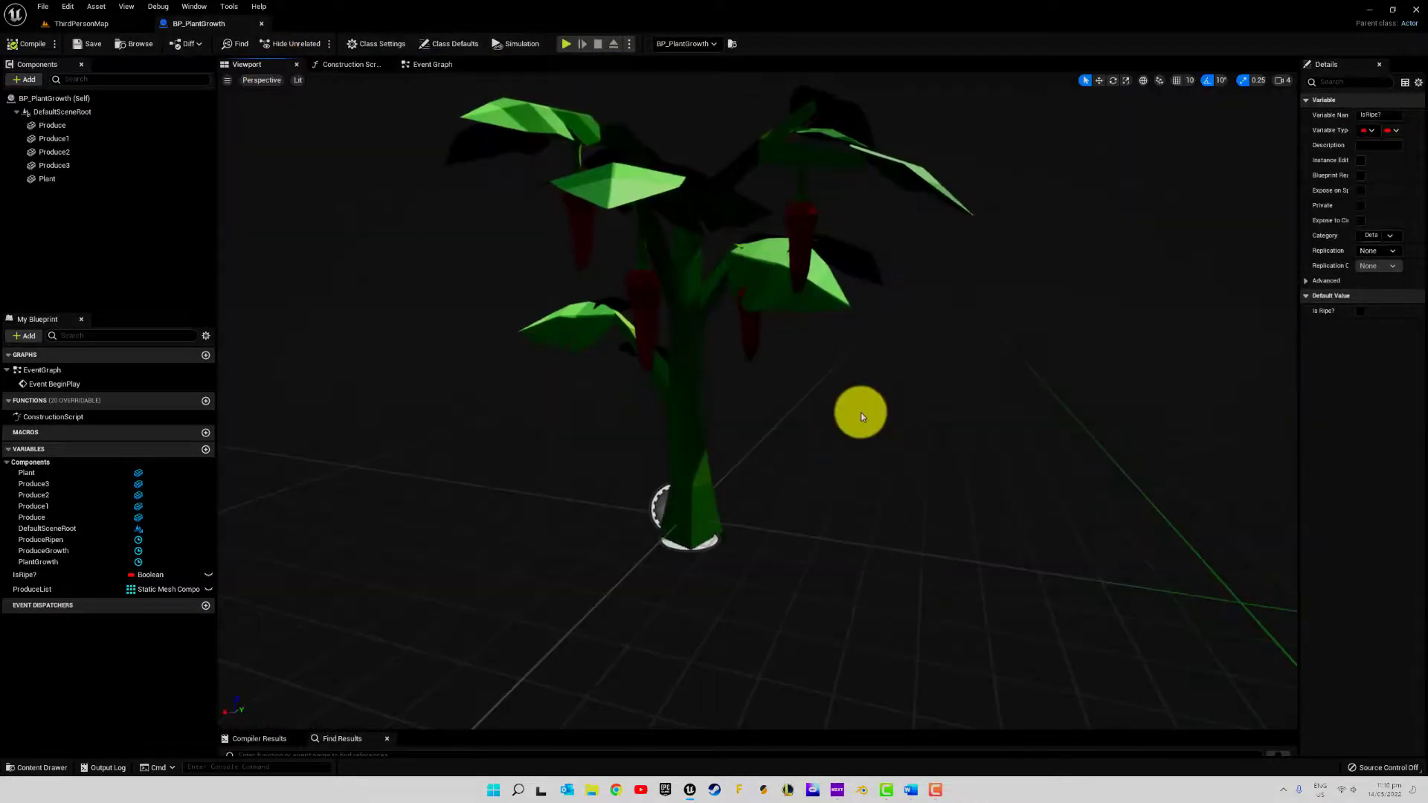
left_click(34, 46)
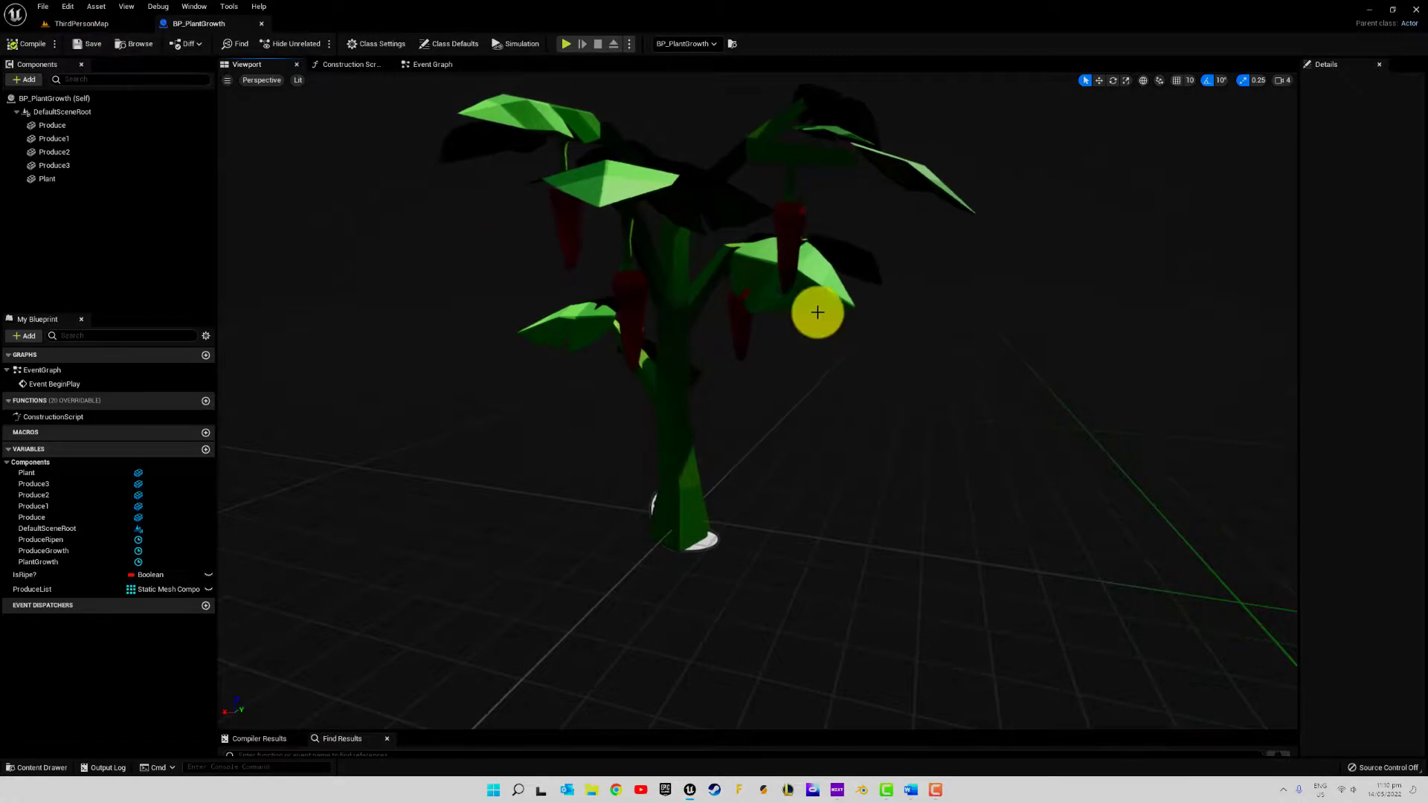
right_click_drag(892, 320, 911, 308)
right_click_drag(911, 308, 909, 308)
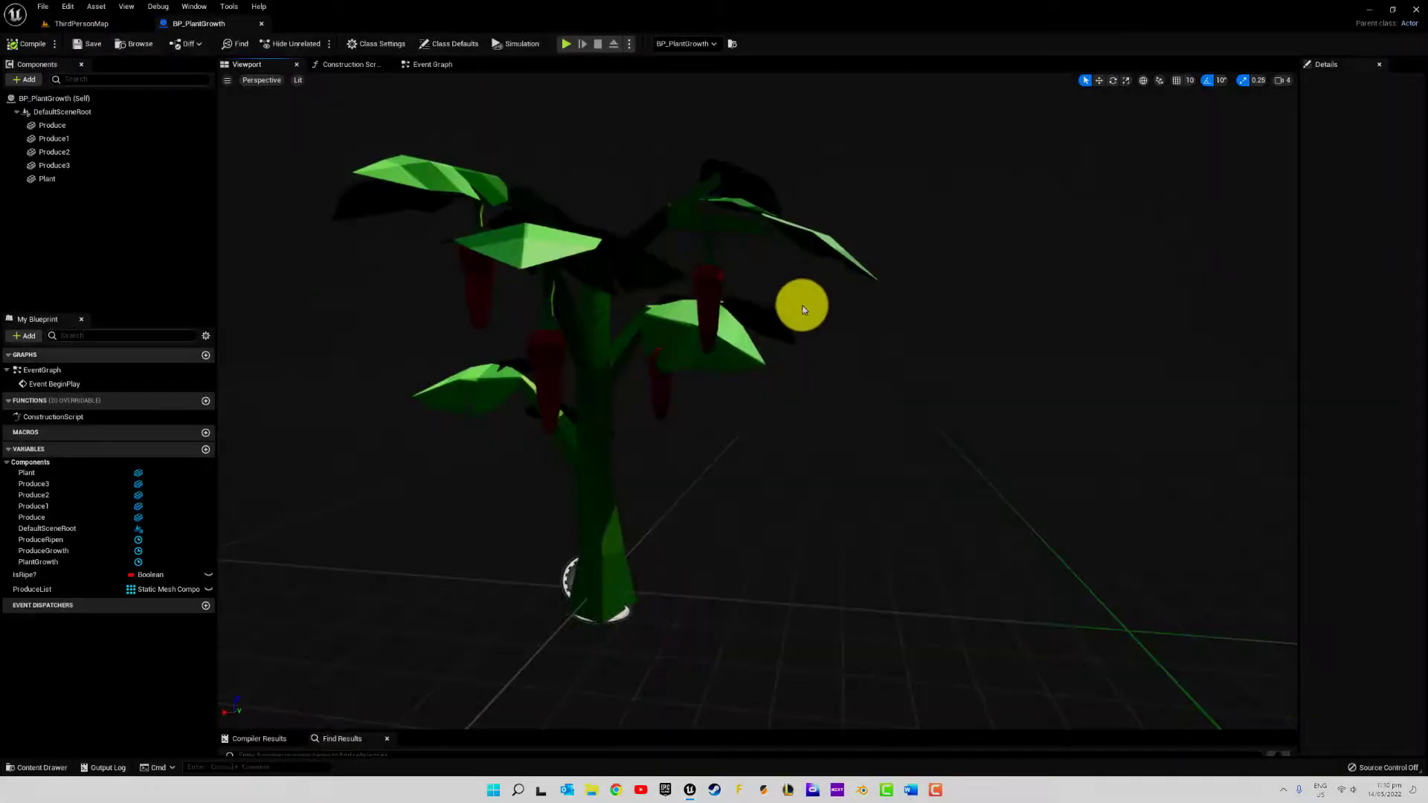
left_click(56, 124)
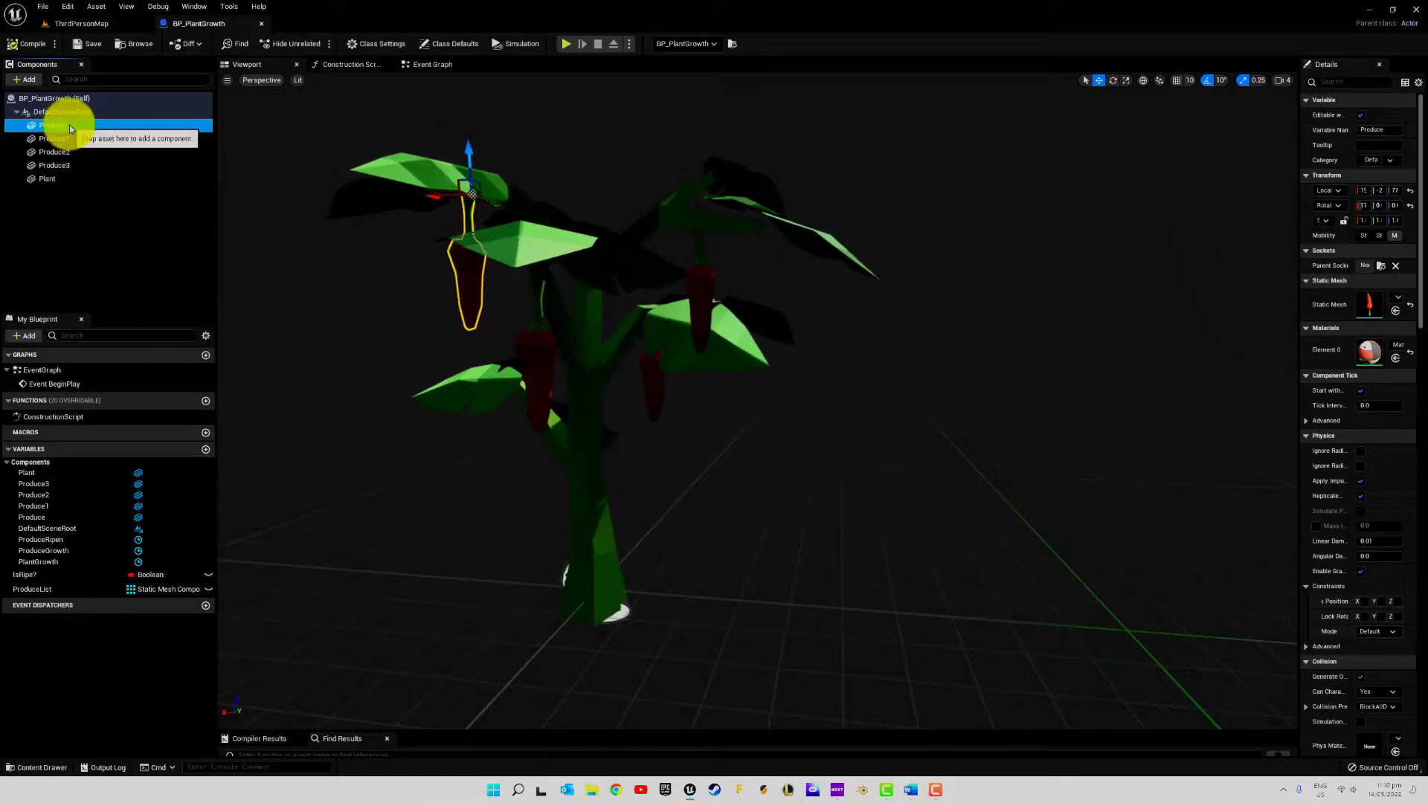
left_click(64, 179, "shift")
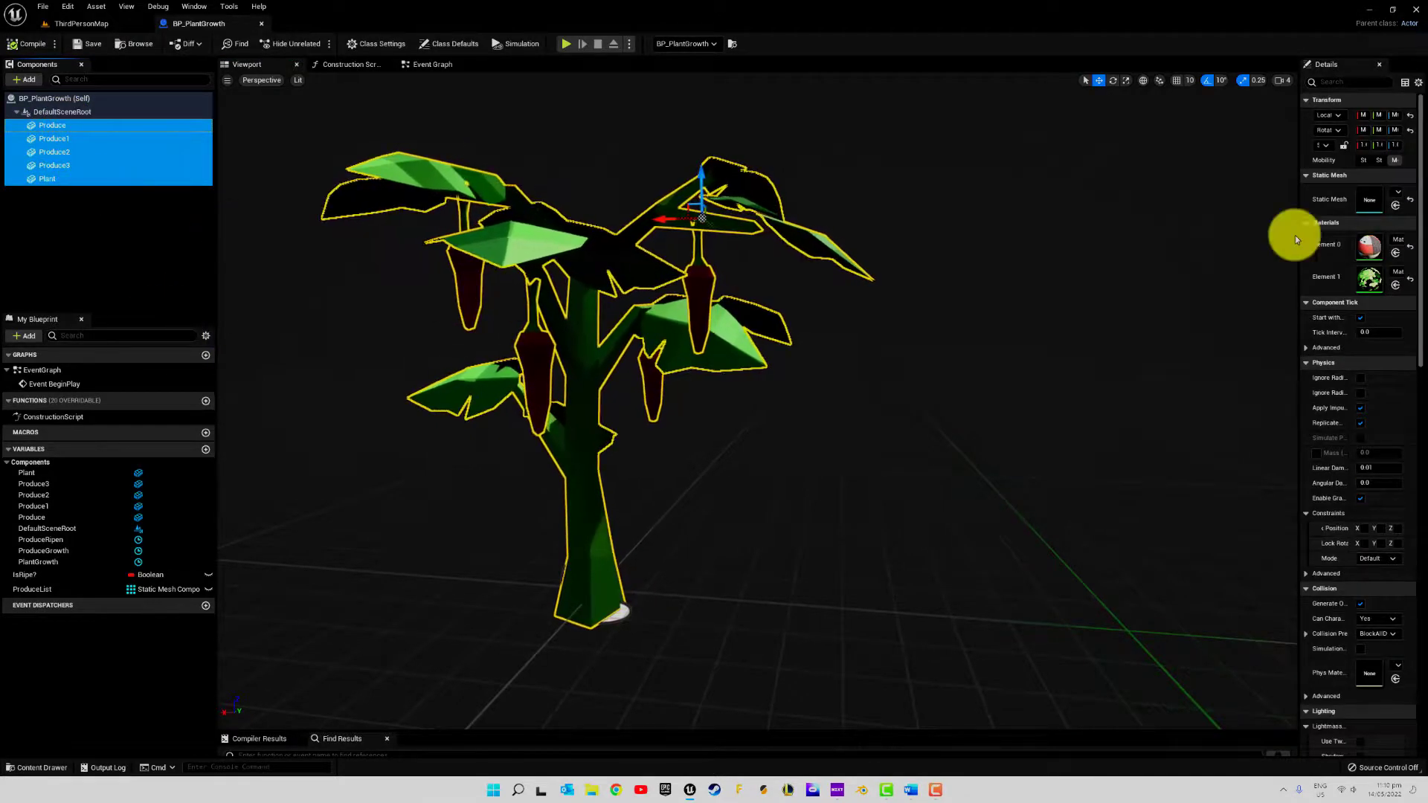
left_click(1301, 192)
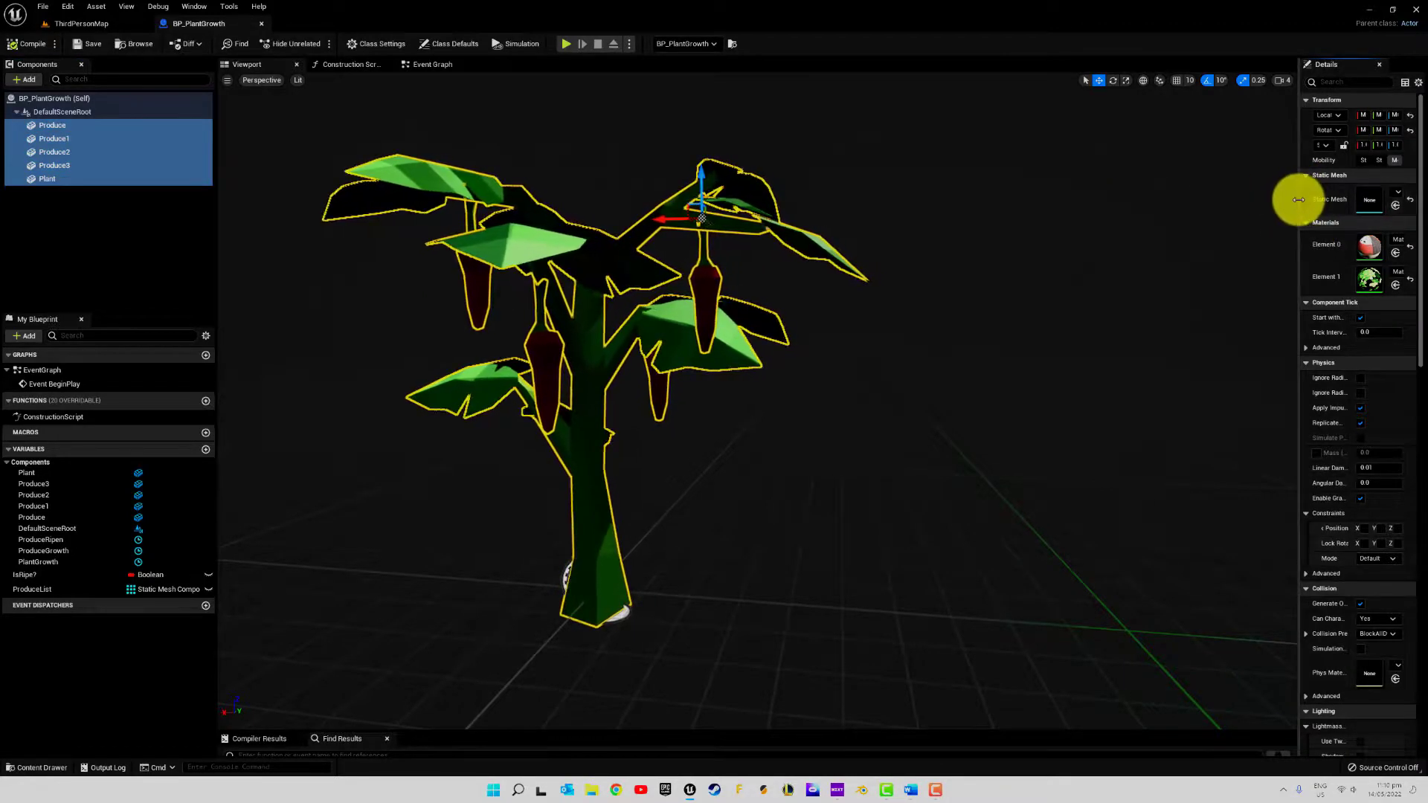
left_click_drag(1300, 201, 926, 209)
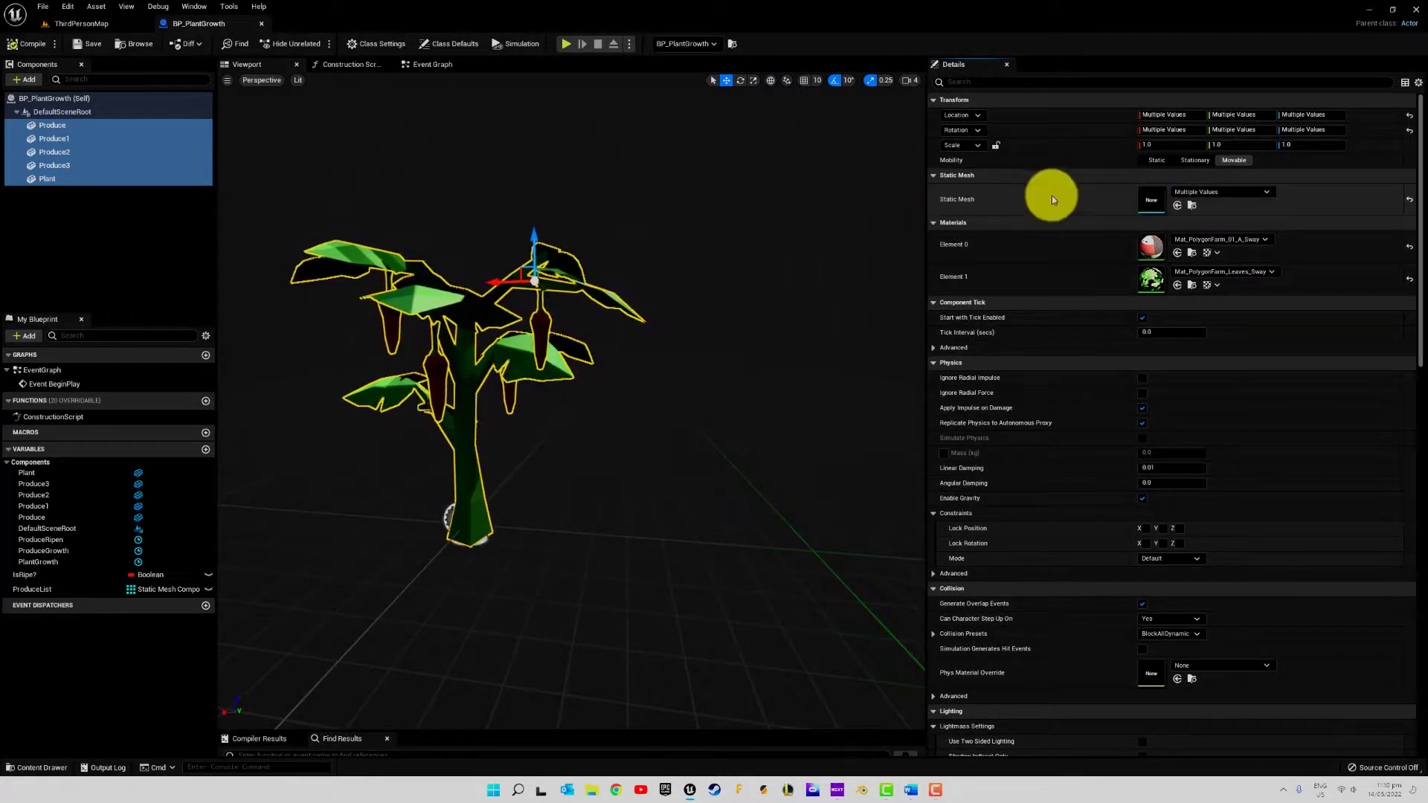
left_click(1411, 201)
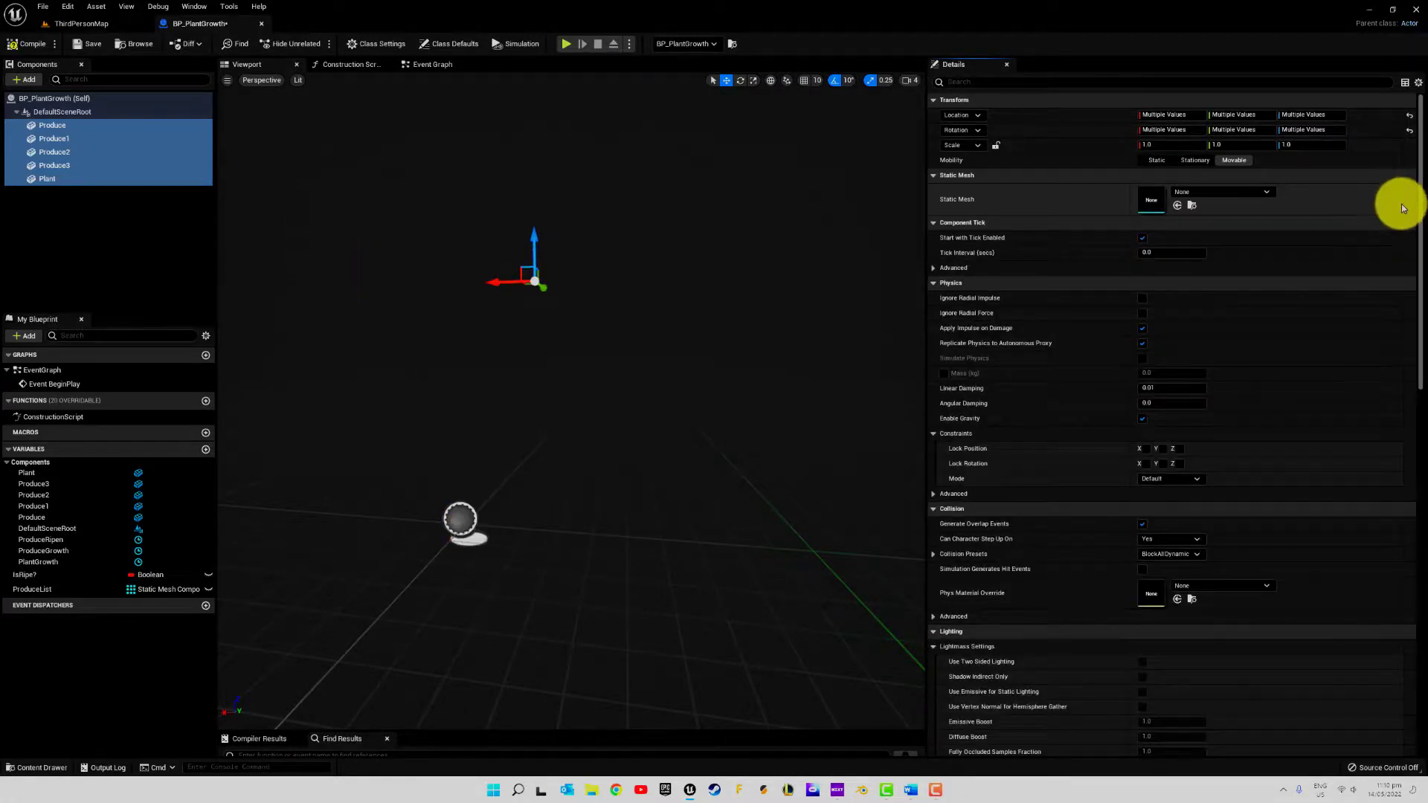
Reset the location and rotation of all five mesh components to 0, and compile and save BP_PlantGrowth
left_click(1412, 117)
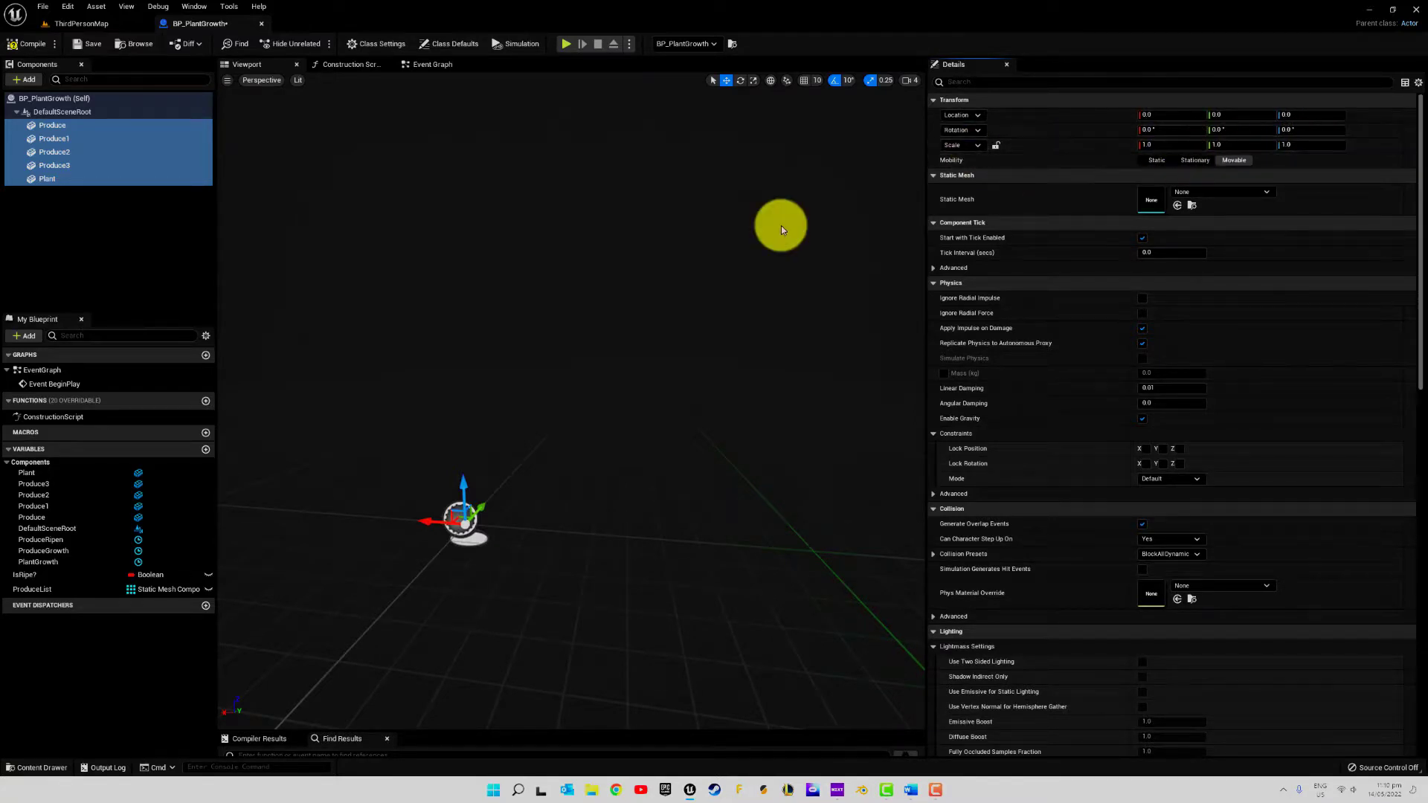
left_click(192, 217)
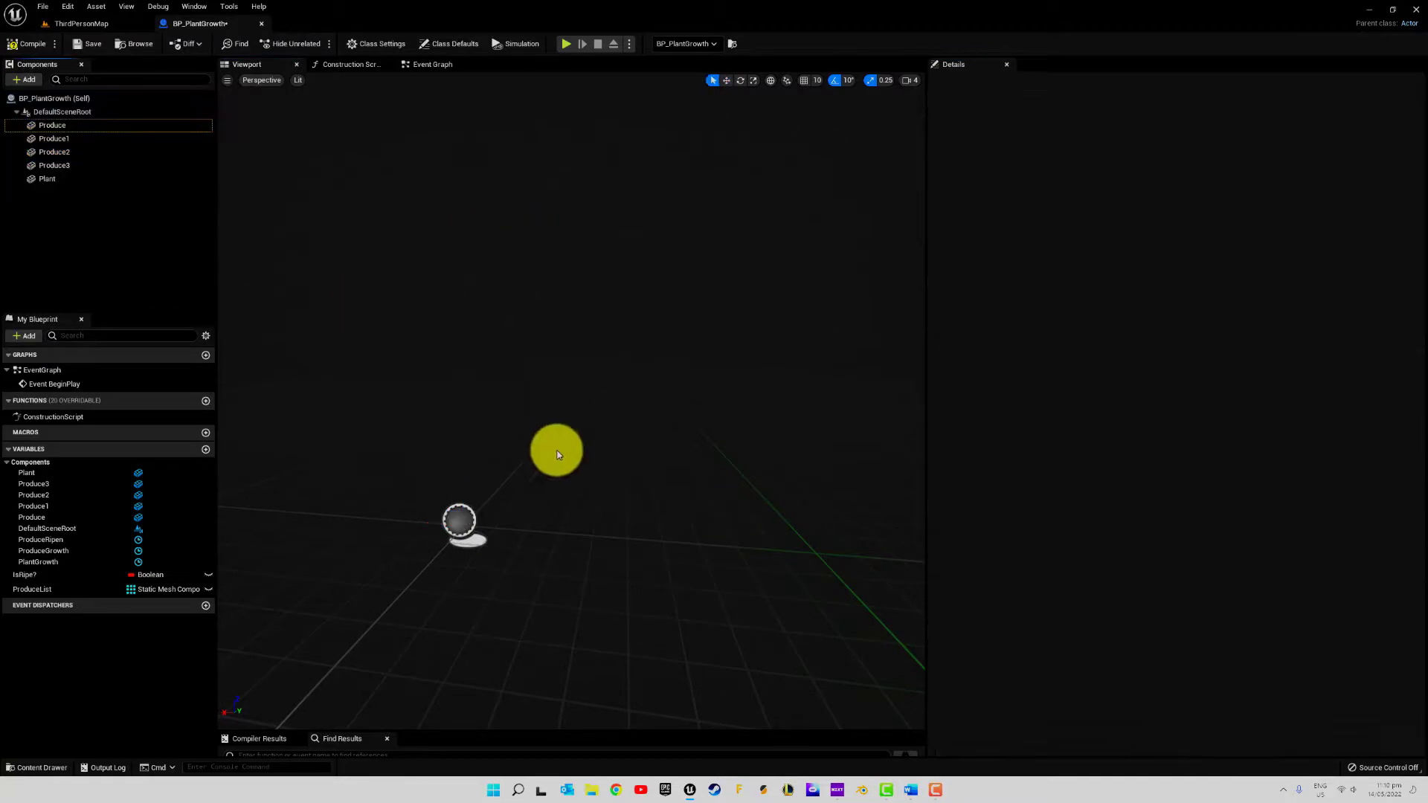
left_click(34, 46)
left_click(85, 43)
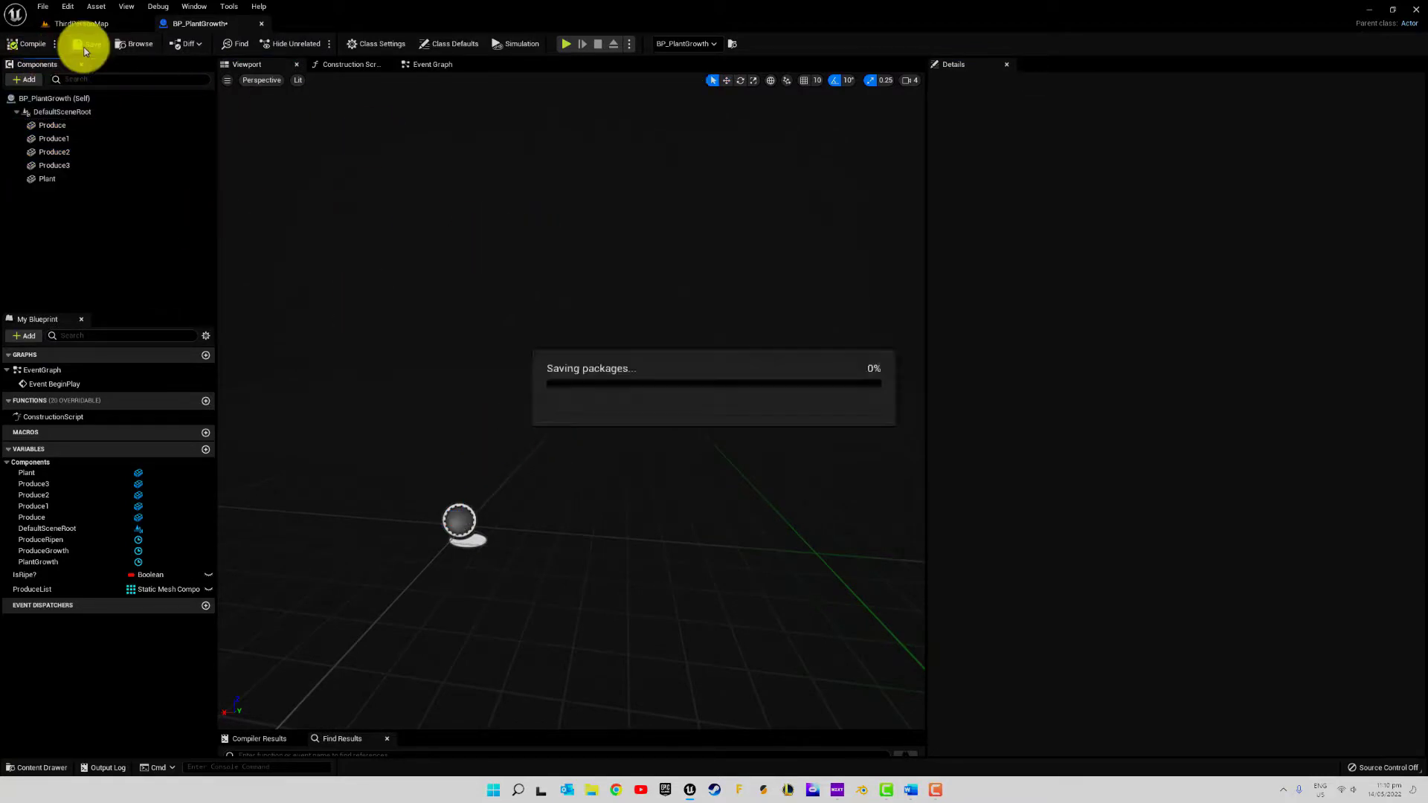
Save all modified project content from the Plants/Blueprints folder view
left_click(60, 766)
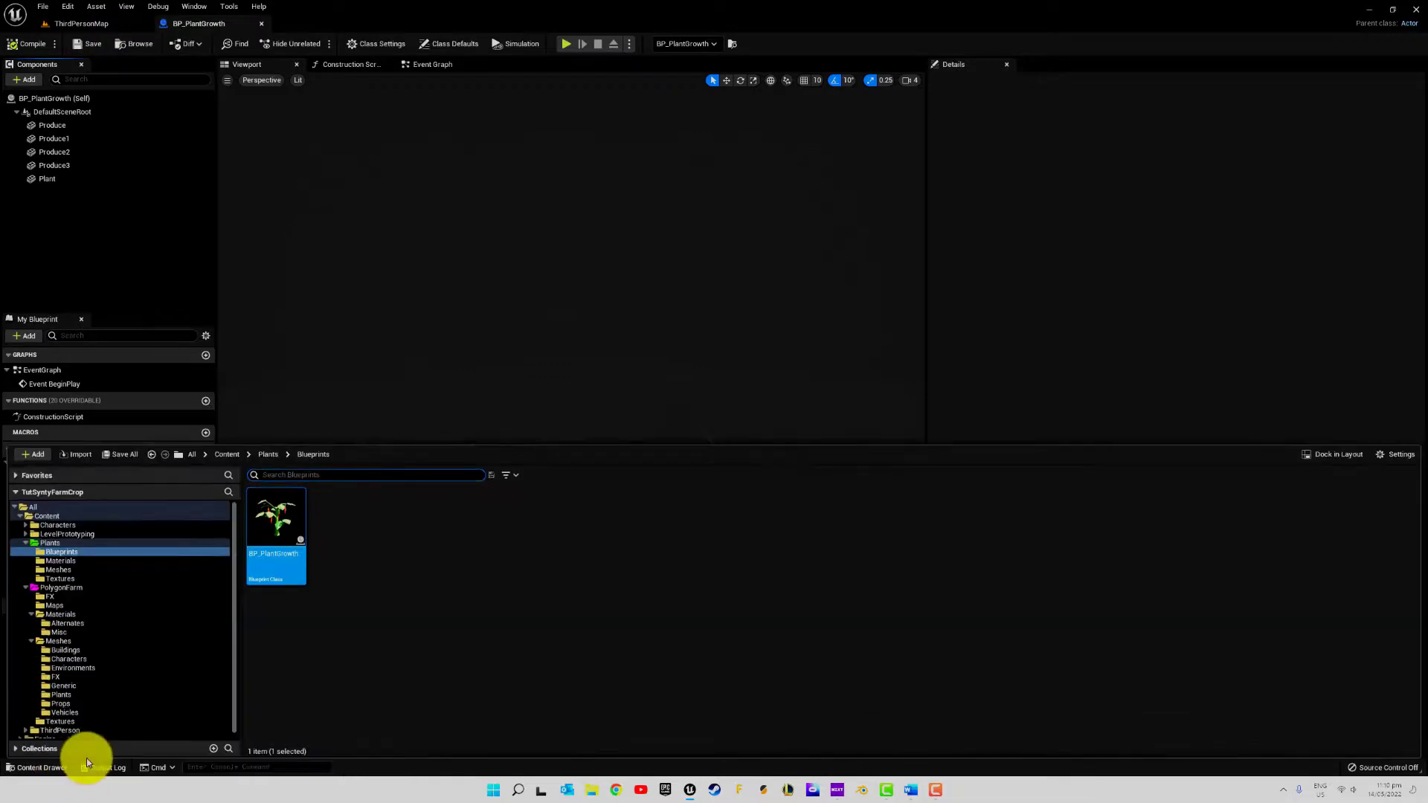
left_click(400, 545)
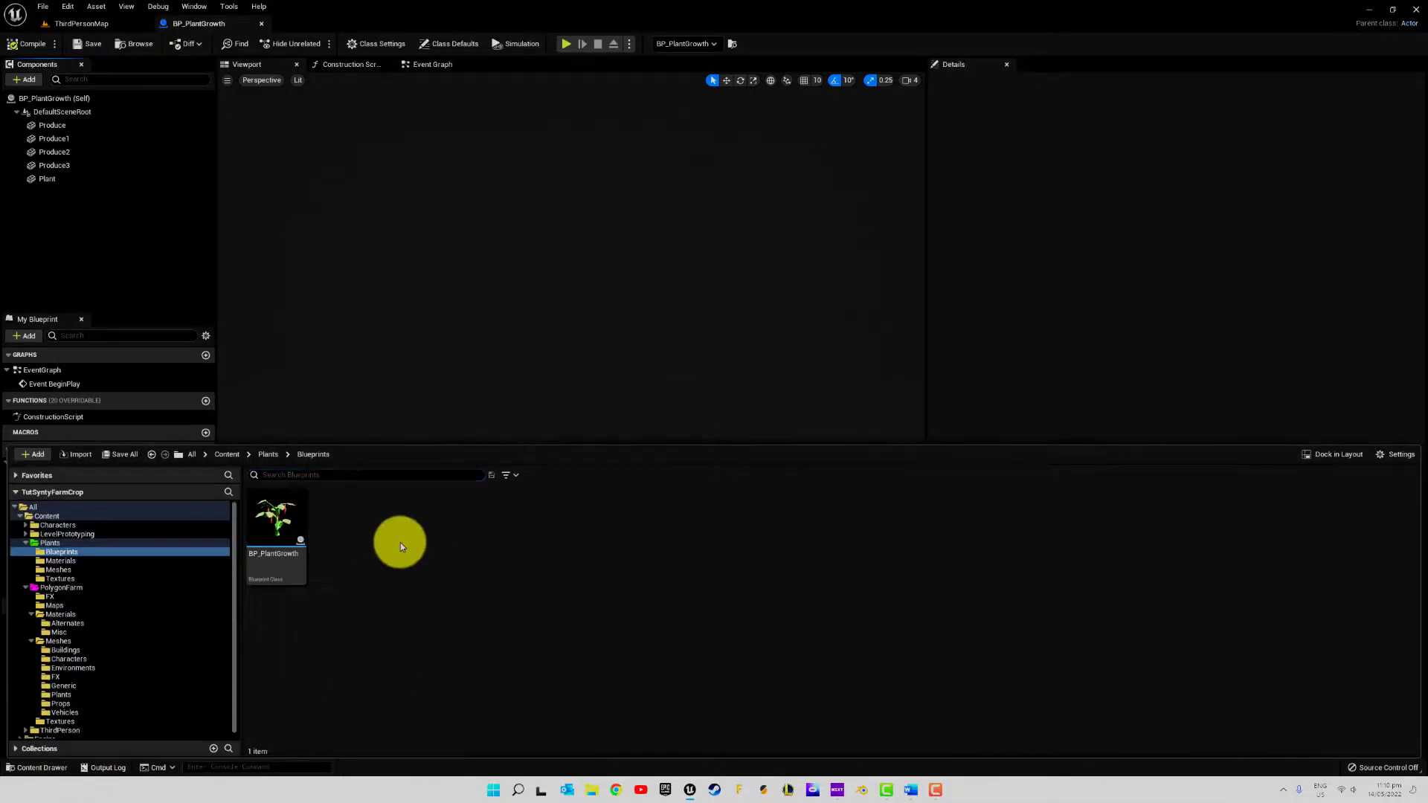
left_click(123, 455)
left_click(805, 514)
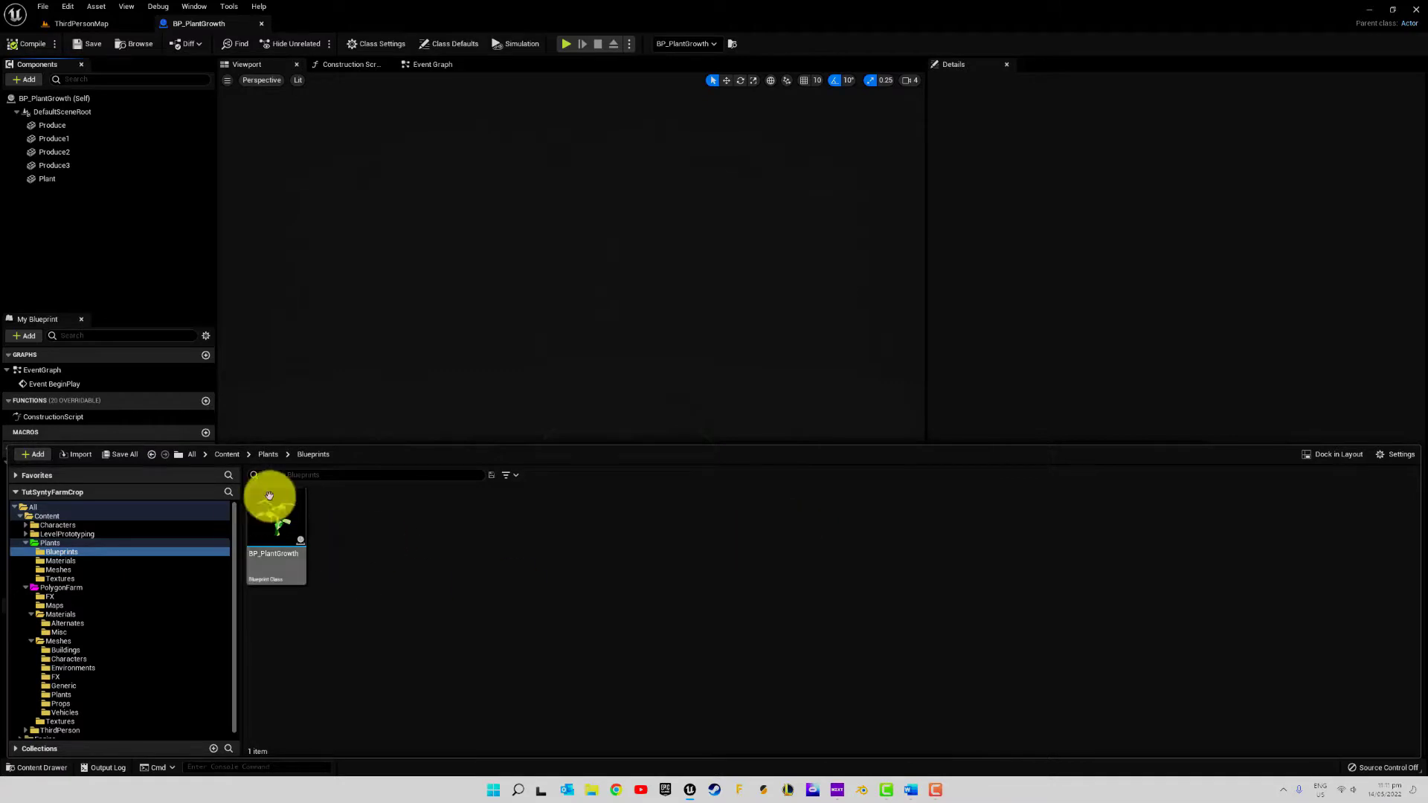
left_click(34, 769)
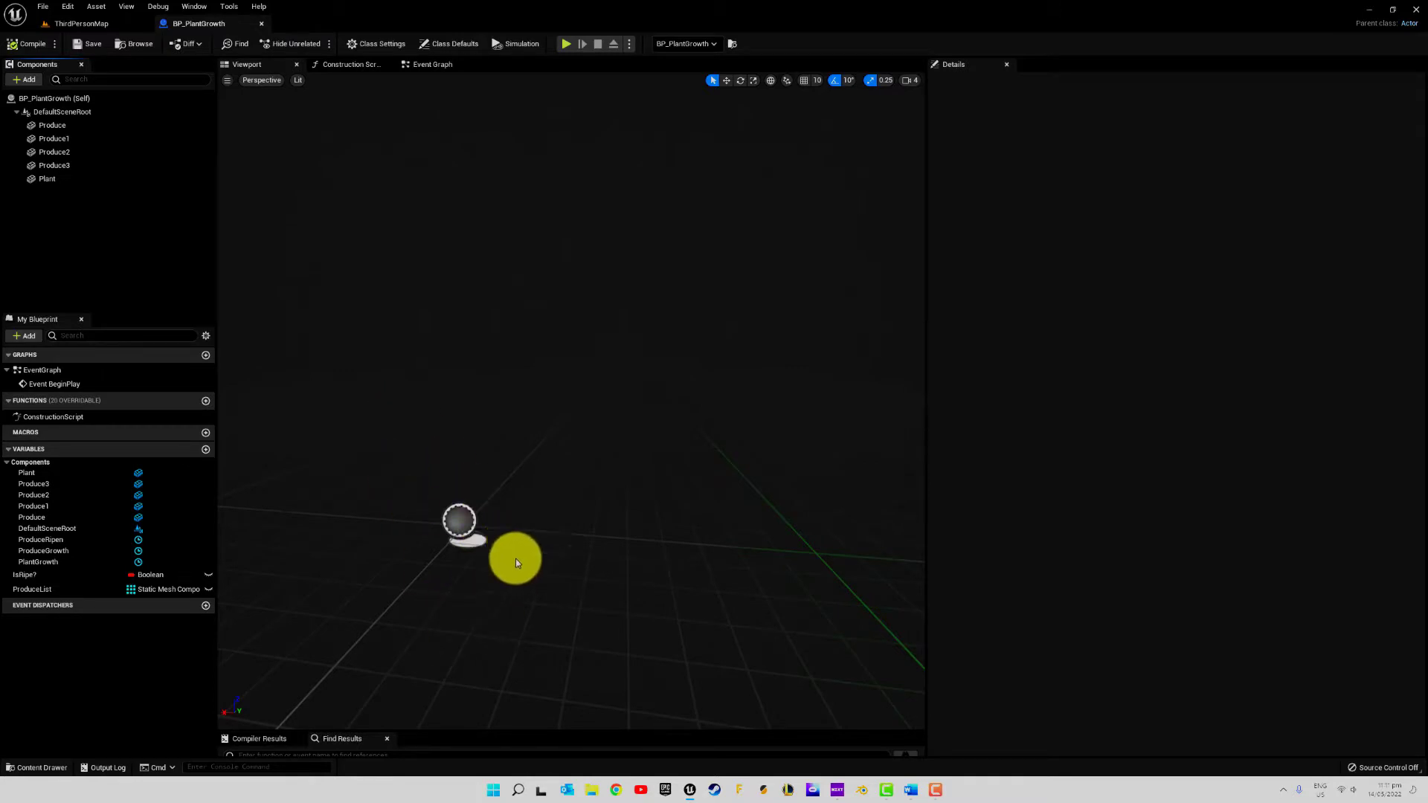
Create a child blueprint class of BP_PlantGrowth in the Plants/Blueprints folder and name it BP_PlantGrowth_Chili
left_click(59, 767)
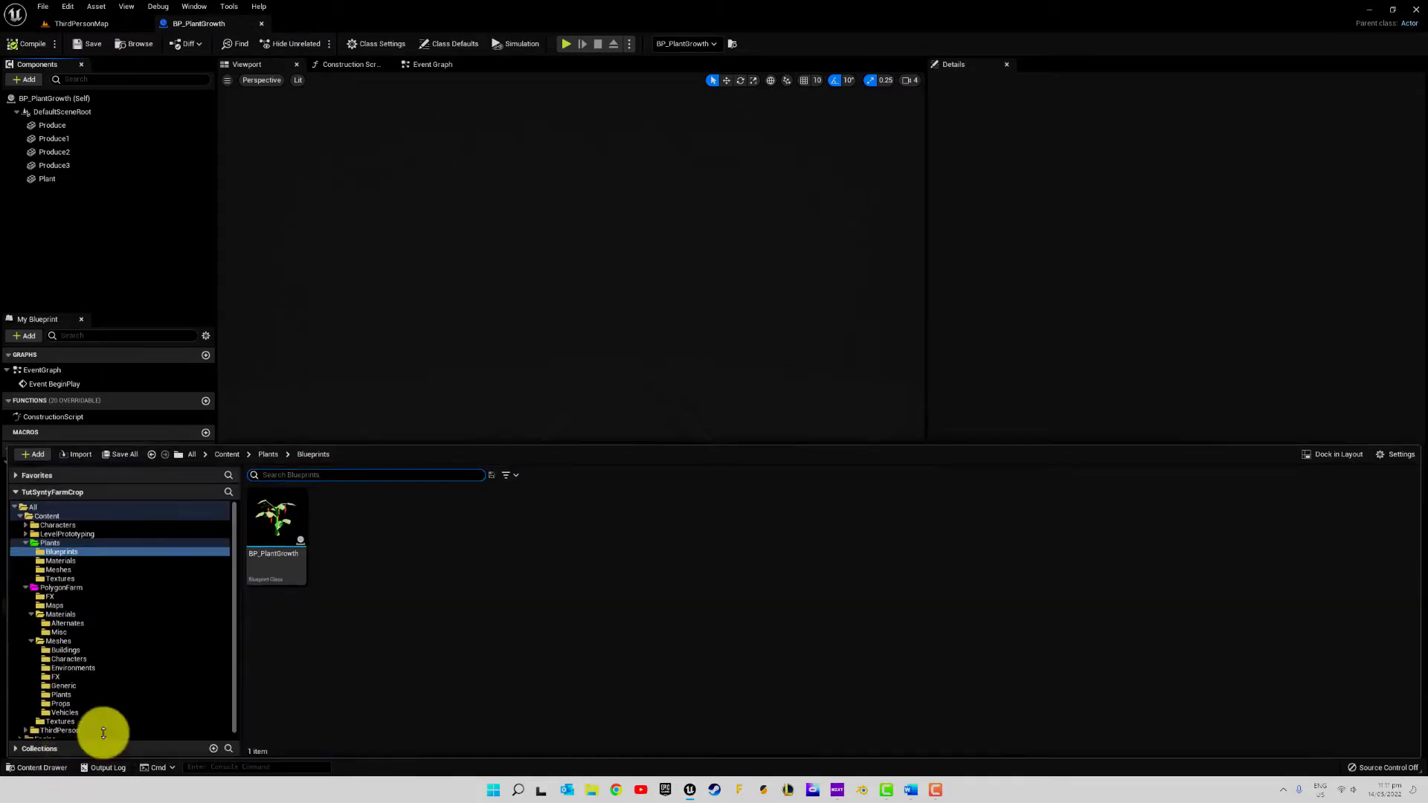
right_click(269, 530)
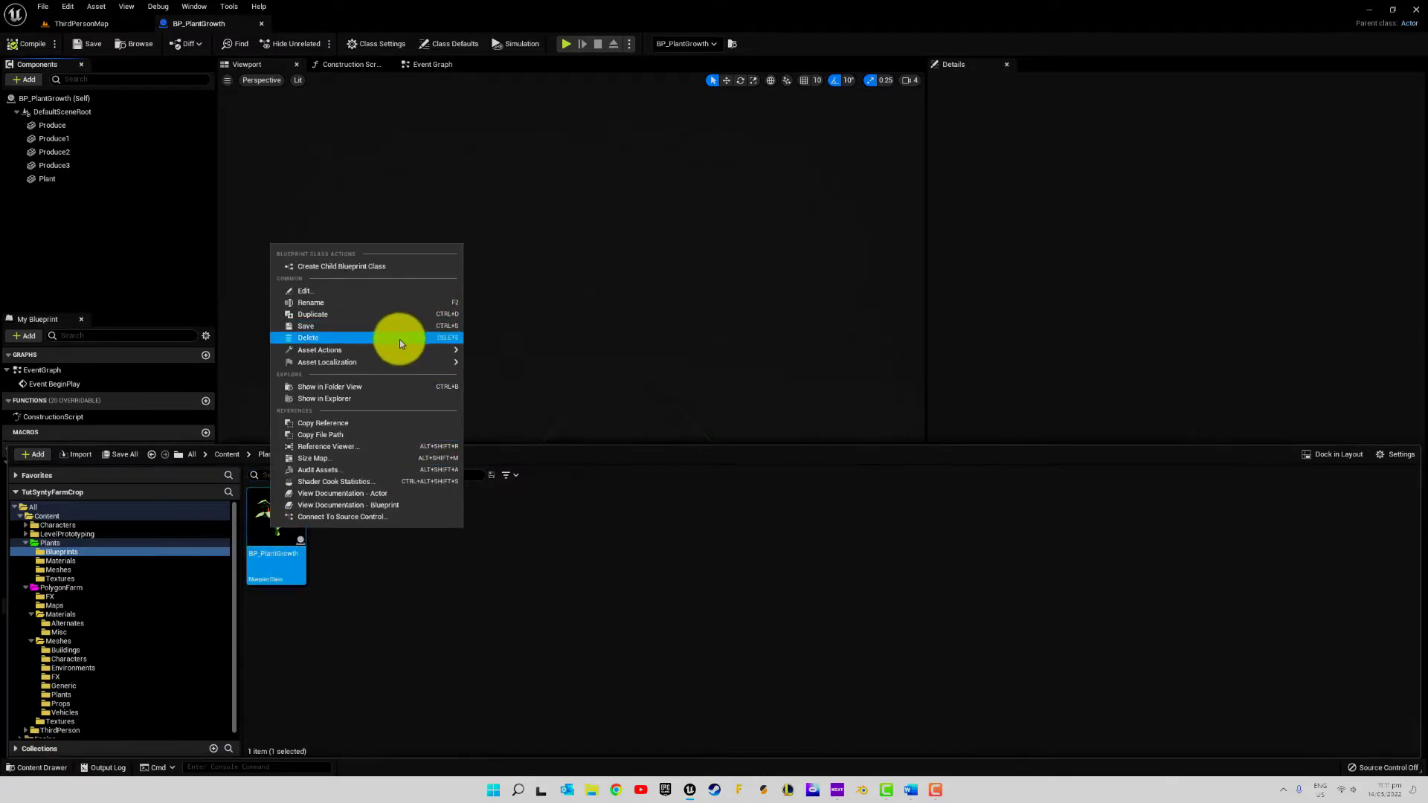
left_click(365, 266)
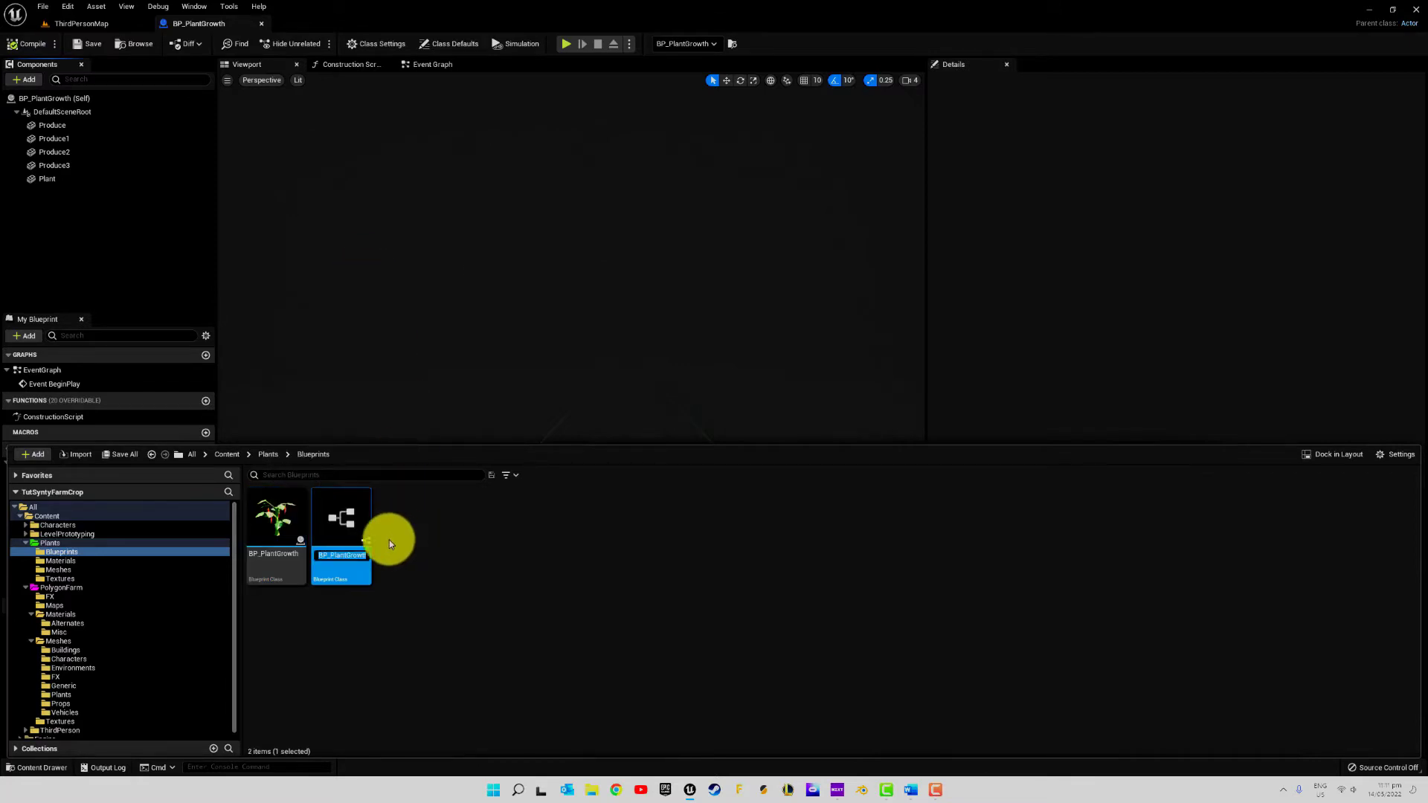
key("End")
type("i")
key("Return")
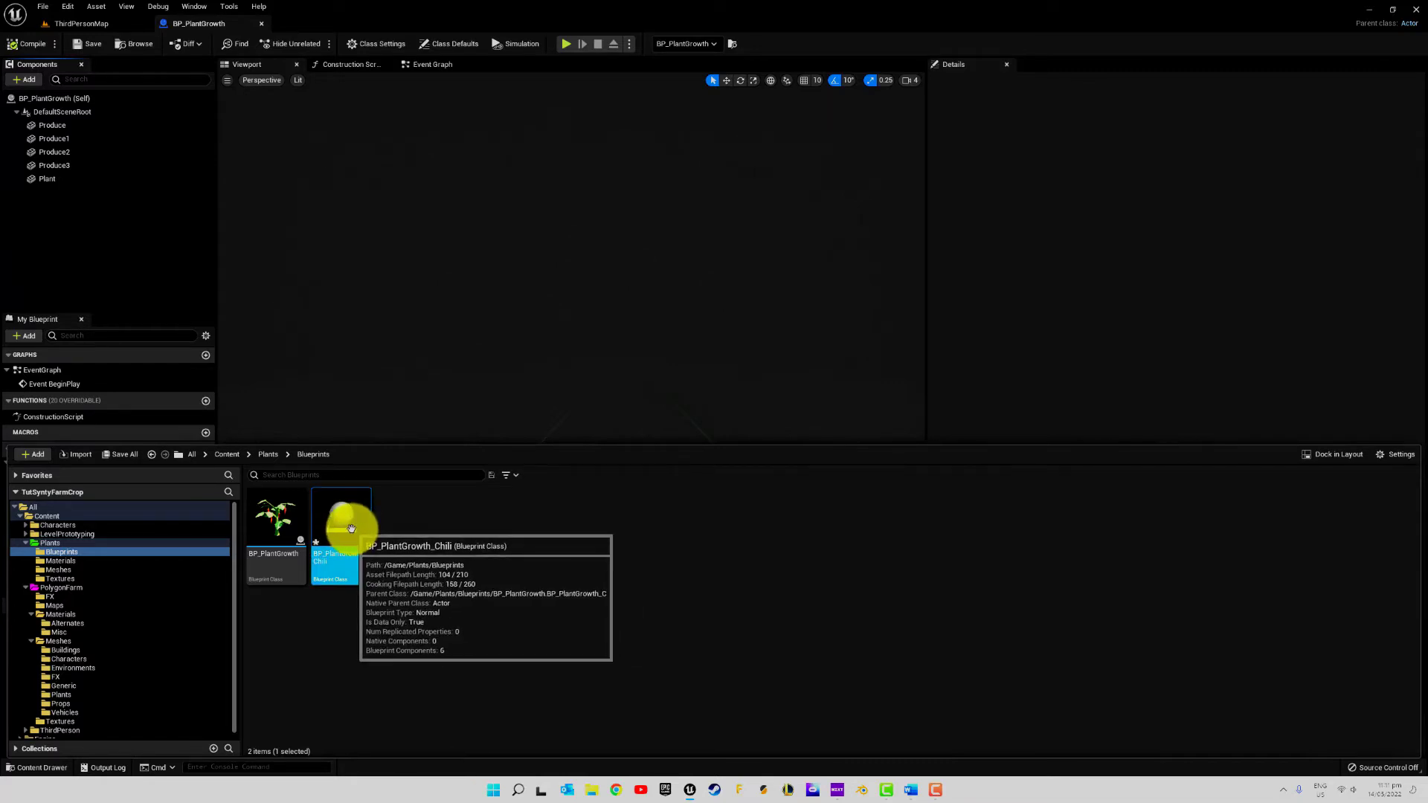
Delete the BP_PlantGrowth_Chili child blueprint from the Plants/Blueprints folder
left_click(478, 511)
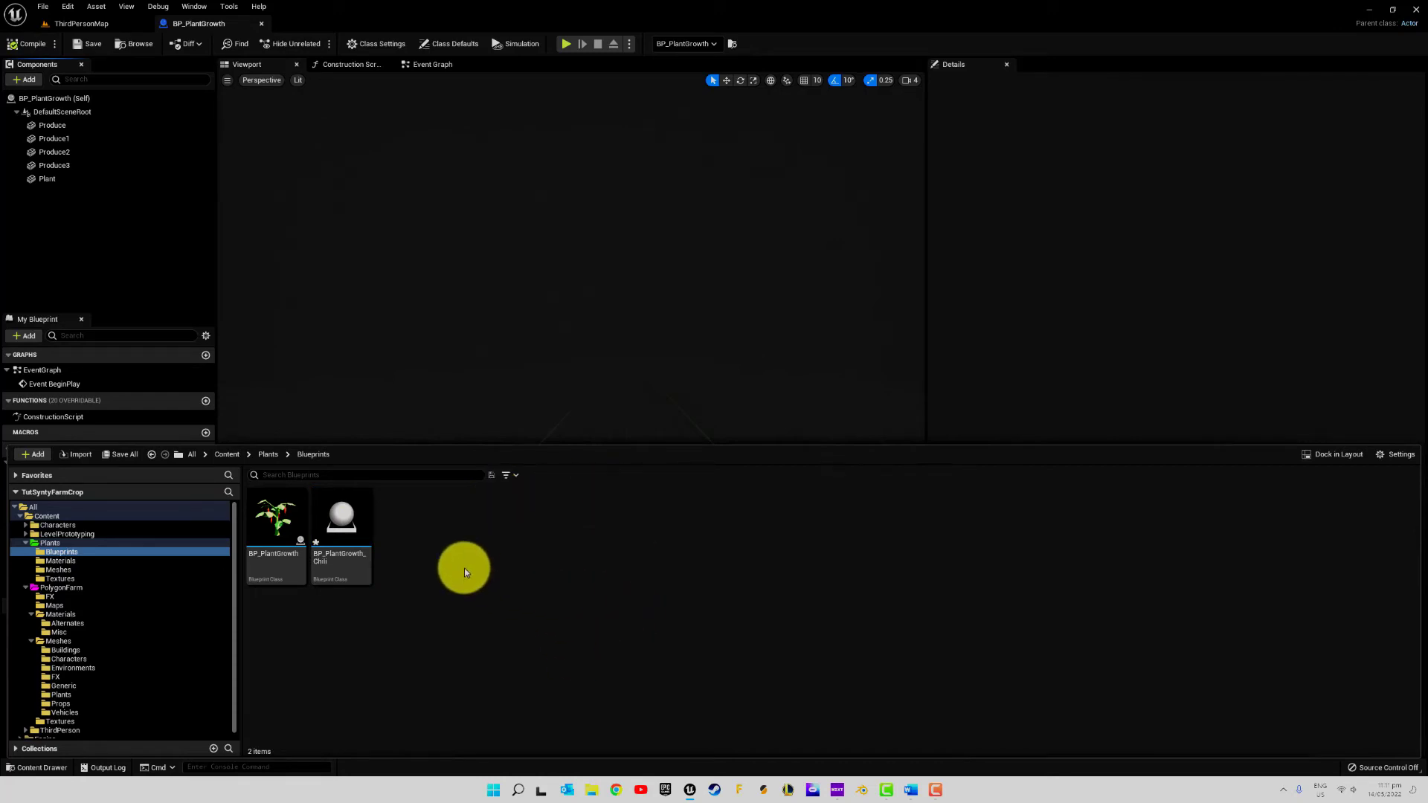
left_click(348, 519)
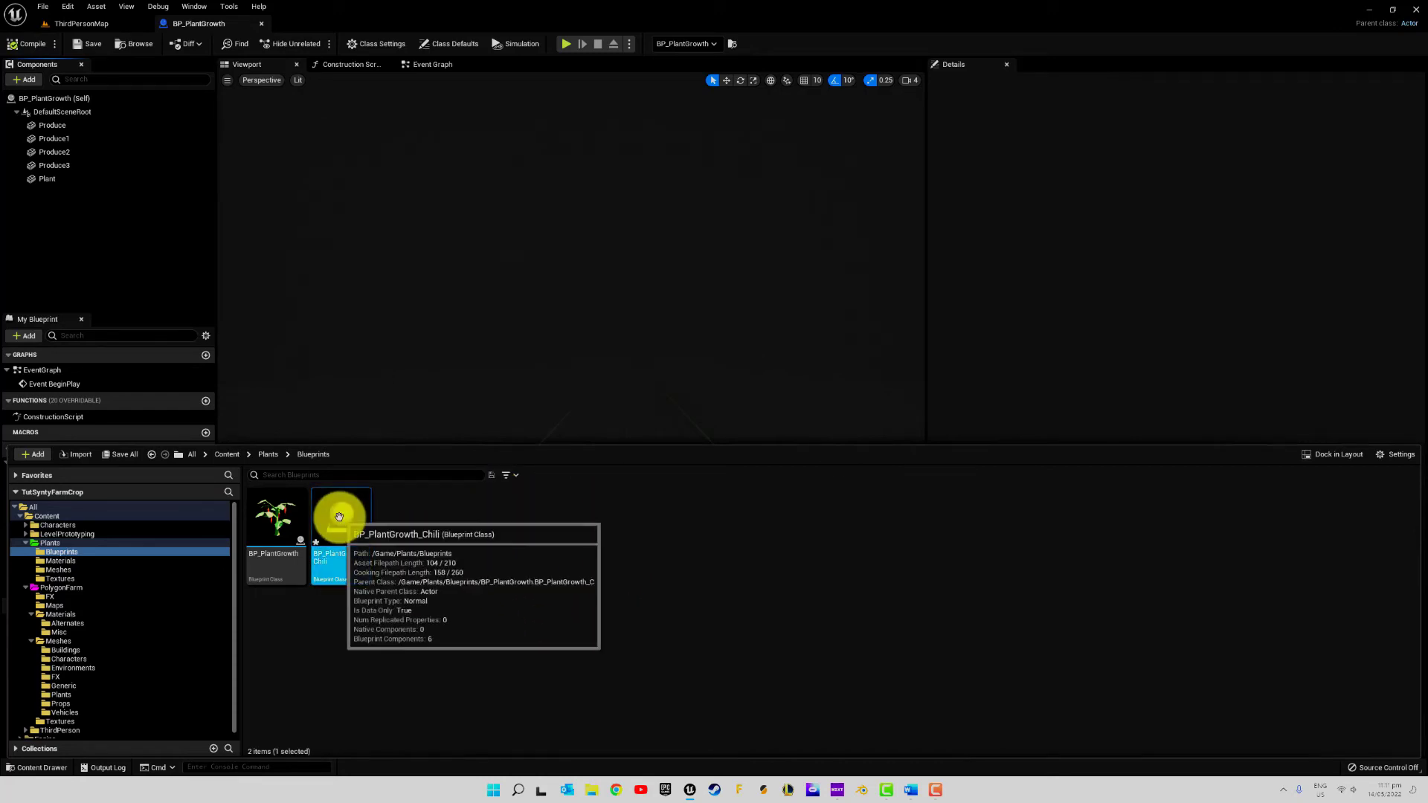
key("Delete")
left_click(631, 573)
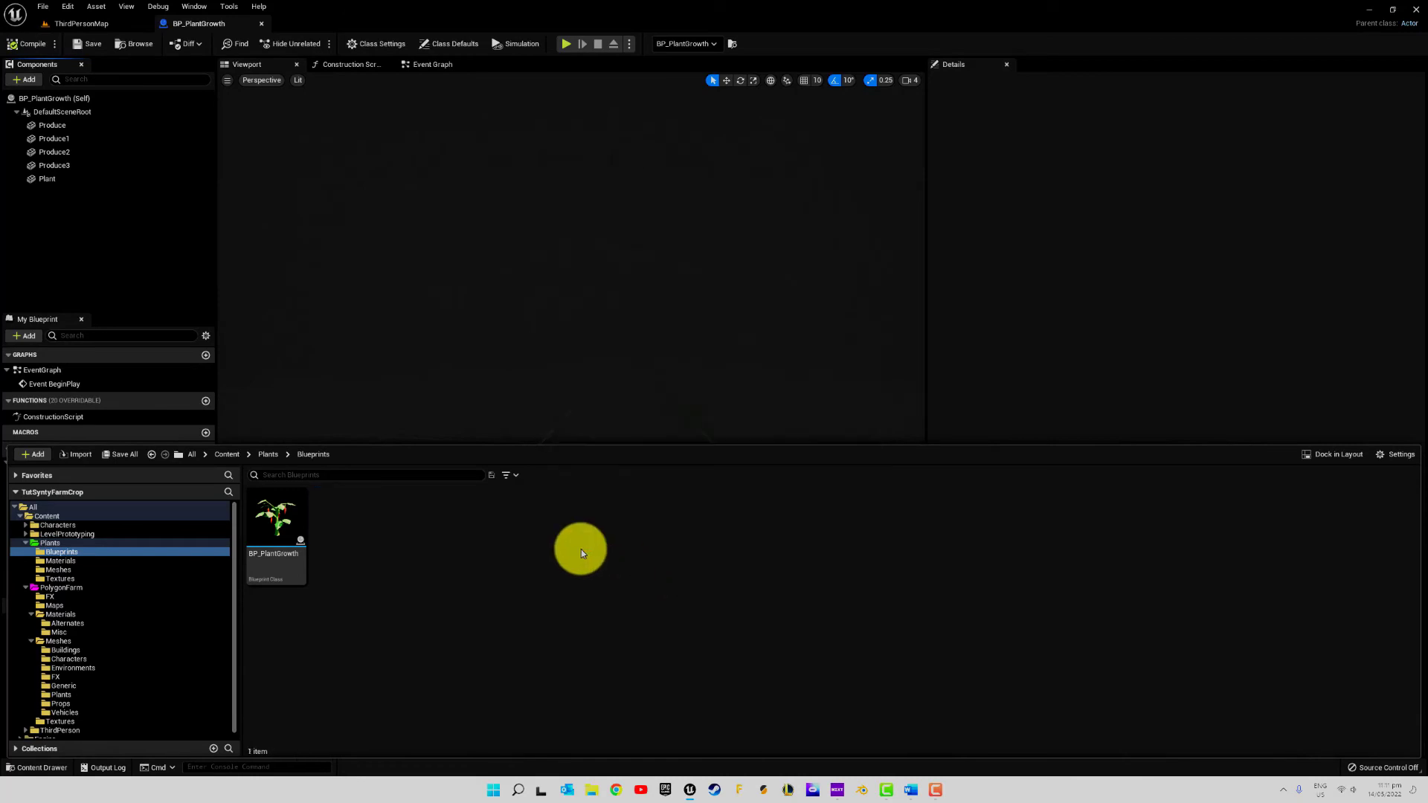